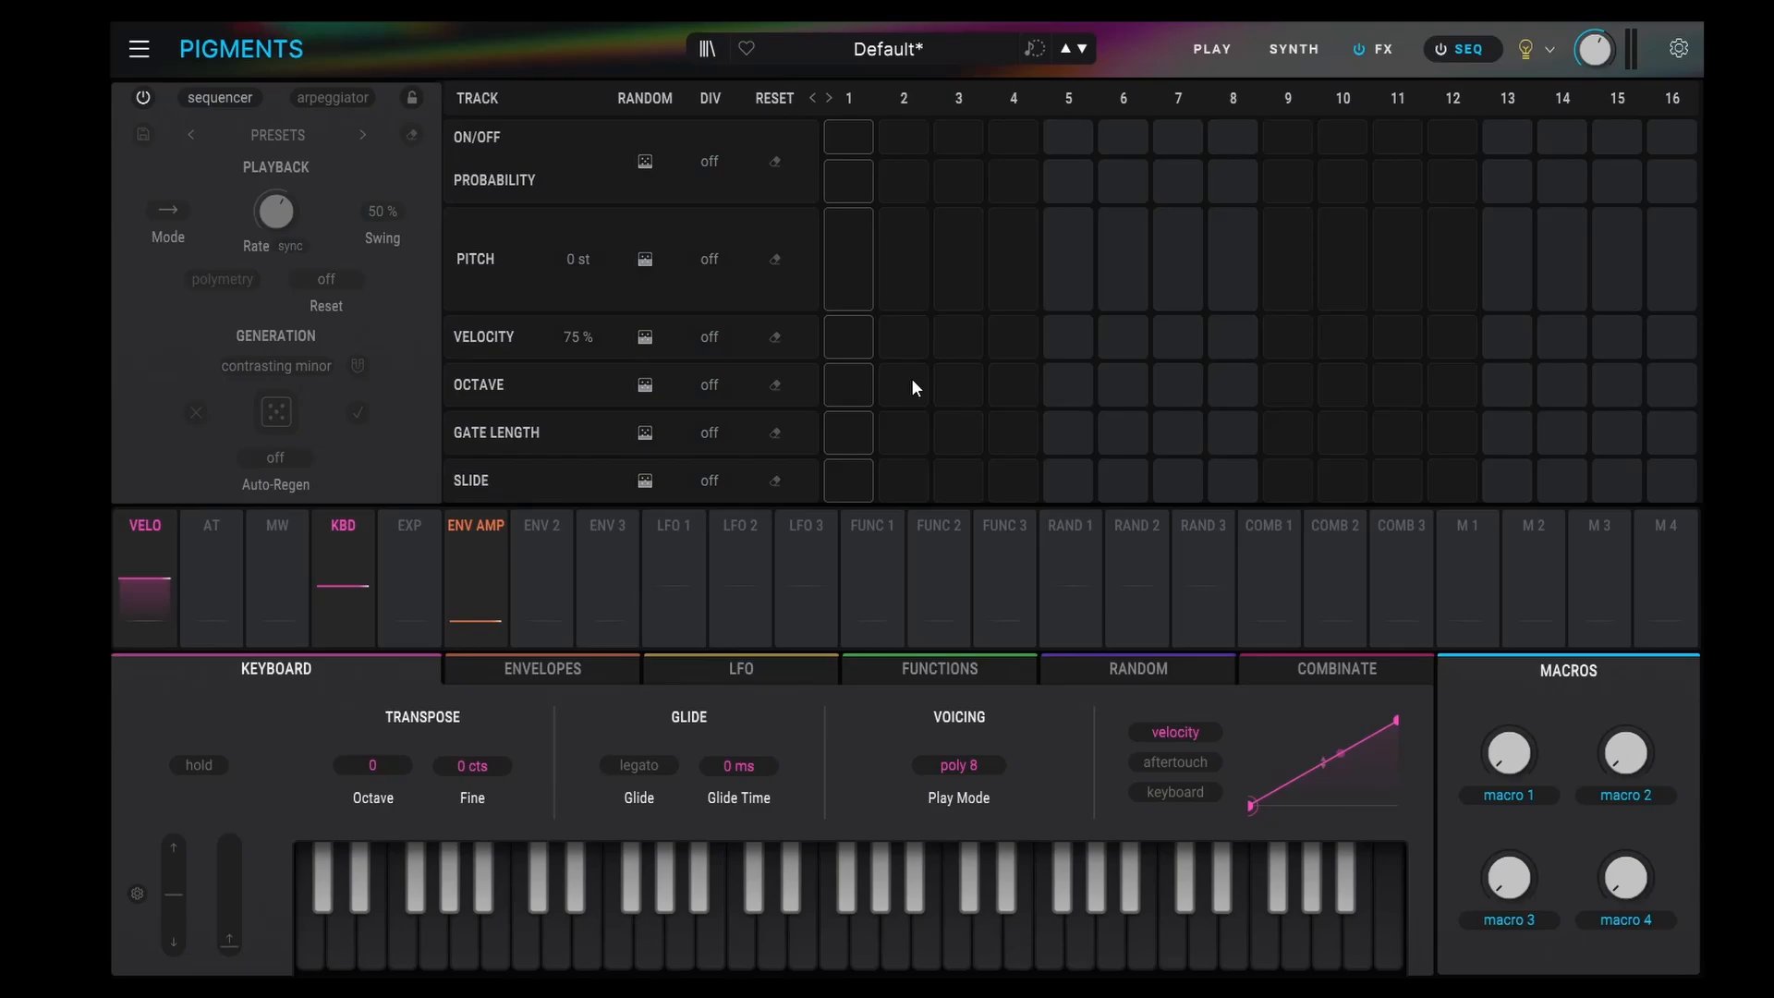
# - Turn on the sequencer and draw a varied pitch pattern from E to A across all 16 steps
pyautogui.click(1437, 52)
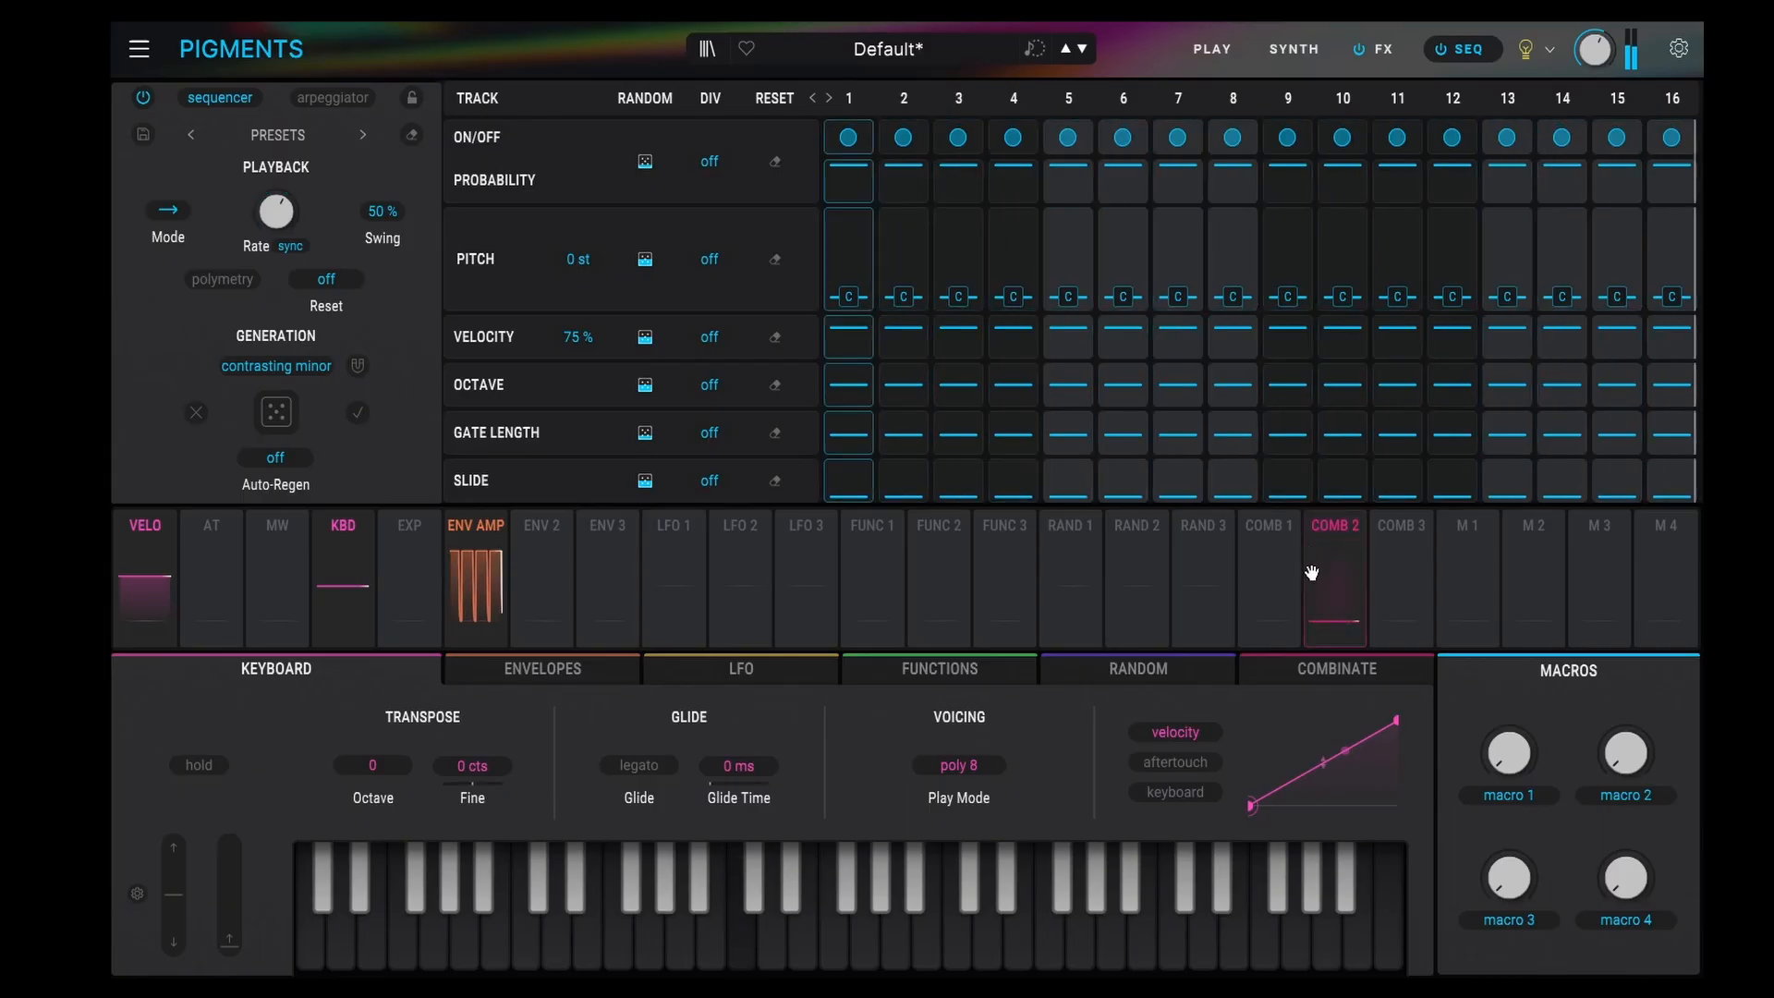
pyautogui.moveTo(850, 270); pyautogui.dragTo(1621, 239)
pyautogui.click(1654, 274)
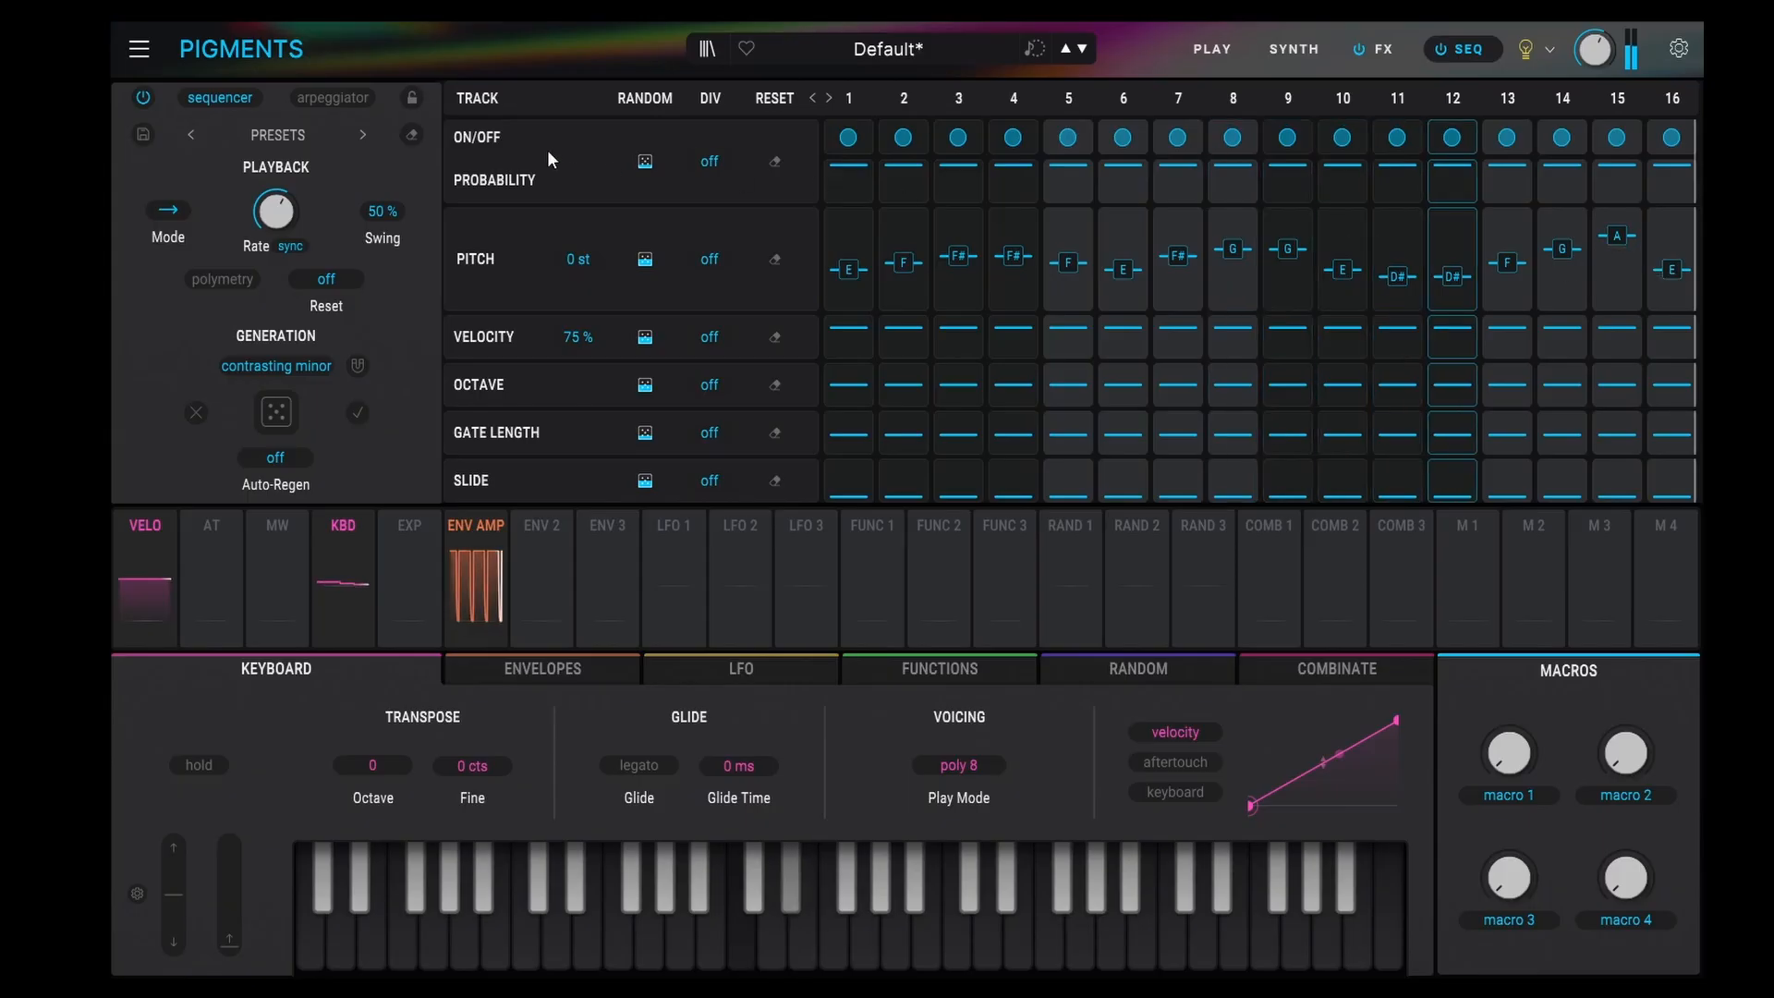
# - Lock the sequence and cycle the sound presets through Granular Pad, Granular Stretch, Granular Synced and Resonator Pad, returning to Default
pyautogui.click(413, 97)
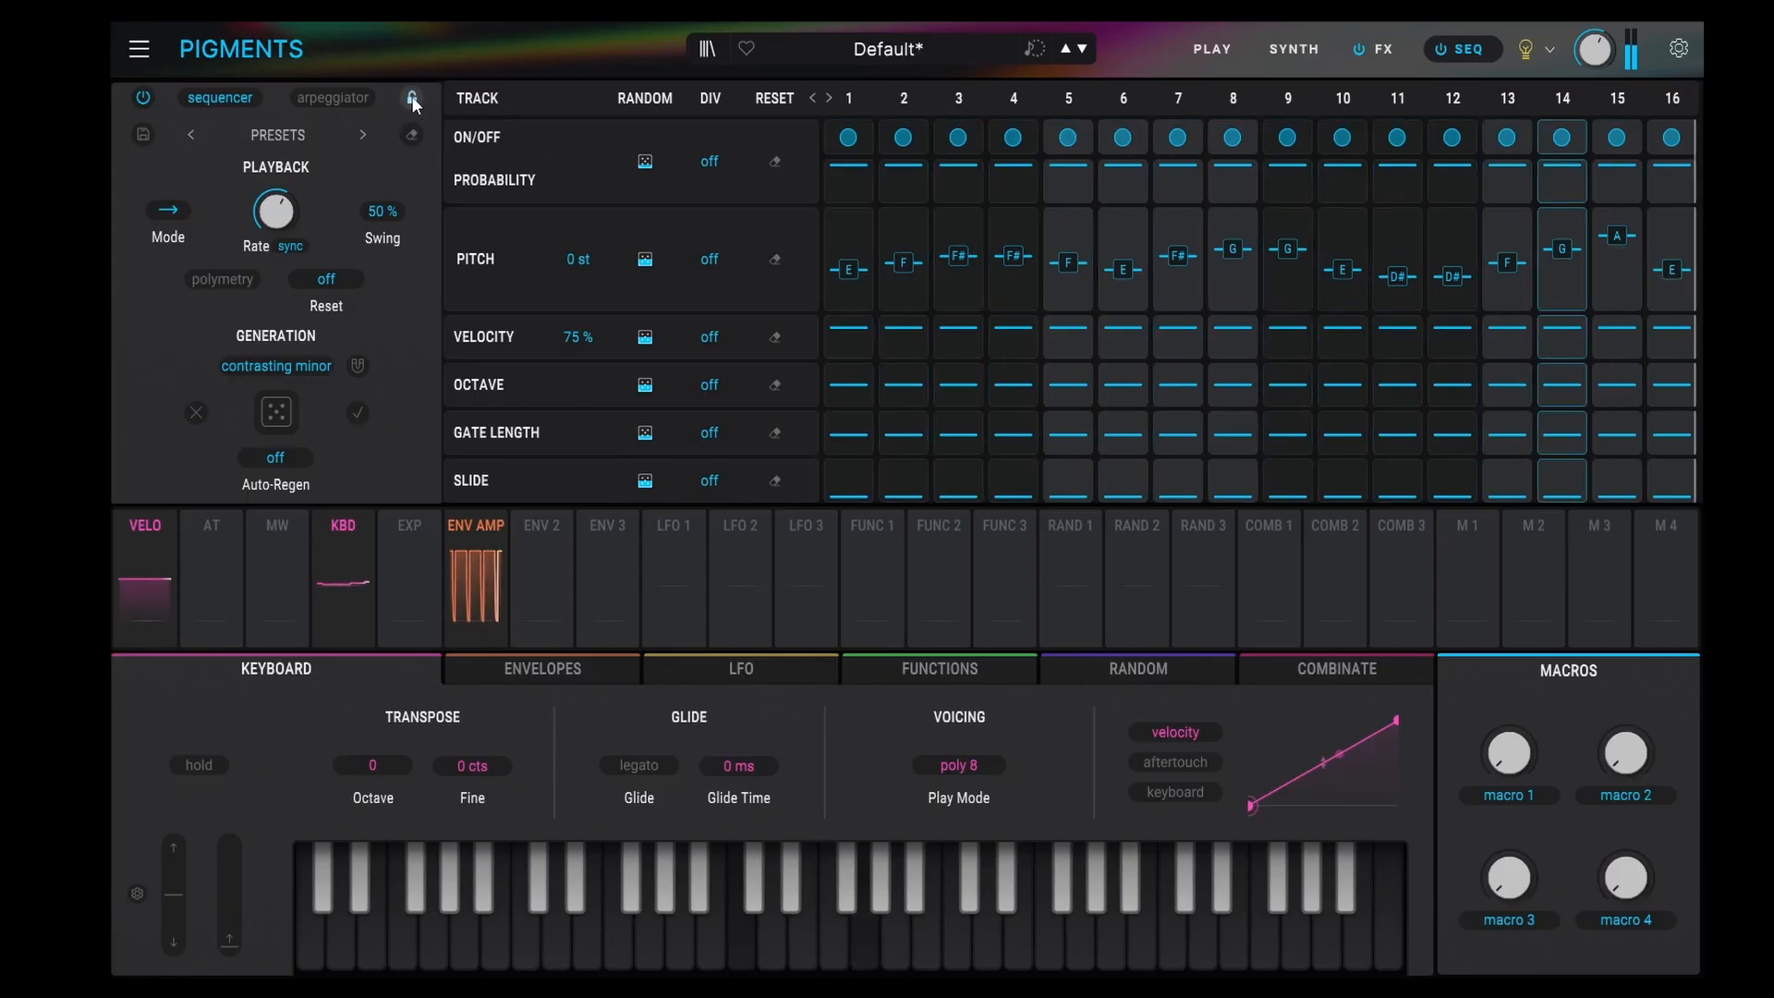
pyautogui.click(1081, 48)
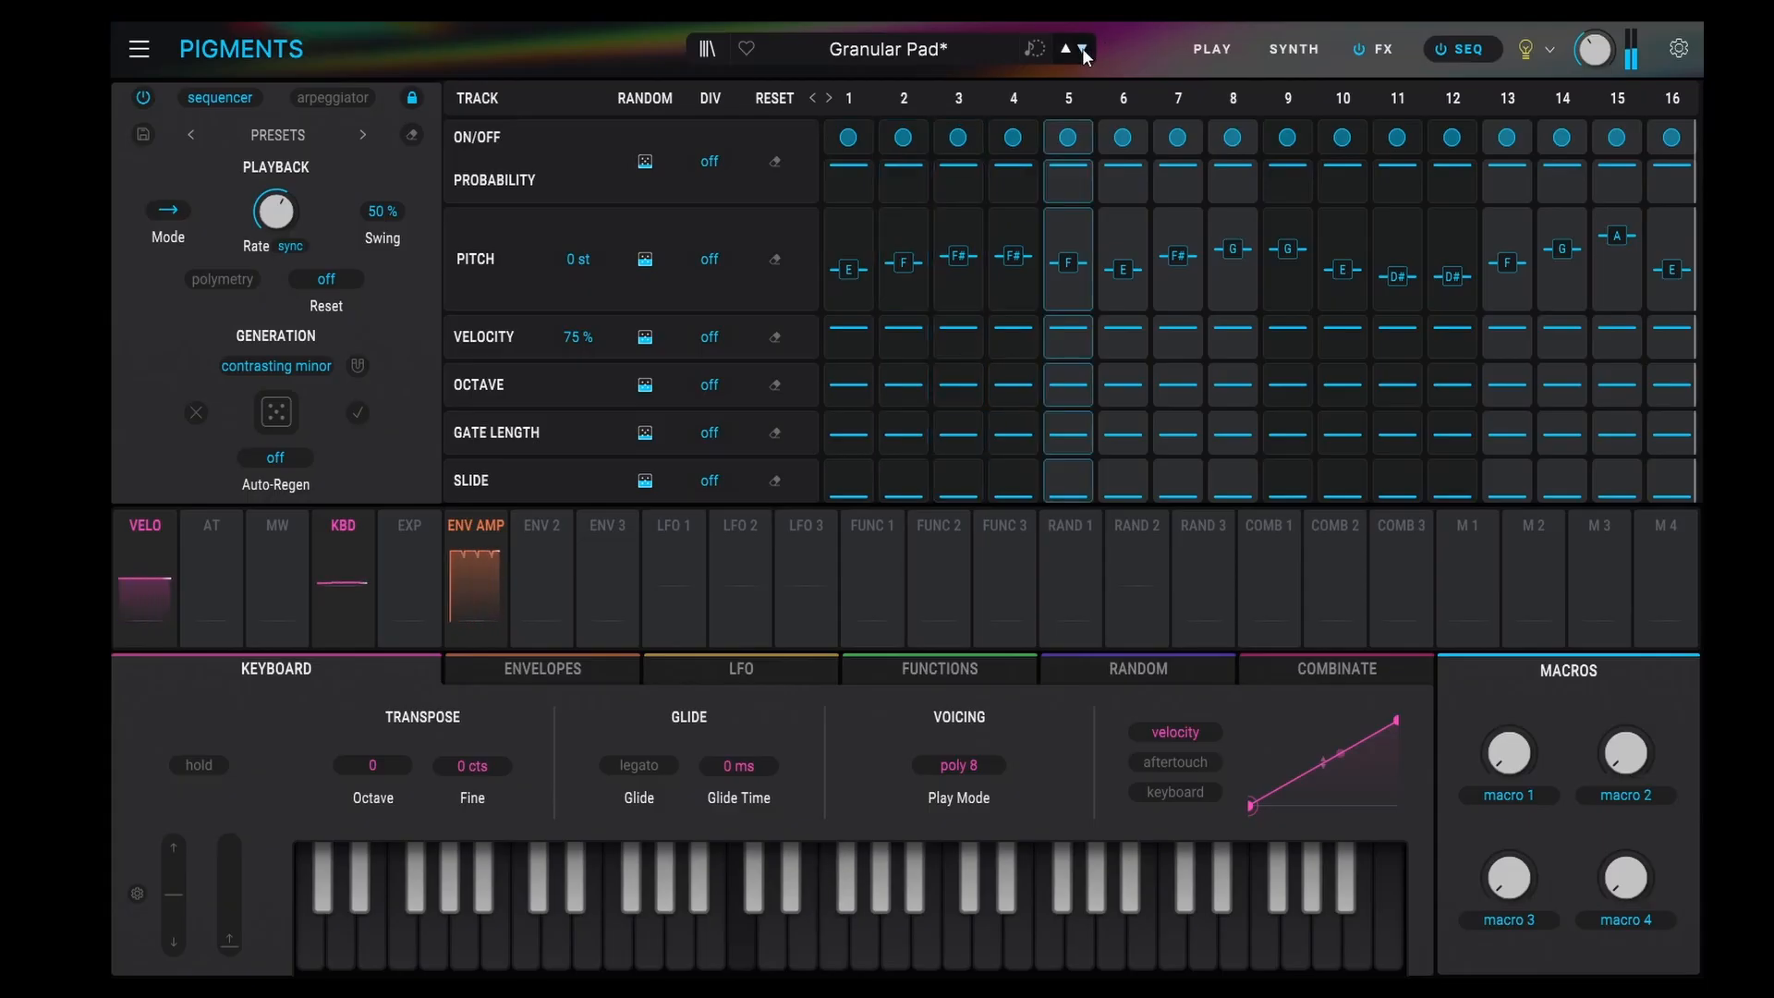
pyautogui.click(1083, 48)
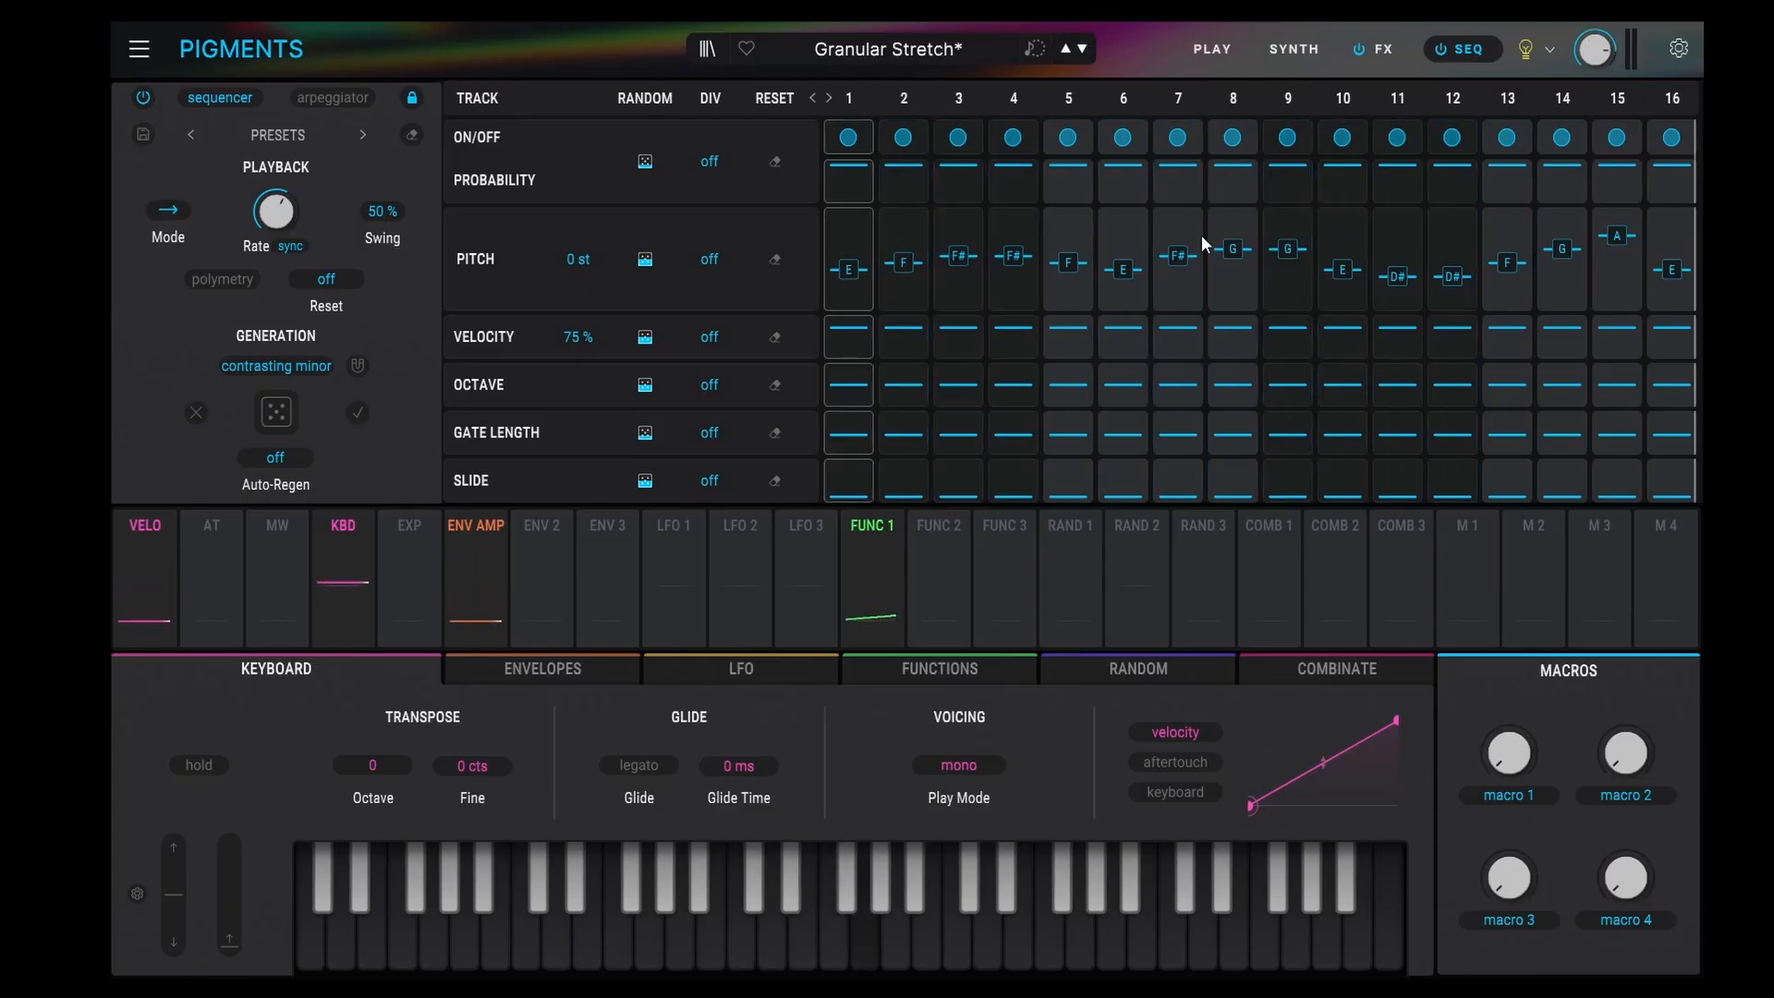
pyautogui.click(1082, 48)
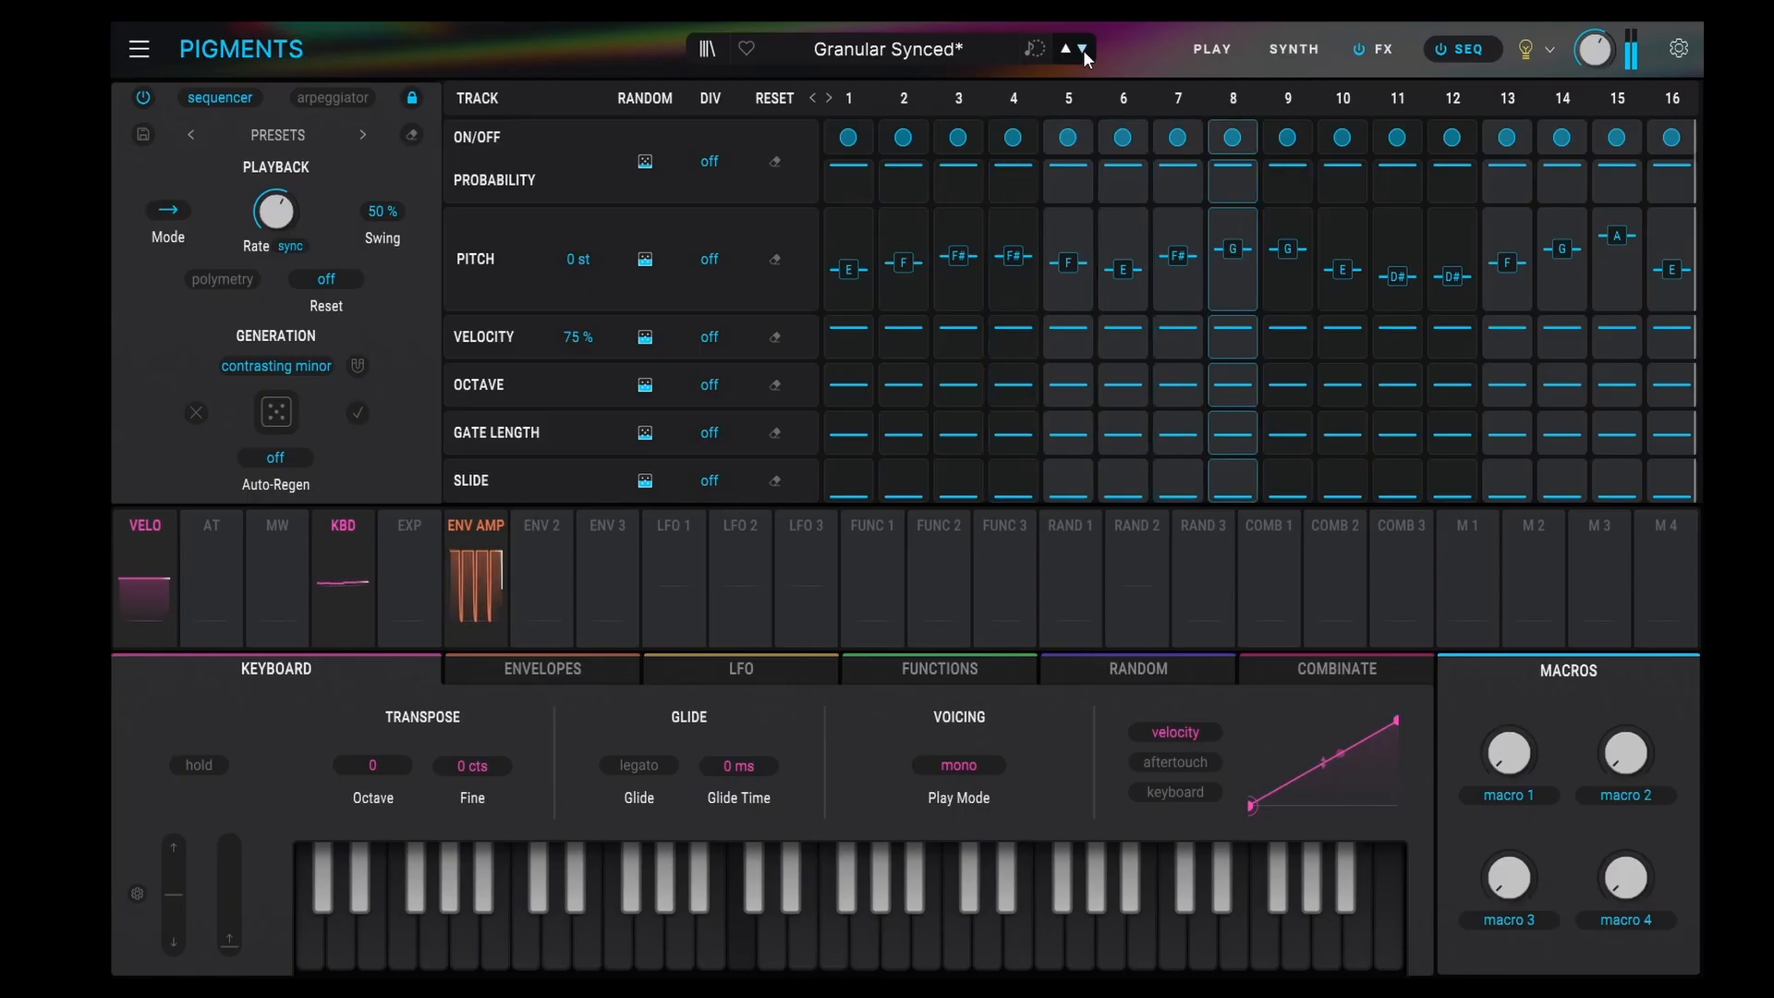
pyautogui.click(1082, 49)
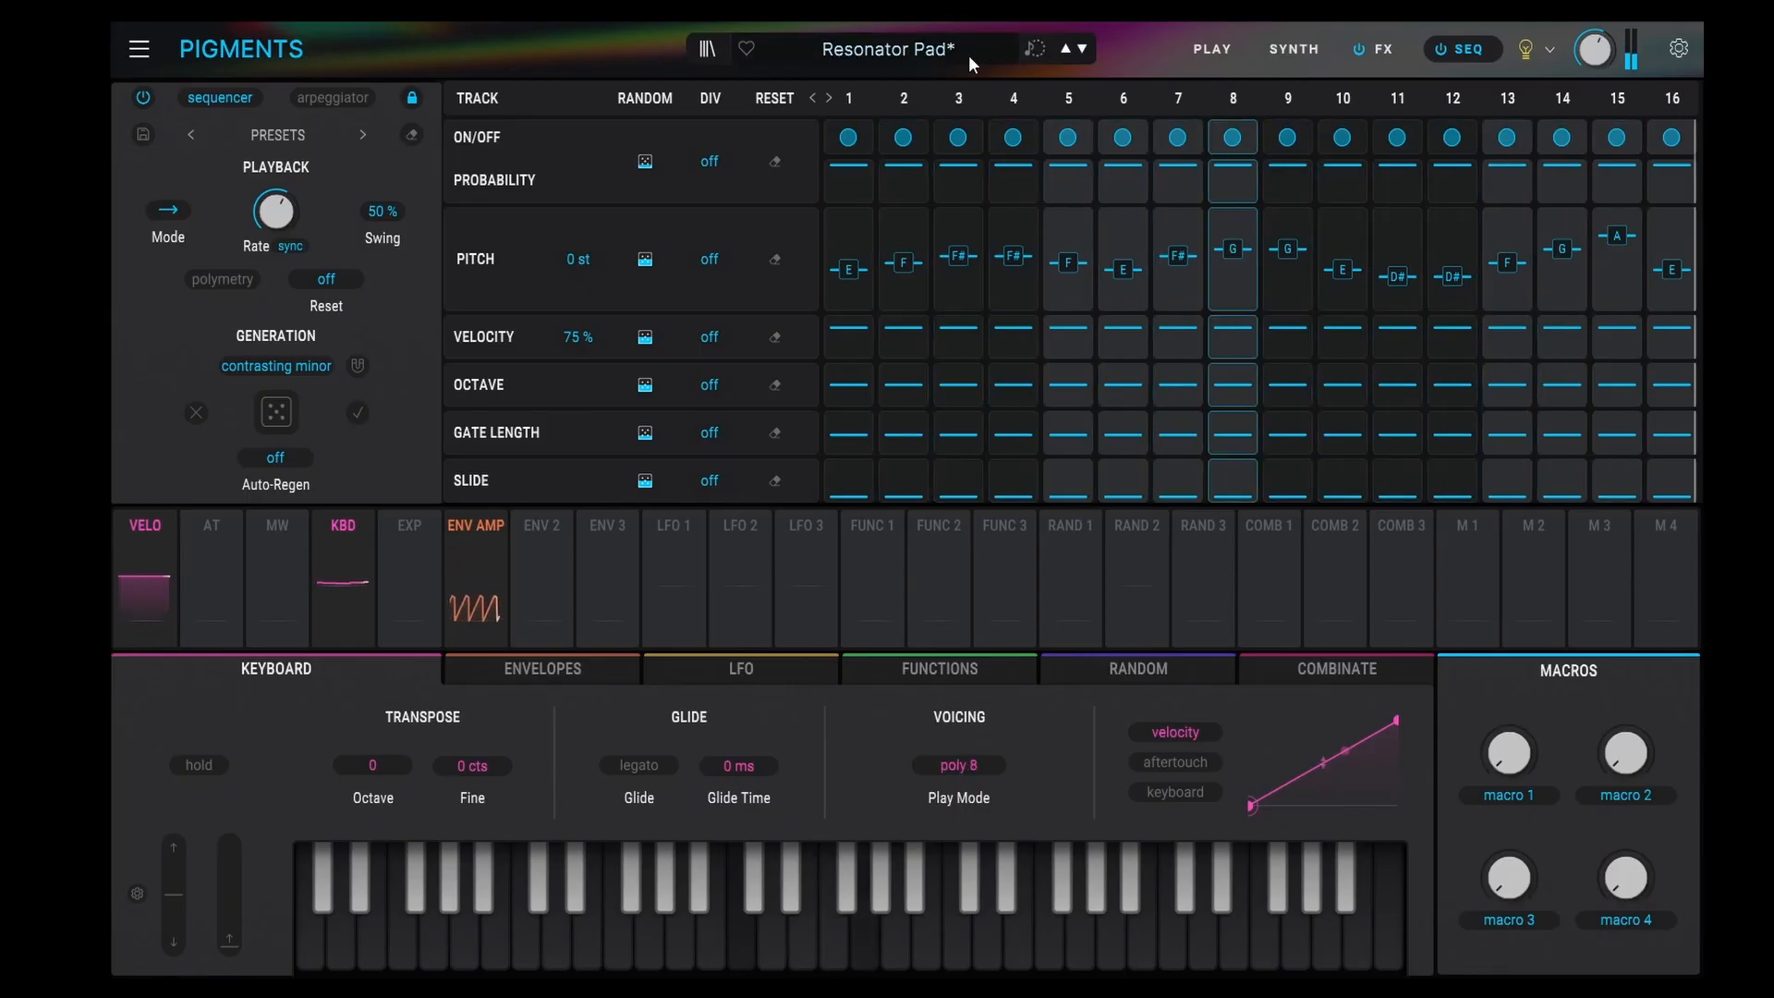
pyautogui.click(1083, 49)
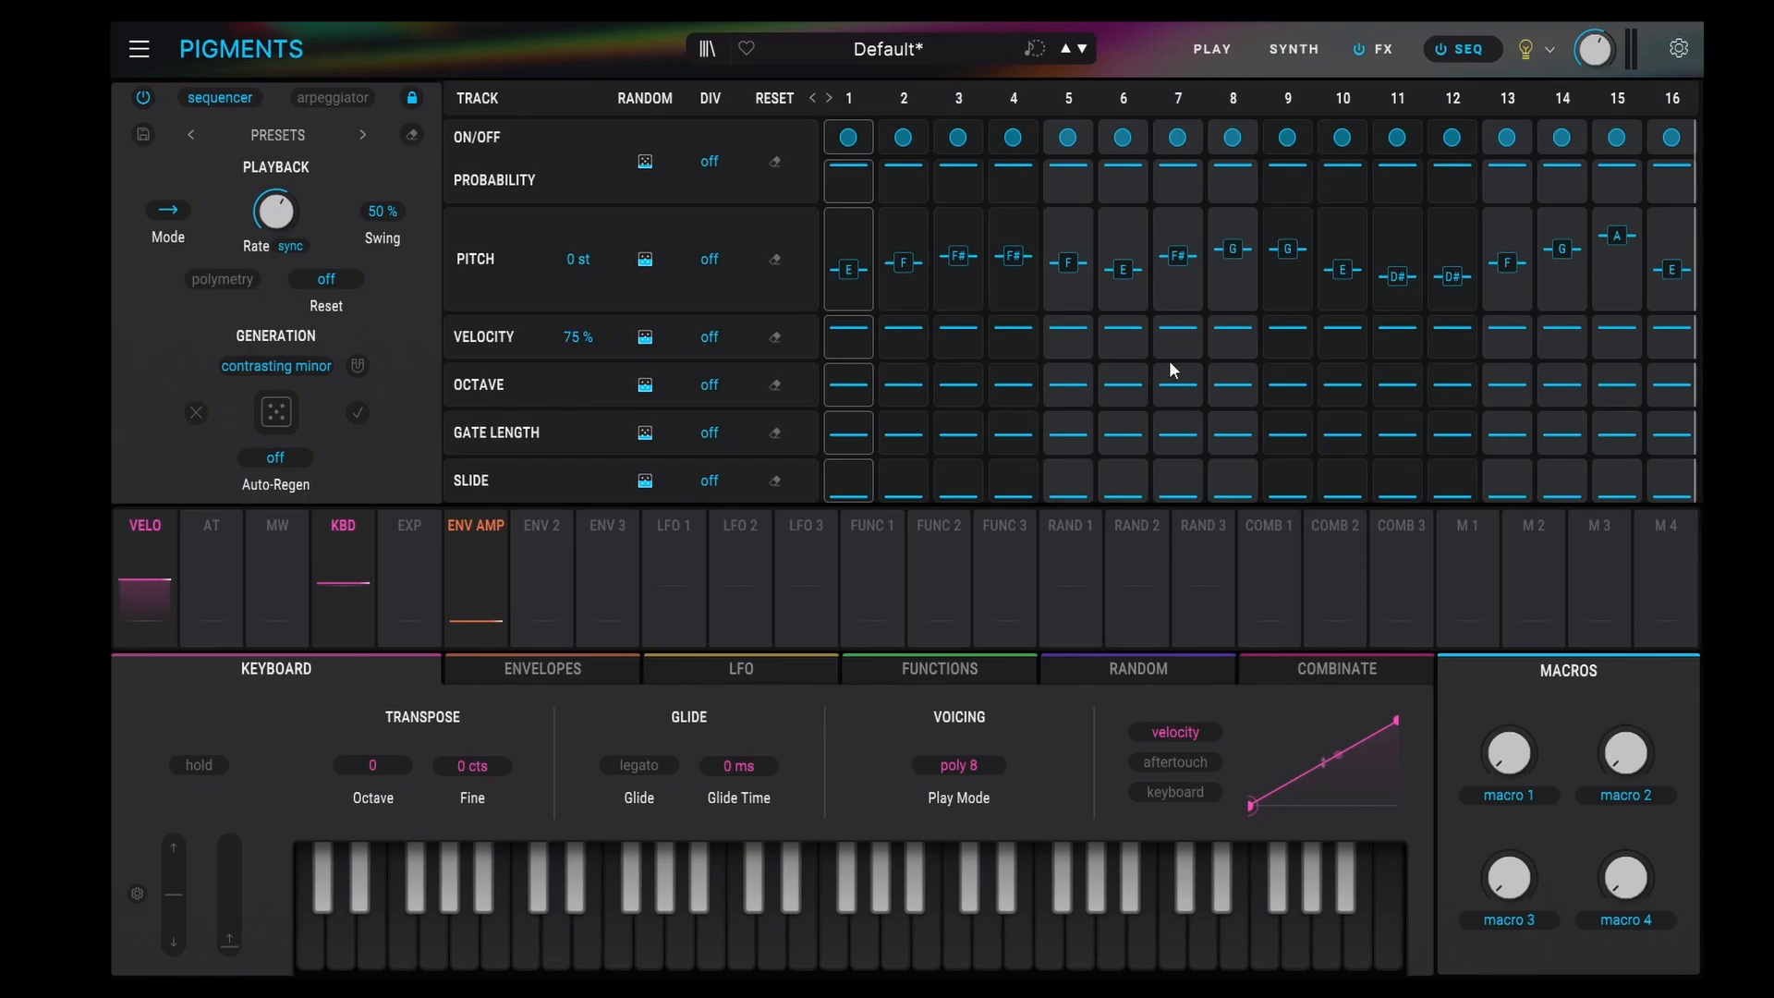
# - Unlock the sequence and reset all of its tracks
pyautogui.click(413, 99)
pyautogui.click(411, 137)
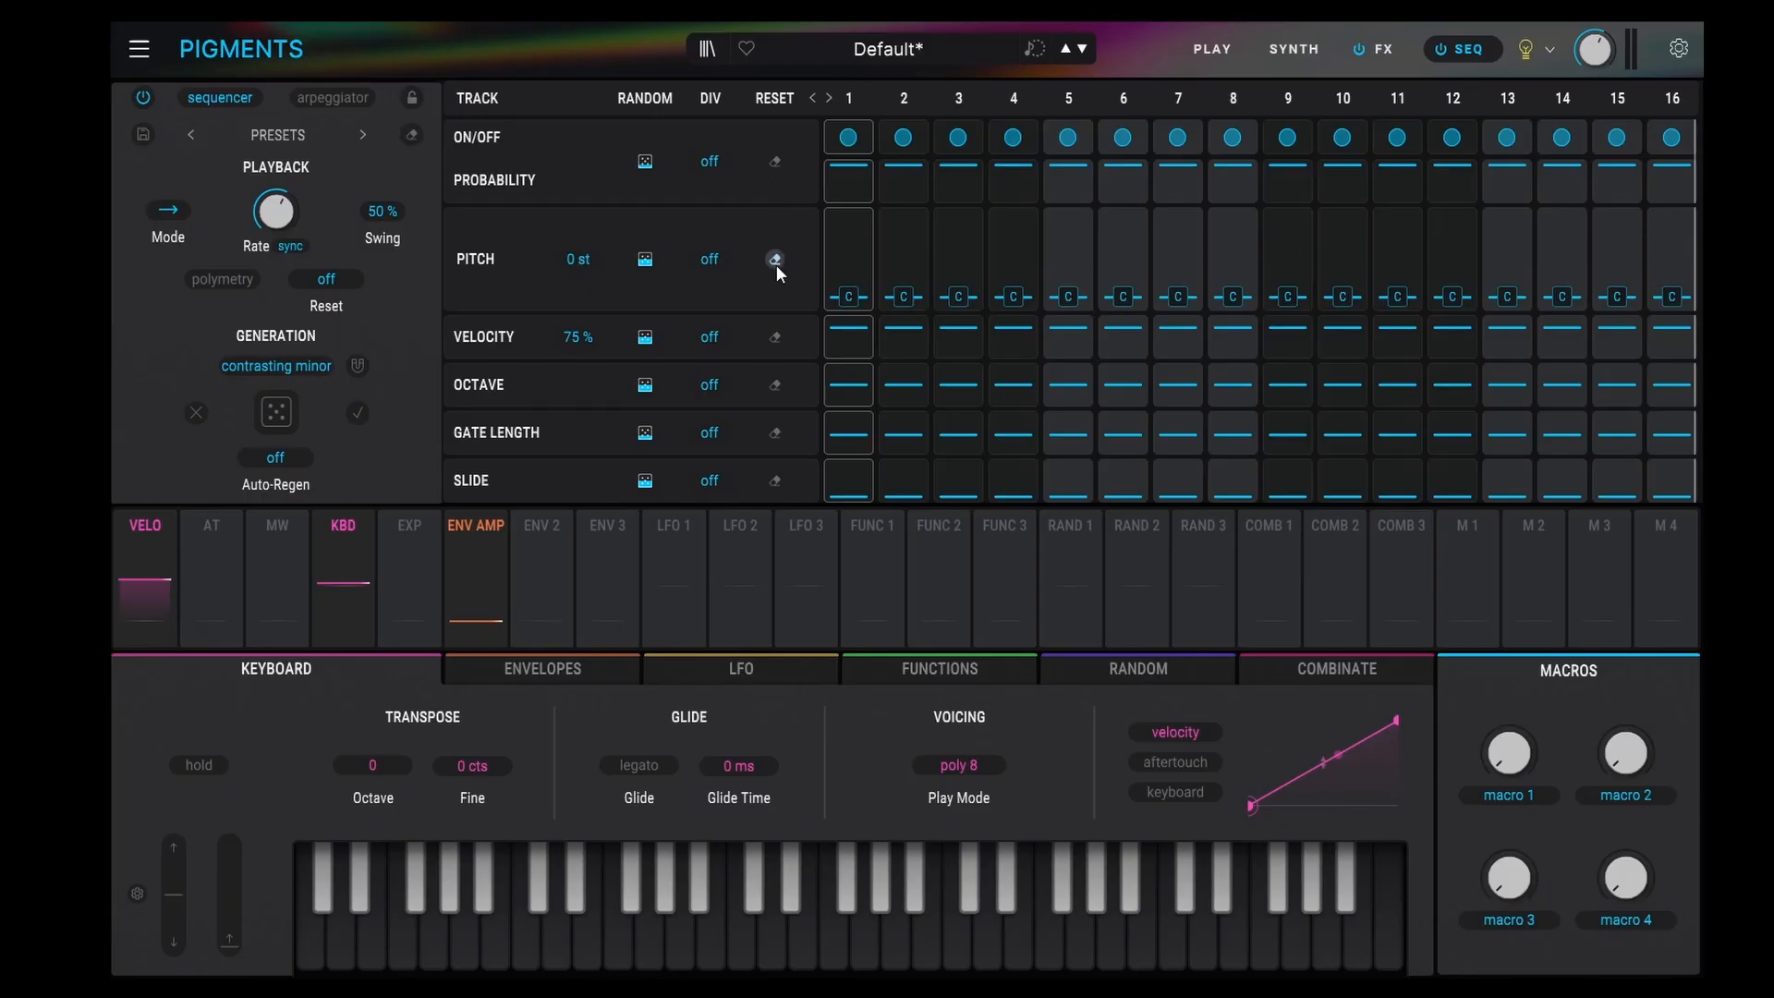
# - Draw patterns into the Pitch, Velocity, Octave, Gate Length and Slide tracks, and switch several sequence steps off
pyautogui.moveTo(848, 276)
pyautogui.mouseDown()
pyautogui.moveTo(938, 237)
pyautogui.moveTo(1452, 228)
pyautogui.mouseUp()
pyautogui.moveTo(902, 147); pyautogui.dragTo(1532, 146)
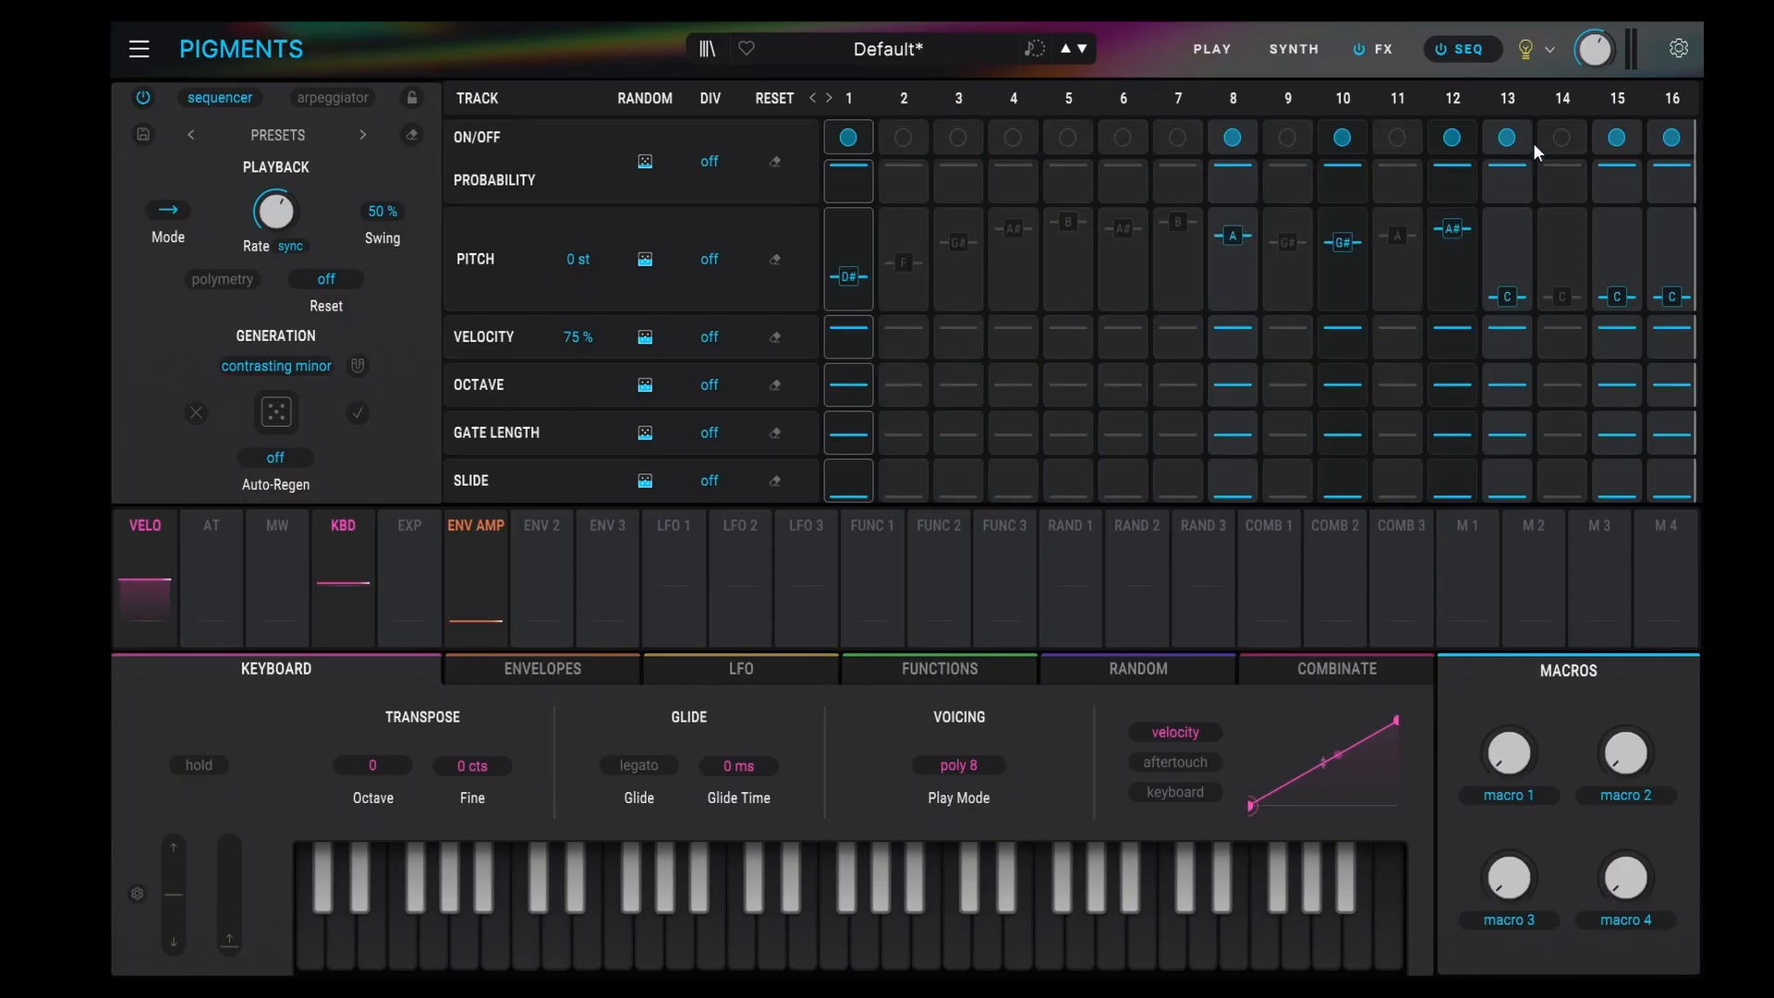
pyautogui.moveTo(848, 342)
pyautogui.mouseDown()
pyautogui.moveTo(1077, 368)
pyautogui.moveTo(1512, 329)
pyautogui.mouseUp()
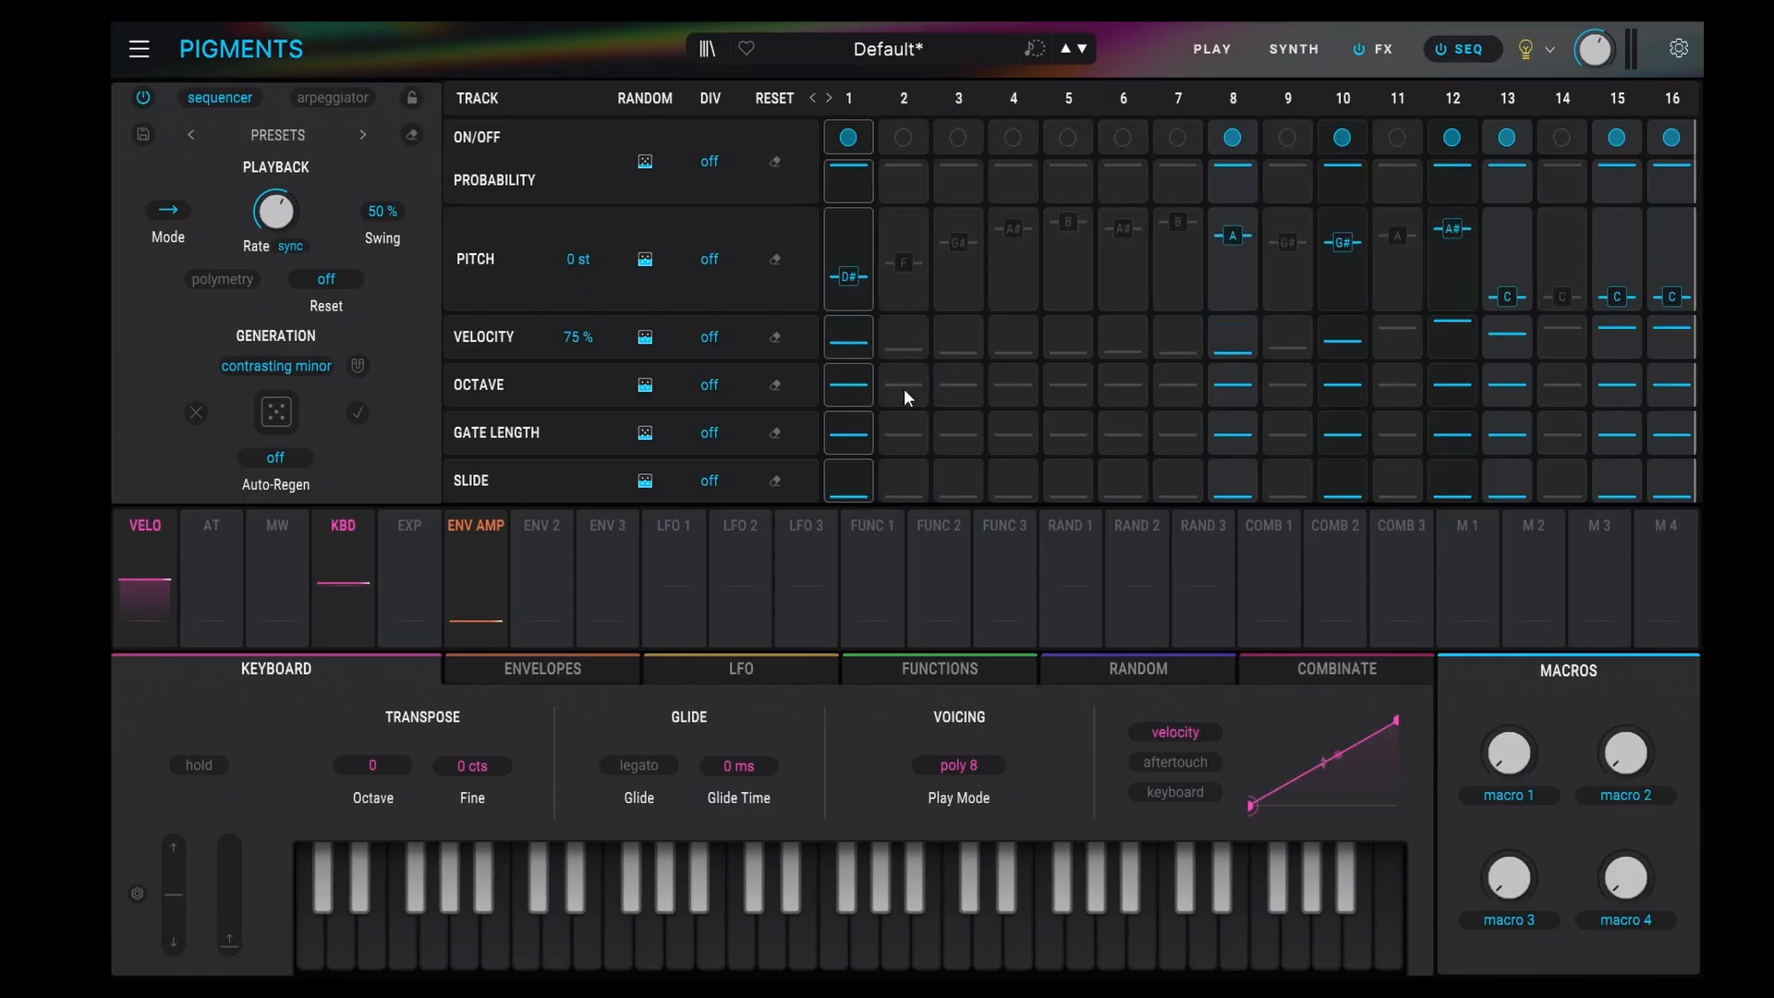
pyautogui.moveTo(903, 392)
pyautogui.mouseDown()
pyautogui.moveTo(1367, 412)
pyautogui.moveTo(1507, 368)
pyautogui.mouseUp()
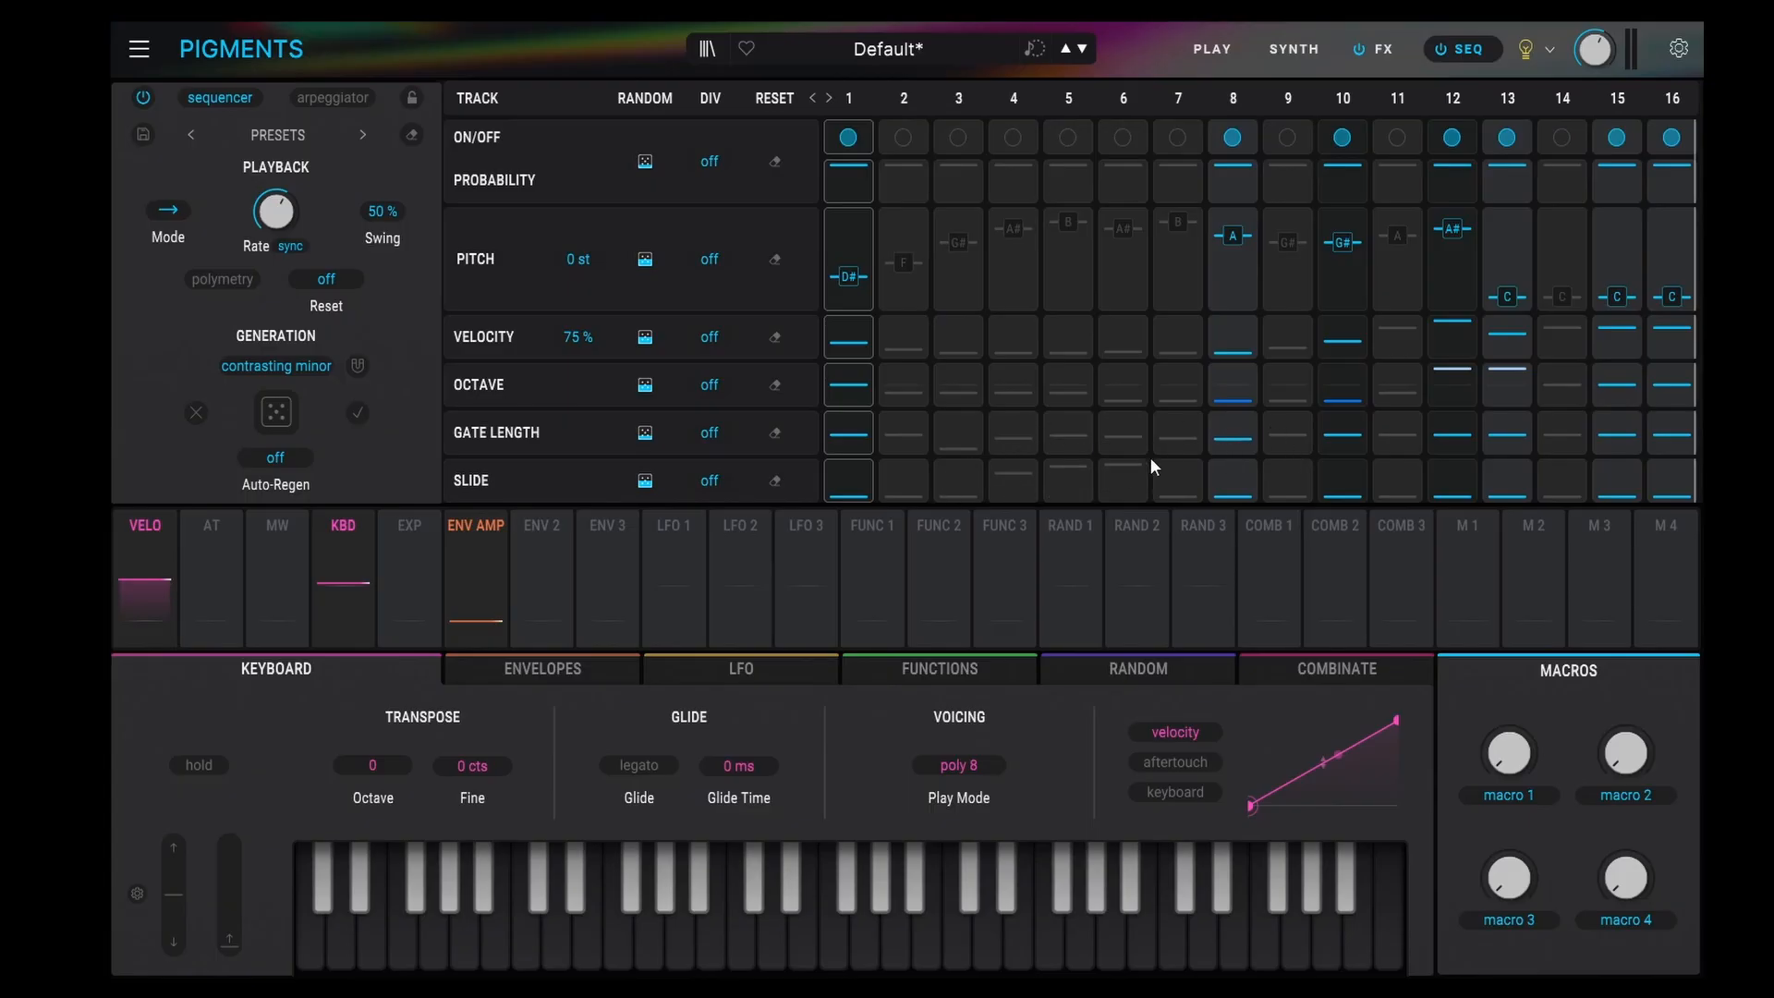
# - Reset the On/Off and Probability, Pitch, Velocity, Octave, Gate Length and Slide tracks one by one
pyautogui.click(774, 162)
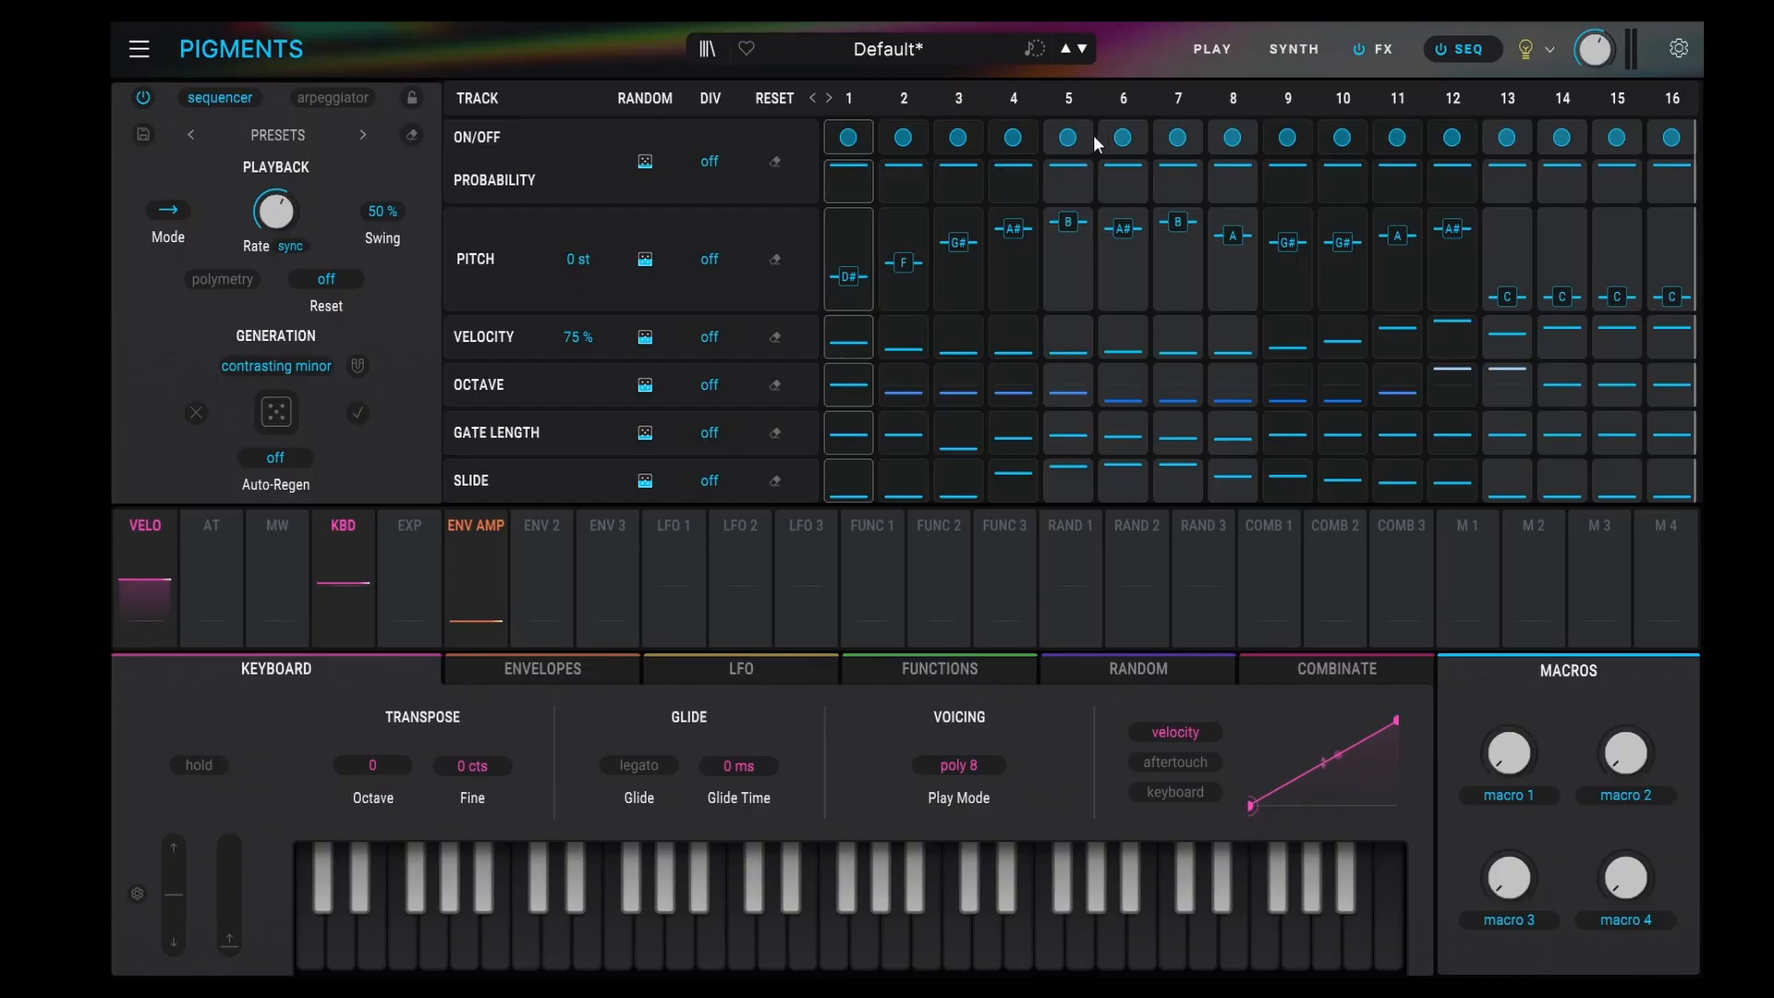
pyautogui.click(775, 259)
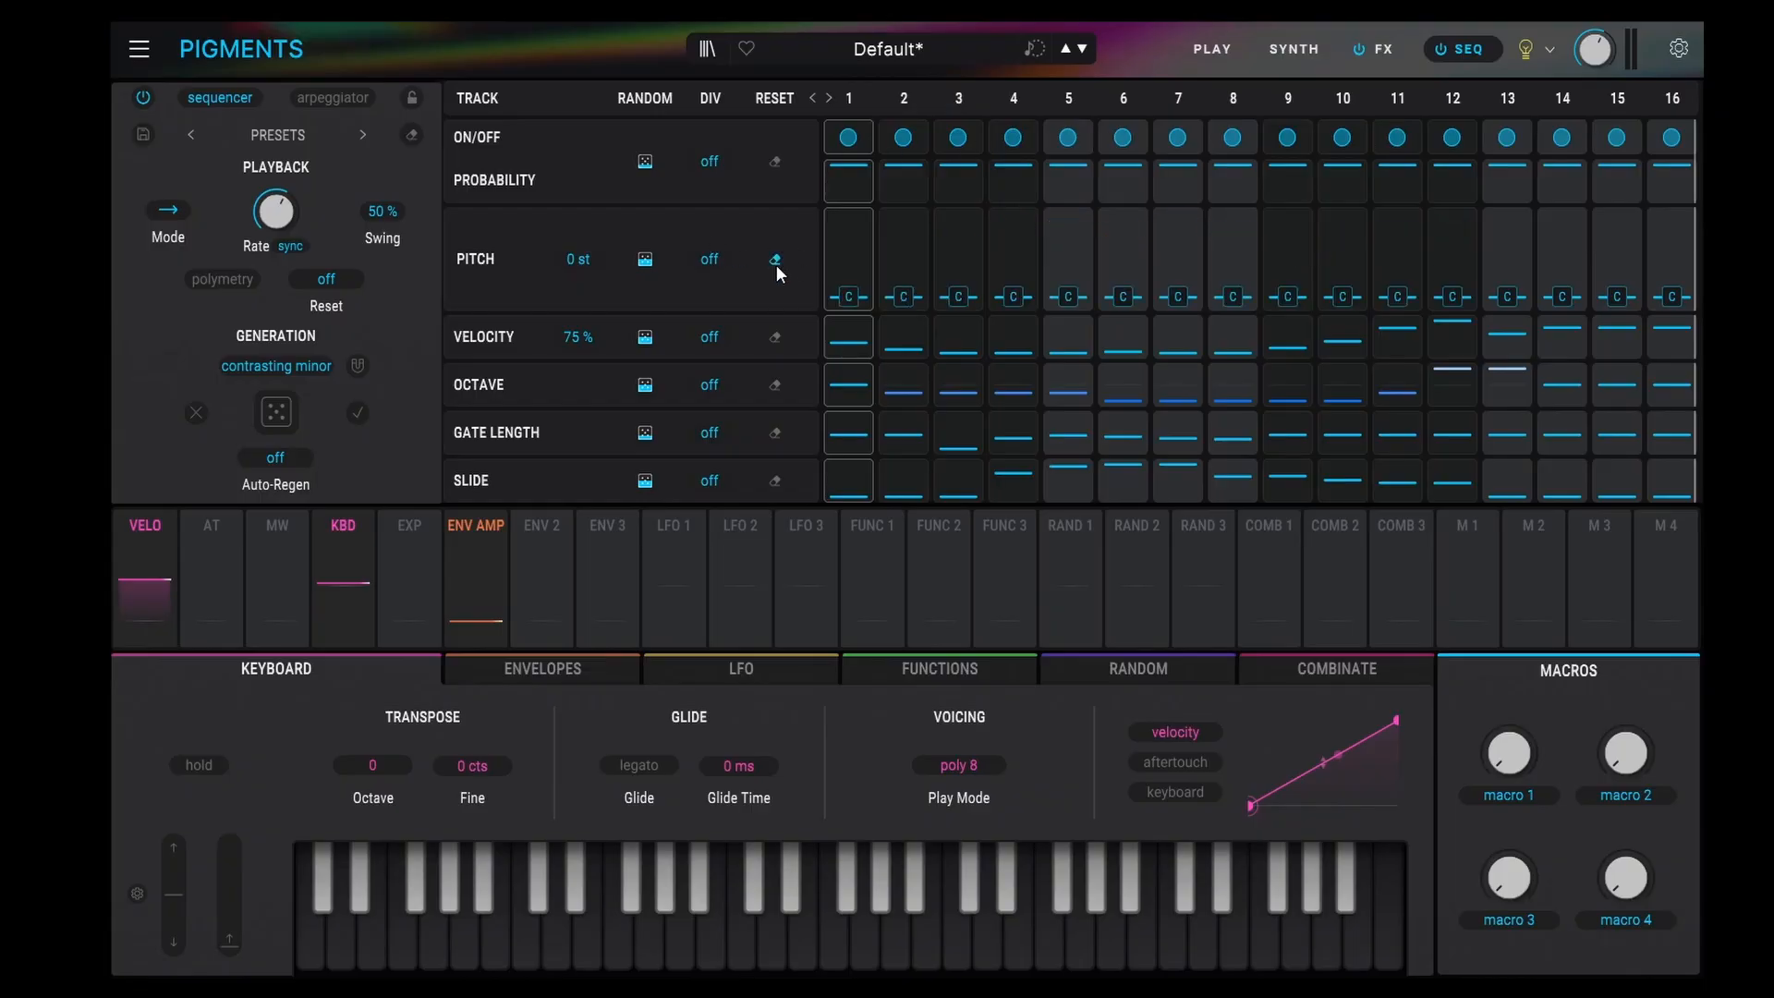
pyautogui.click(774, 340)
pyautogui.click(774, 385)
pyautogui.click(774, 433)
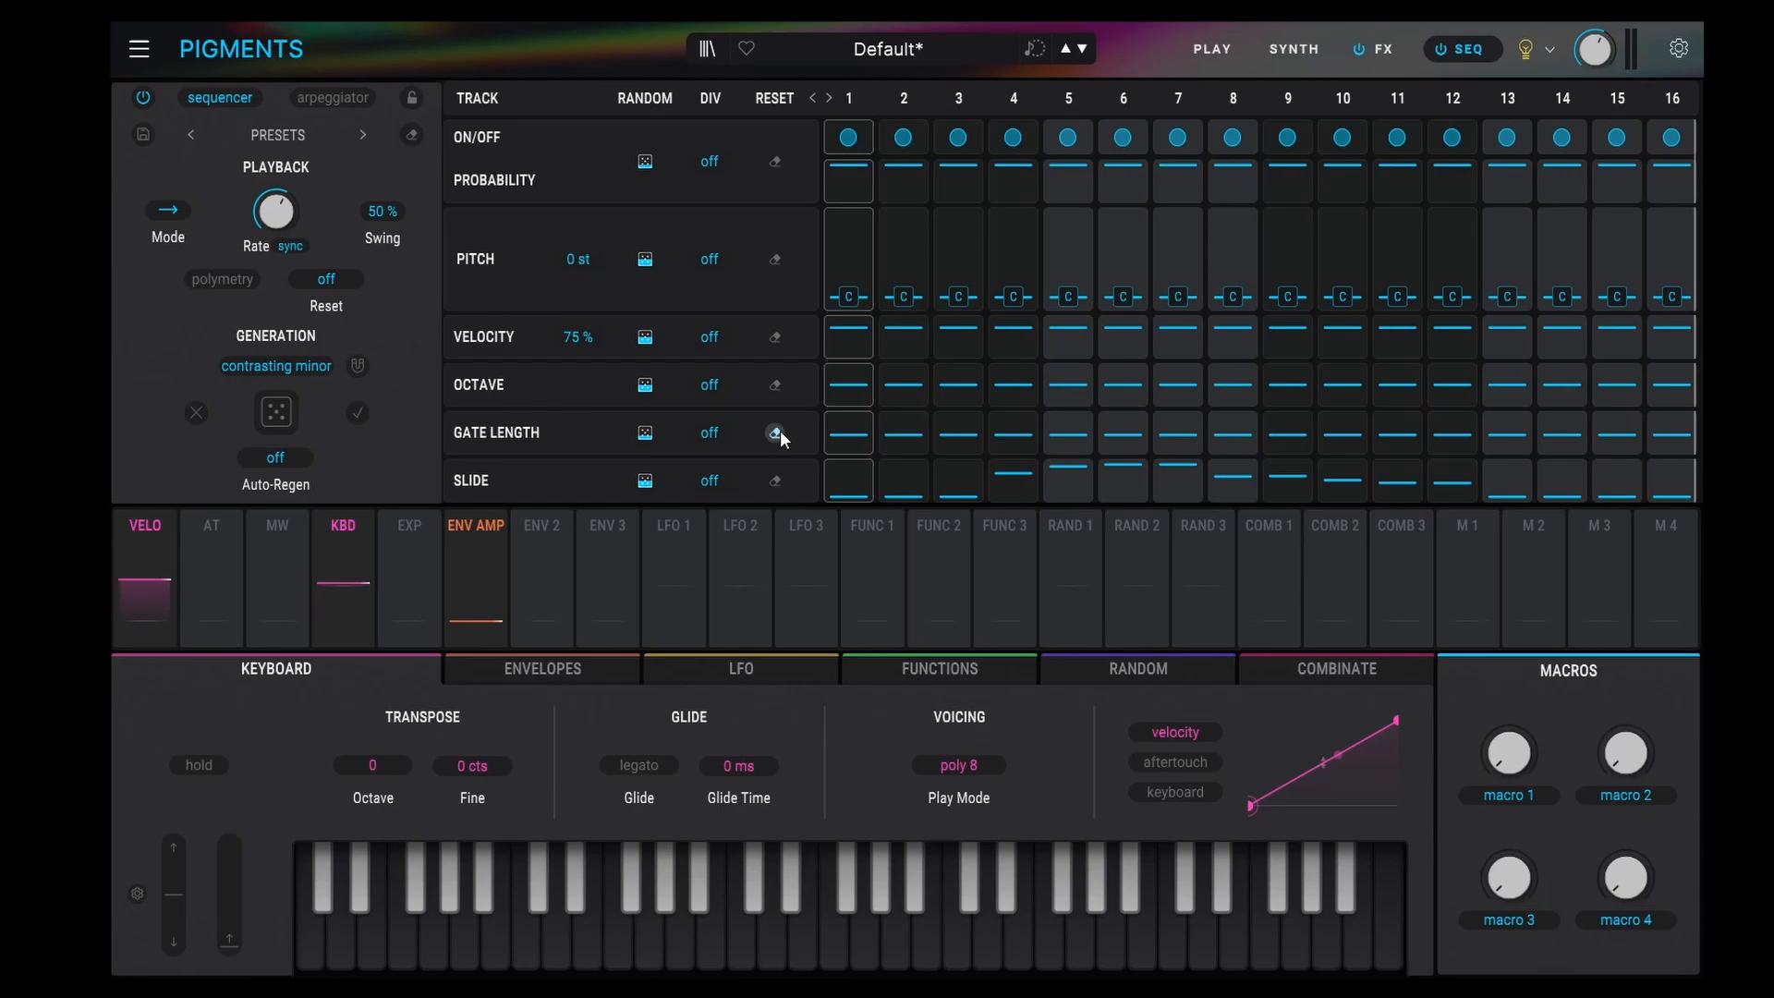
pyautogui.click(775, 480)
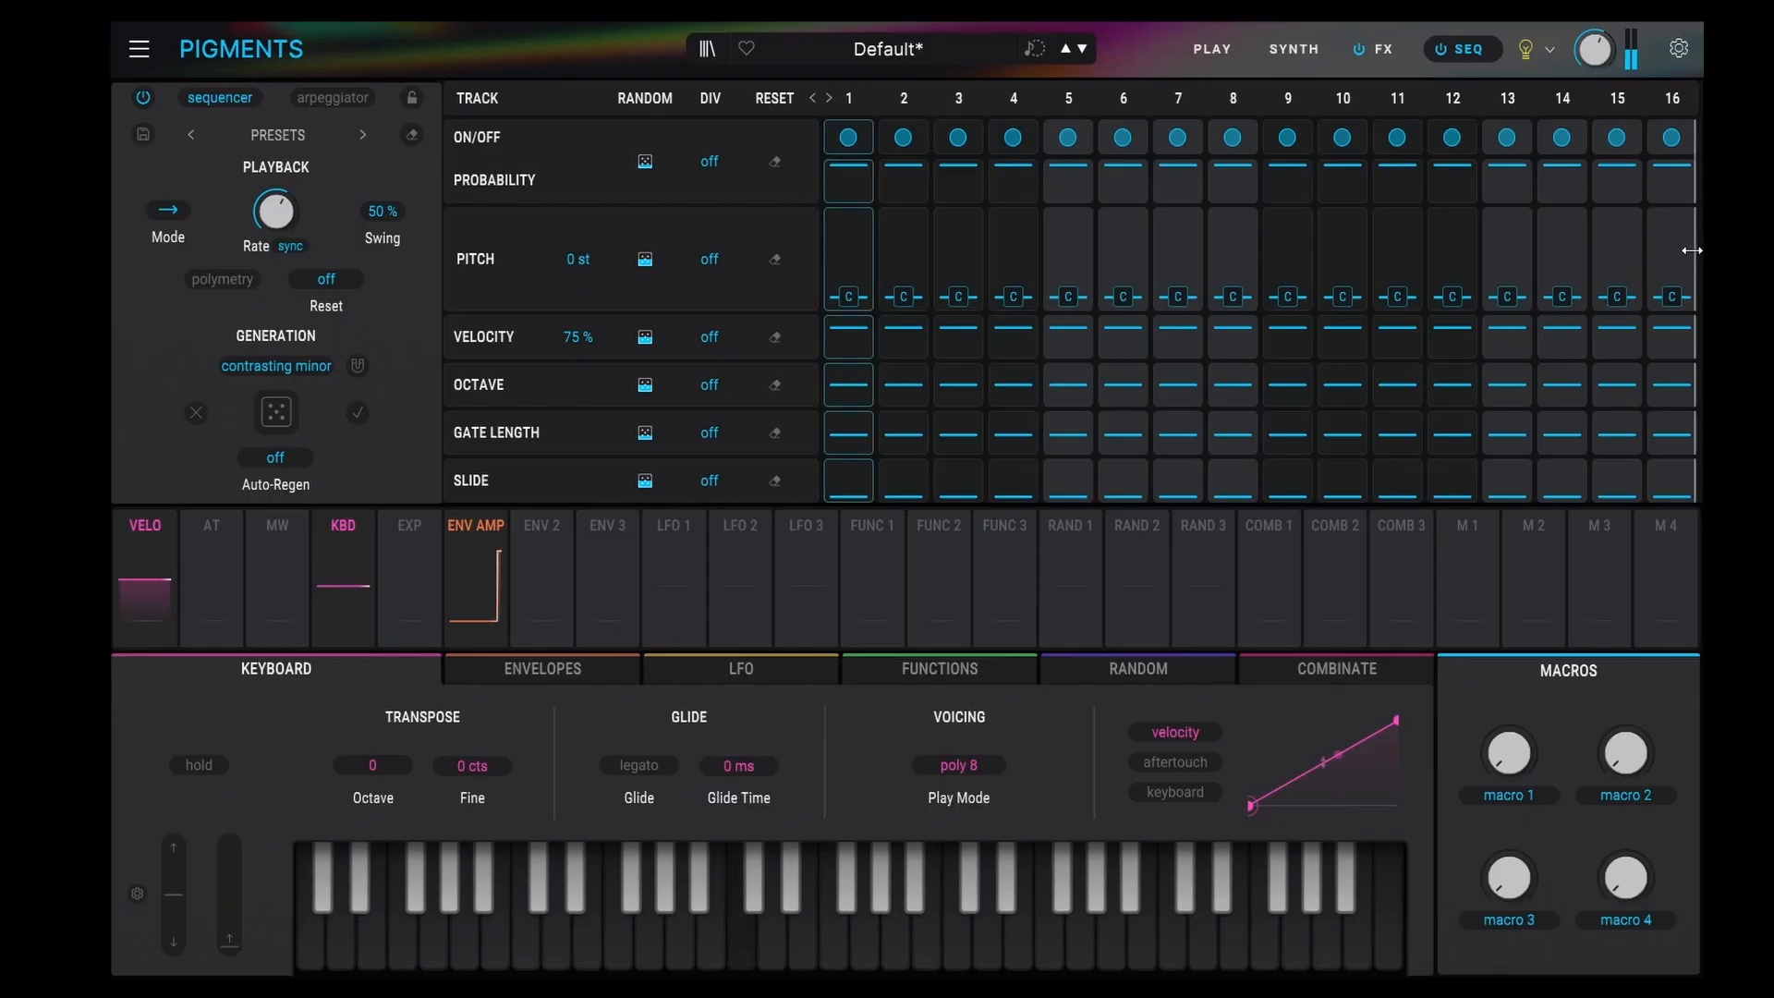
# - Draw varied pitch and velocity patterns across steps 2 to 16 and play the sequence
pyautogui.moveTo(1690, 264)
pyautogui.mouseDown()
pyautogui.moveTo(1037, 297)
pyautogui.moveTo(1258, 248)
pyautogui.moveTo(1696, 262)
pyautogui.mouseUp()
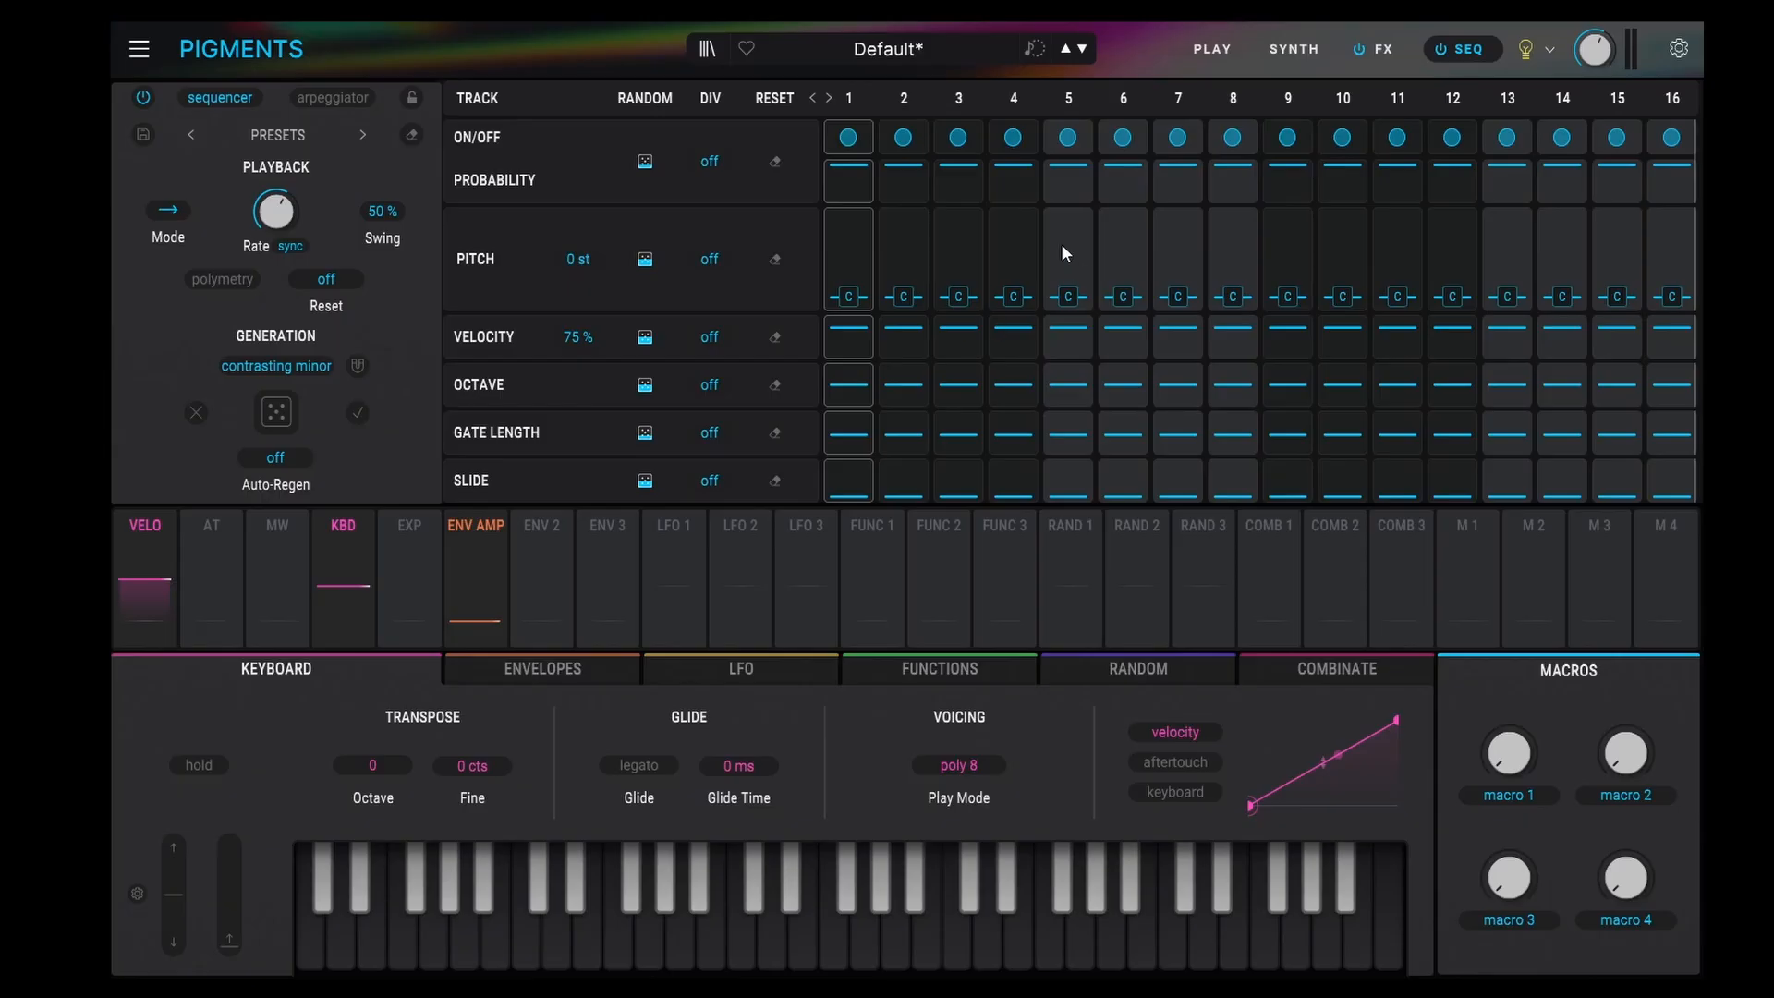
pyautogui.moveTo(884, 279); pyautogui.dragTo(1595, 264)
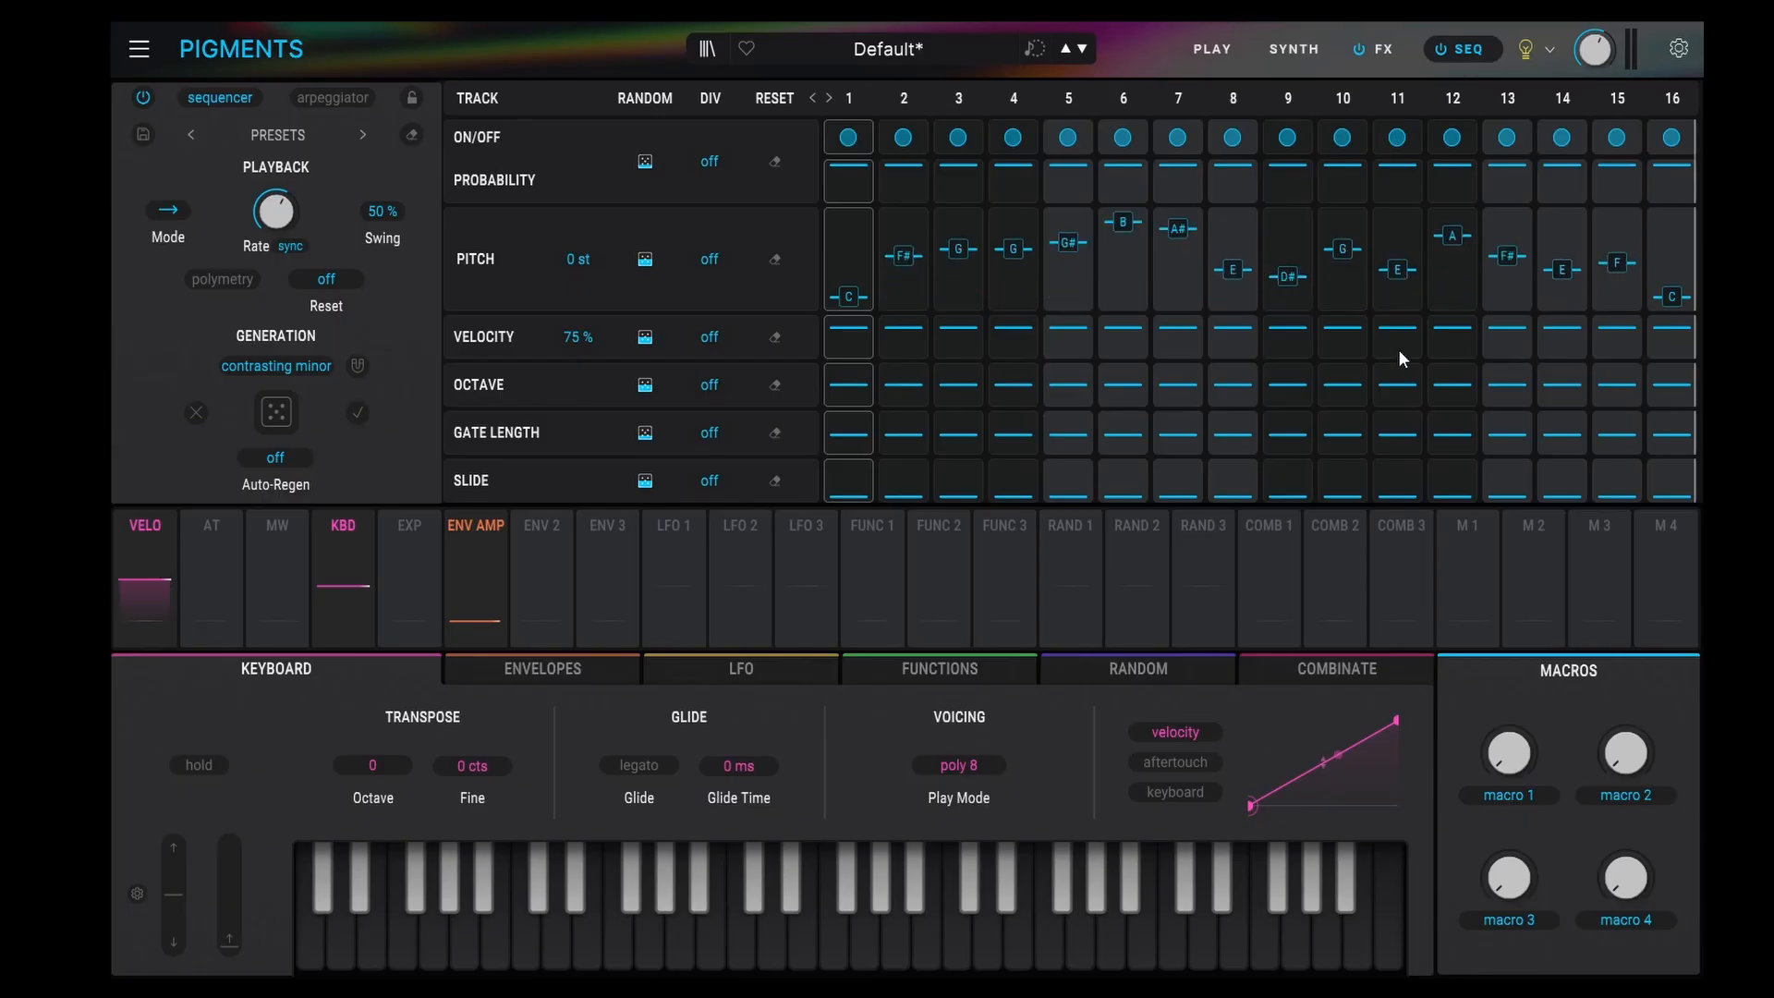
pyautogui.moveTo(1671, 356)
pyautogui.mouseDown()
pyautogui.moveTo(950, 372)
pyautogui.moveTo(891, 351)
pyautogui.mouseUp()
pyautogui.press('space')
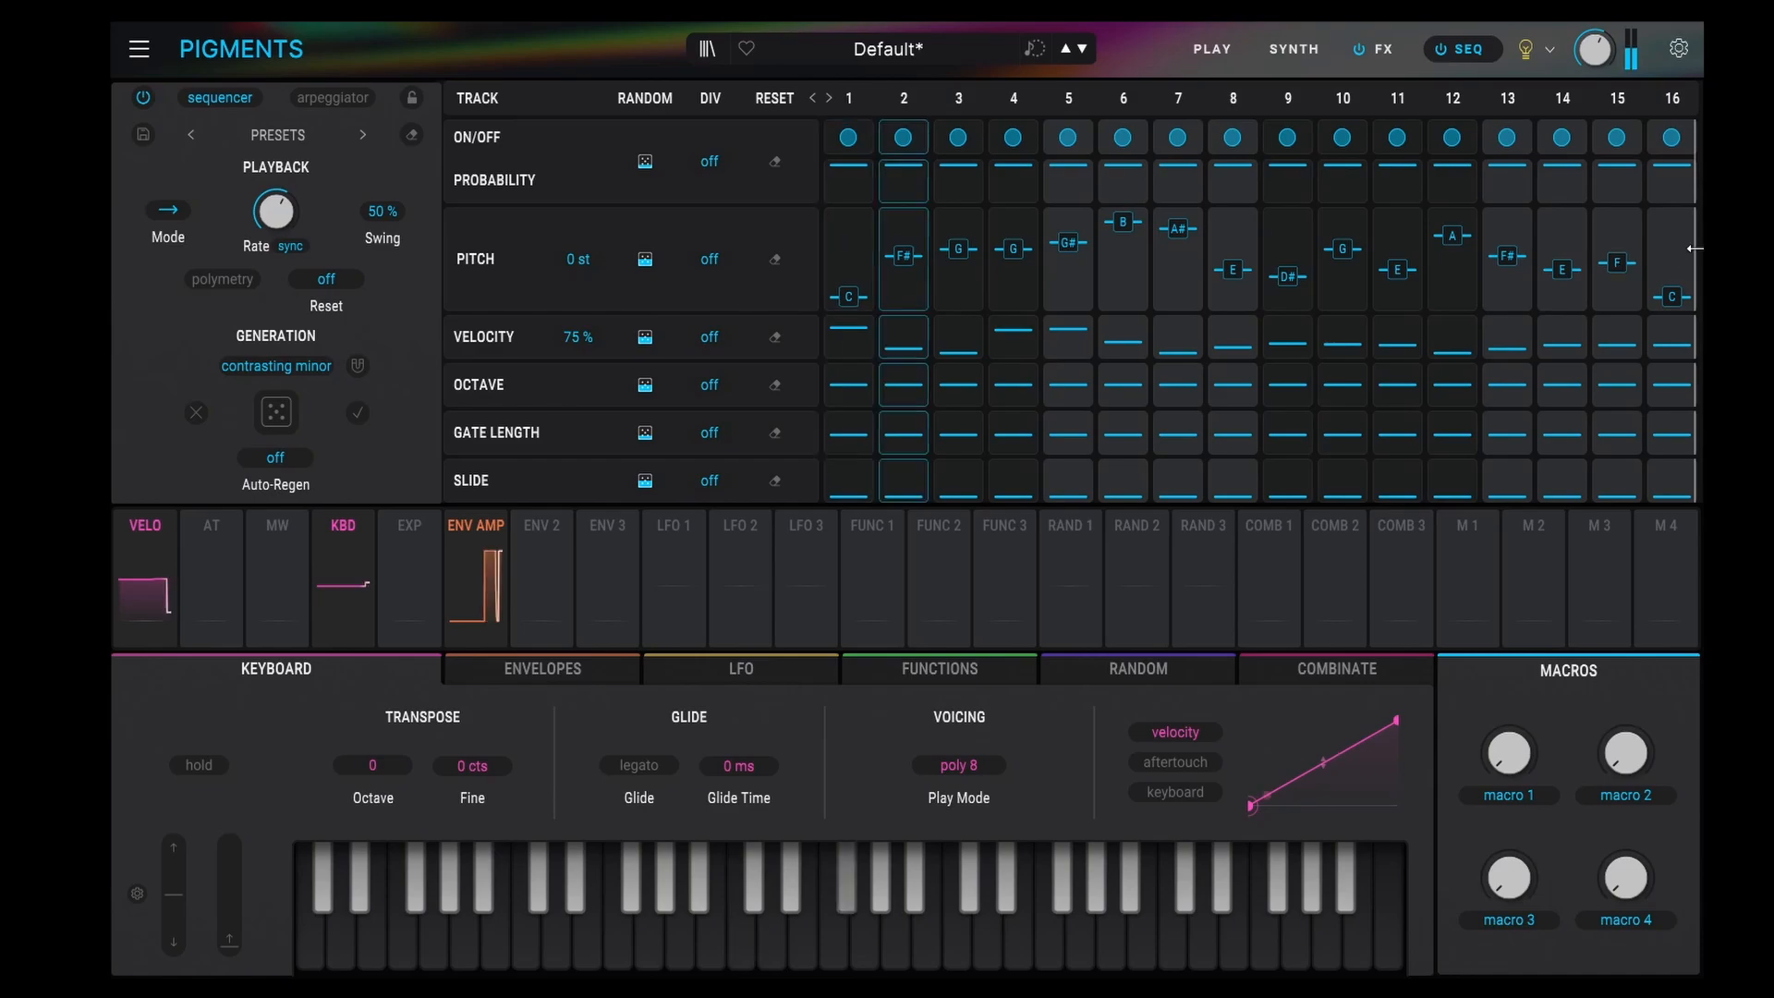
# - Shorten the playing sequence to 4 steps, extend it to 8, and restore its length to 16 steps
pyautogui.moveTo(1693, 247); pyautogui.dragTo(1030, 263)
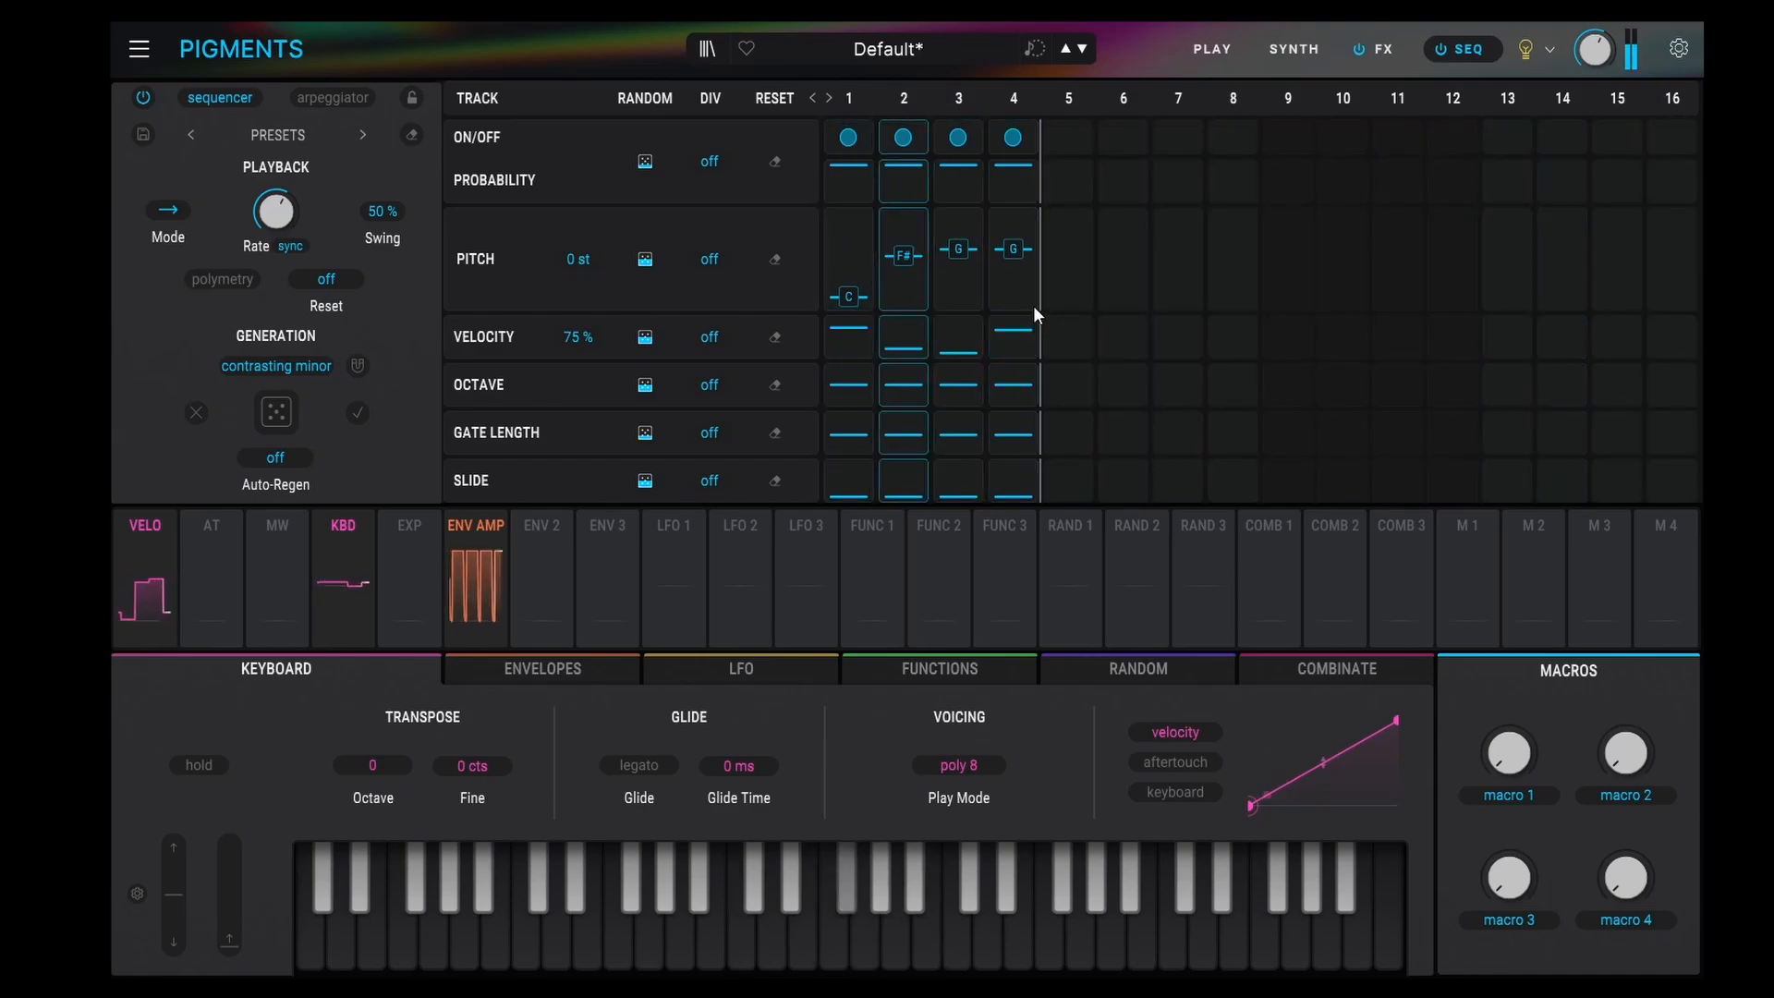
pyautogui.moveTo(1041, 296); pyautogui.dragTo(1245, 298)
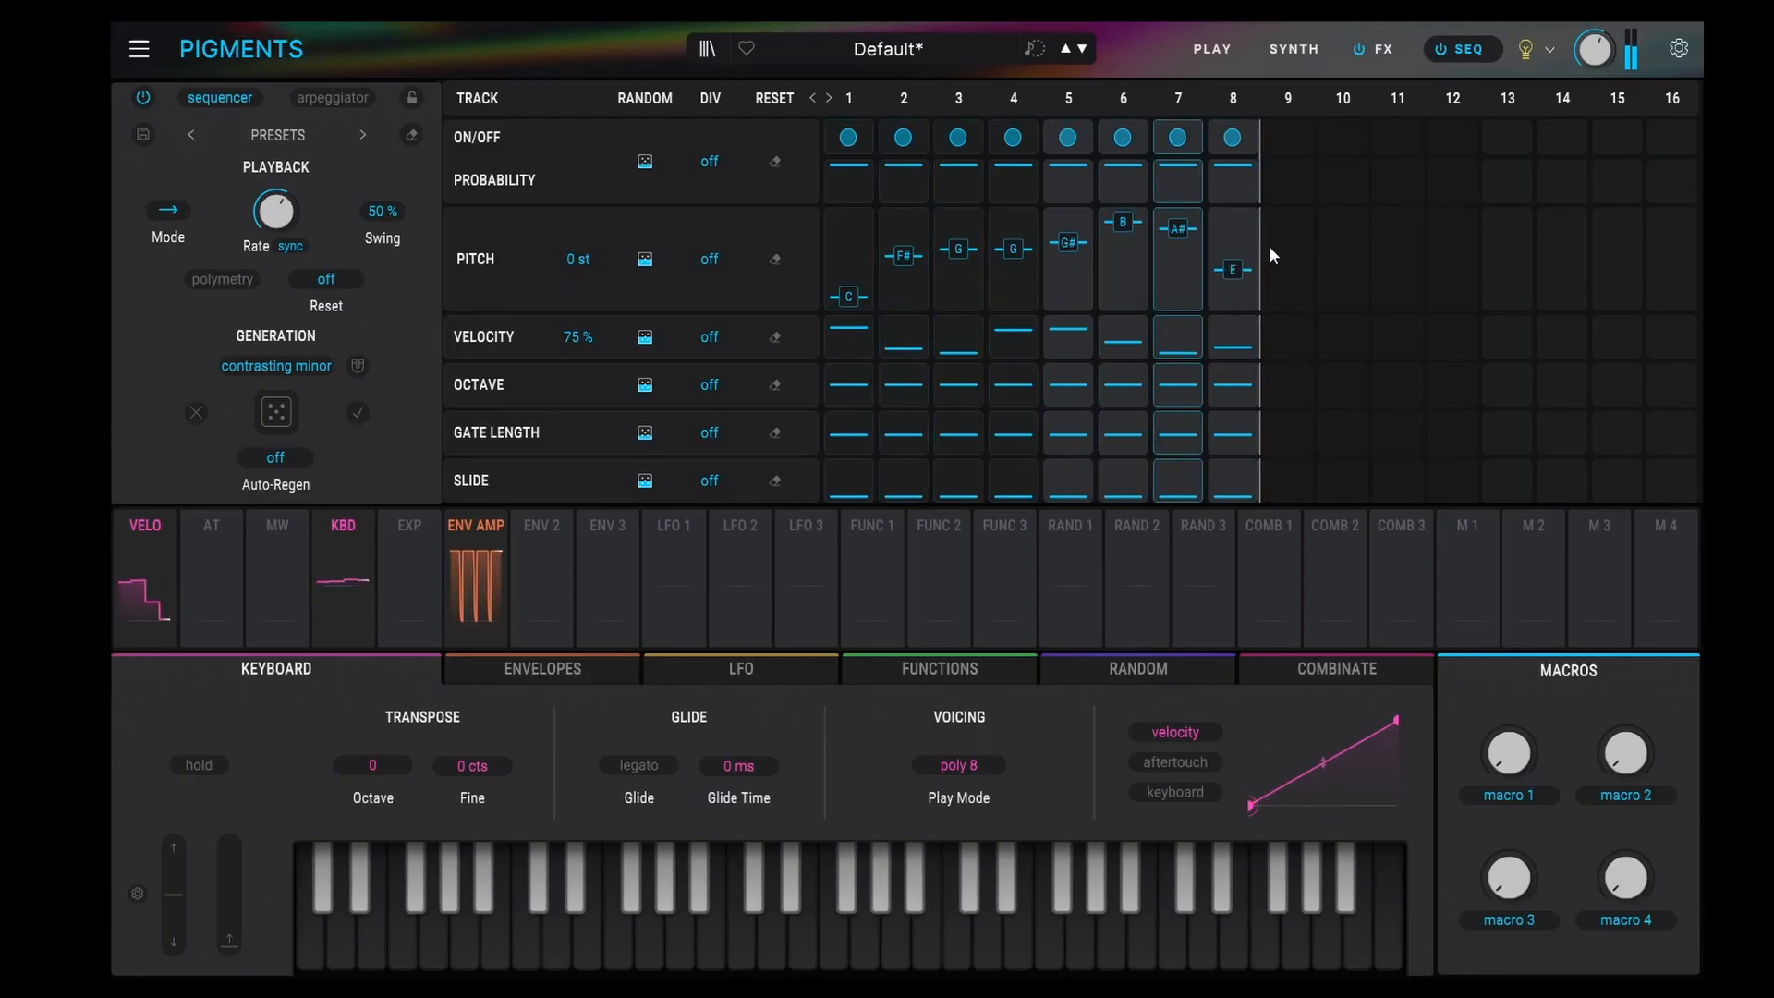
pyautogui.moveTo(1259, 242); pyautogui.dragTo(1696, 262)
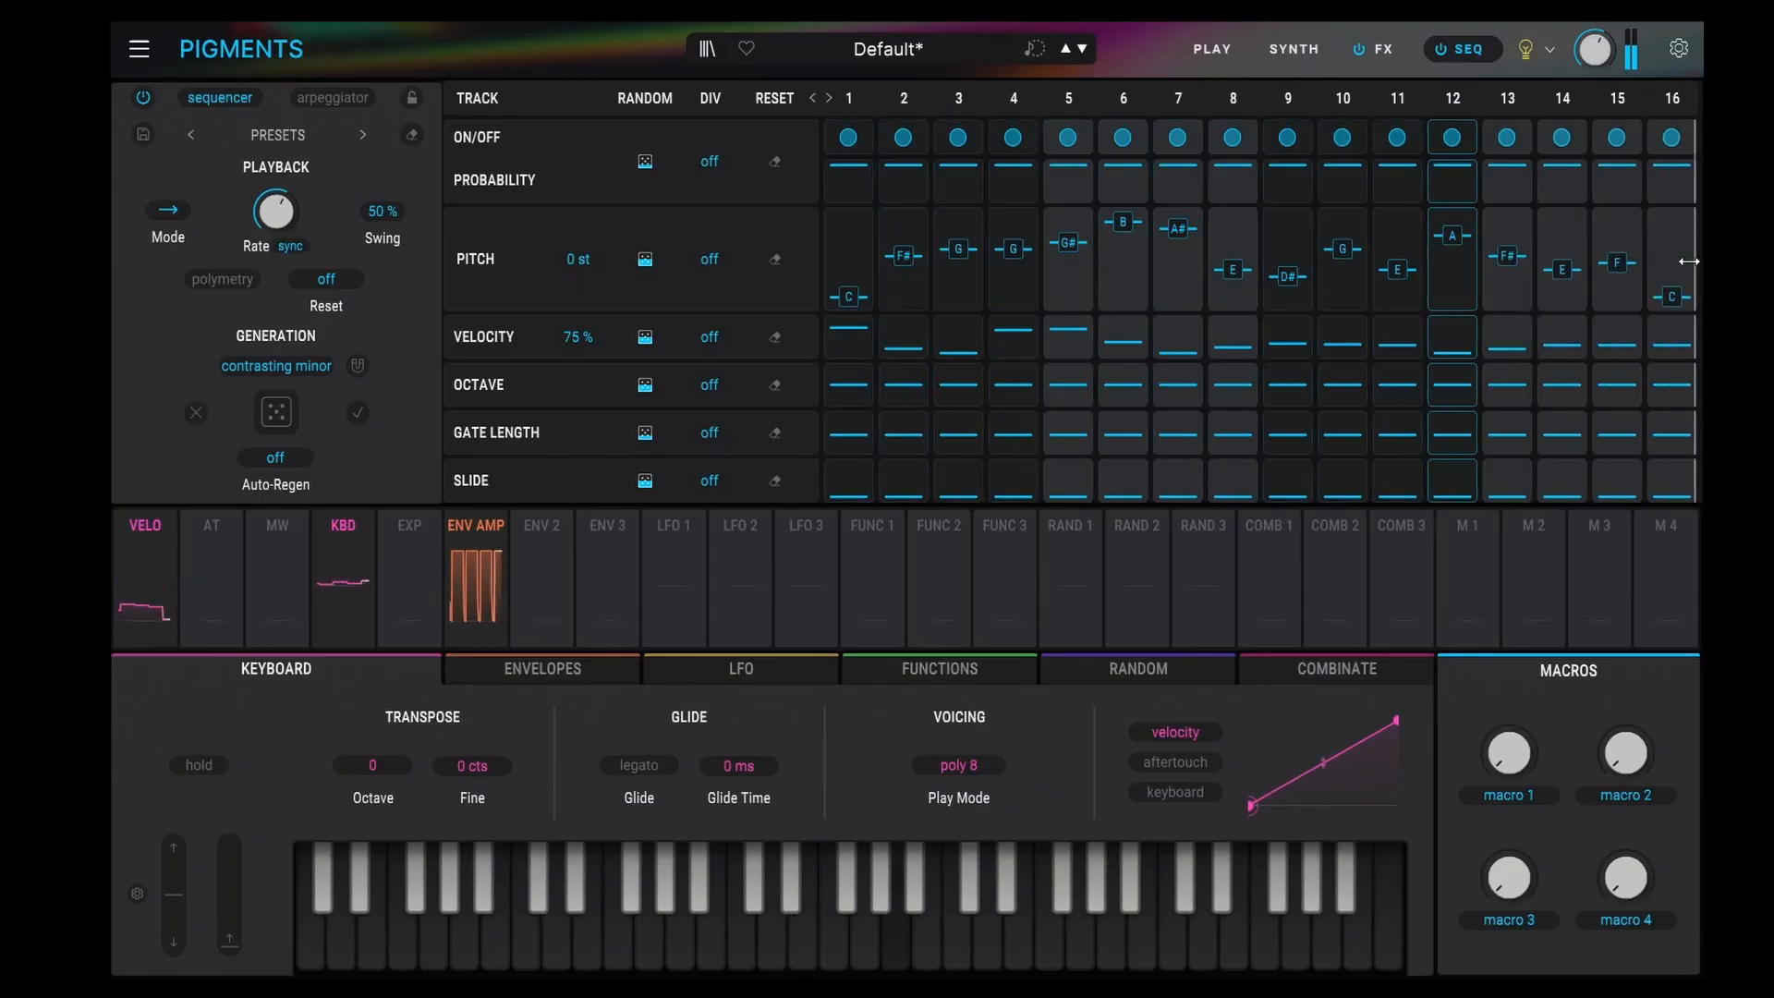
# - Reset the whole sequence, set step 1's pitch to B, and lower its velocity, octave and gate length
pyautogui.click(413, 135)
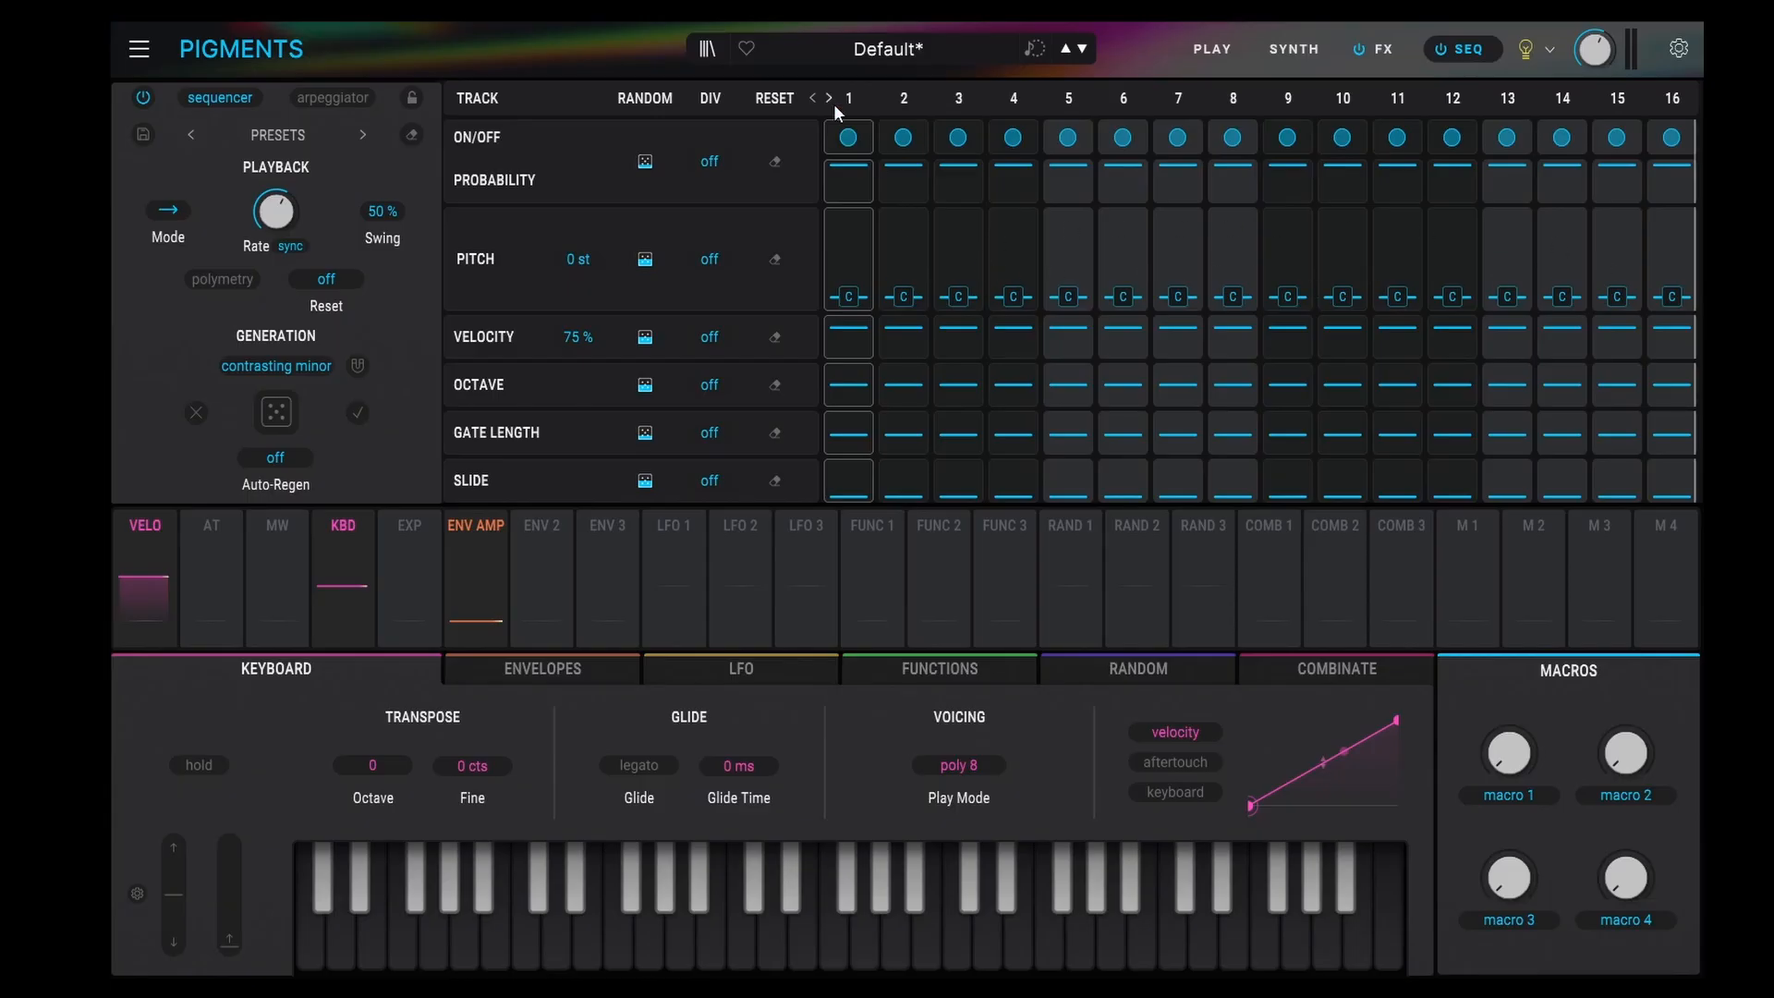
pyautogui.moveTo(859, 284); pyautogui.dragTo(847, 236)
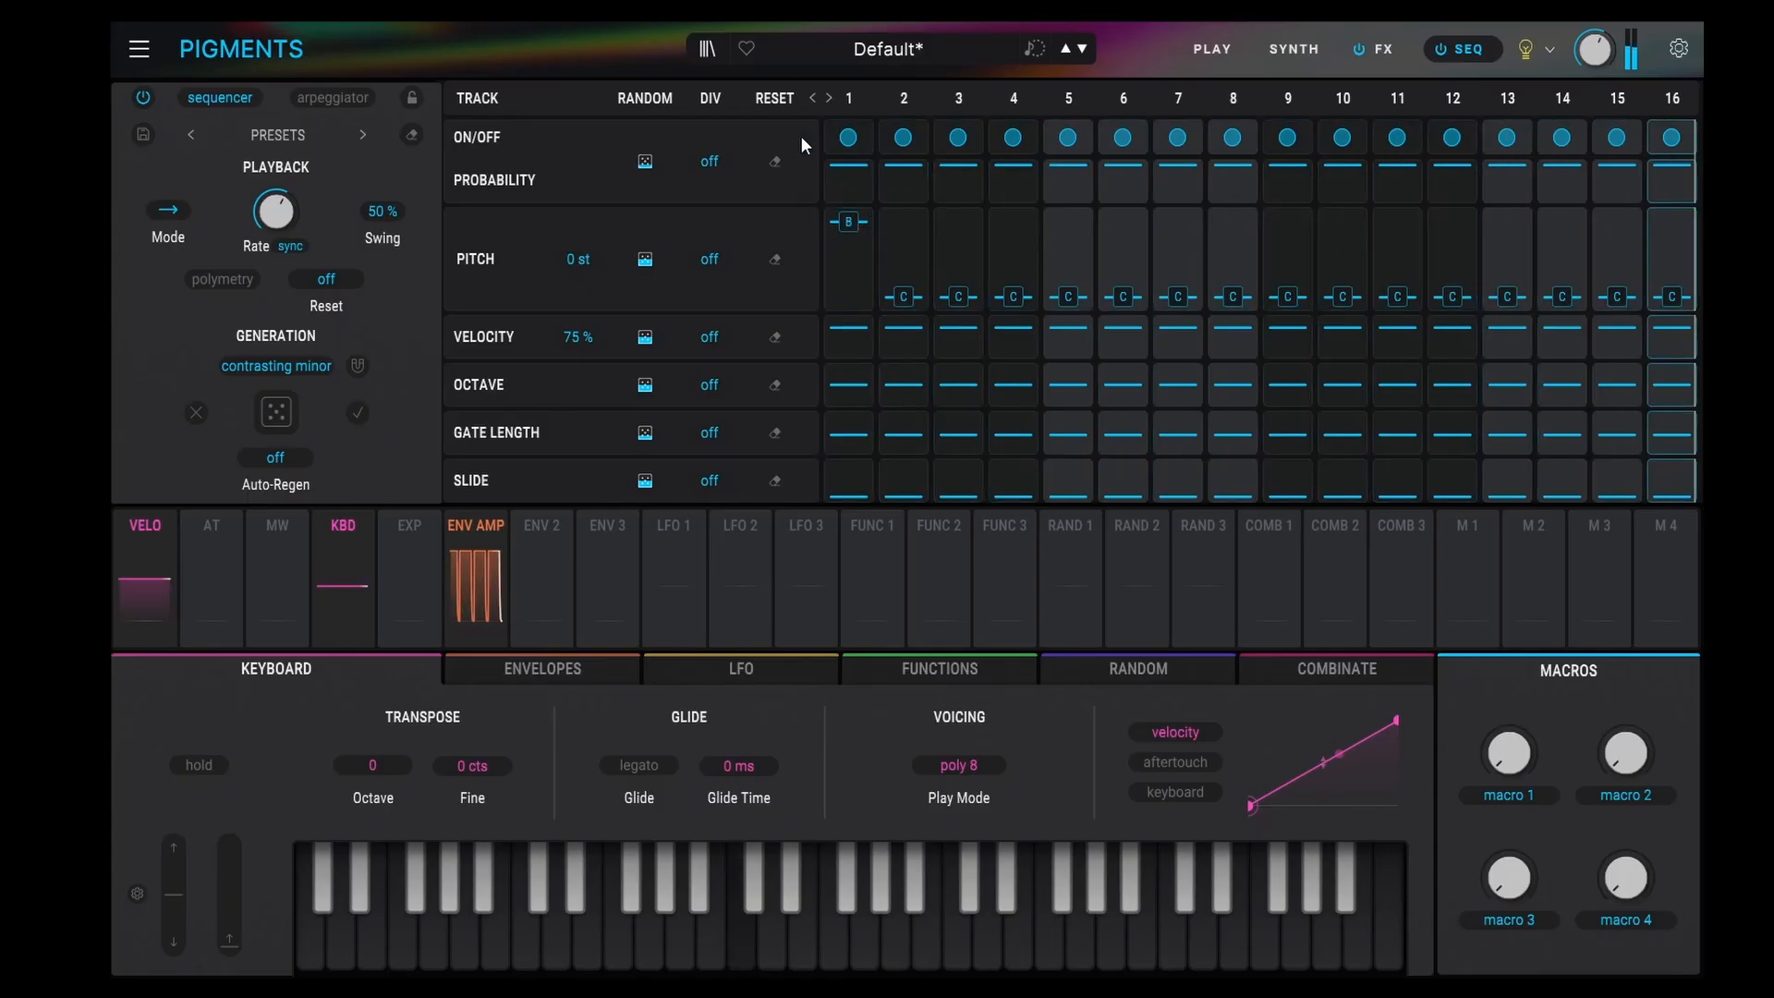
pyautogui.click(847, 352)
pyautogui.click(844, 393)
pyautogui.click(846, 448)
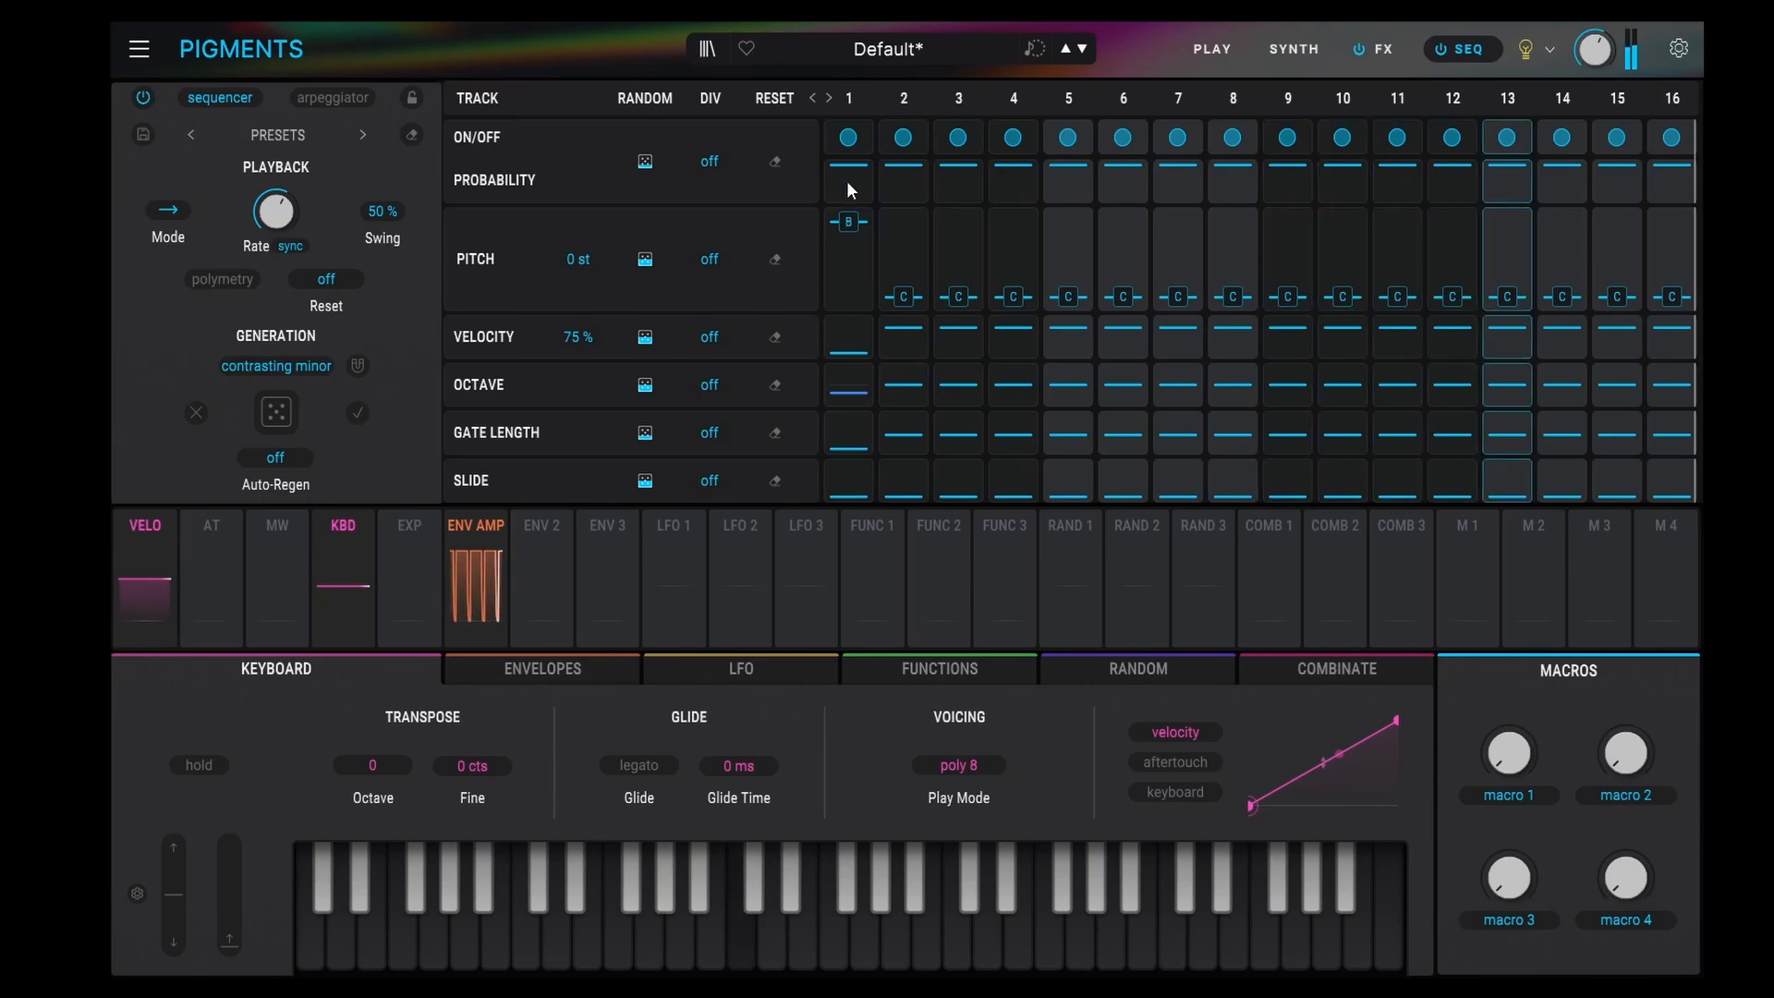
# - Shift the whole sequence four steps forward so the B note falls on step 5
pyautogui.click(828, 98)
pyautogui.click(827, 97)
pyautogui.click(828, 98)
pyautogui.click(828, 98)
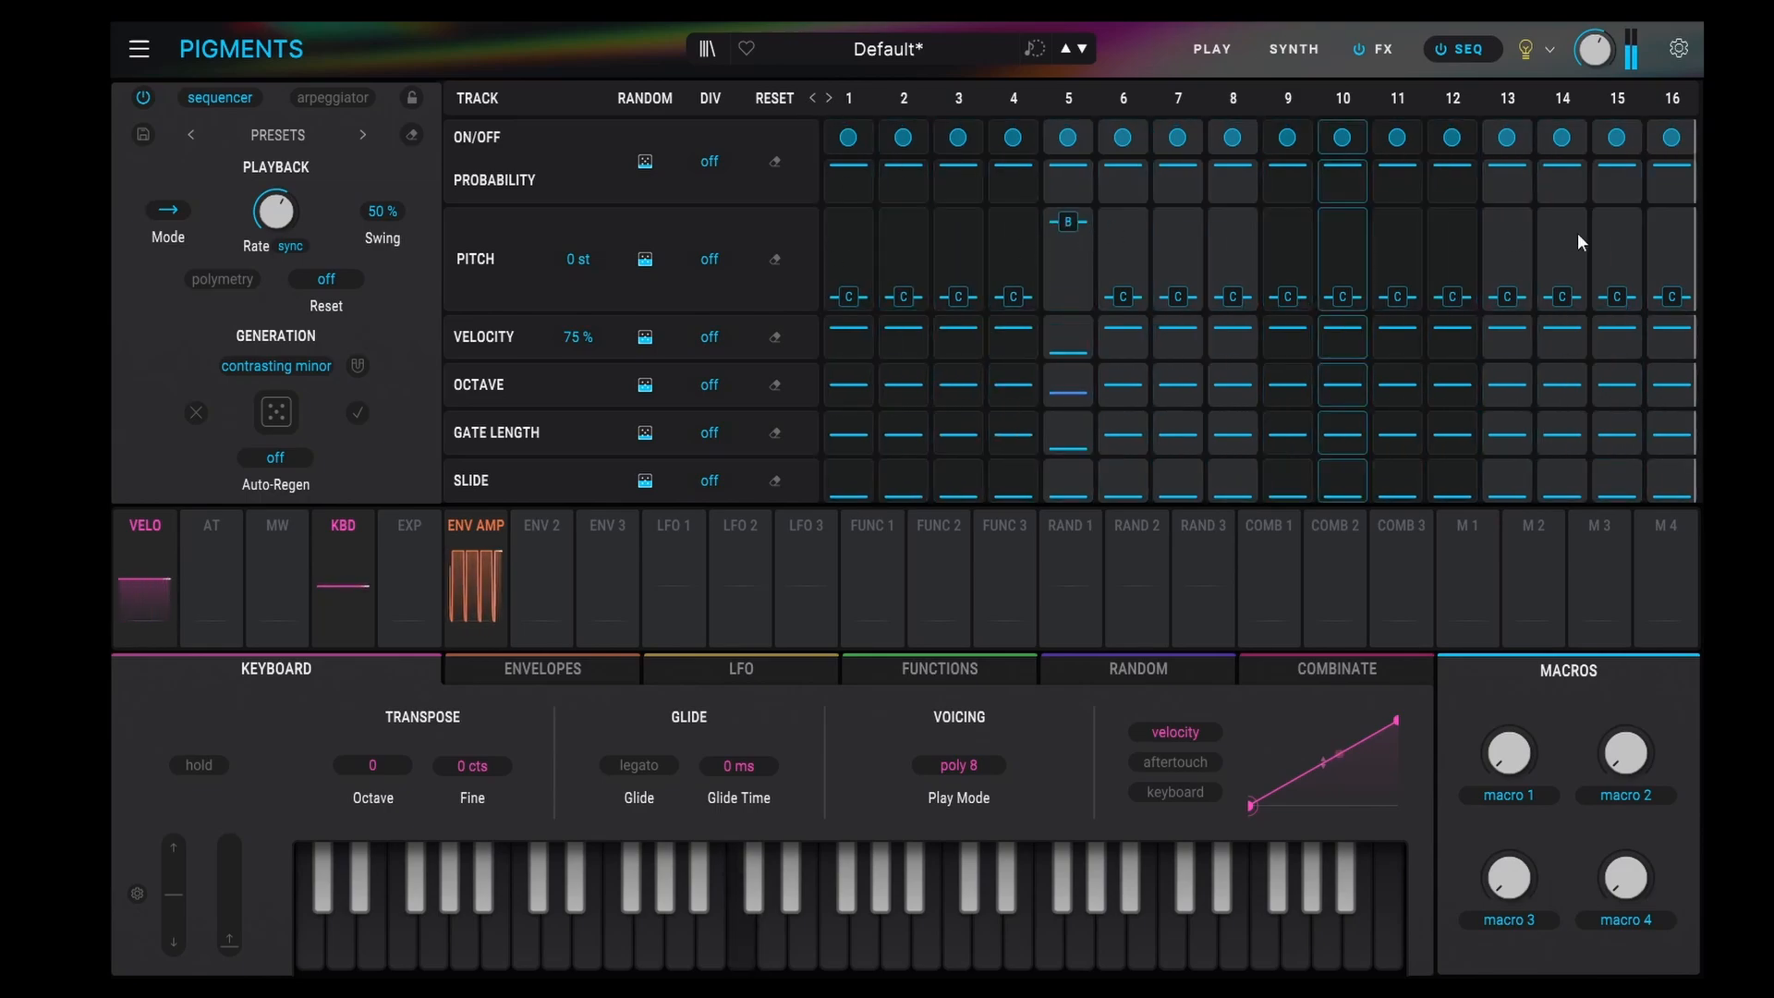
# - Shift the whole sequence four steps back so the B note falls on step 1
pyautogui.click(812, 98)
pyautogui.click(809, 98)
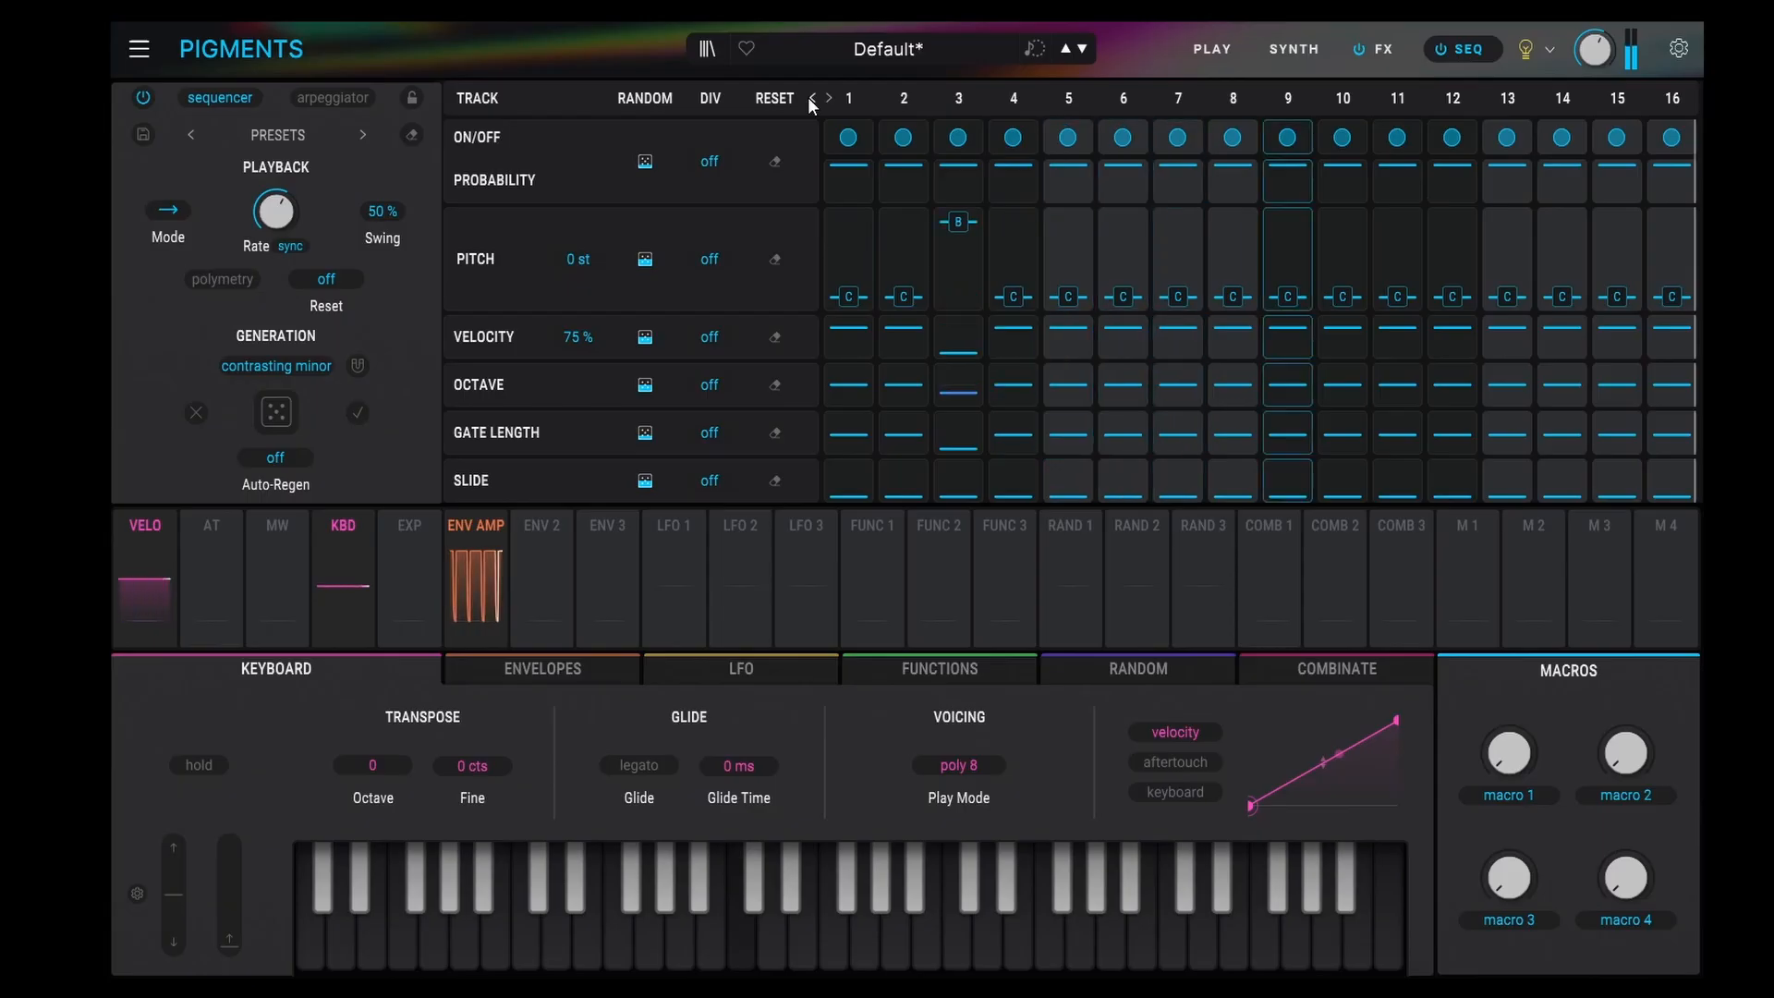
pyautogui.click(810, 98)
pyautogui.click(809, 98)
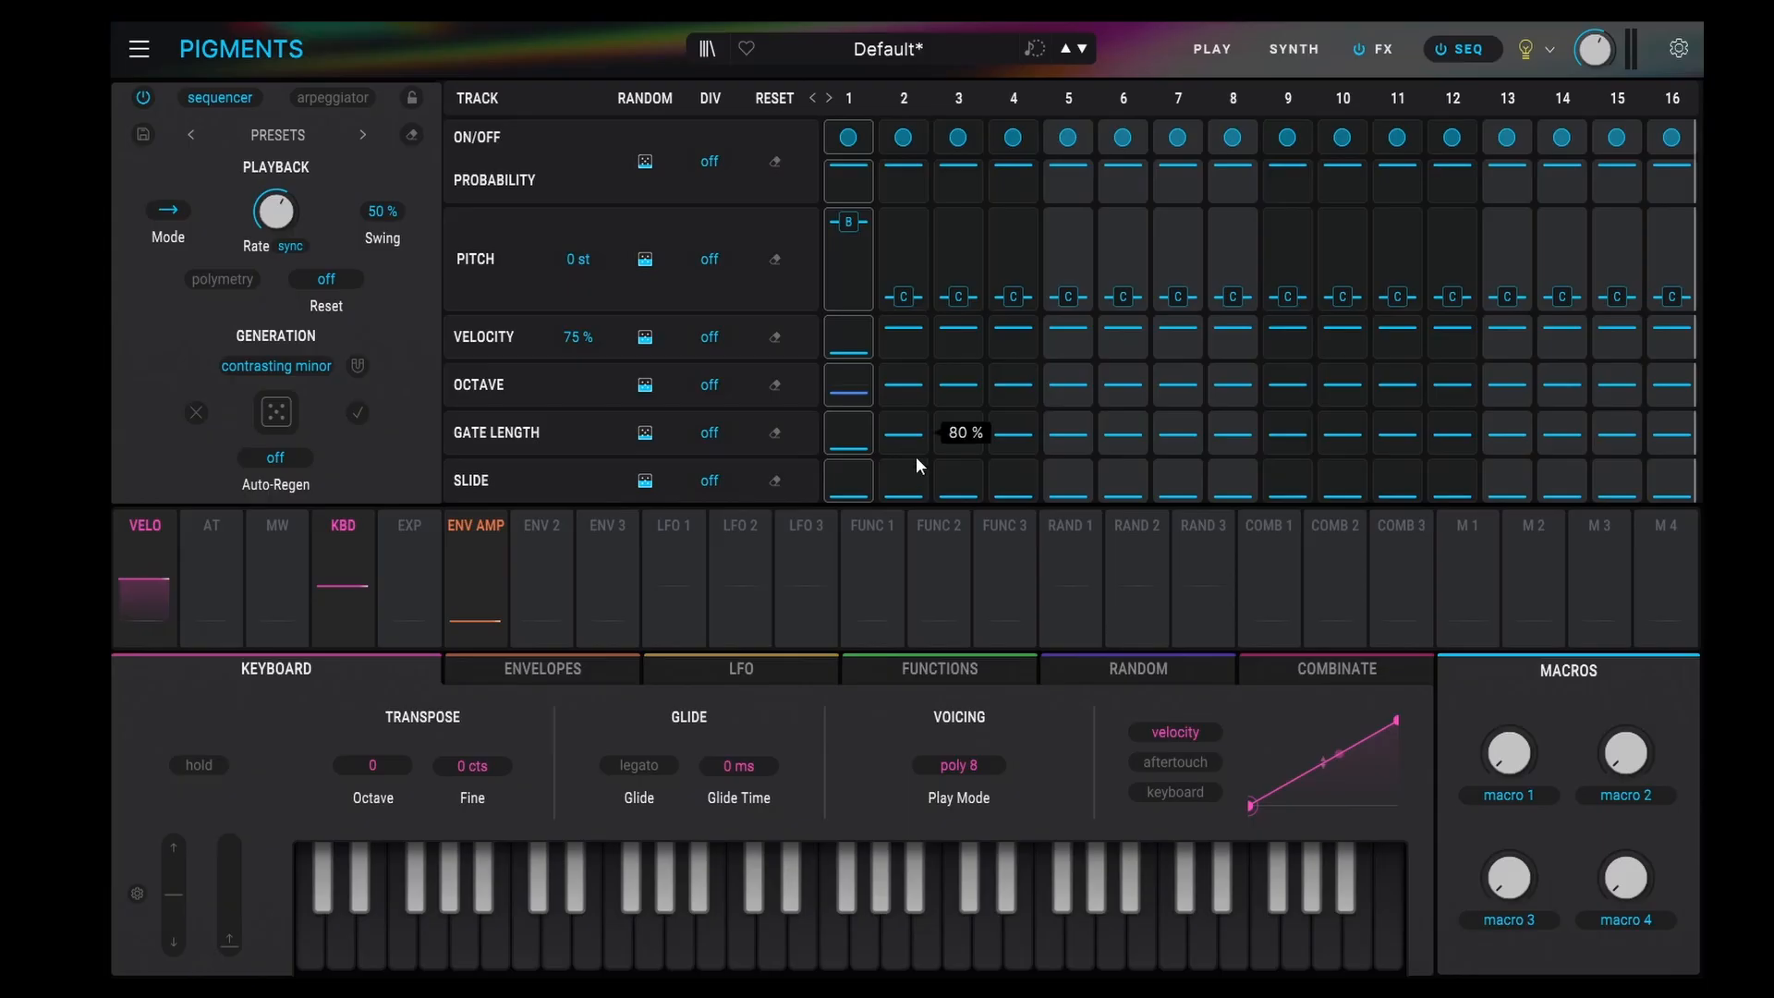
# - Try polymetry with the On/Off and Probability track shortened to 8 steps and the Pitch track to 14, and switch it off
pyautogui.click(213, 280)
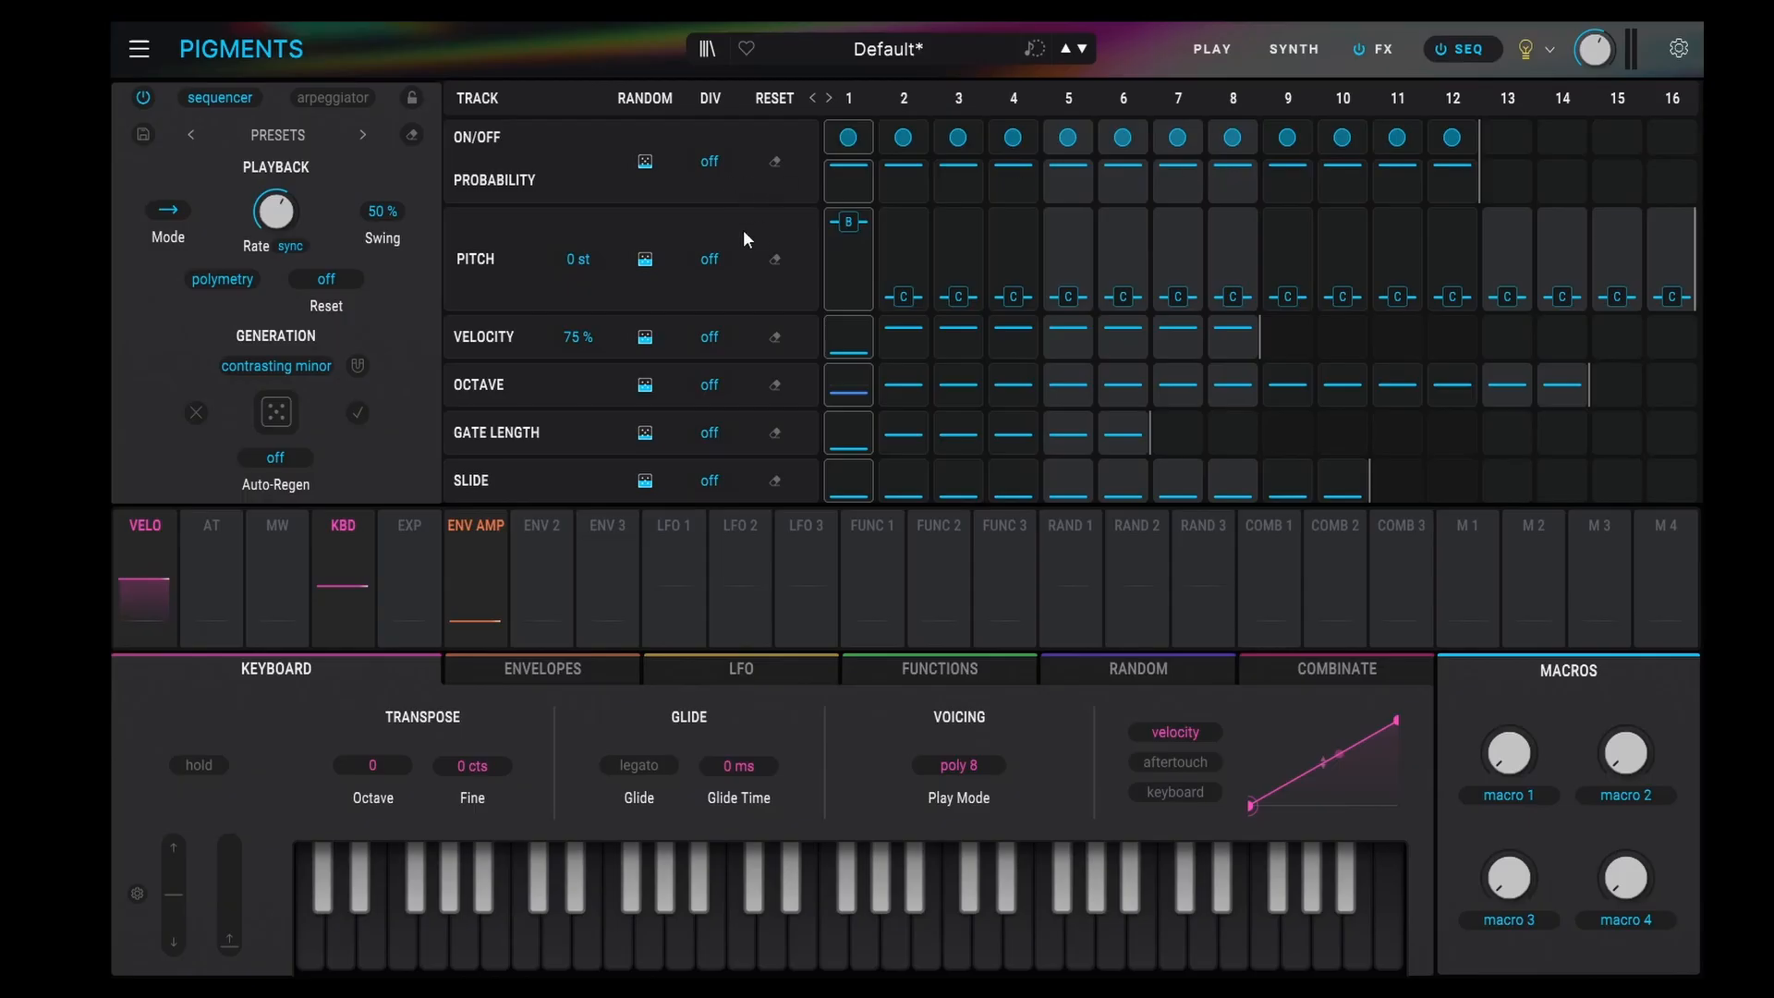
pyautogui.moveTo(1478, 180); pyautogui.dragTo(1260, 185)
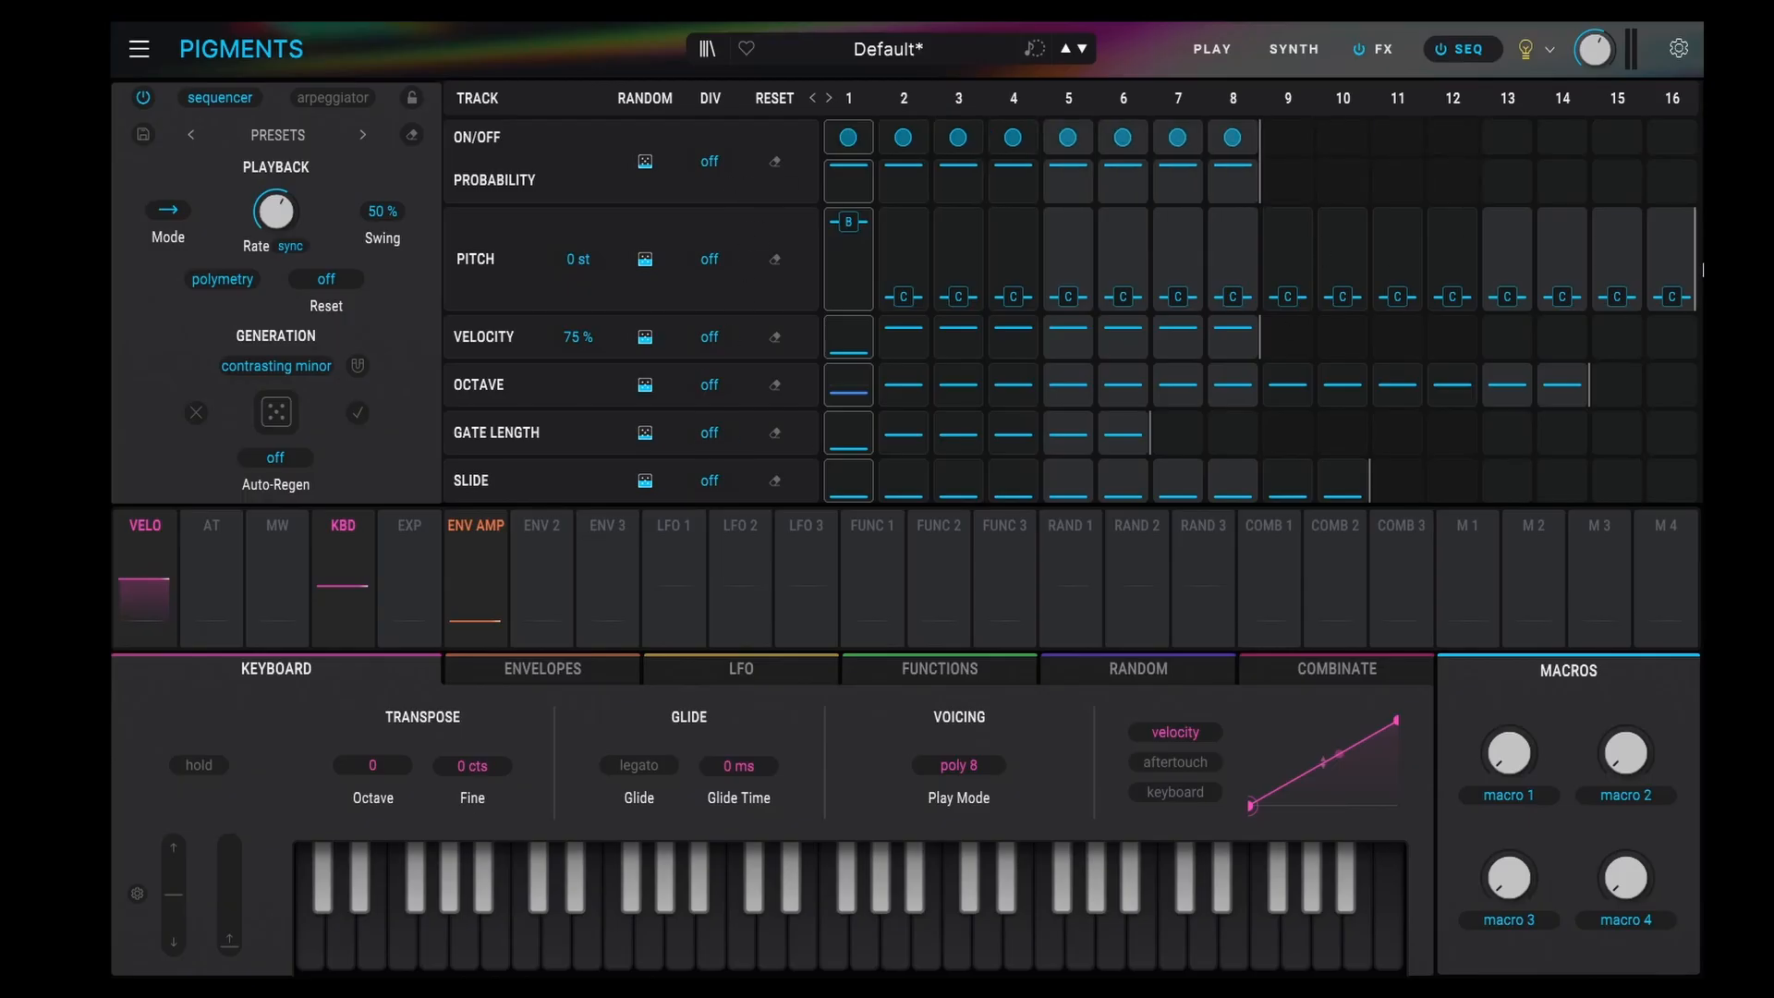
pyautogui.moveTo(1703, 269)
pyautogui.mouseDown()
pyautogui.moveTo(1187, 277)
pyautogui.moveTo(1589, 277)
pyautogui.mouseUp()
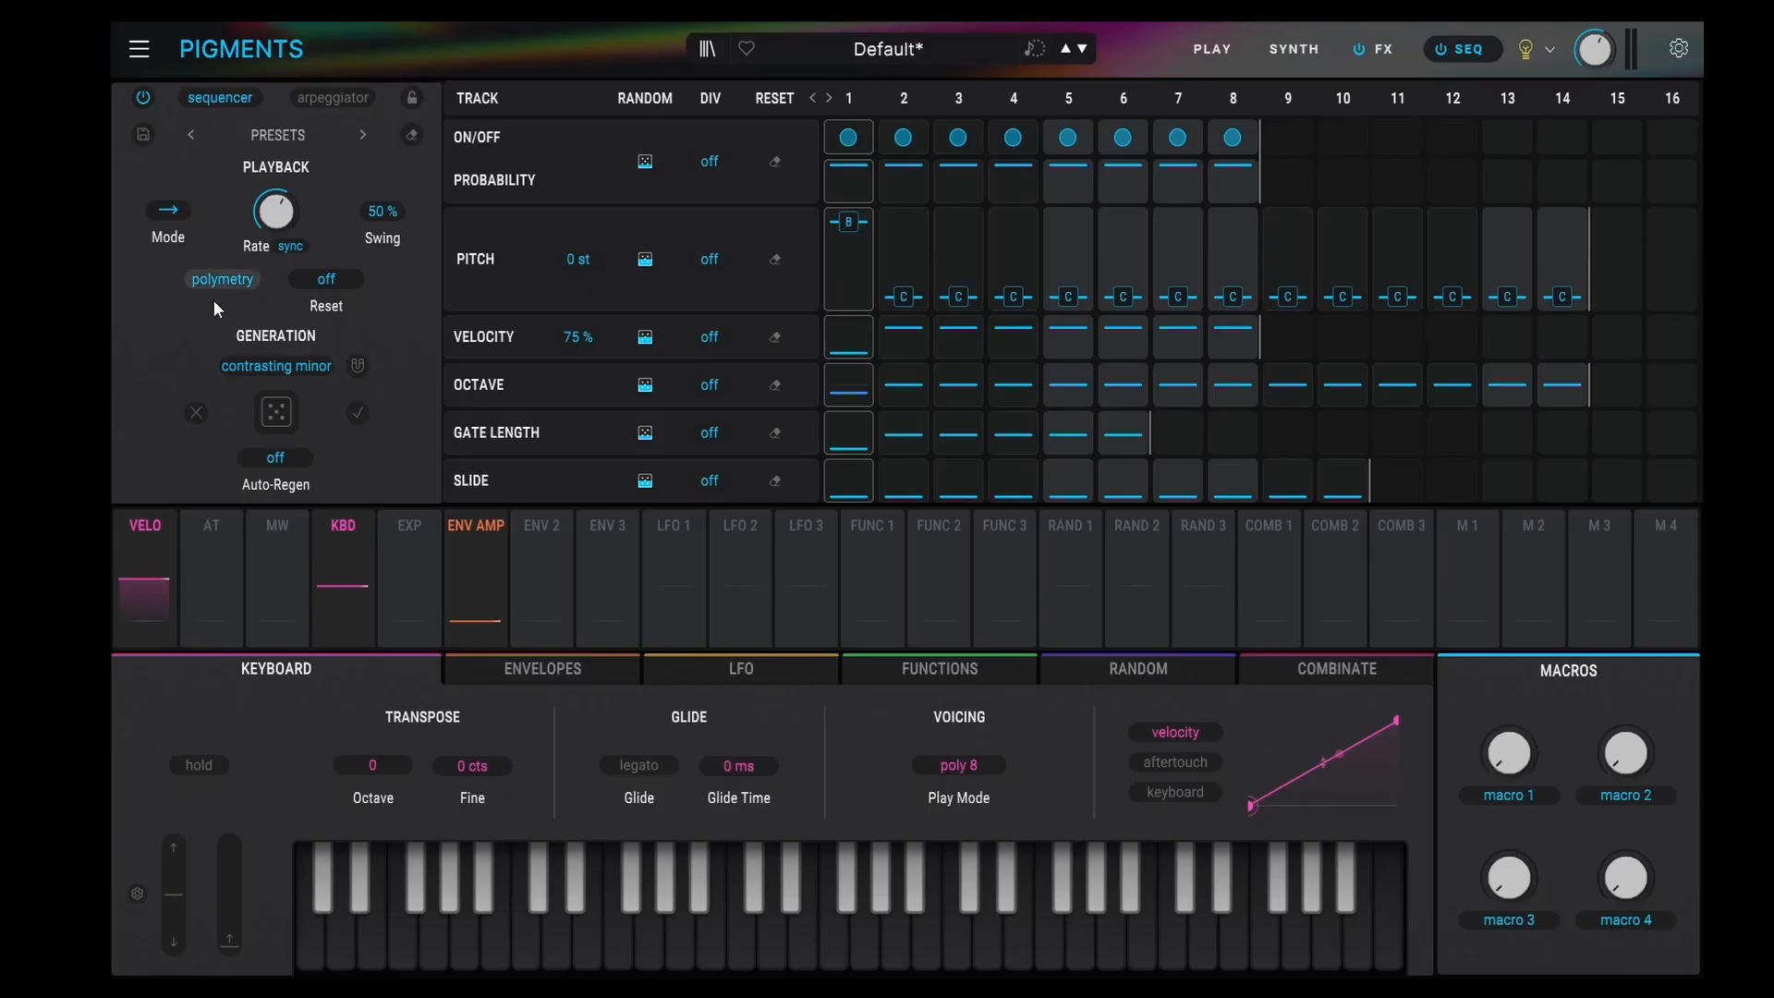
pyautogui.click(220, 277)
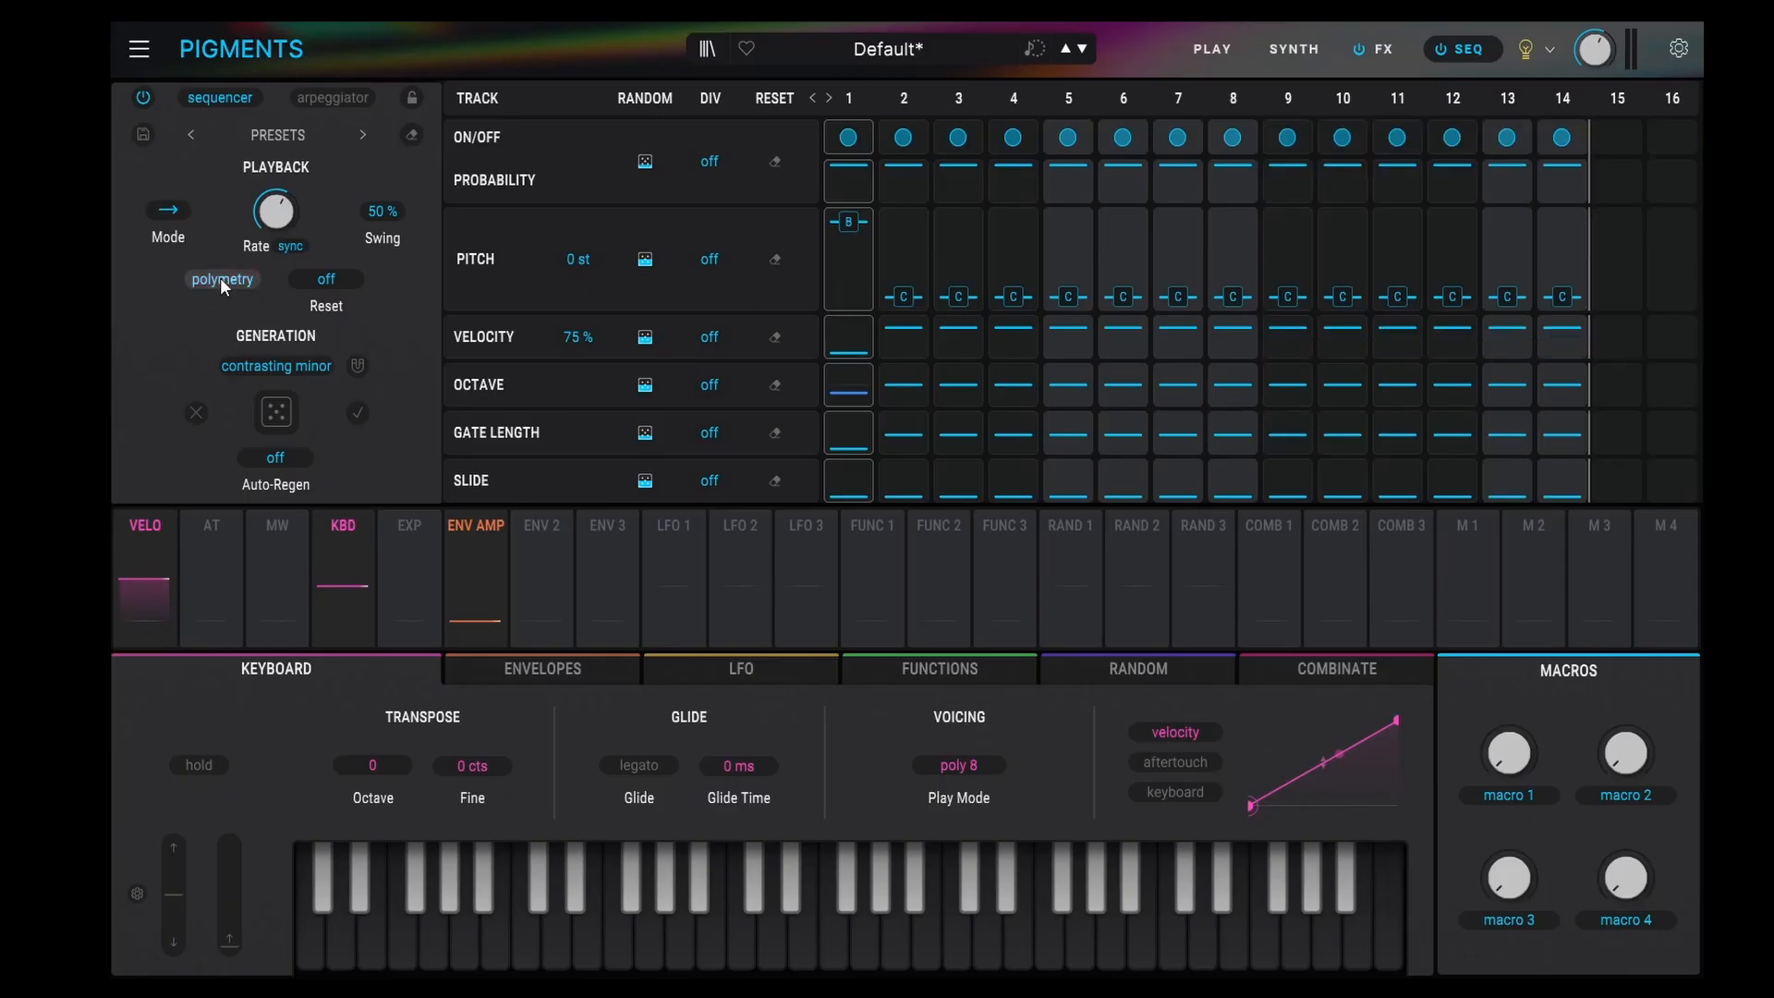
# - Switch the sequencer off and on, and toggle between arpeggiator and sequencer modes, ending on the sequencer
pyautogui.click(142, 98)
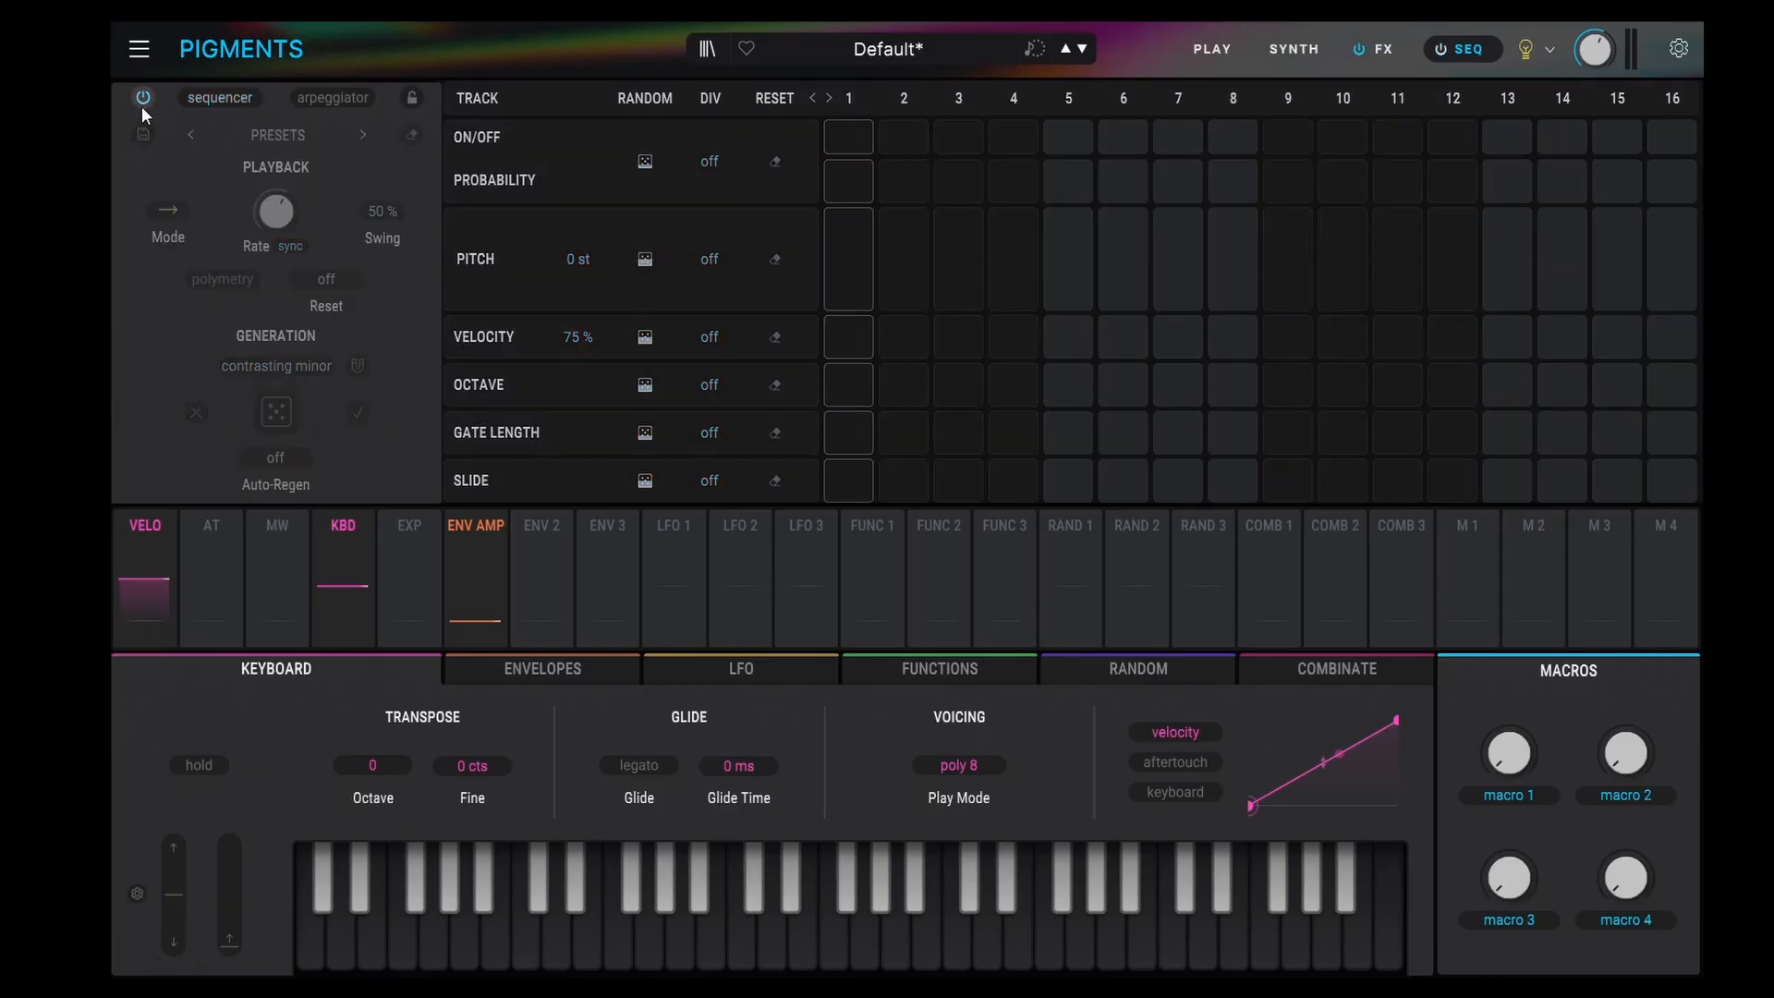
pyautogui.click(141, 106)
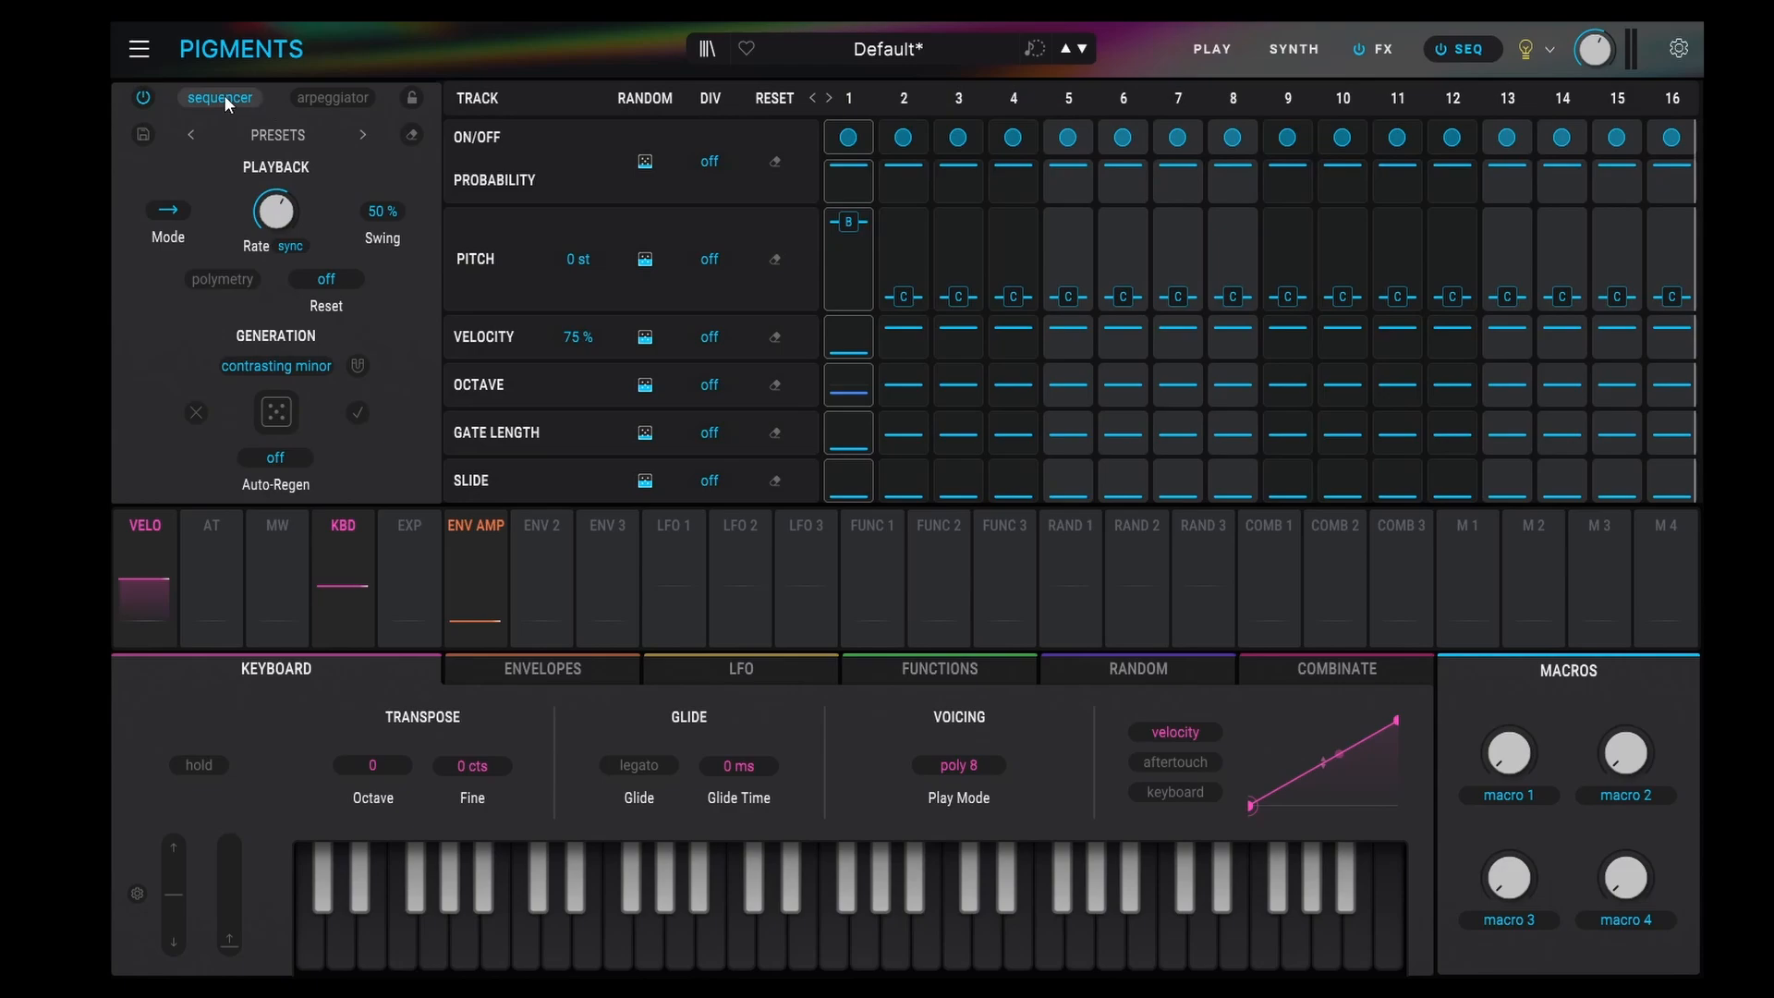
pyautogui.click(294, 91)
pyautogui.click(261, 98)
pyautogui.click(333, 98)
pyautogui.click(245, 98)
# - Browse the Presets and Factory categories of the sequence browser, and close it
pyautogui.click(270, 134)
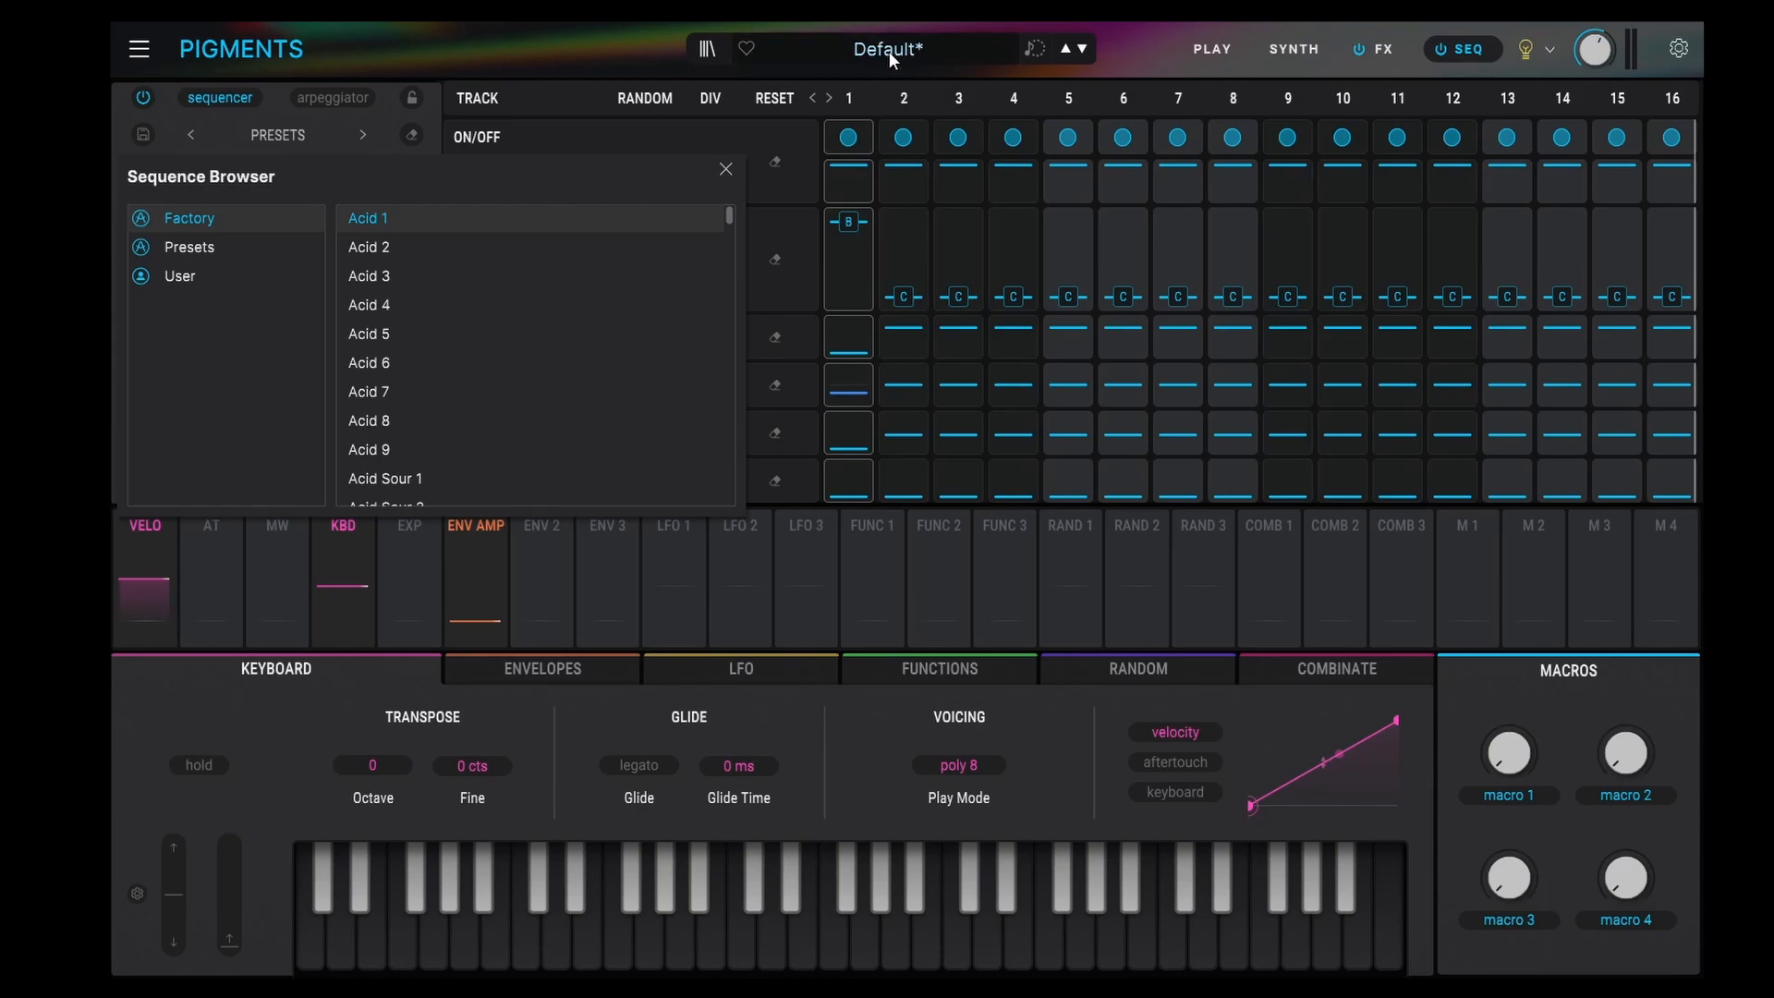
pyautogui.click(185, 253)
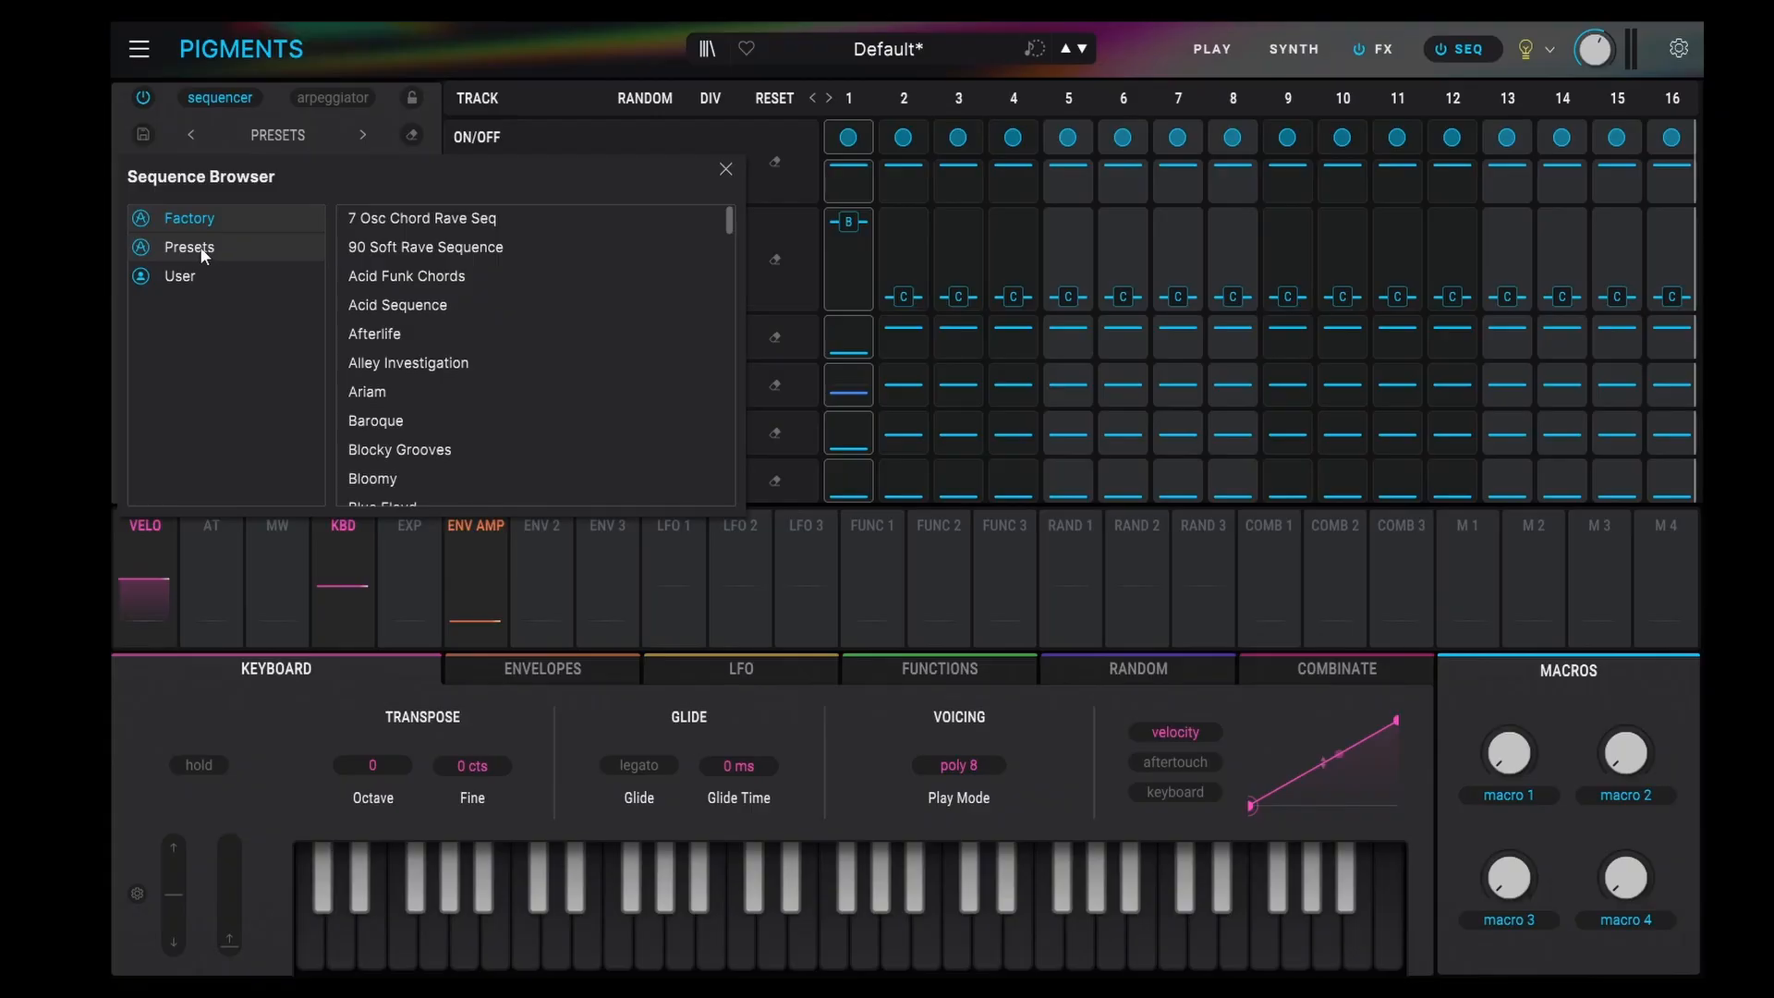
pyautogui.click(189, 222)
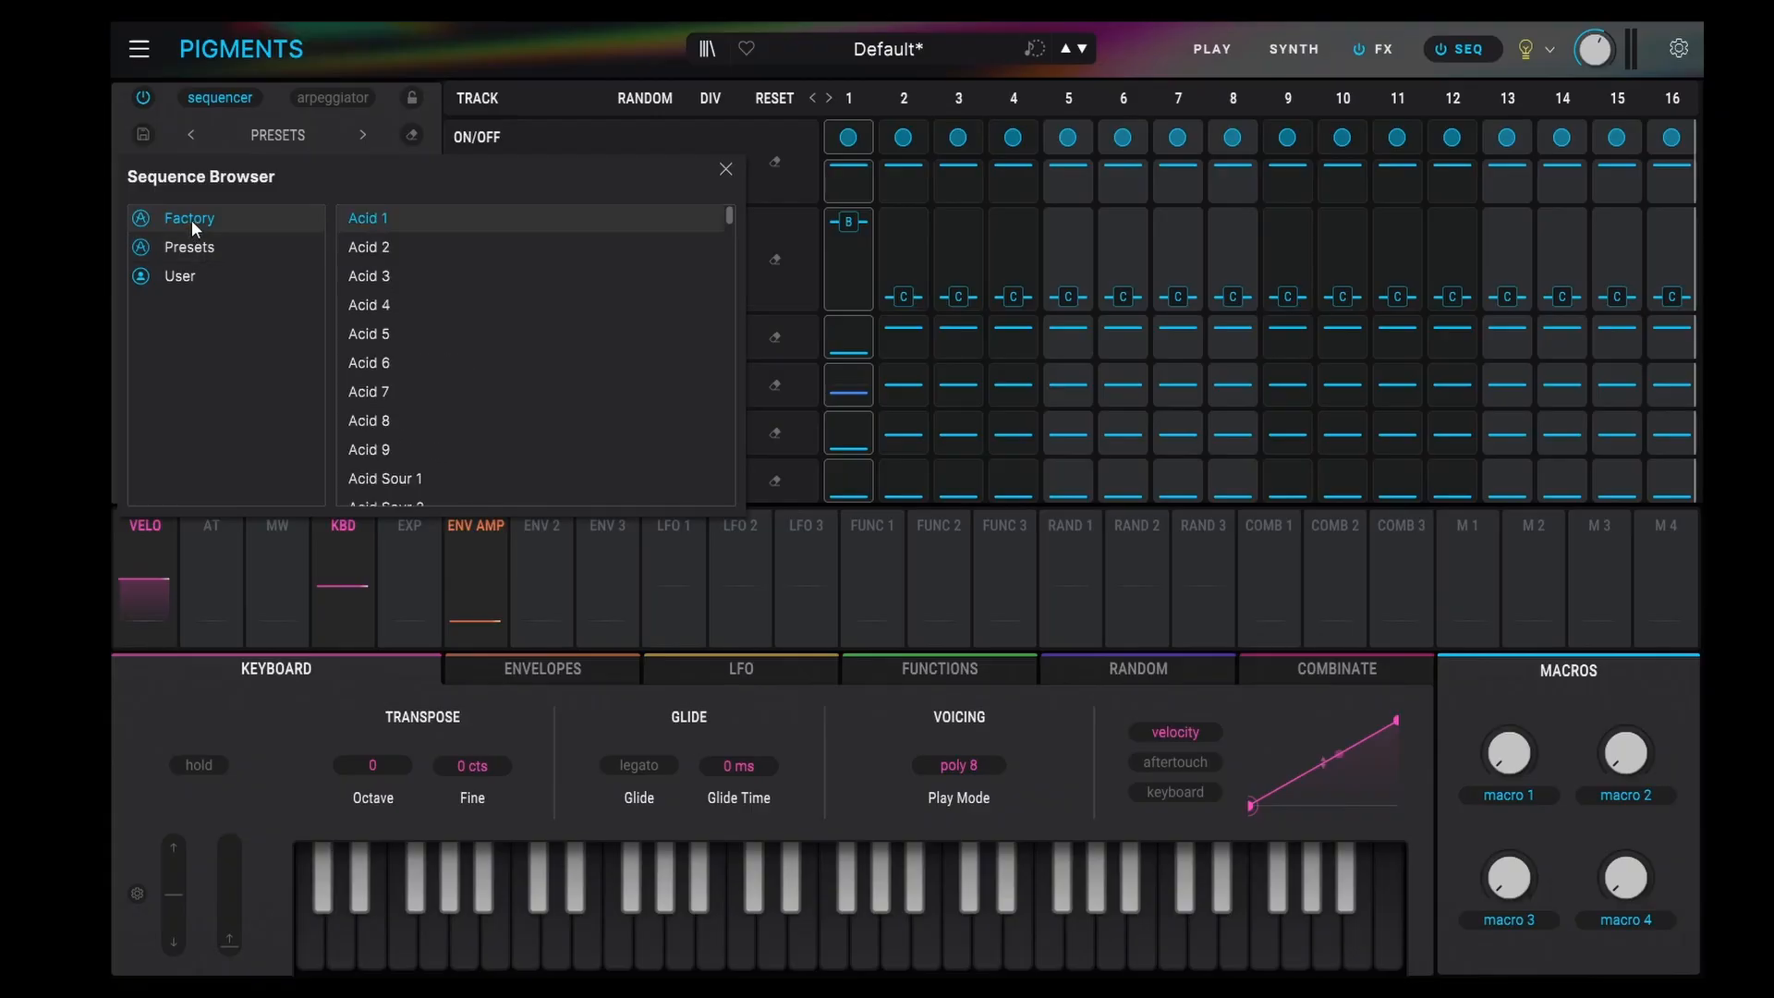
pyautogui.click(725, 170)
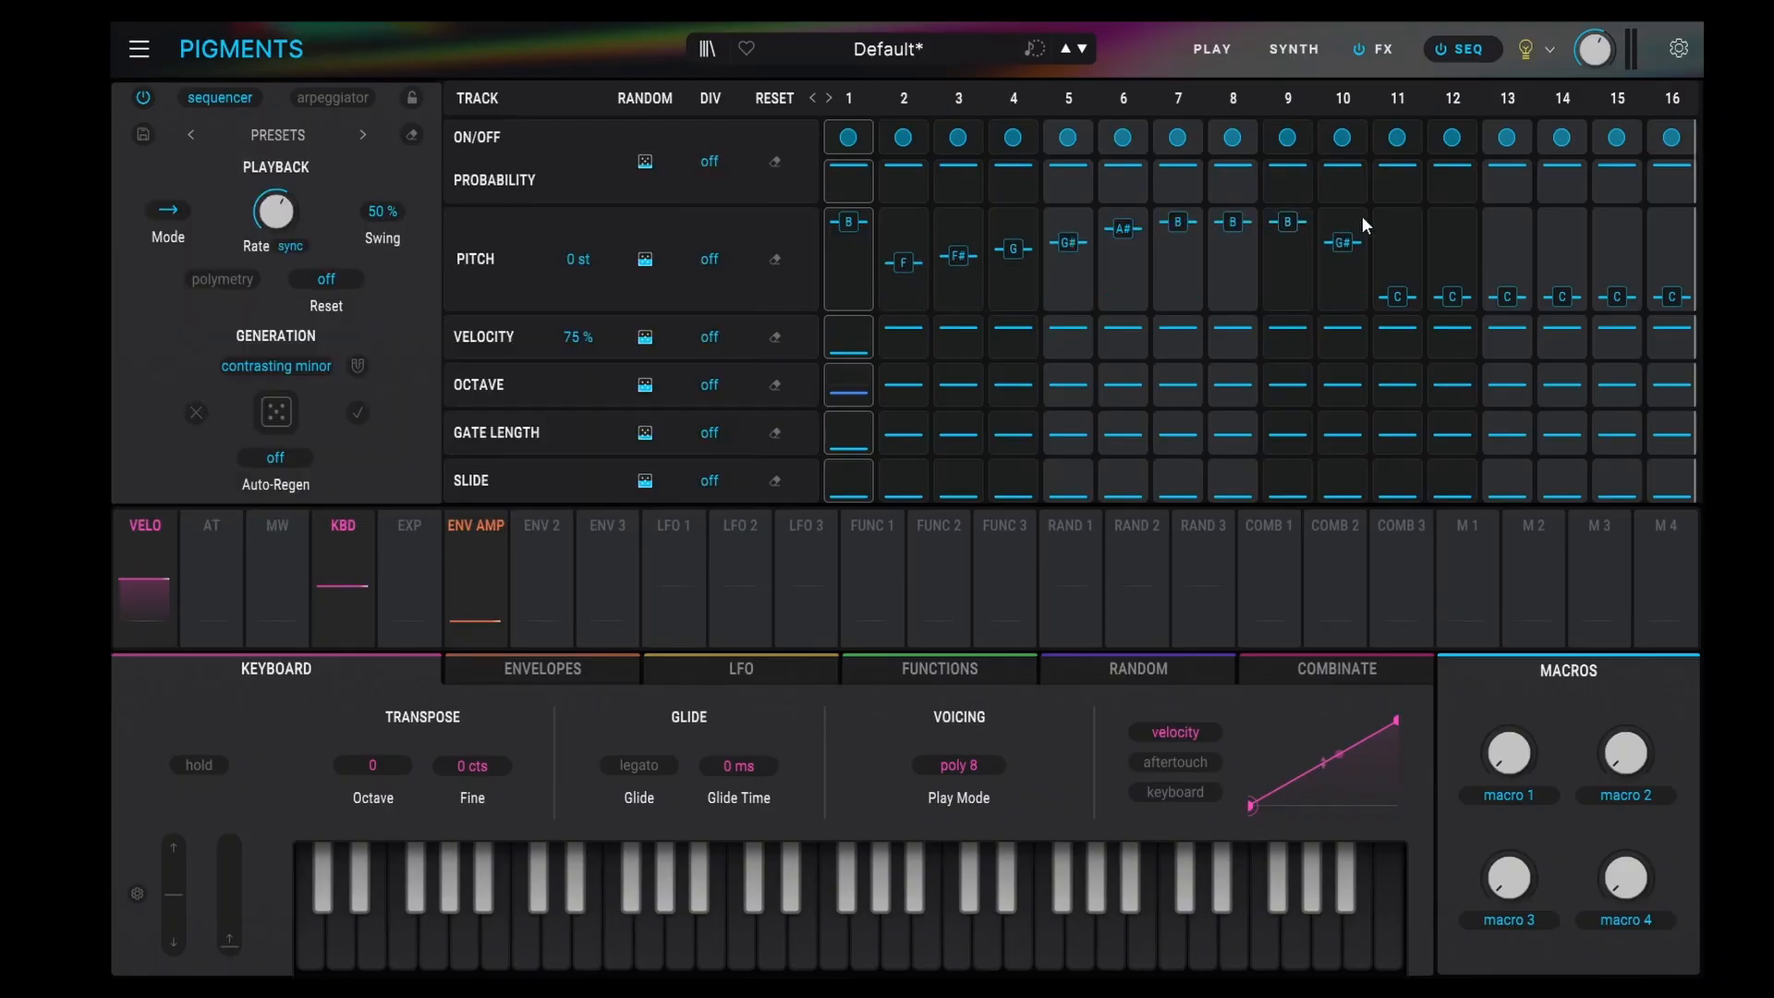
# - Save the drawn sequence as a user sequence preset named XNB
pyautogui.click(143, 135)
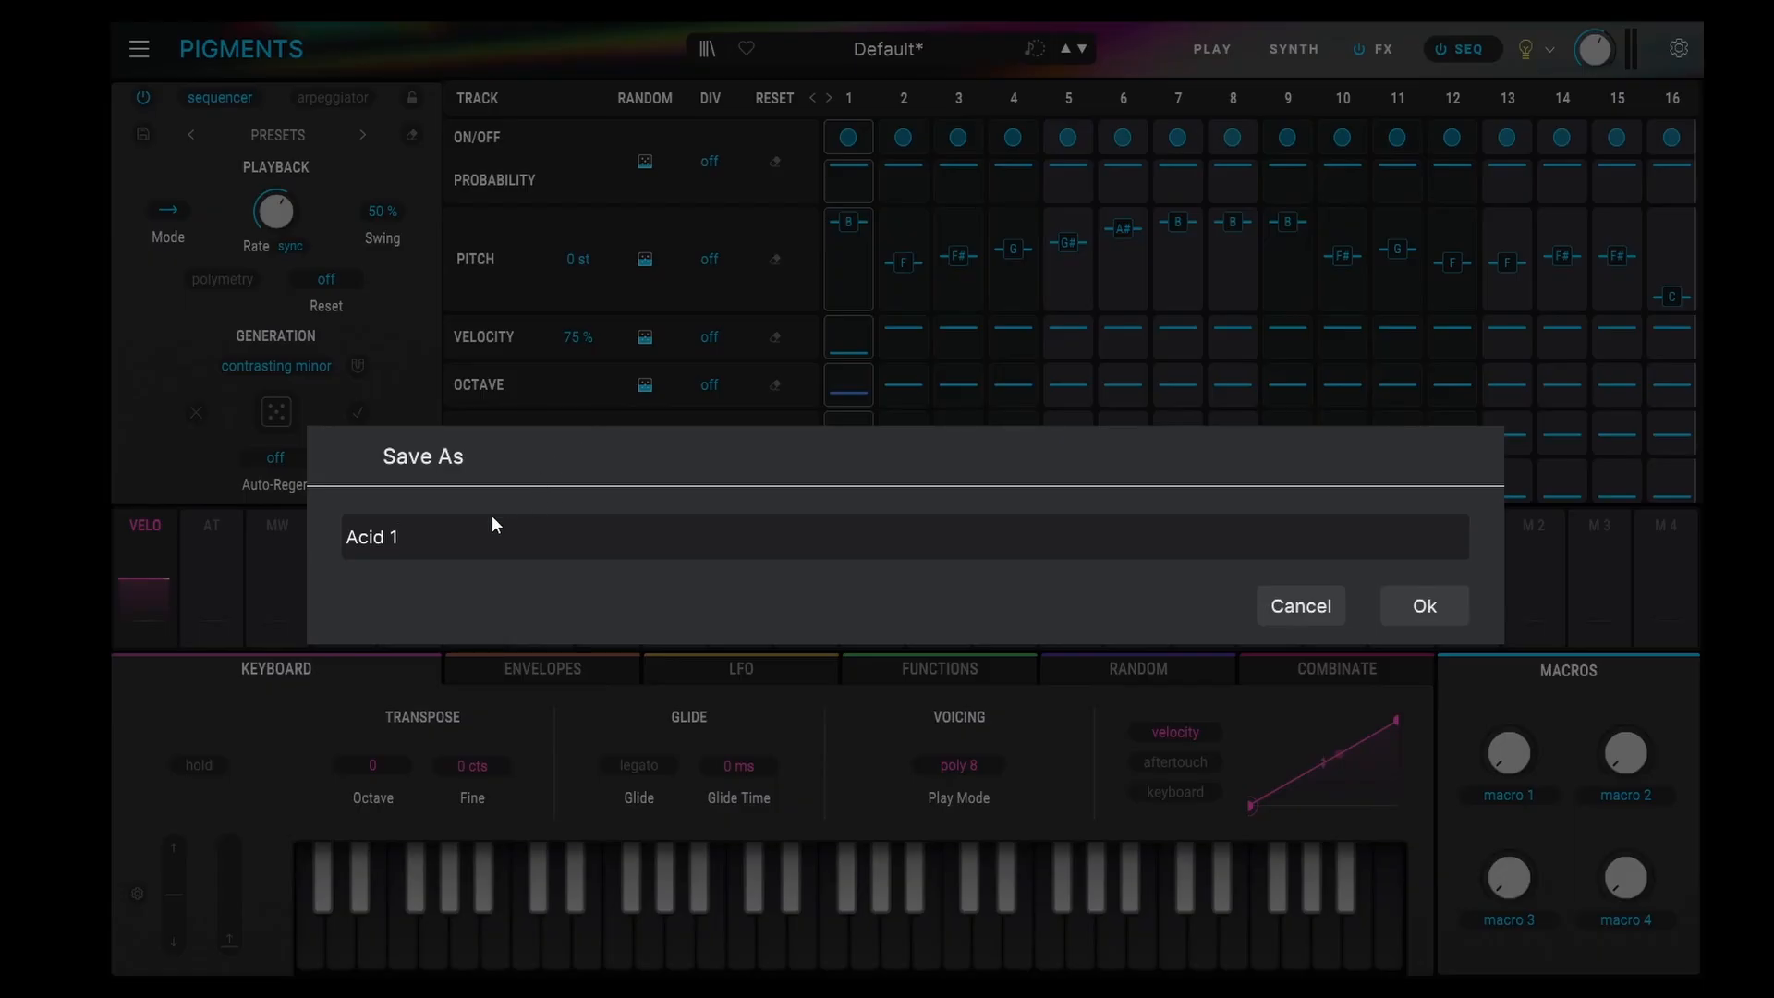
pyautogui.write('XNB')
pyautogui.click(1425, 606)
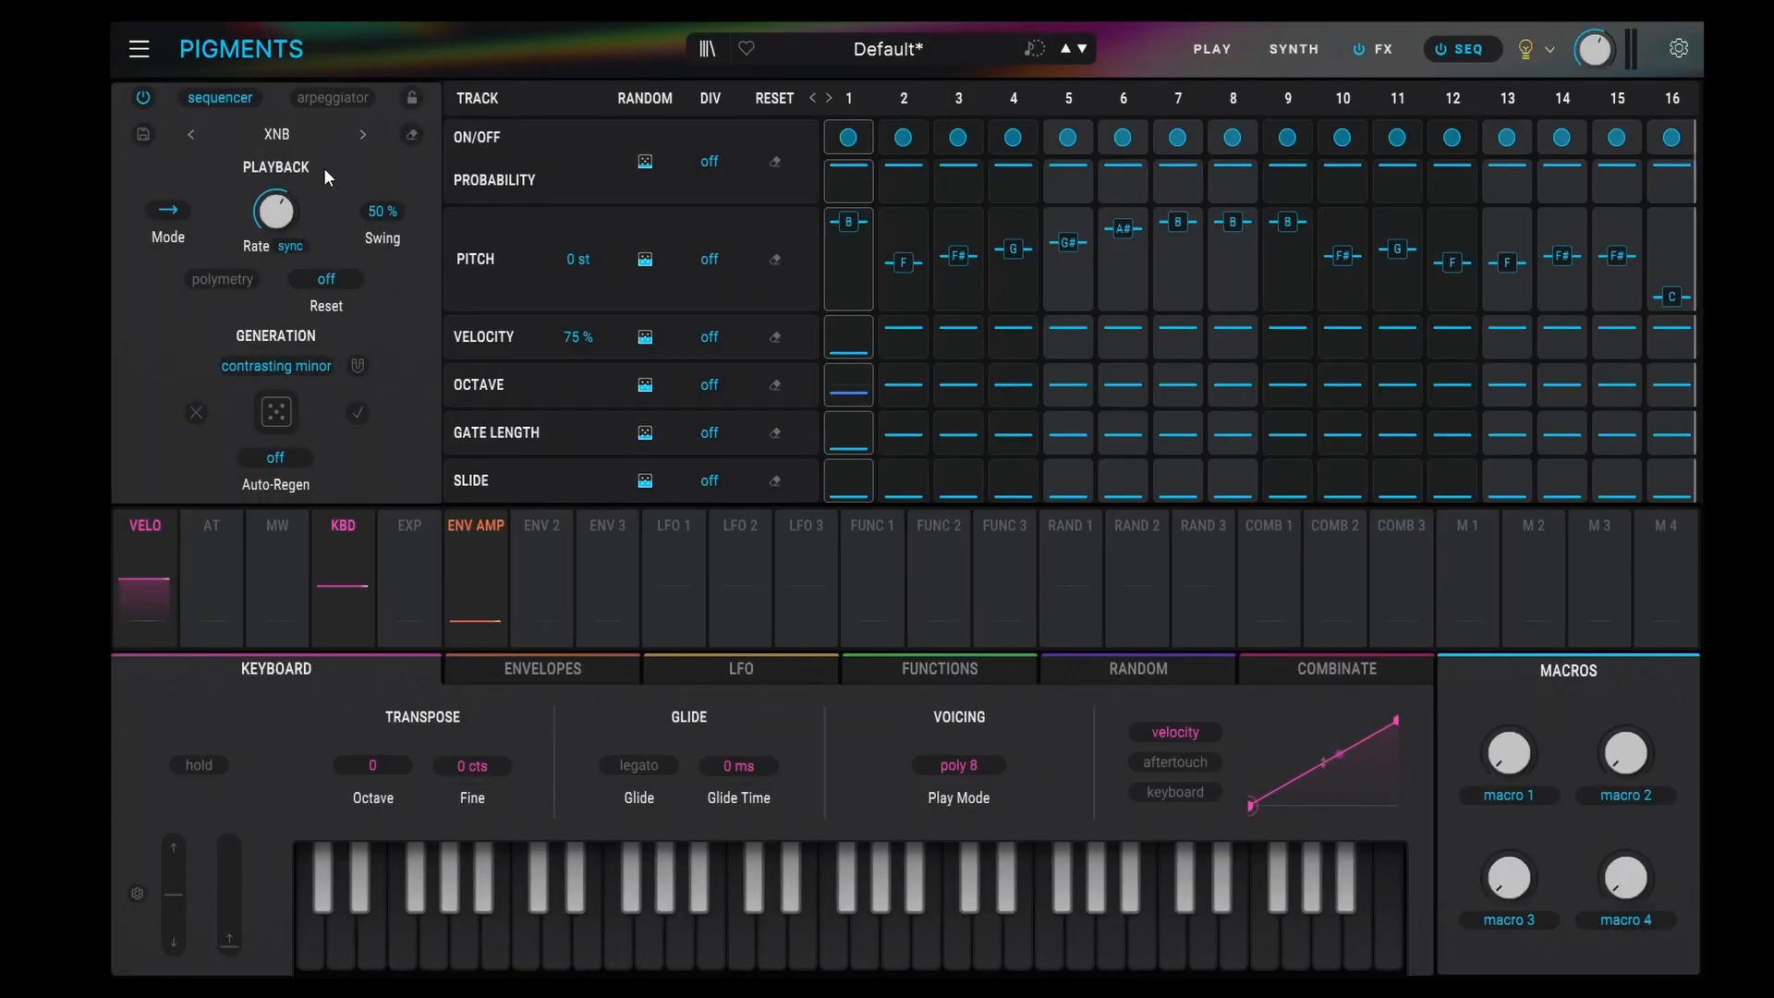
# - Examine the User, Presets and Factory sequence lists, going through the Factory sequences down to the Evolutive ones, and close the browser
pyautogui.click(280, 135)
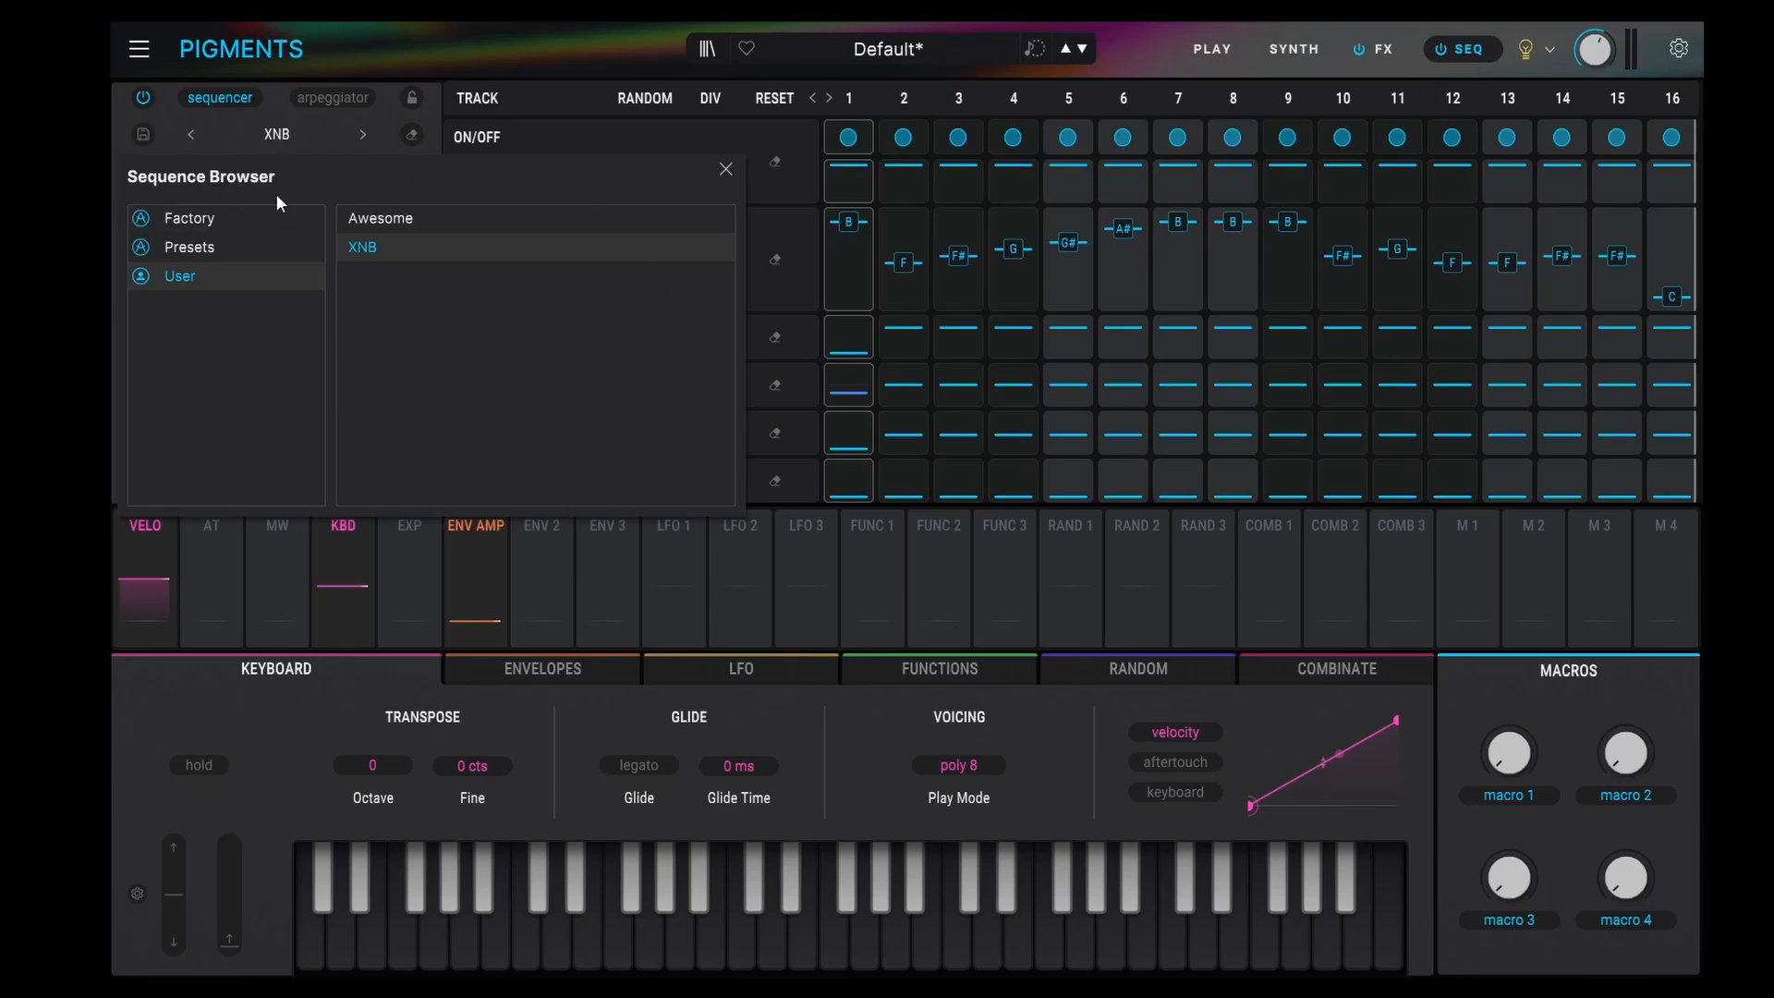
pyautogui.click(205, 252)
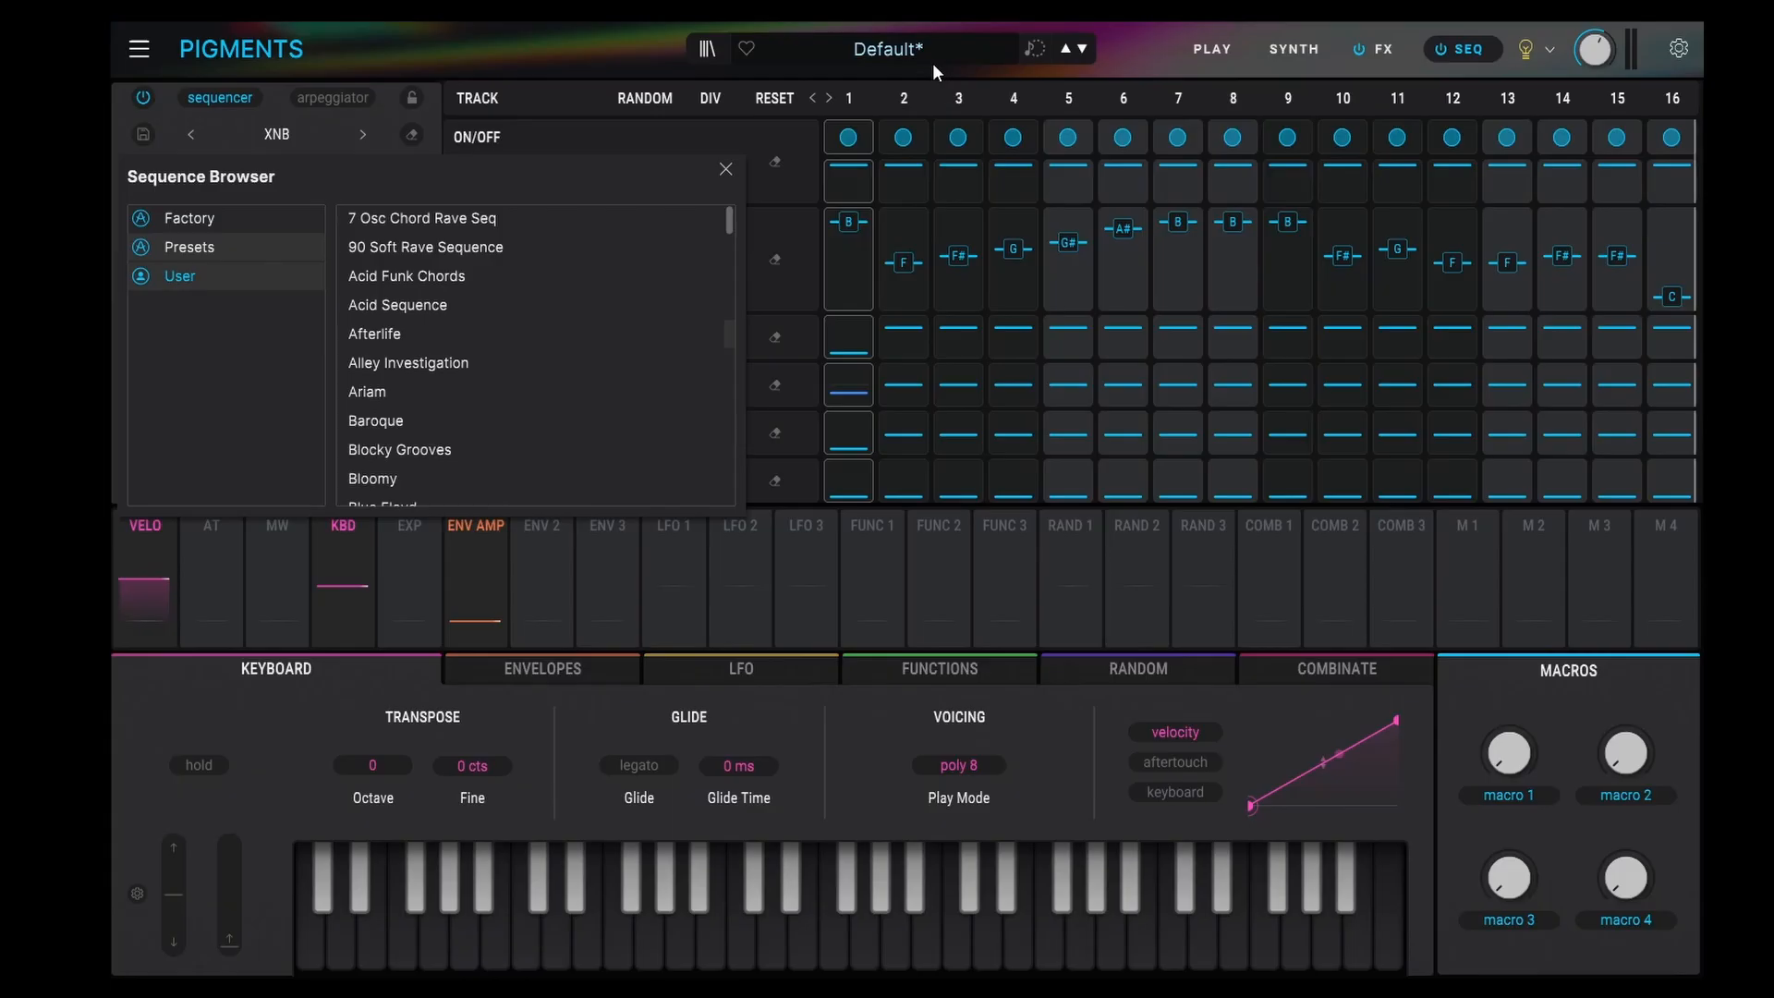
pyautogui.click(208, 225)
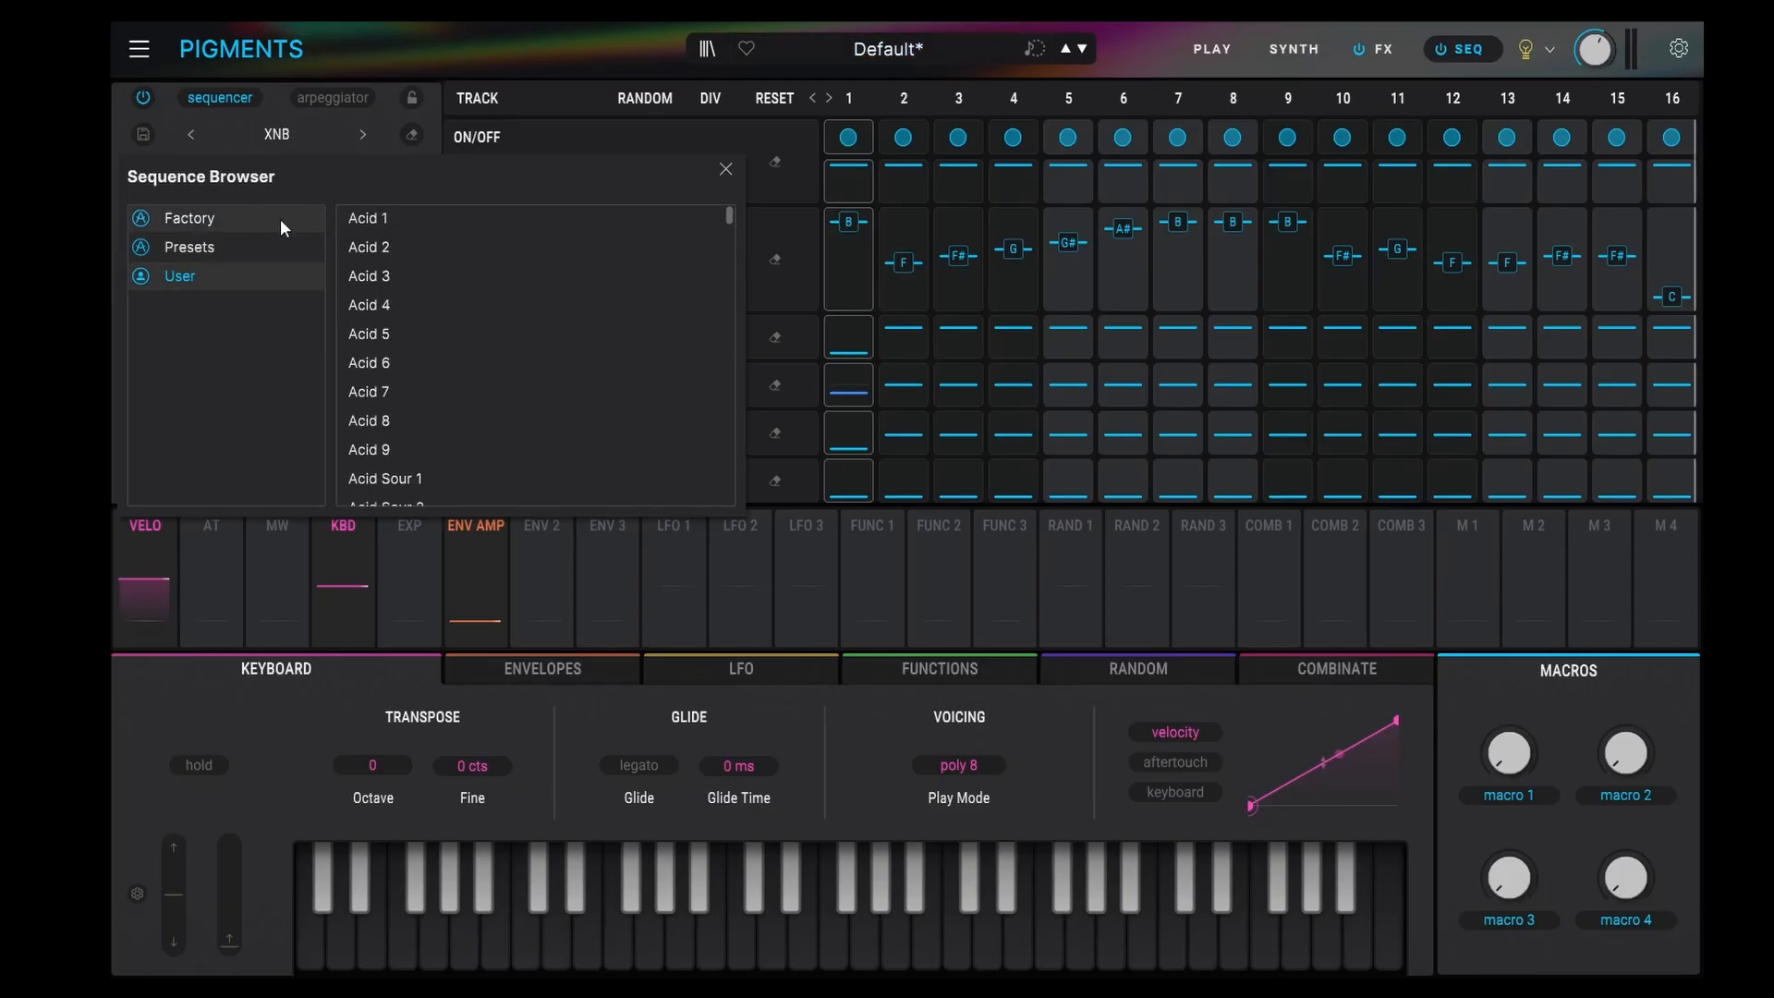
pyautogui.scroll(-5, 483, 277)
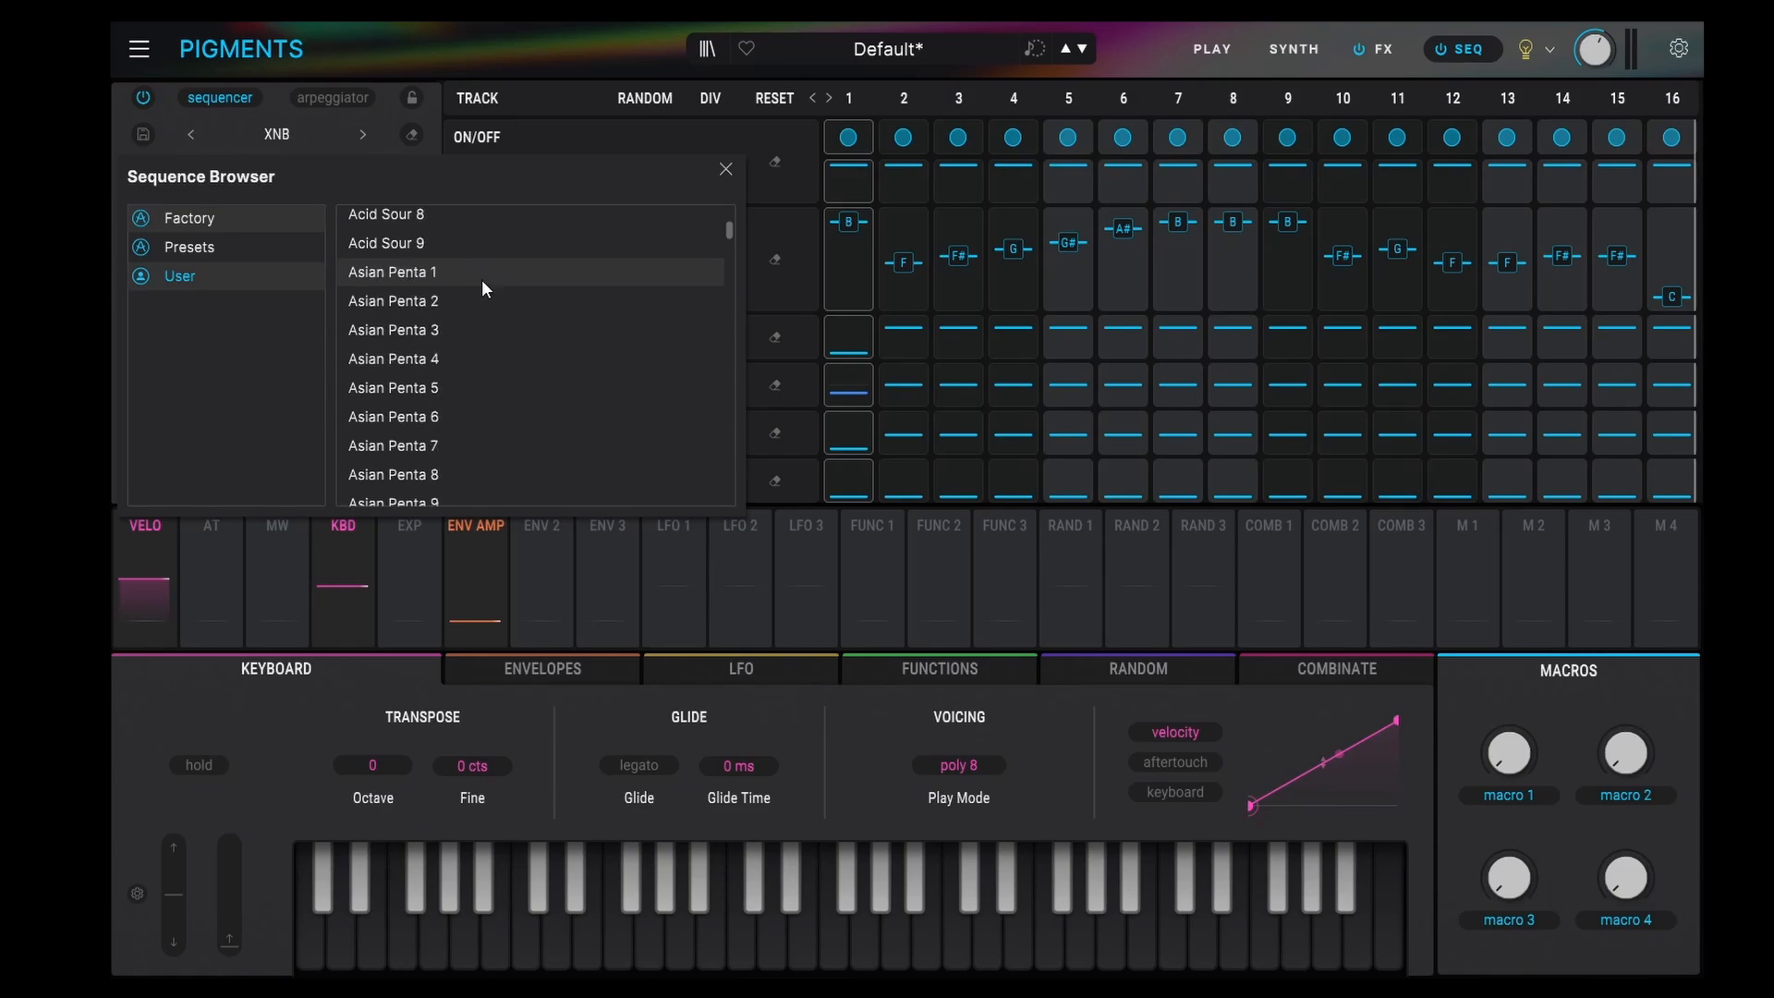
pyautogui.scroll(-10, 426, 370)
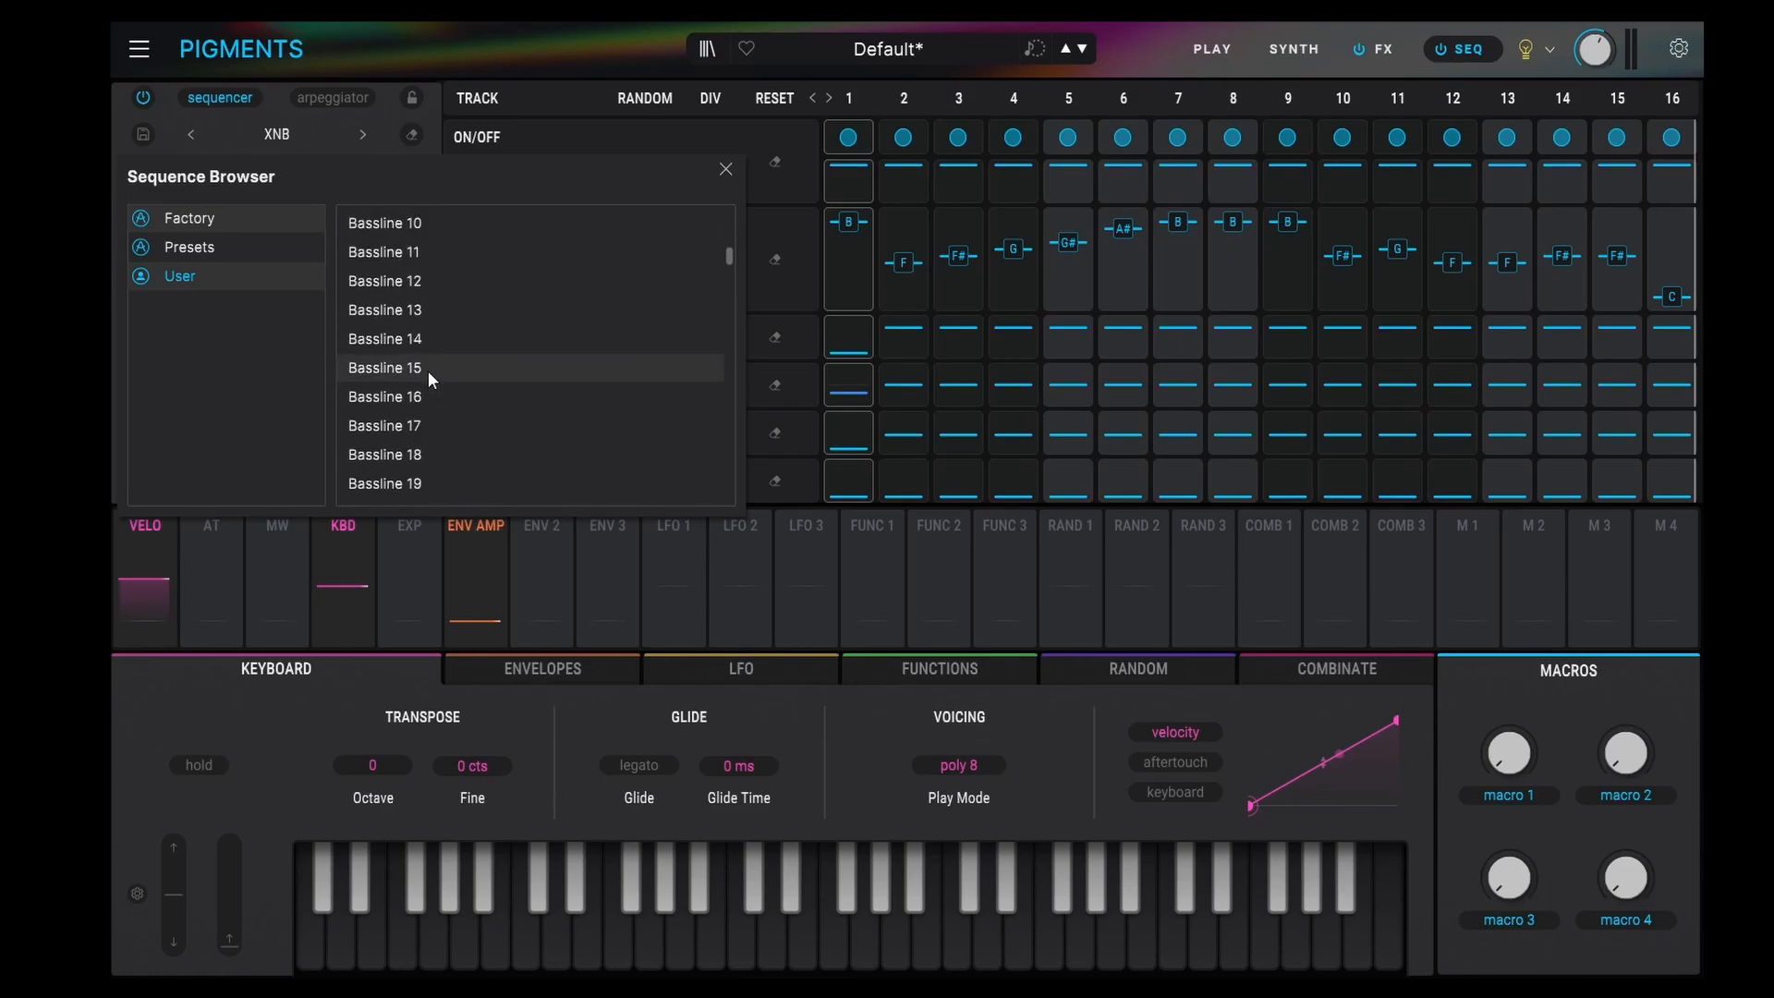
pyautogui.scroll(-15, 429, 369)
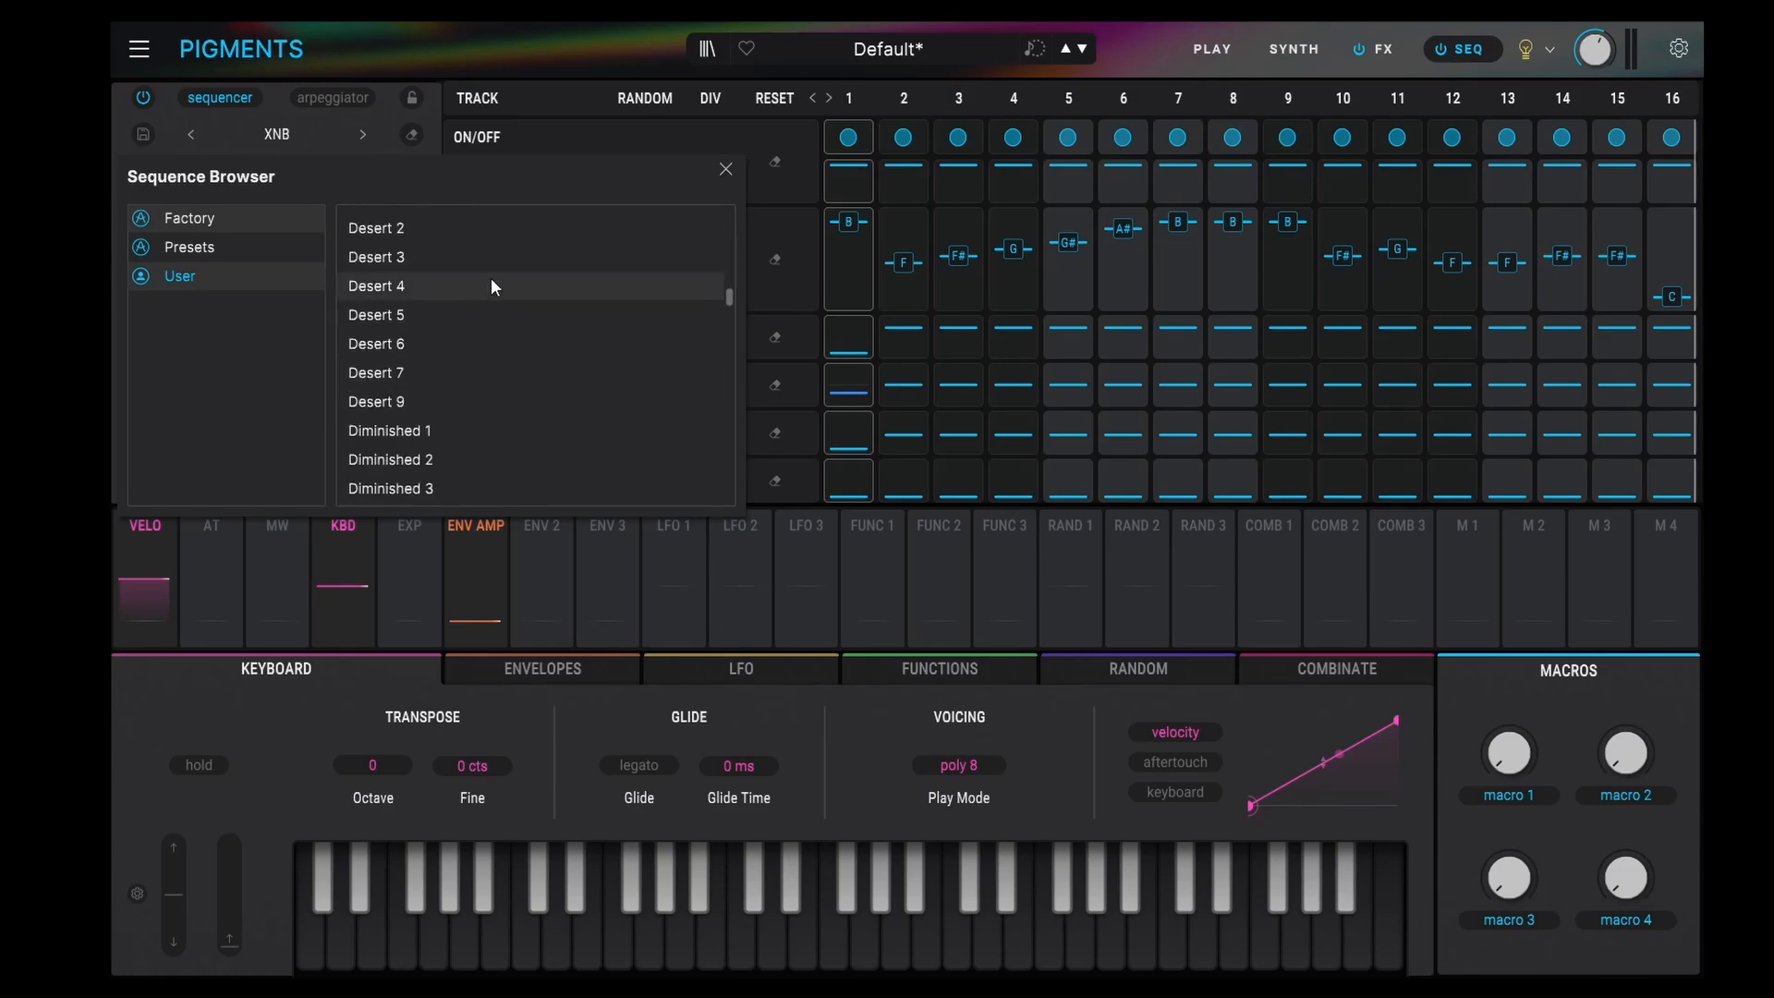
pyautogui.scroll(-4, 499, 406)
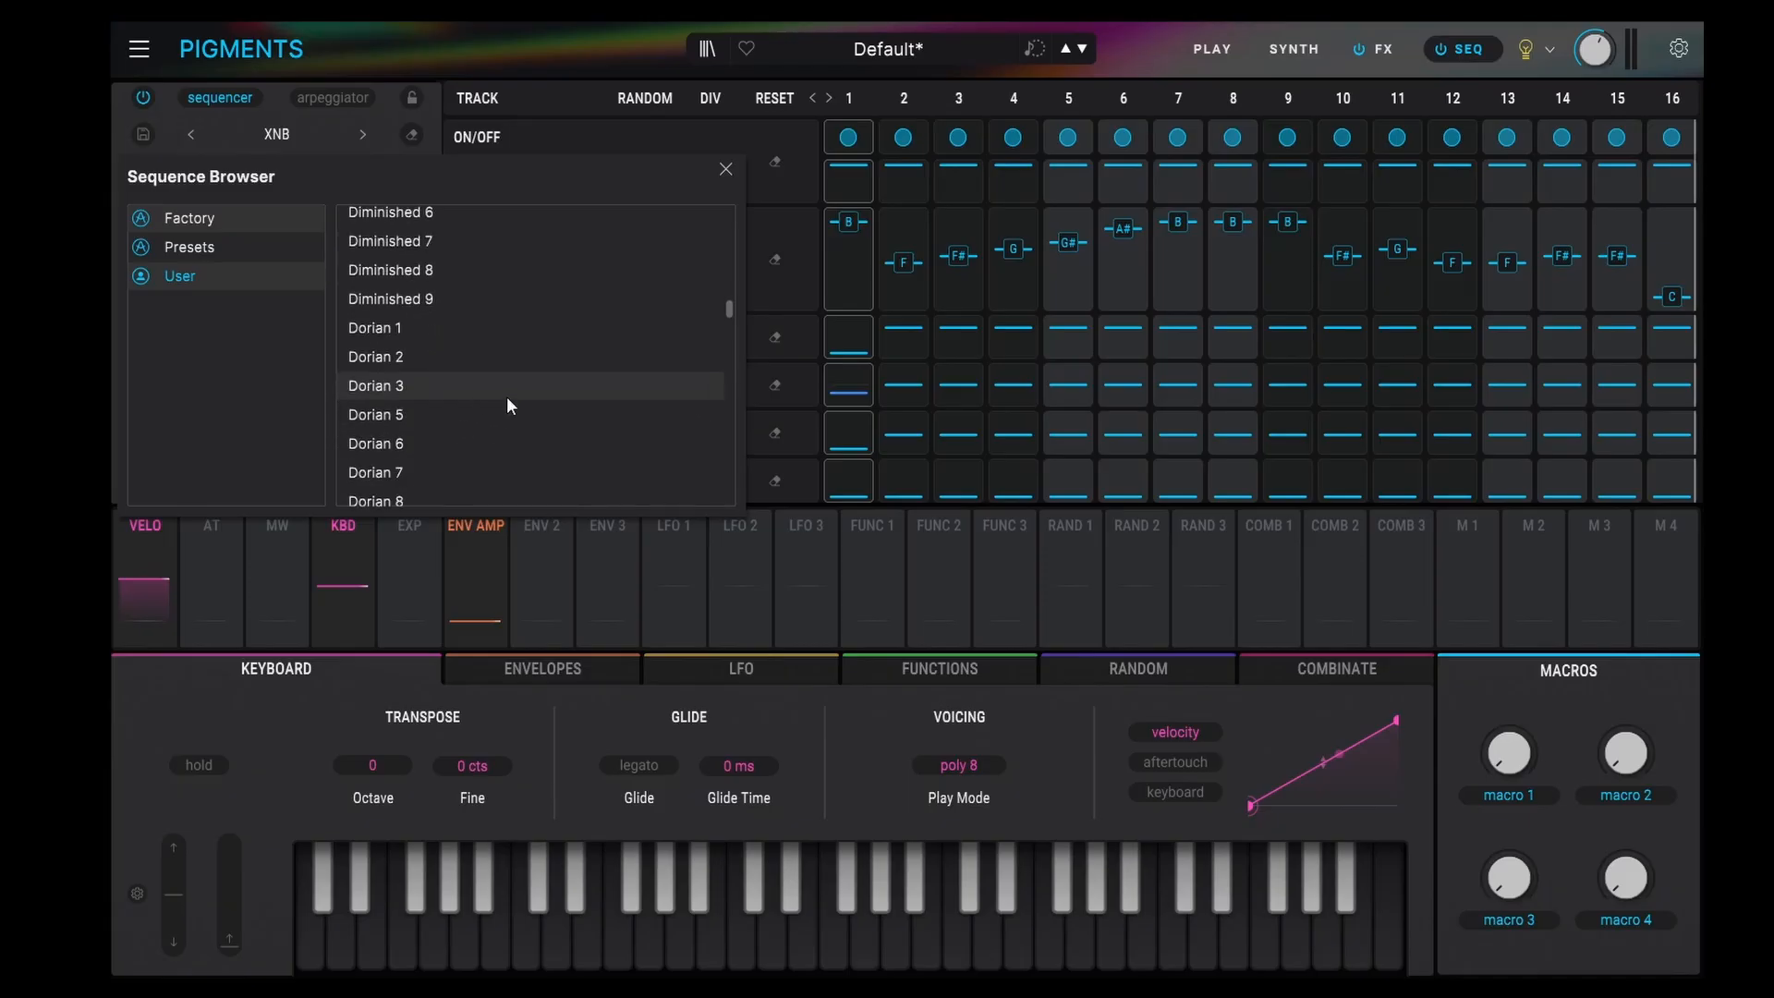
pyautogui.scroll(-5, 506, 397)
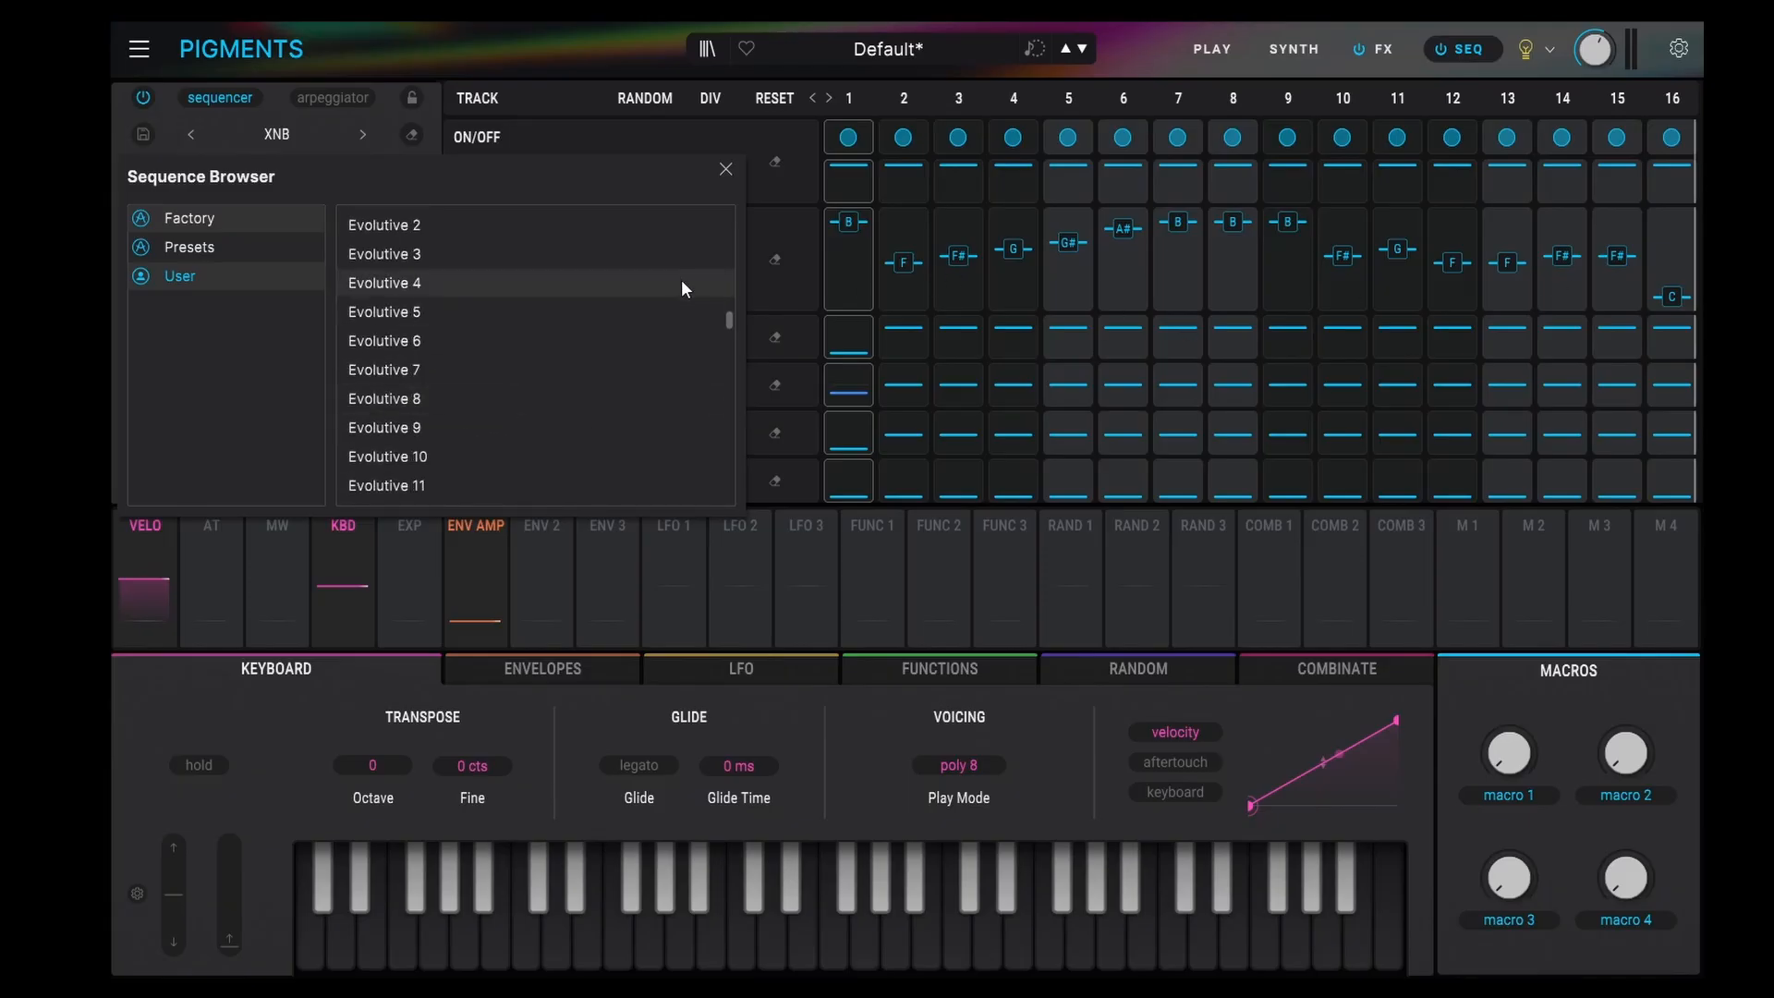
pyautogui.click(726, 170)
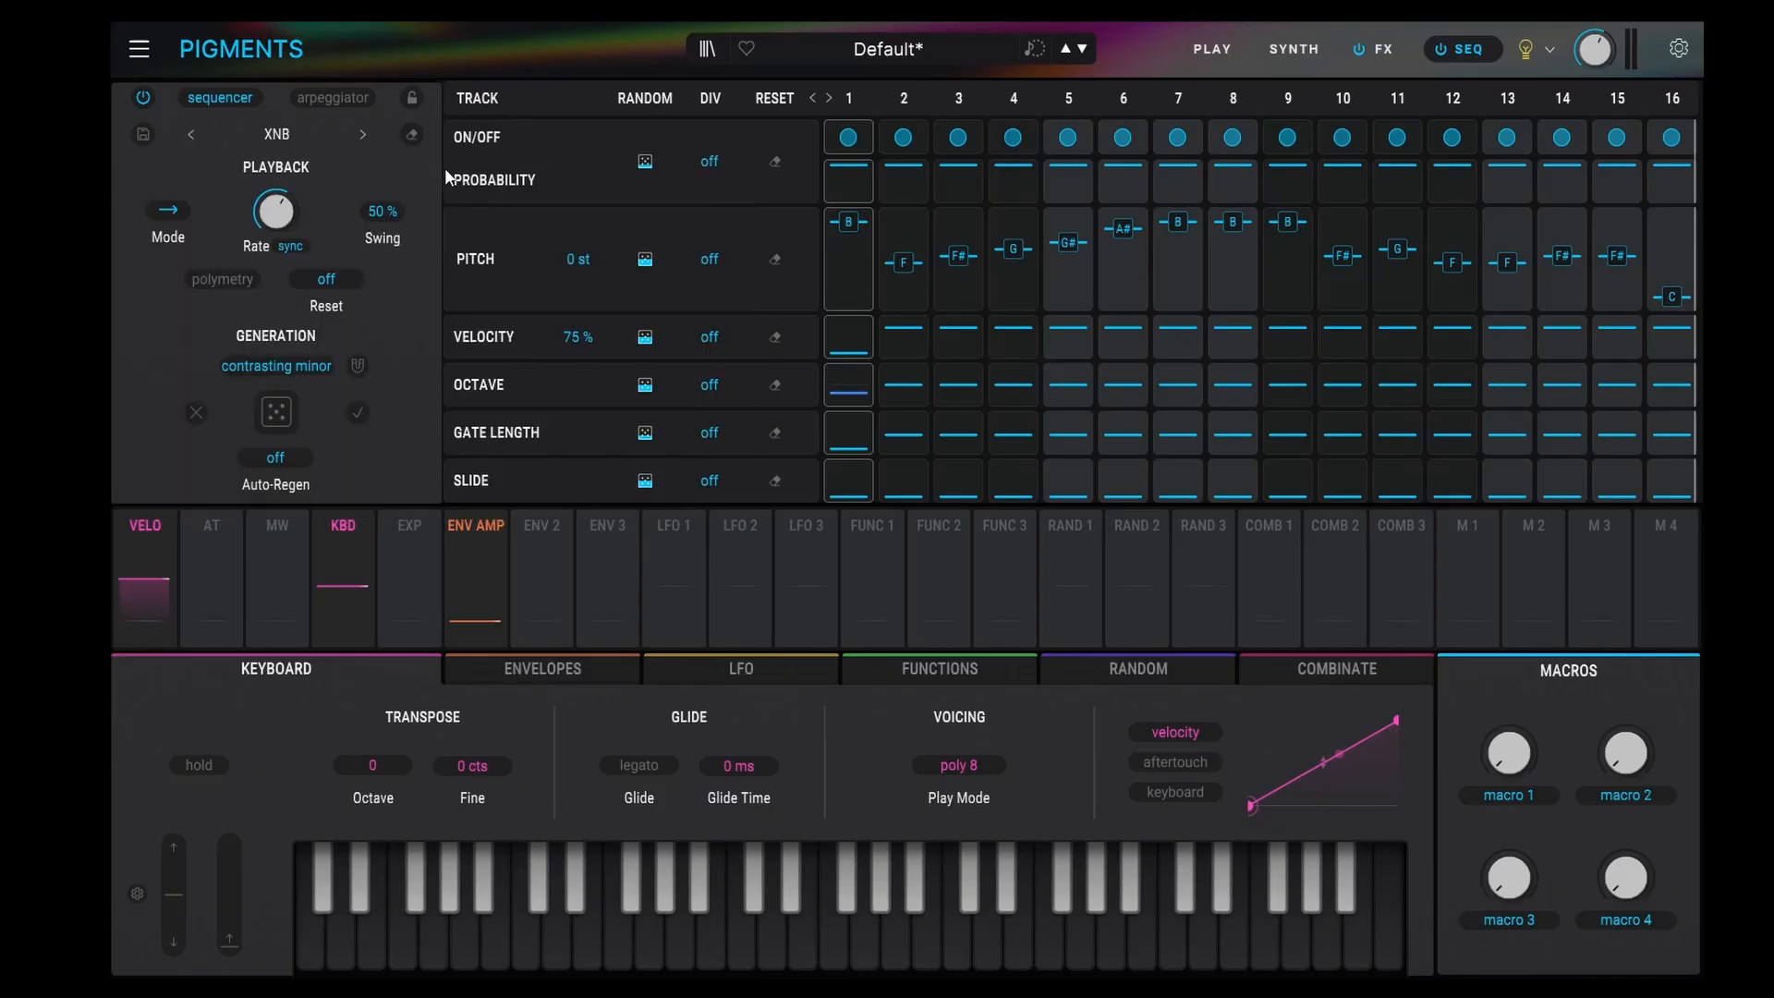
# - Reset all tracks of the sequence to their defaults at once
pyautogui.click(410, 140)
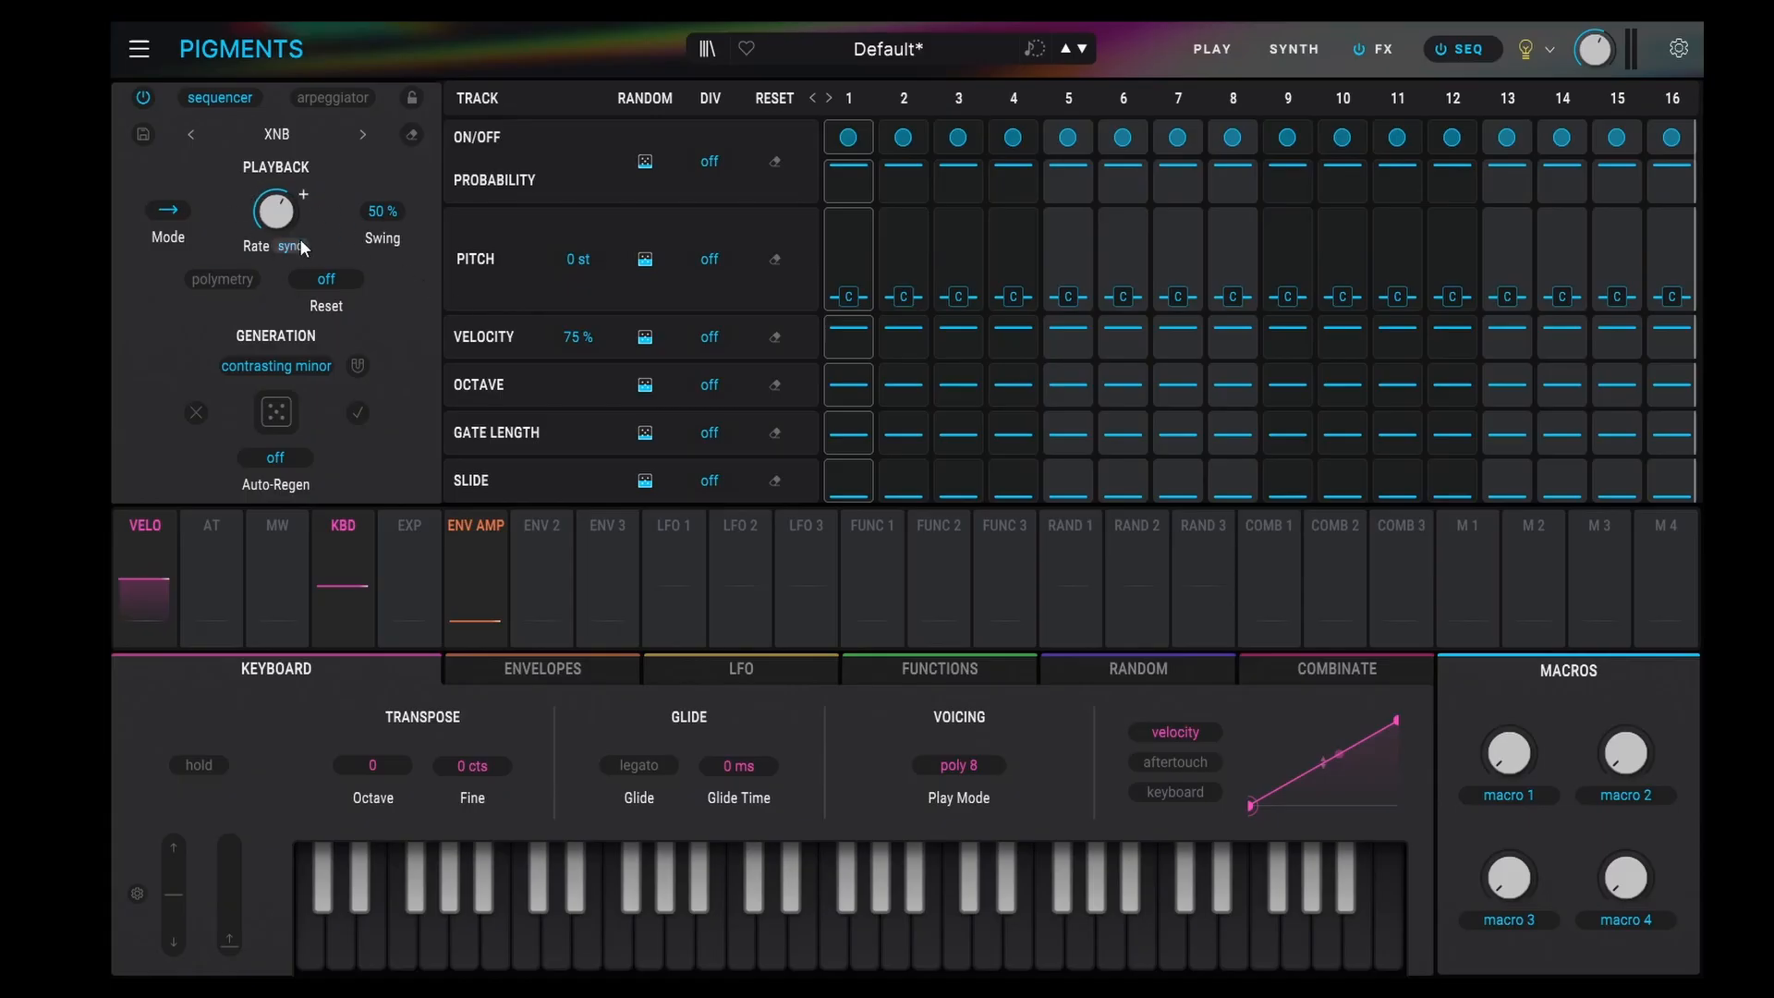
# - Try different playback rates with the rate type on Sync and on BPM, and return the rate type to Sync
pyautogui.moveTo(297, 214)
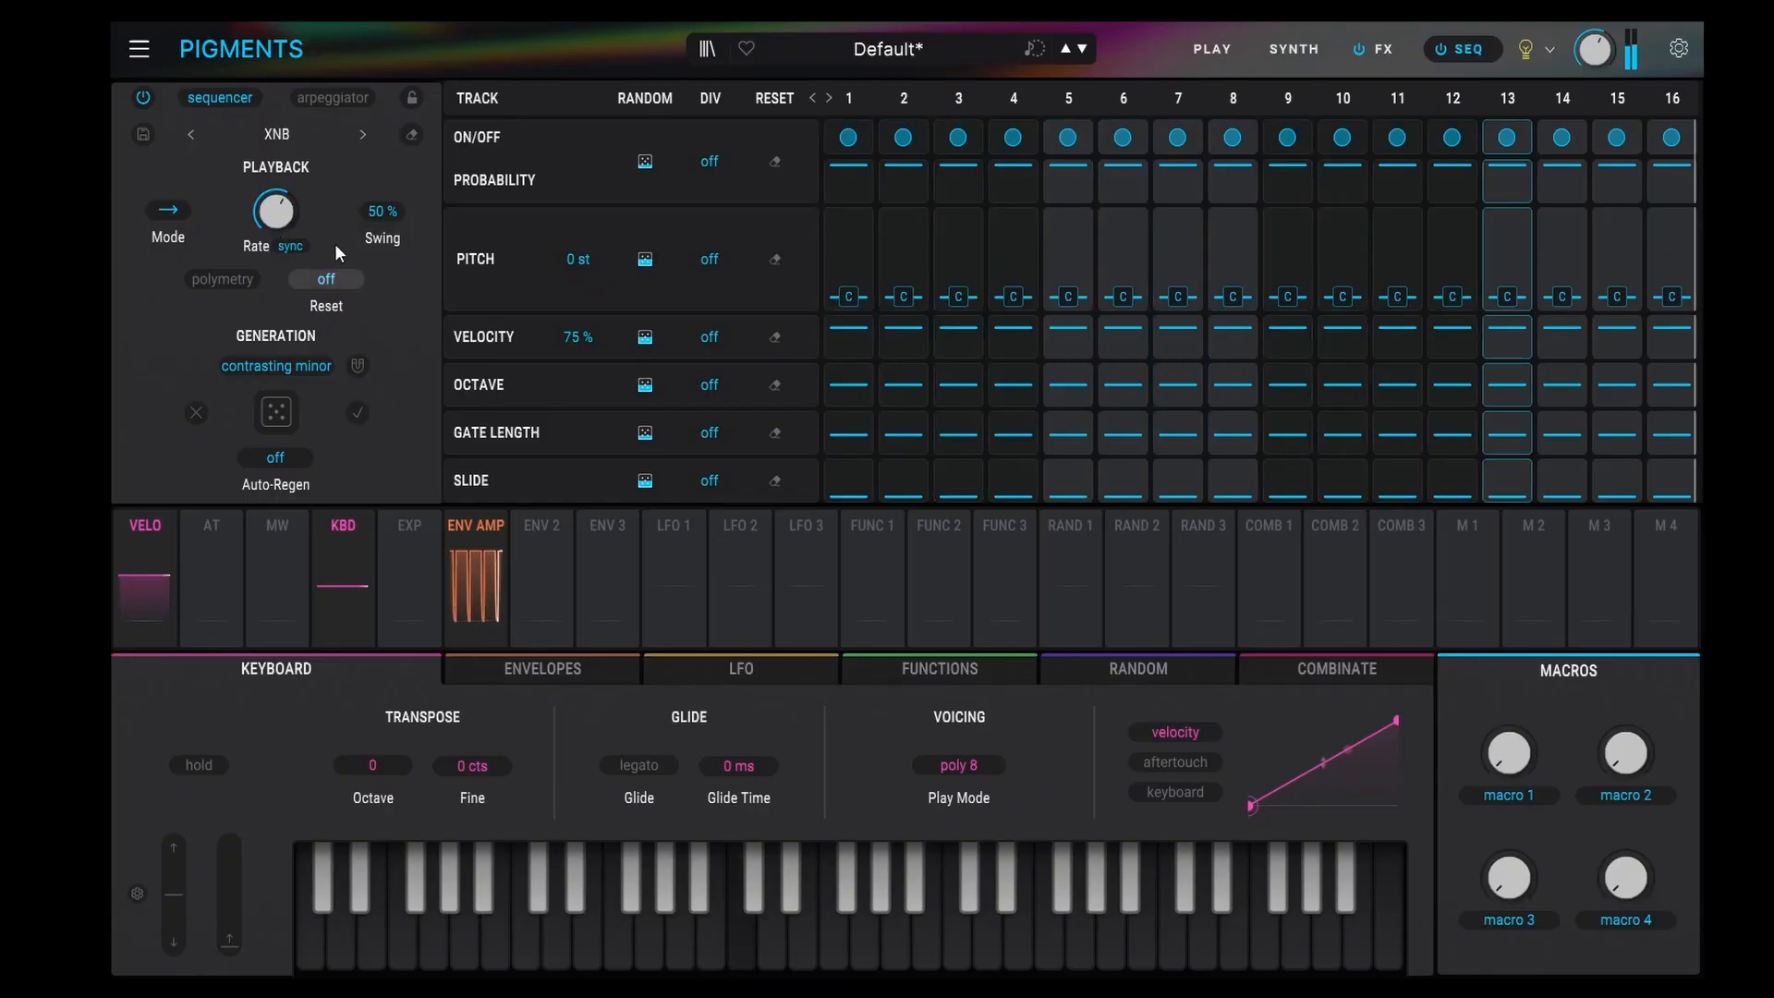
pyautogui.moveTo(276, 215)
pyautogui.mouseDown()
pyautogui.moveTo(276, 258)
pyautogui.moveTo(276, 193)
pyautogui.moveTo(276, 236)
pyautogui.mouseUp()
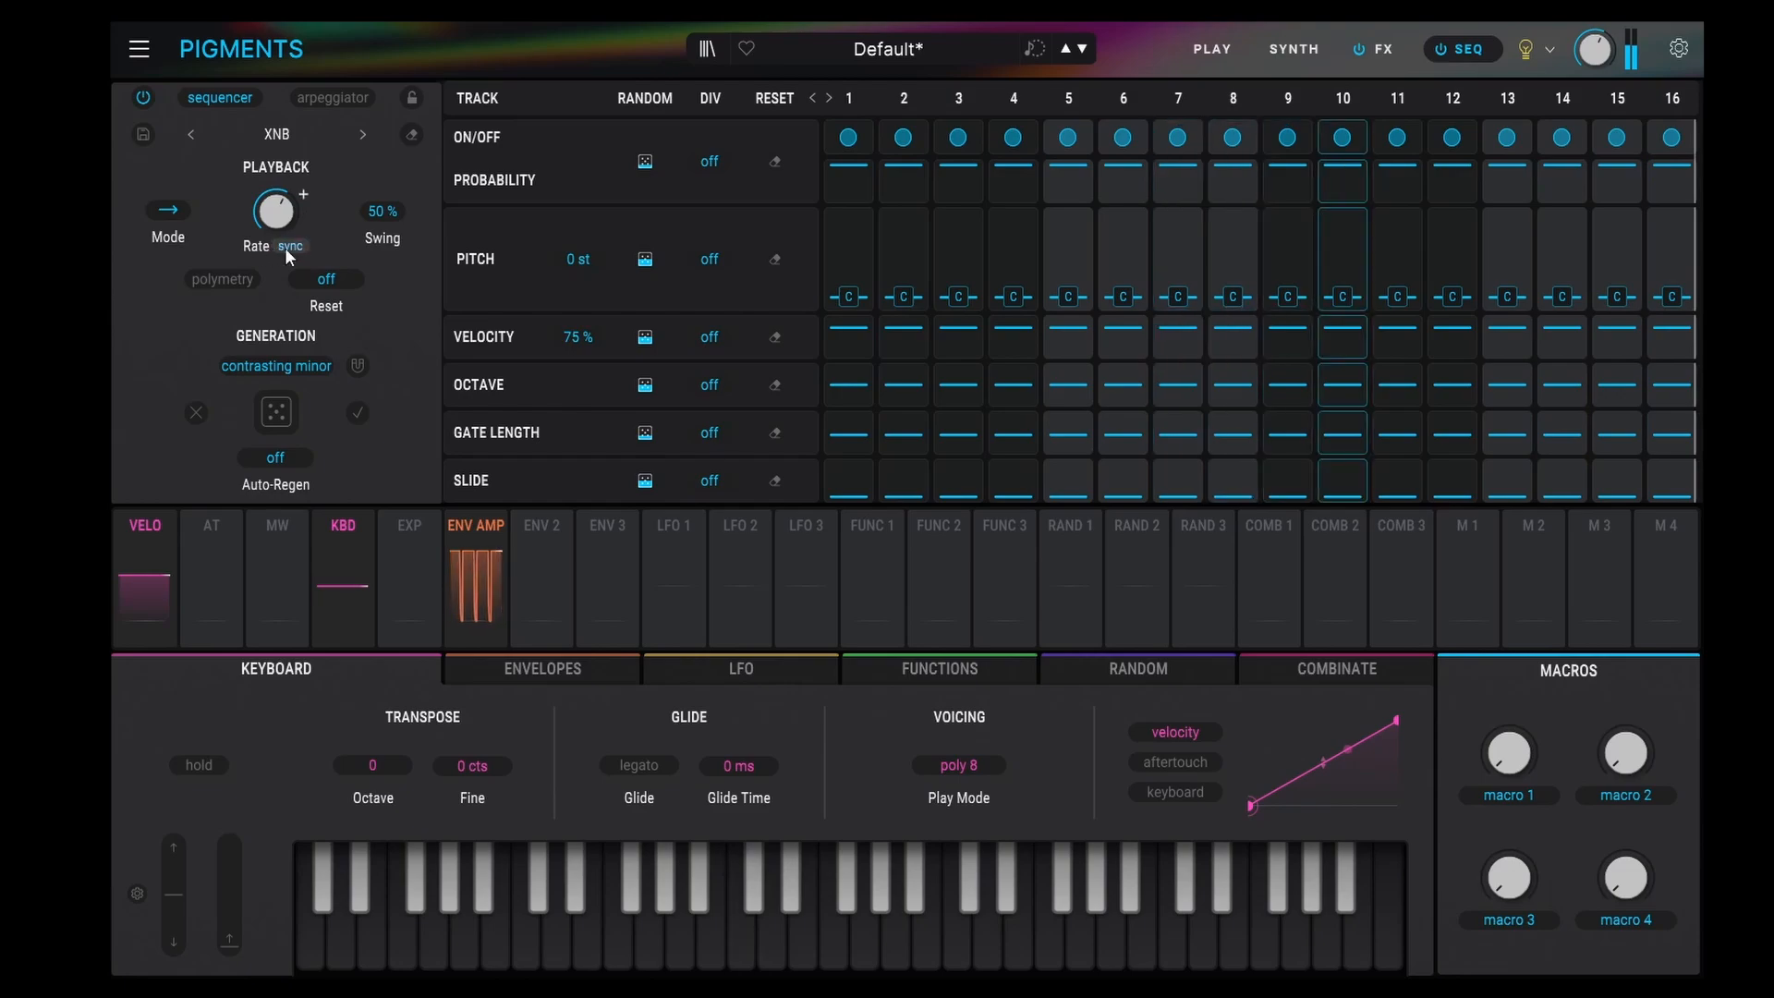
pyautogui.click(285, 247)
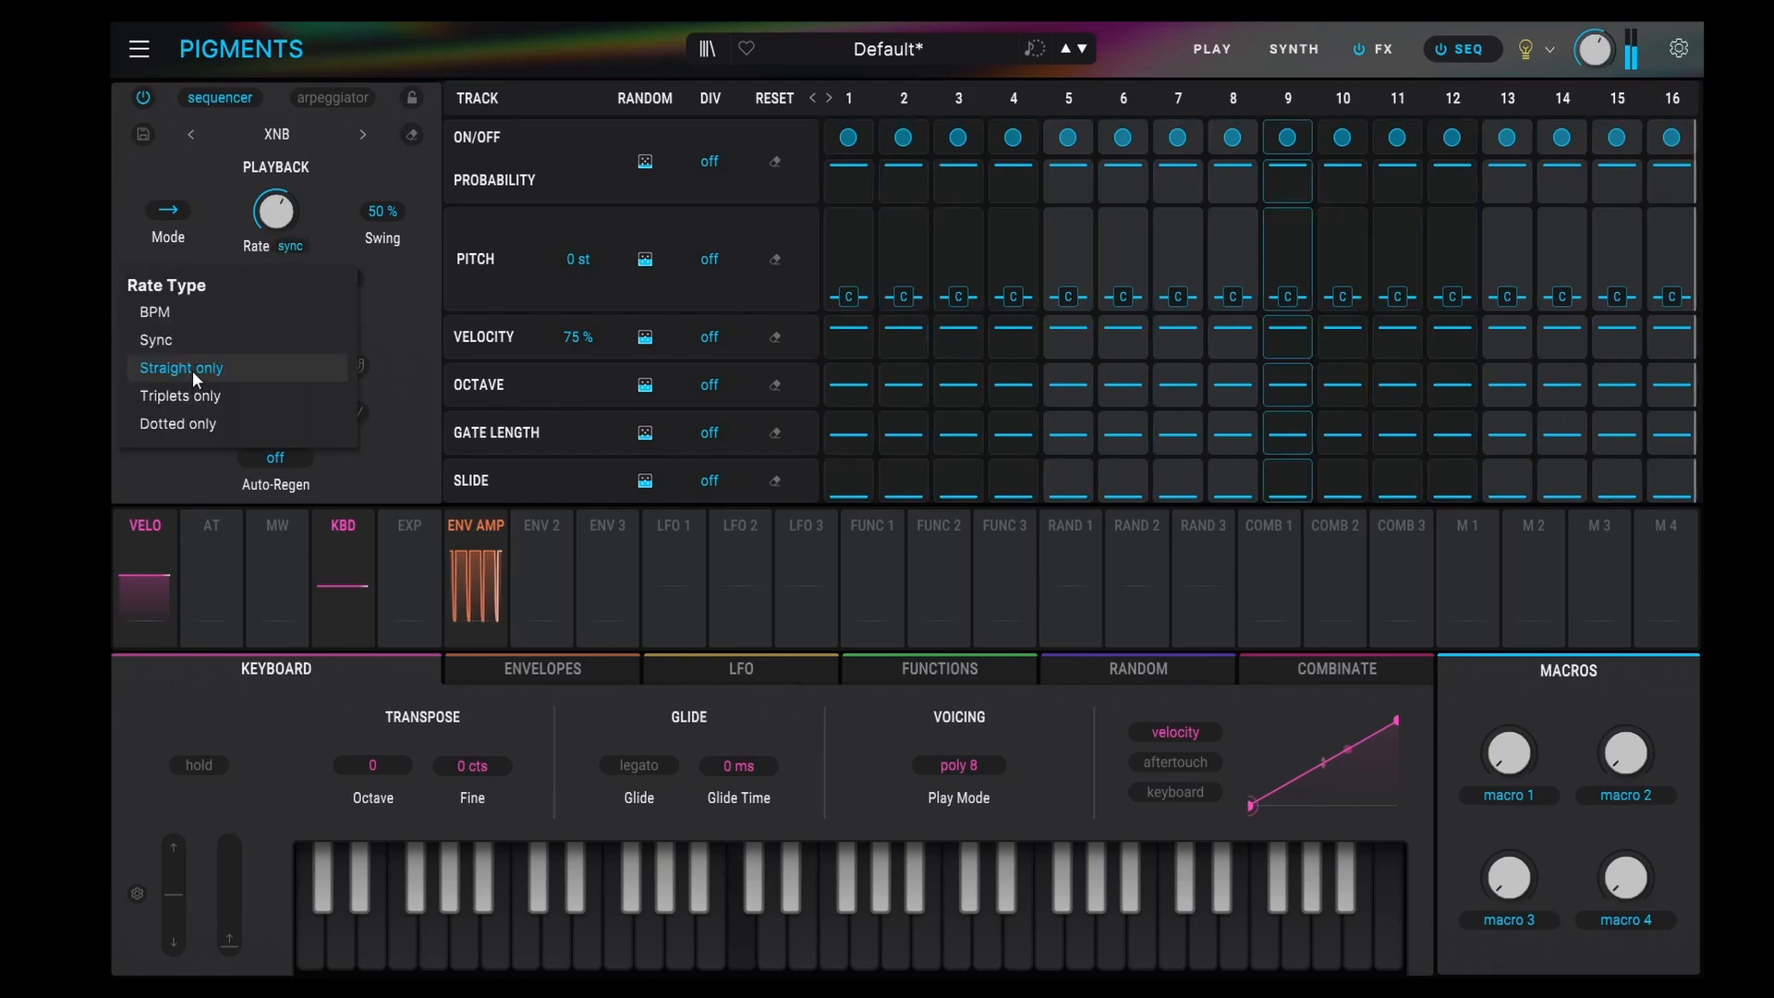
pyautogui.click(163, 308)
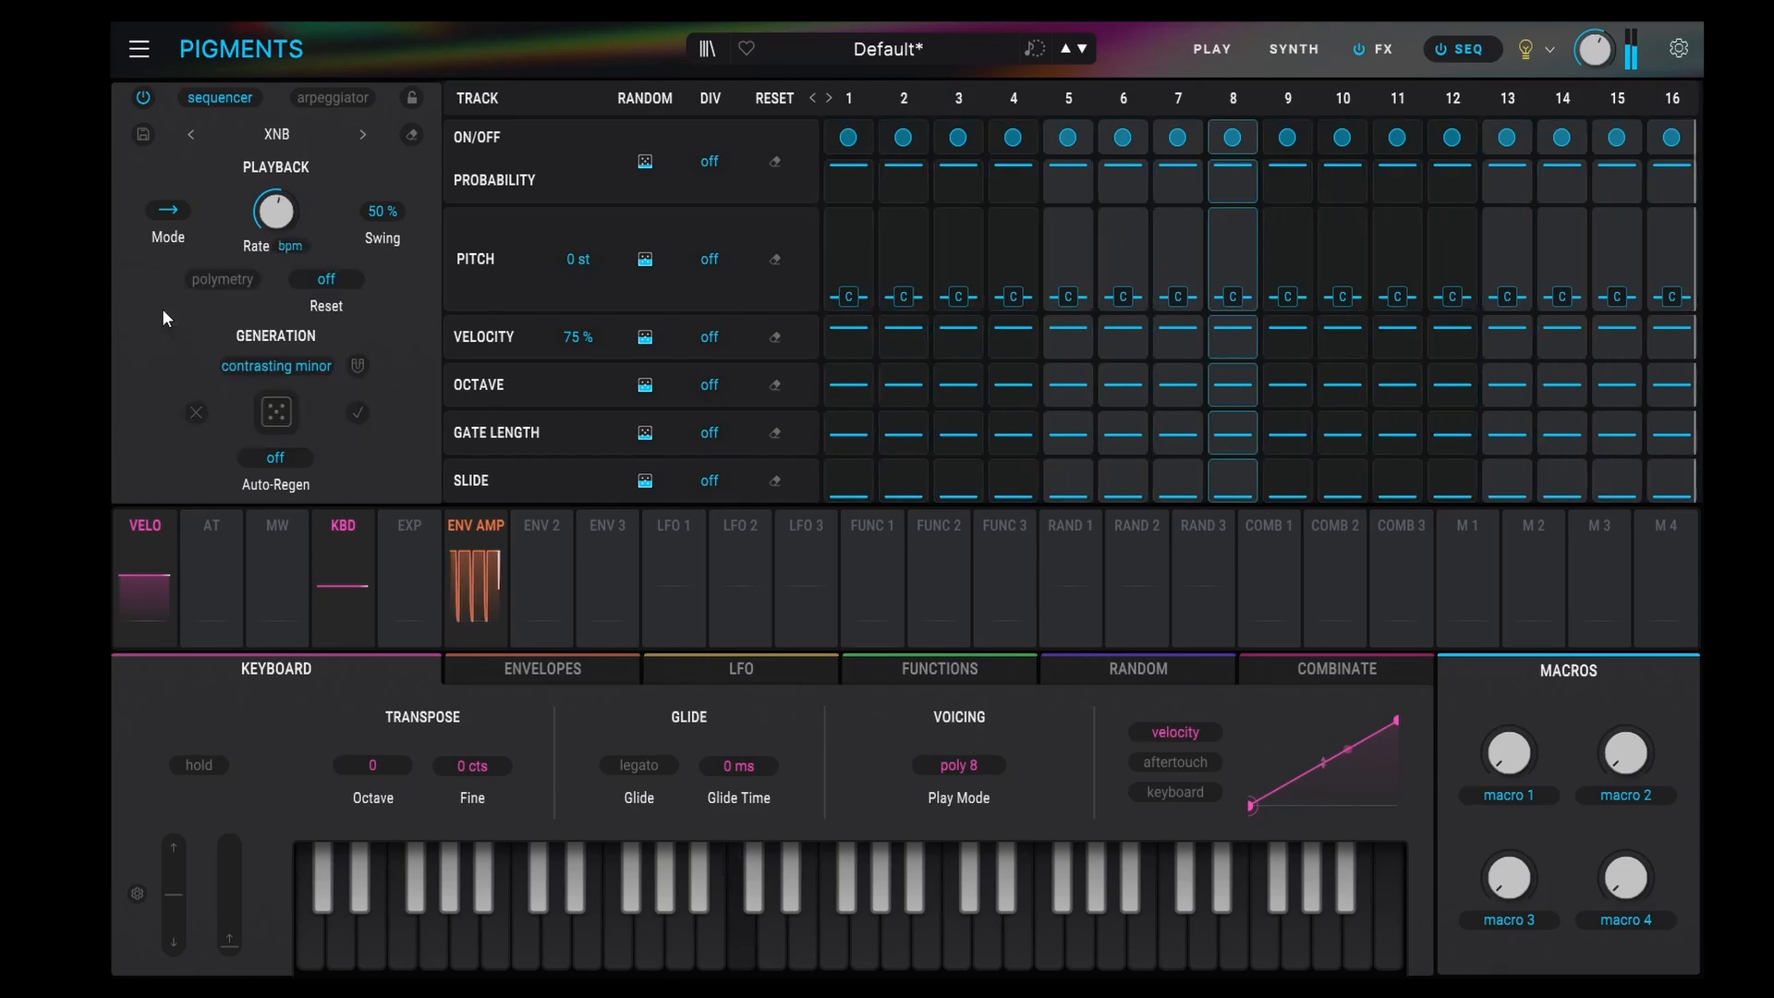
pyautogui.moveTo(279, 222)
pyautogui.mouseDown()
pyautogui.moveTo(279, 240)
pyautogui.moveTo(277, 205)
pyautogui.mouseUp()
pyautogui.click(294, 244)
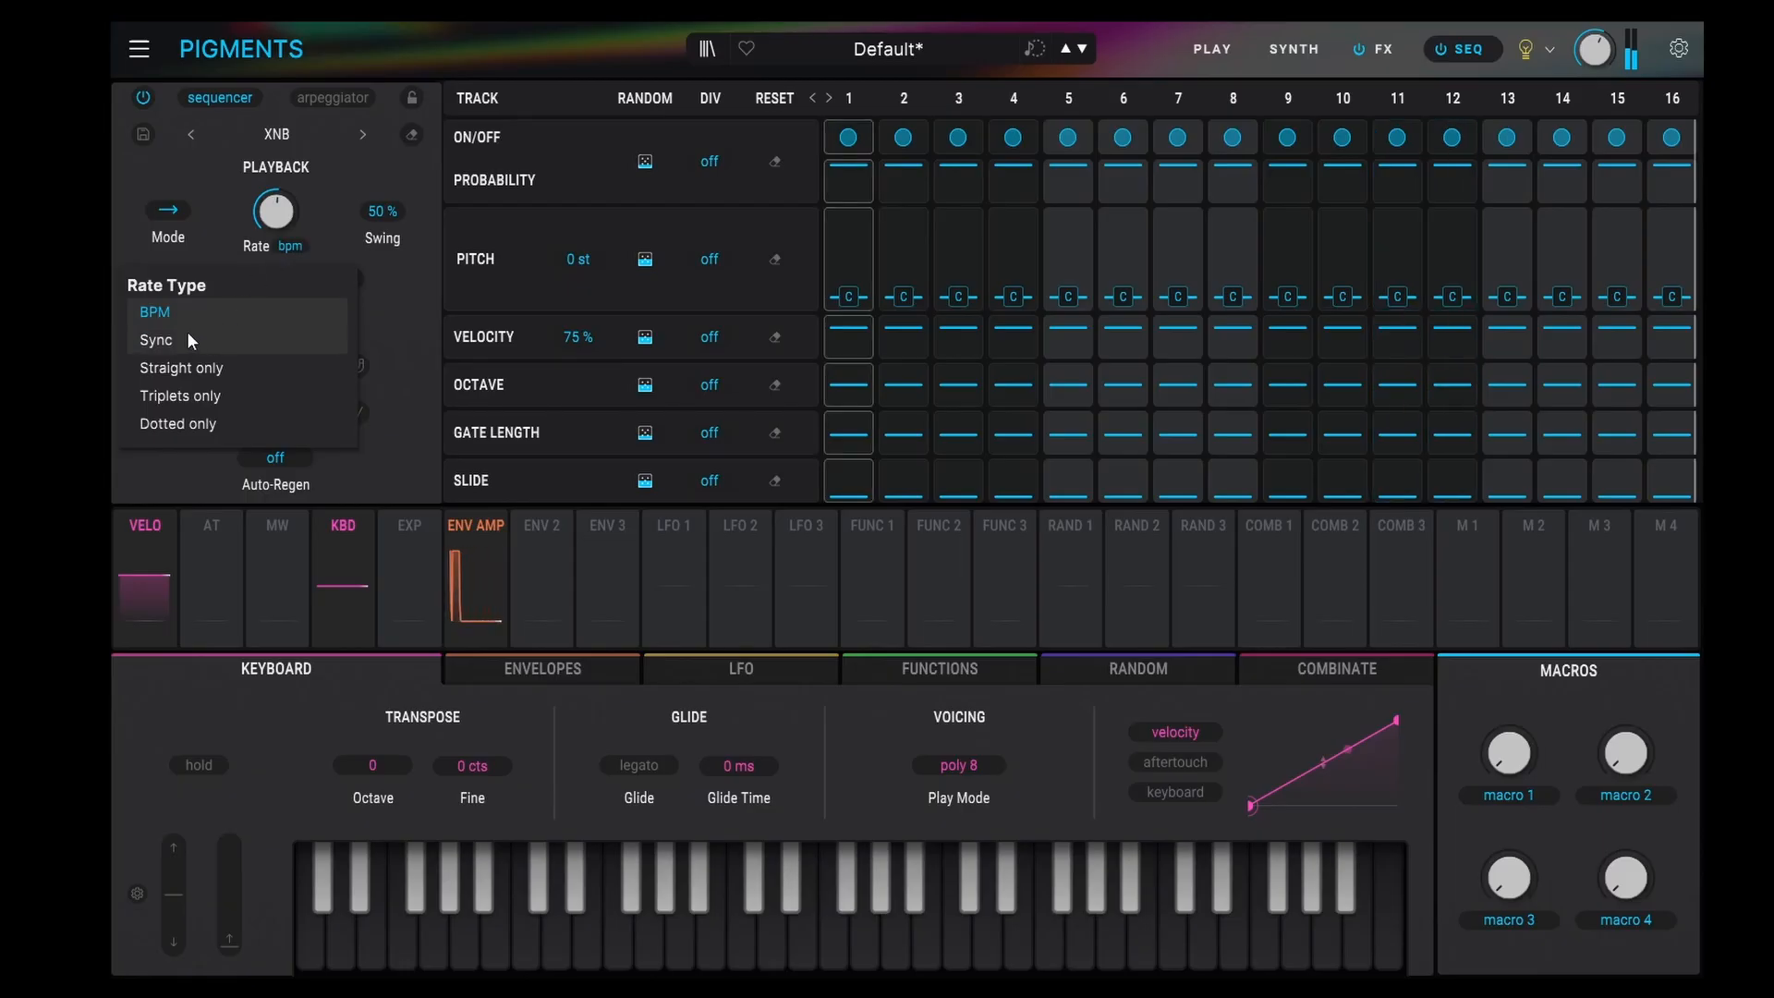
pyautogui.moveTo(277, 221)
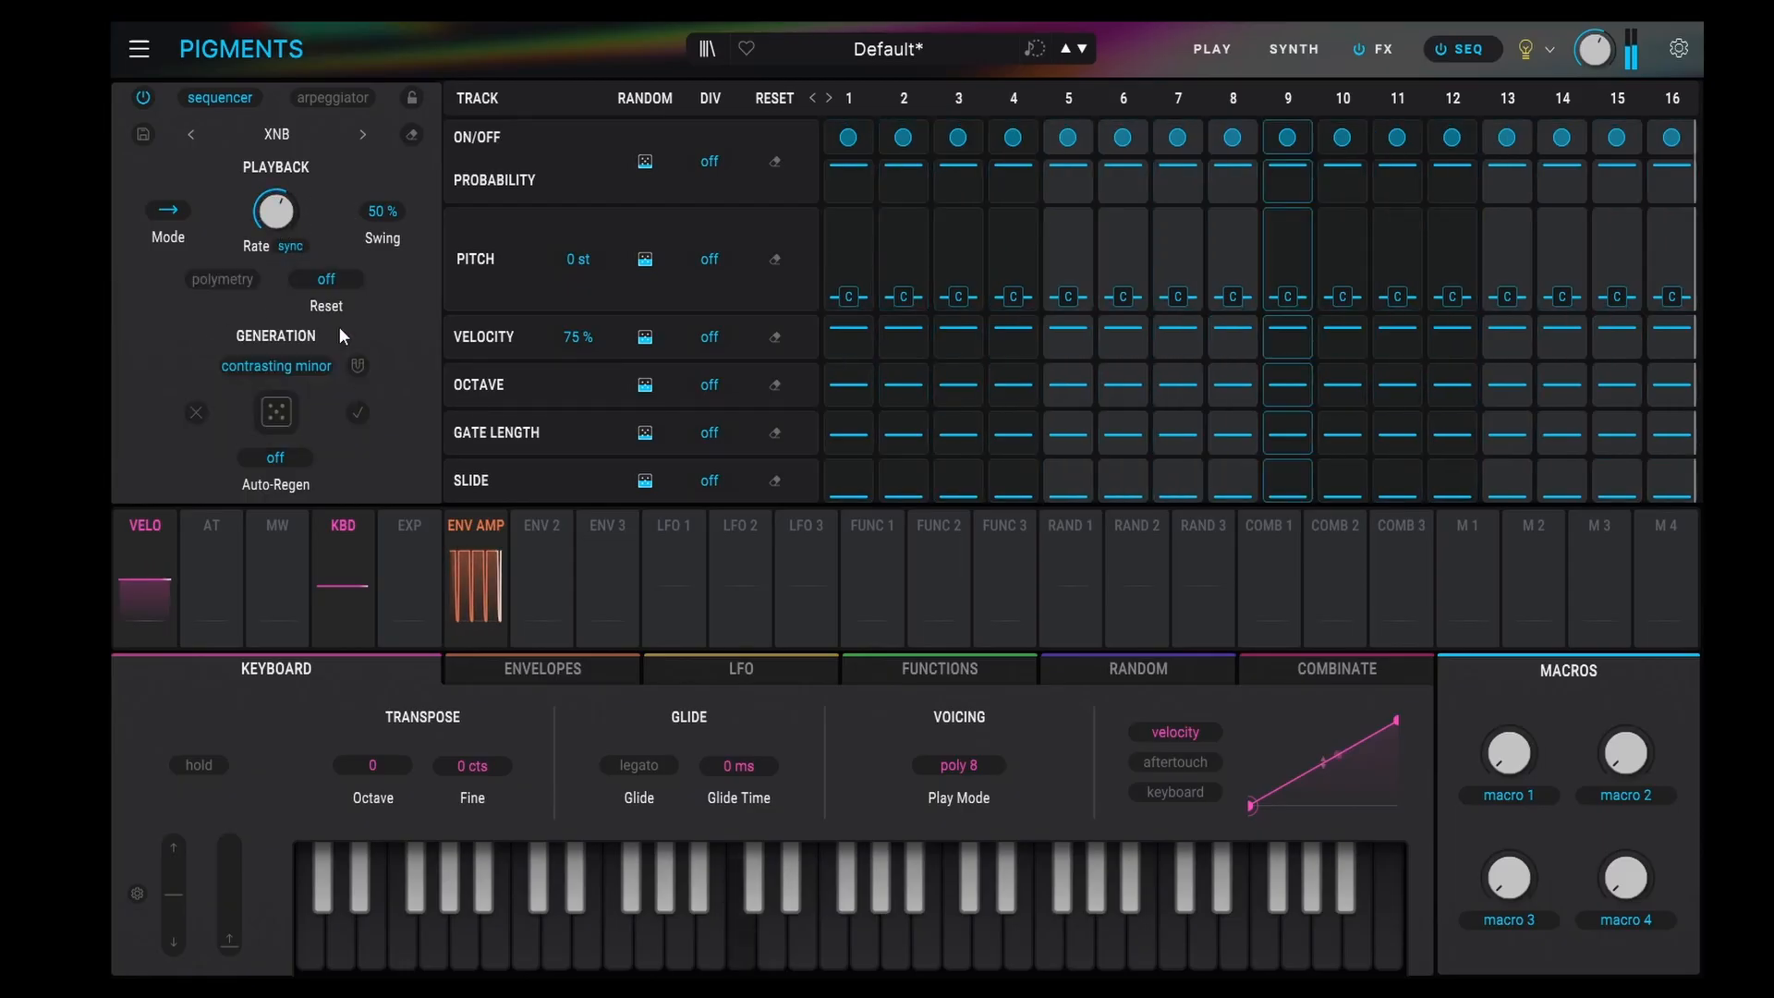
# - Try the Backward, Forward & Backward and Random playback modes, return to Forward, and try a different swing amount
pyautogui.click(168, 209)
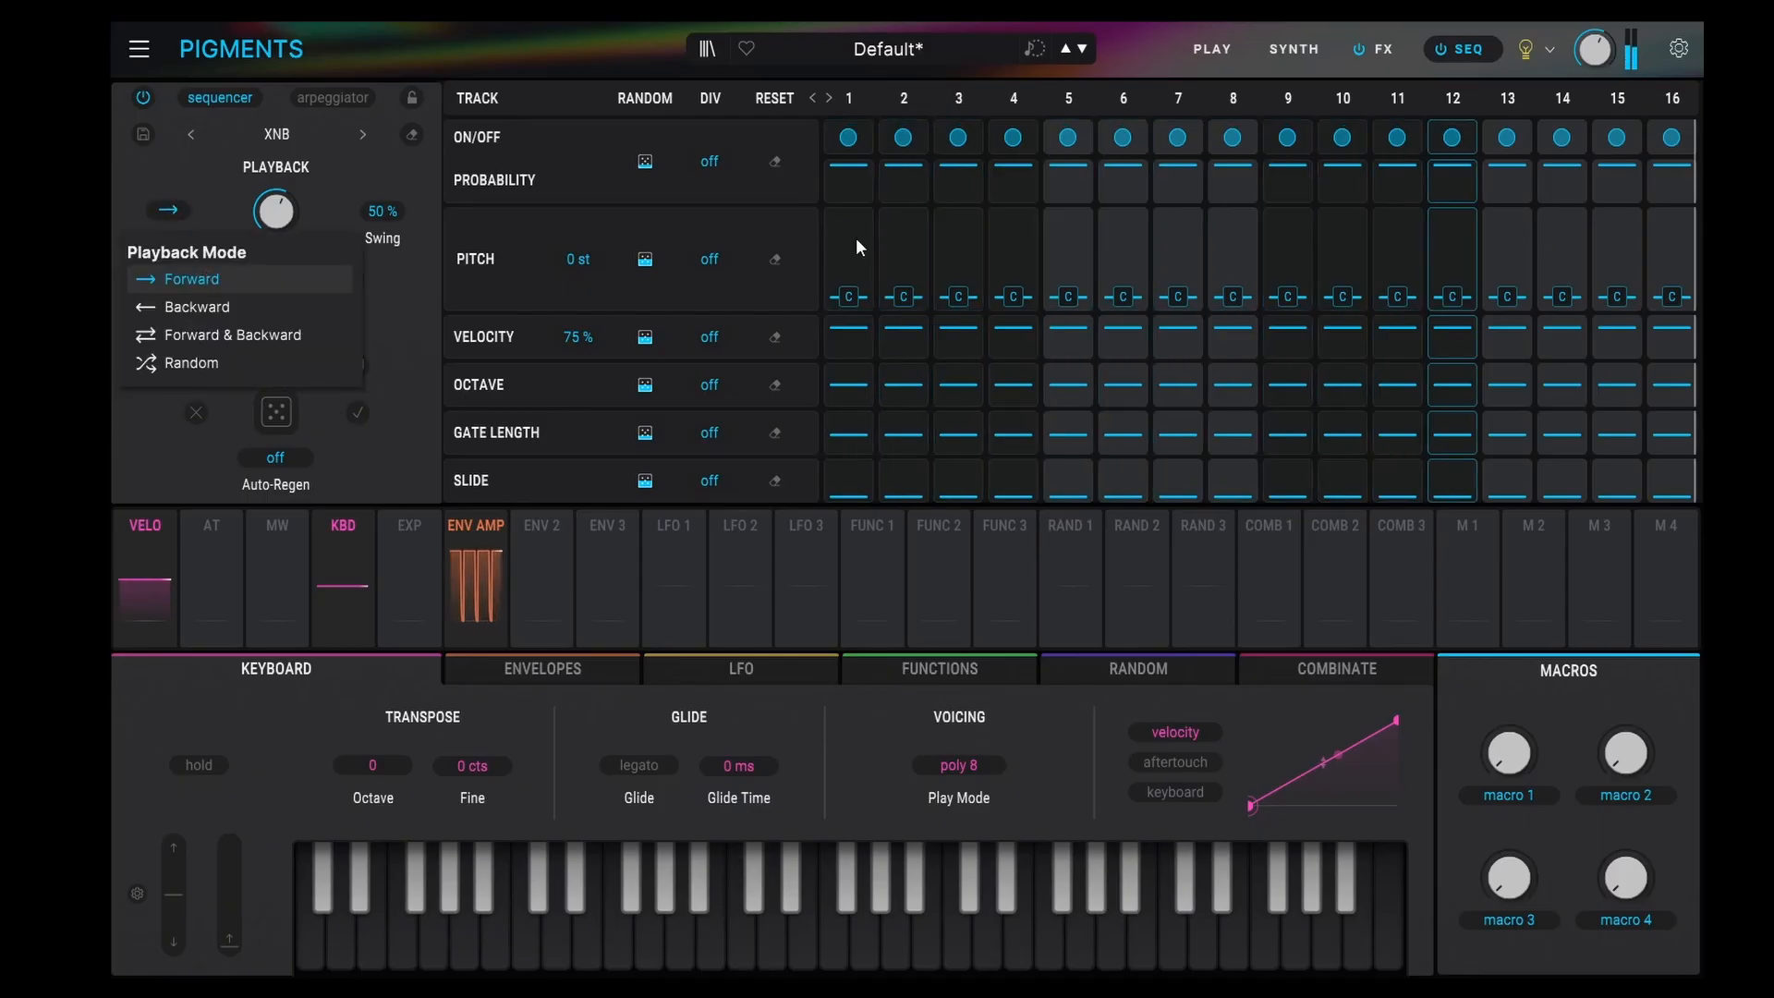
pyautogui.click(205, 305)
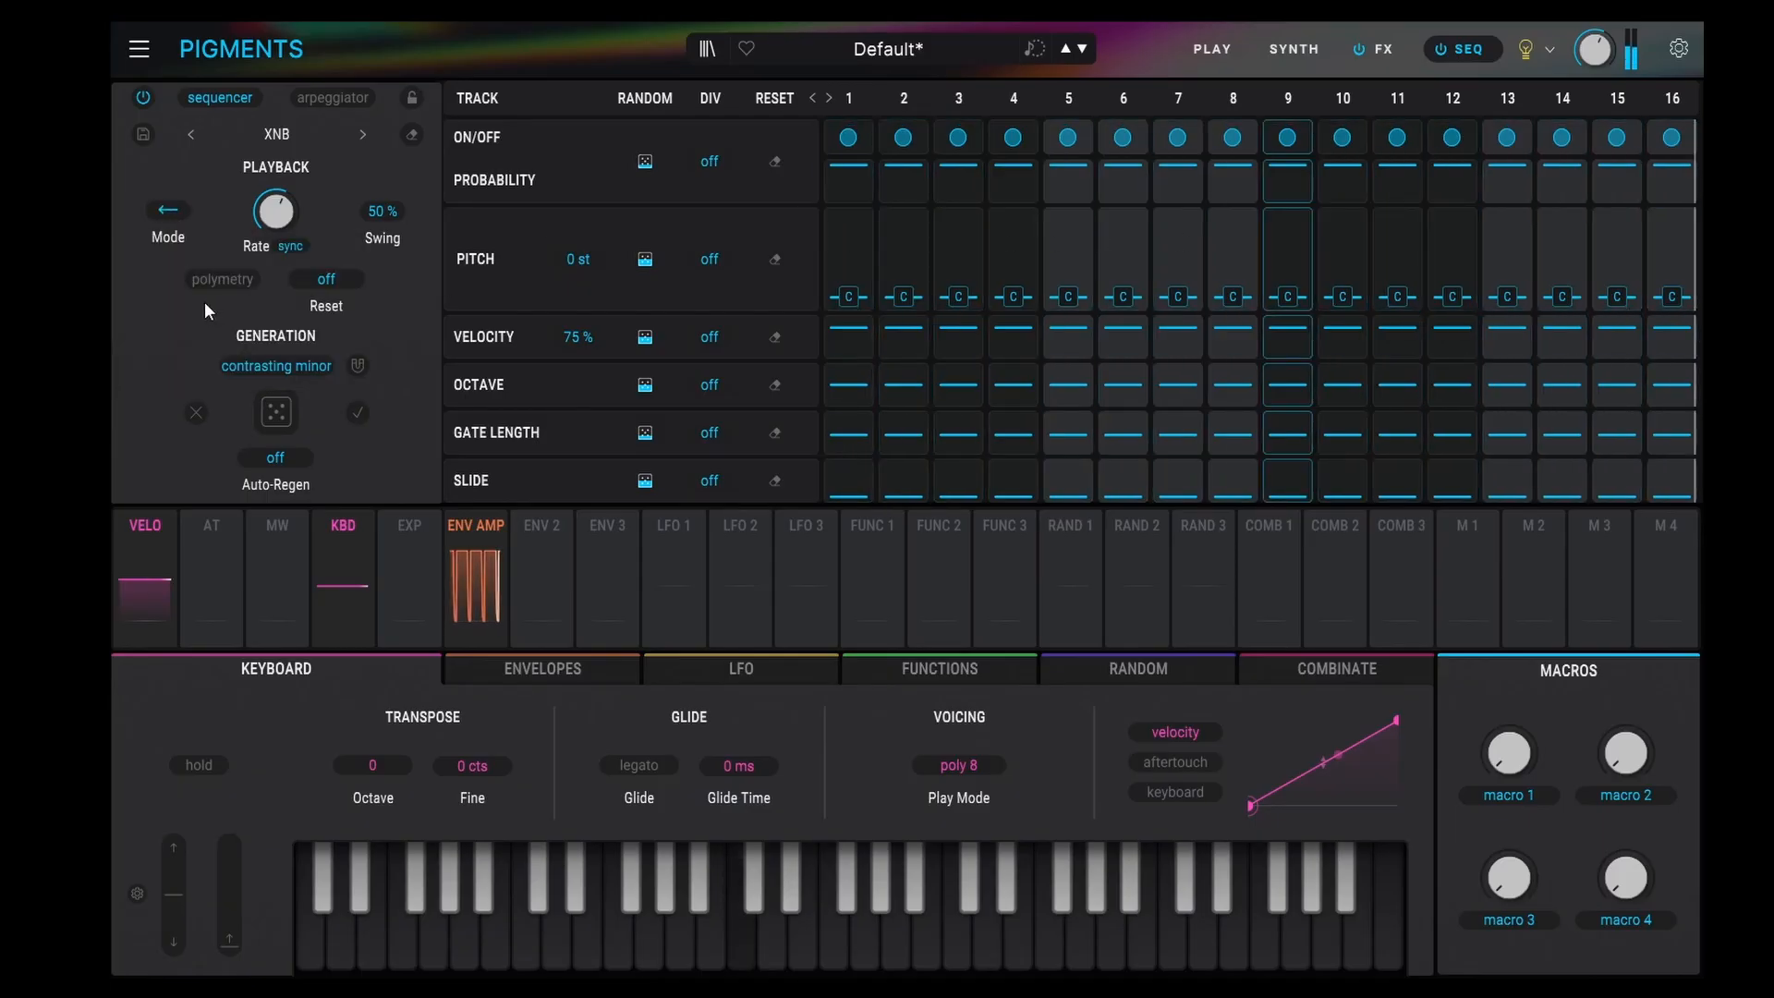
pyautogui.click(168, 210)
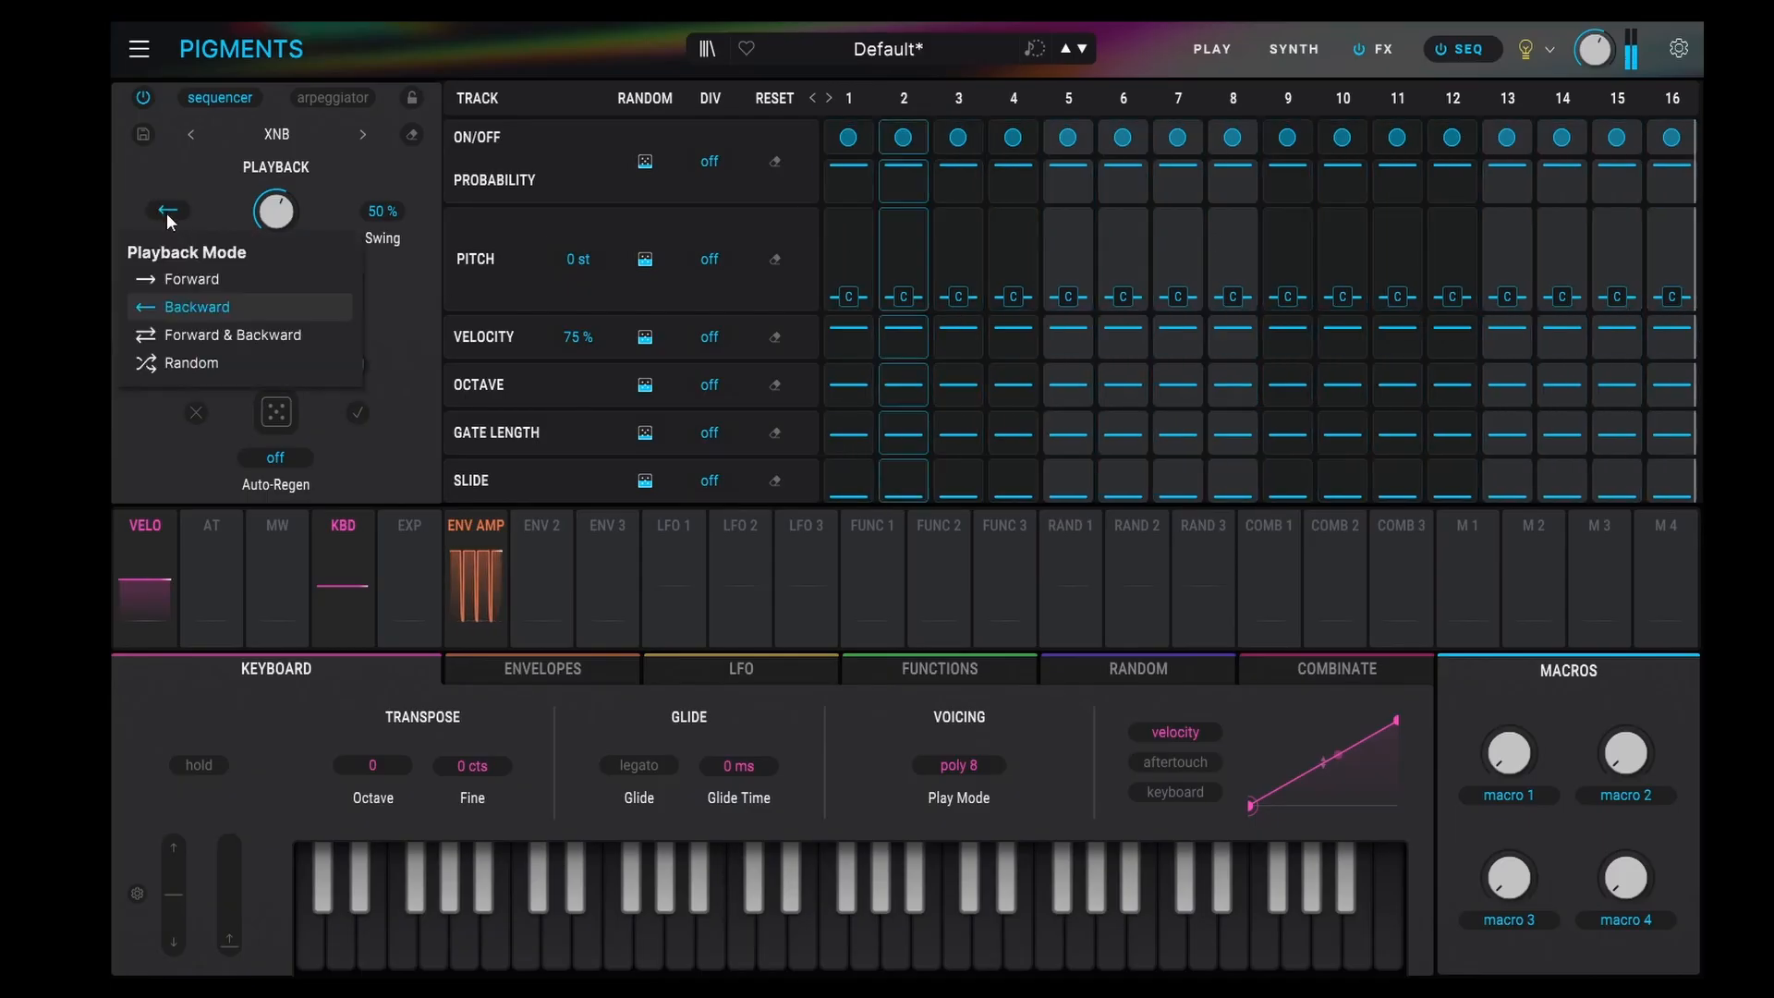
pyautogui.click(207, 334)
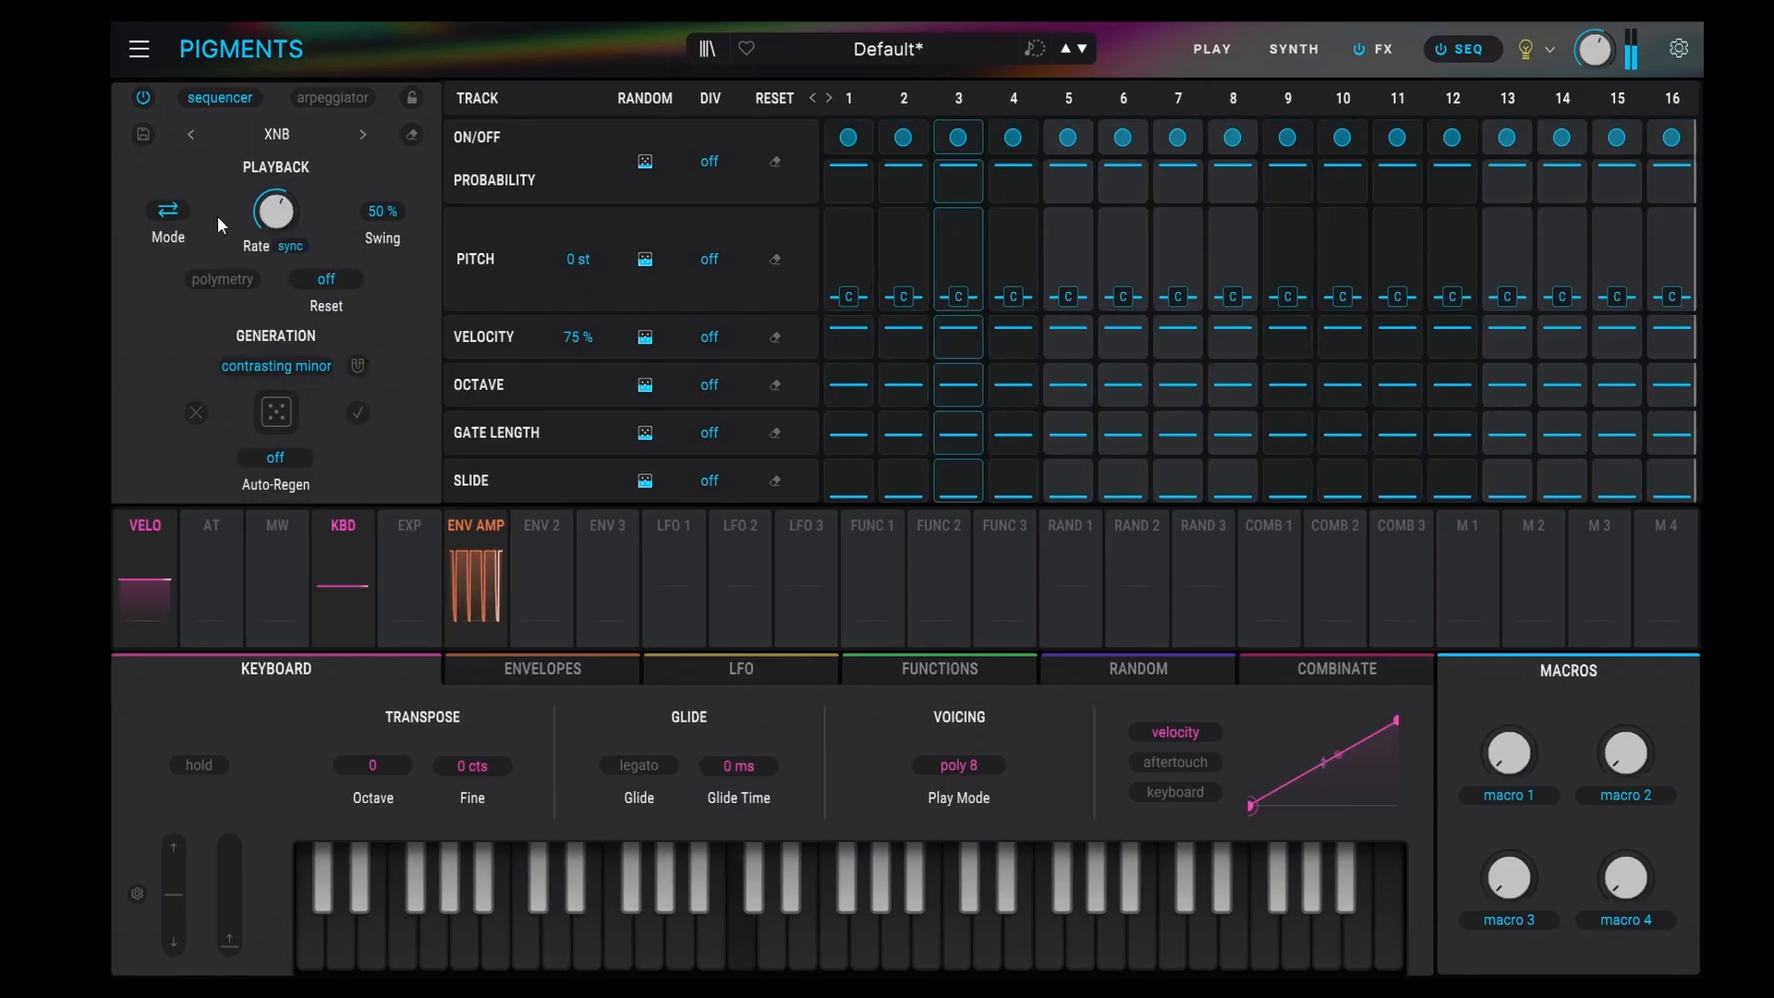
pyautogui.click(169, 210)
pyautogui.click(196, 364)
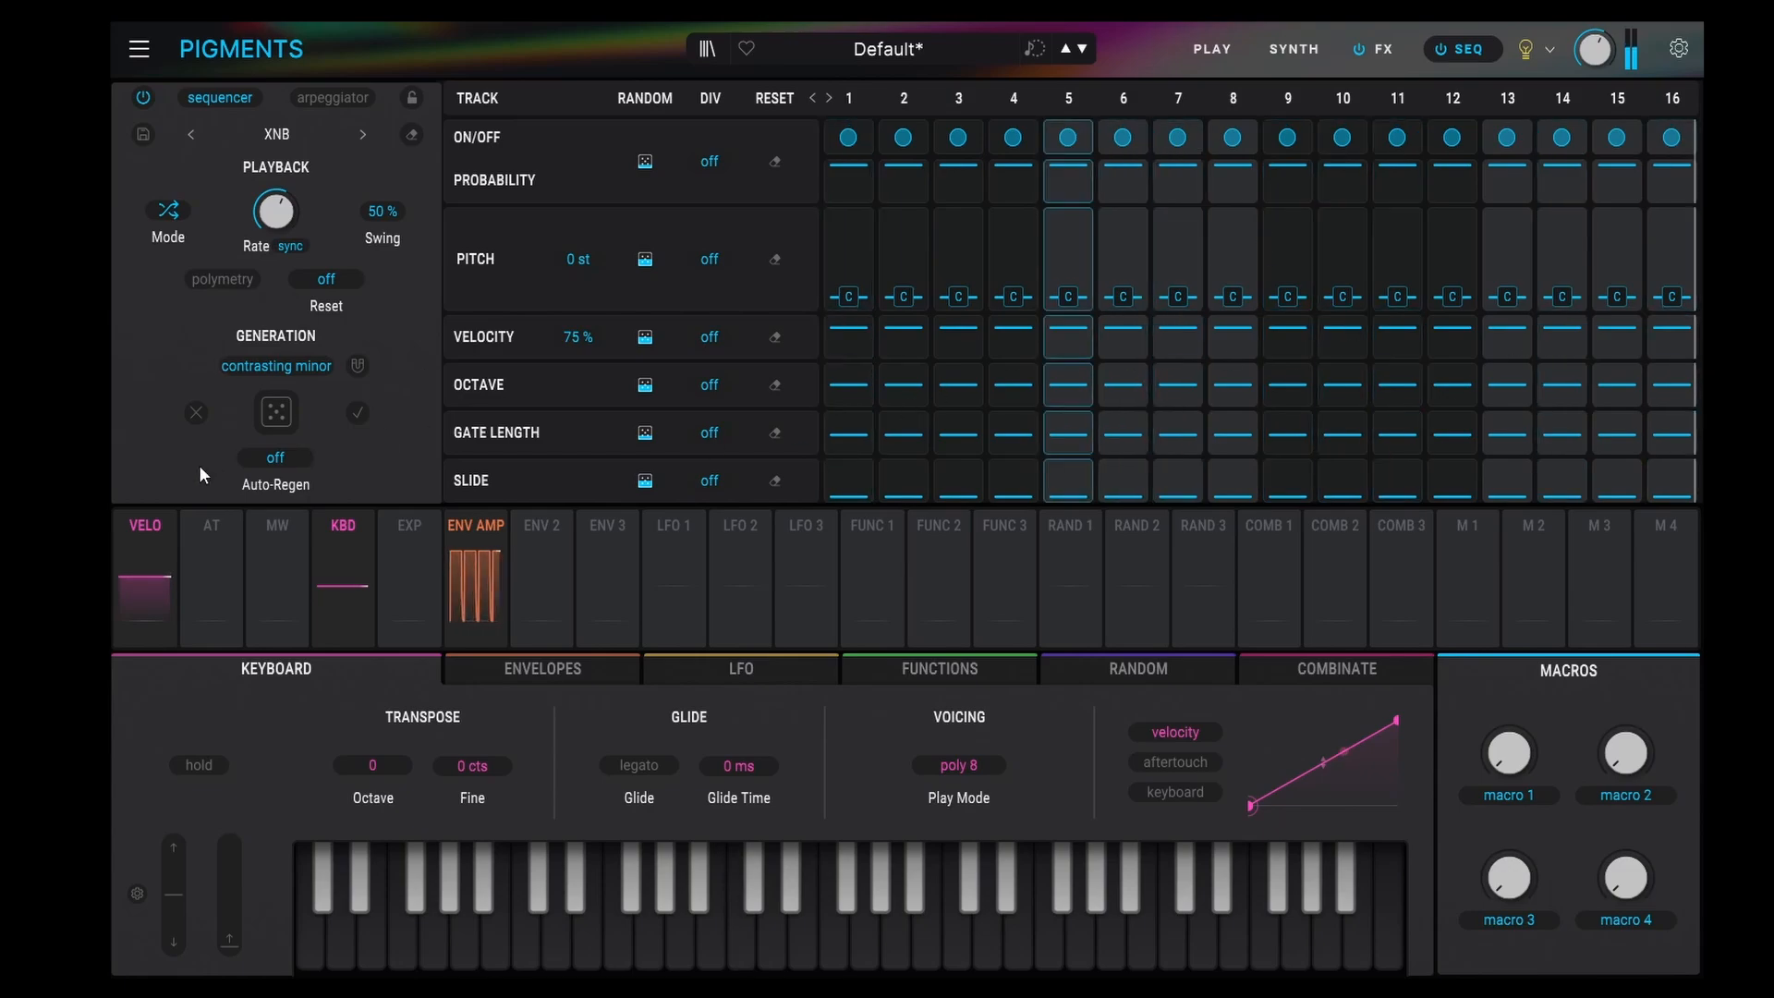
pyautogui.click(167, 213)
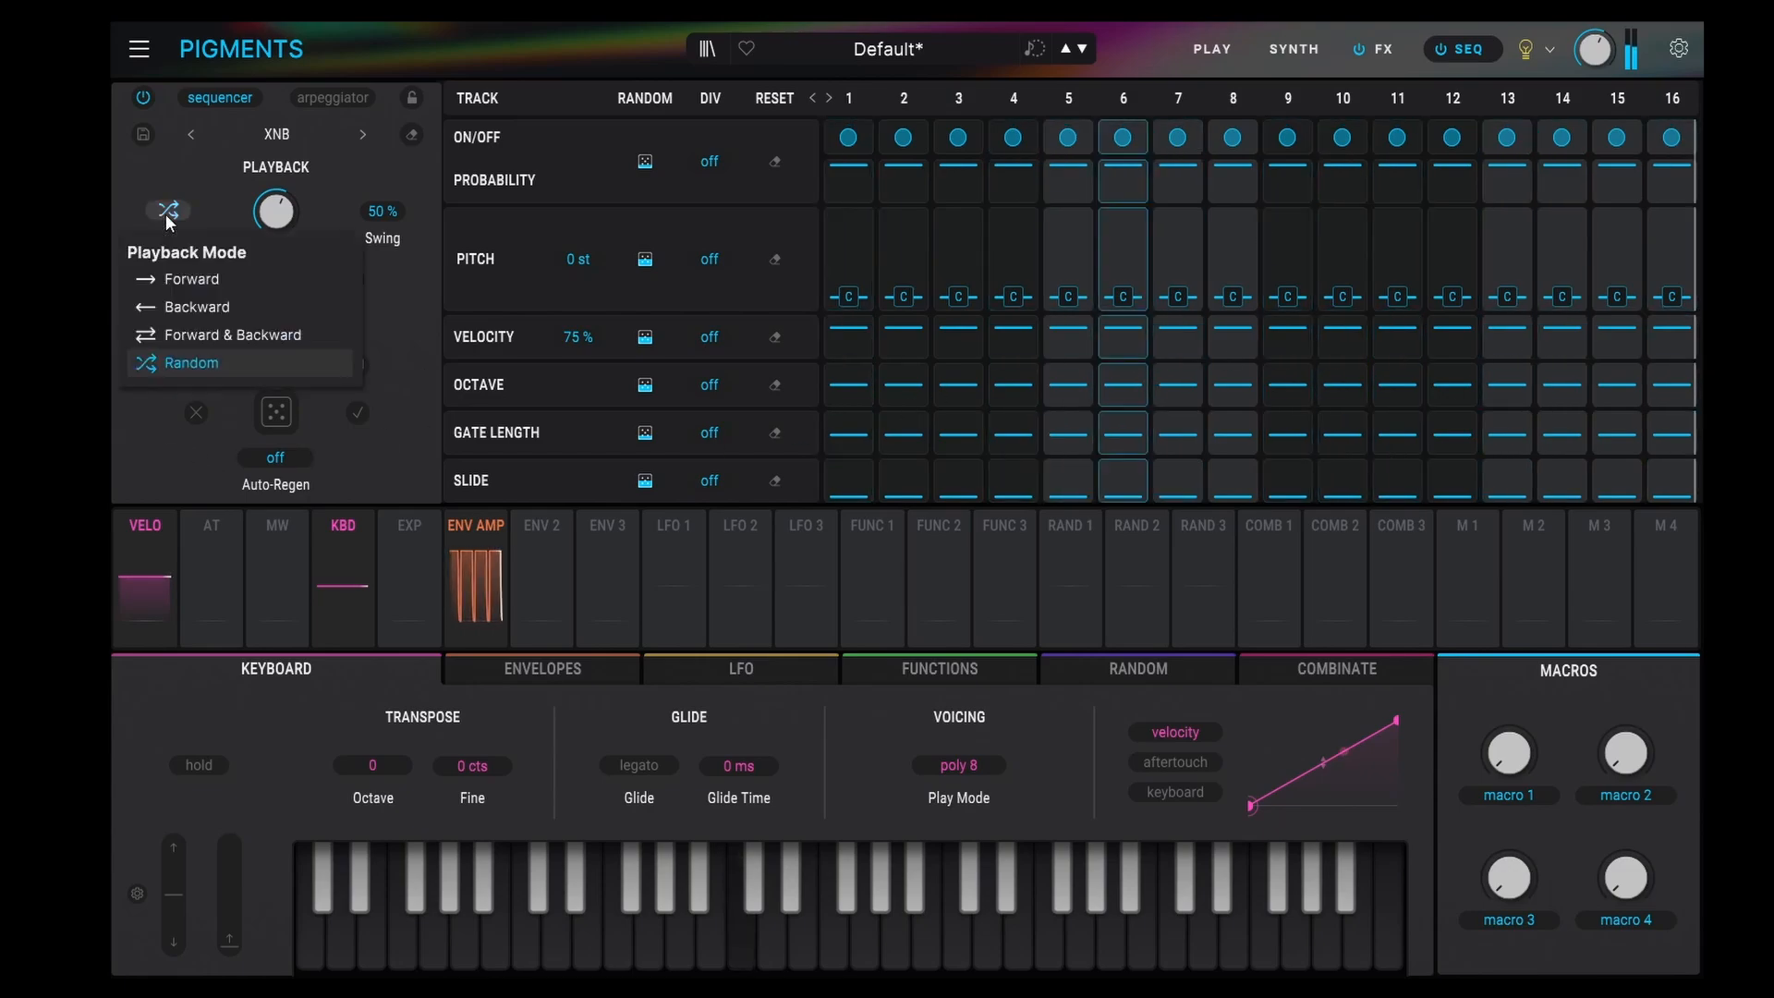
pyautogui.click(199, 277)
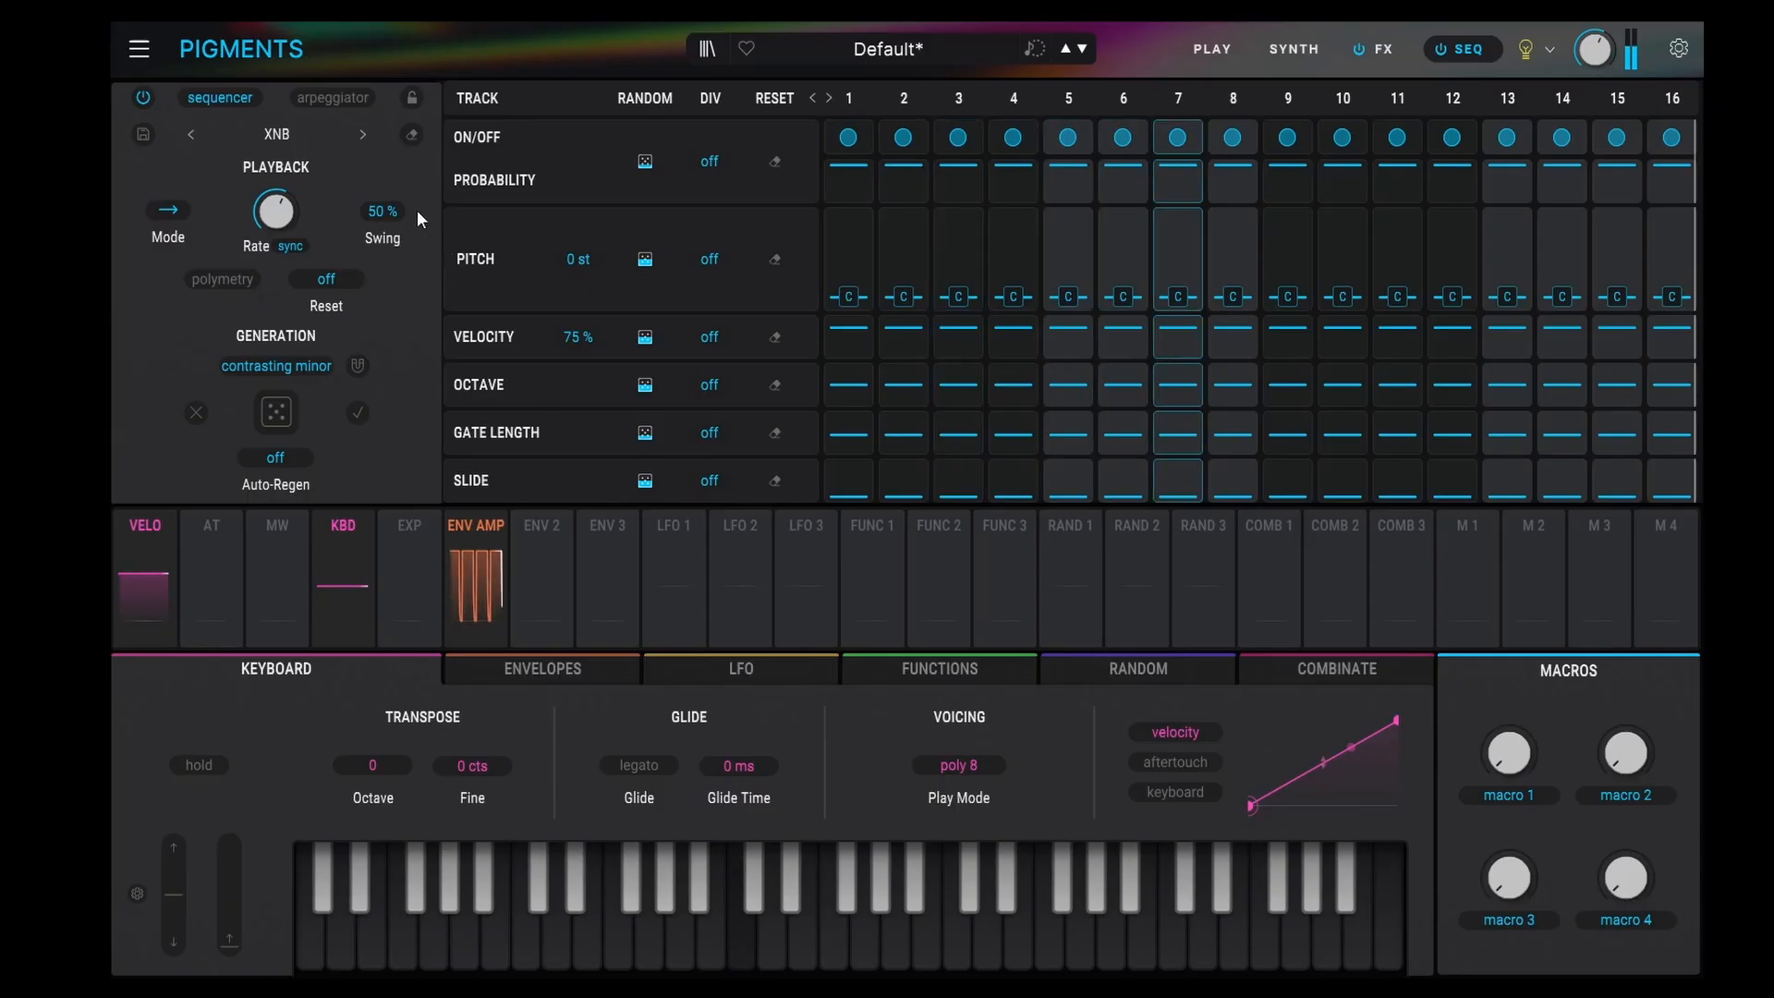
pyautogui.moveTo(382, 212); pyautogui.dragTo(383, 130)
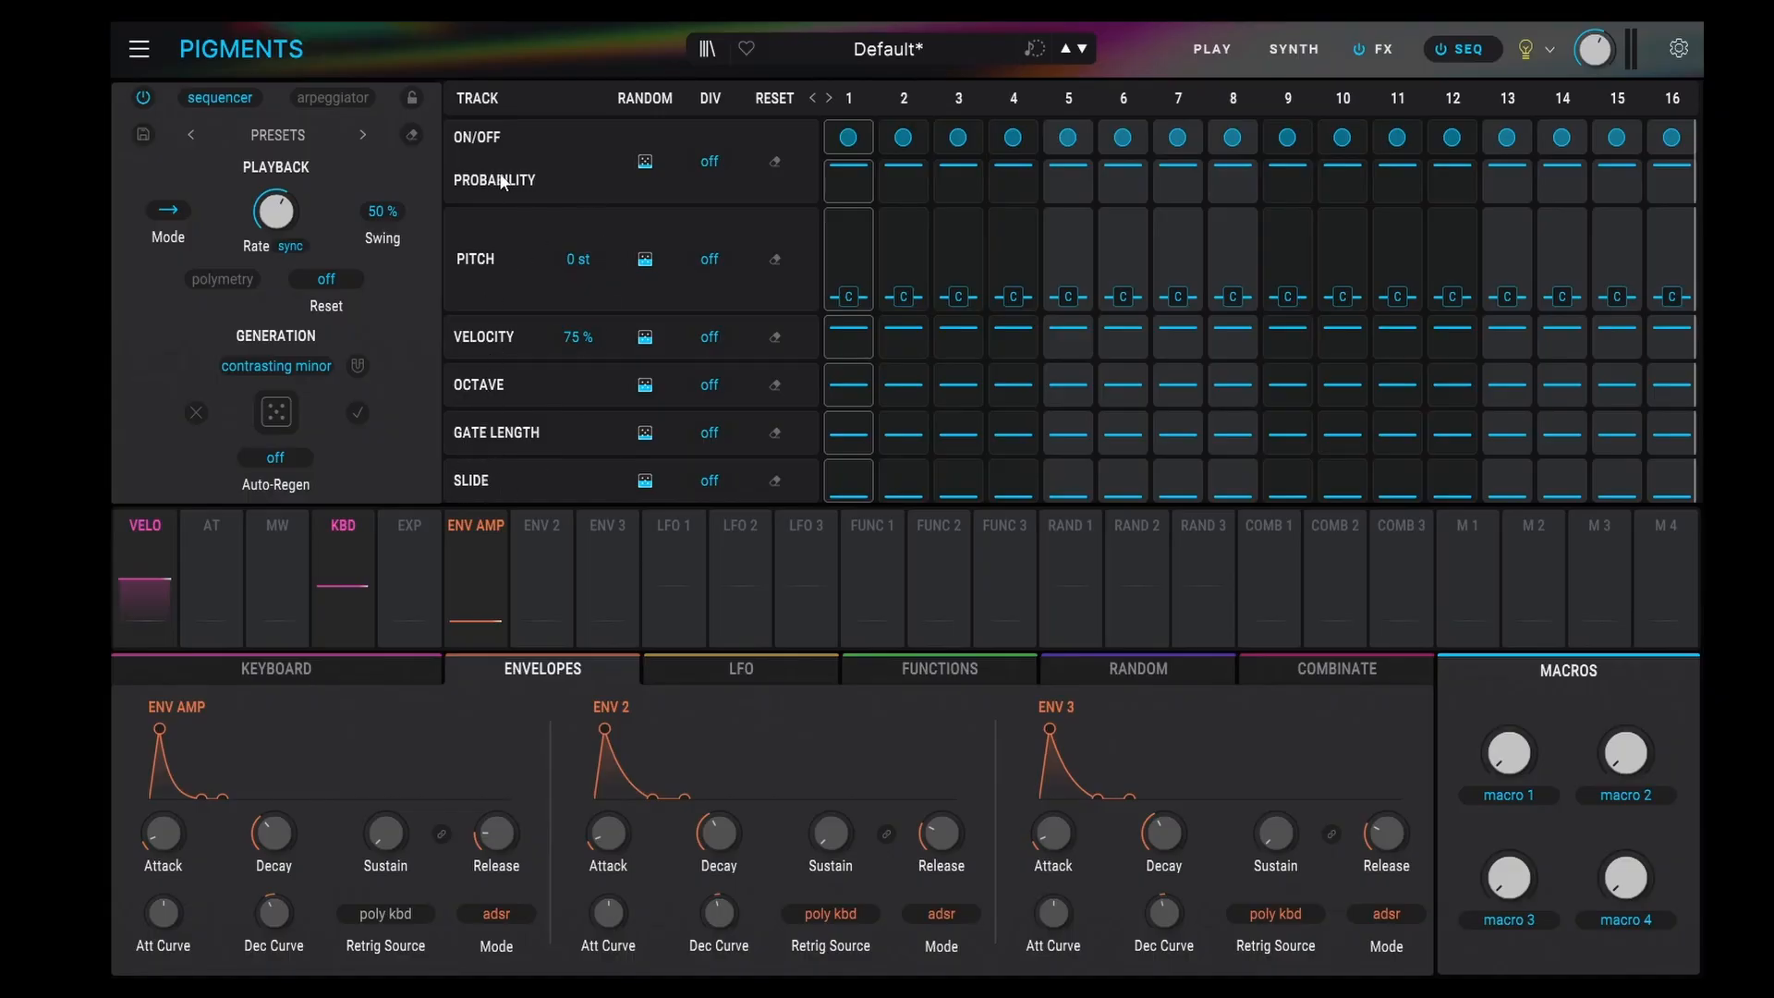
# - Switch off steps 1, 5, 8, 9, 12 and 13 in the On/Off track
pyautogui.click(848, 139)
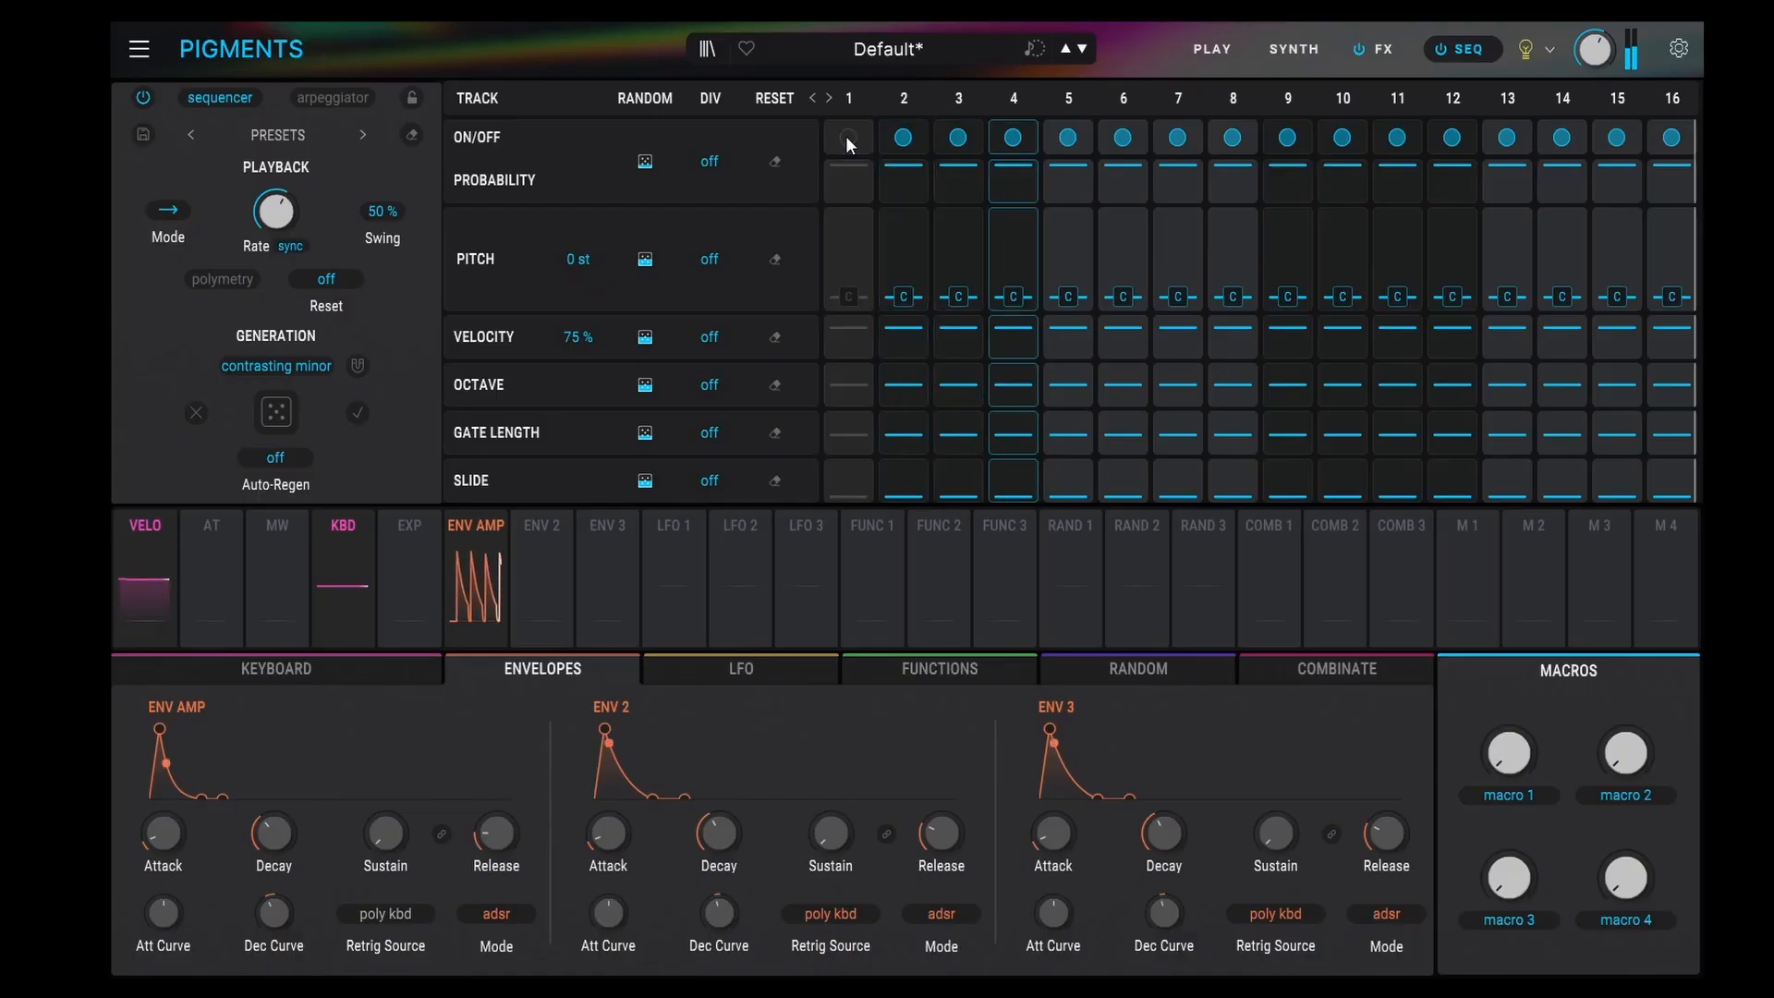
pyautogui.click(1066, 138)
pyautogui.click(1232, 138)
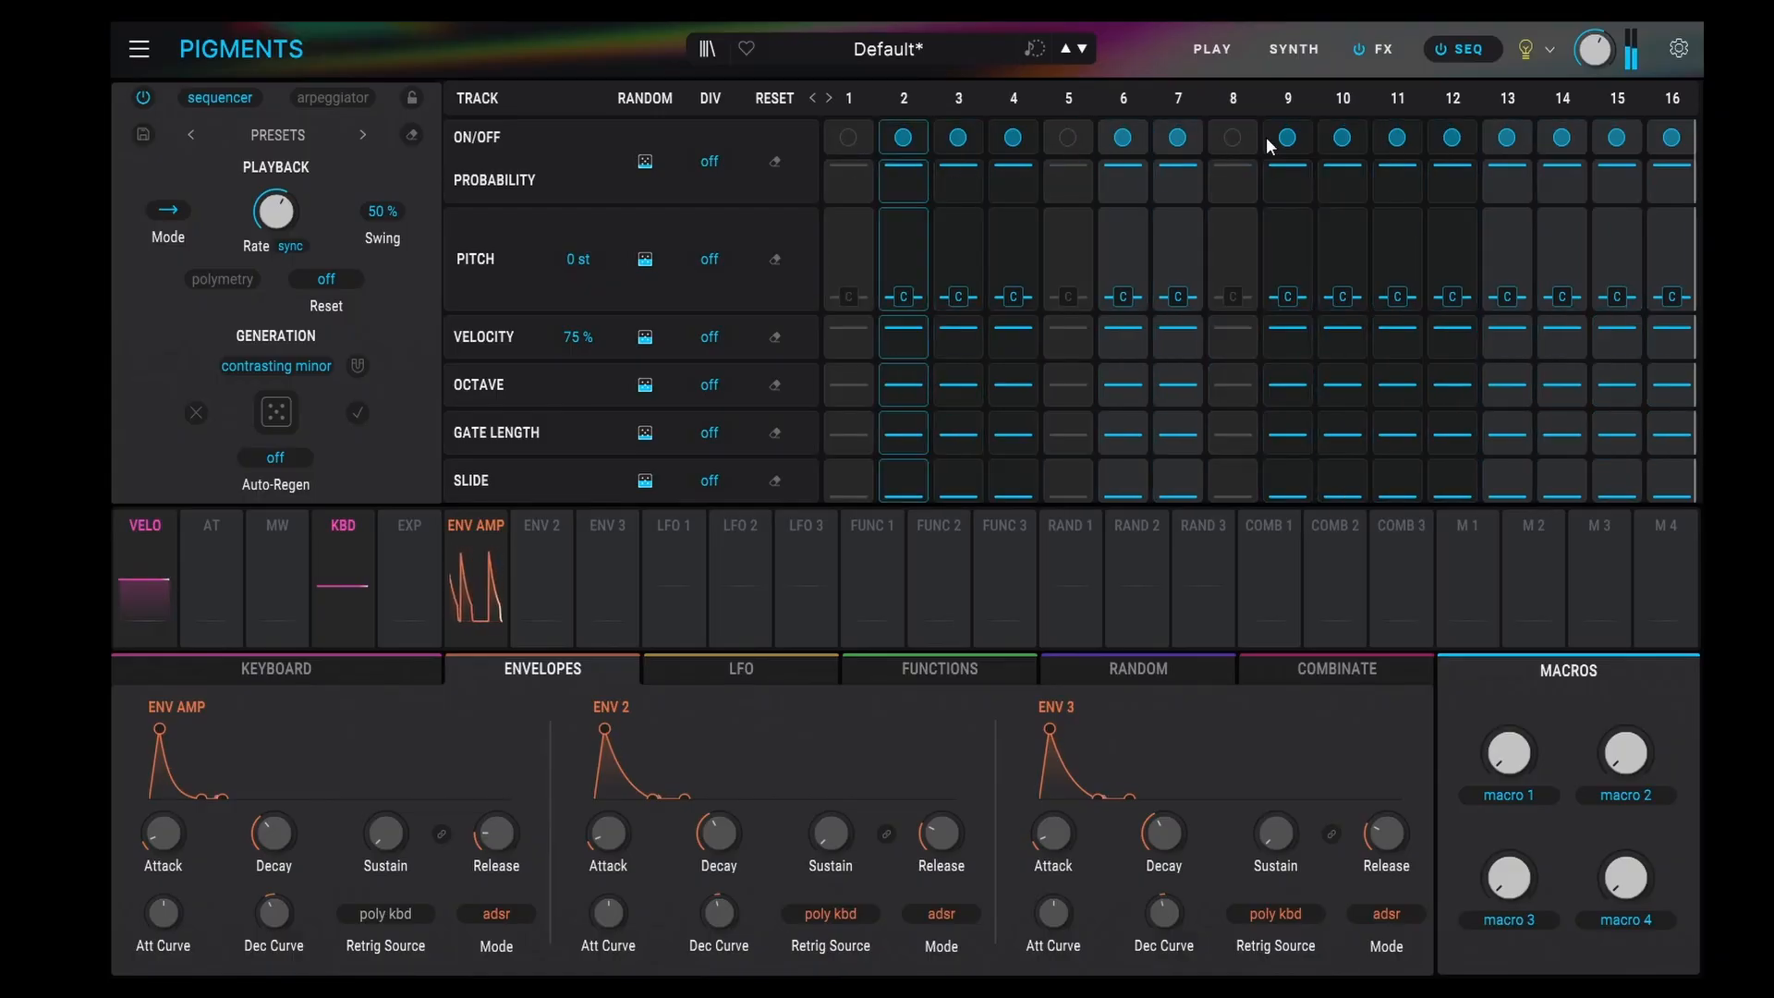
pyautogui.click(1287, 139)
pyautogui.click(1452, 139)
pyautogui.click(1515, 138)
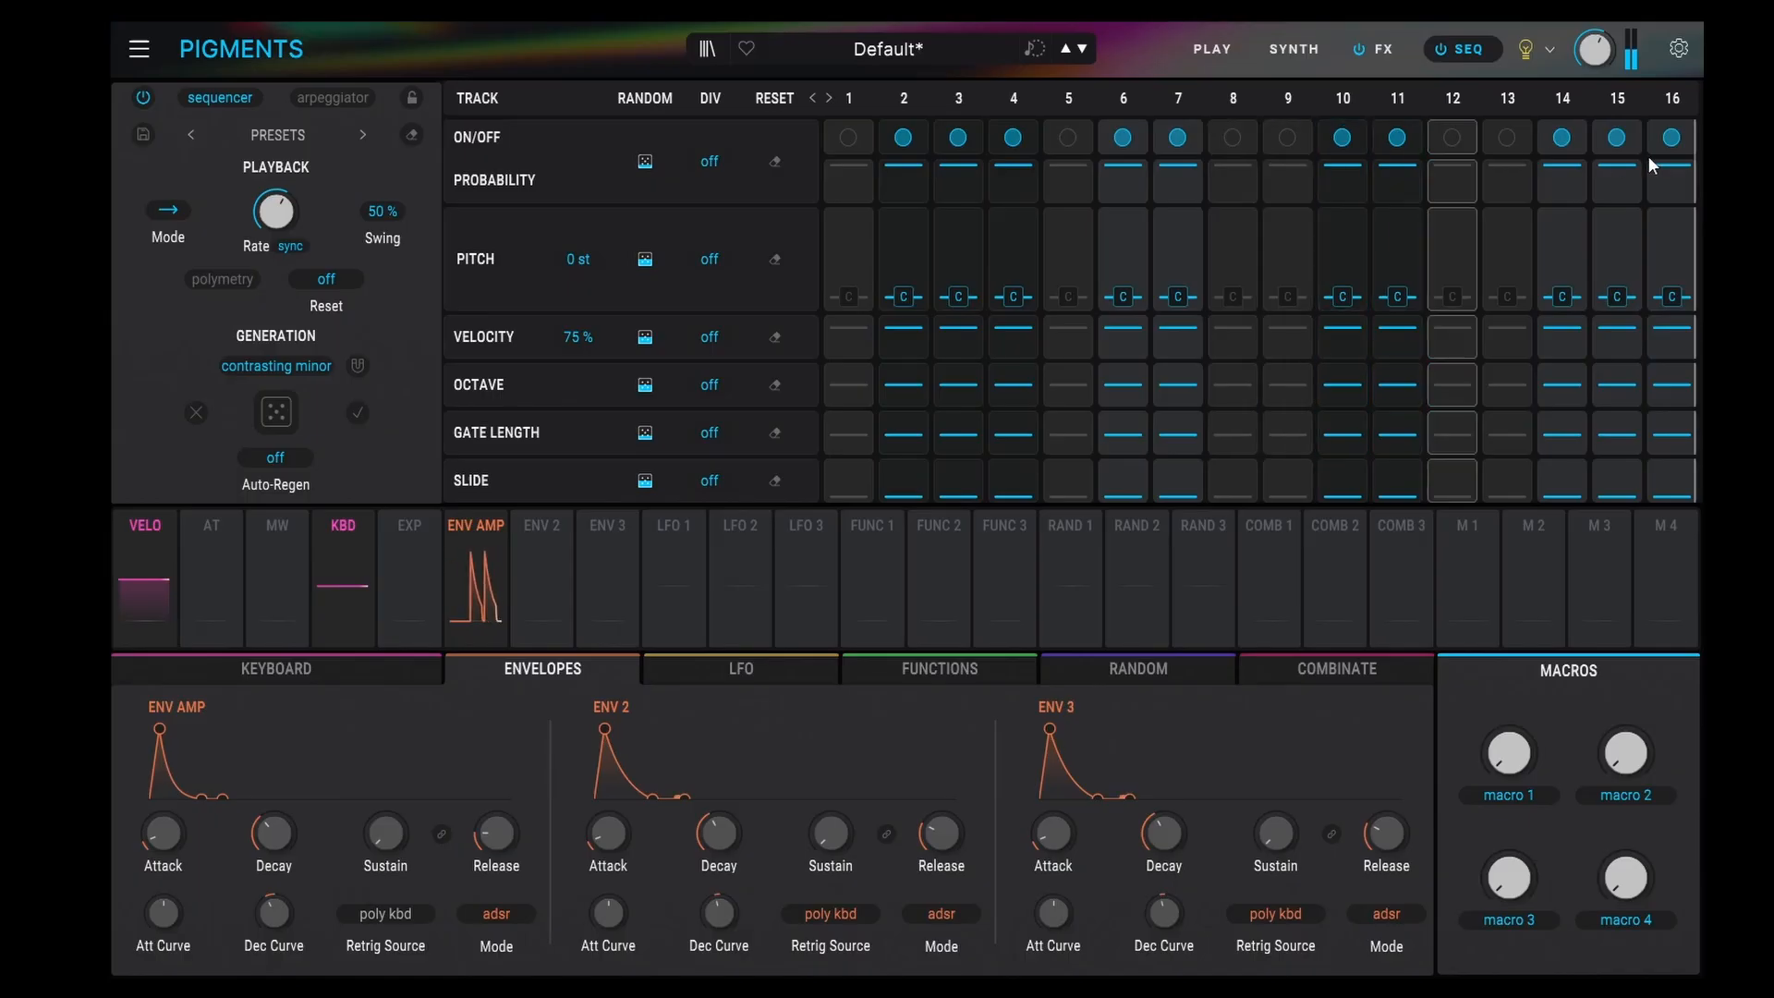
# - Switch steps 13, 12, 9, 8, 5 and 1 back on in the On/Off track
pyautogui.click(1506, 138)
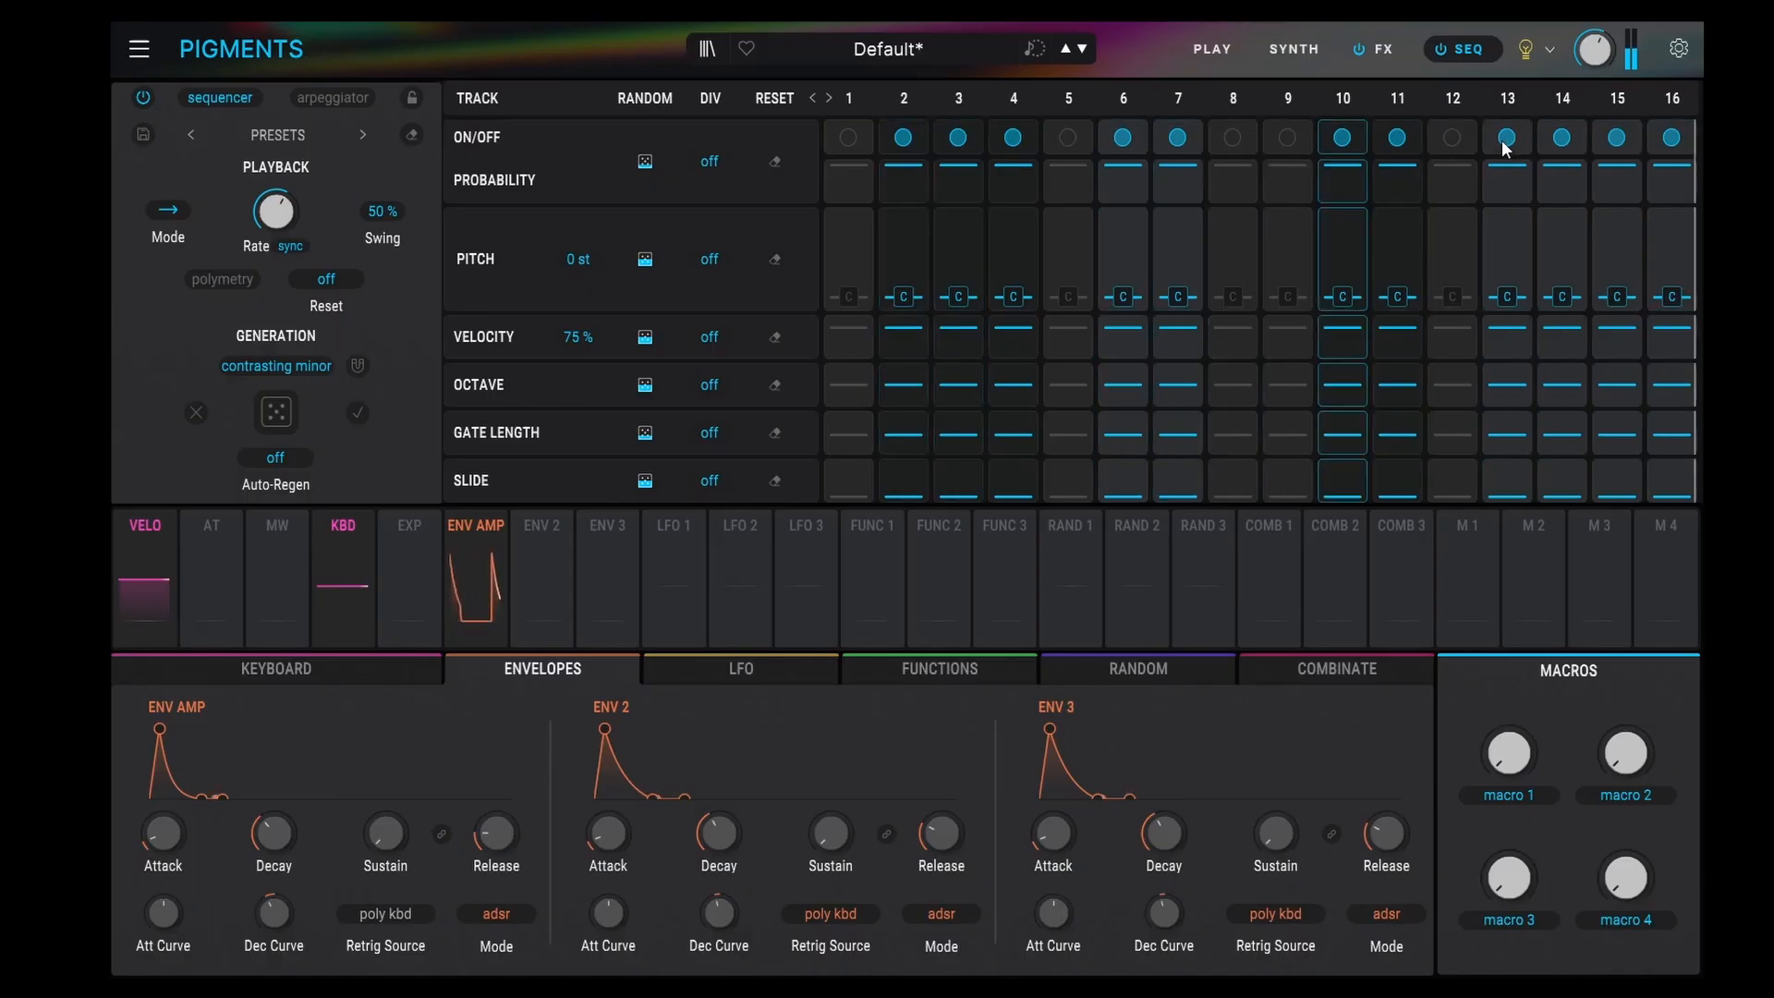
pyautogui.click(1452, 138)
pyautogui.click(1286, 138)
pyautogui.click(1232, 137)
pyautogui.click(1070, 136)
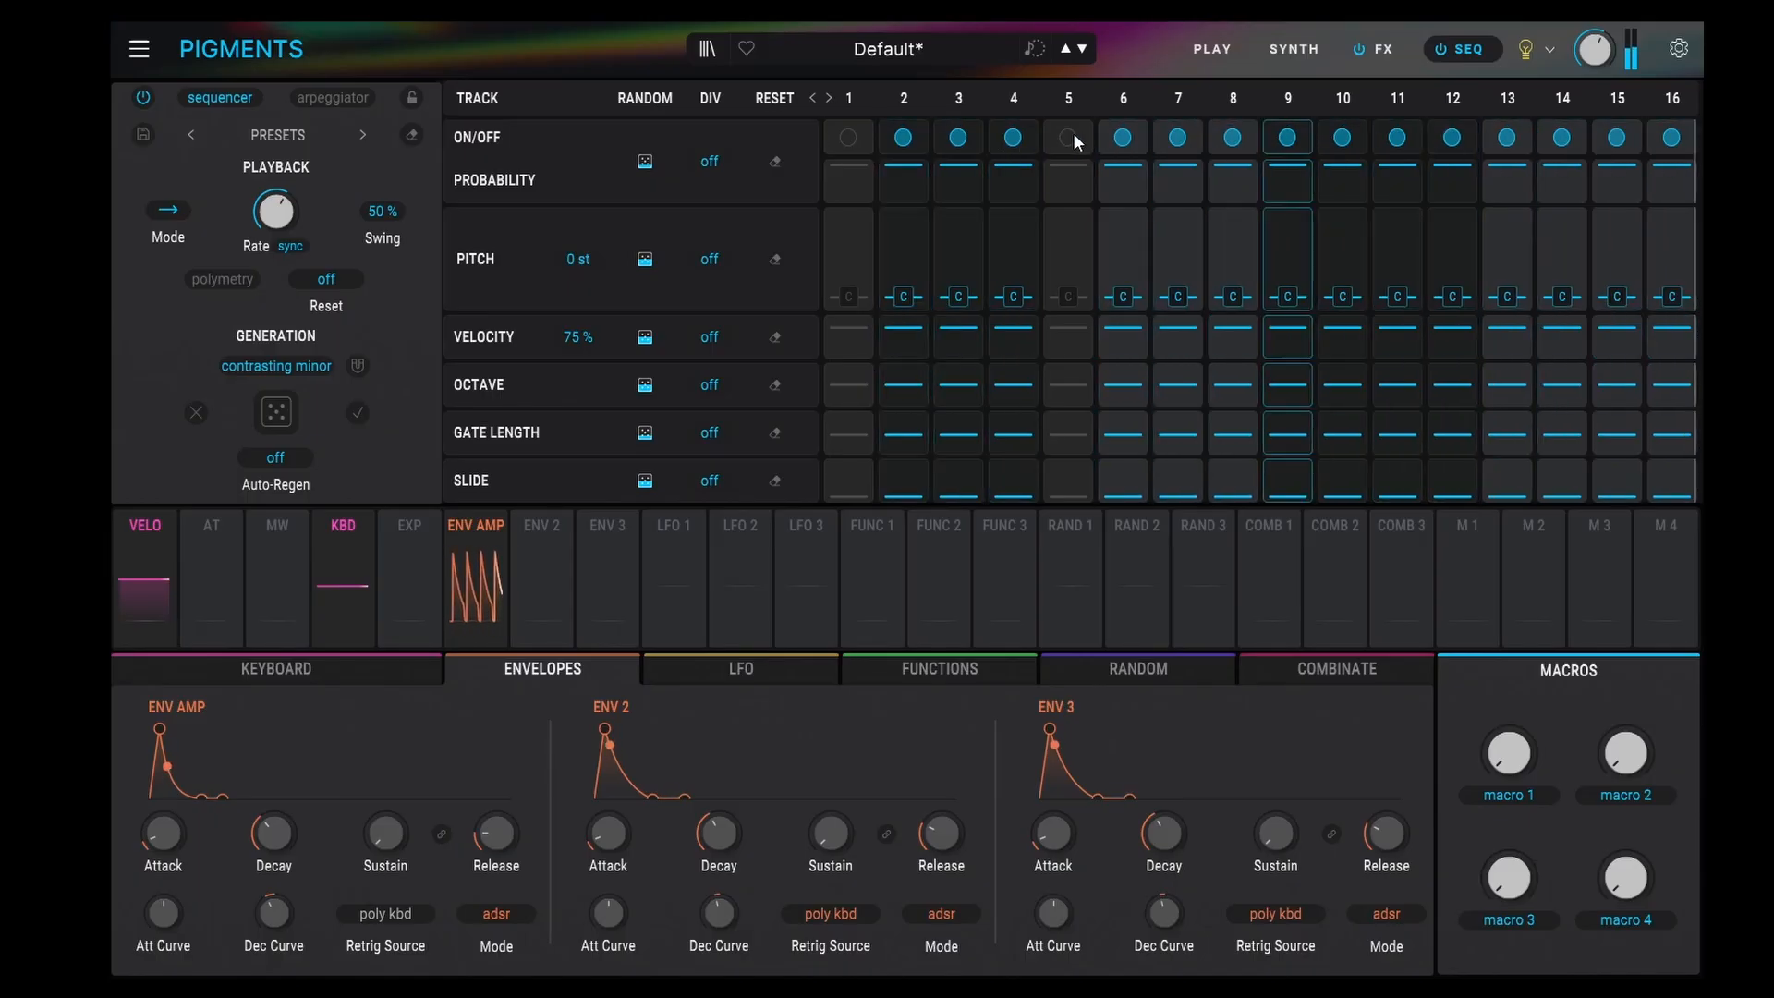
pyautogui.click(841, 137)
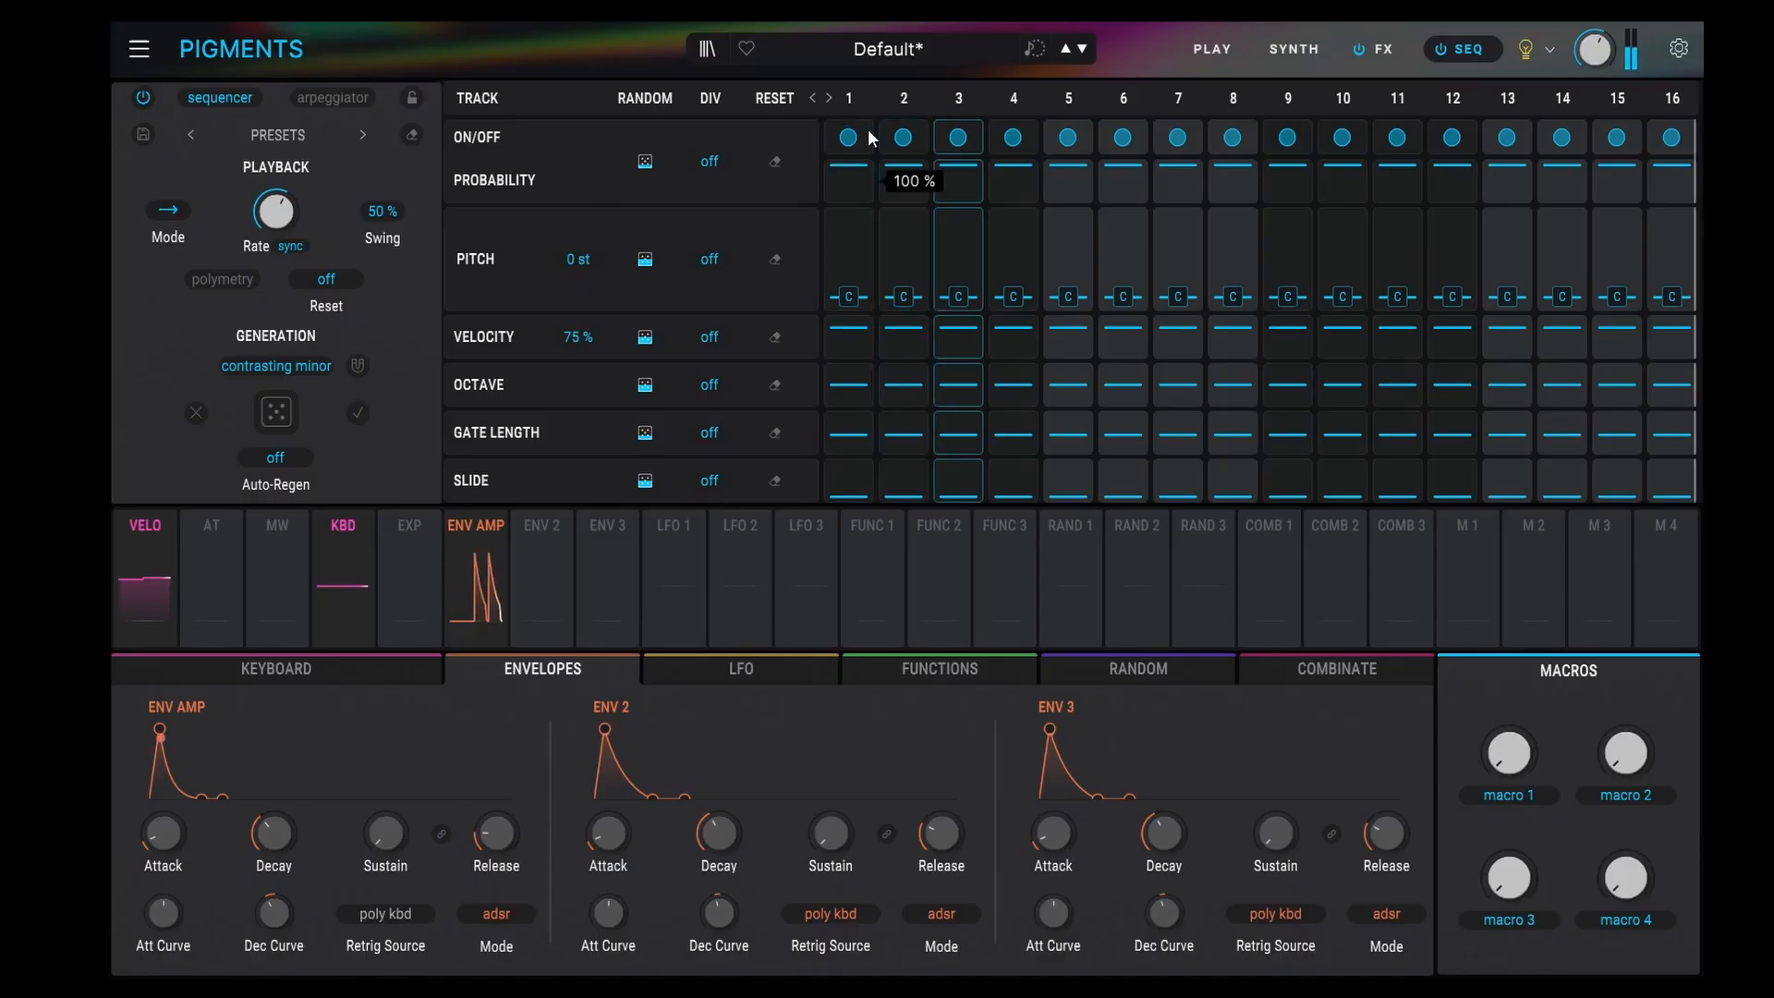
# - Try lower probabilities on steps 1, 5, 8, 9, 10 and 12, down to the minimum on step 10, and restore the Probability track
pyautogui.moveTo(857, 173); pyautogui.dragTo(873, 181)
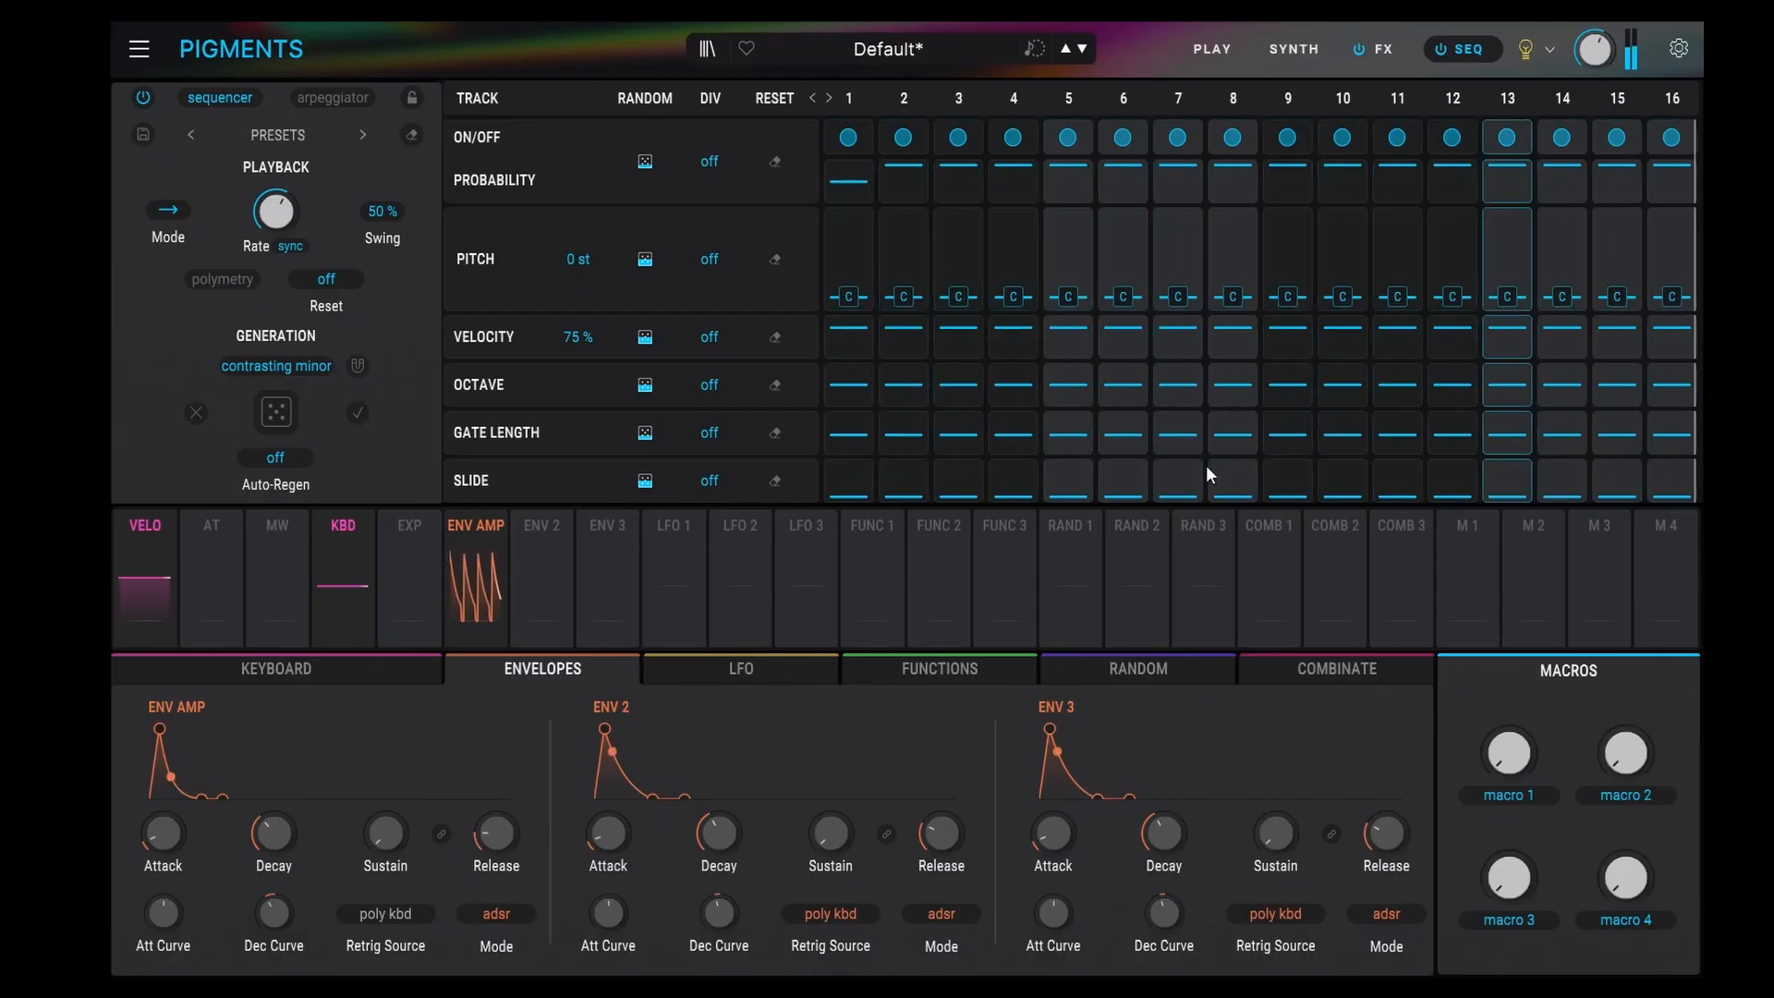
pyautogui.moveTo(1302, 189); pyautogui.dragTo(1291, 192)
pyautogui.moveTo(1302, 192)
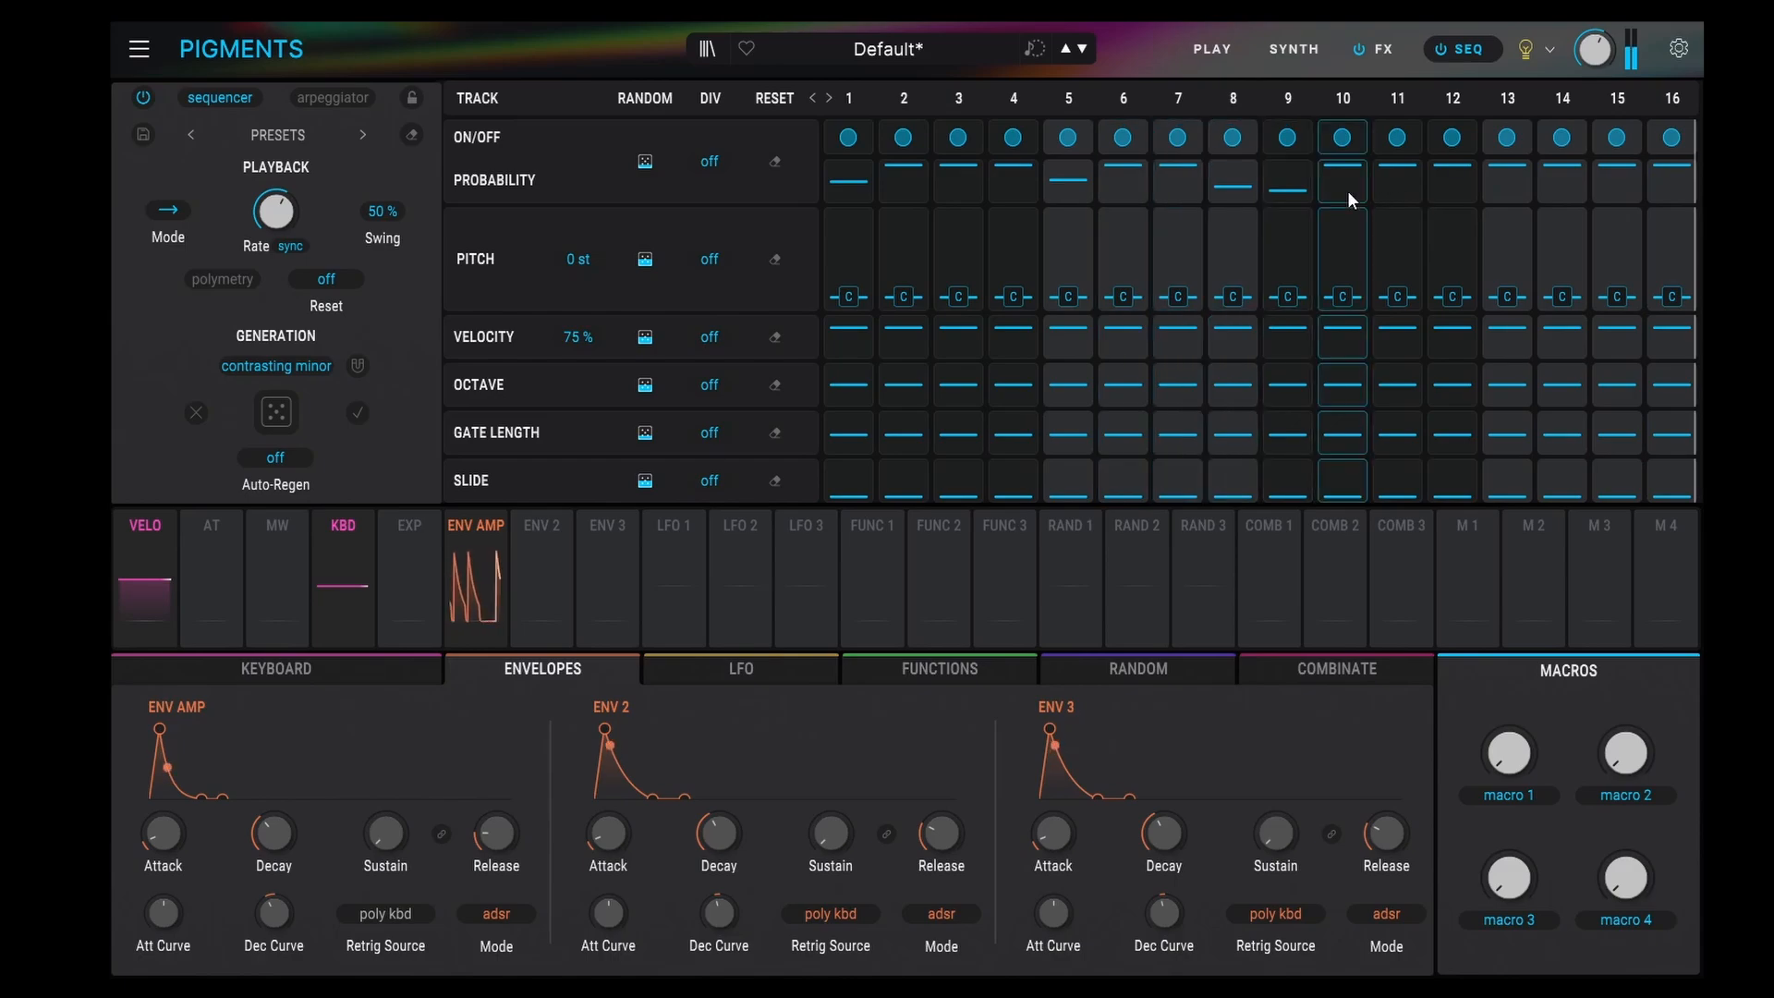
pyautogui.click(1465, 182)
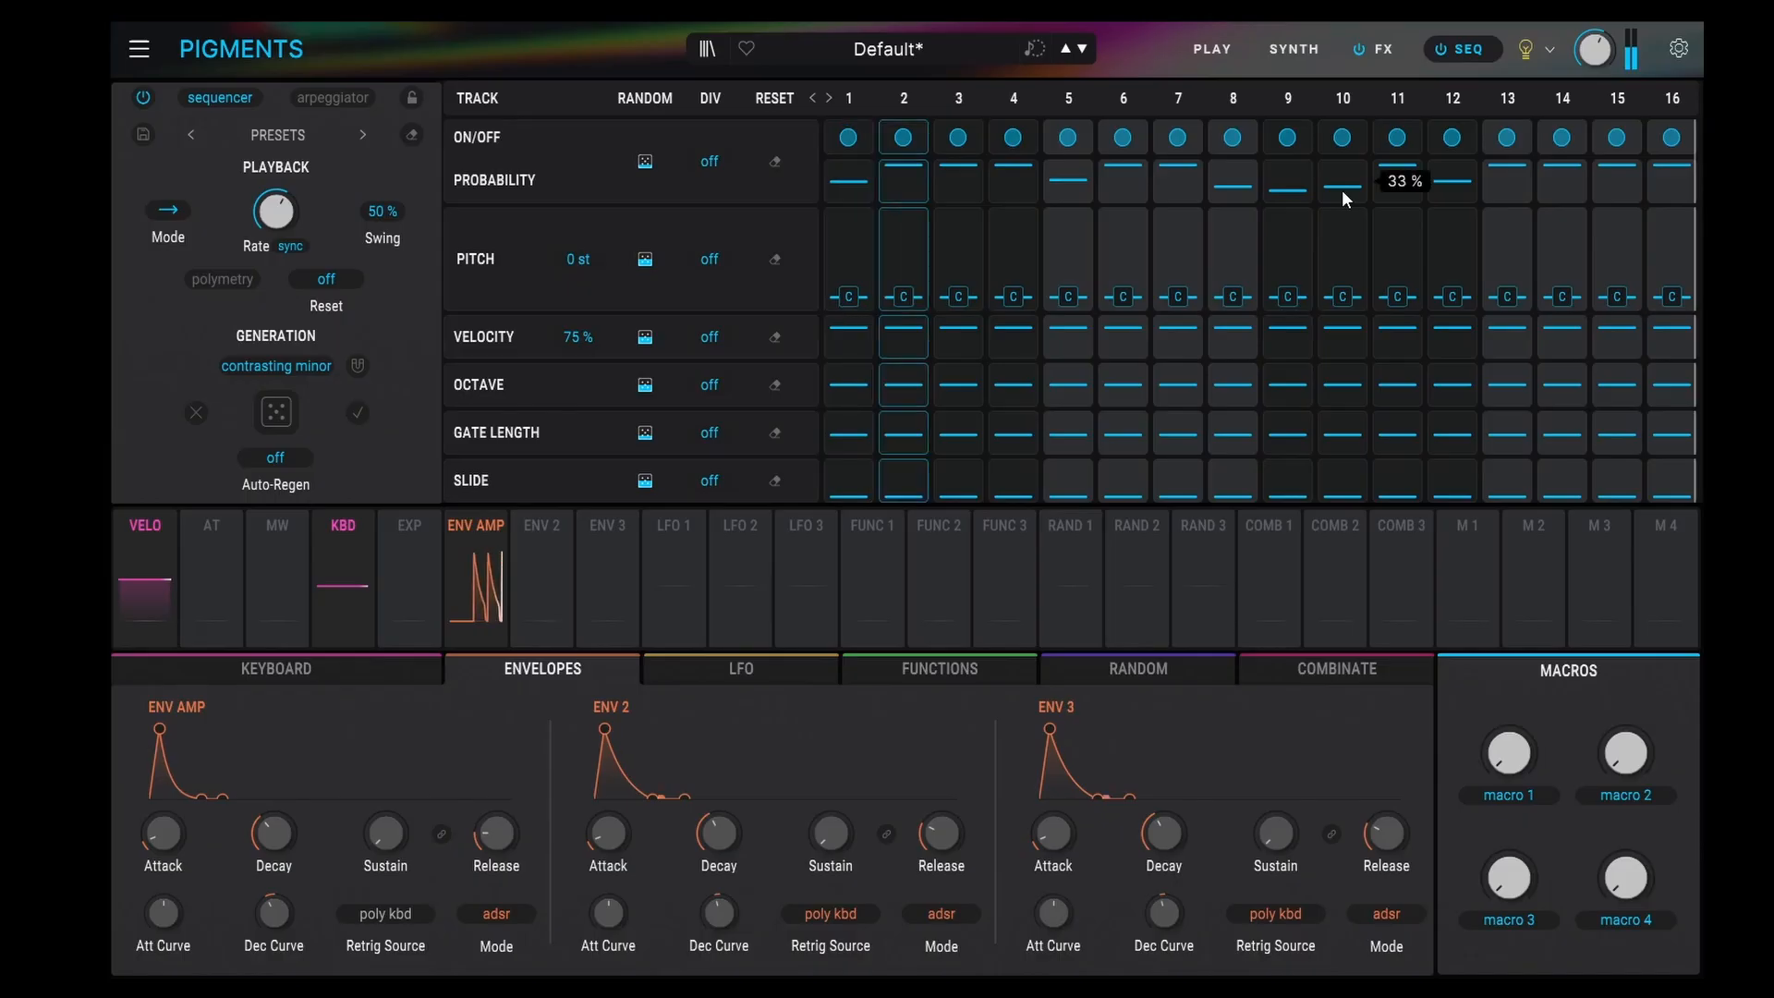
pyautogui.moveTo(1341, 187); pyautogui.dragTo(1356, 285)
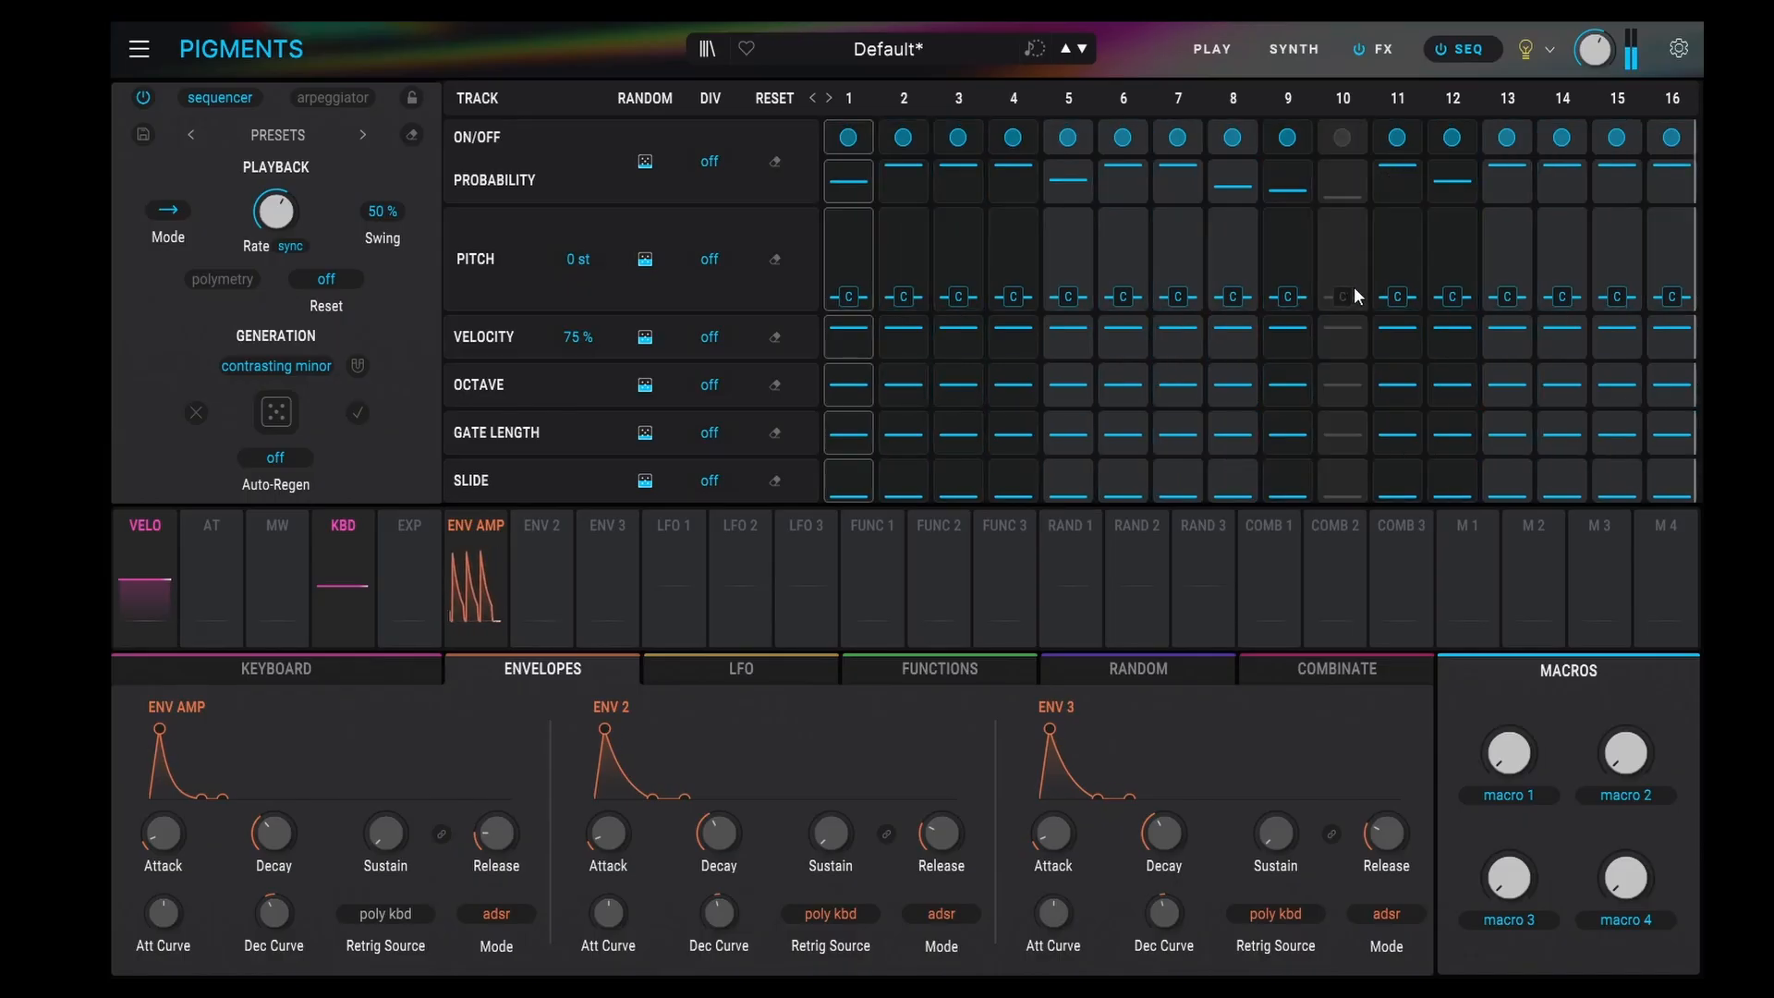
pyautogui.click(1341, 137)
pyautogui.moveTo(1343, 196)
pyautogui.mouseDown()
pyautogui.moveTo(1341, 181)
pyautogui.moveTo(1350, 209)
pyautogui.mouseUp()
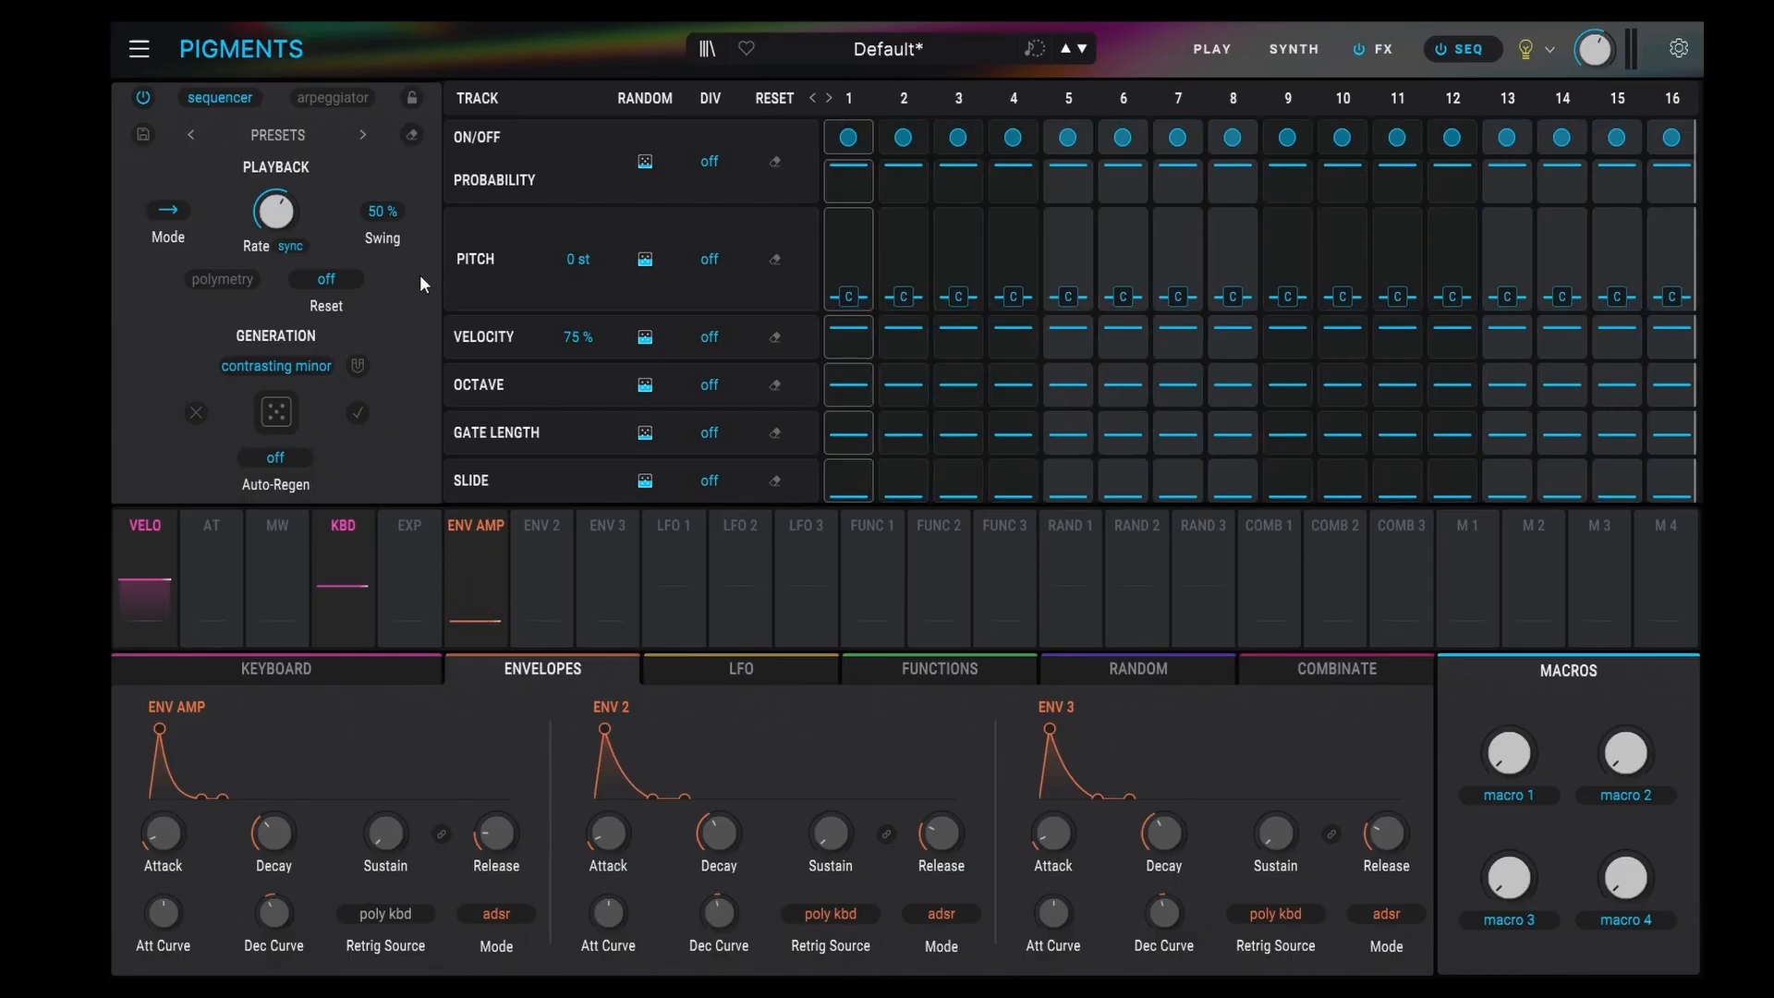
# - Draw a varied pitch pattern across all 16 steps of the Pitch track, and briefly switch to the arpeggiator and back to the sequencer
pyautogui.moveTo(848, 290)
pyautogui.mouseDown()
pyautogui.moveTo(849, 268)
pyautogui.moveTo(889, 285)
pyautogui.moveTo(1120, 214)
pyautogui.moveTo(1243, 277)
pyautogui.moveTo(1443, 245)
pyautogui.moveTo(1570, 274)
pyautogui.moveTo(1654, 261)
pyautogui.moveTo(1587, 274)
pyautogui.mouseUp()
pyautogui.moveTo(850, 274); pyautogui.dragTo(863, 286)
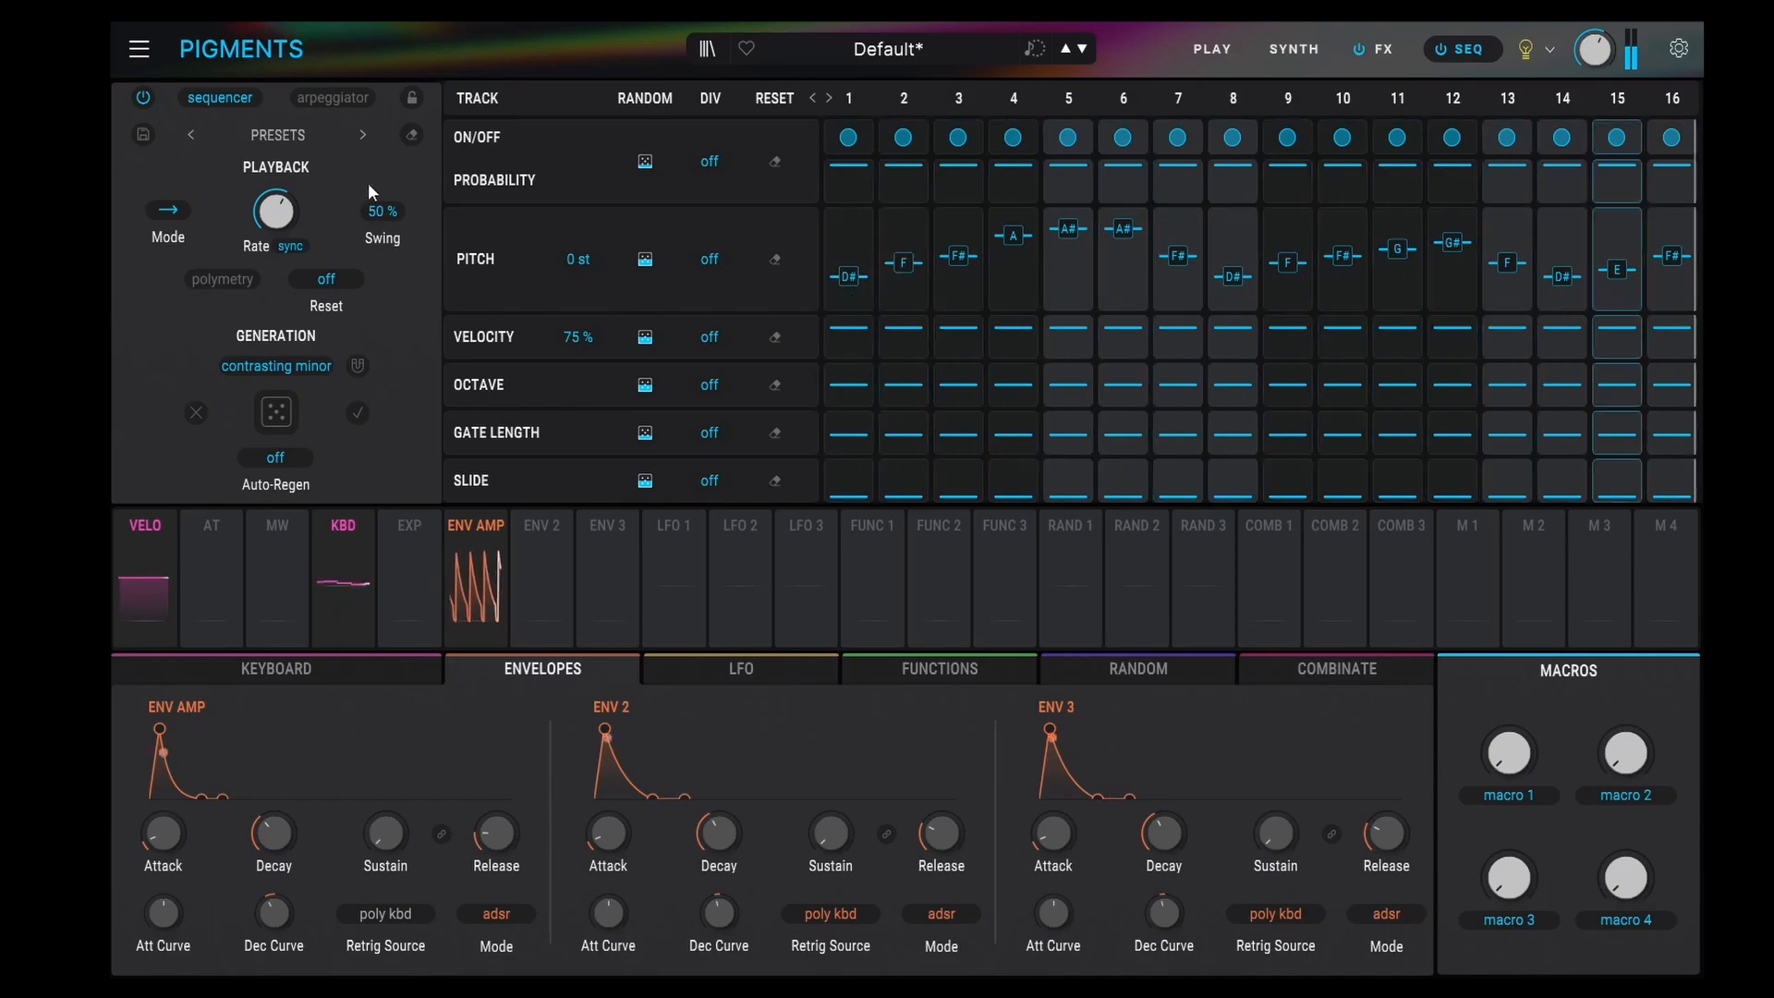
pyautogui.click(331, 96)
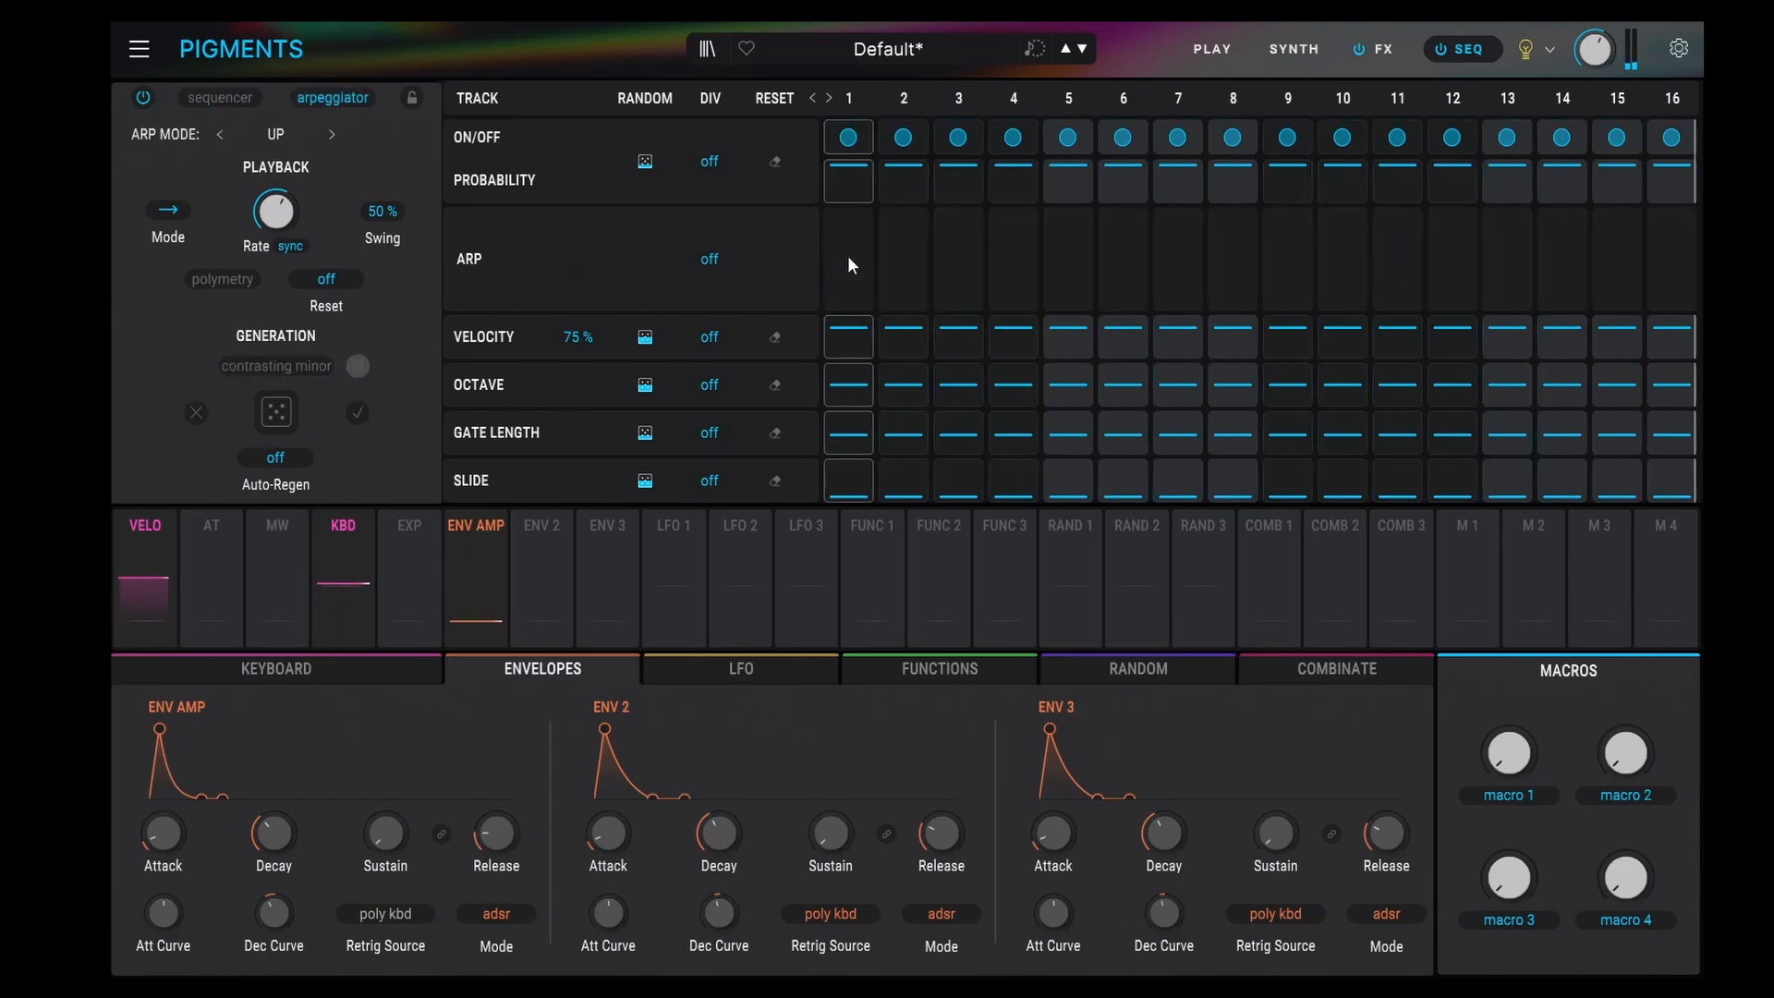
pyautogui.click(220, 97)
# - Set step 1's pitch to C and quantize the sequence's pitches to the Natural Minor scale
pyautogui.moveTo(851, 275); pyautogui.dragTo(852, 270)
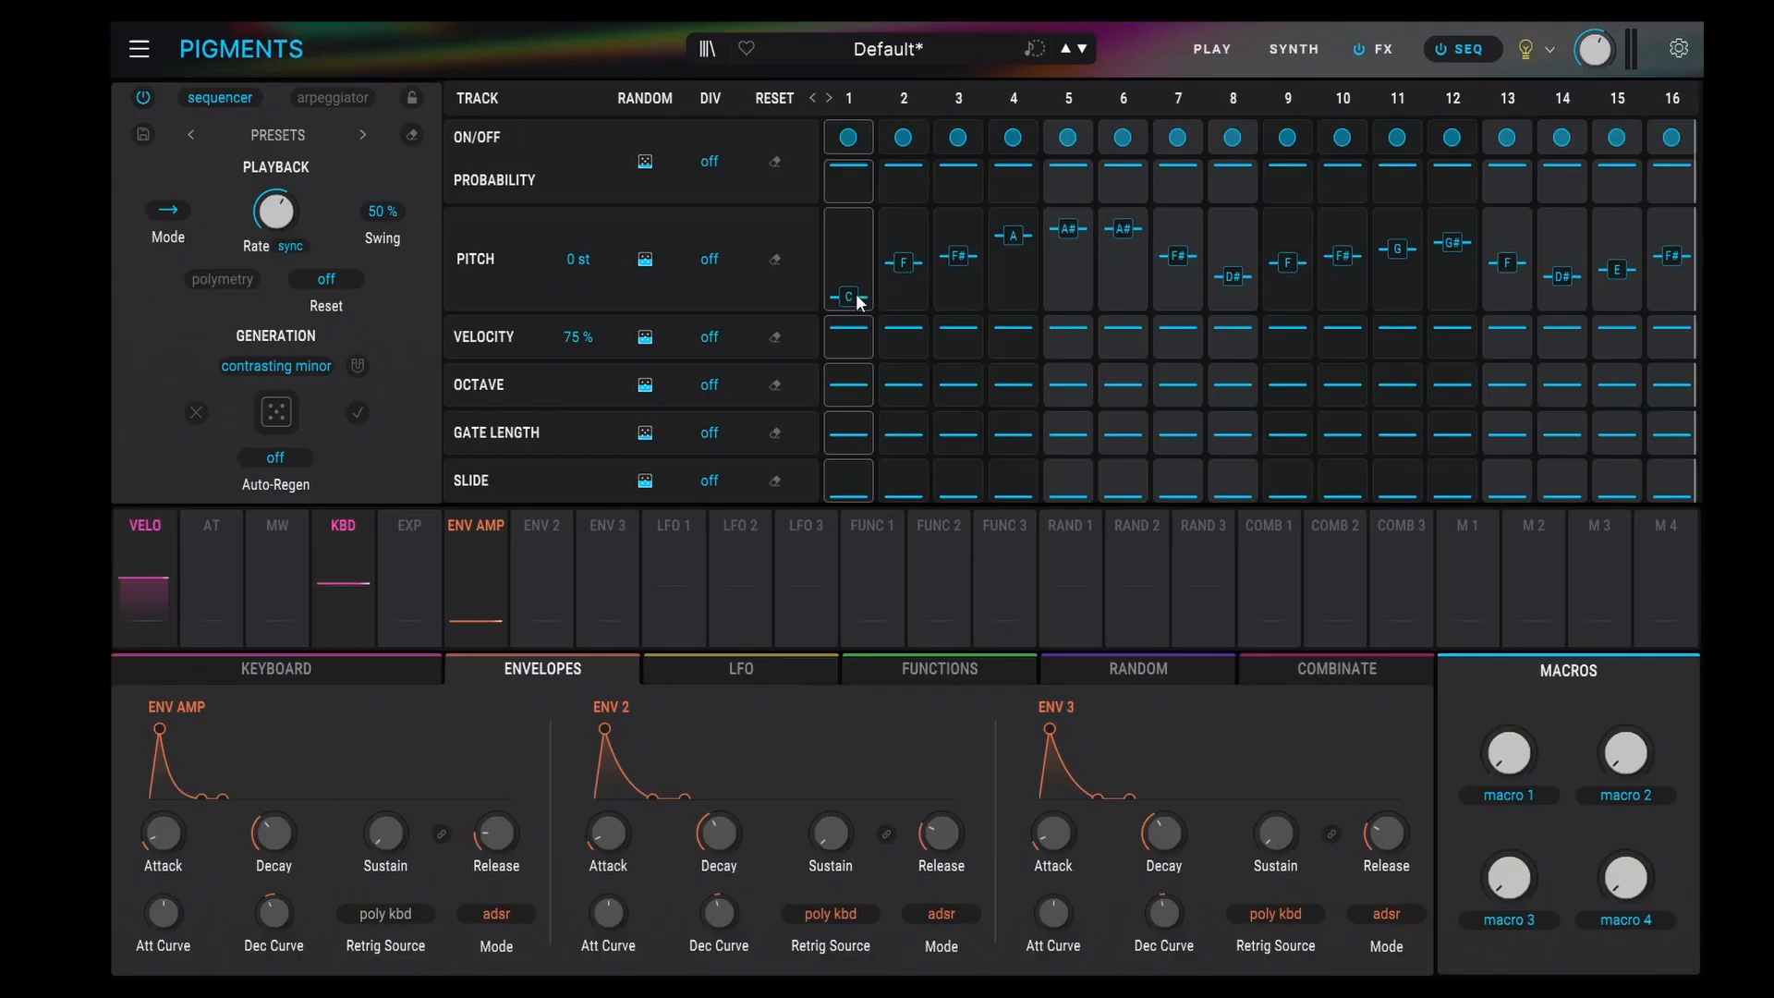
pyautogui.moveTo(856, 292); pyautogui.dragTo(862, 283)
pyautogui.click(287, 367)
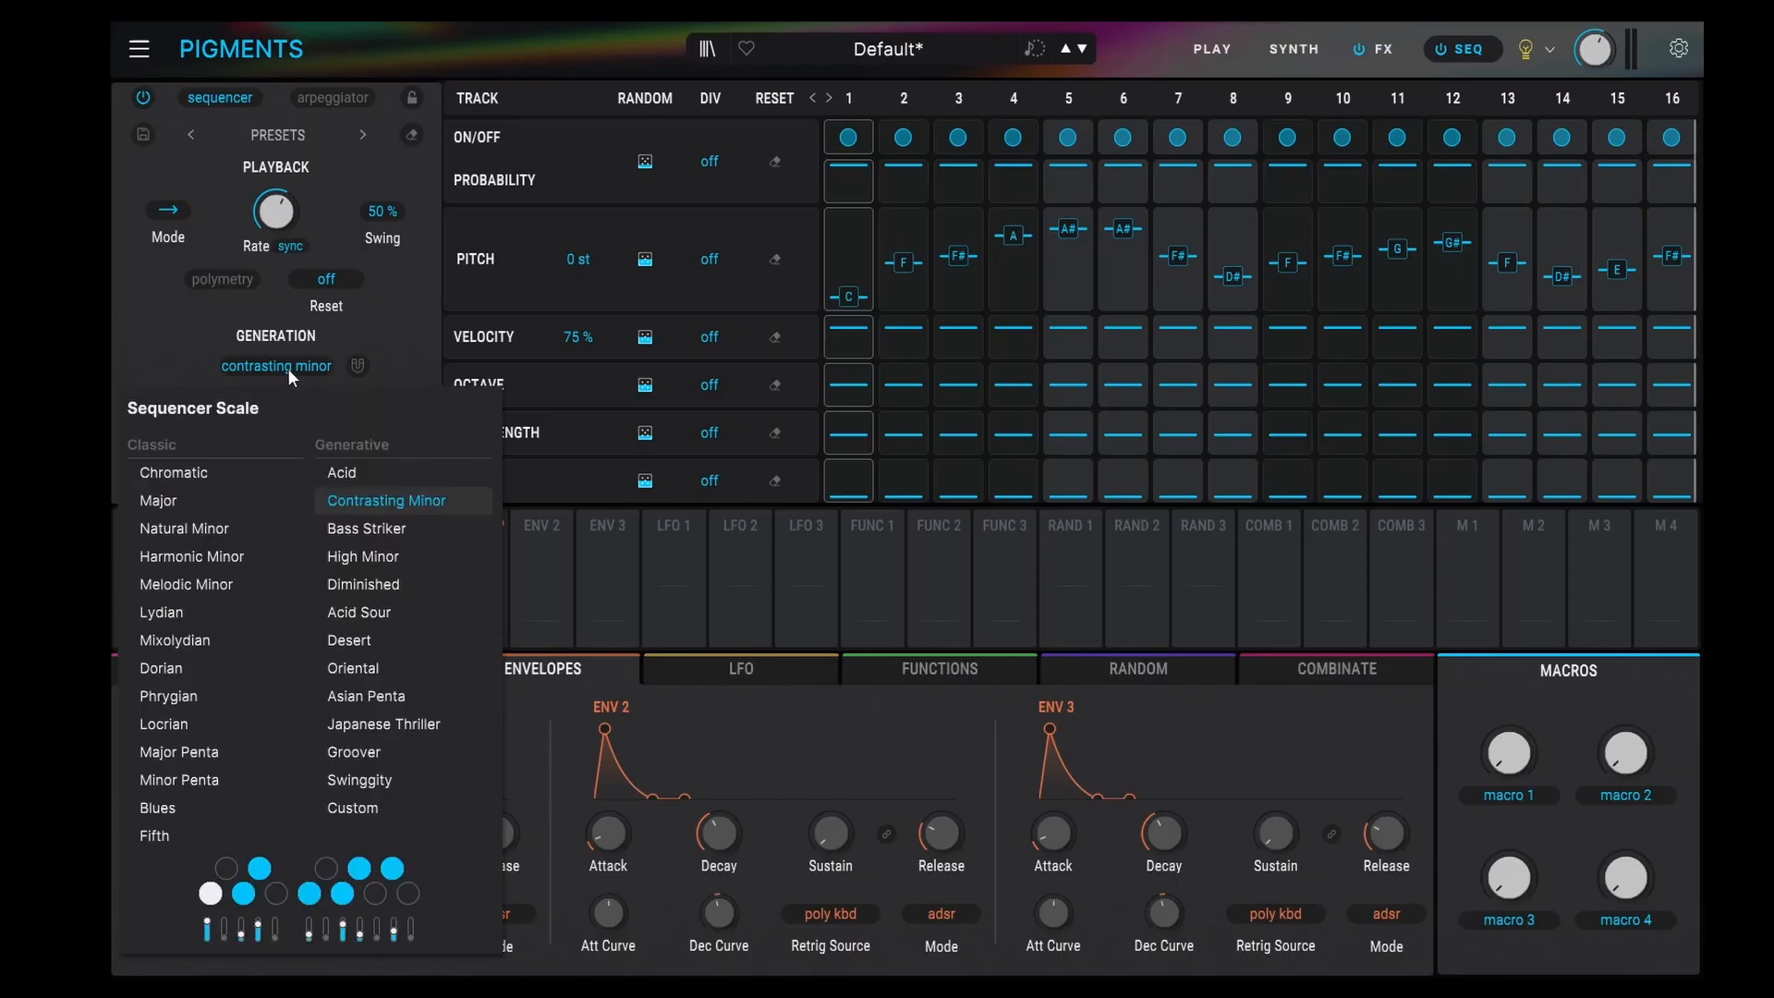
pyautogui.click(192, 534)
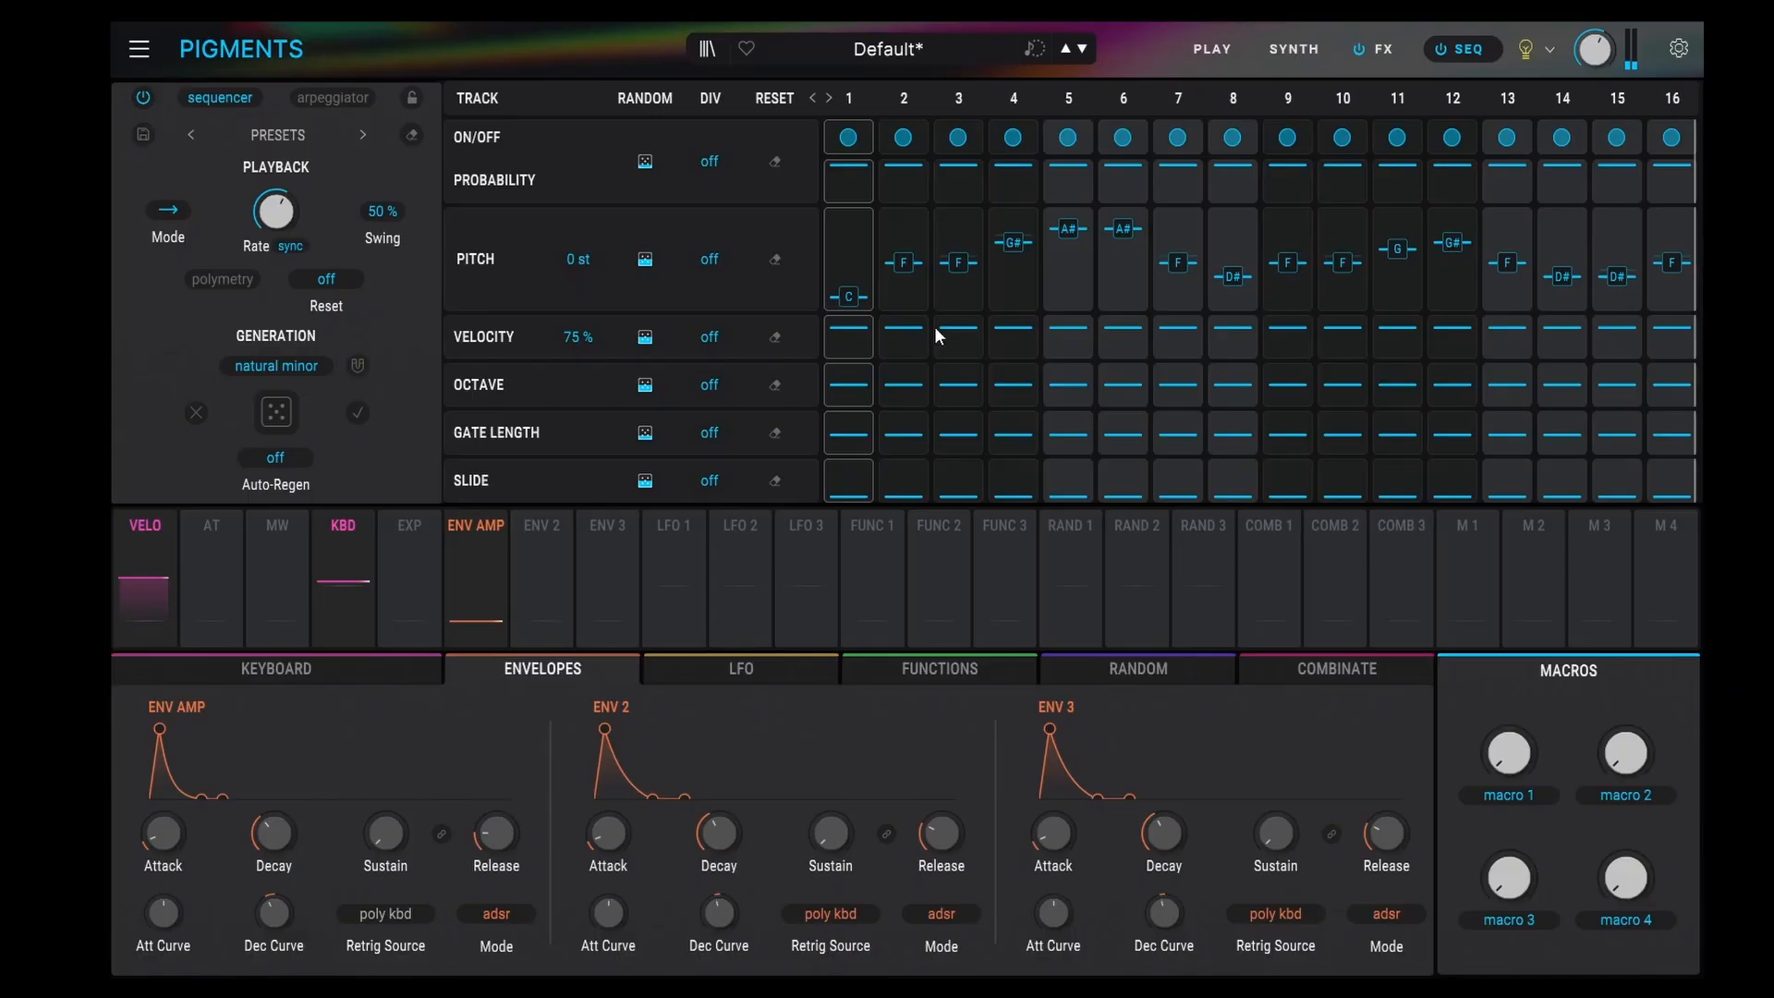
# - Draw a new free pitch pattern across all 16 steps and snap the pitches to the Lydian scale
pyautogui.moveTo(848, 301)
pyautogui.mouseDown()
pyautogui.moveTo(908, 230)
pyautogui.moveTo(1280, 228)
pyautogui.moveTo(1576, 258)
pyautogui.moveTo(1640, 284)
pyautogui.moveTo(1655, 236)
pyautogui.mouseUp()
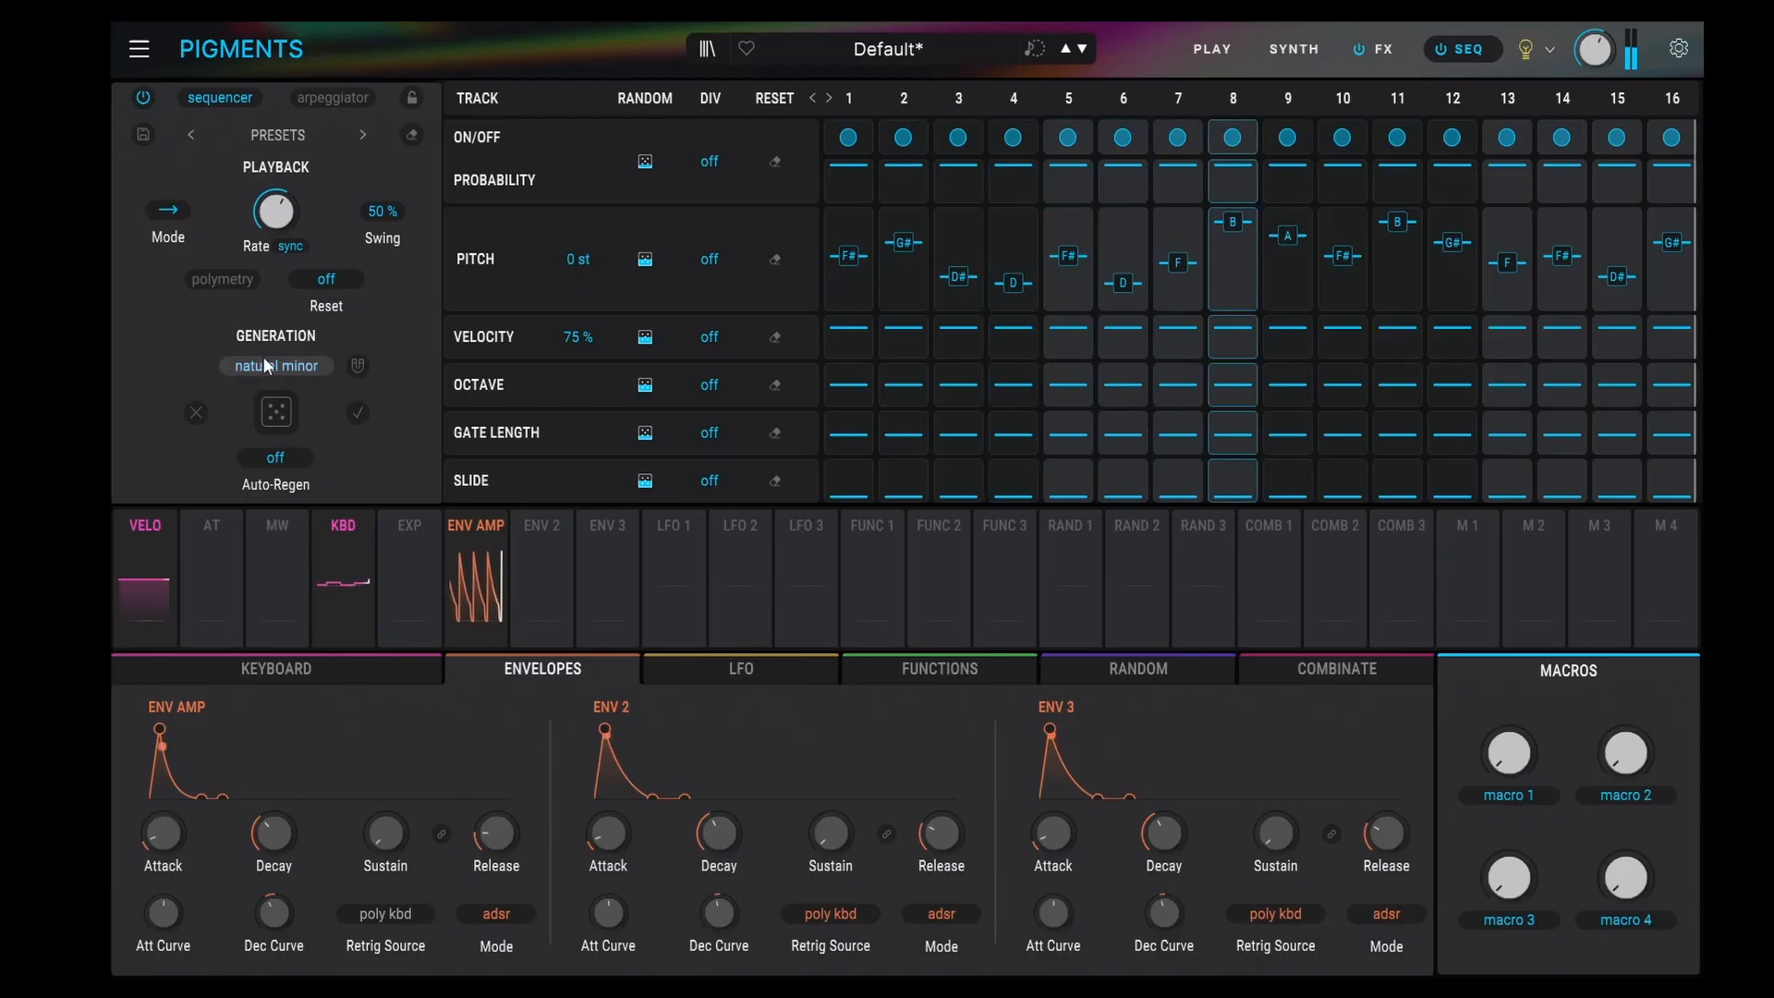
pyautogui.click(358, 366)
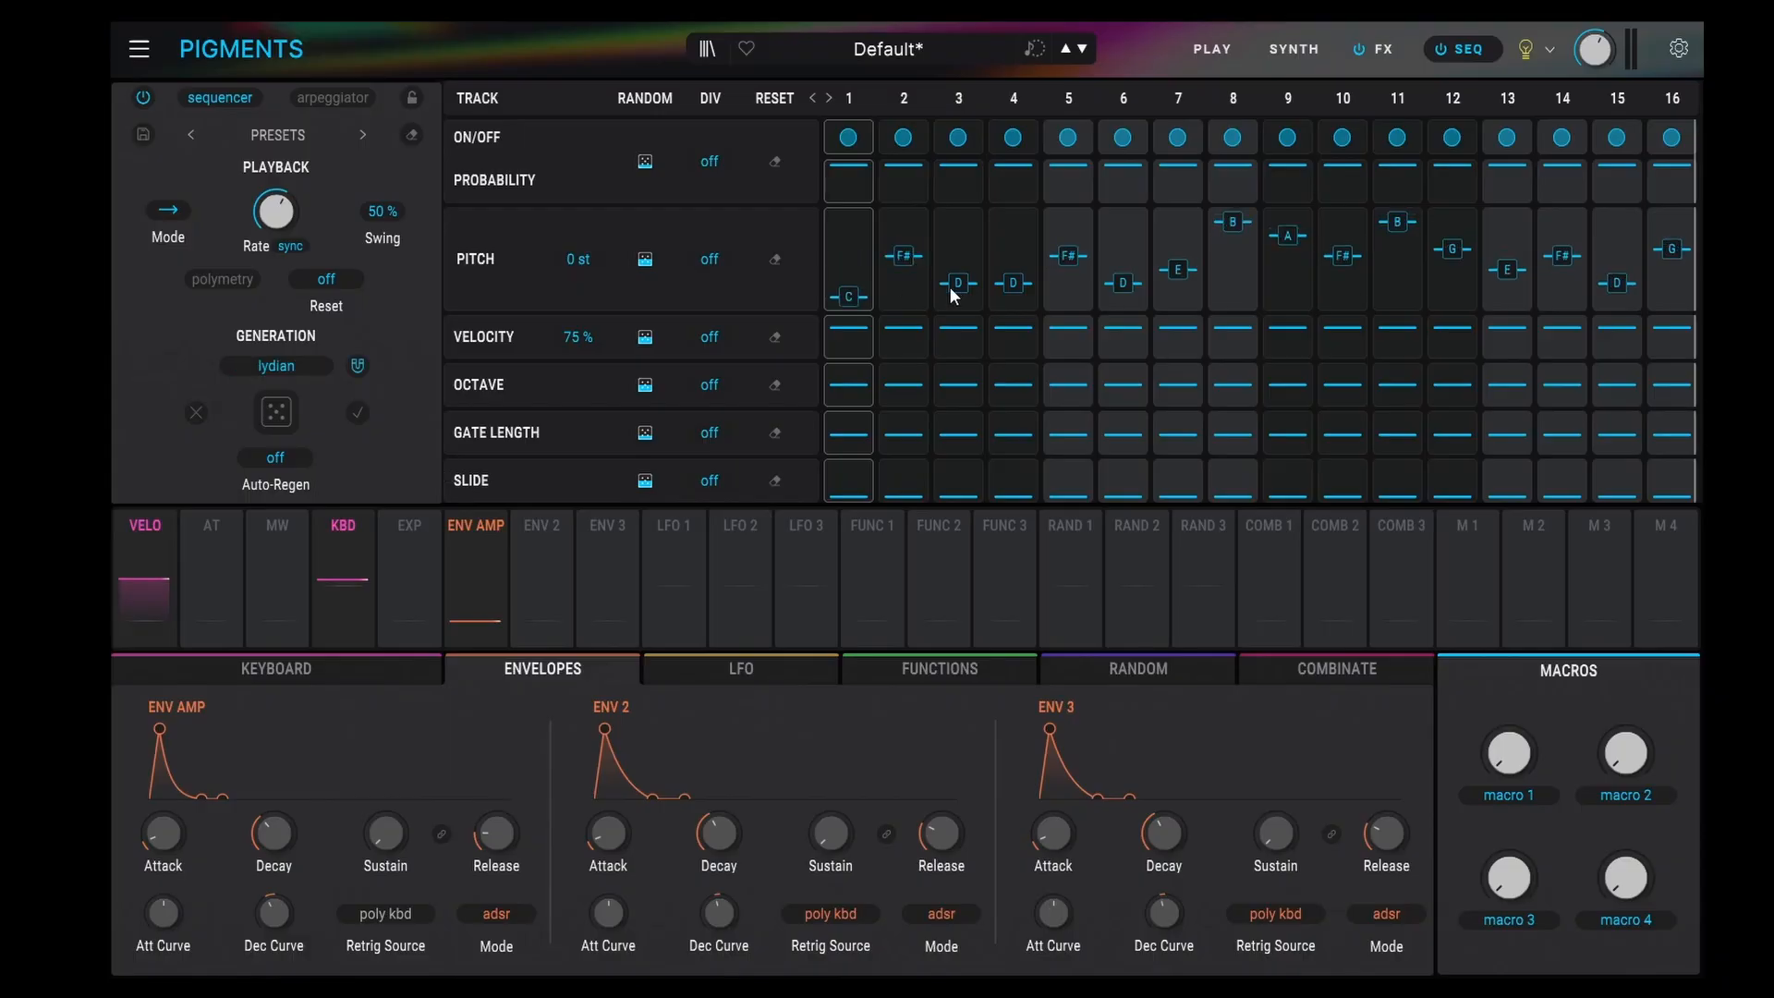
# - Set step 1's pitch to D, and shift all pitches of the sequence up by one semitone
pyautogui.moveTo(856, 294)
pyautogui.moveTo(849, 290)
pyautogui.mouseDown()
pyautogui.moveTo(857, 251)
pyautogui.moveTo(872, 292)
pyautogui.moveTo(861, 275)
pyautogui.mouseUp()
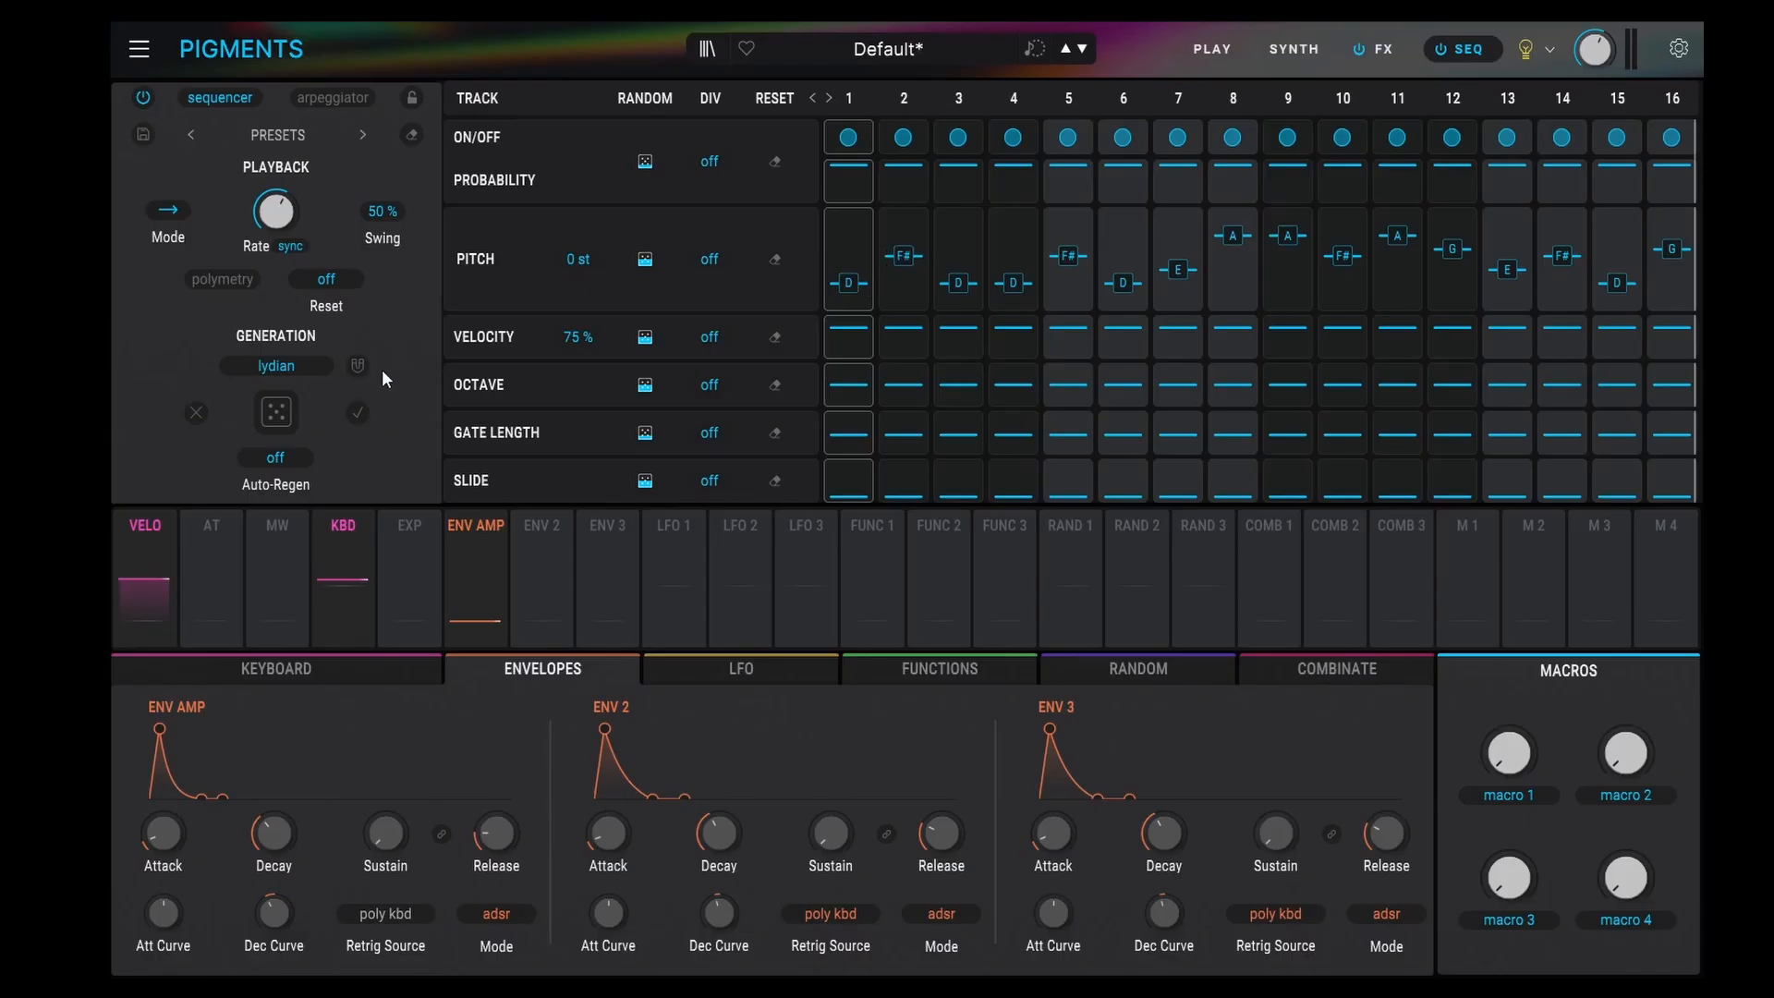
pyautogui.moveTo(850, 285)
pyautogui.moveTo(851, 284); pyautogui.dragTo(890, 285)
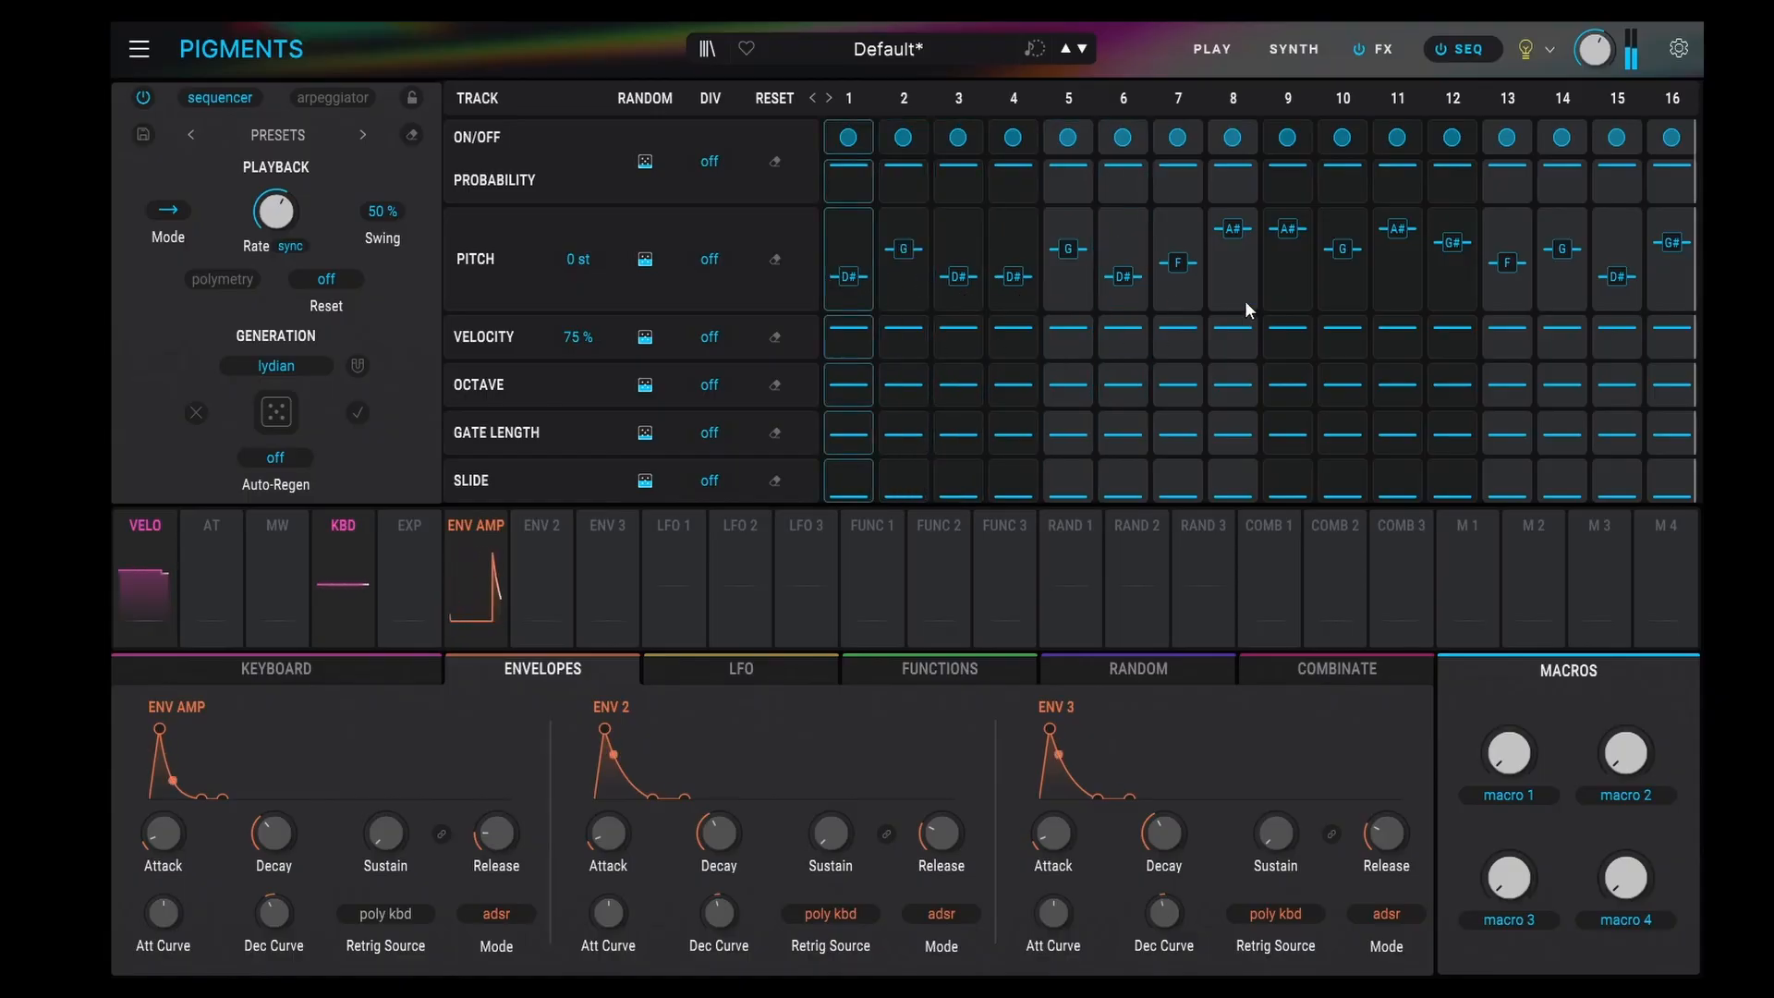
# - Switch off the keyboard's Hold and reset the Pitch track
pyautogui.click(337, 670)
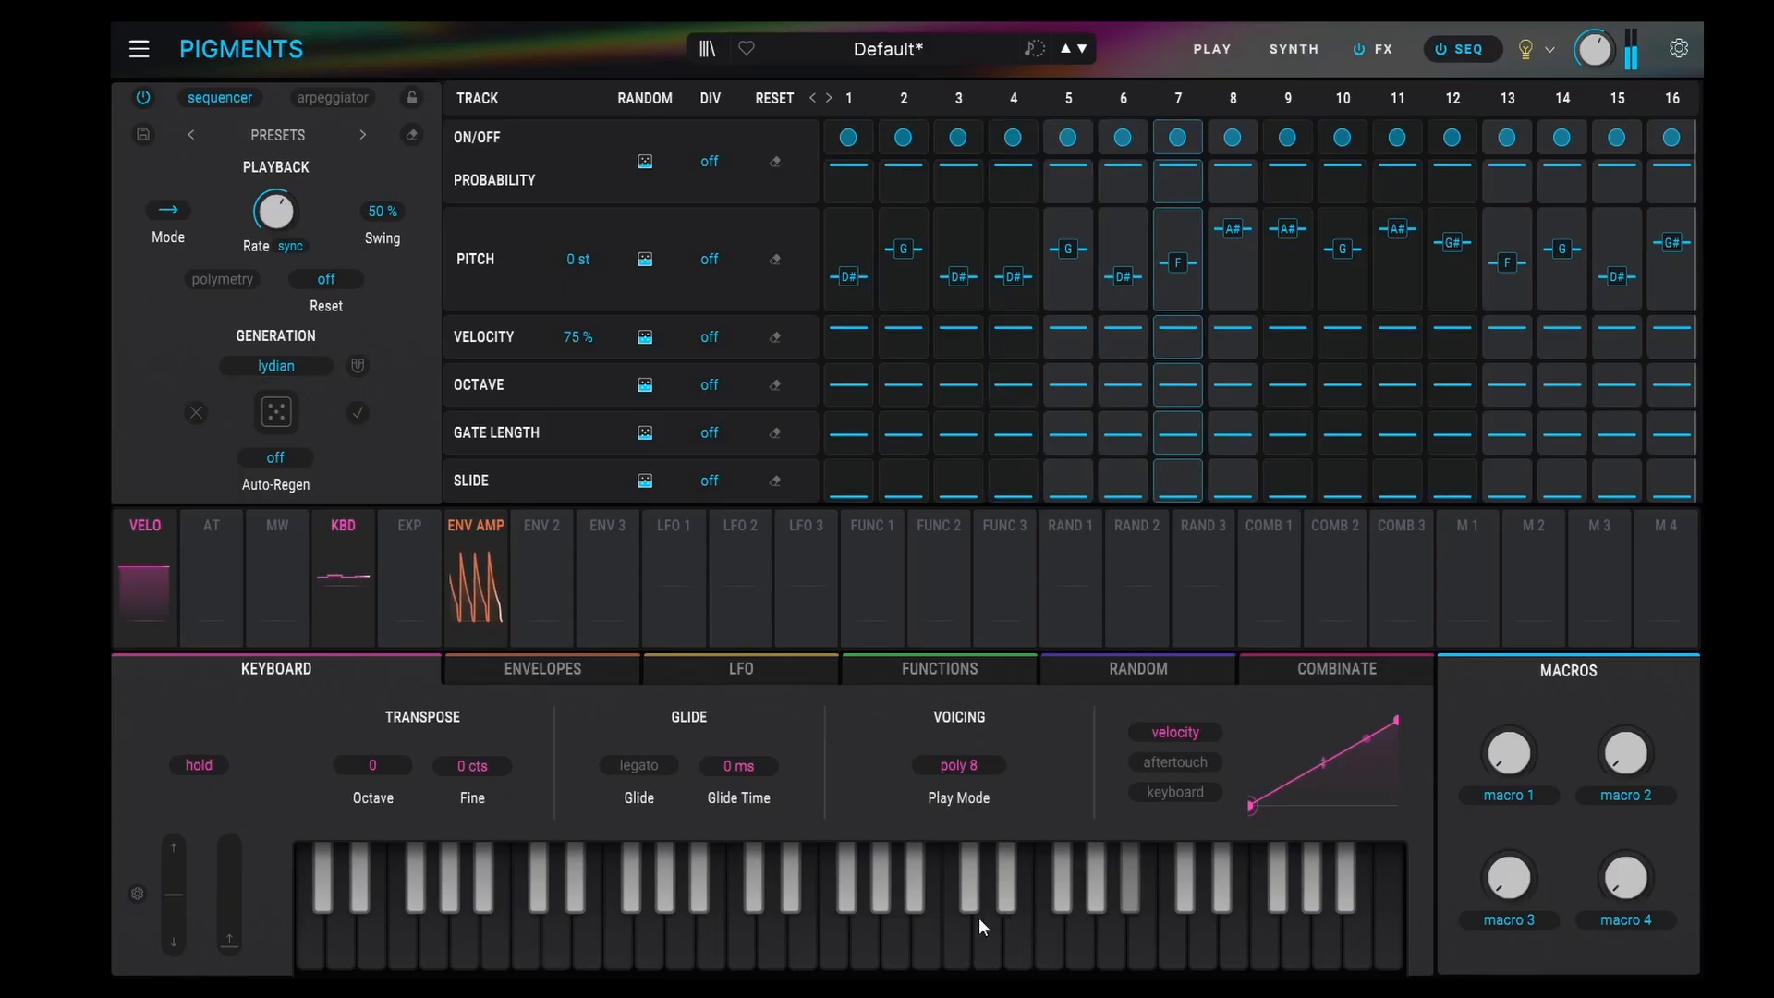
pyautogui.click(199, 764)
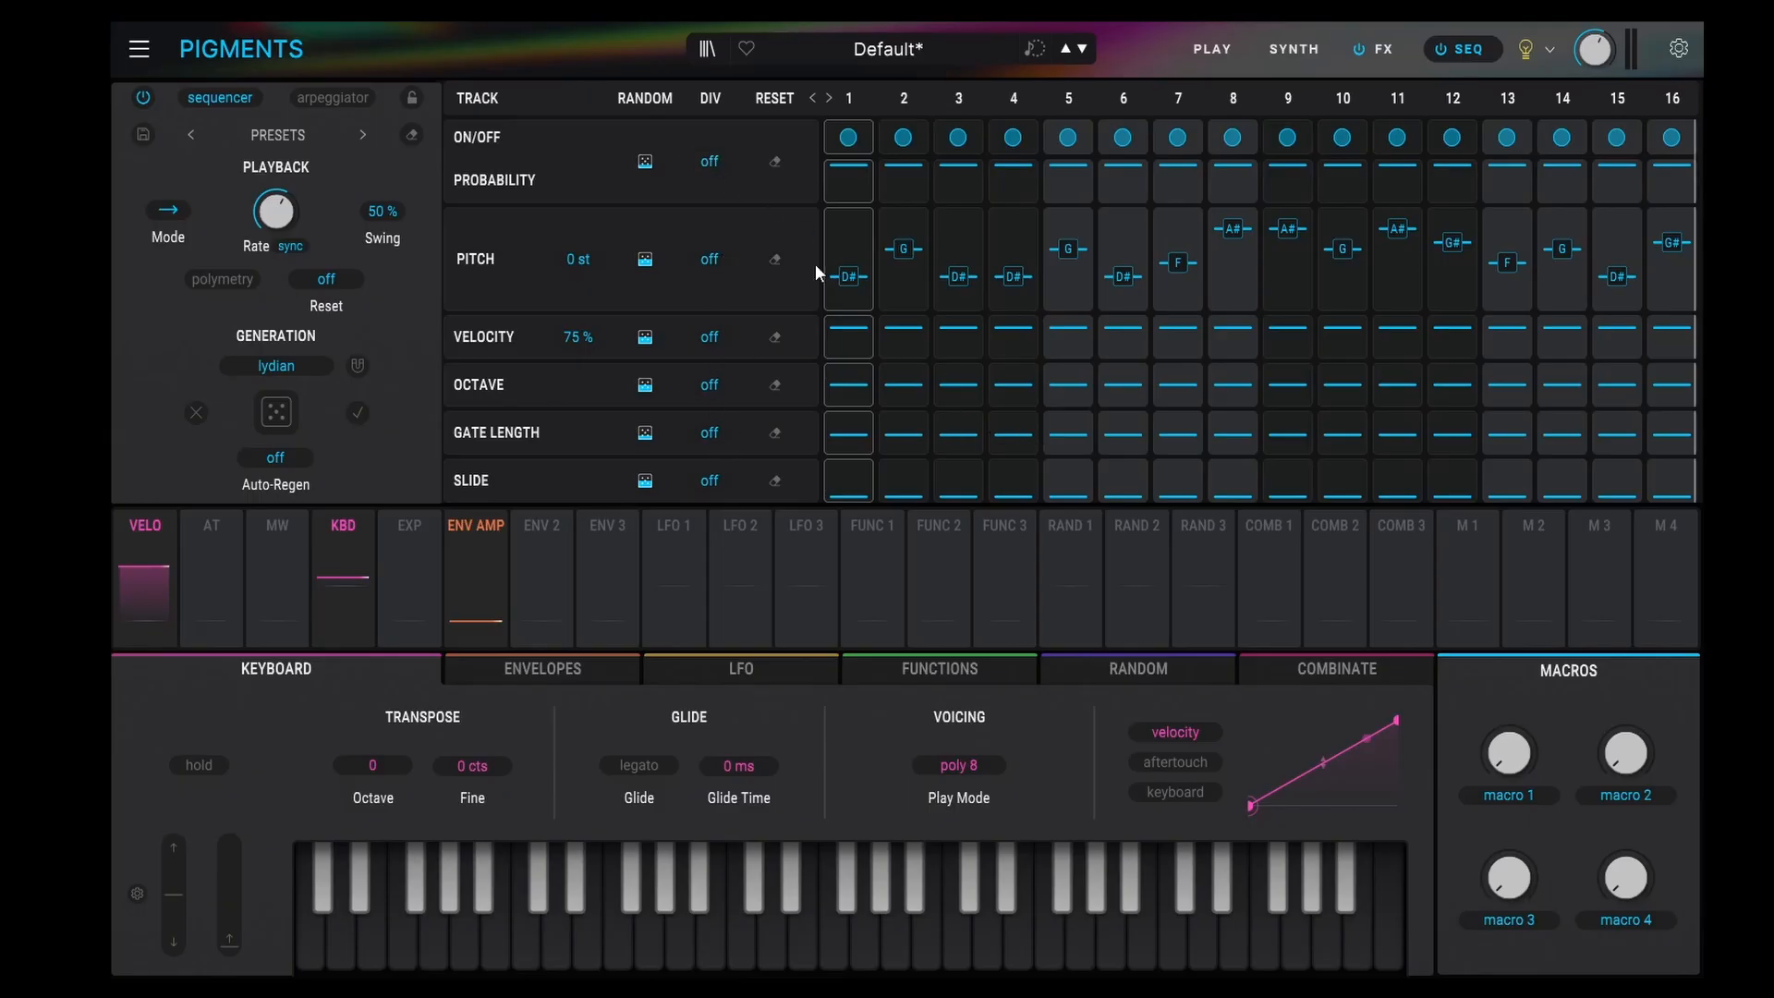
pyautogui.click(775, 260)
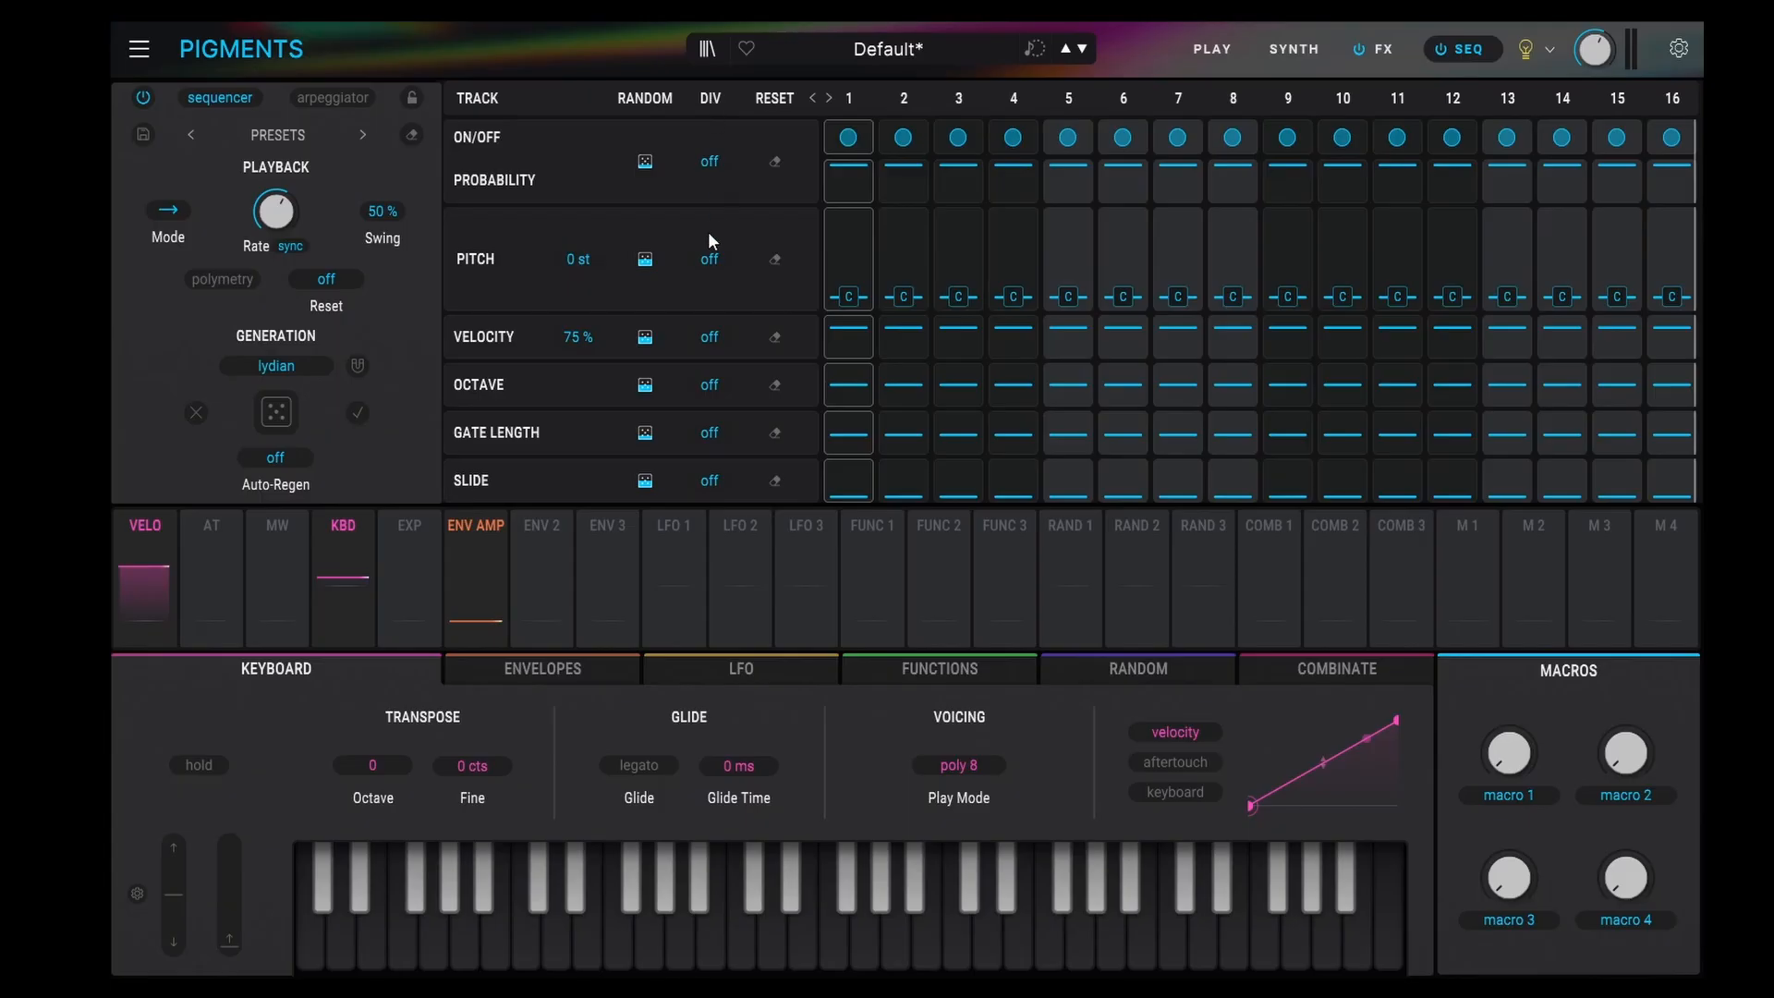
# - Draw a fresh pitch pattern across all 16 steps and quantize it to the Lydian scale
pyautogui.click(708, 162)
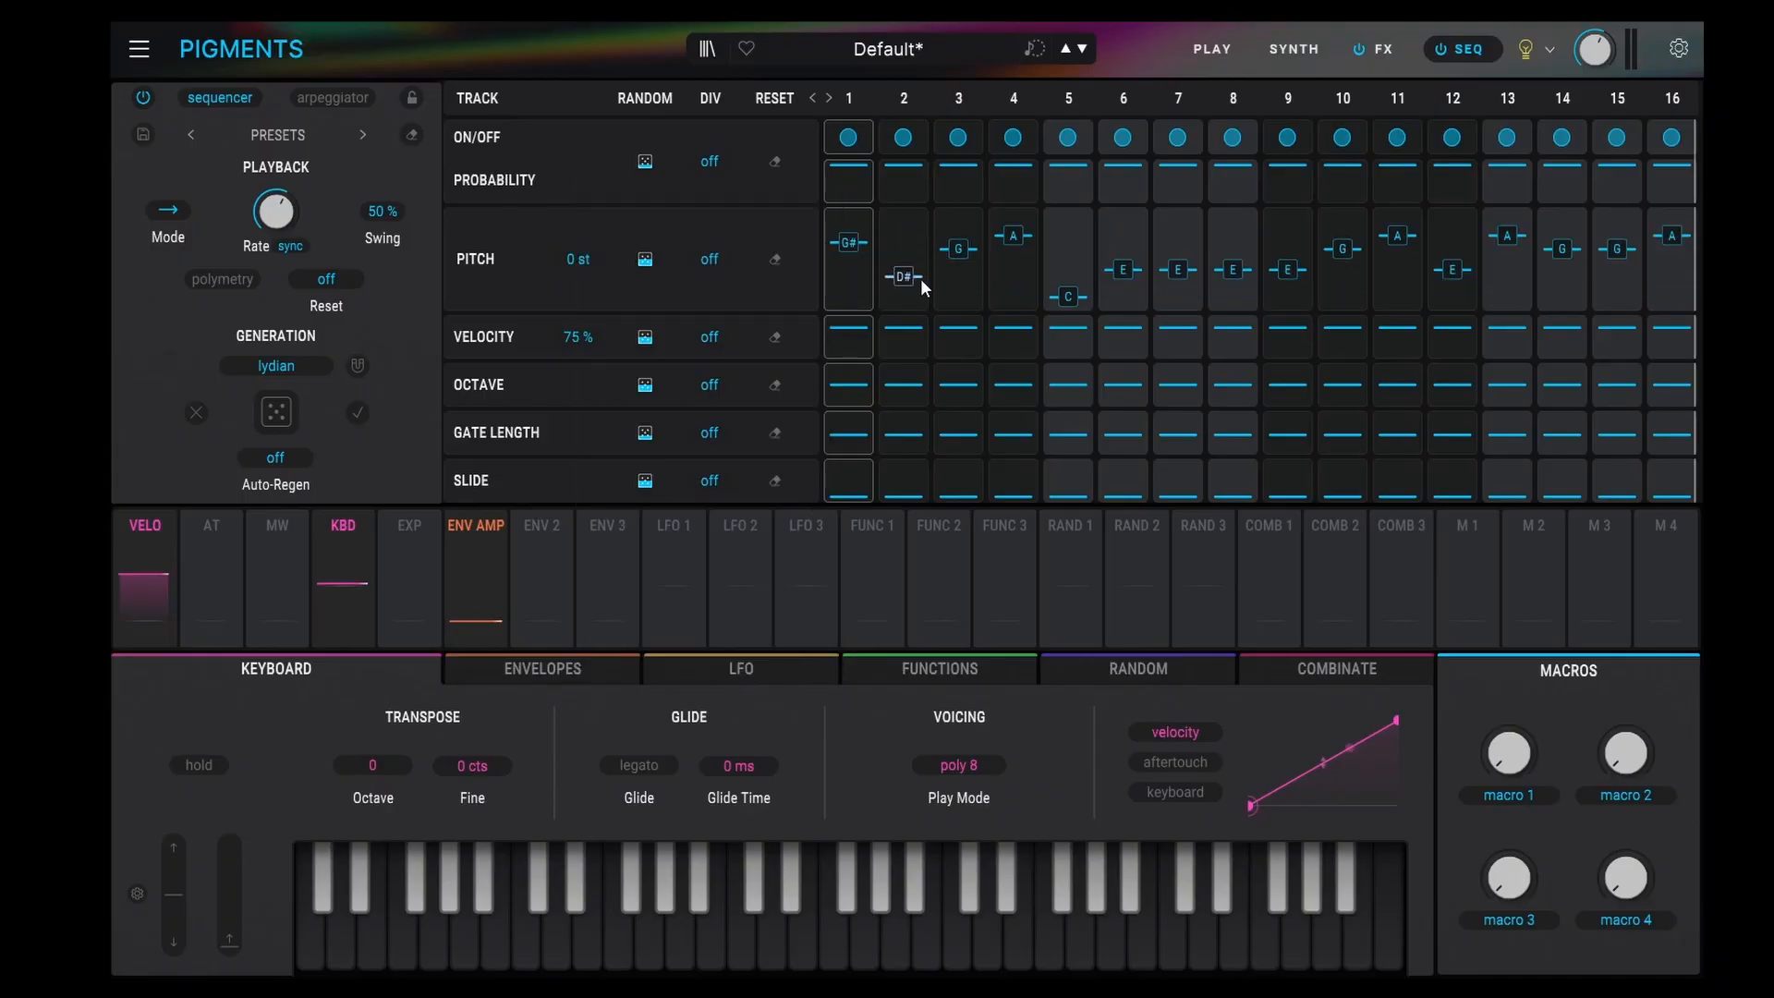
pyautogui.moveTo(920, 279)
pyautogui.mouseDown()
pyautogui.moveTo(1265, 240)
pyautogui.moveTo(1461, 277)
pyautogui.moveTo(1653, 237)
pyautogui.mouseUp()
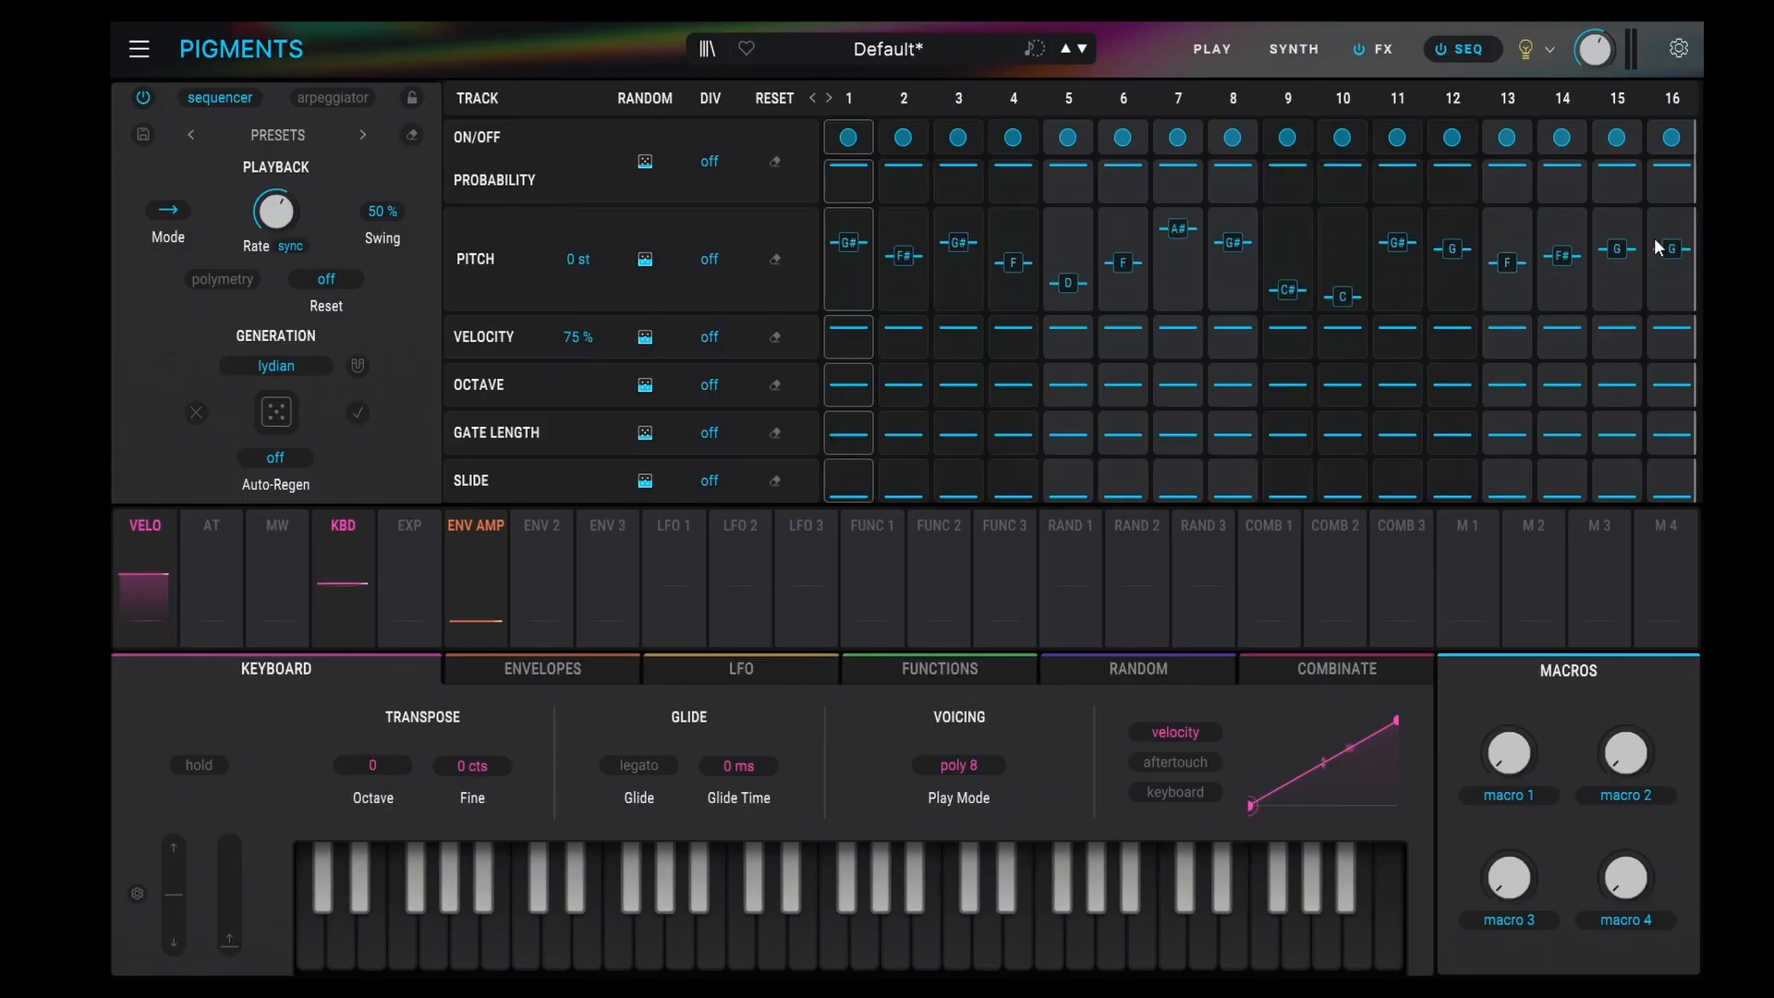
pyautogui.click(358, 366)
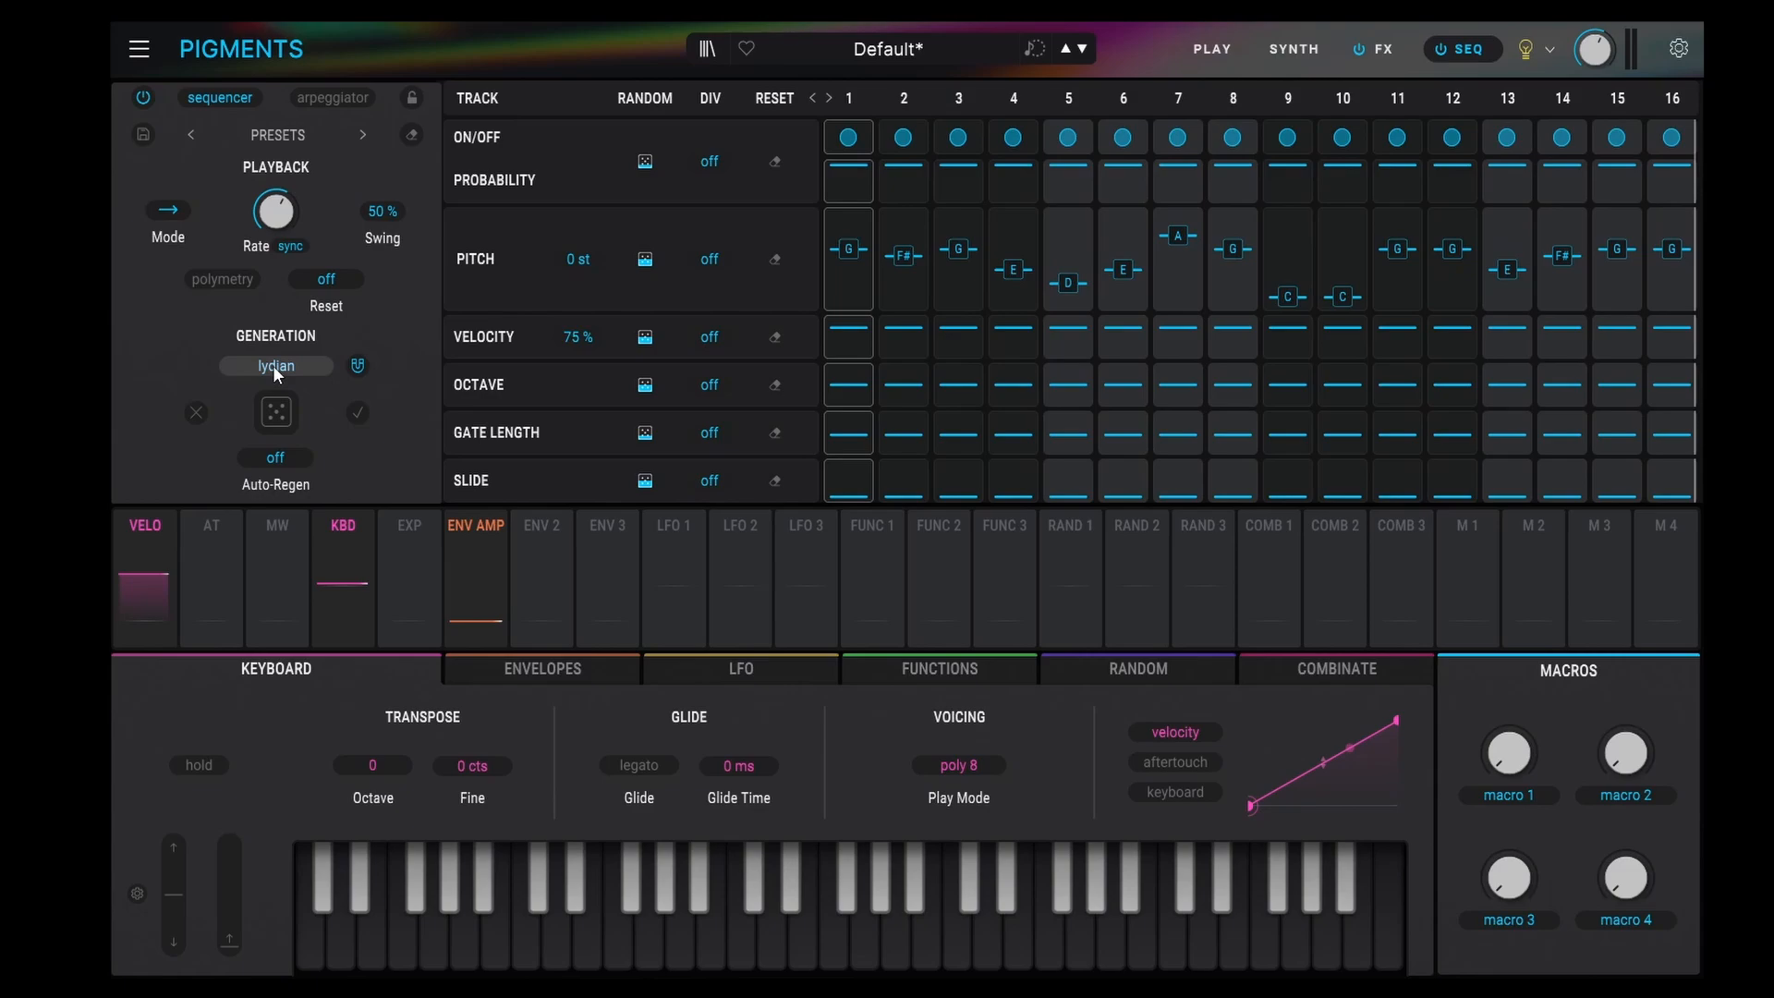
# - Try the Pitch track's rate divider at /2 and /4 with slower and faster playback rates, and return the divider to Off
pyautogui.click(728, 260)
pyautogui.click(629, 357)
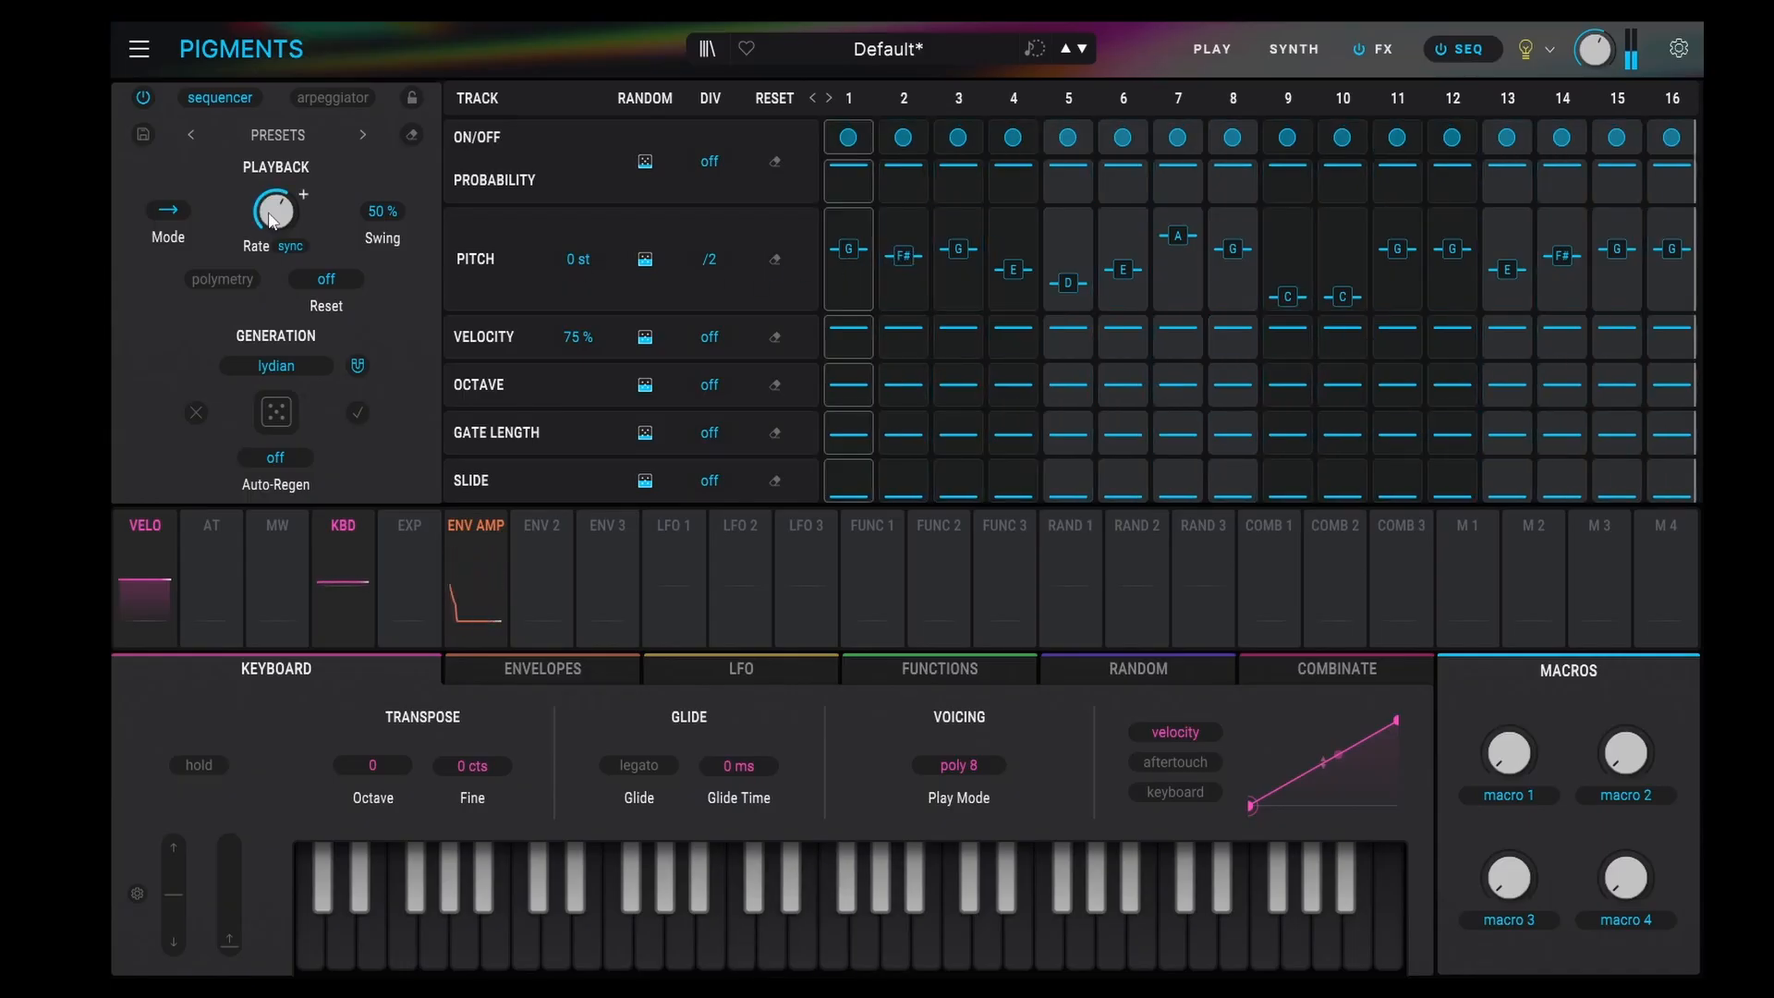
pyautogui.moveTo(273, 220); pyautogui.dragTo(273, 242)
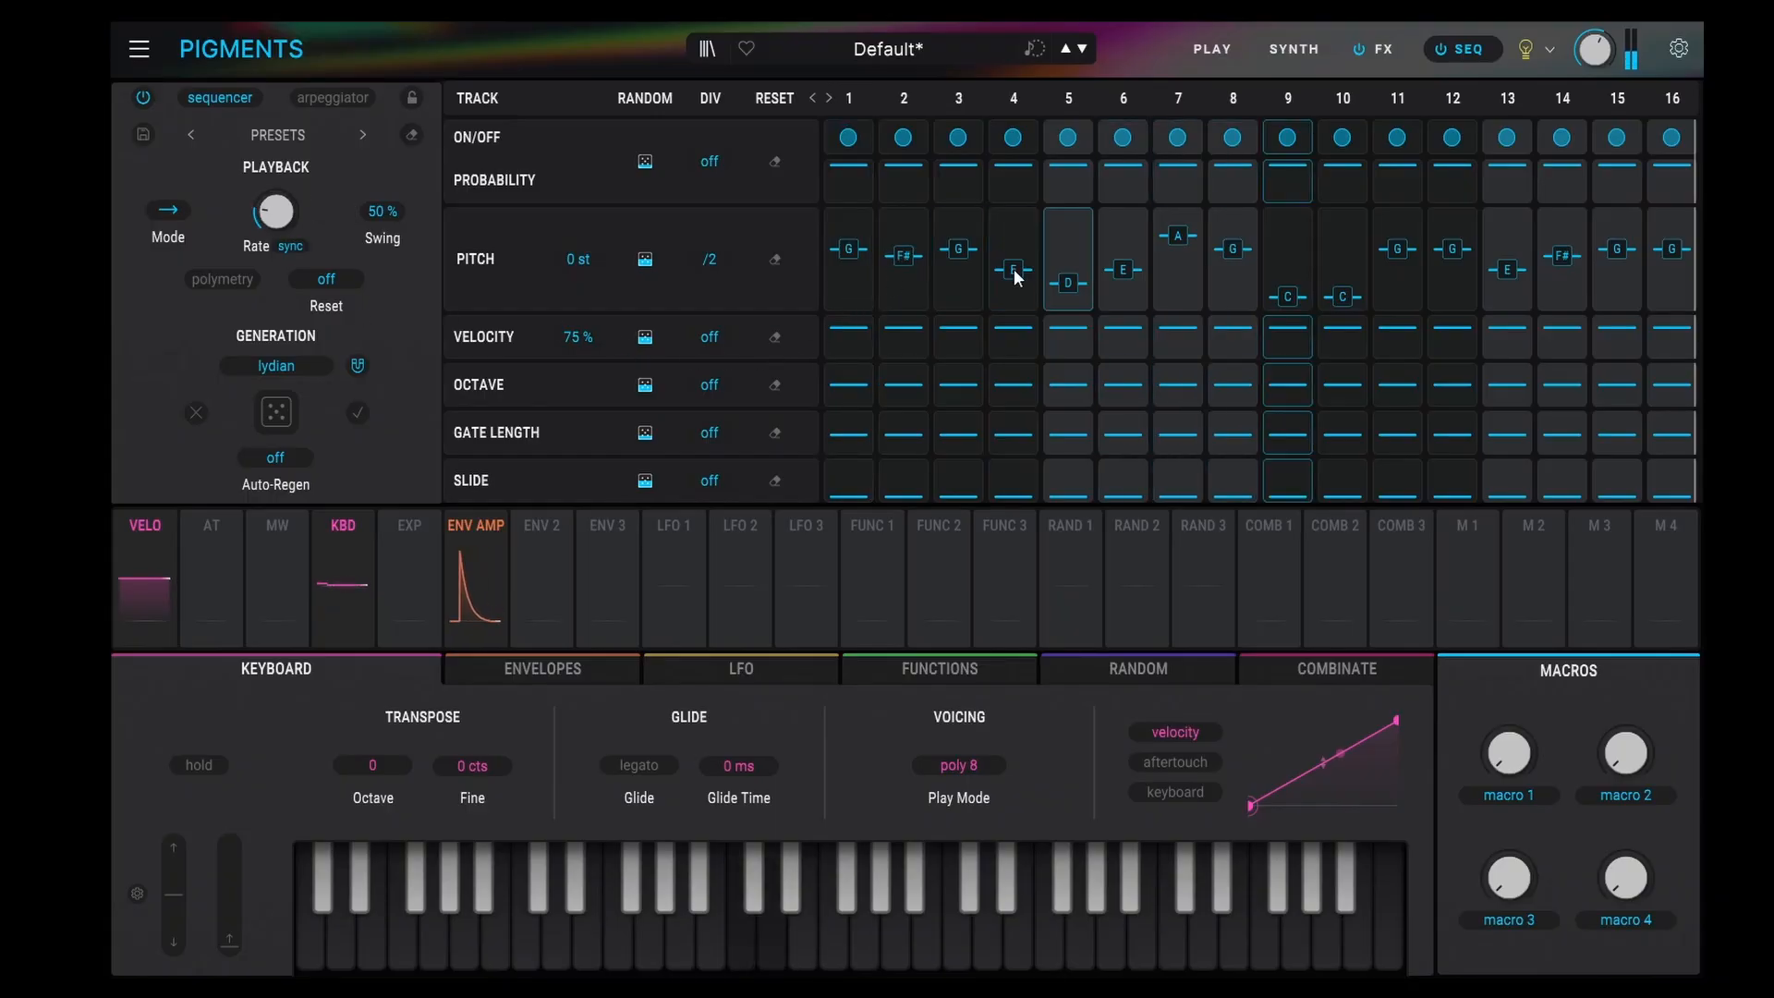
pyautogui.click(710, 259)
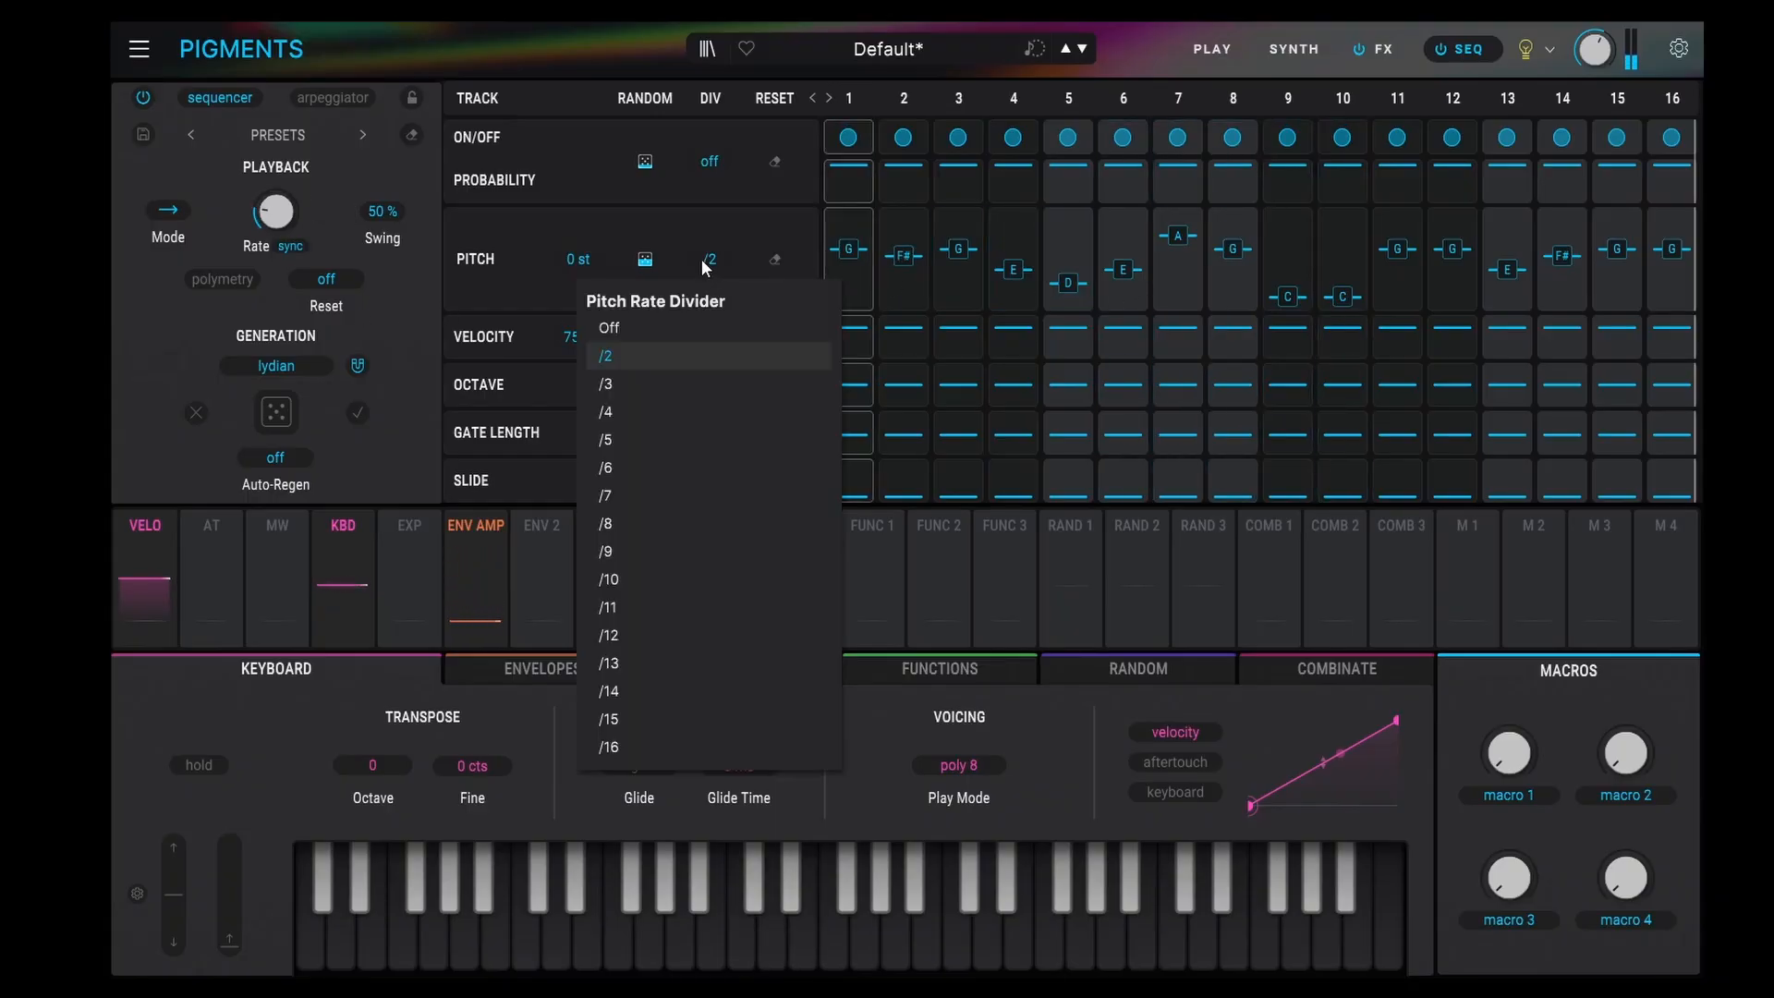
pyautogui.click(618, 411)
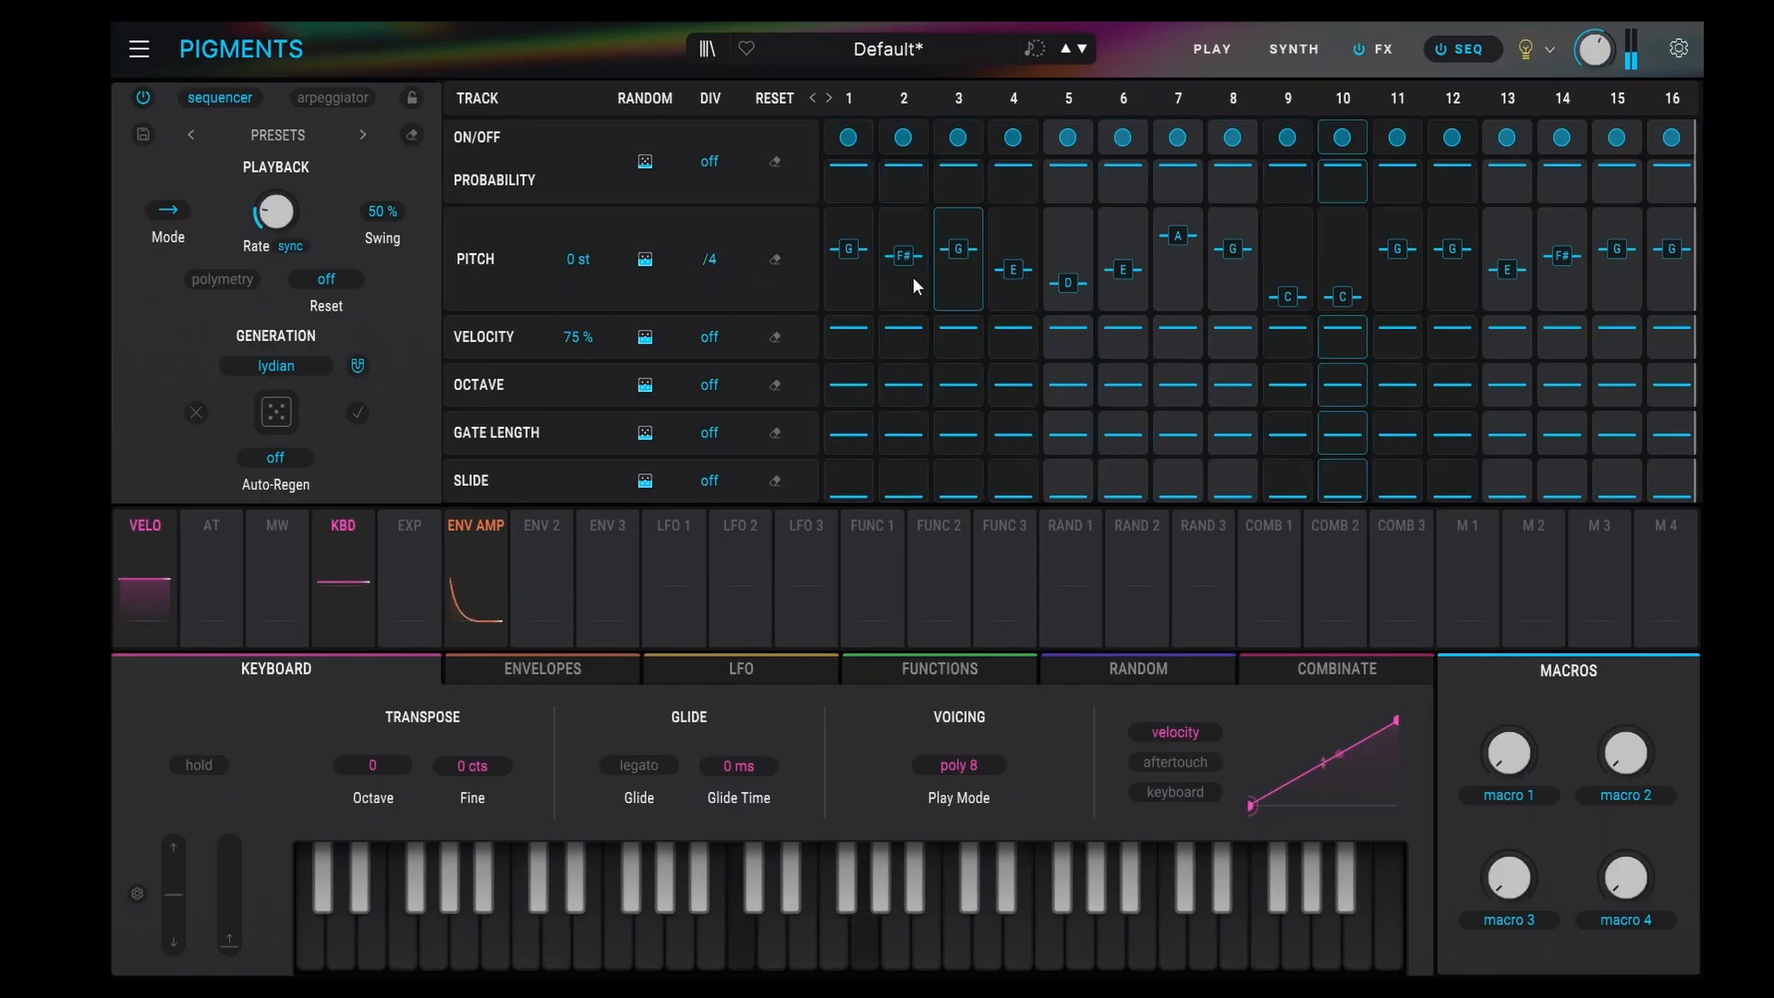
pyautogui.moveTo(303, 195)
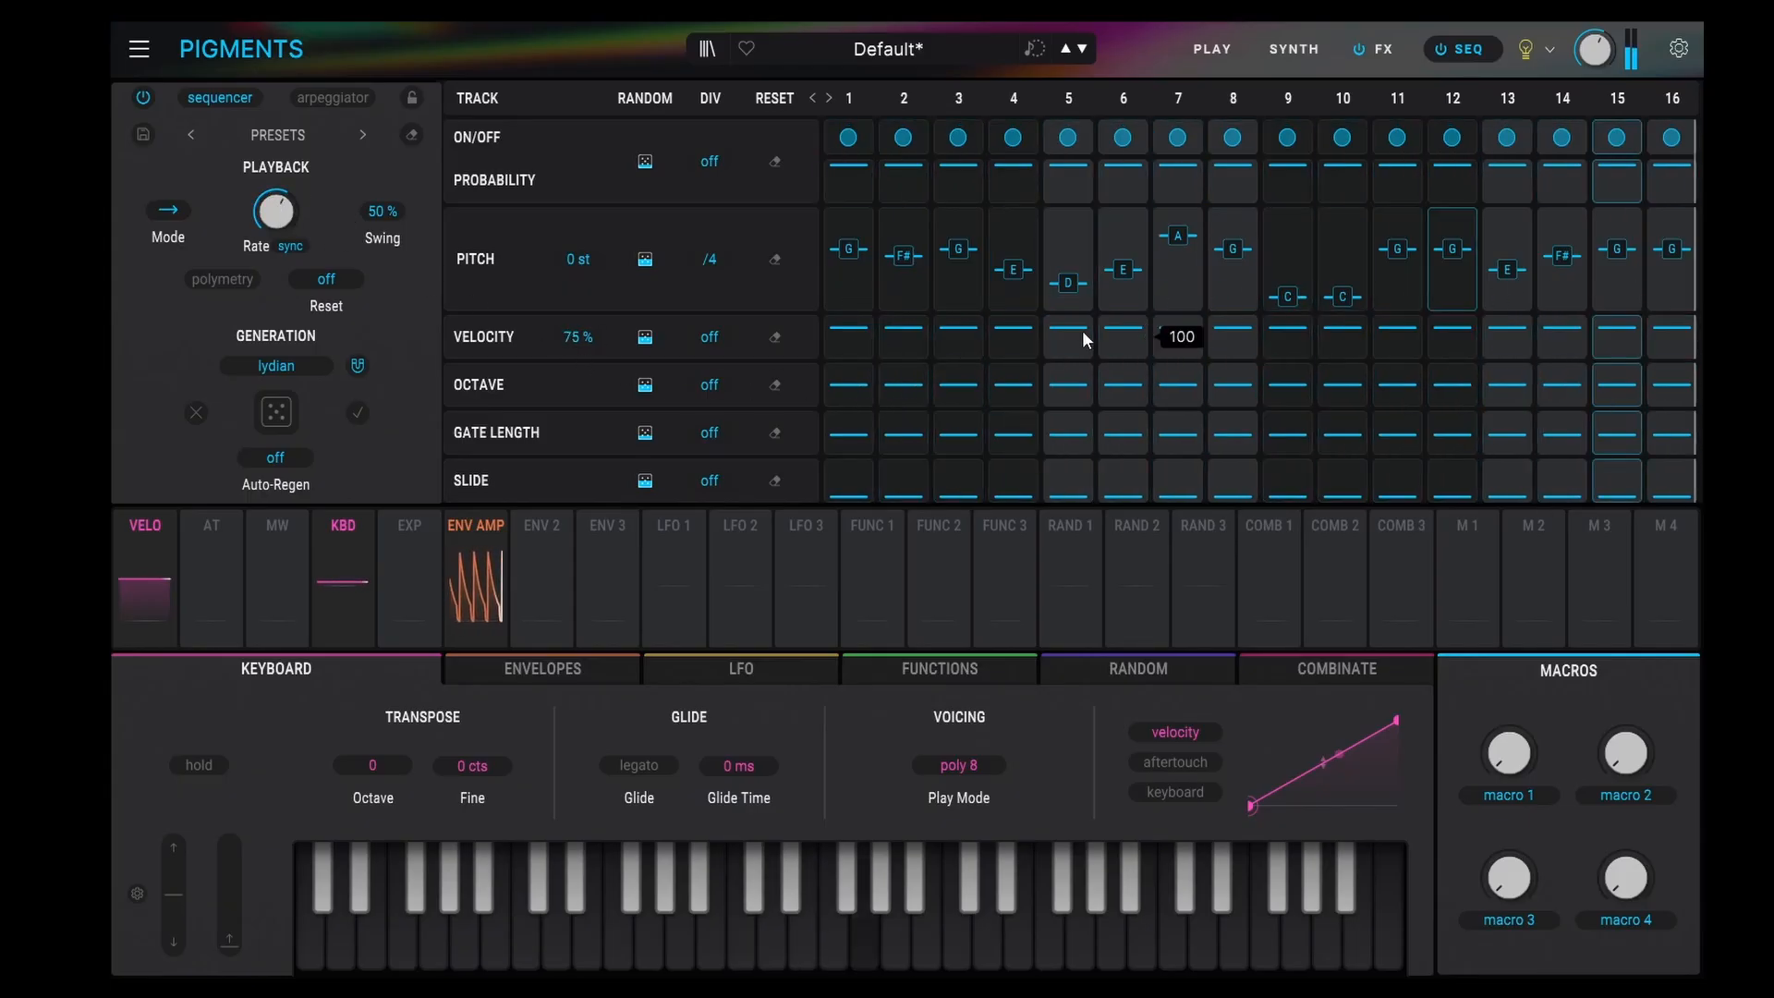
pyautogui.click(717, 263)
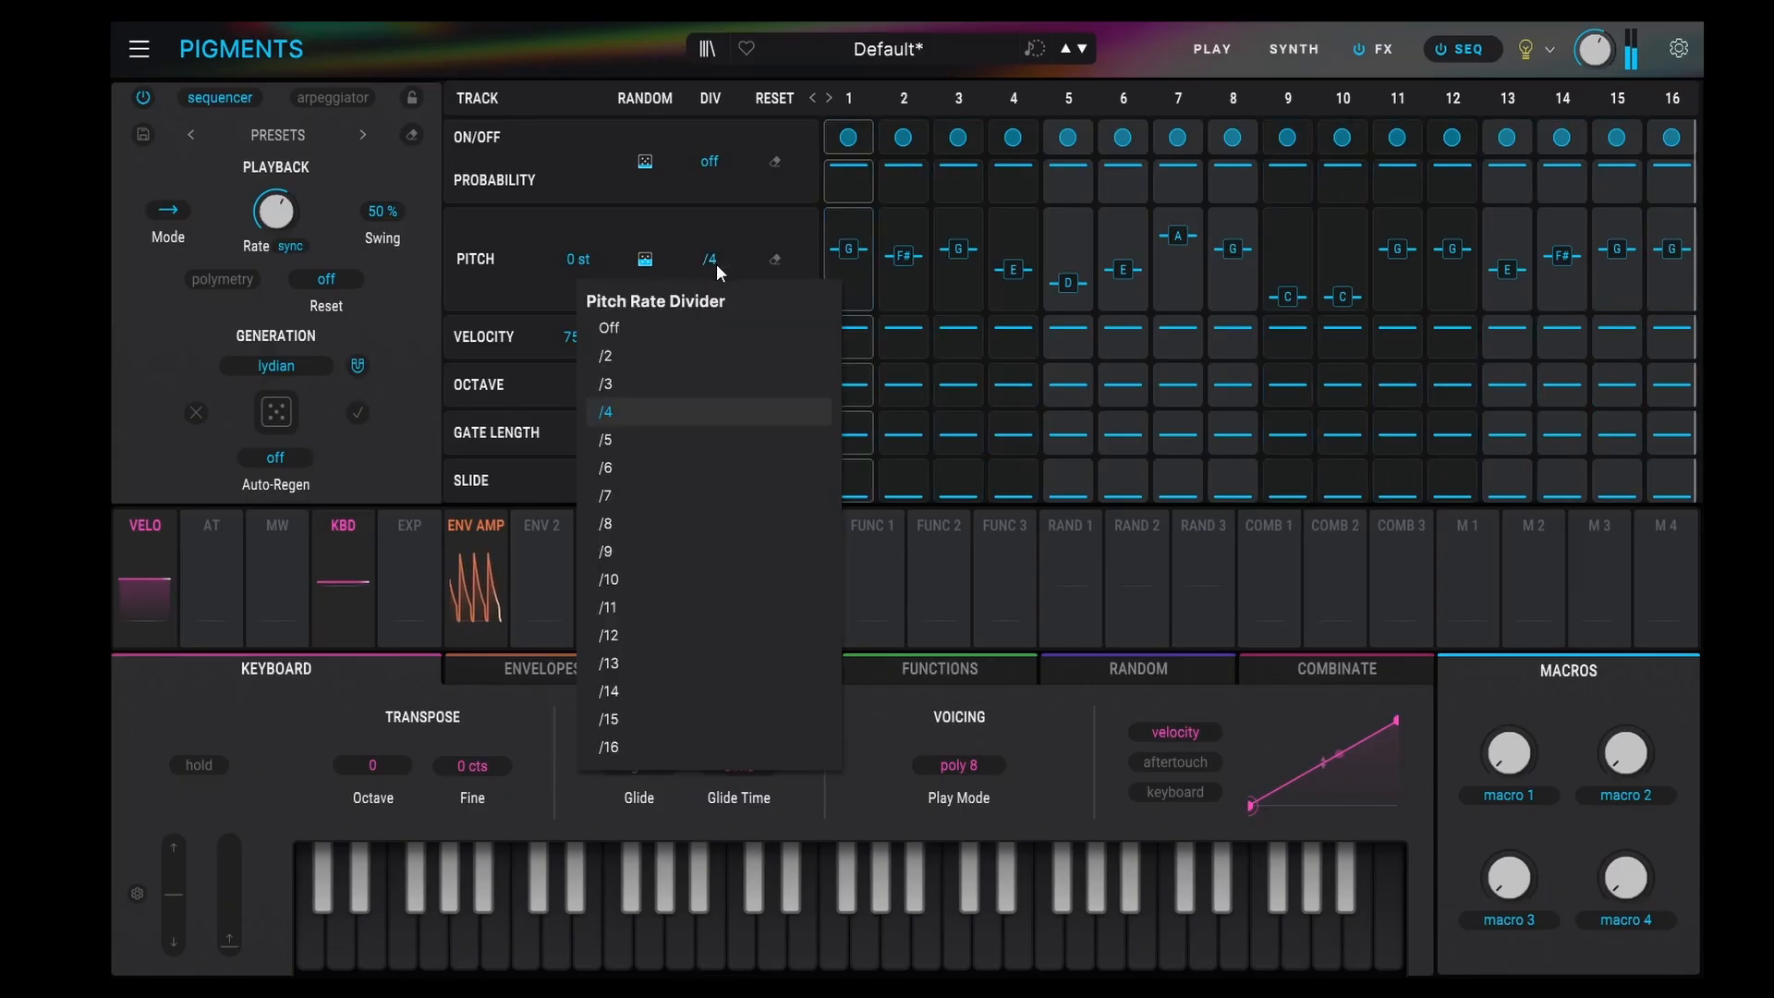
pyautogui.click(628, 328)
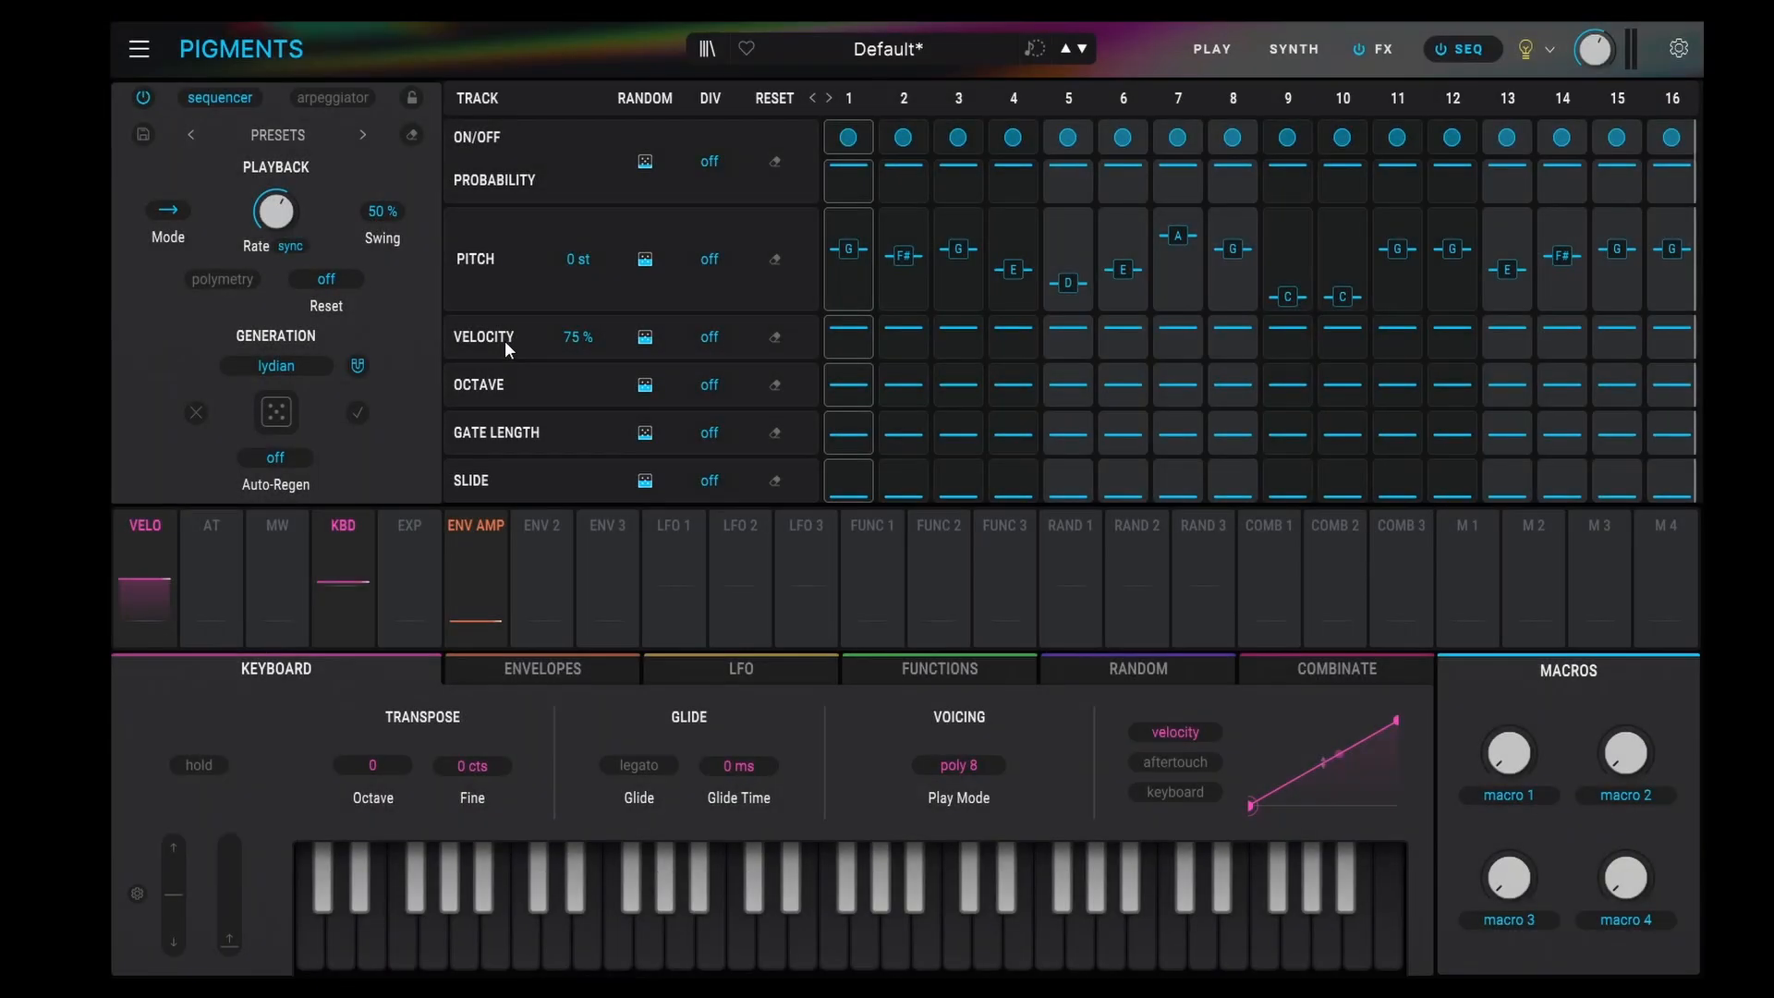
# - Play the sequence and draw uneven velocities across all 16 steps of the Velocity track
pyautogui.press('space')
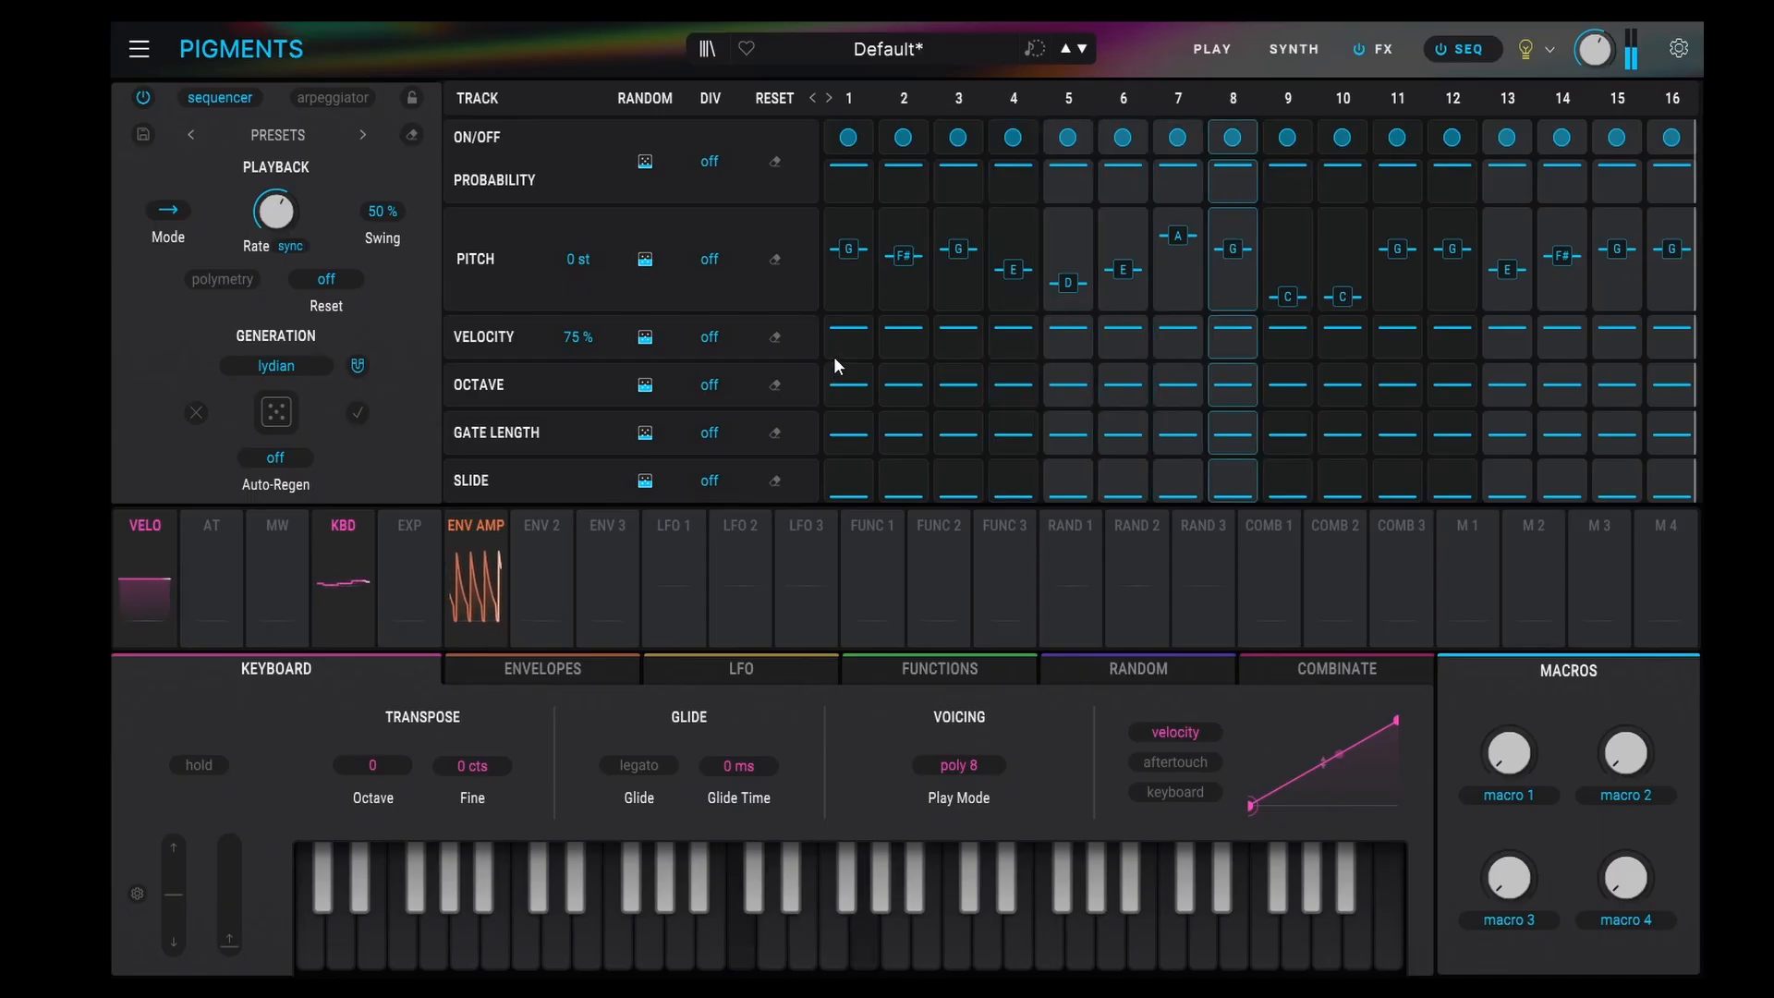
pyautogui.moveTo(840, 338); pyautogui.dragTo(1671, 341)
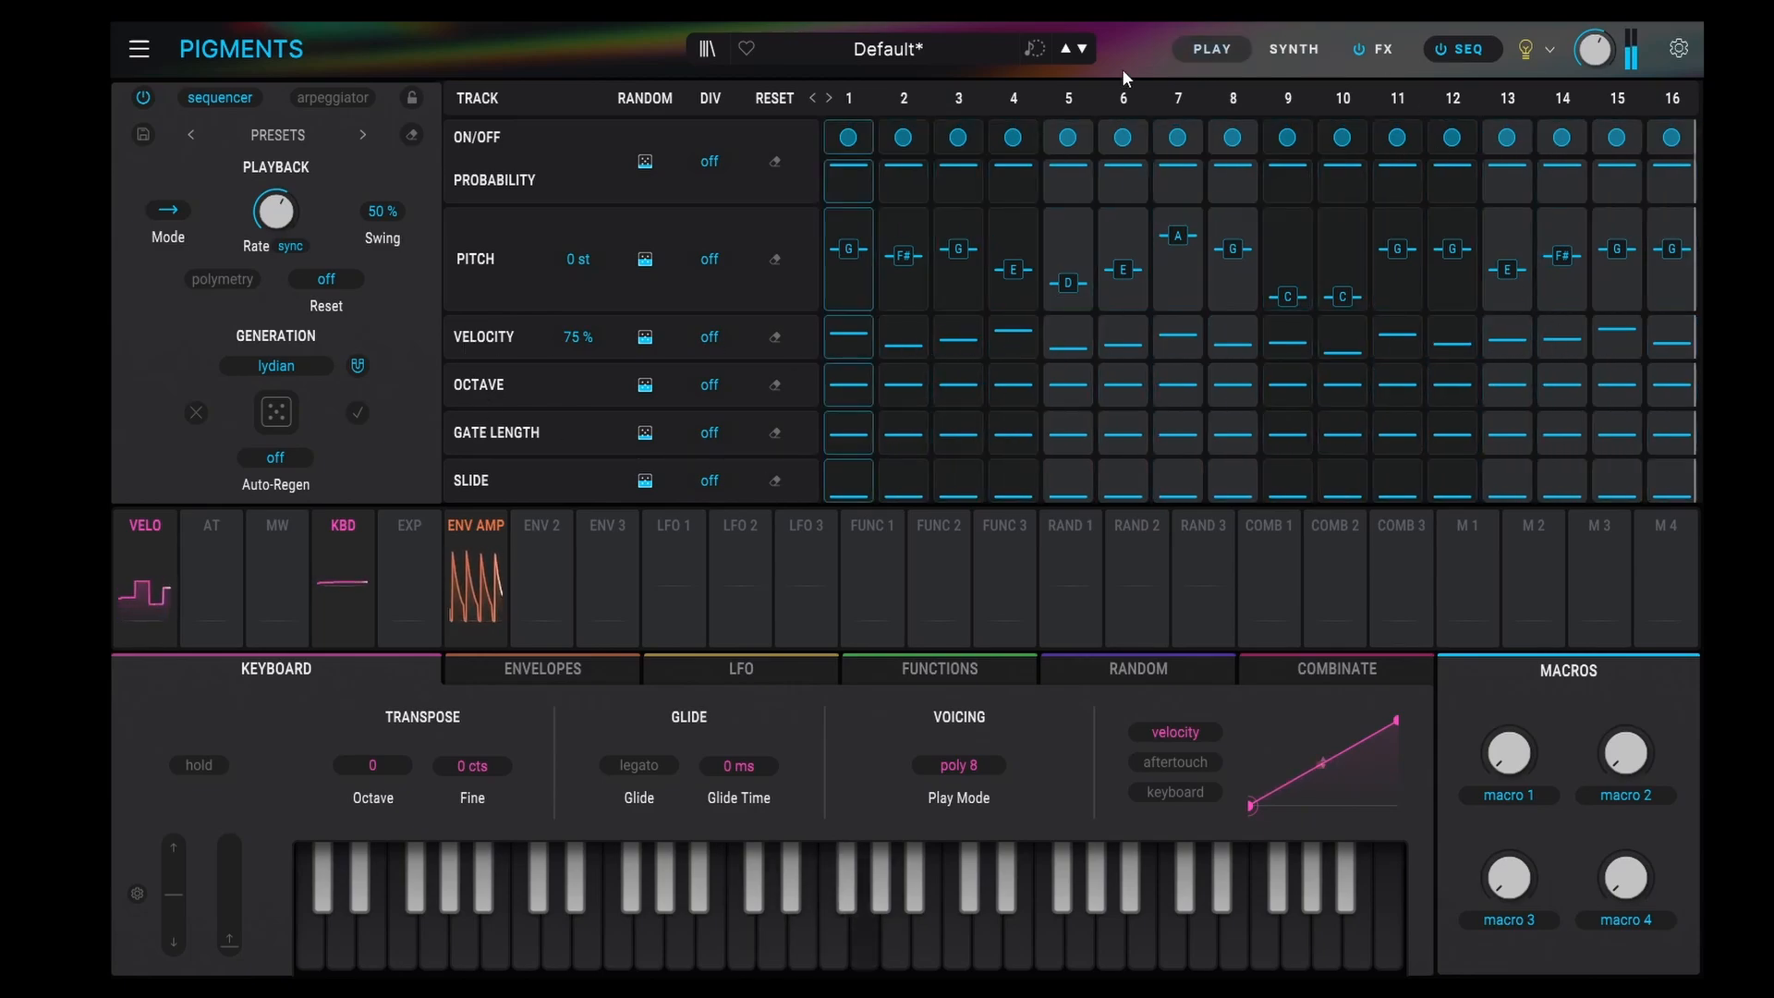
# - Increase the velocity Amp Mod amount in the synth view, return to the sequencer and raise the master volume slightly
pyautogui.click(1291, 52)
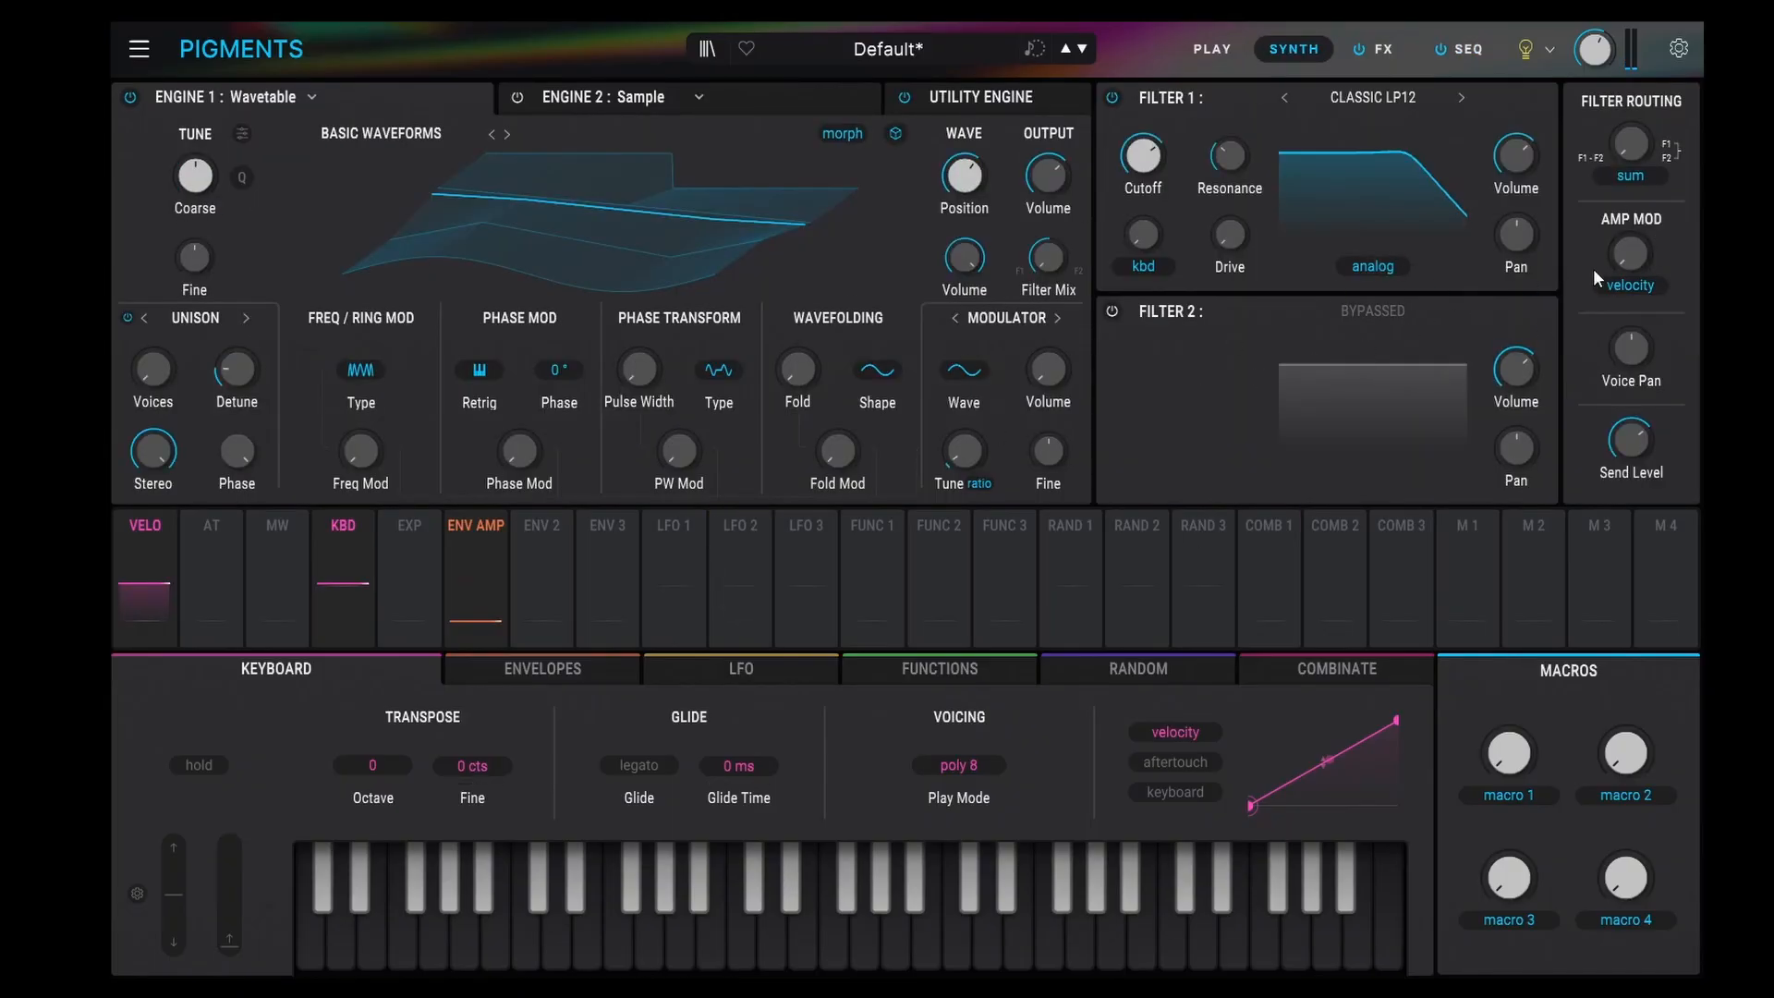
pyautogui.moveTo(1629, 251); pyautogui.dragTo(1629, 214)
pyautogui.click(1461, 50)
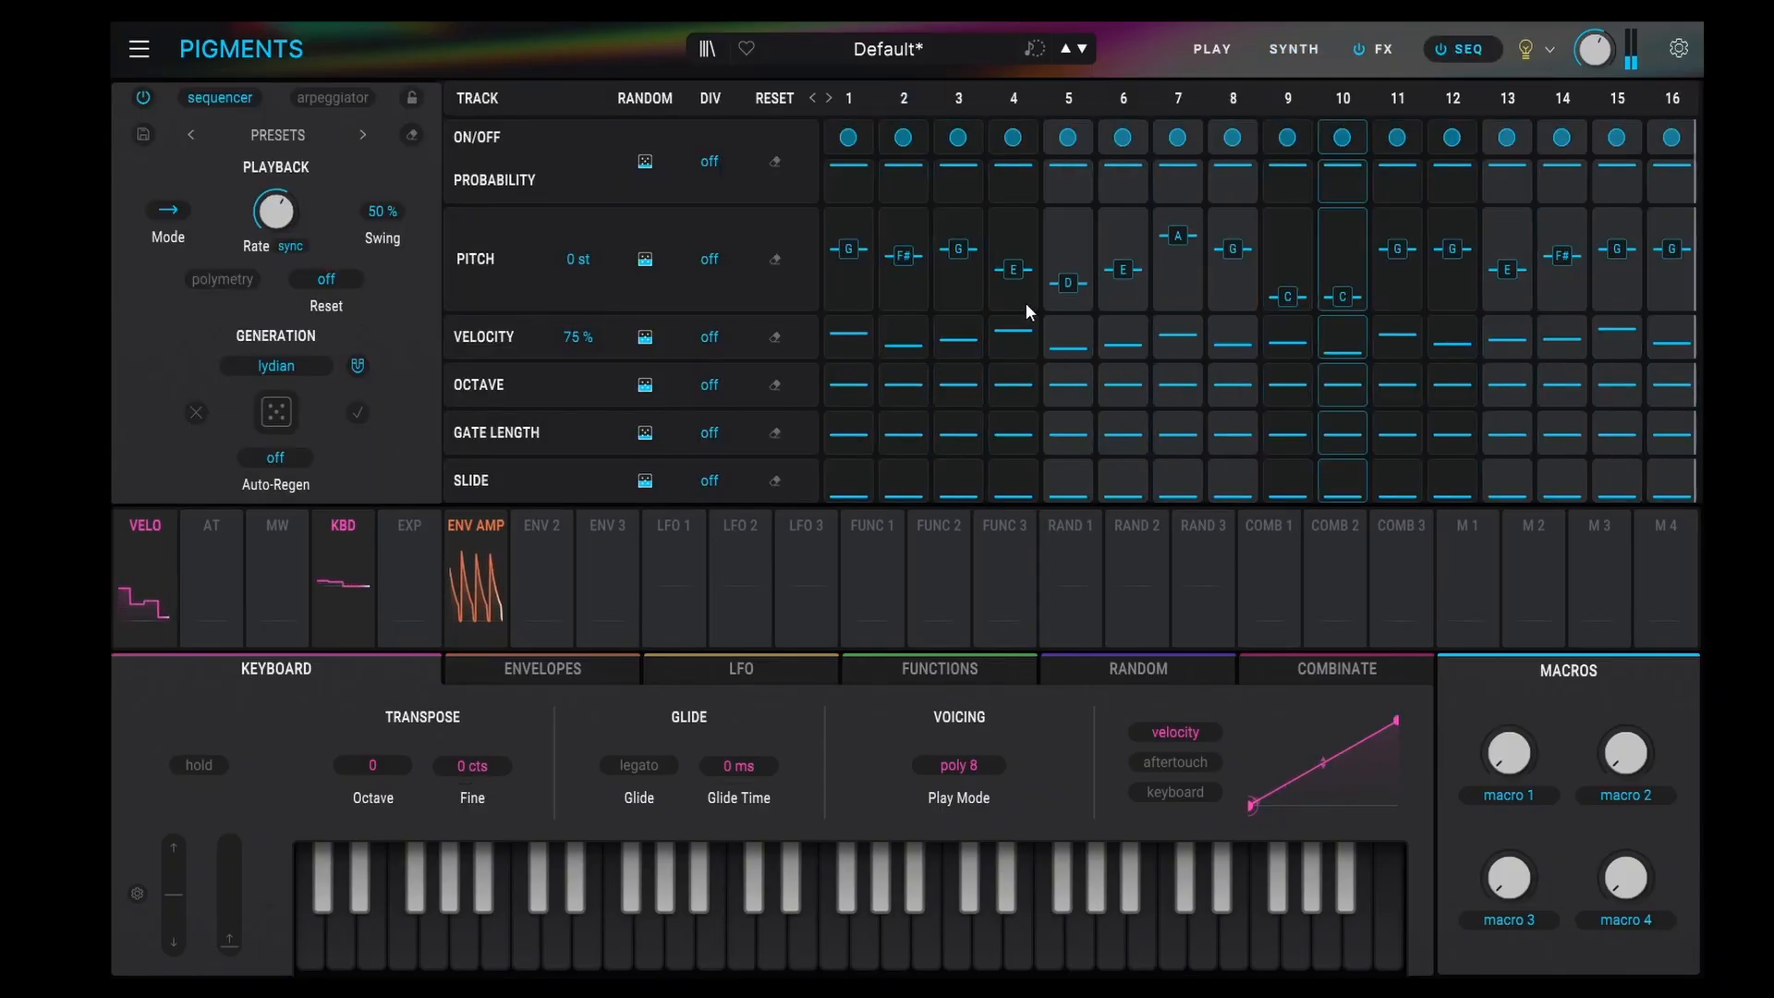
pyautogui.moveTo(1589, 51); pyautogui.dragTo(1589, 46)
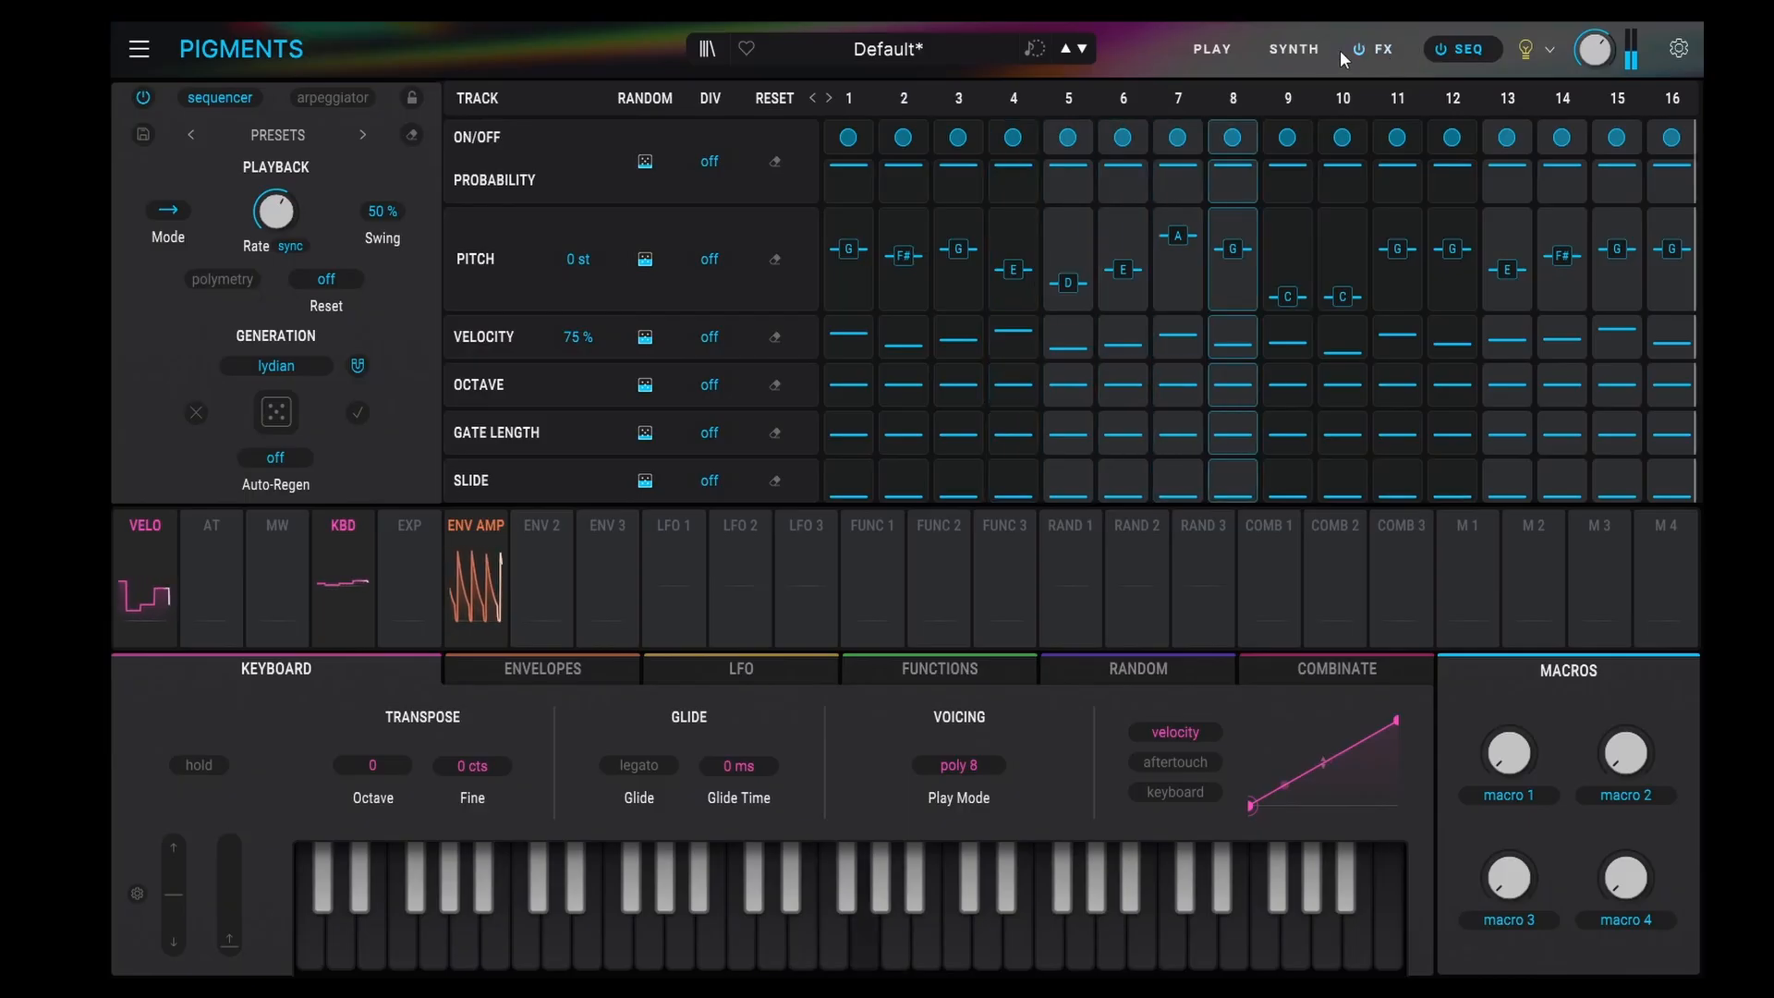
# - Compare the velocity Amp Mod setting in the synth view with the Velocity track, its overall amount lowered to 0 %
pyautogui.click(1310, 52)
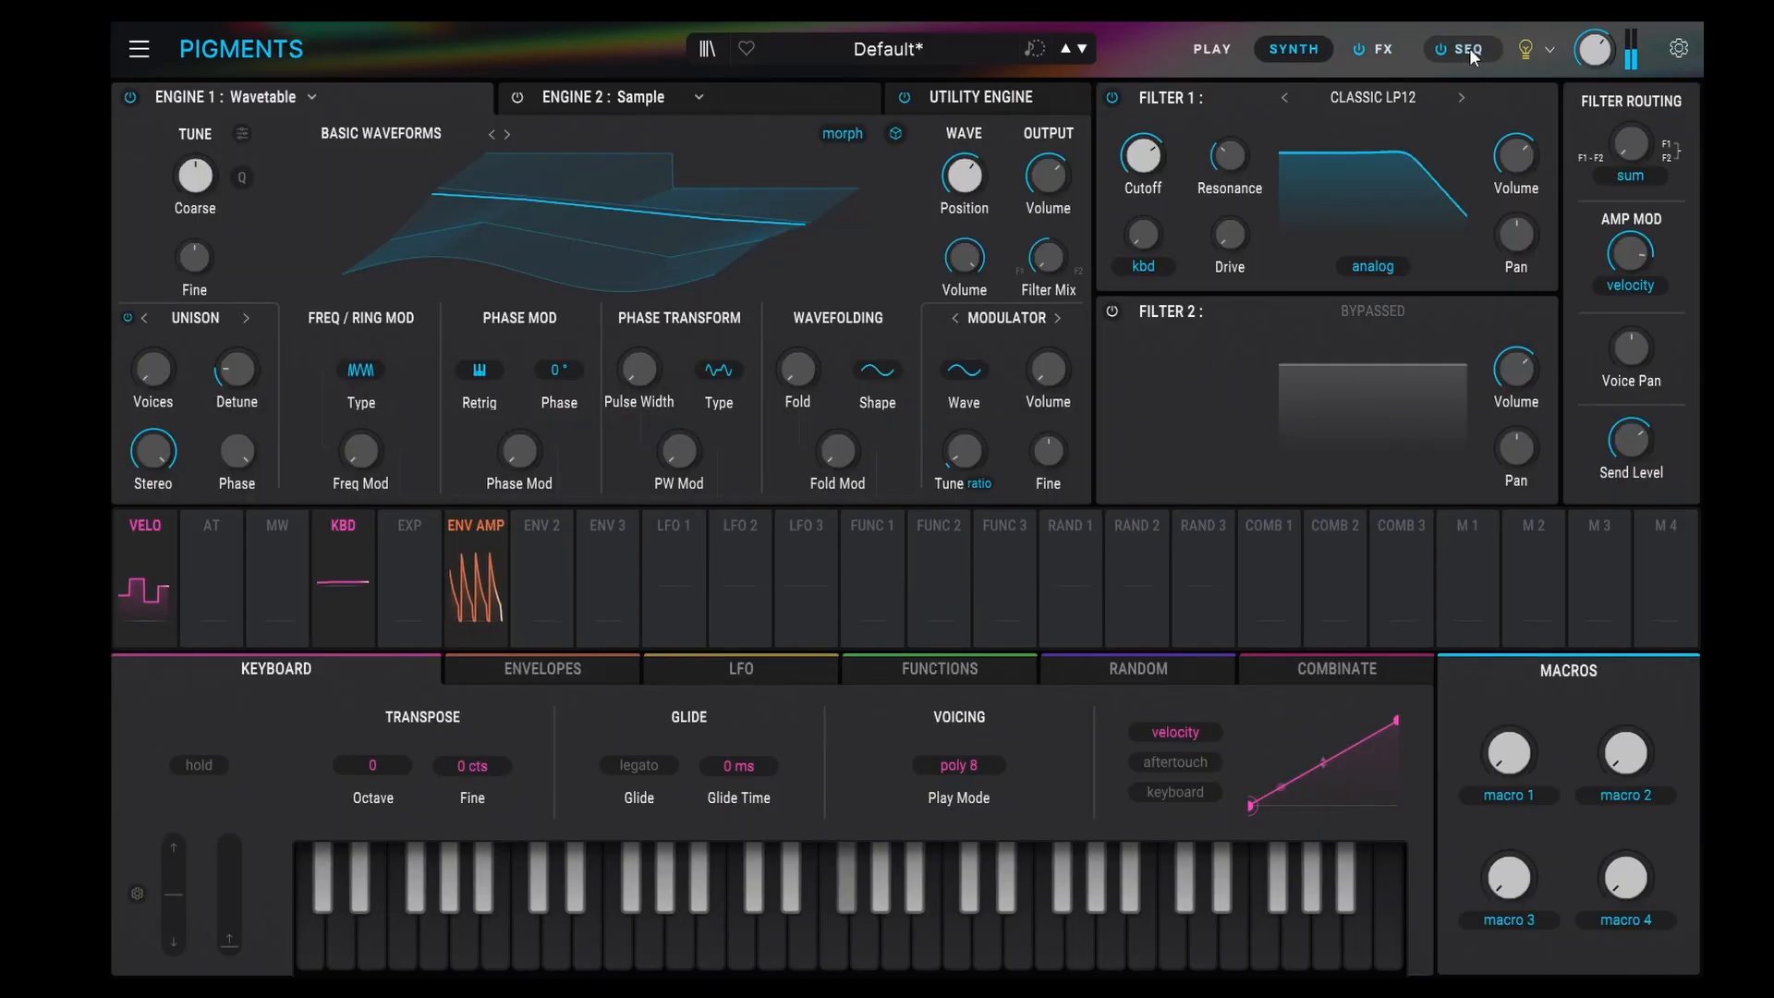
pyautogui.click(1467, 49)
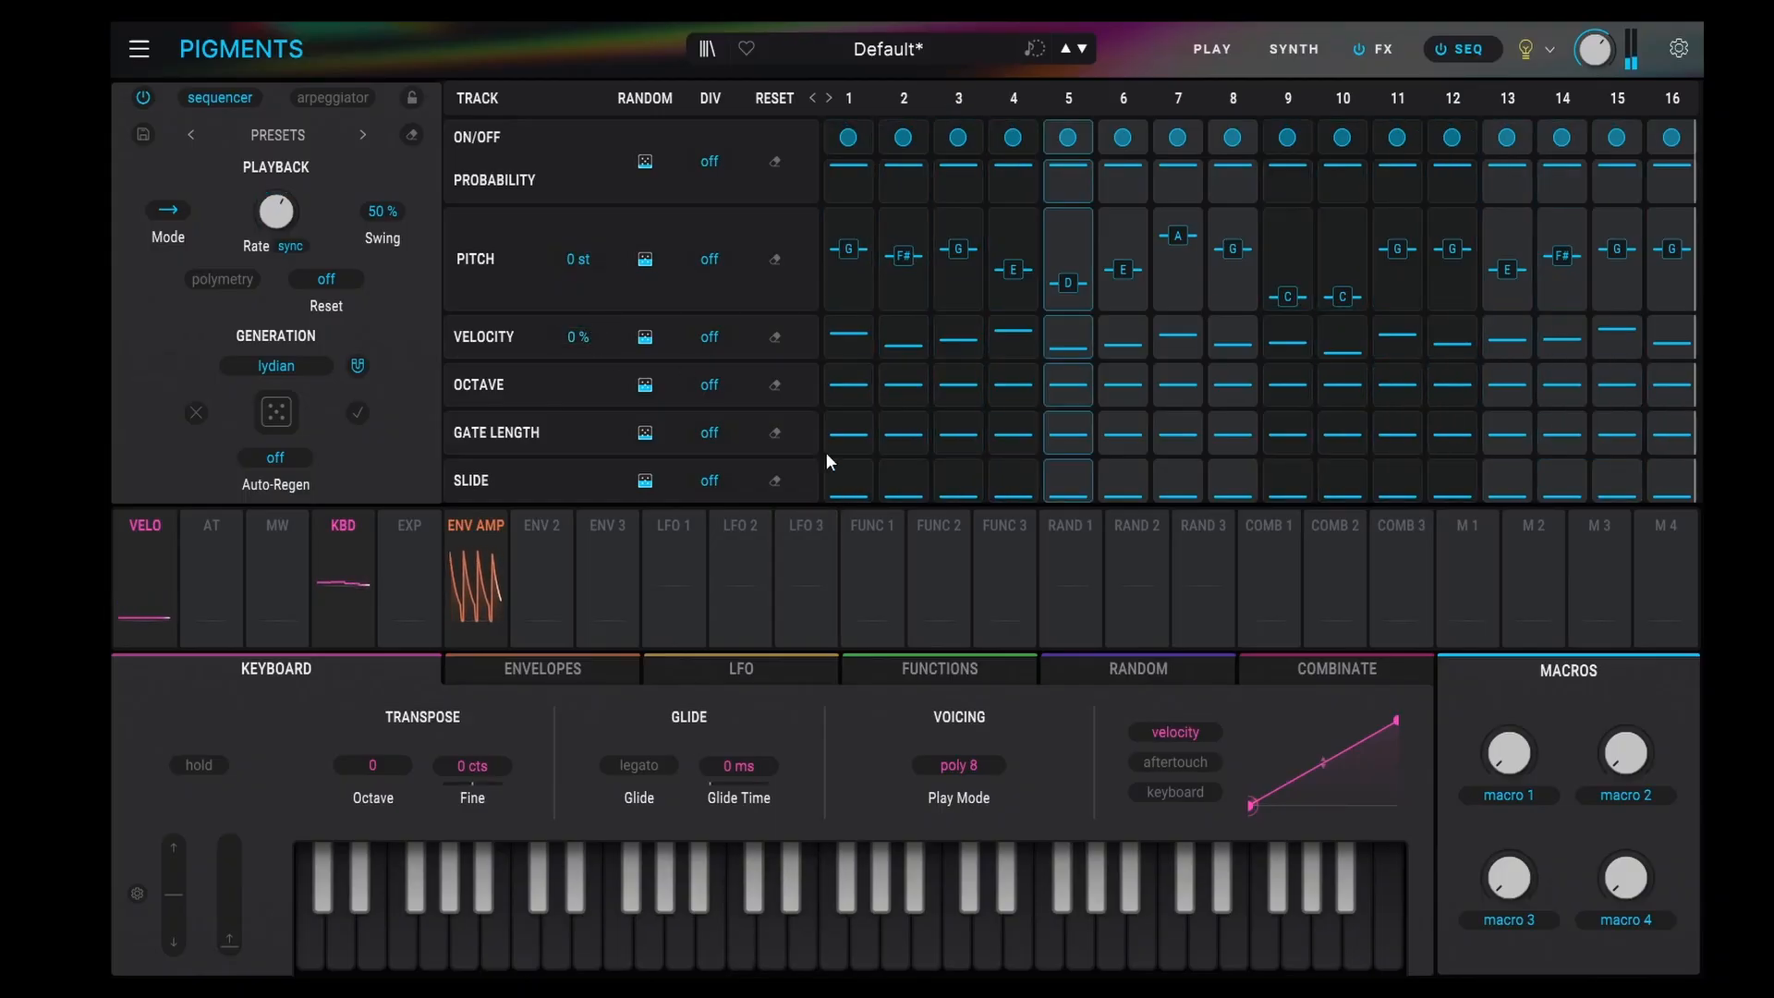
pyautogui.moveTo(837, 349)
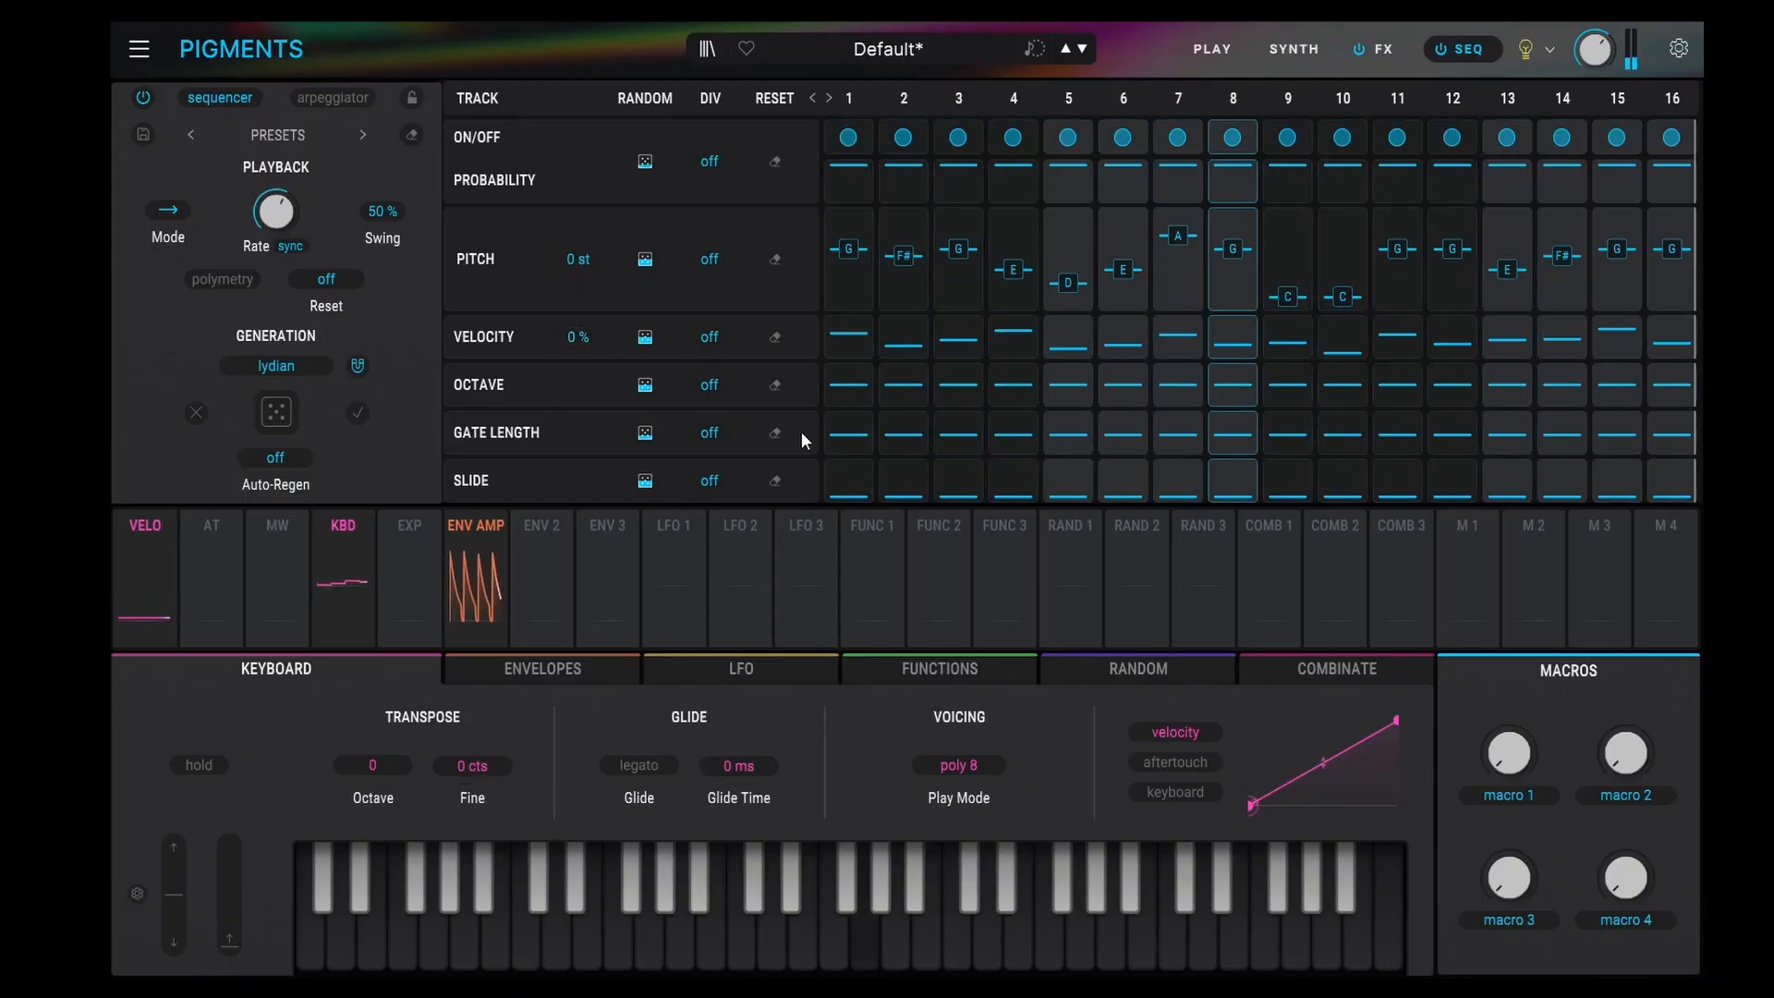
pyautogui.click(1298, 50)
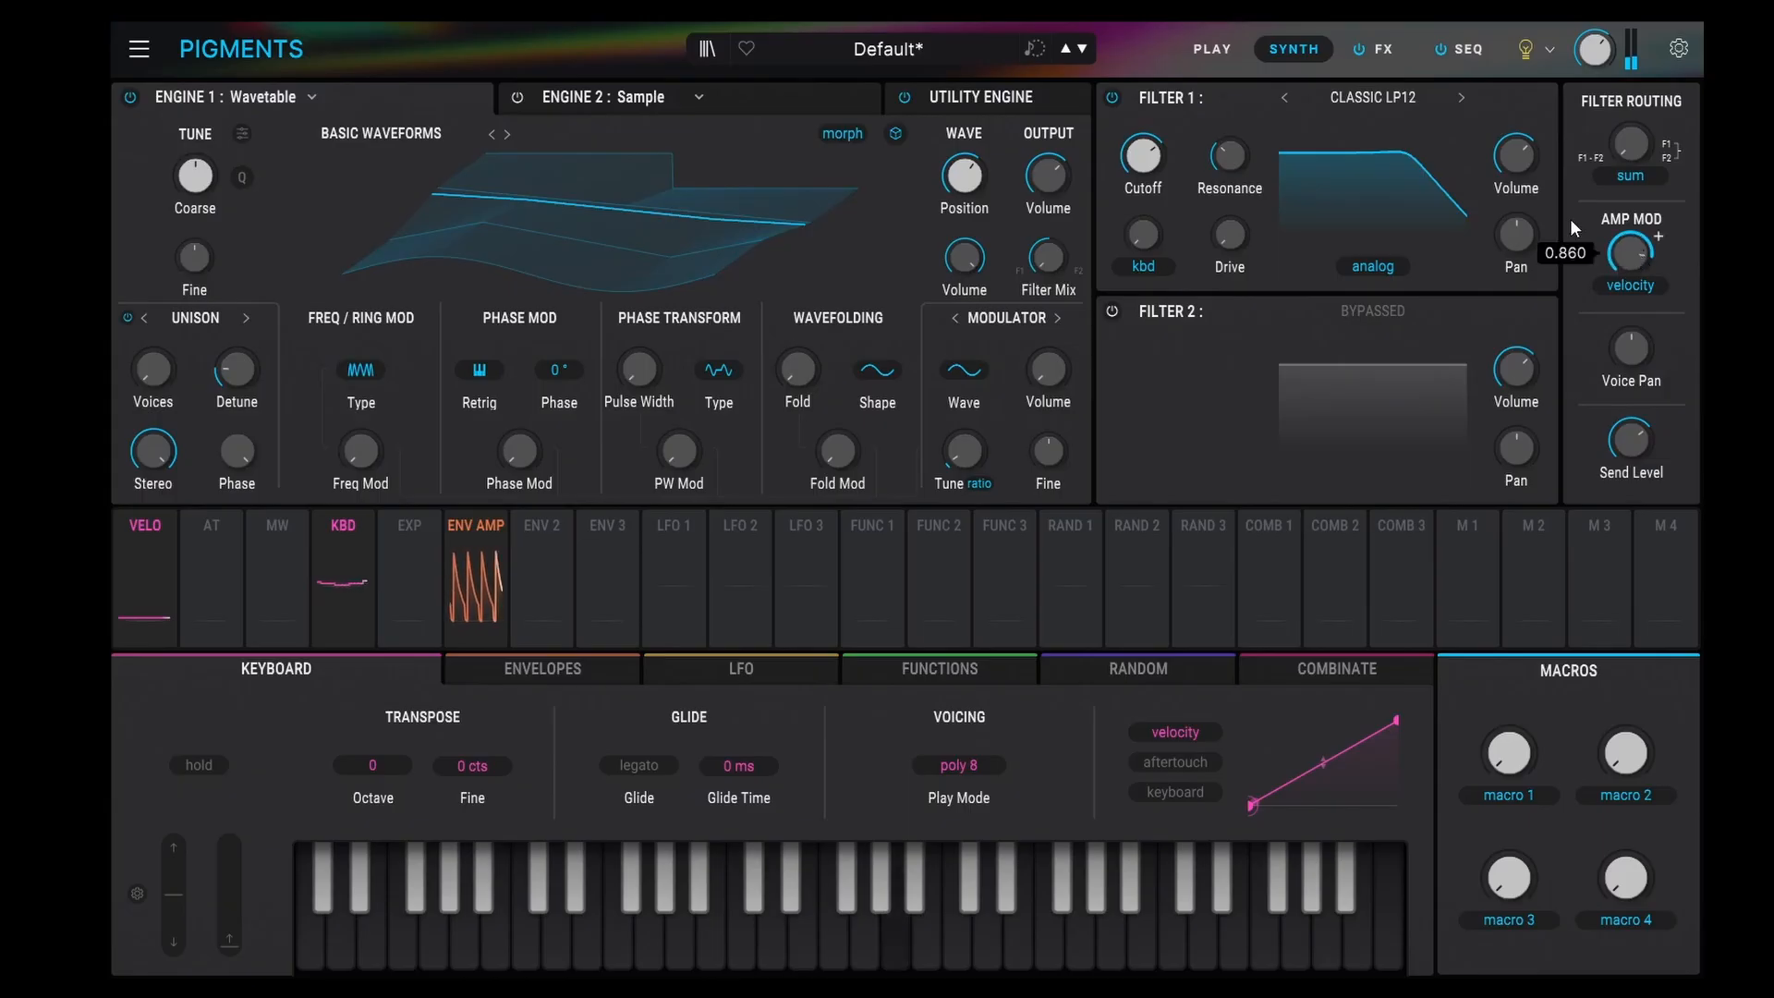
pyautogui.click(1463, 49)
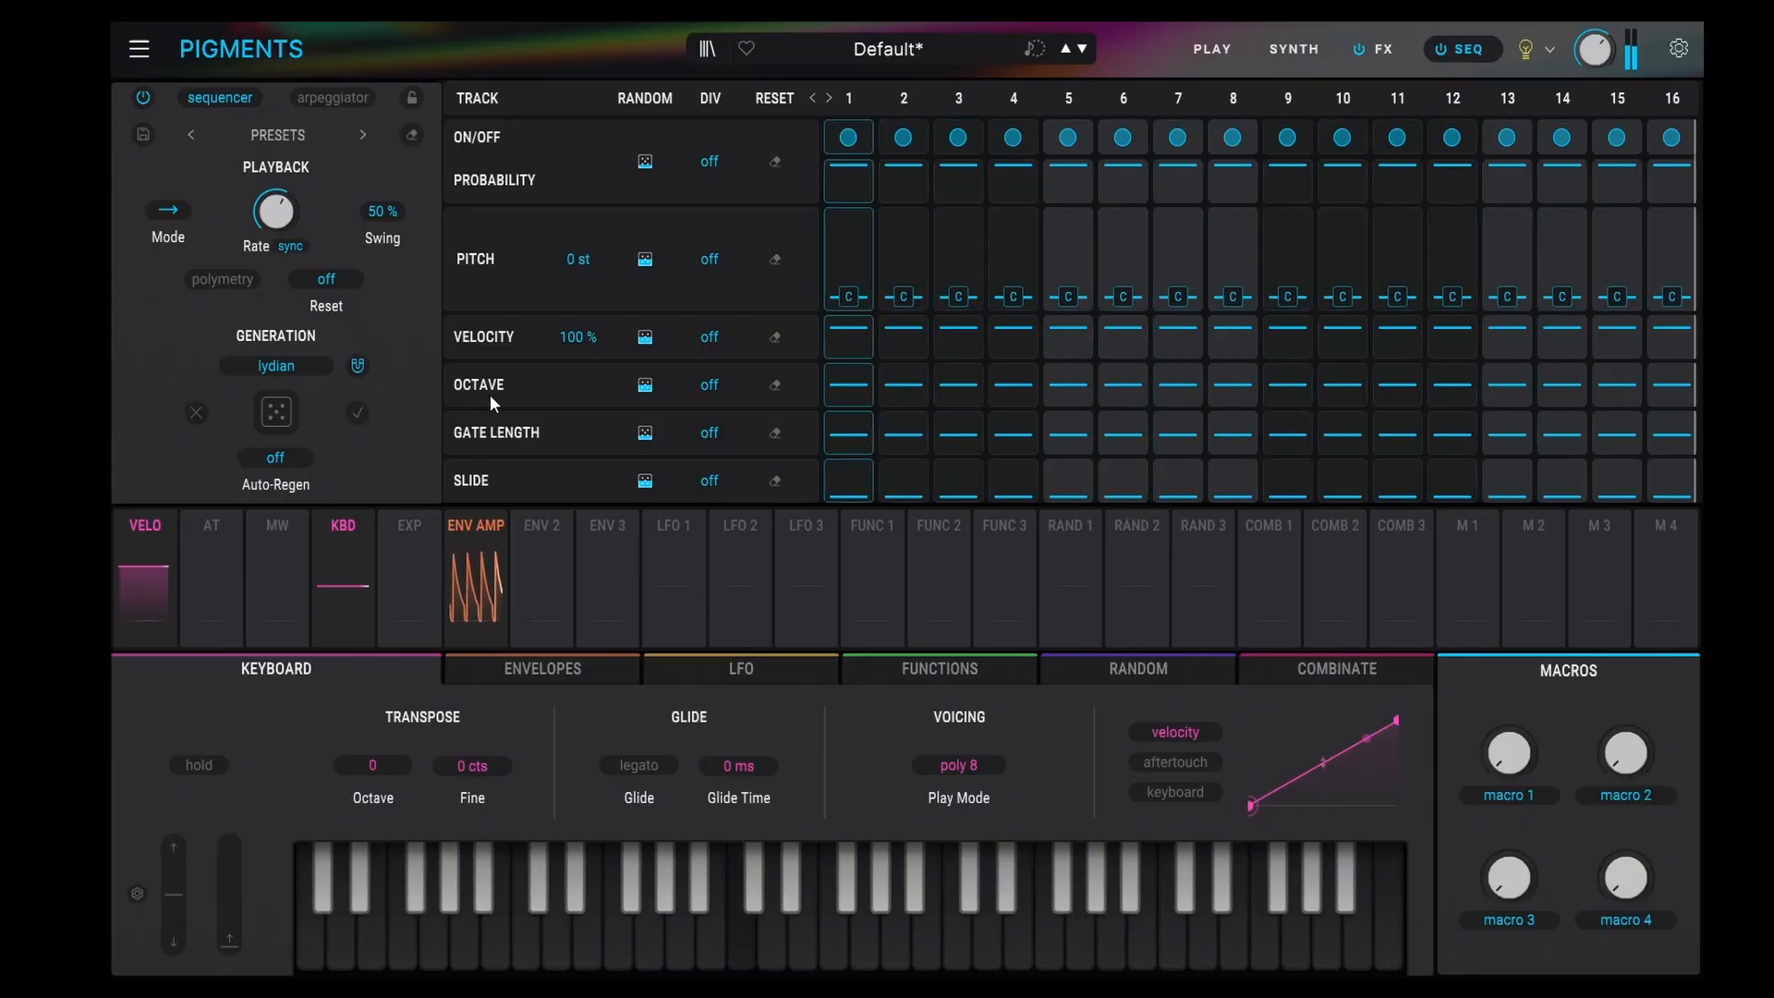
# - Raise the octave on steps 1, 2, 7 and 8, lower it on steps 4, 5, 10 and 11, and reset the Octave track
pyautogui.moveTo(874, 384)
pyautogui.mouseDown()
pyautogui.moveTo(884, 302)
pyautogui.moveTo(912, 312)
pyautogui.mouseUp()
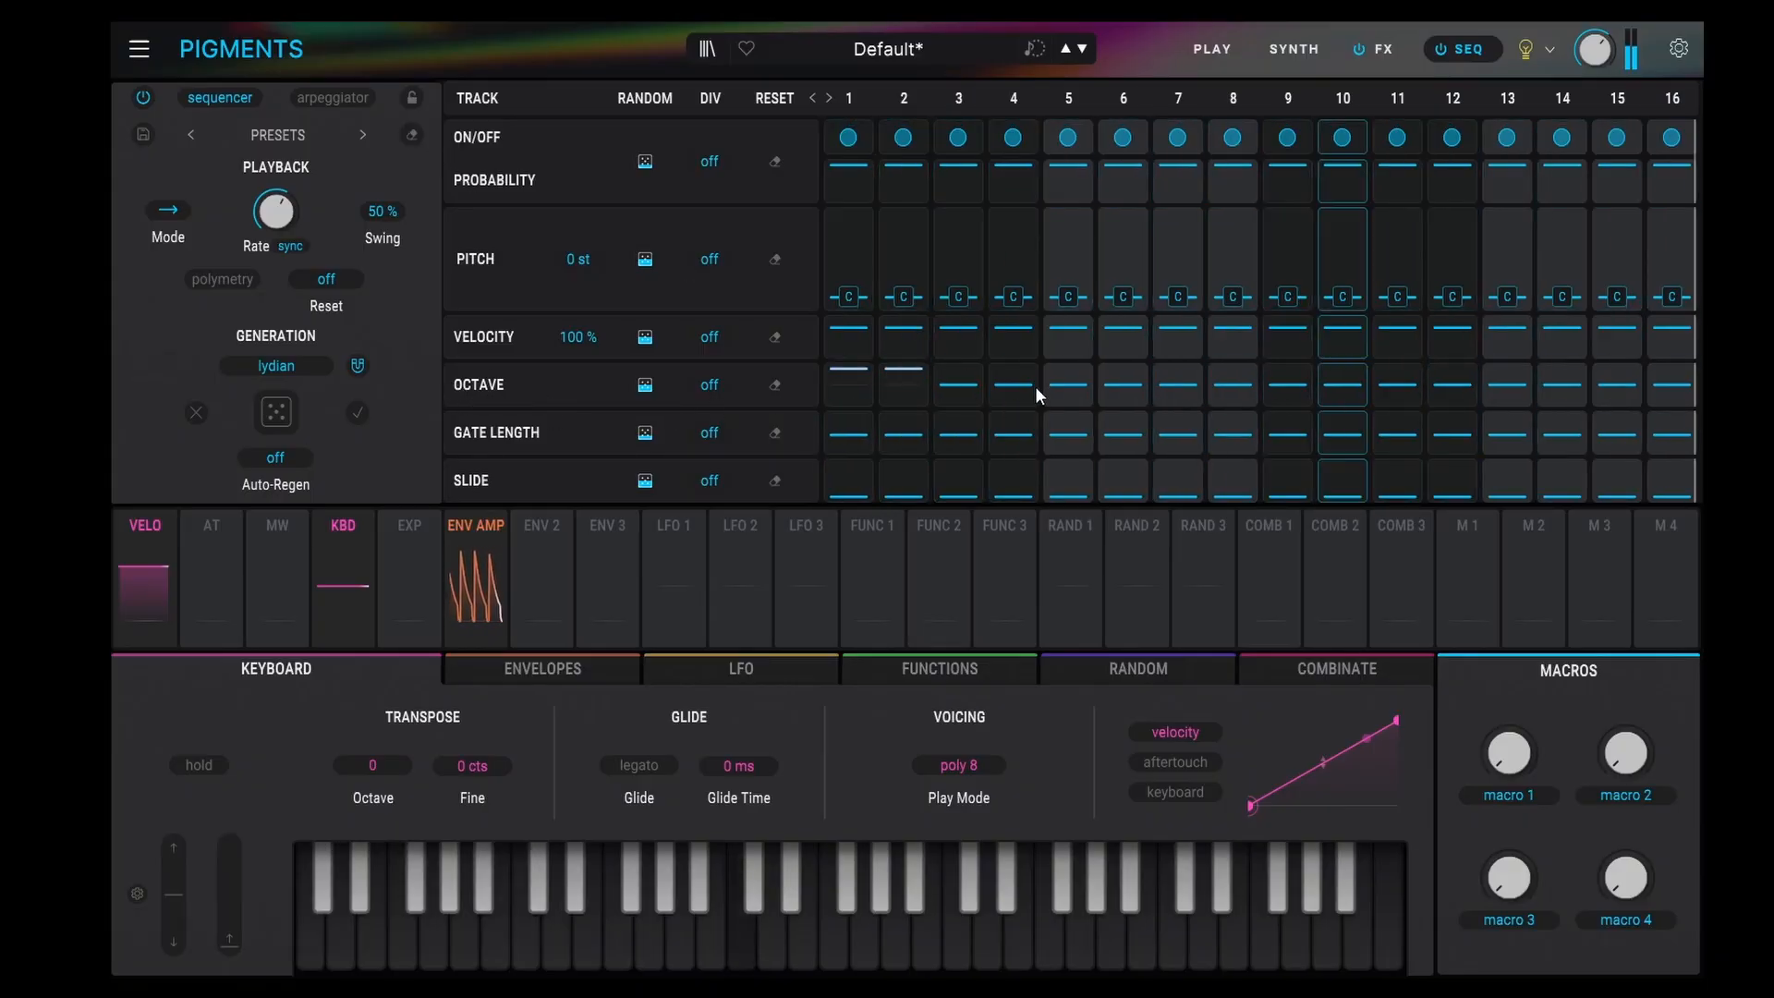
pyautogui.moveTo(1017, 384)
pyautogui.mouseDown()
pyautogui.moveTo(1018, 402)
pyautogui.moveTo(1064, 409)
pyautogui.mouseUp()
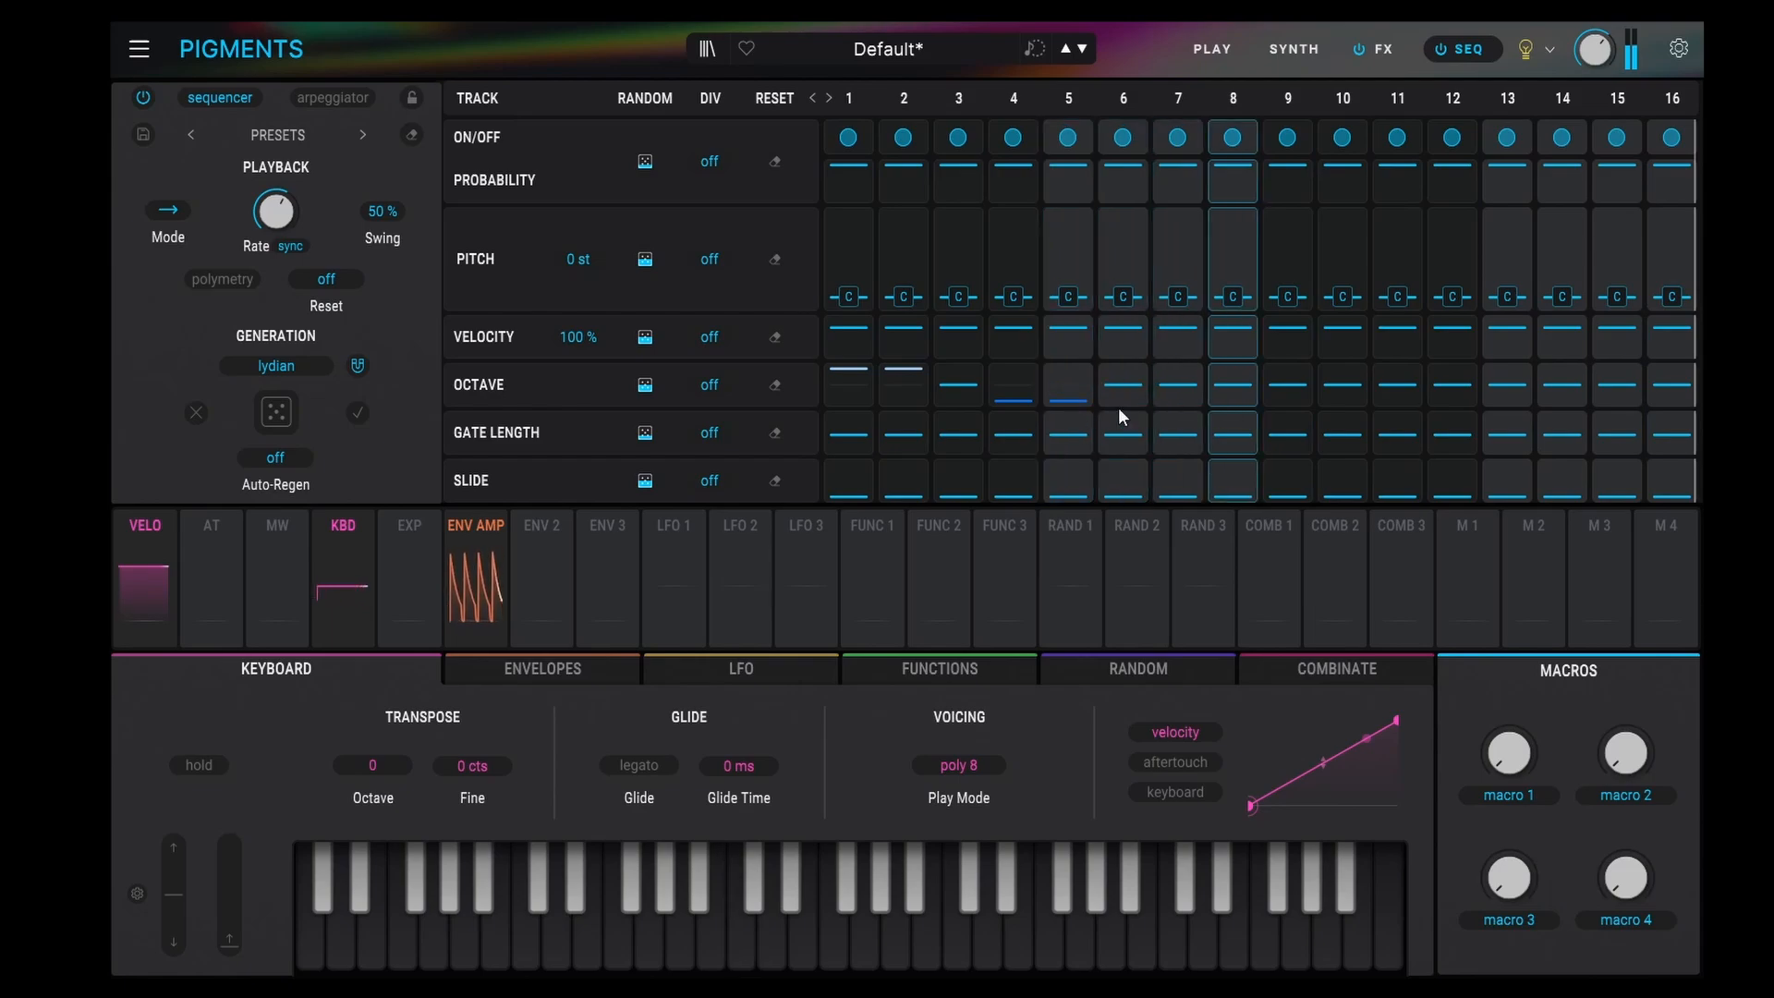
pyautogui.moveTo(1173, 379); pyautogui.dragTo(1233, 364)
pyautogui.moveTo(1344, 388)
pyautogui.mouseDown()
pyautogui.moveTo(1367, 423)
pyautogui.moveTo(1415, 408)
pyautogui.mouseUp()
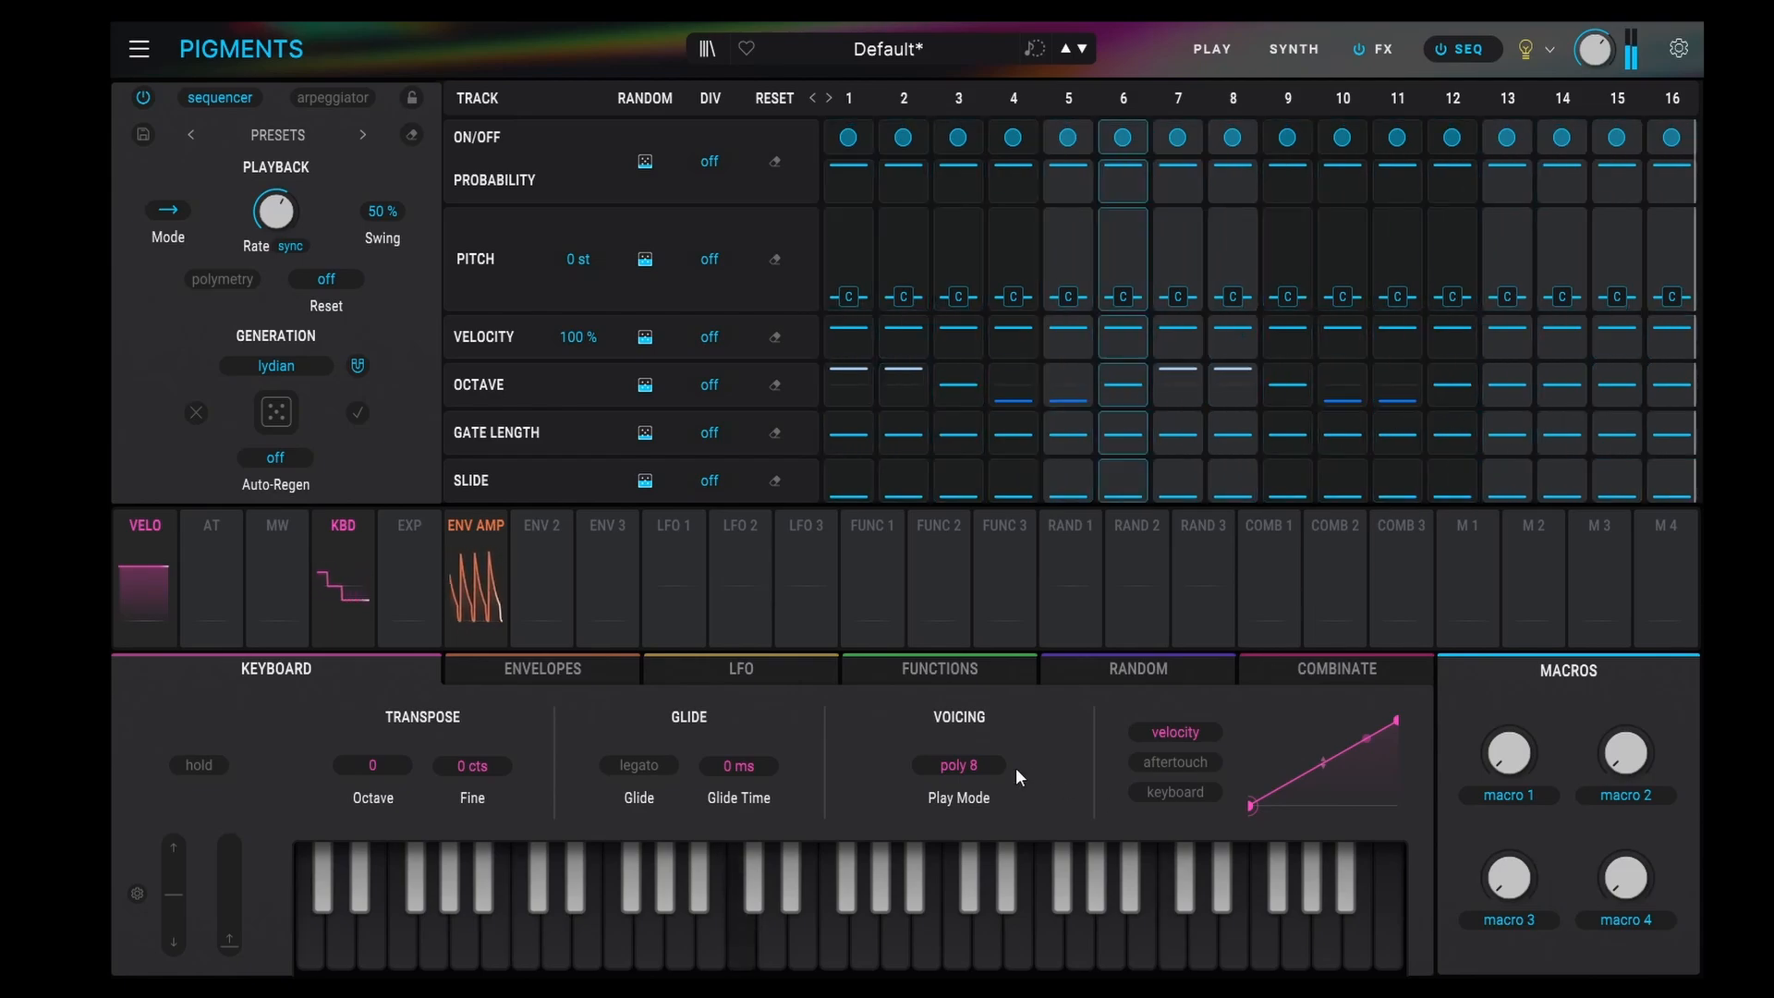
pyautogui.click(772, 386)
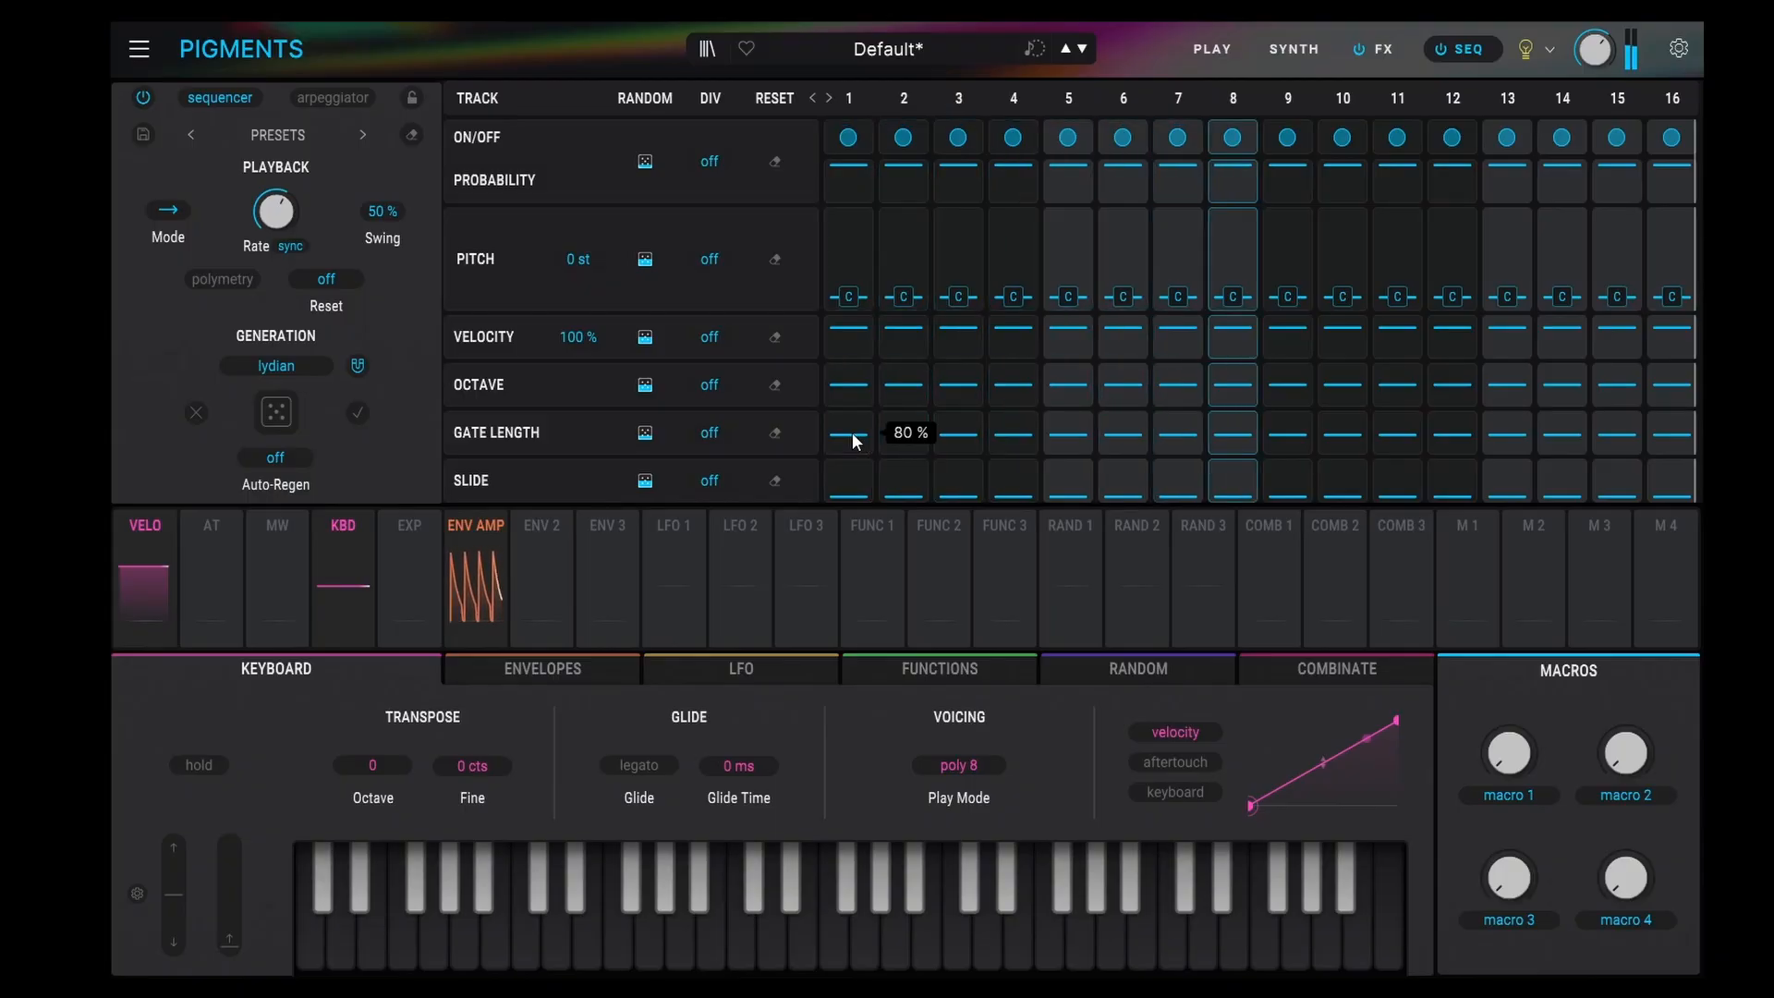
# - Shorten the gate lengths of all 16 steps to about 5 %, lengthen steps 1 and 2 again, and reset the Gate Length track
pyautogui.moveTo(855, 441); pyautogui.dragTo(1673, 441)
pyautogui.moveTo(849, 443)
pyautogui.mouseDown()
pyautogui.moveTo(855, 463)
pyautogui.moveTo(1675, 482)
pyautogui.mouseUp()
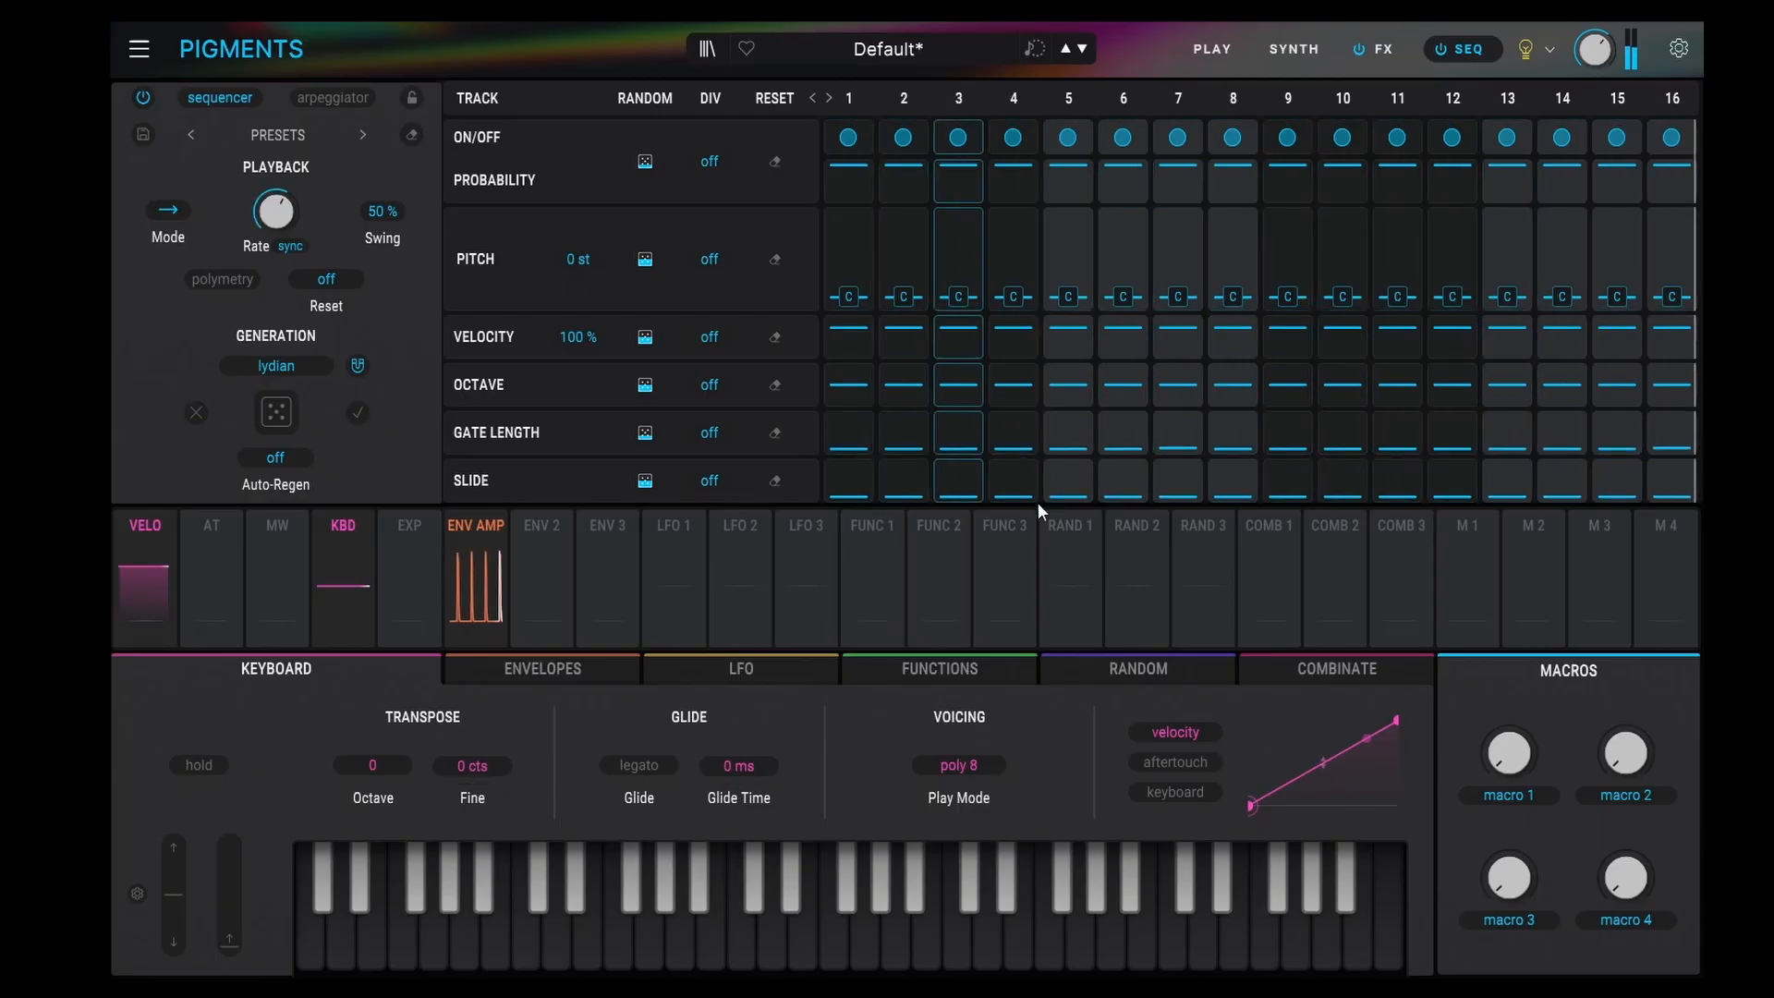
pyautogui.moveTo(847, 443)
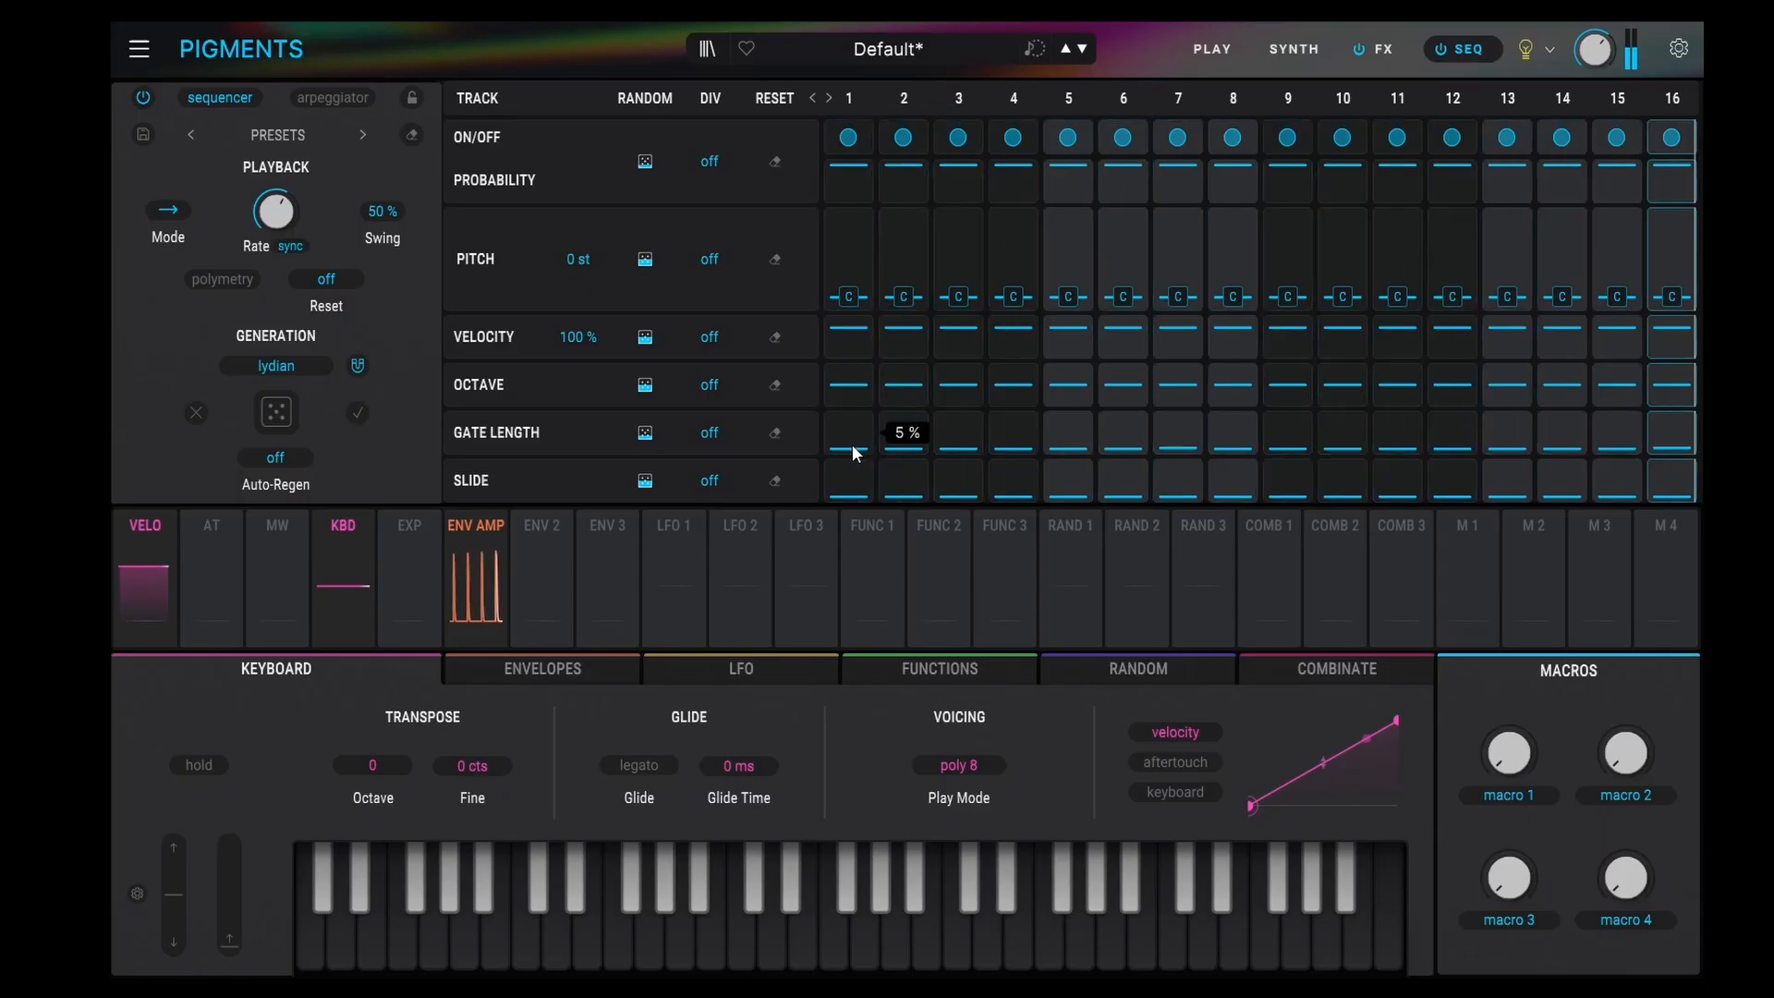
pyautogui.moveTo(851, 451); pyautogui.dragTo(855, 431)
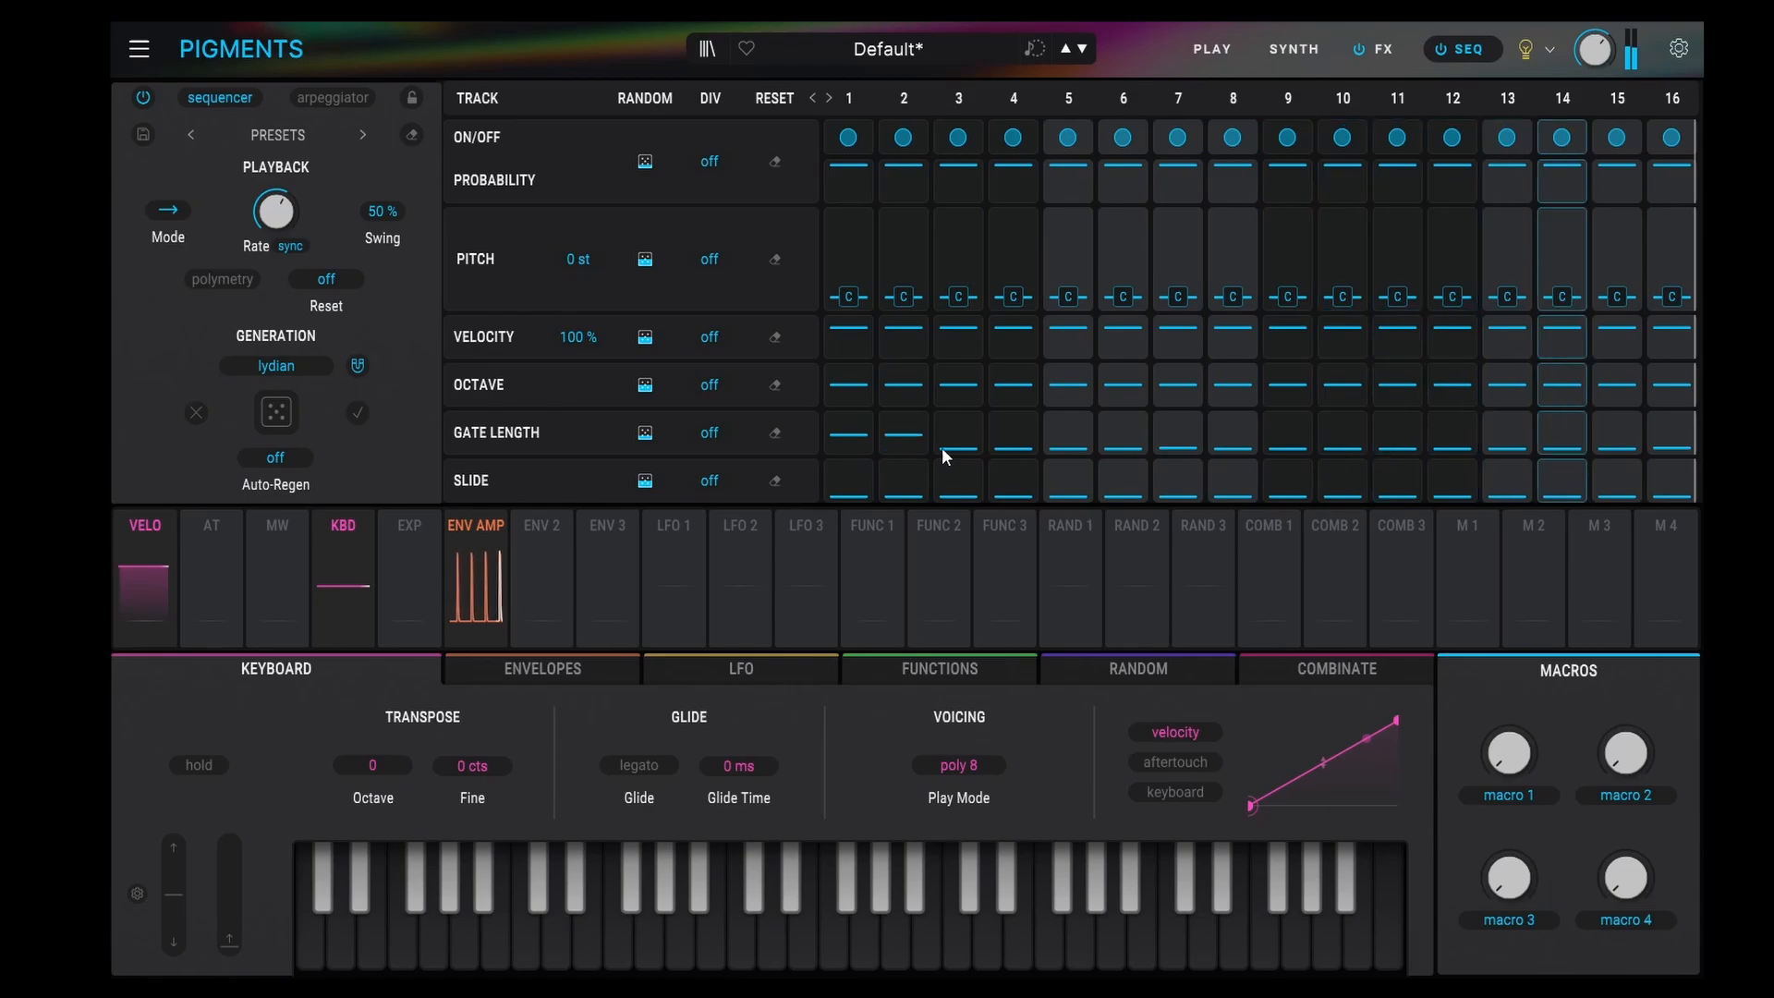
pyautogui.click(776, 434)
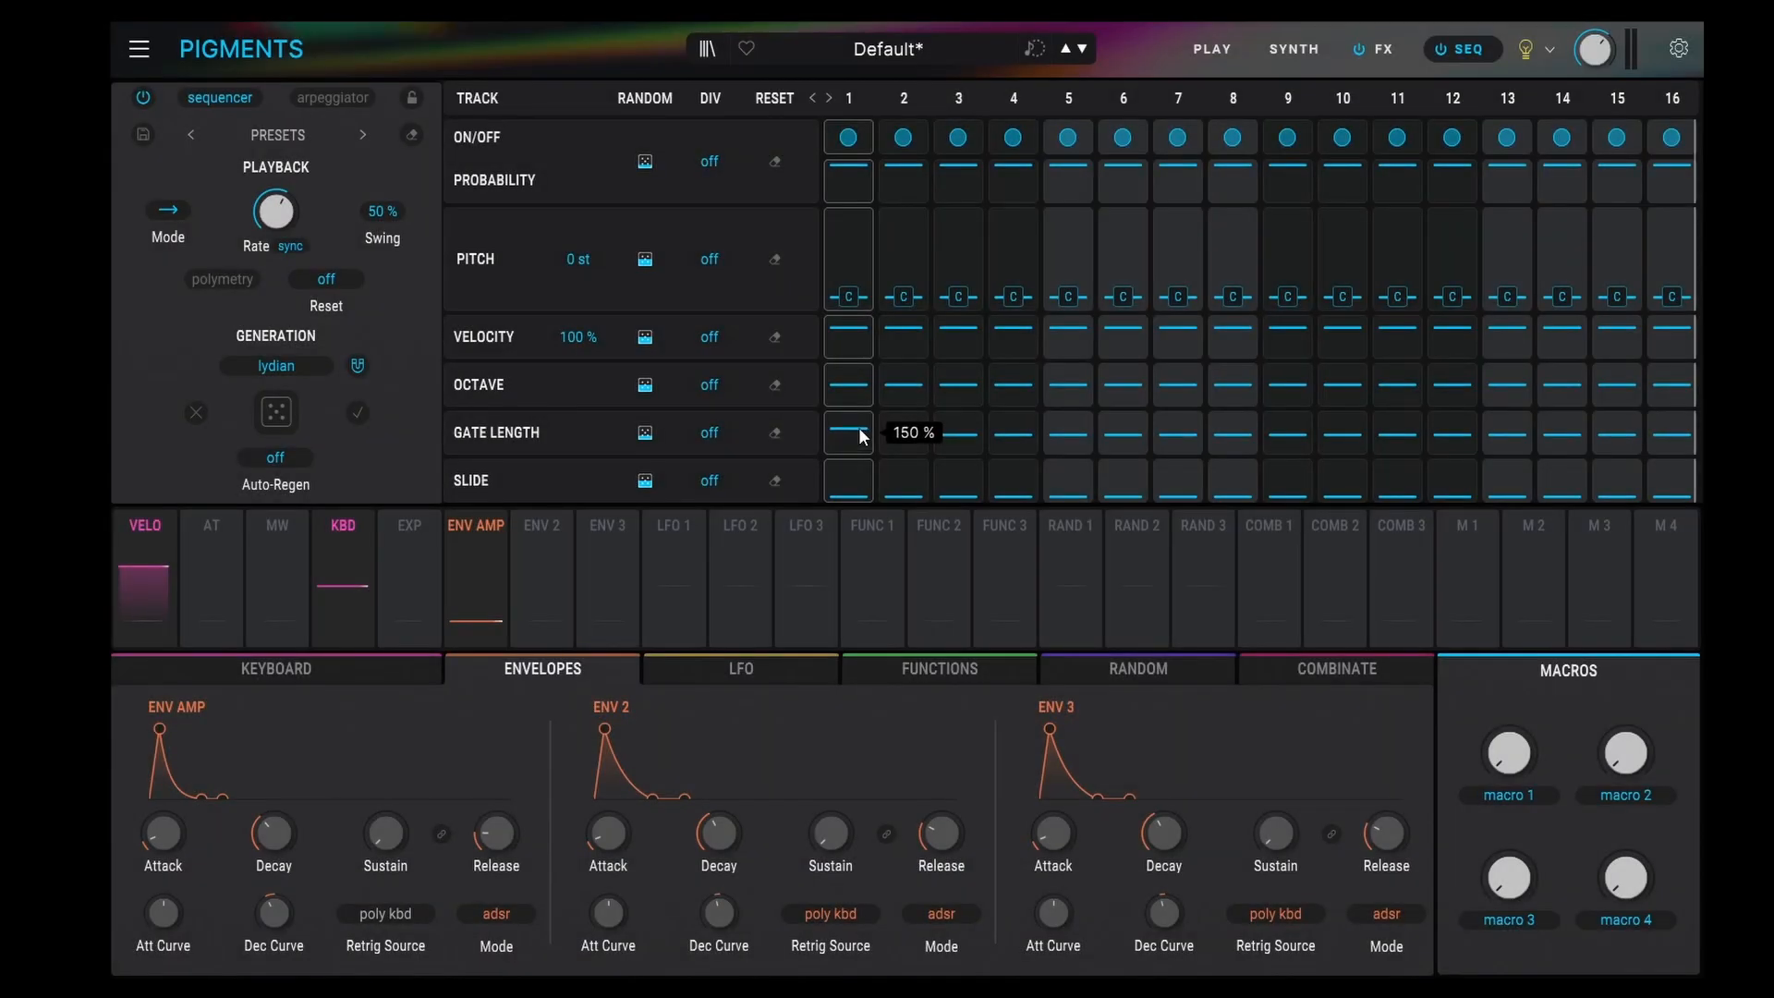
# - Lengthen the gate of step 1, play the sequence, and raise the Env Amp sustain to 1.00
pyautogui.moveTo(859, 428); pyautogui.dragTo(869, 409)
pyautogui.press('space')
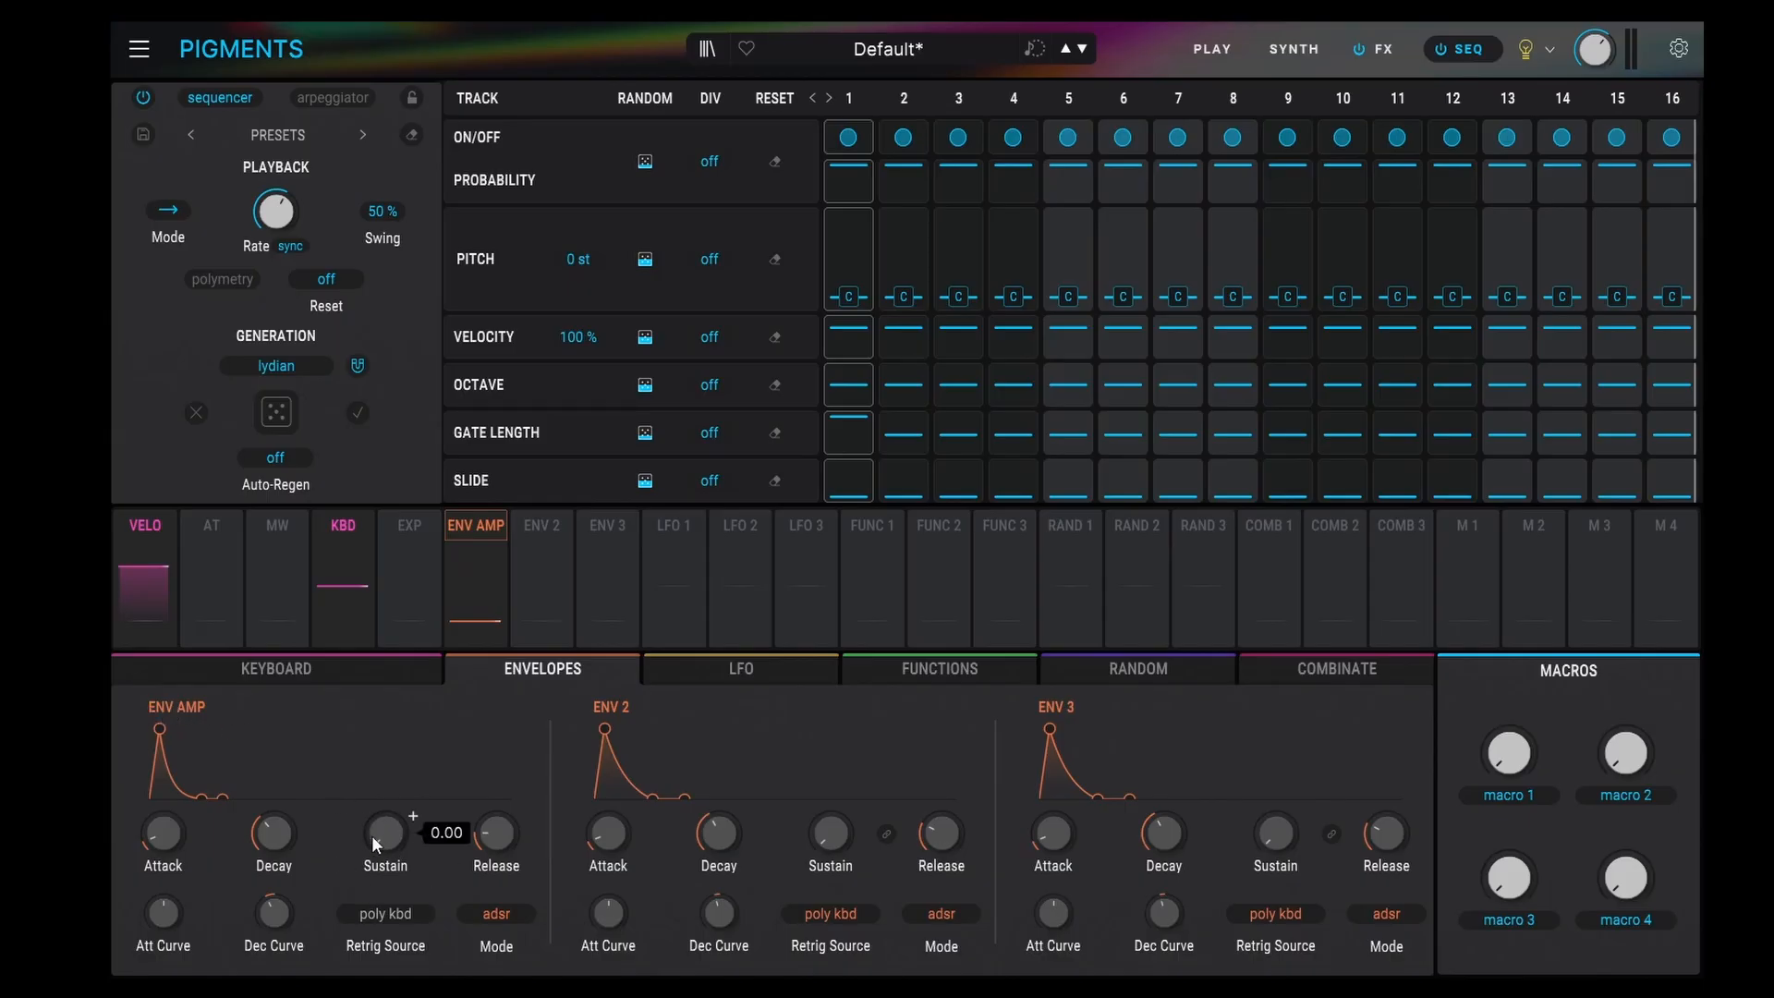
pyautogui.moveTo(385, 835); pyautogui.dragTo(384, 790)
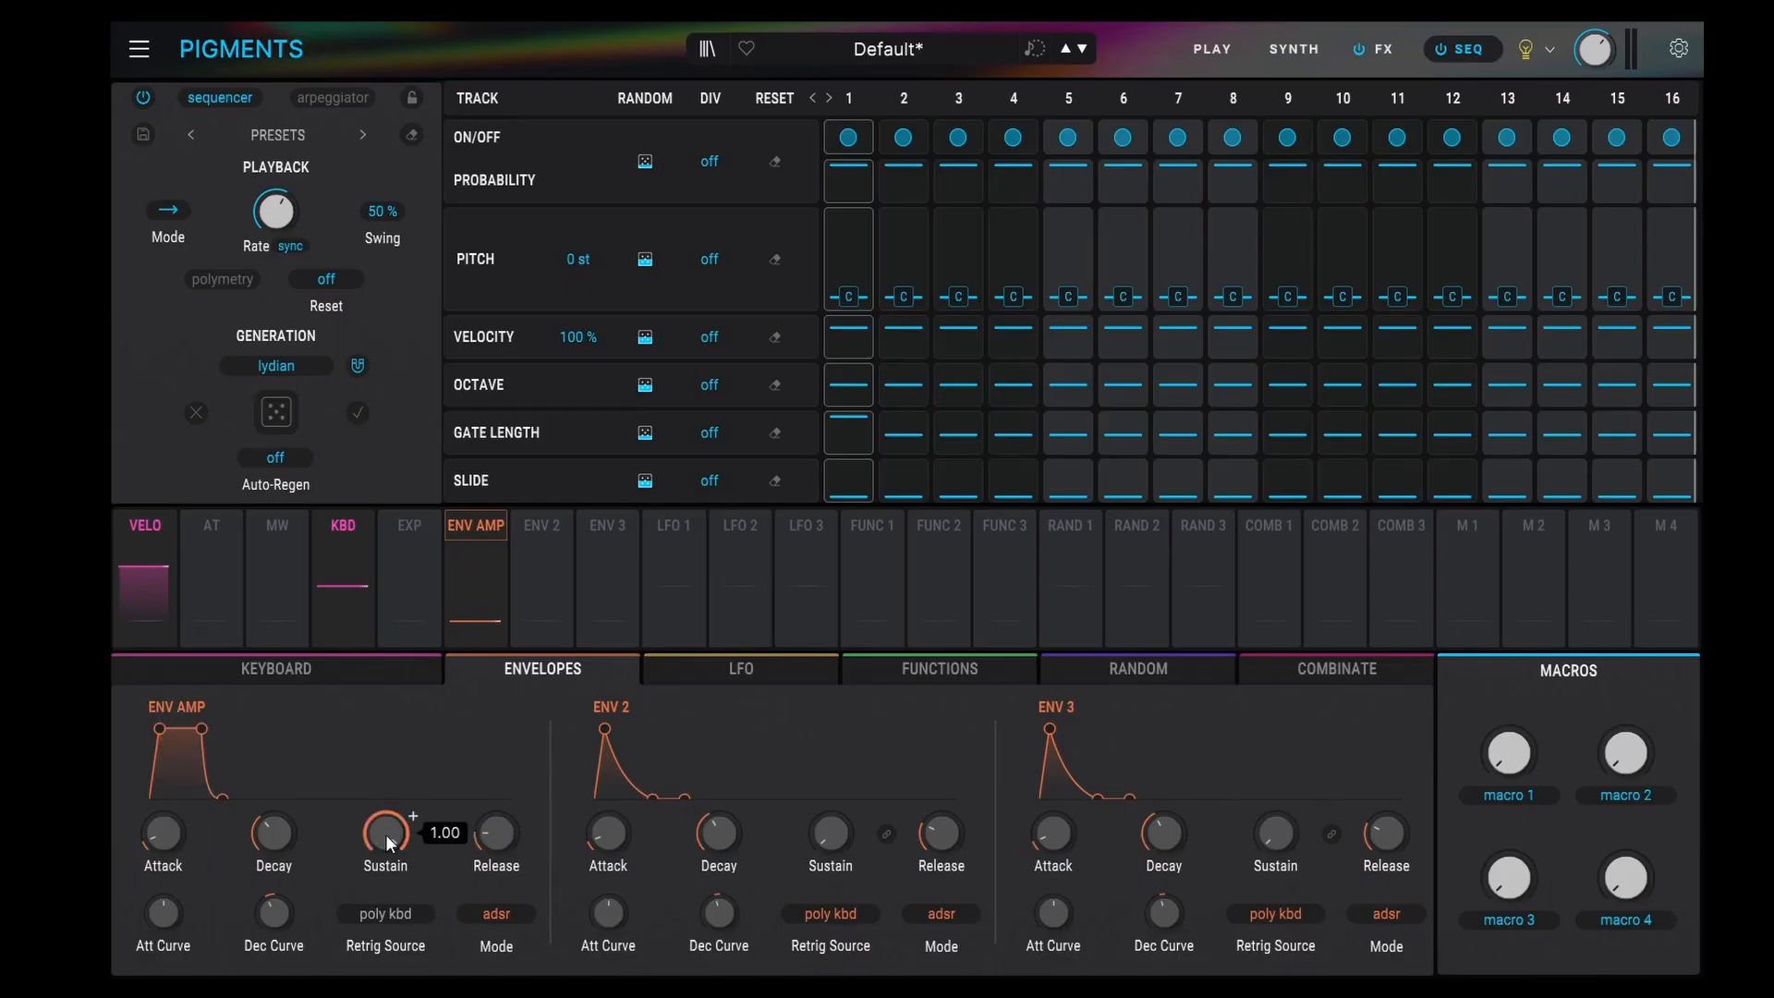
# - Restore step 1's gate, try very short gate lengths across all 16 steps, and reset the Gate Length track
pyautogui.click(858, 437)
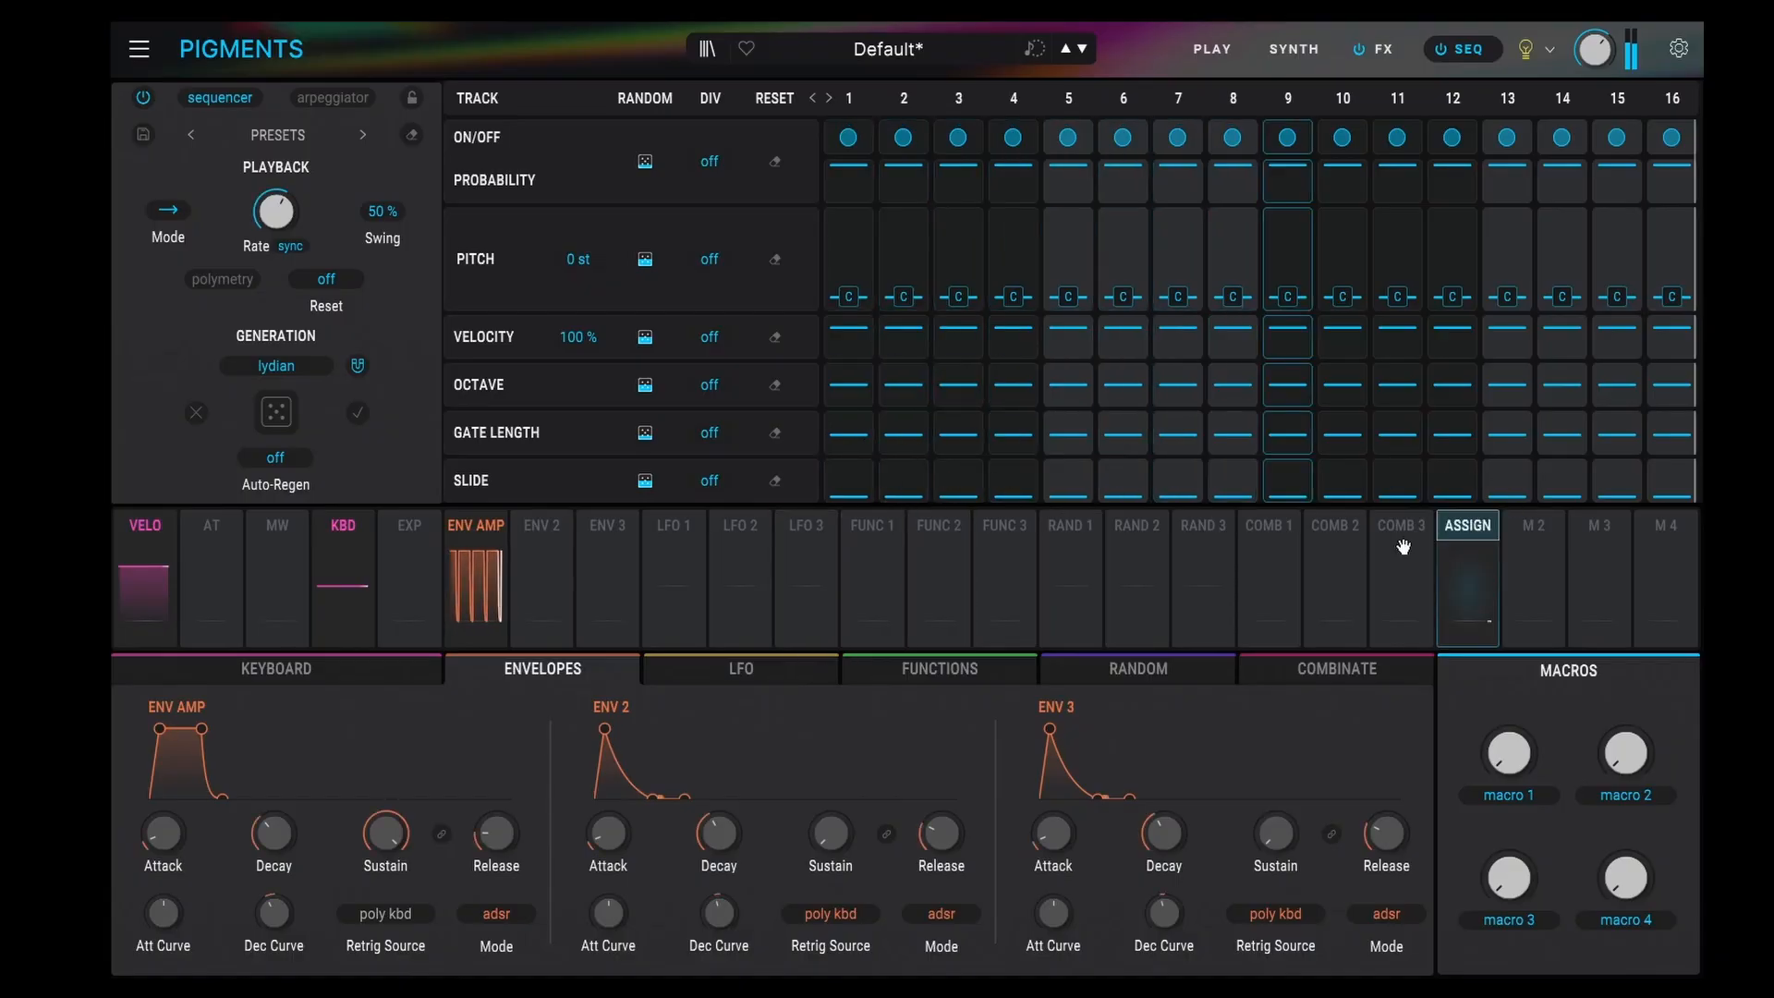
pyautogui.moveTo(844, 452); pyautogui.dragTo(1677, 462)
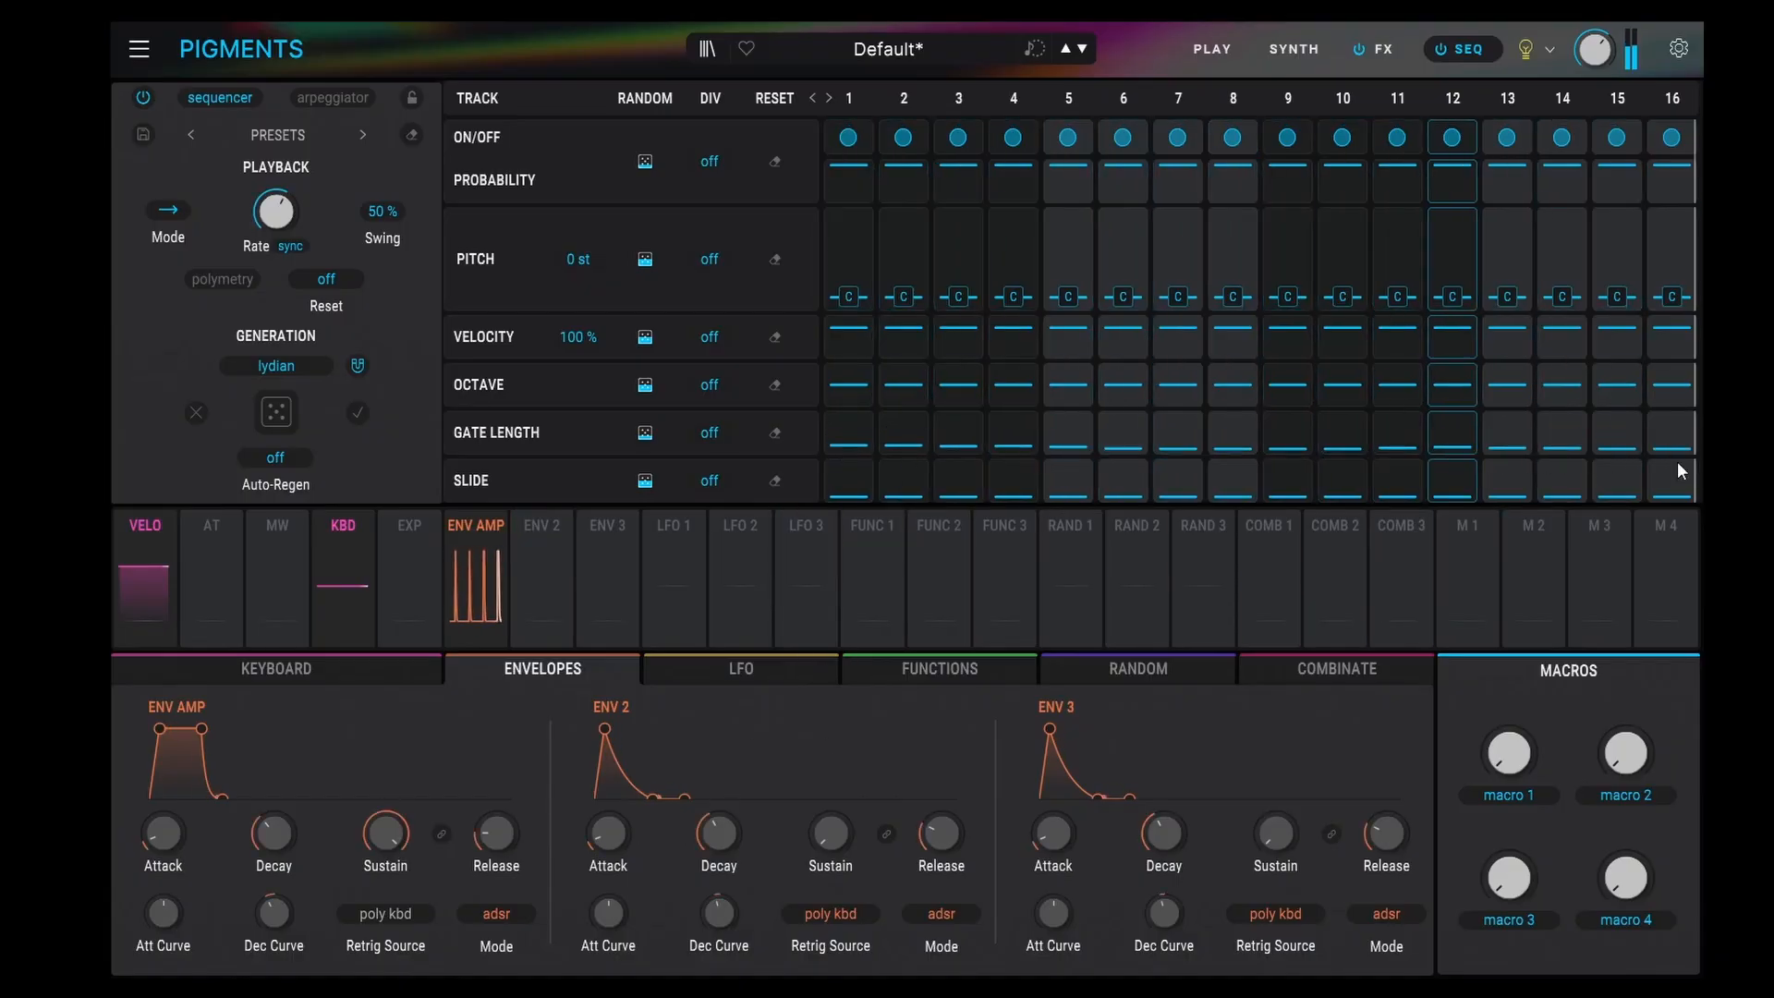
pyautogui.click(775, 433)
# - Lengthen step 1's gate and draw a generally rising pitch pattern from E to B across steps 2 to 16
pyautogui.moveTo(855, 440); pyautogui.dragTo(856, 420)
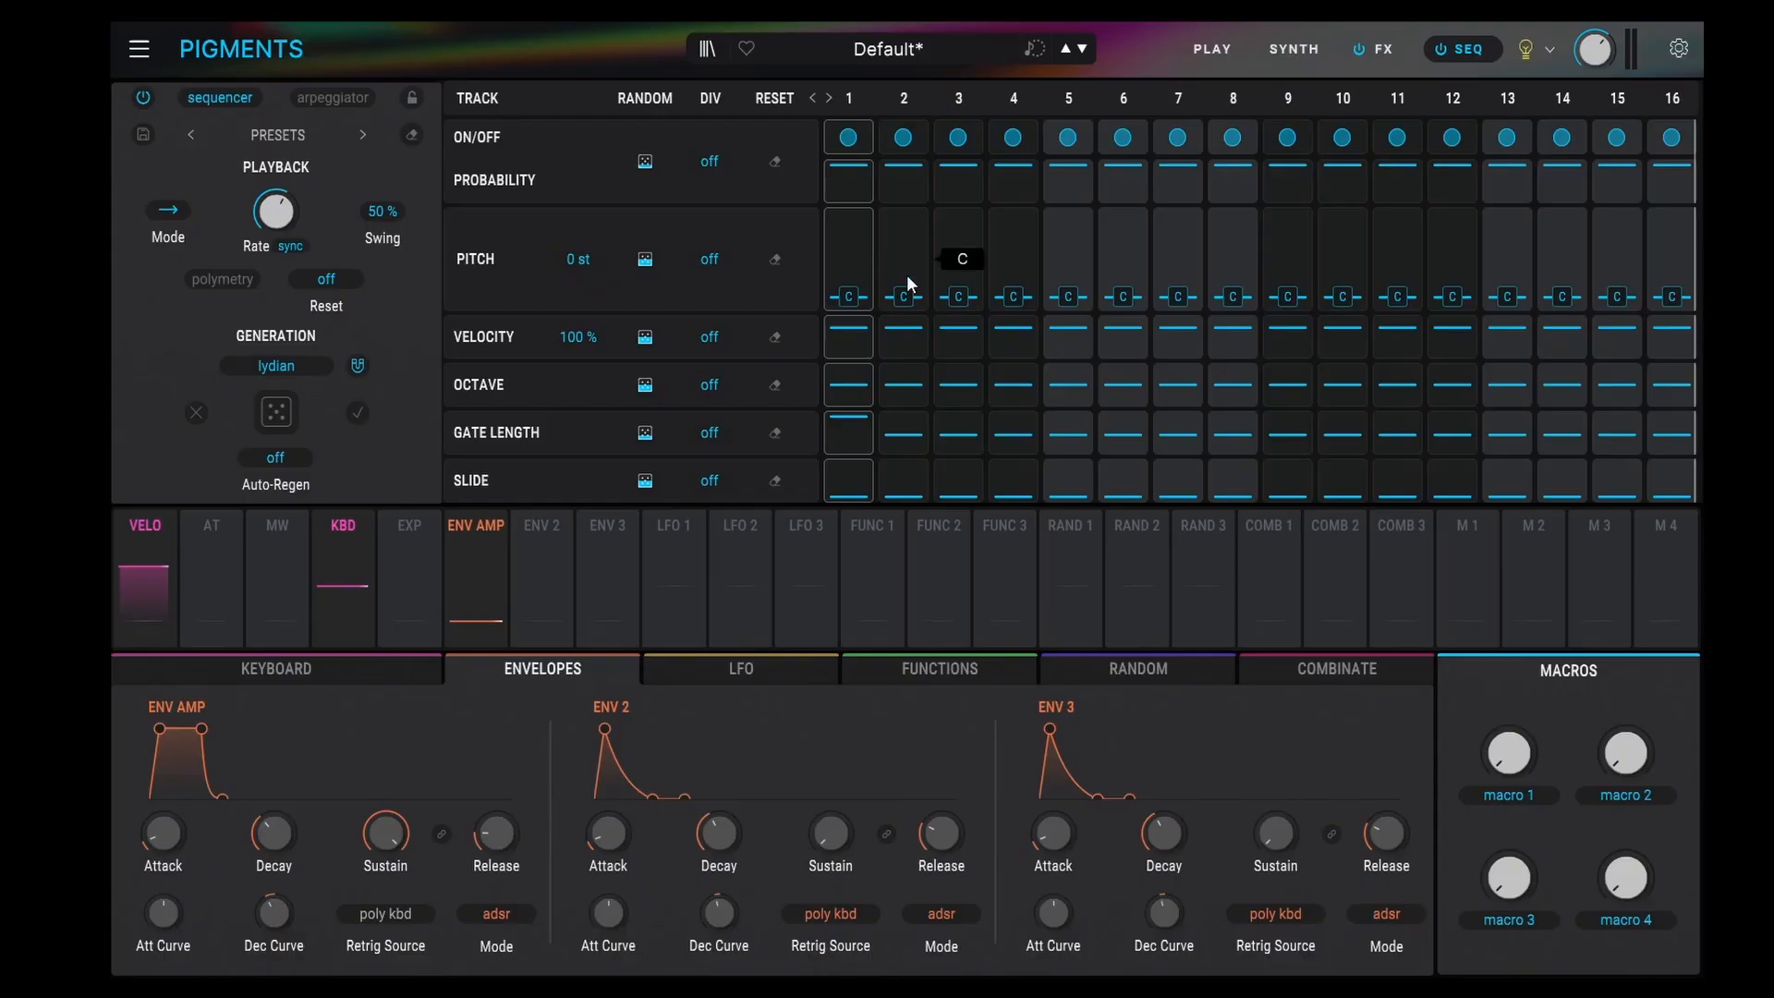
pyautogui.moveTo(906, 274); pyautogui.dragTo(1670, 222)
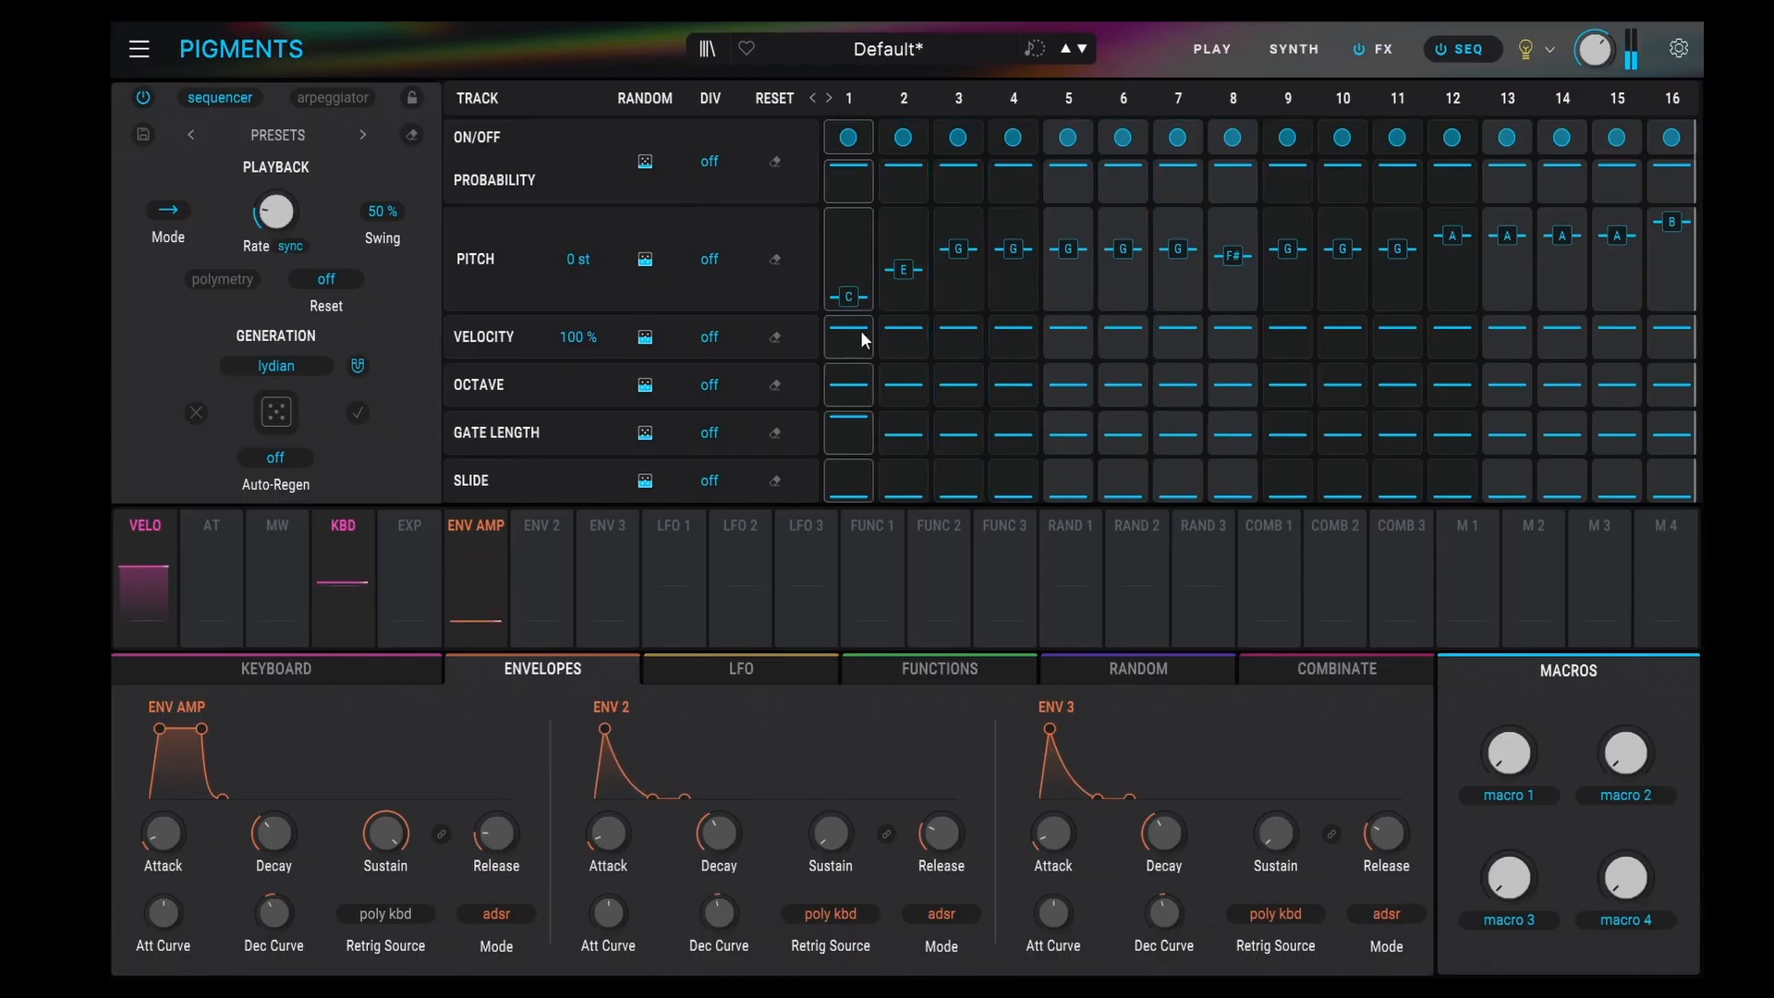
pyautogui.moveTo(843, 303)
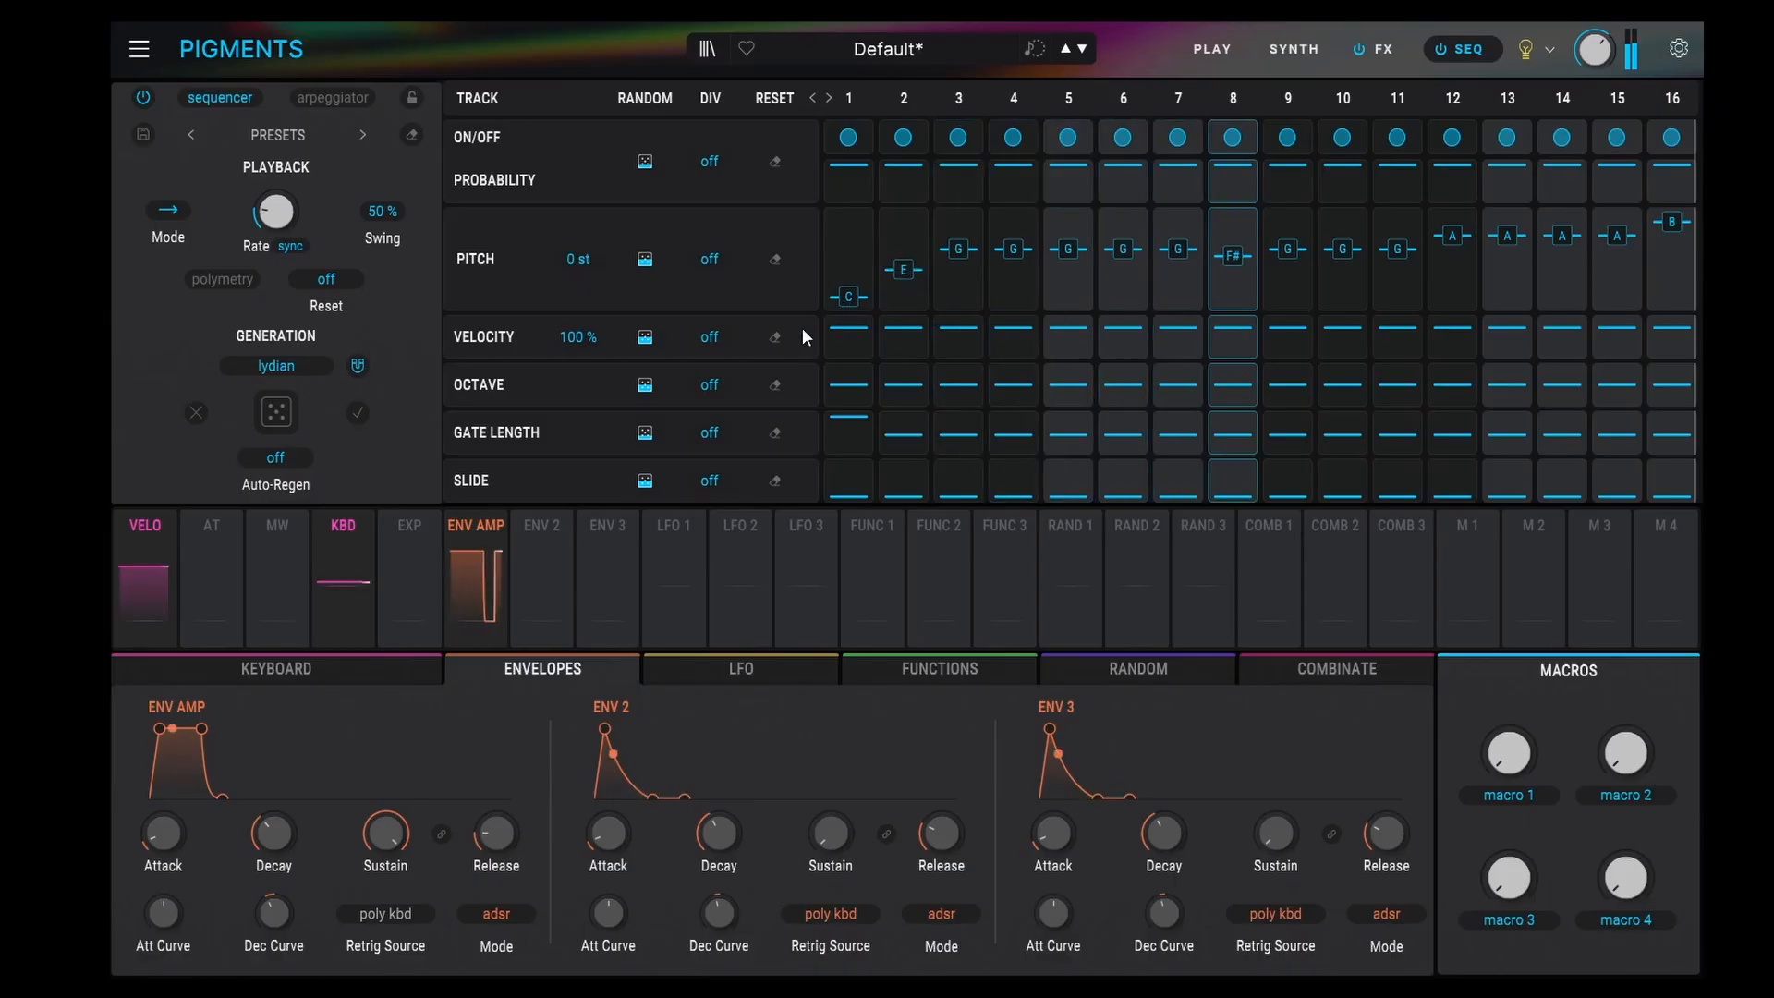
# - Set the pitch of steps 5, 9 and 13 to C, lengthen their gates, and shorten step 1's gate slightly
pyautogui.moveTo(1061, 251); pyautogui.dragTo(1069, 308)
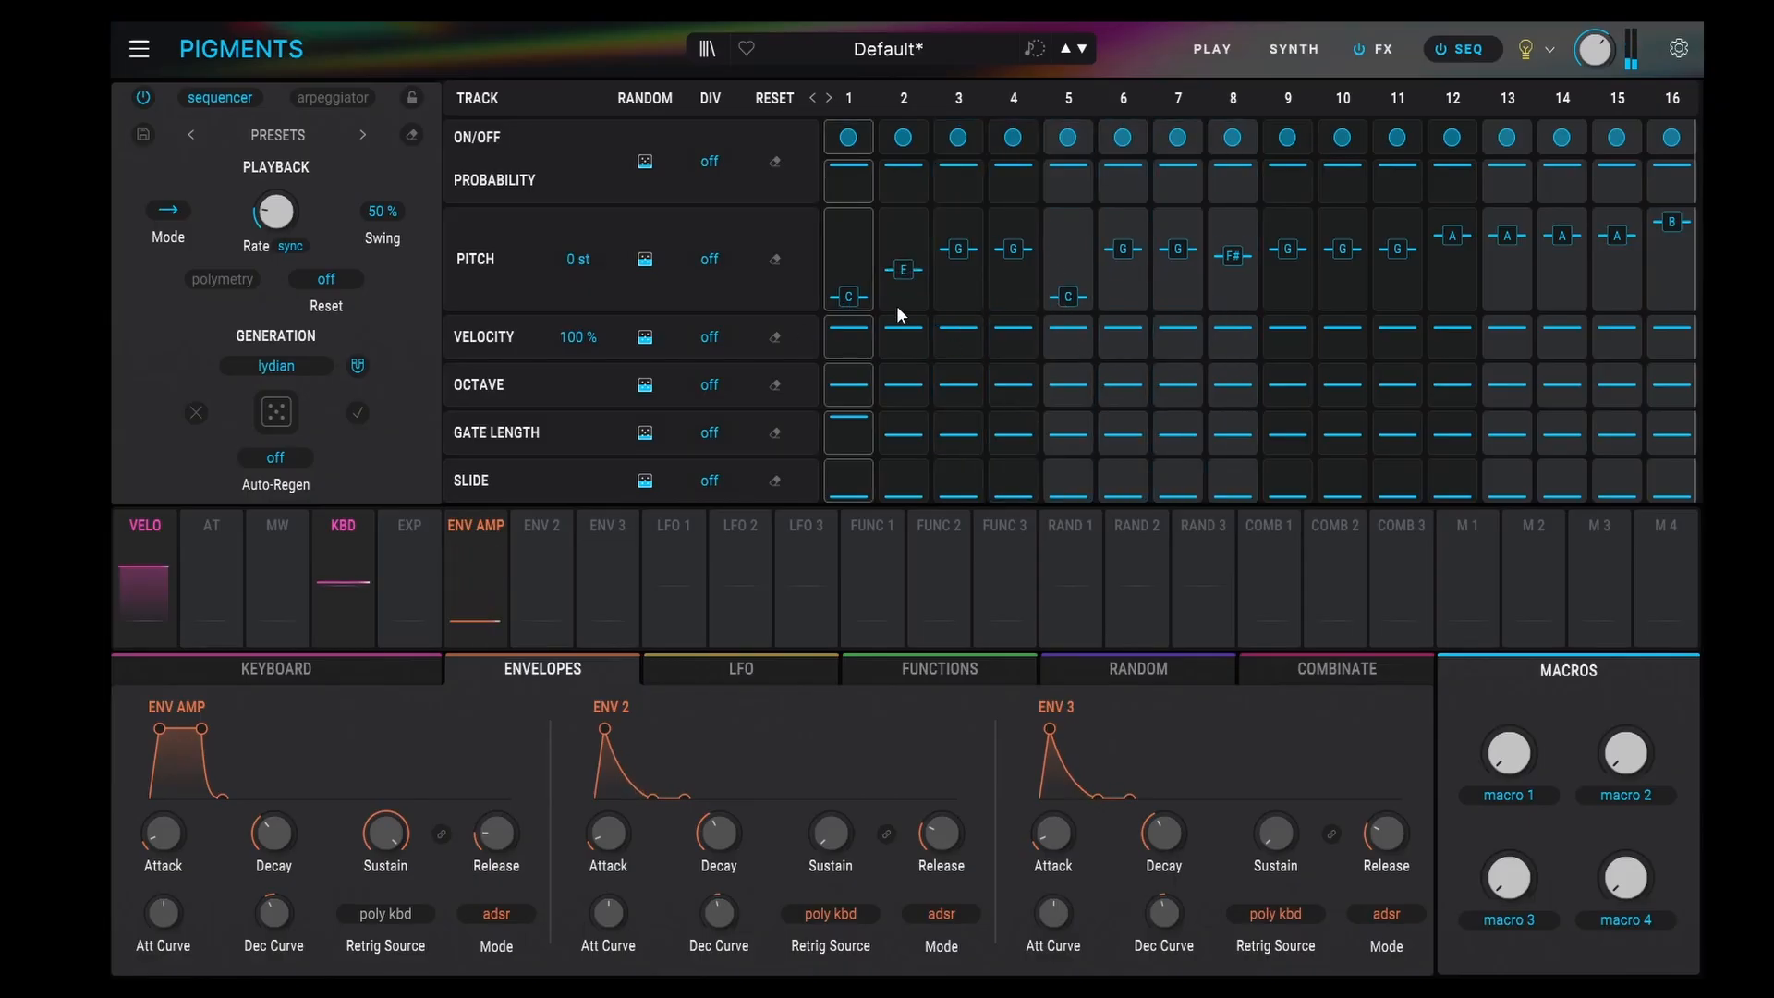
pyautogui.moveTo(1287, 249); pyautogui.dragTo(1303, 331)
pyautogui.moveTo(1094, 431); pyautogui.dragTo(1090, 366)
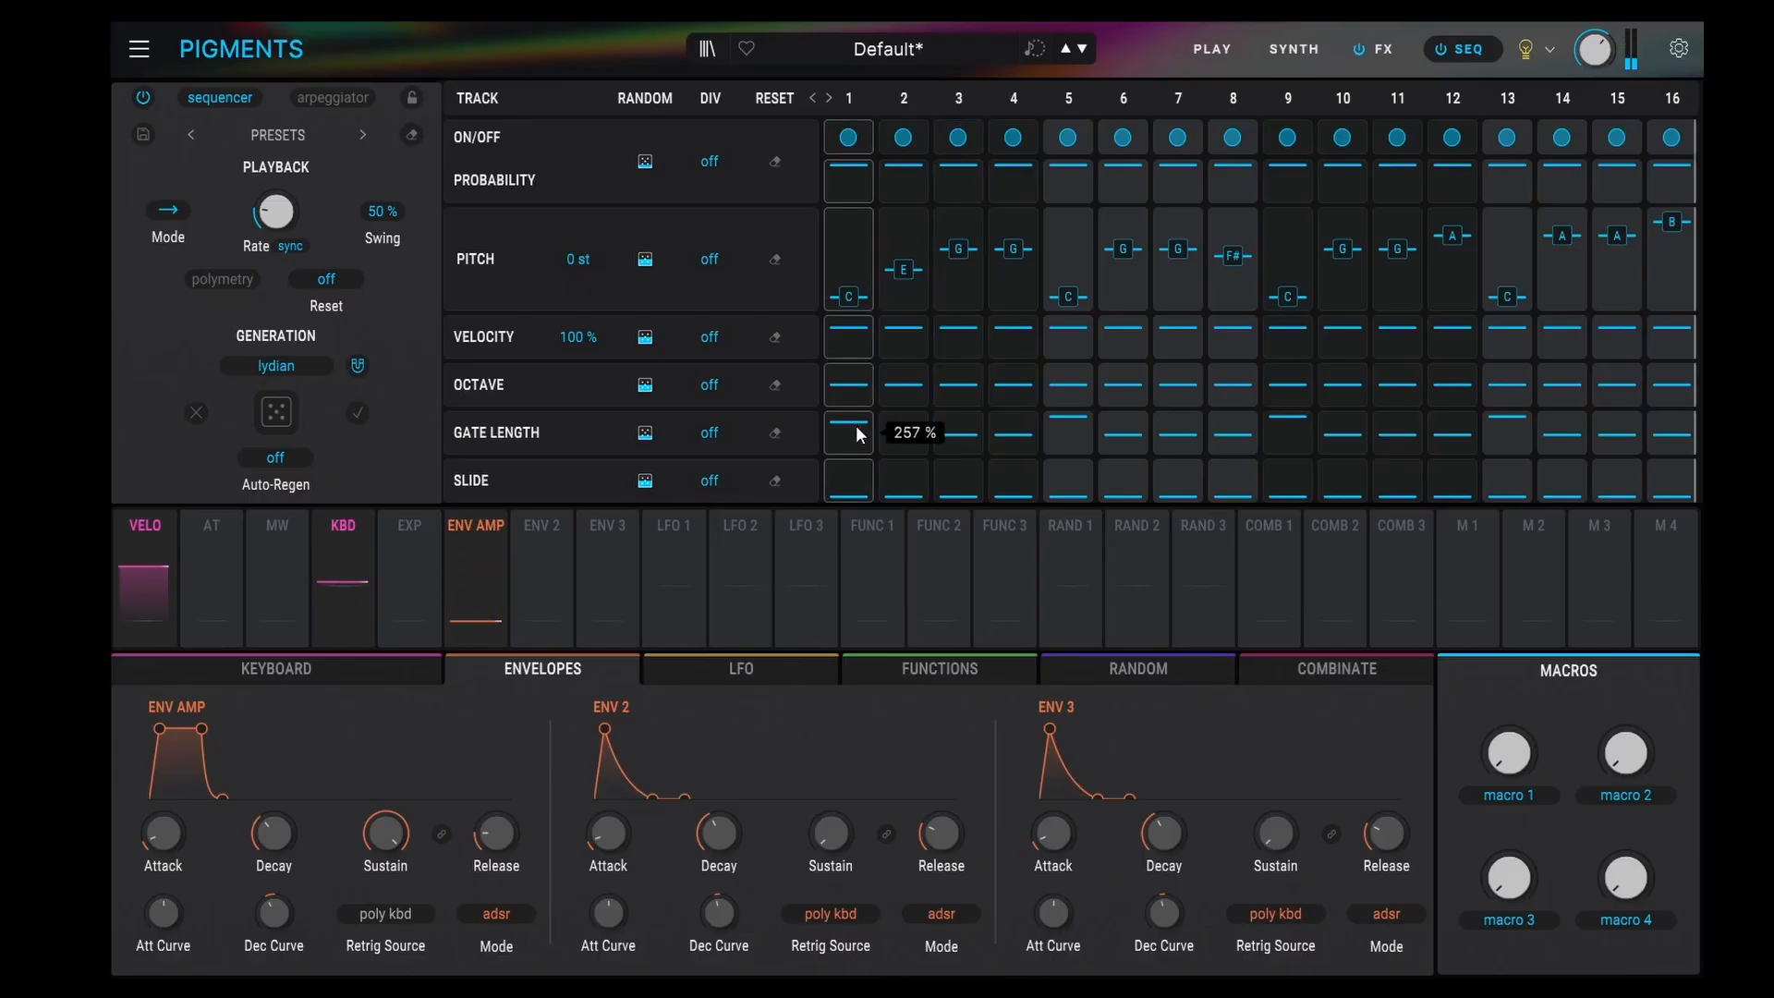
pyautogui.moveTo(857, 432); pyautogui.dragTo(862, 429)
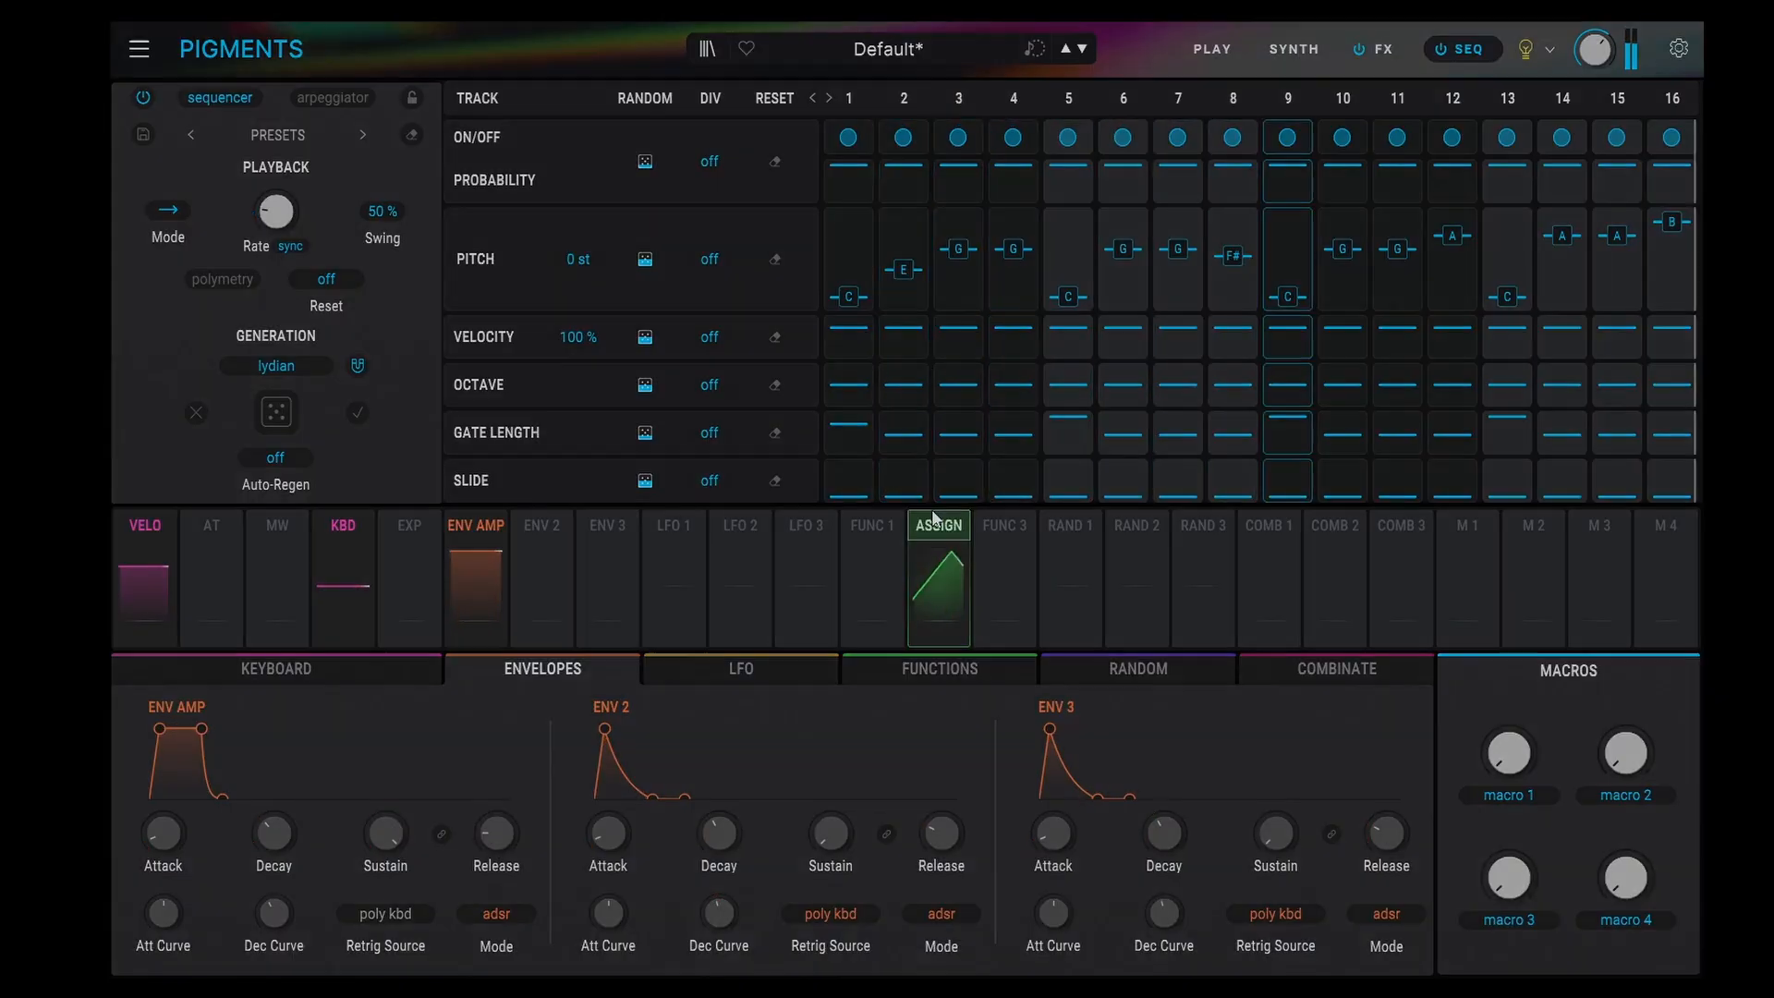
# - Reset the whole sequence and draw a new pitch pattern across the 16 steps, with step 1 on C and step 2 on F#
pyautogui.click(412, 136)
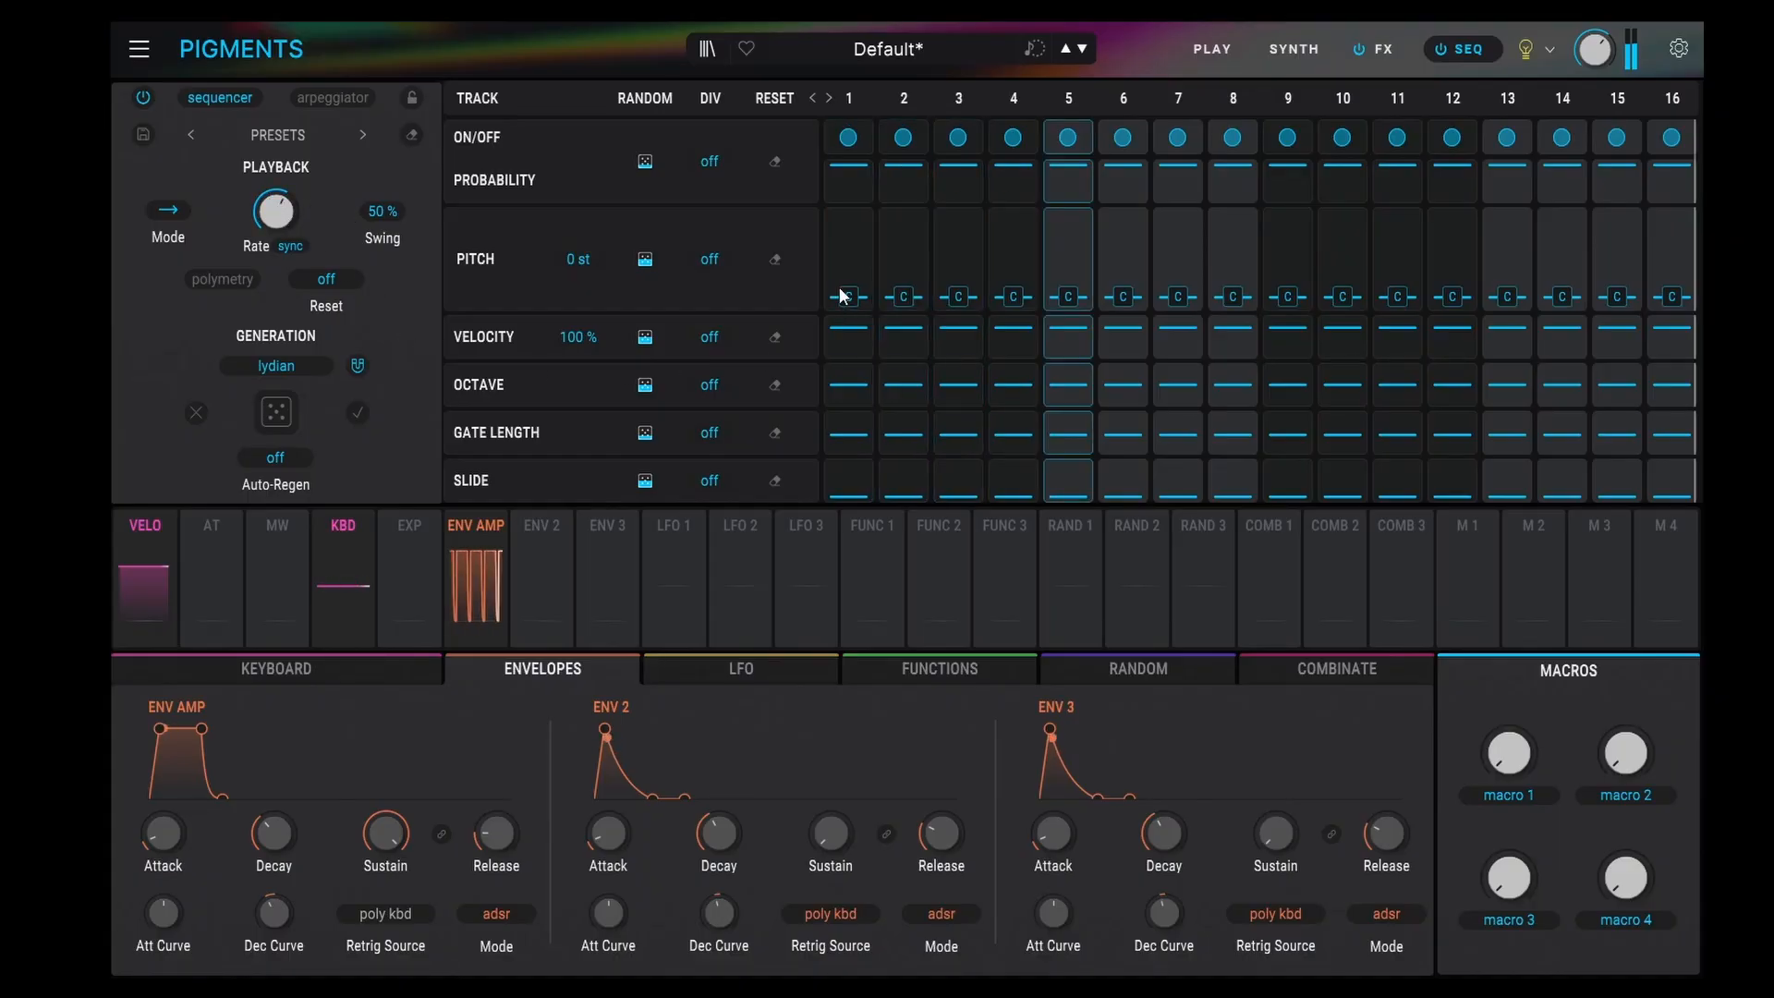
pyautogui.moveTo(840, 290)
pyautogui.mouseDown()
pyautogui.moveTo(1005, 220)
pyautogui.moveTo(1524, 259)
pyautogui.mouseUp()
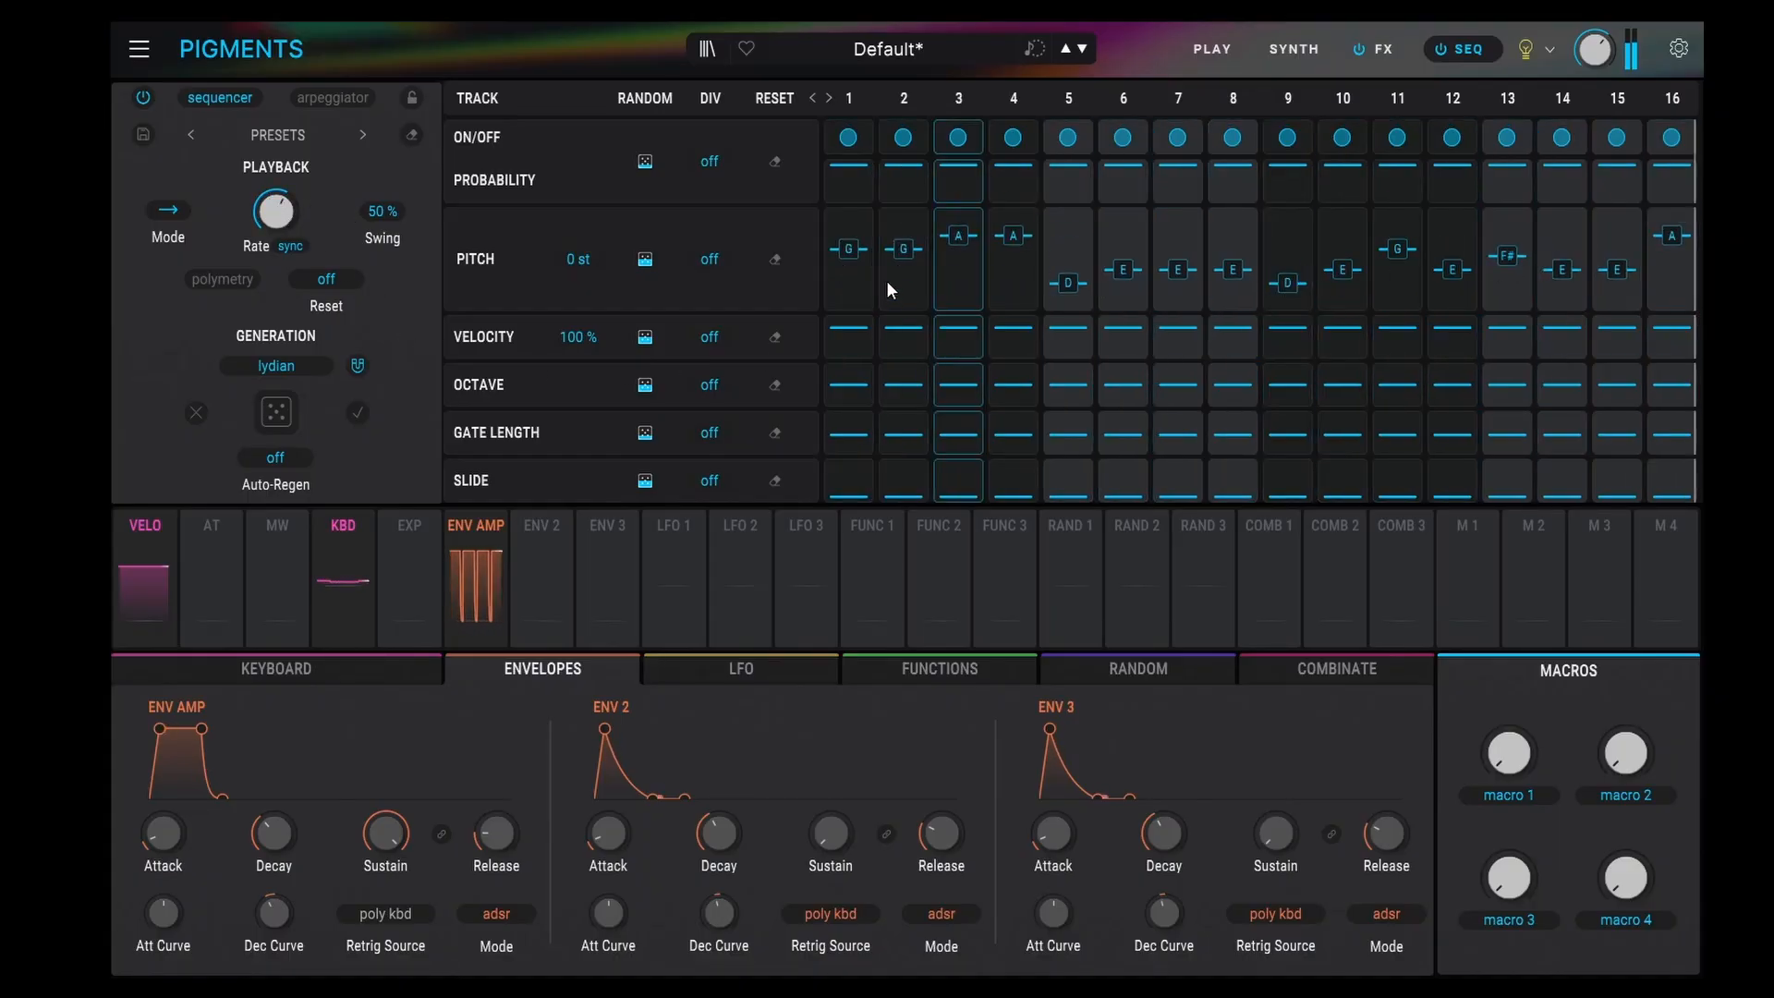
pyautogui.click(857, 300)
pyautogui.click(907, 263)
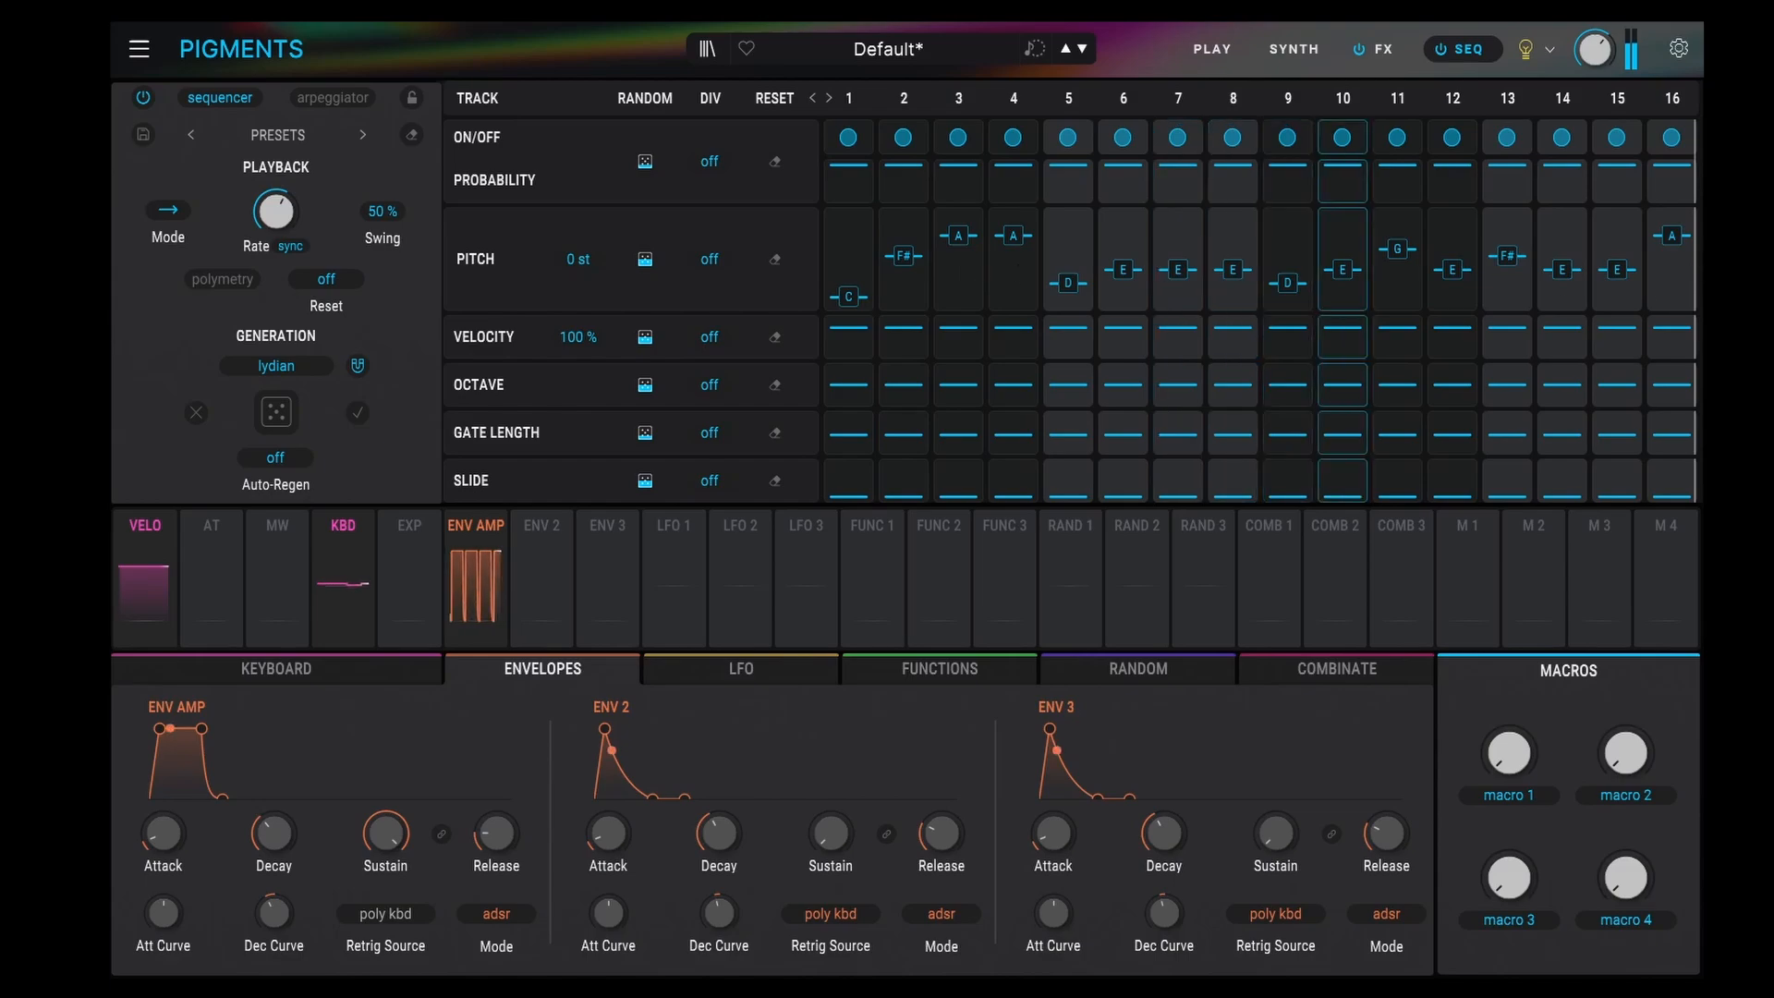
# - Raise the slide amount to its maximum on steps 1, 4, 6 and 8 of the Slide track
pyautogui.moveTo(853, 489); pyautogui.dragTo(854, 454)
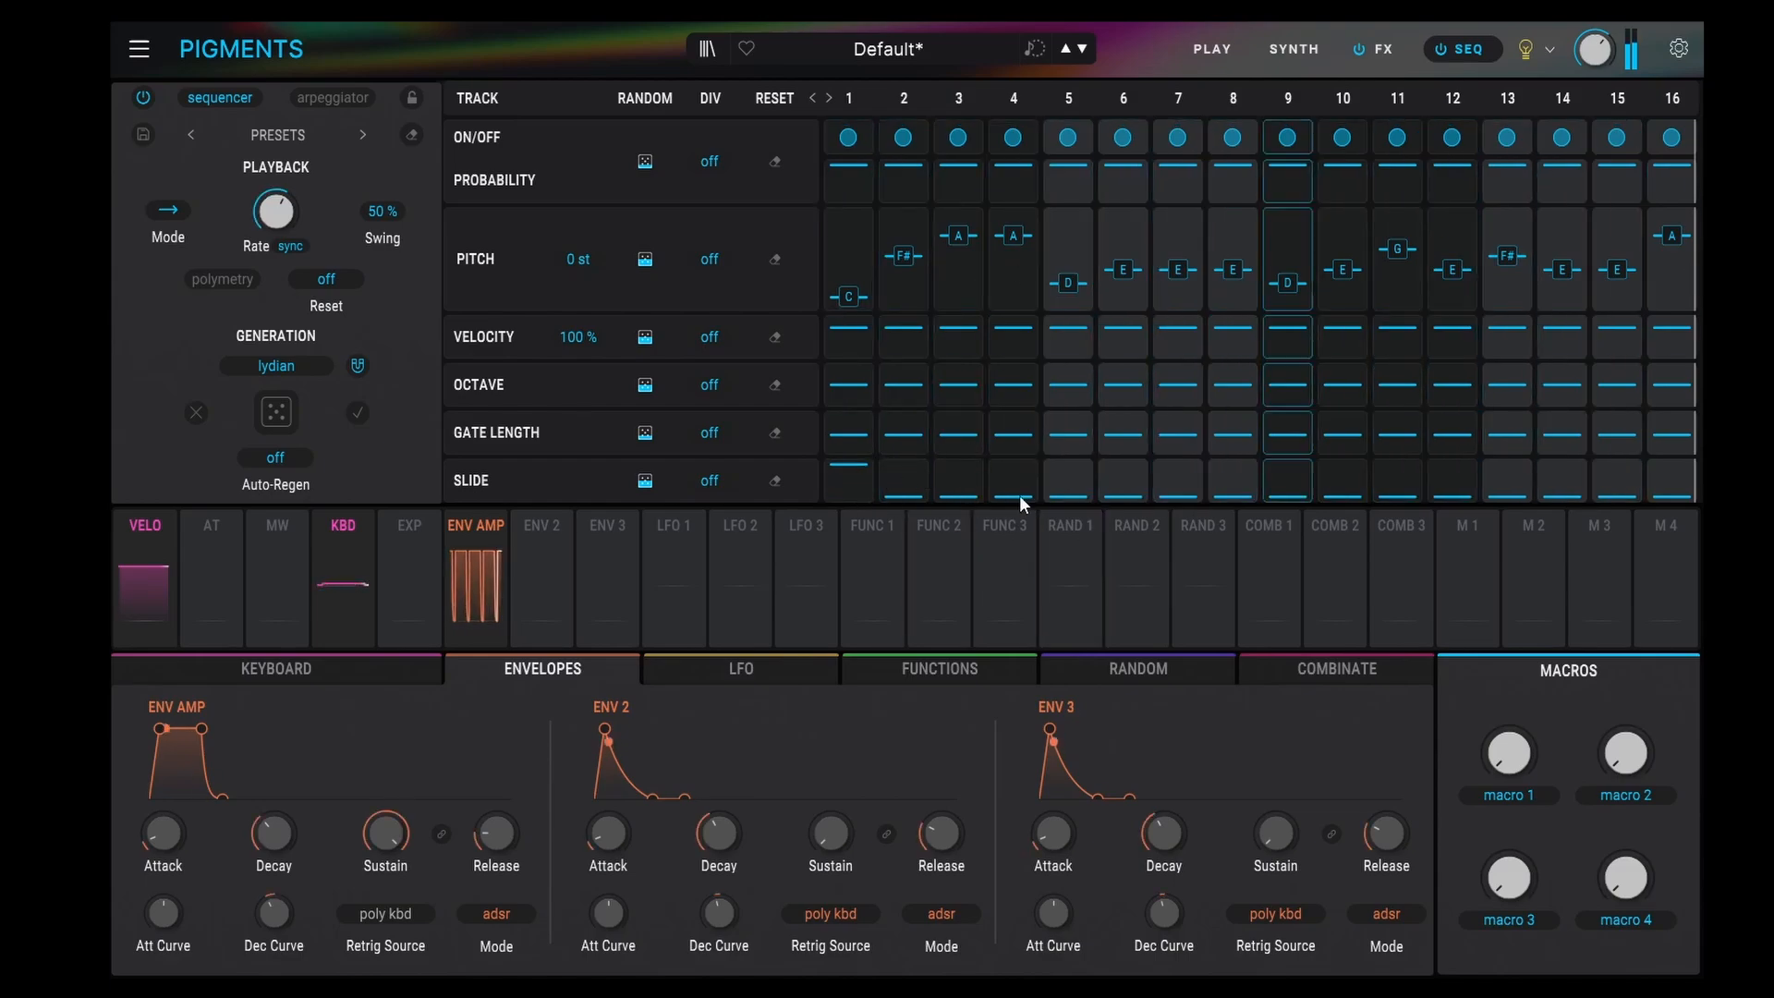
pyautogui.moveTo(1019, 496); pyautogui.dragTo(1022, 459)
pyautogui.moveTo(1125, 490); pyautogui.dragTo(1127, 456)
pyautogui.moveTo(1238, 492); pyautogui.dragTo(1236, 457)
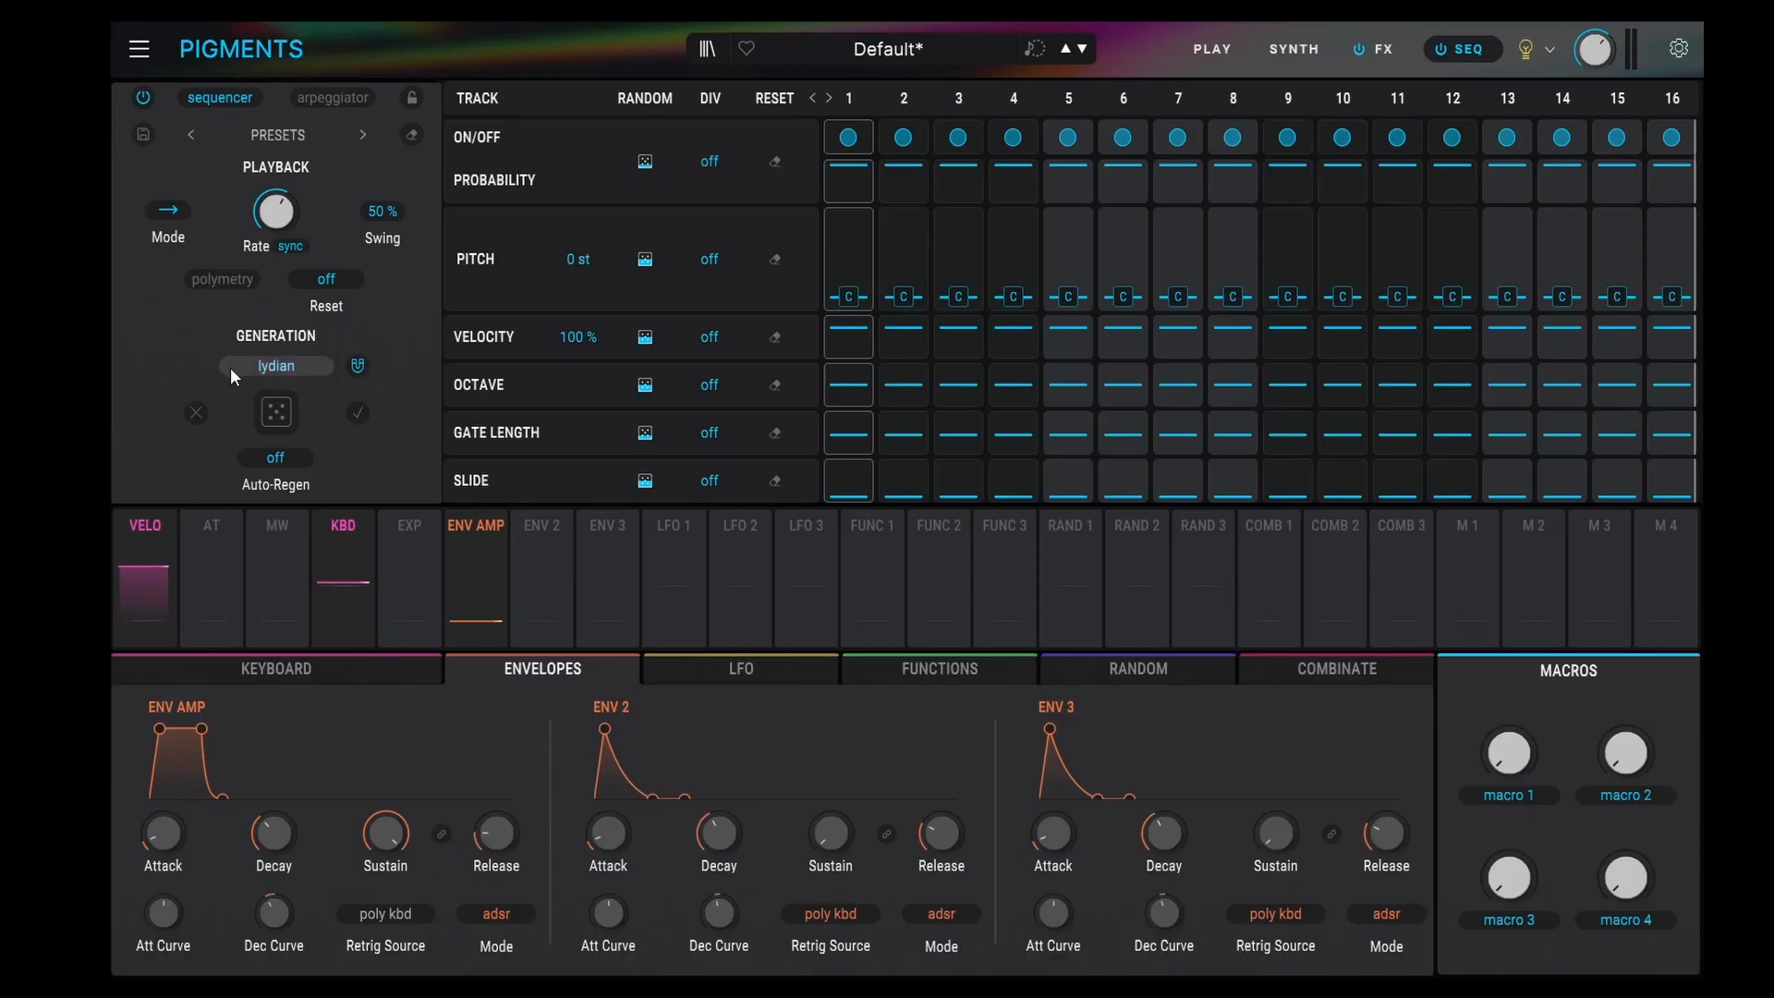
# - Randomize the Pitch, Velocity, Octave, Gate Length and Slide tracks
pyautogui.click(644, 260)
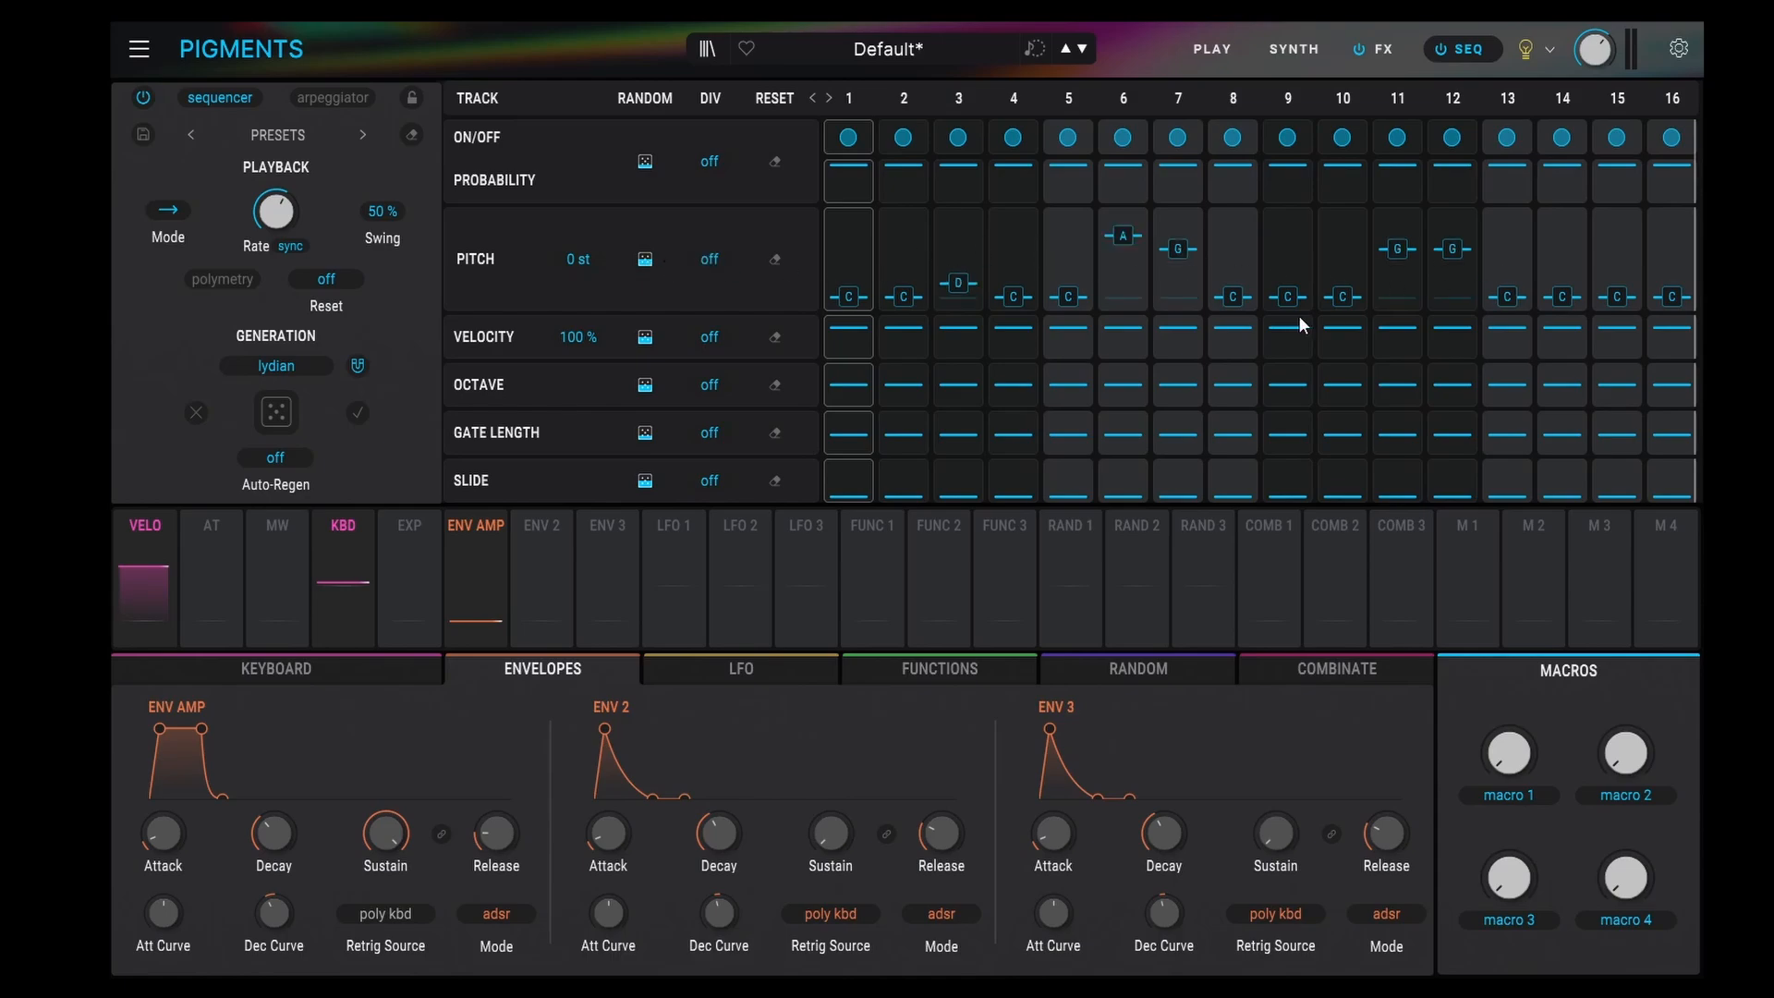
pyautogui.moveTo(1123, 235)
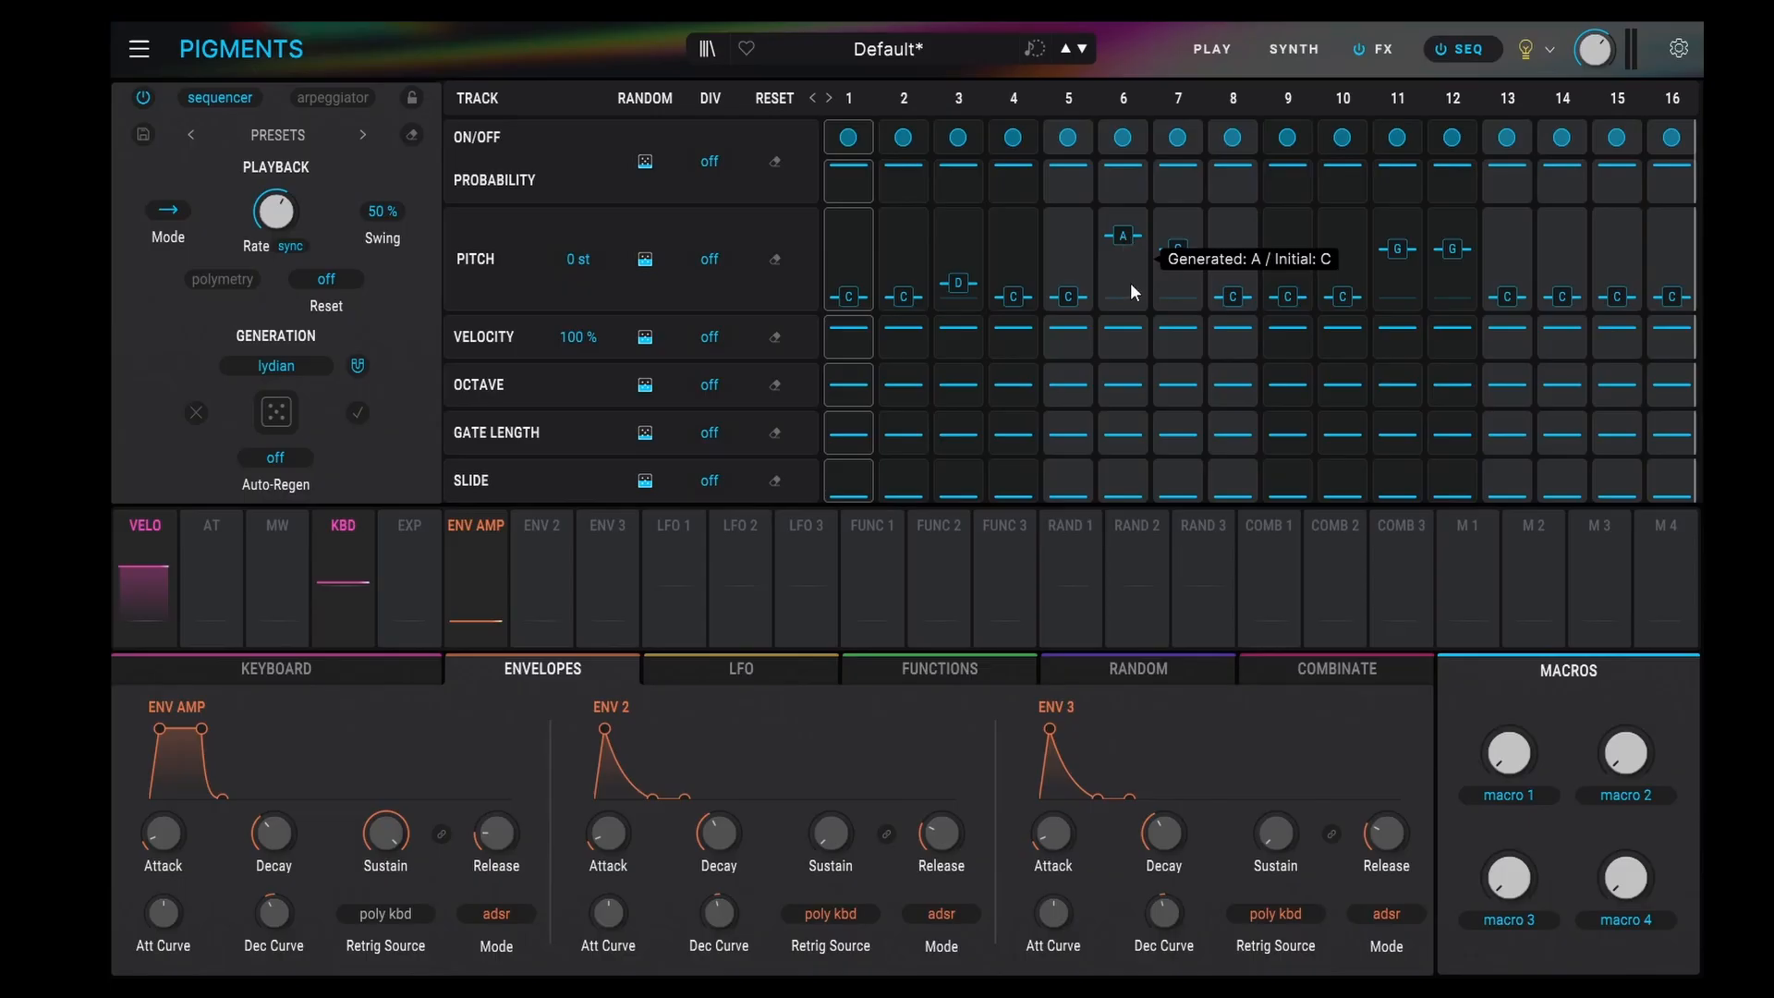
pyautogui.click(645, 338)
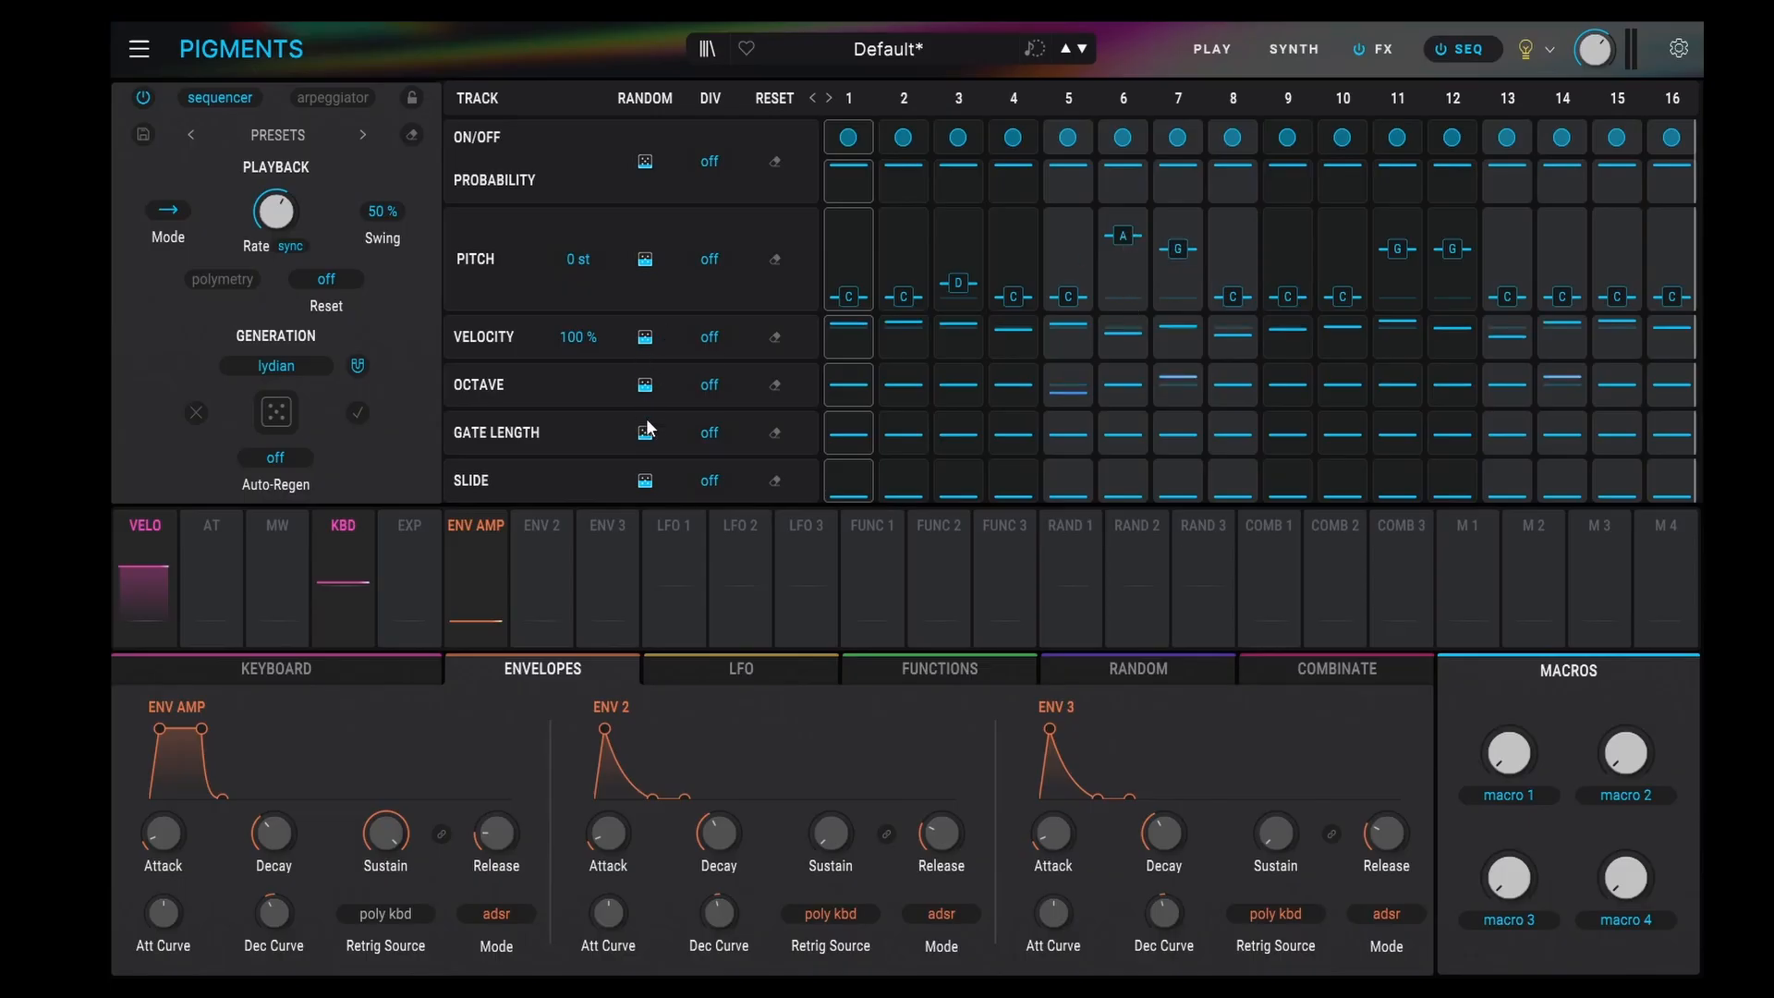
pyautogui.click(646, 430)
pyautogui.click(645, 481)
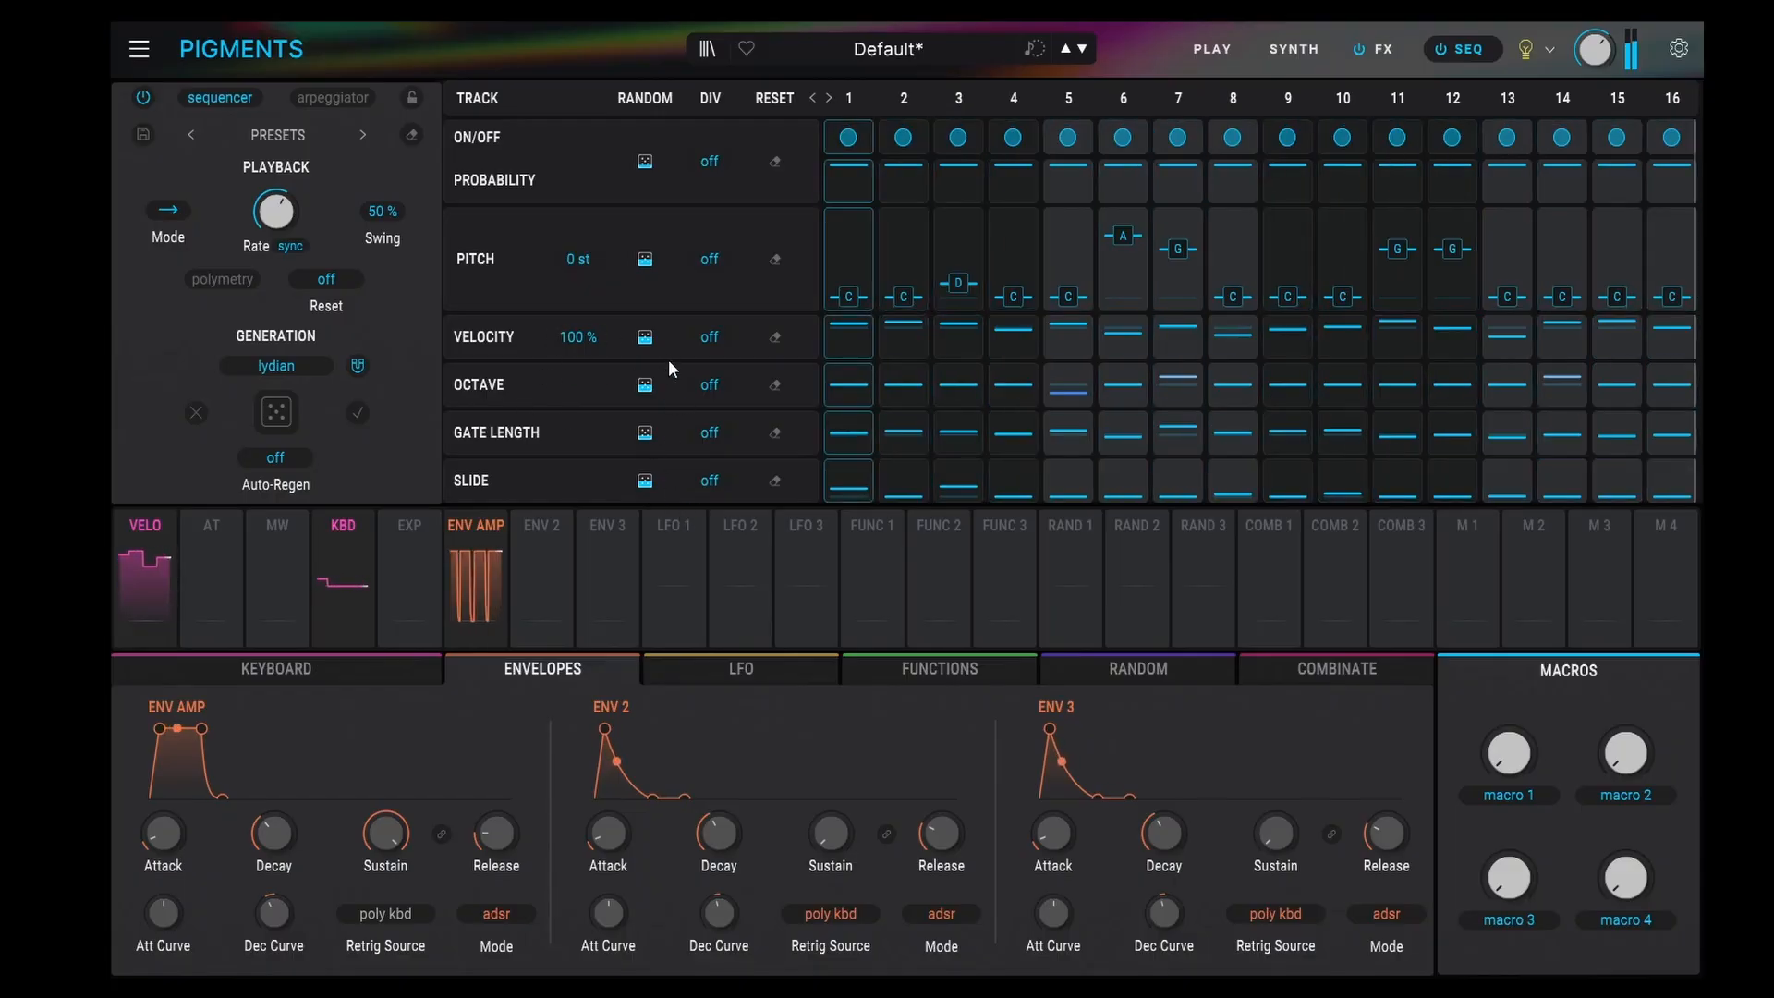
# - Lower the Env Amp sustain to zero and reset the Pitch track after checking the random amounts
pyautogui.moveTo(385, 831); pyautogui.dragTo(386, 914)
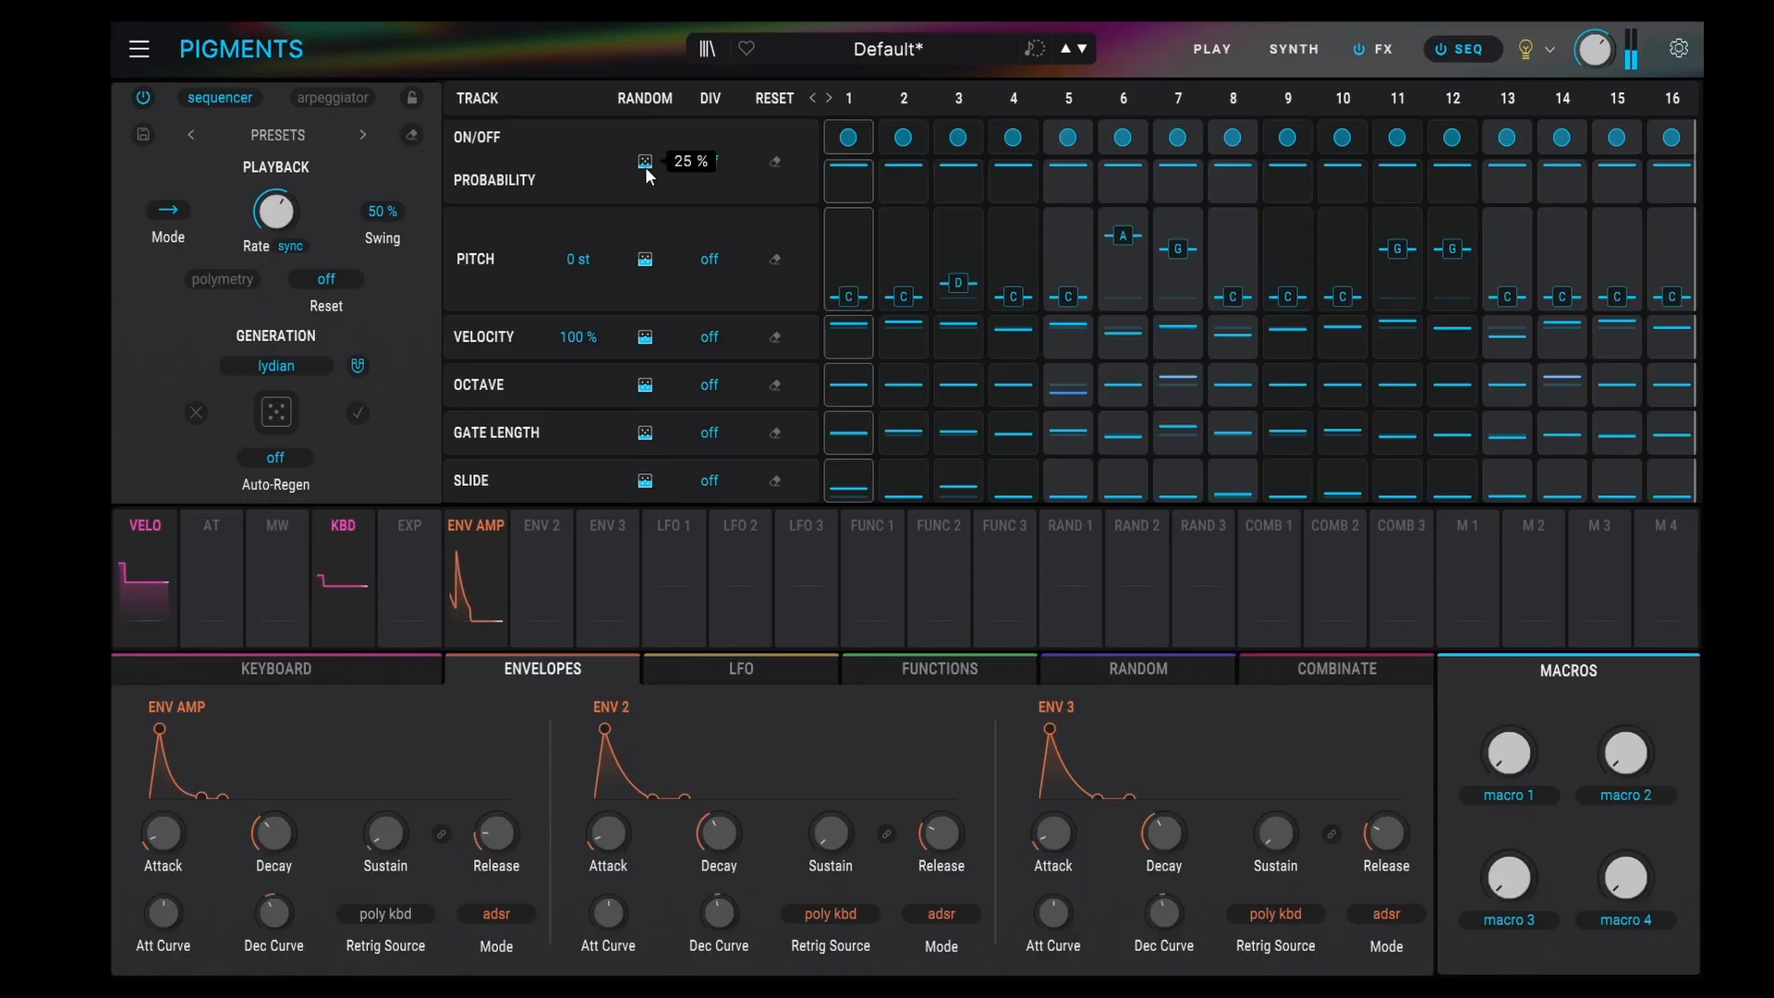
pyautogui.moveTo(643, 261)
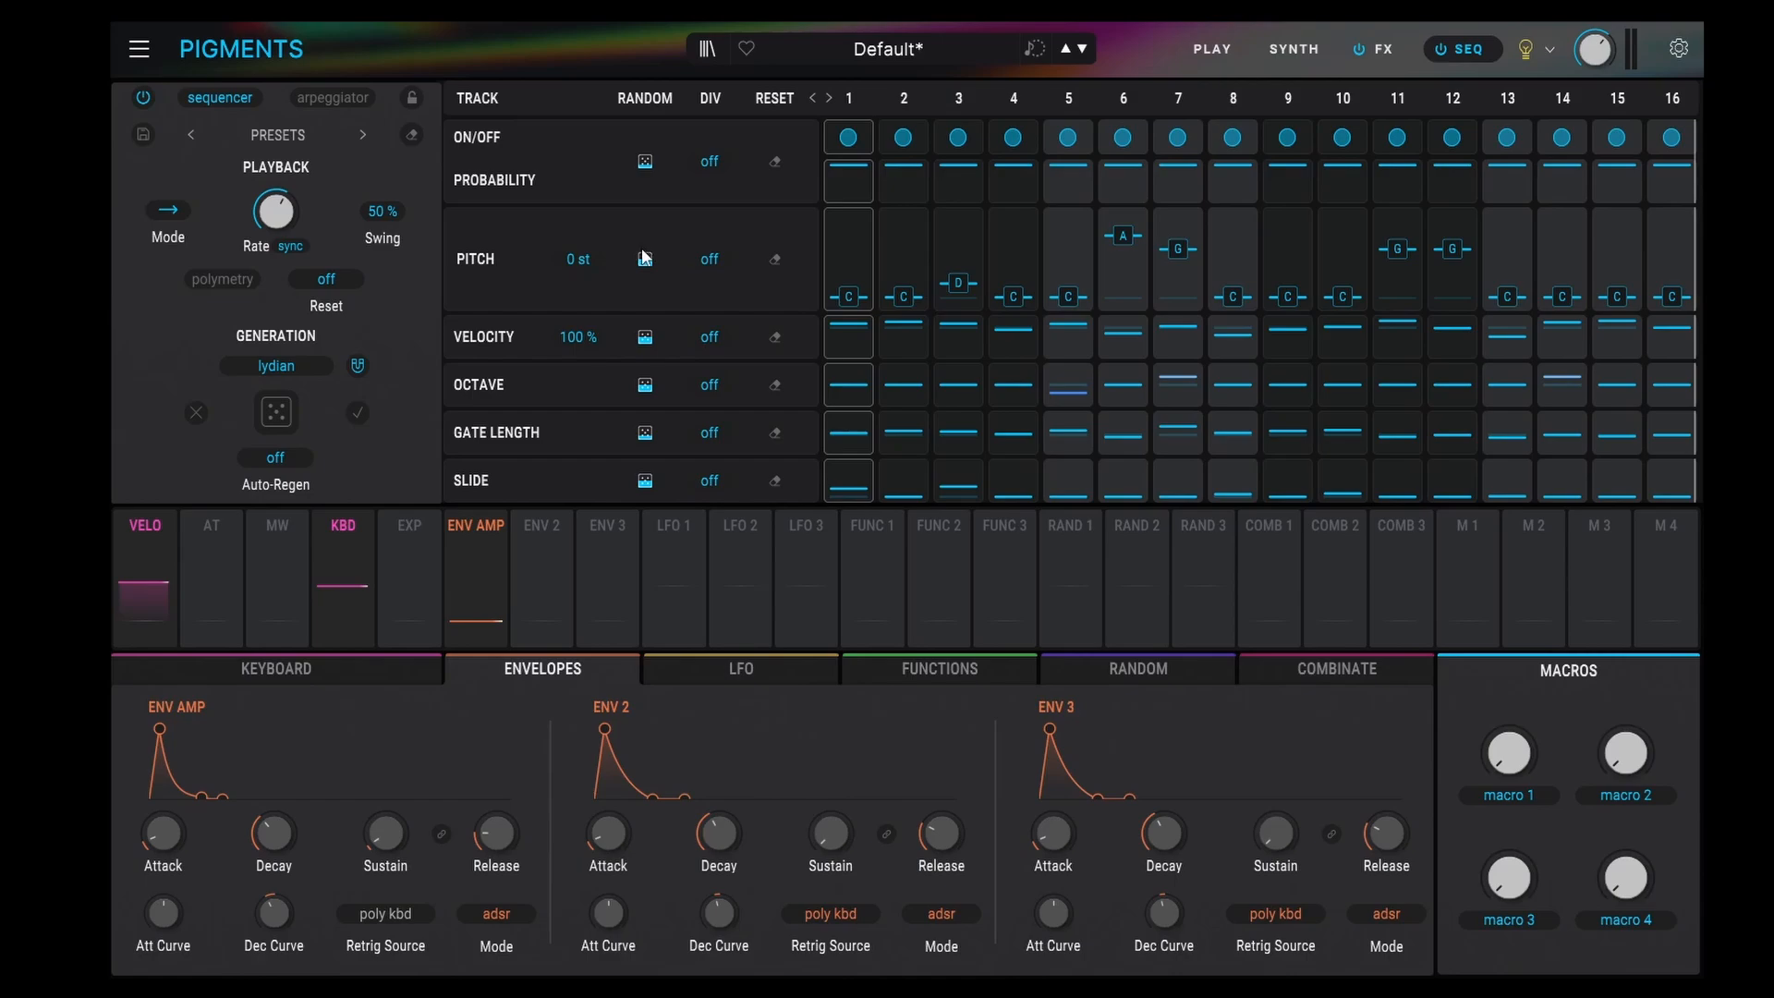
pyautogui.click(780, 259)
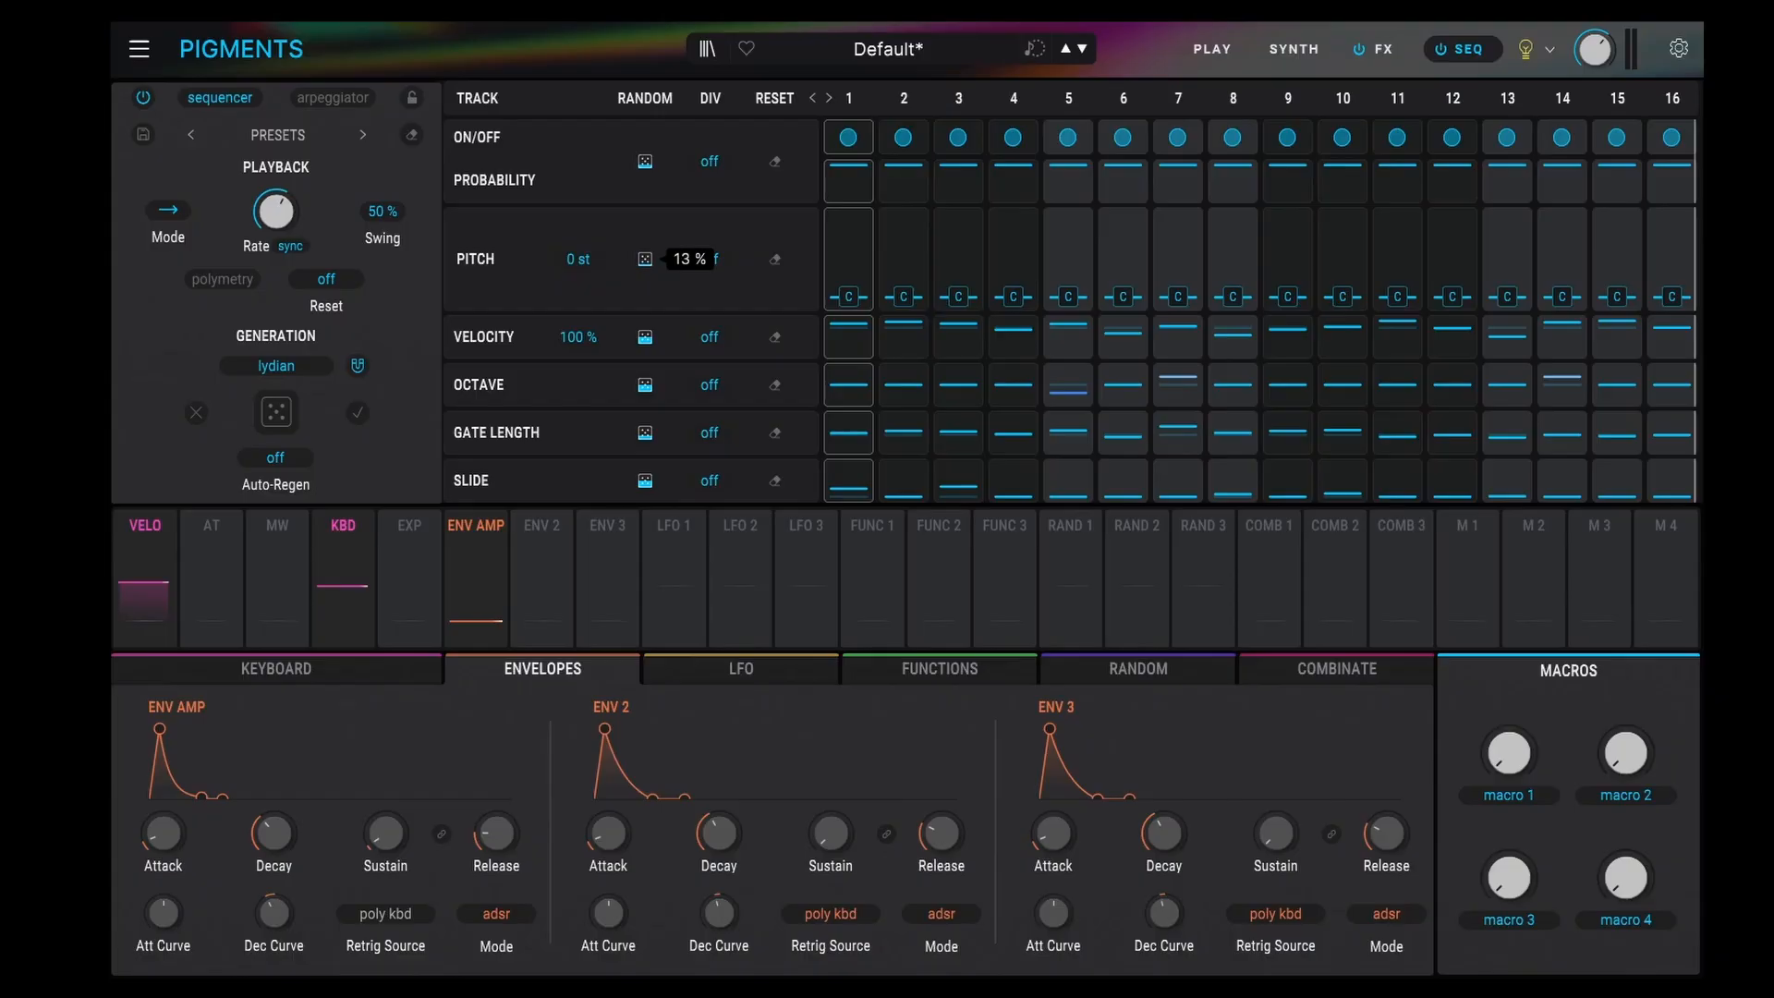
# - Randomize the Pitch track several times at a low random amount of about 10 %, and again with the amount at 100 %
pyautogui.click(644, 265)
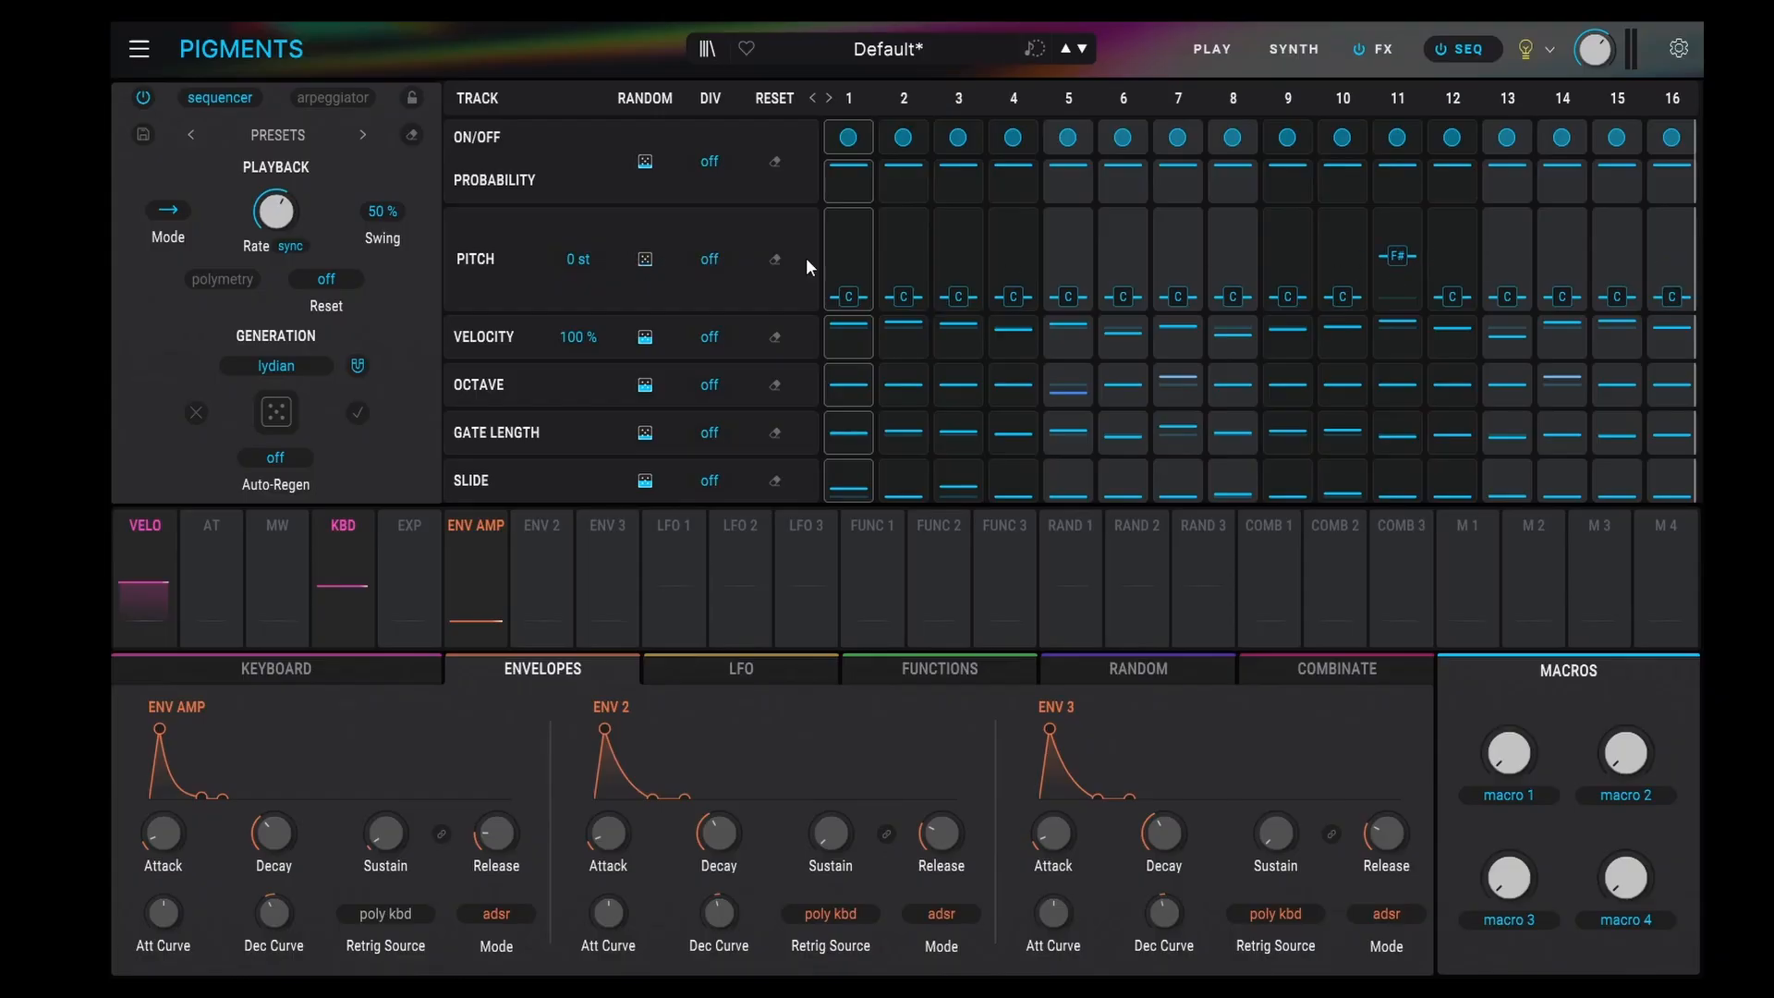
pyautogui.click(650, 260)
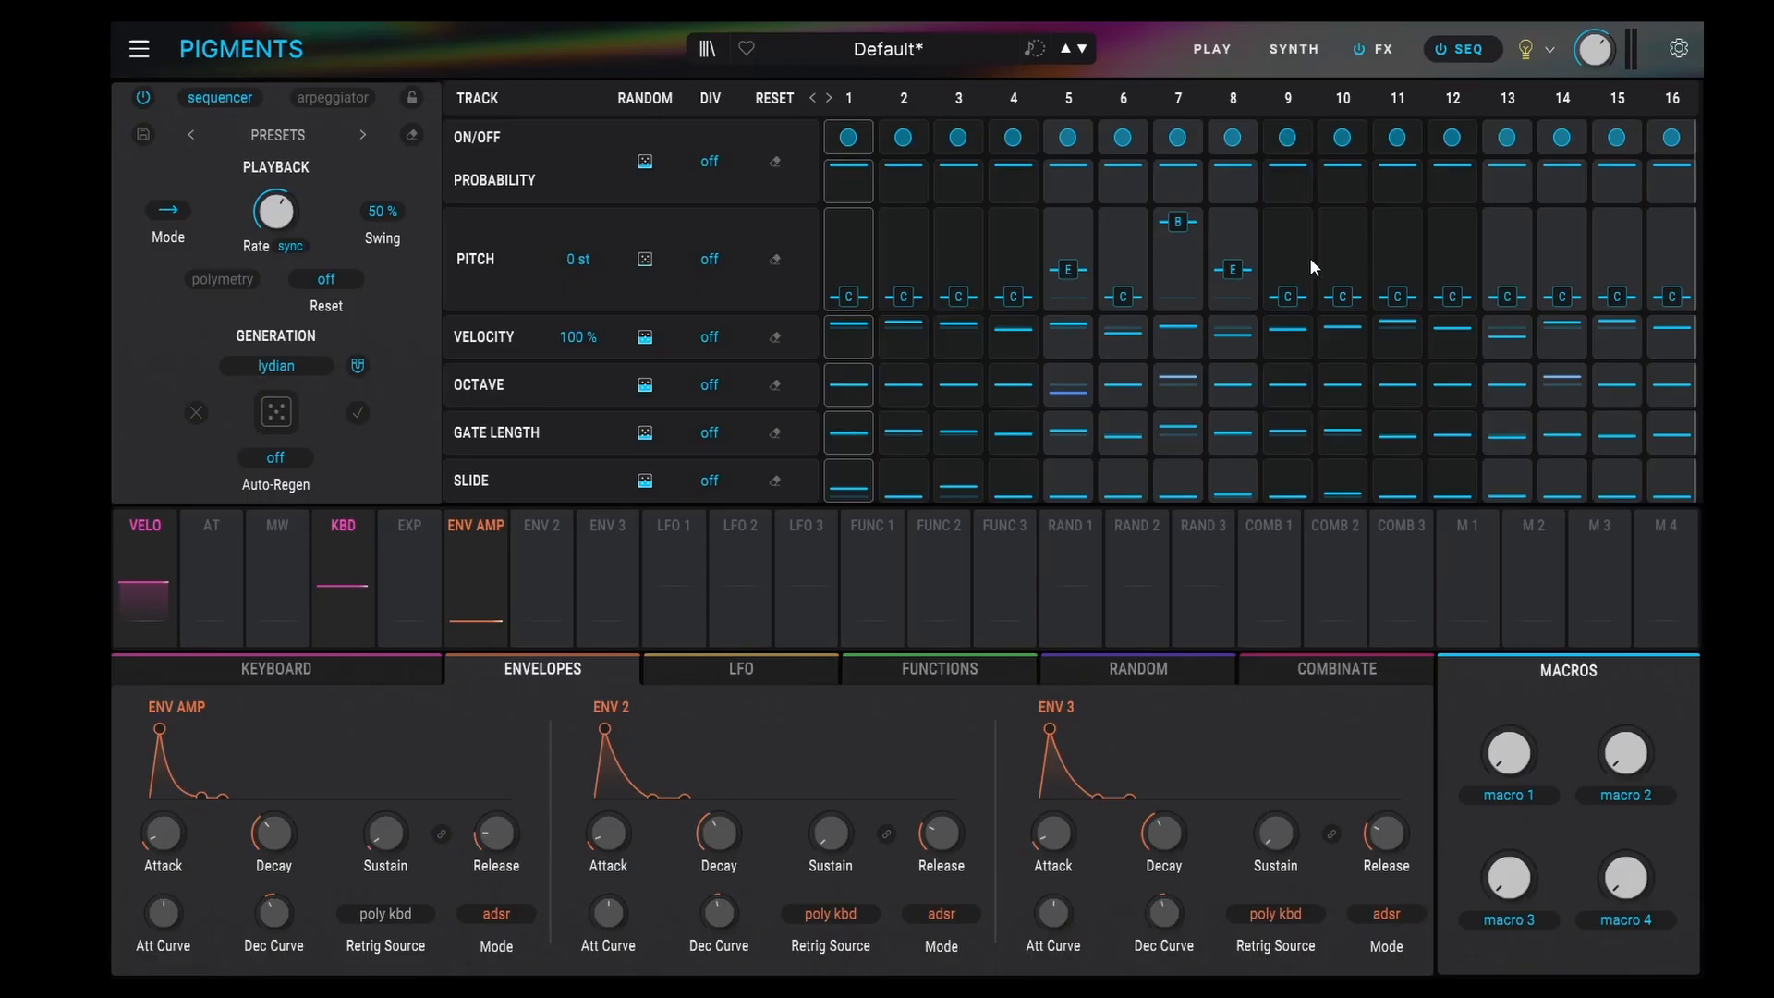
pyautogui.click(645, 259)
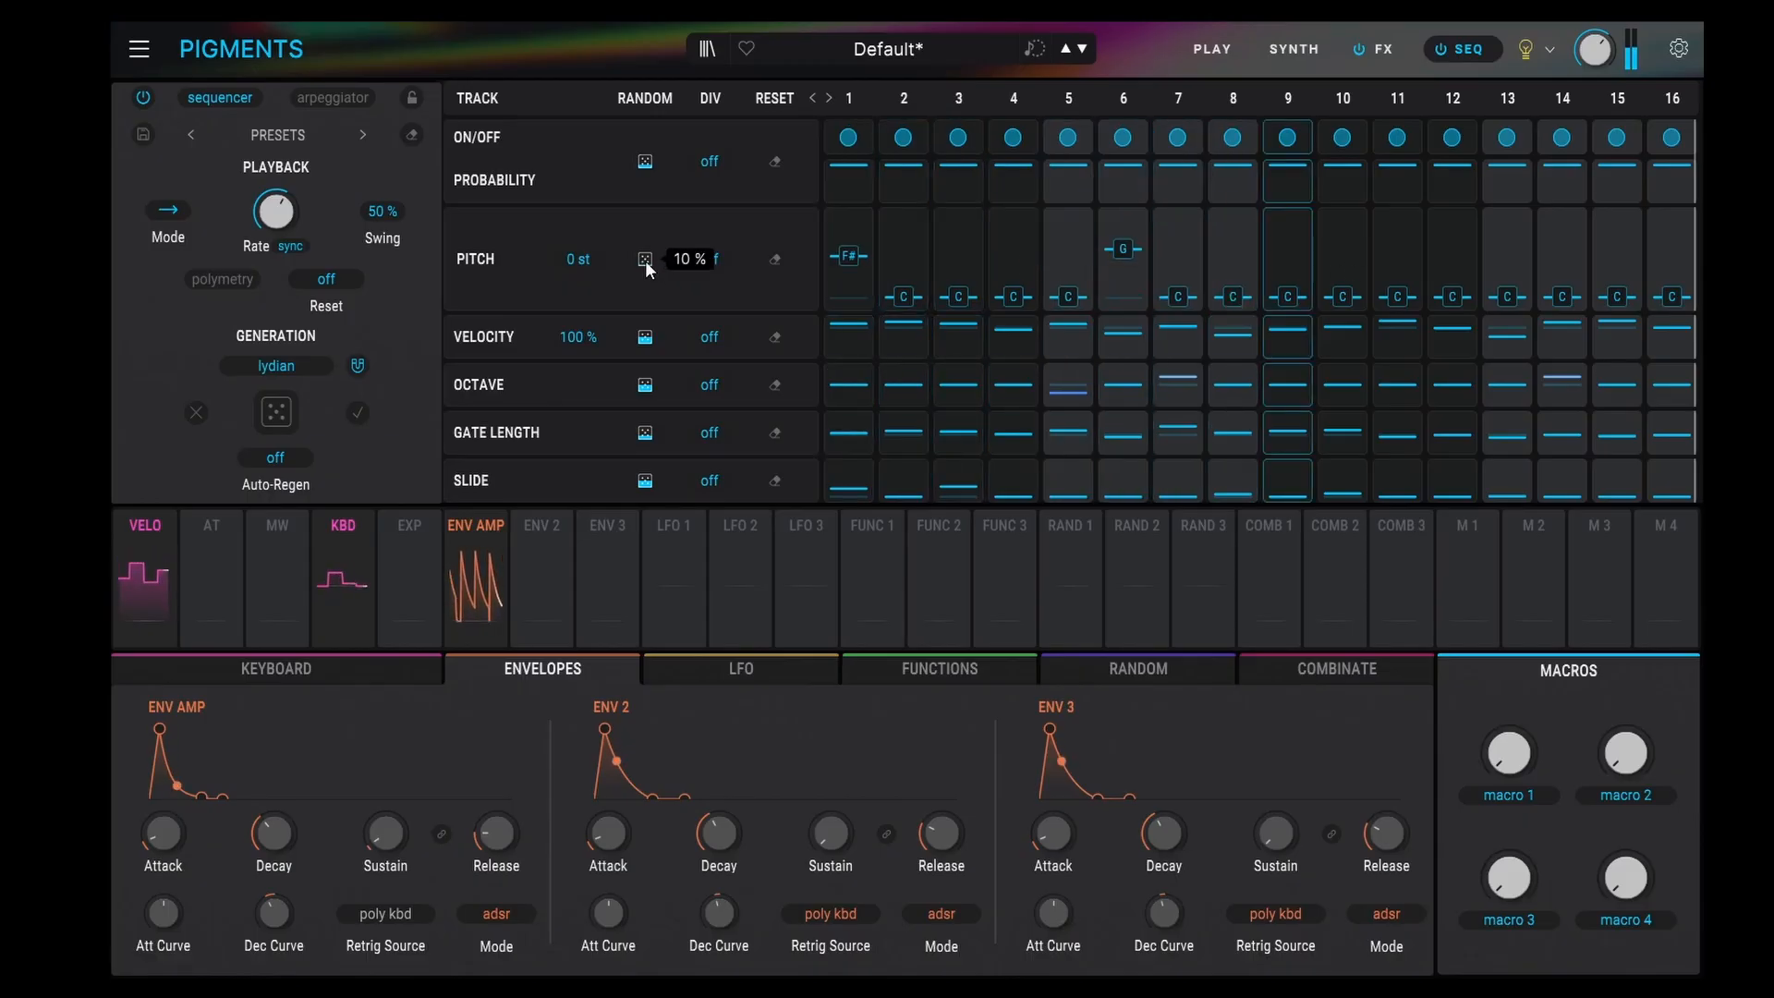
pyautogui.click(646, 258)
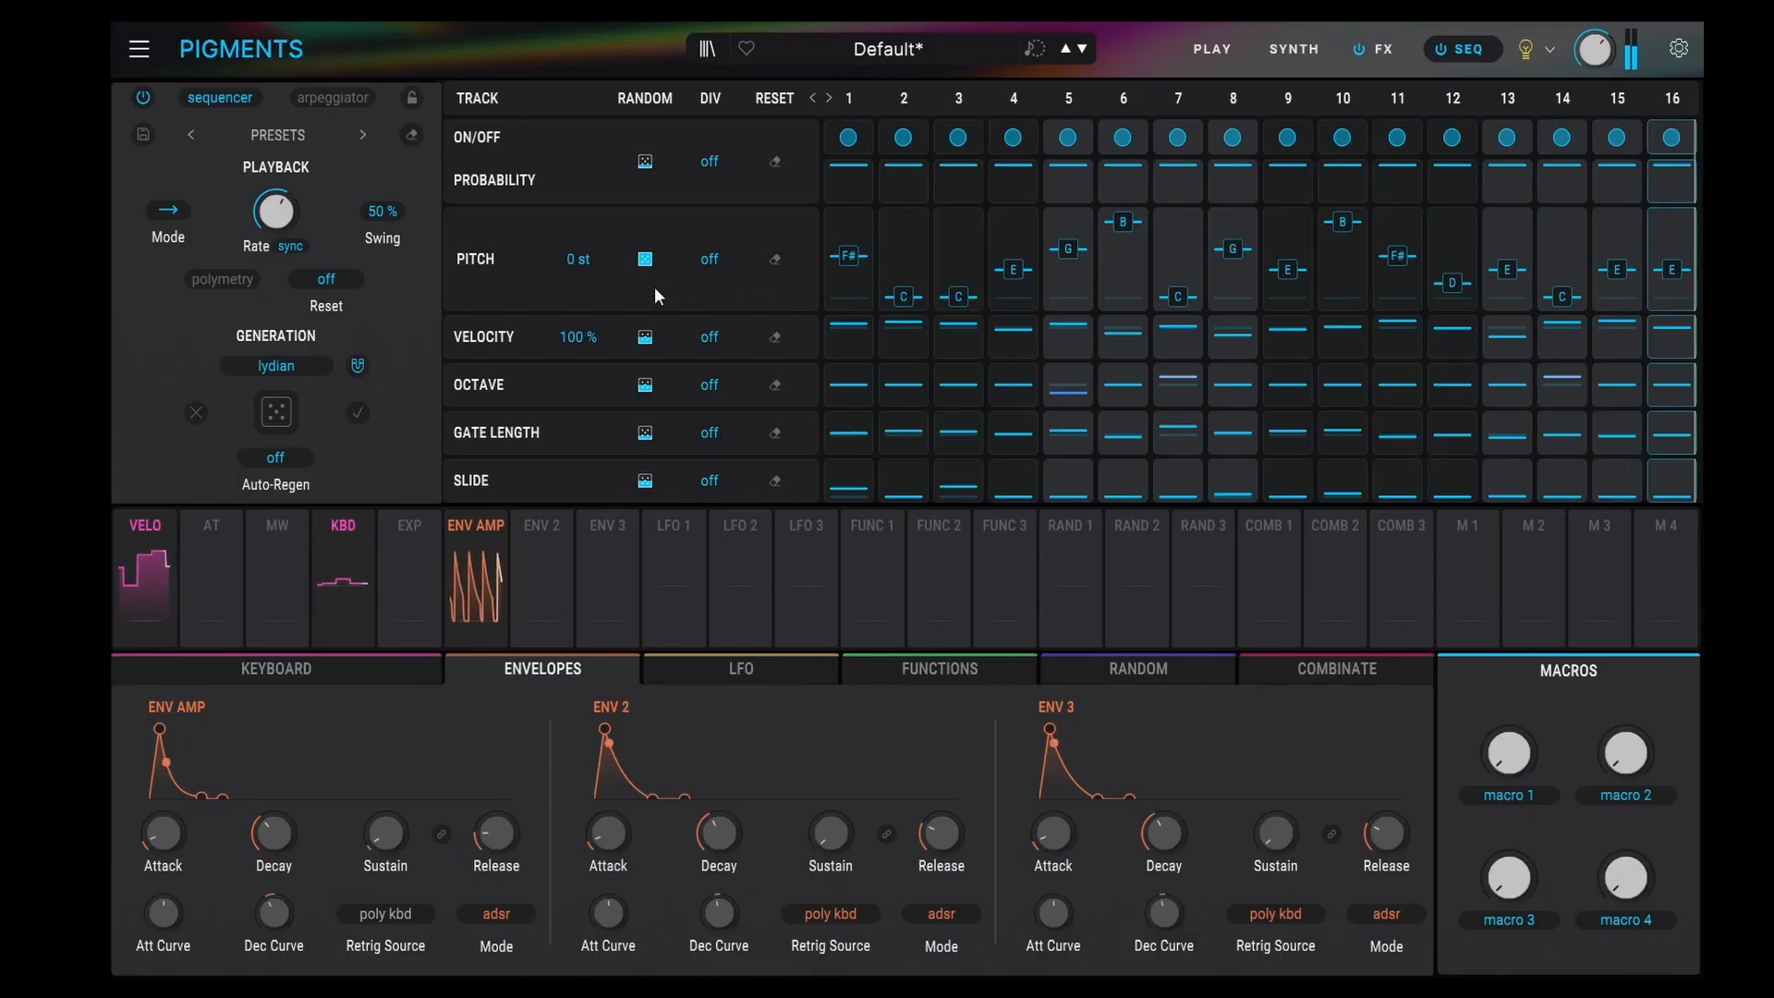
# - Try the Velocity track's random amount at 20 %, at zero and at 33 %, and adjust the Octave track's random amount
pyautogui.click(645, 337)
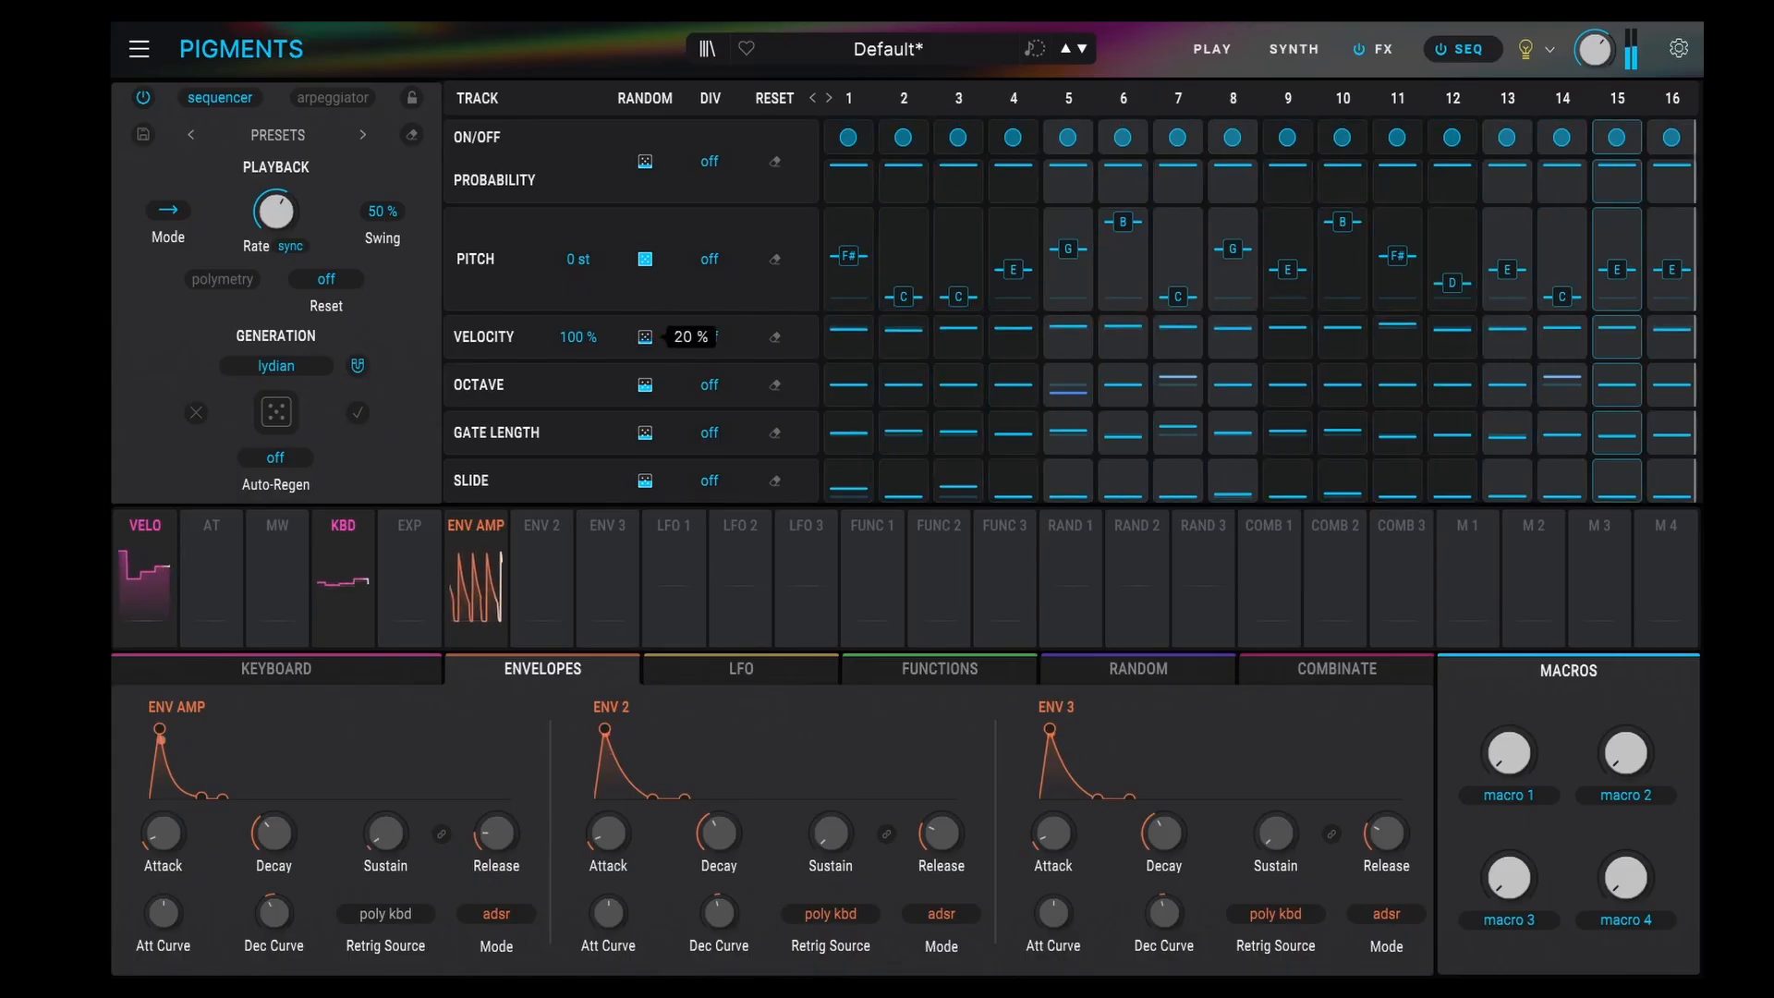
pyautogui.moveTo(644, 336); pyautogui.dragTo(644, 359)
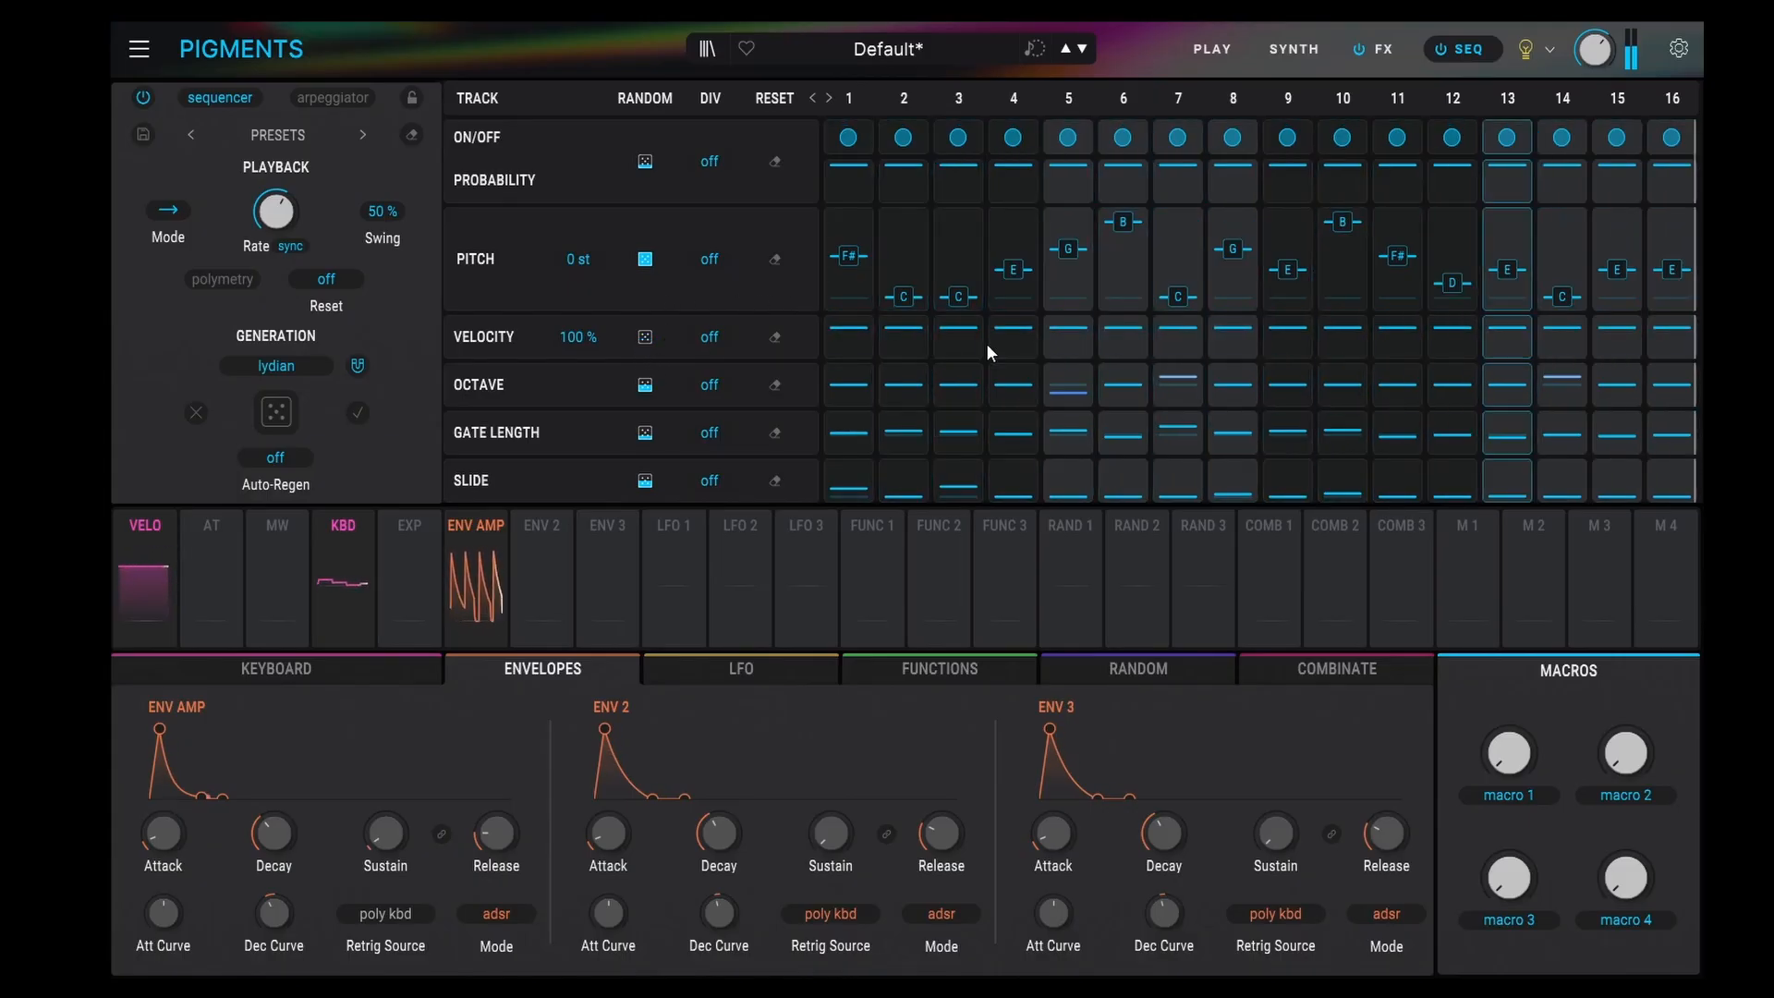
pyautogui.moveTo(656, 342); pyautogui.dragTo(655, 311)
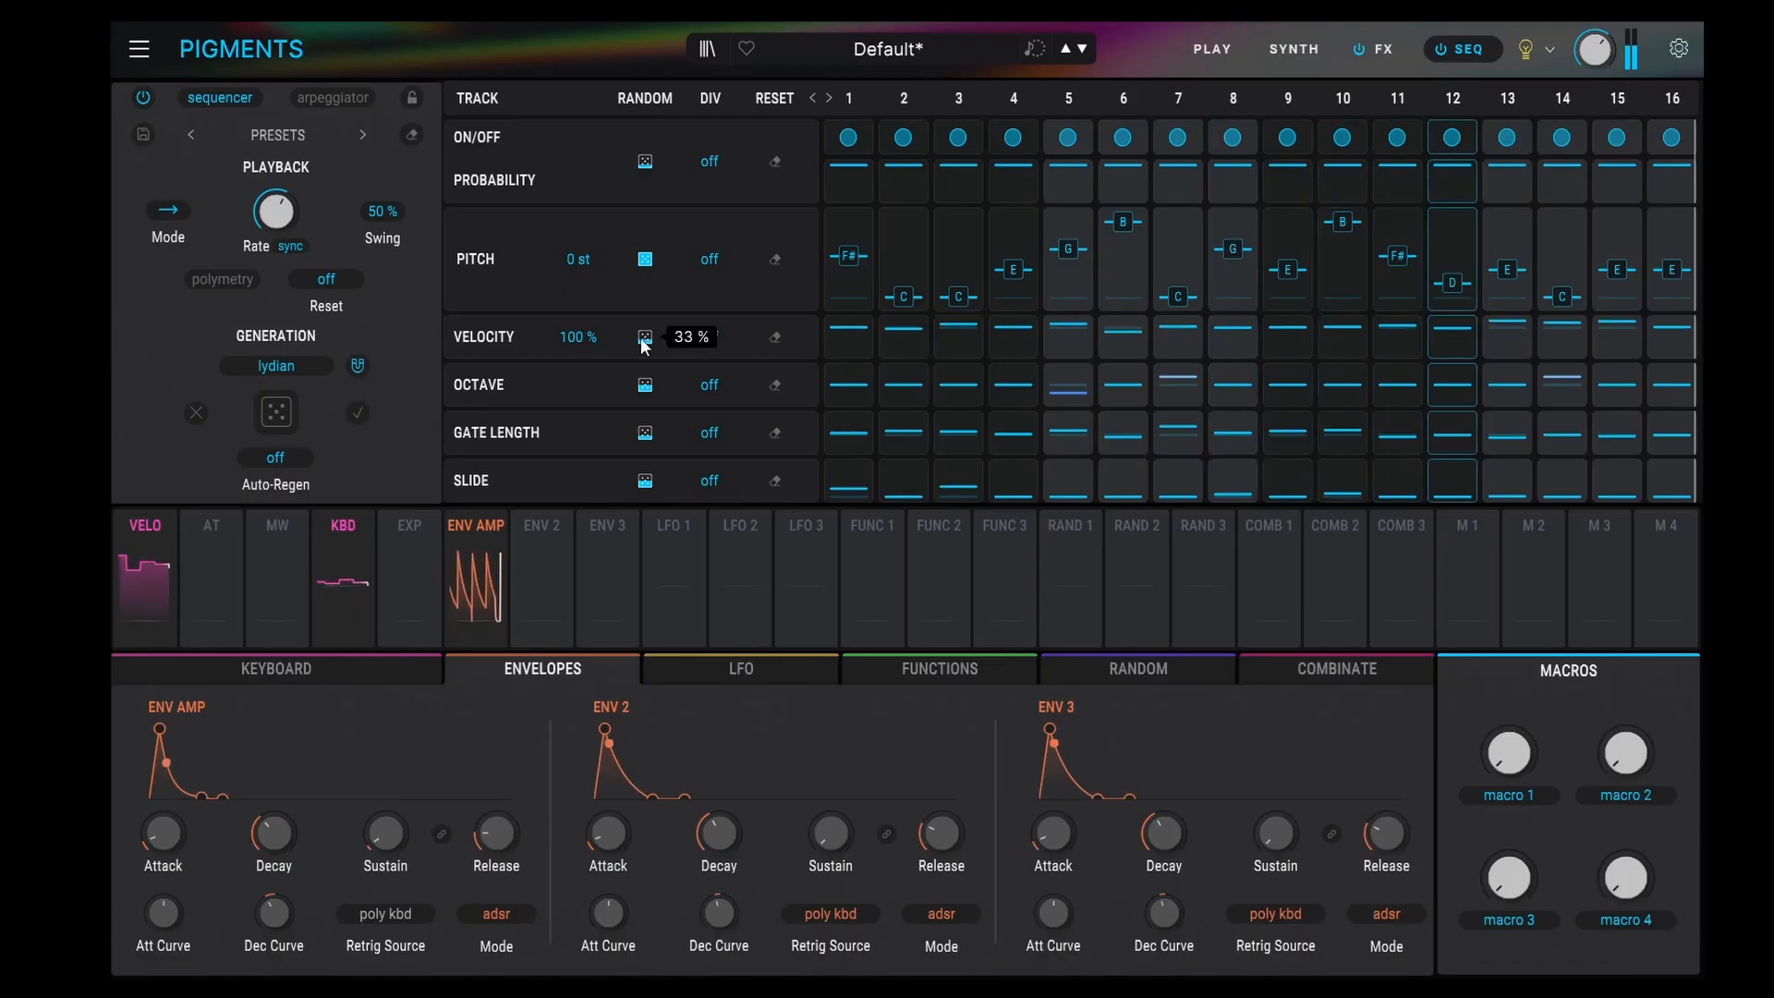
pyautogui.moveTo(650, 386); pyautogui.dragTo(651, 354)
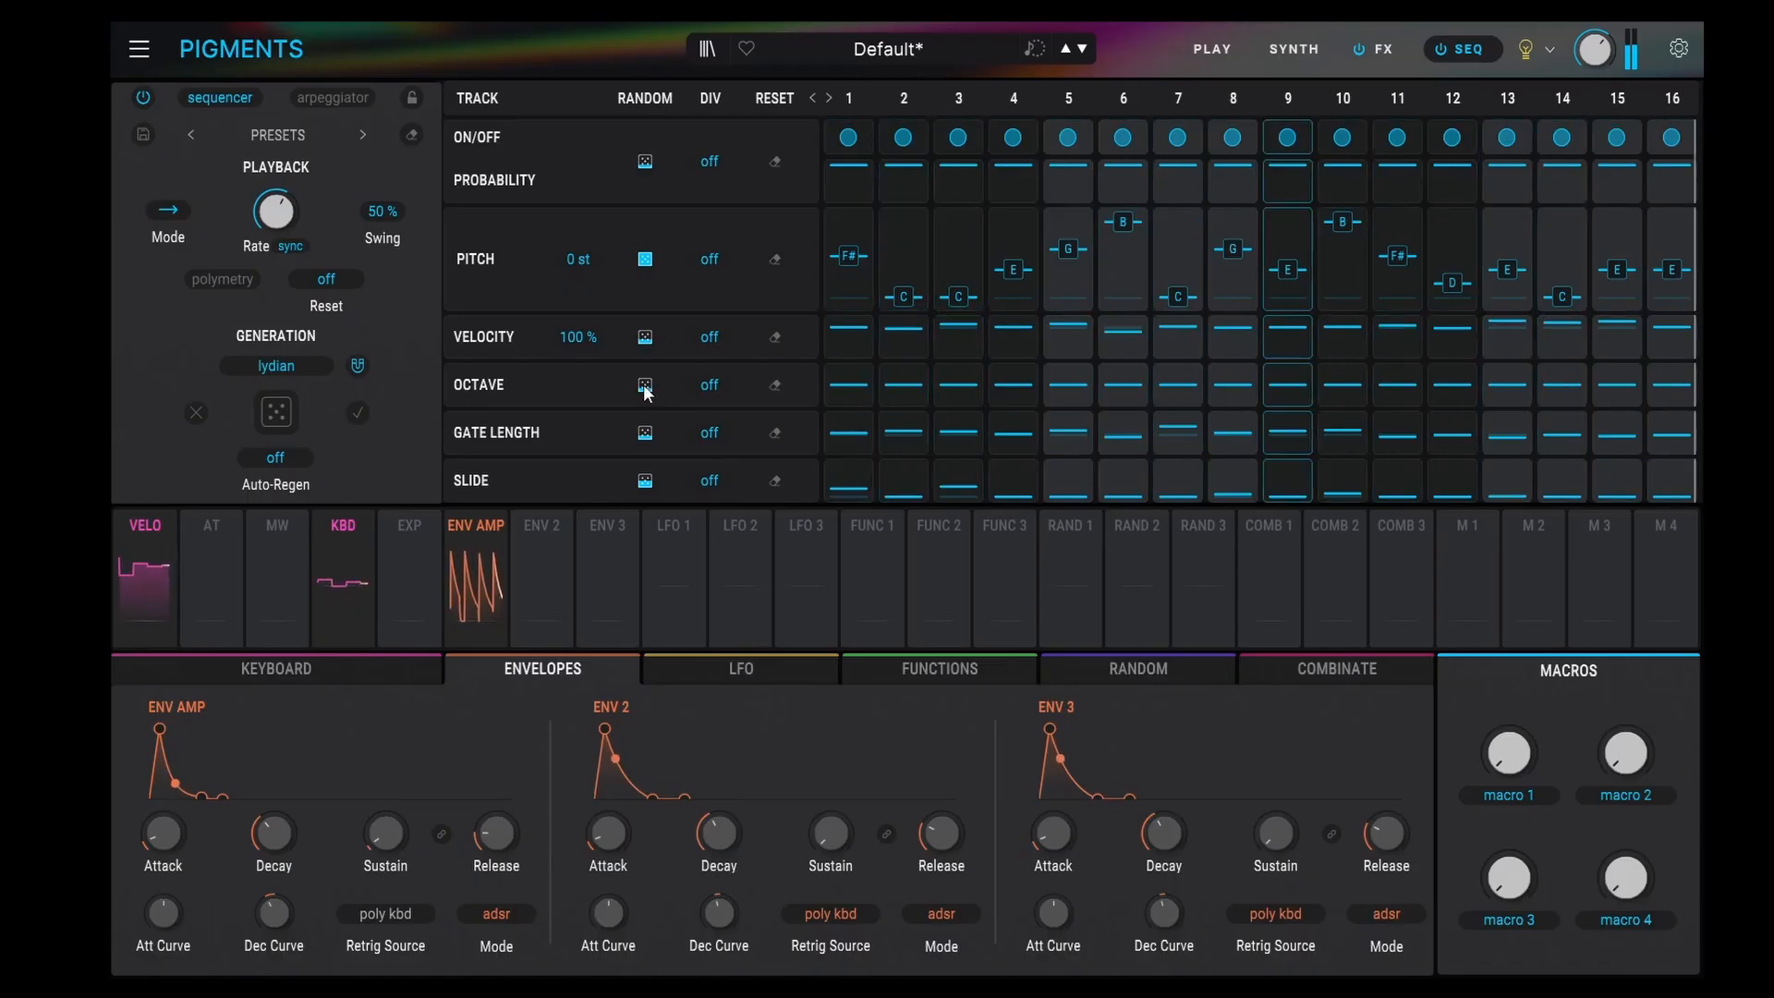
# - Lock steps 1 to 4 of the sequence and randomize the Pitch track repeatedly at 100 %
pyautogui.moveTo(820, 533)
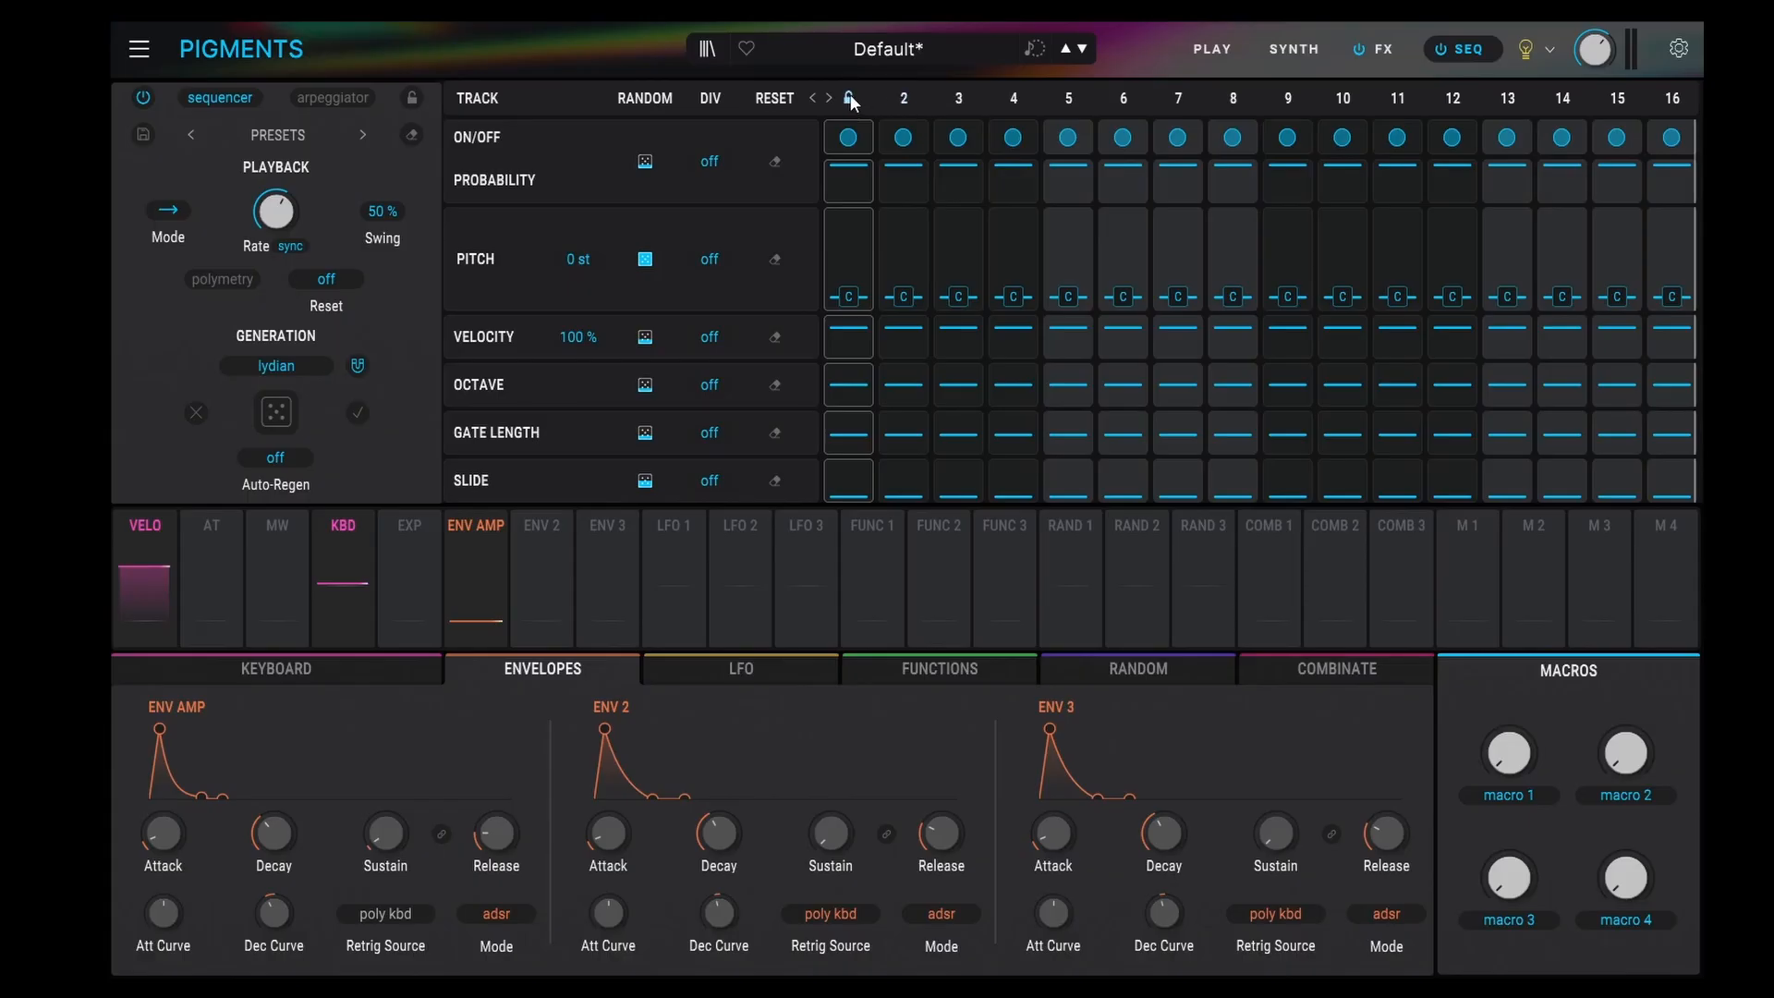
pyautogui.click(903, 96)
pyautogui.click(649, 260)
pyautogui.click(645, 259)
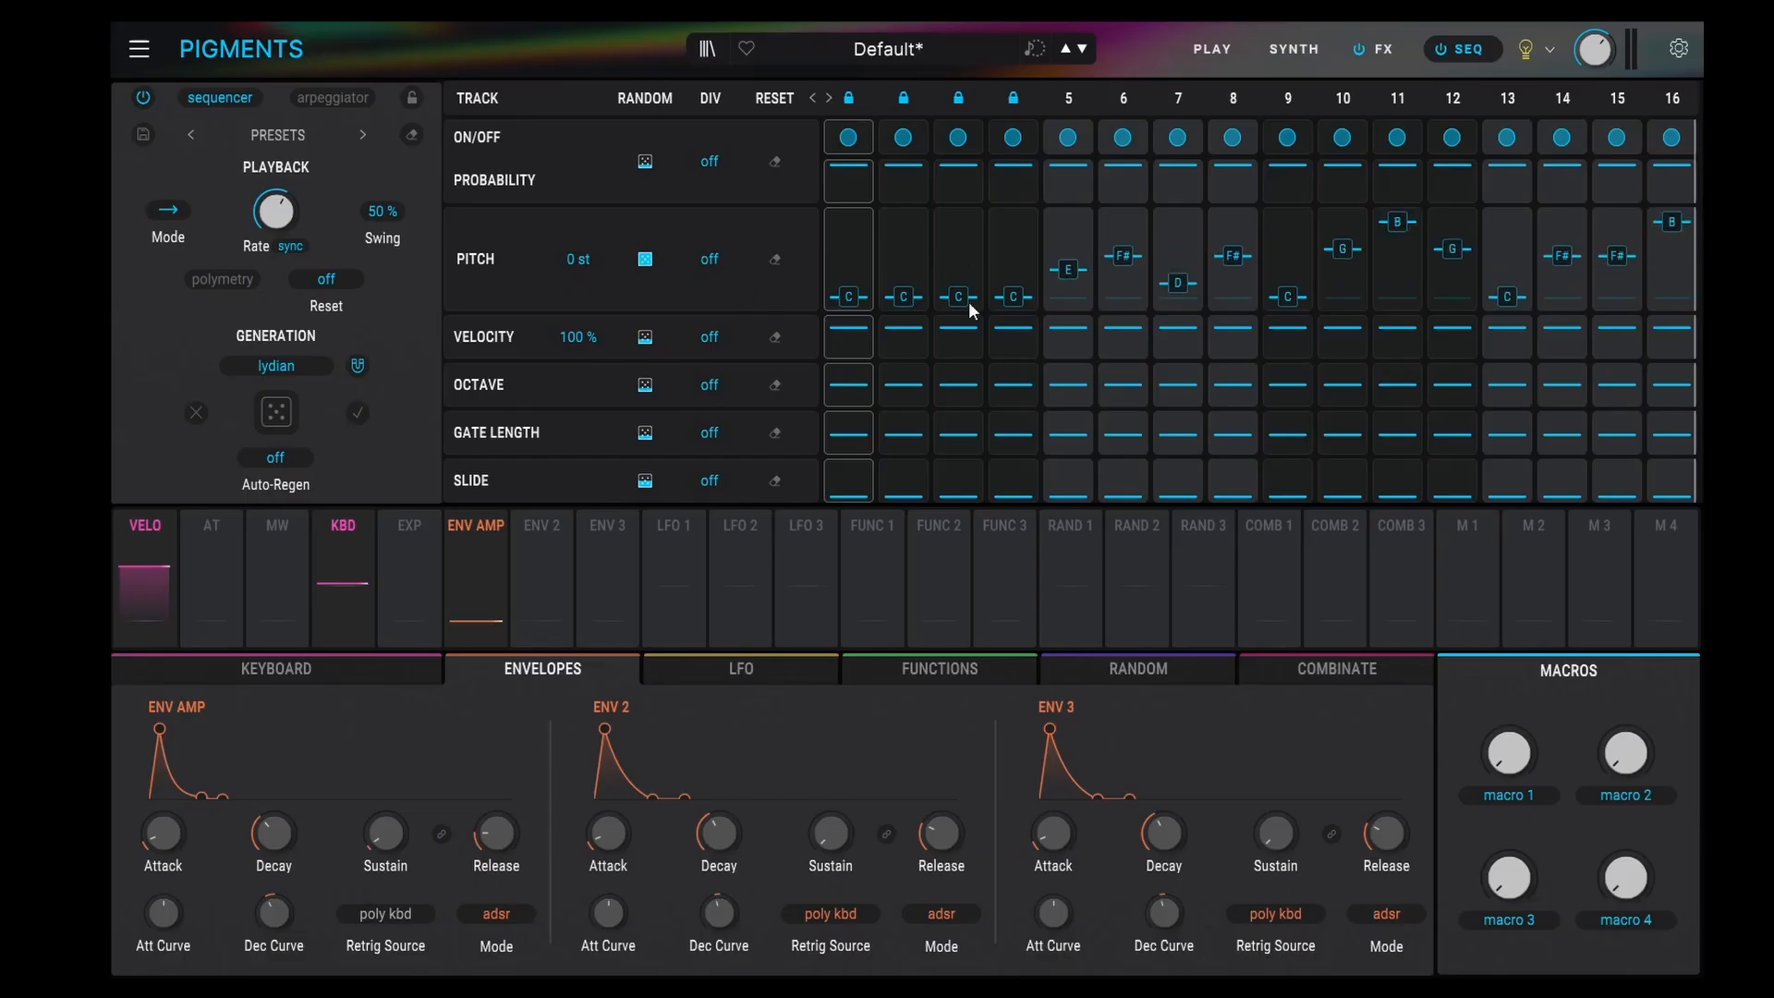
pyautogui.click(649, 258)
pyautogui.click(648, 259)
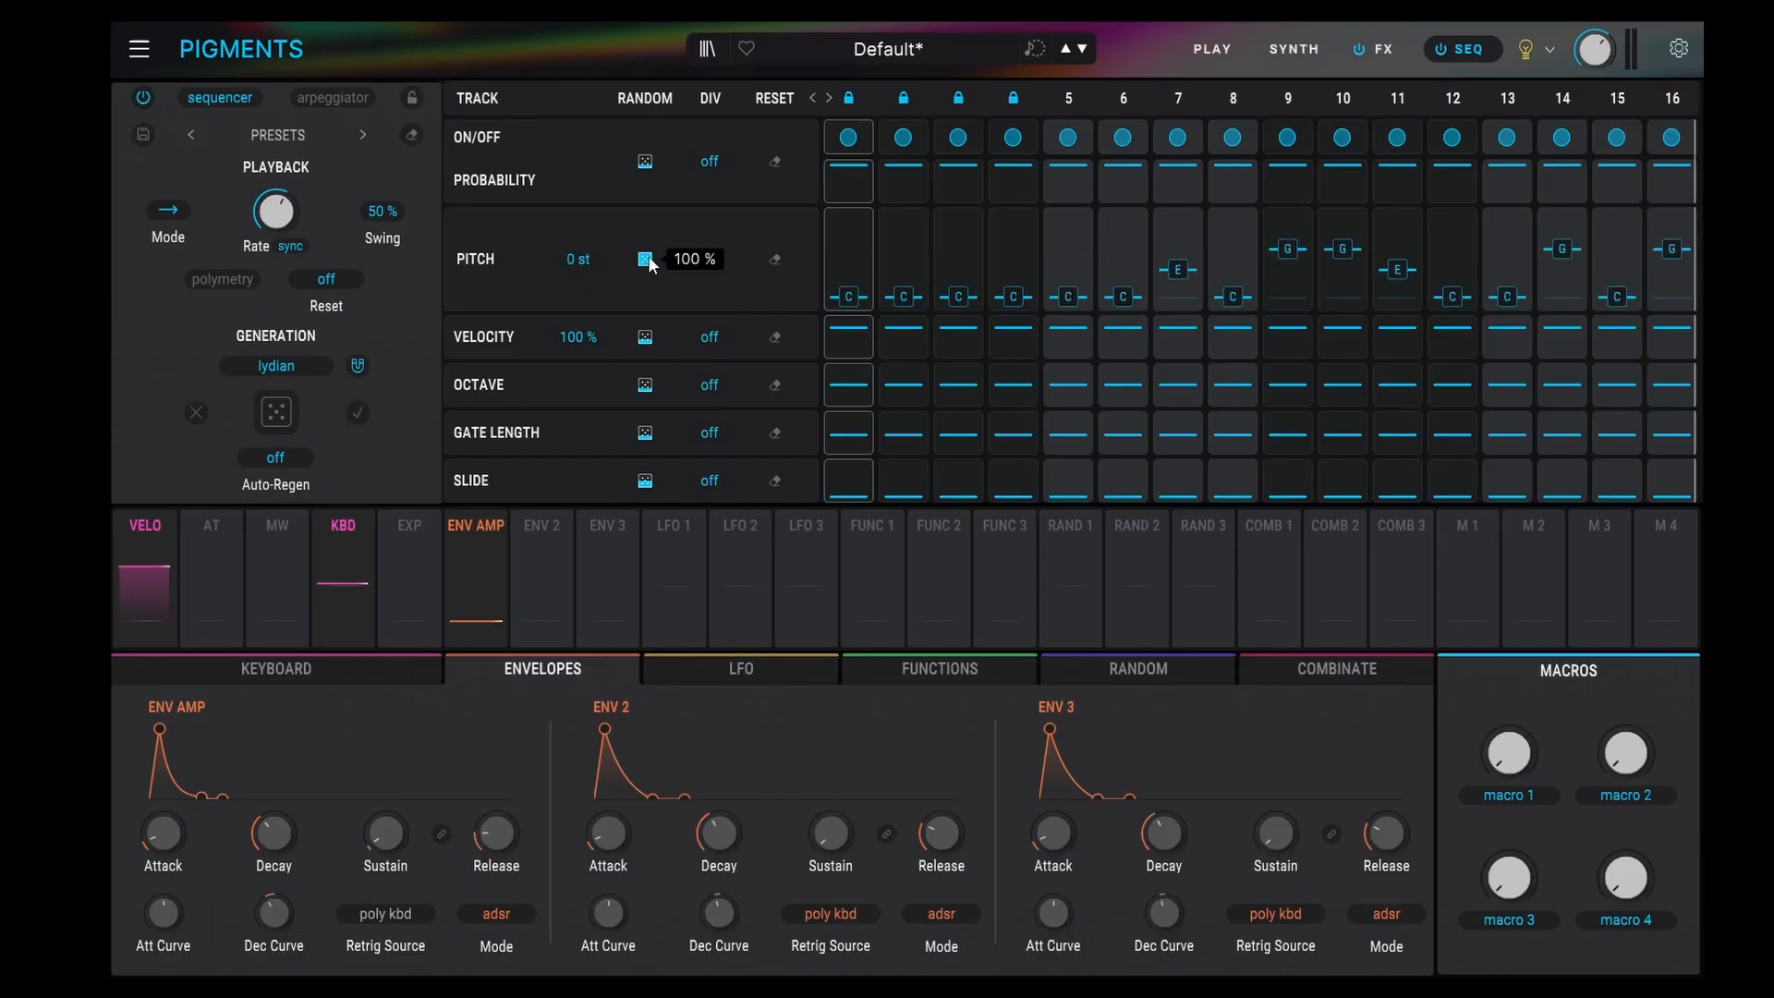
pyautogui.click(648, 259)
pyautogui.click(648, 258)
pyautogui.click(649, 258)
pyautogui.click(648, 259)
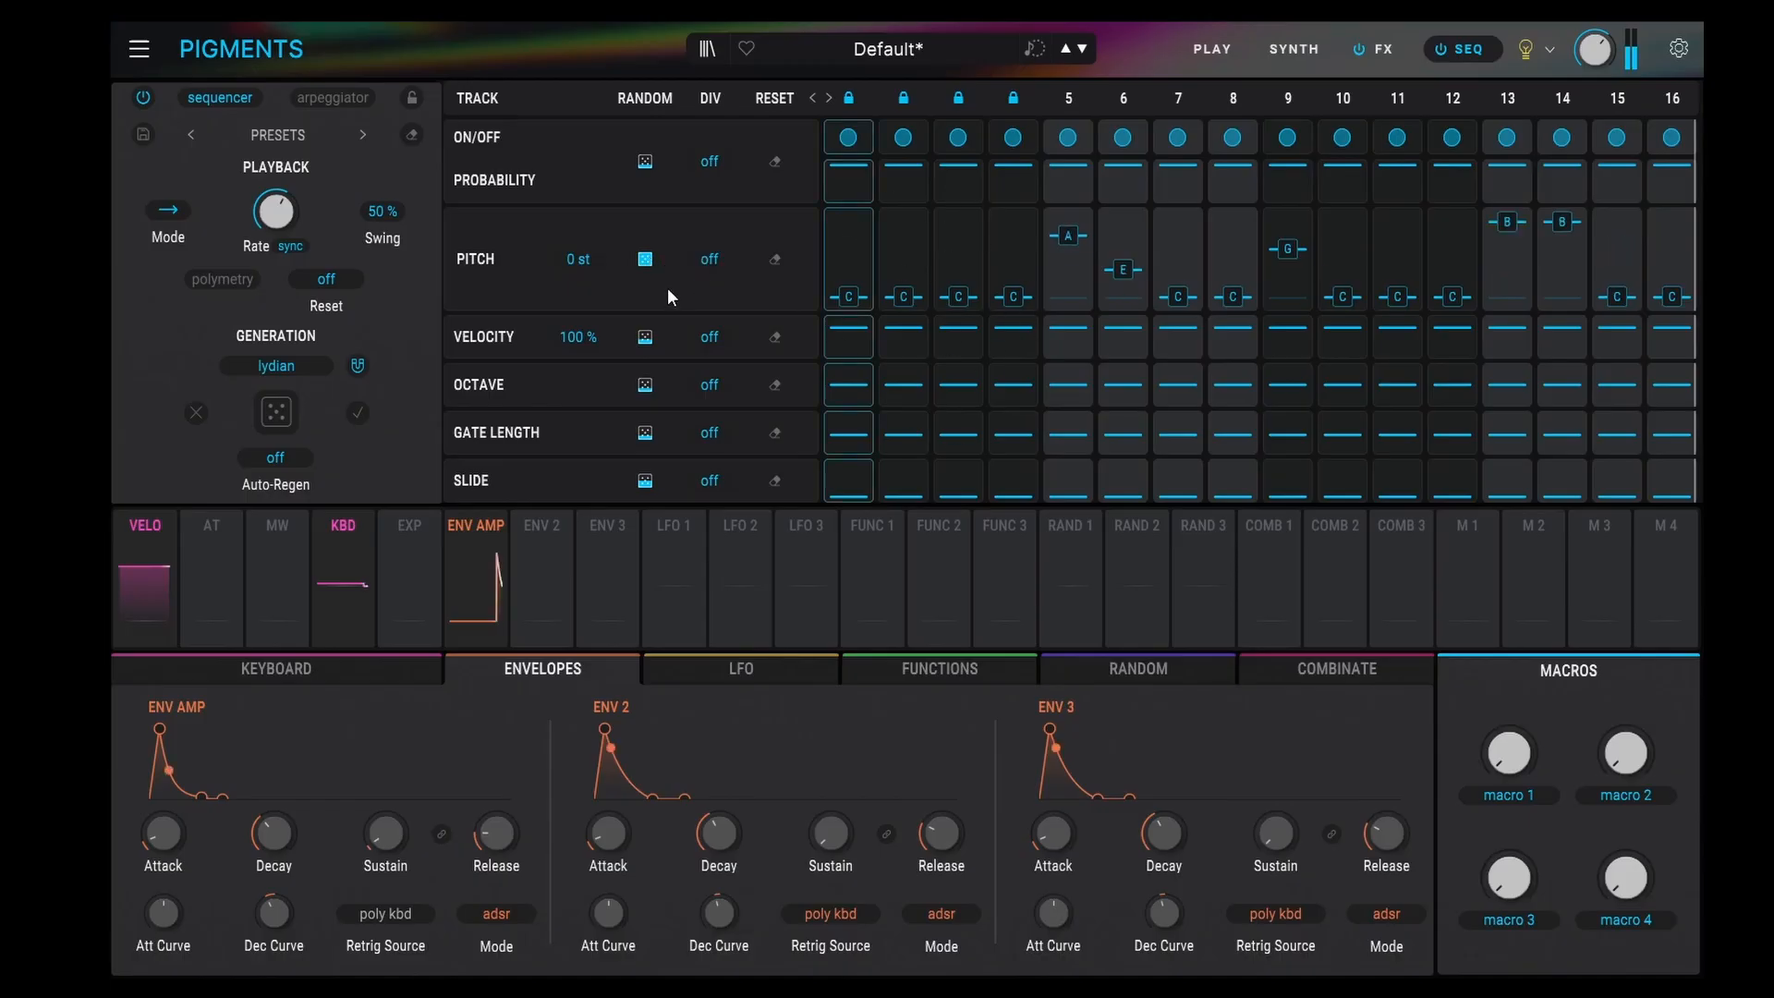
# - Randomize the Velocity, Gate Length and Slide tracks with steps 1 to 4 locked
pyautogui.click(645, 338)
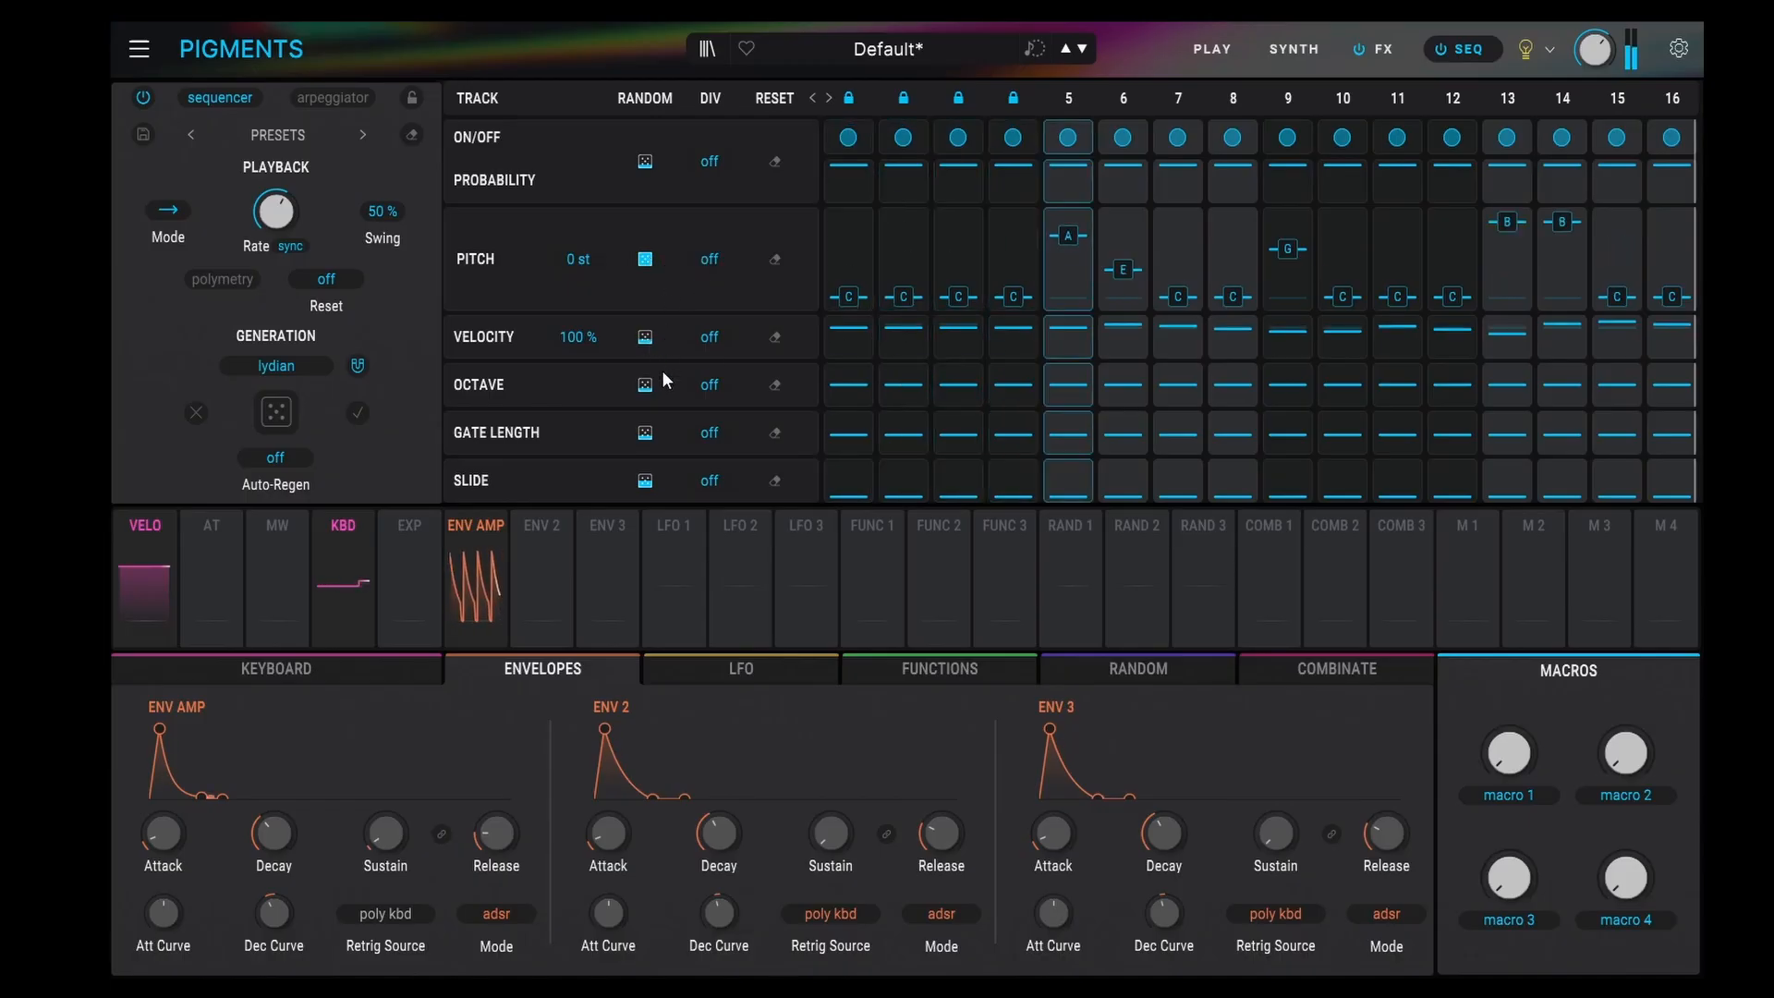
pyautogui.click(647, 431)
pyautogui.click(646, 481)
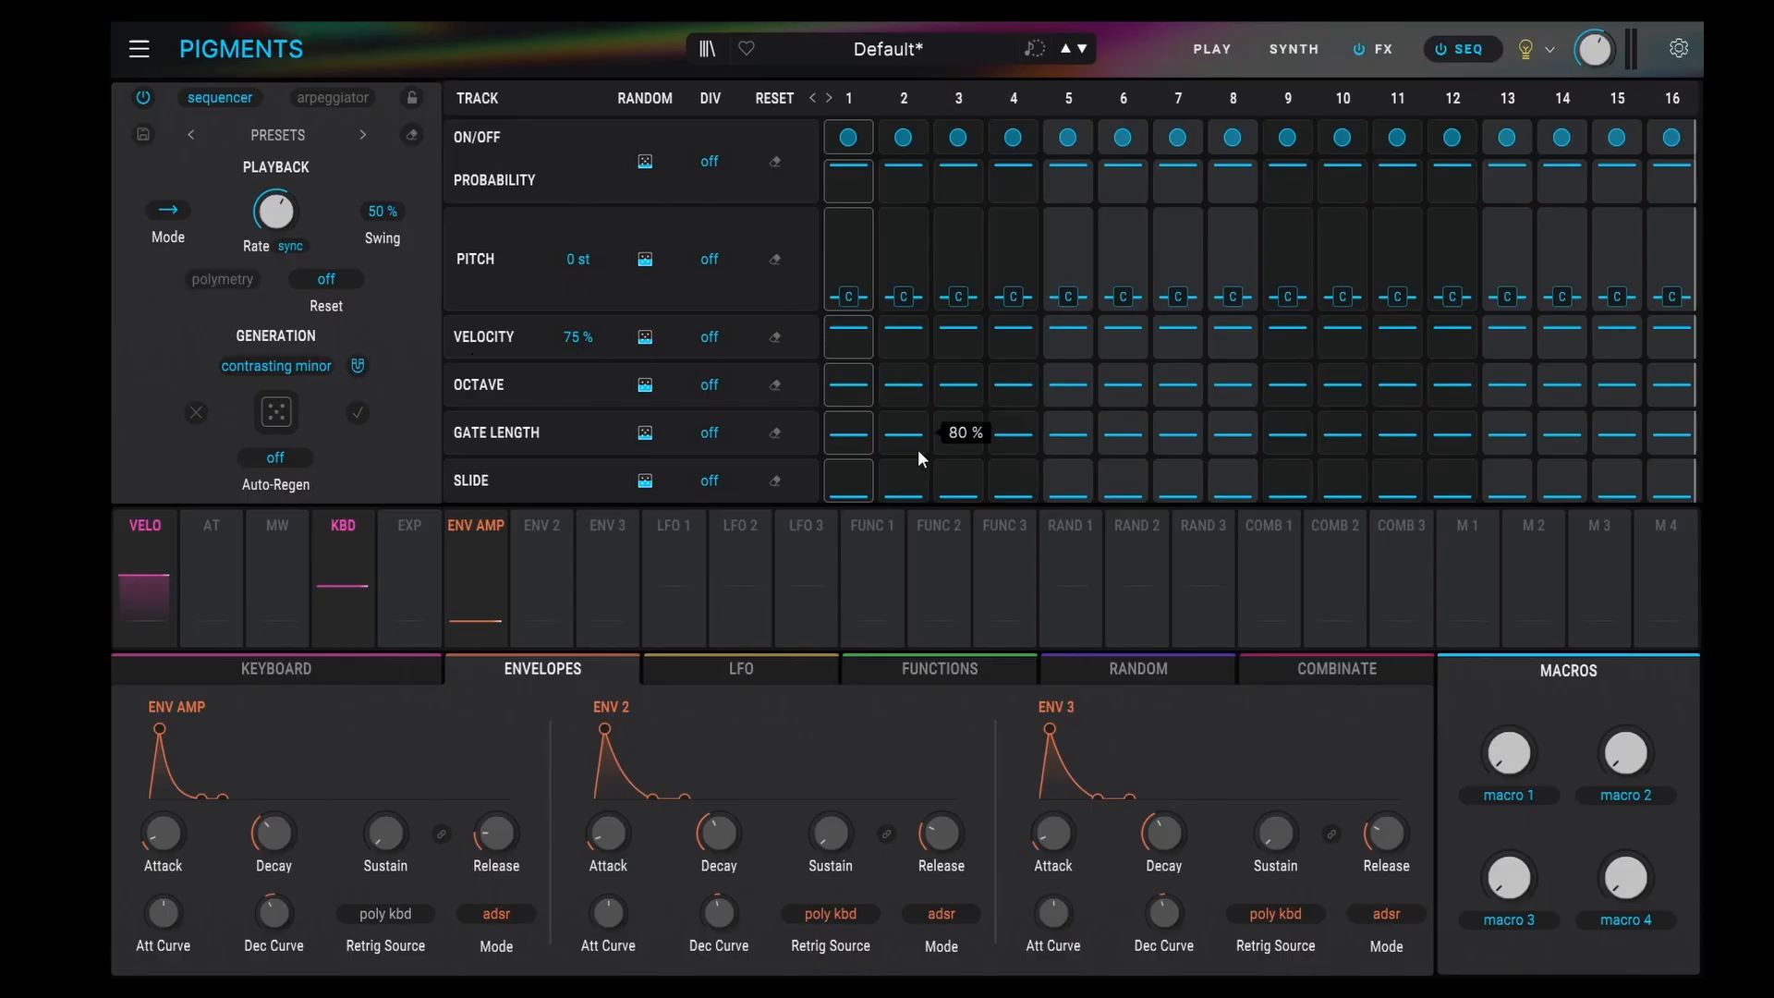
# - Randomize the Pitch track in the contrasting minor scale and bring up Filter 1's cutoff in the synth view
pyautogui.moveTo(889, 482)
pyautogui.click(645, 261)
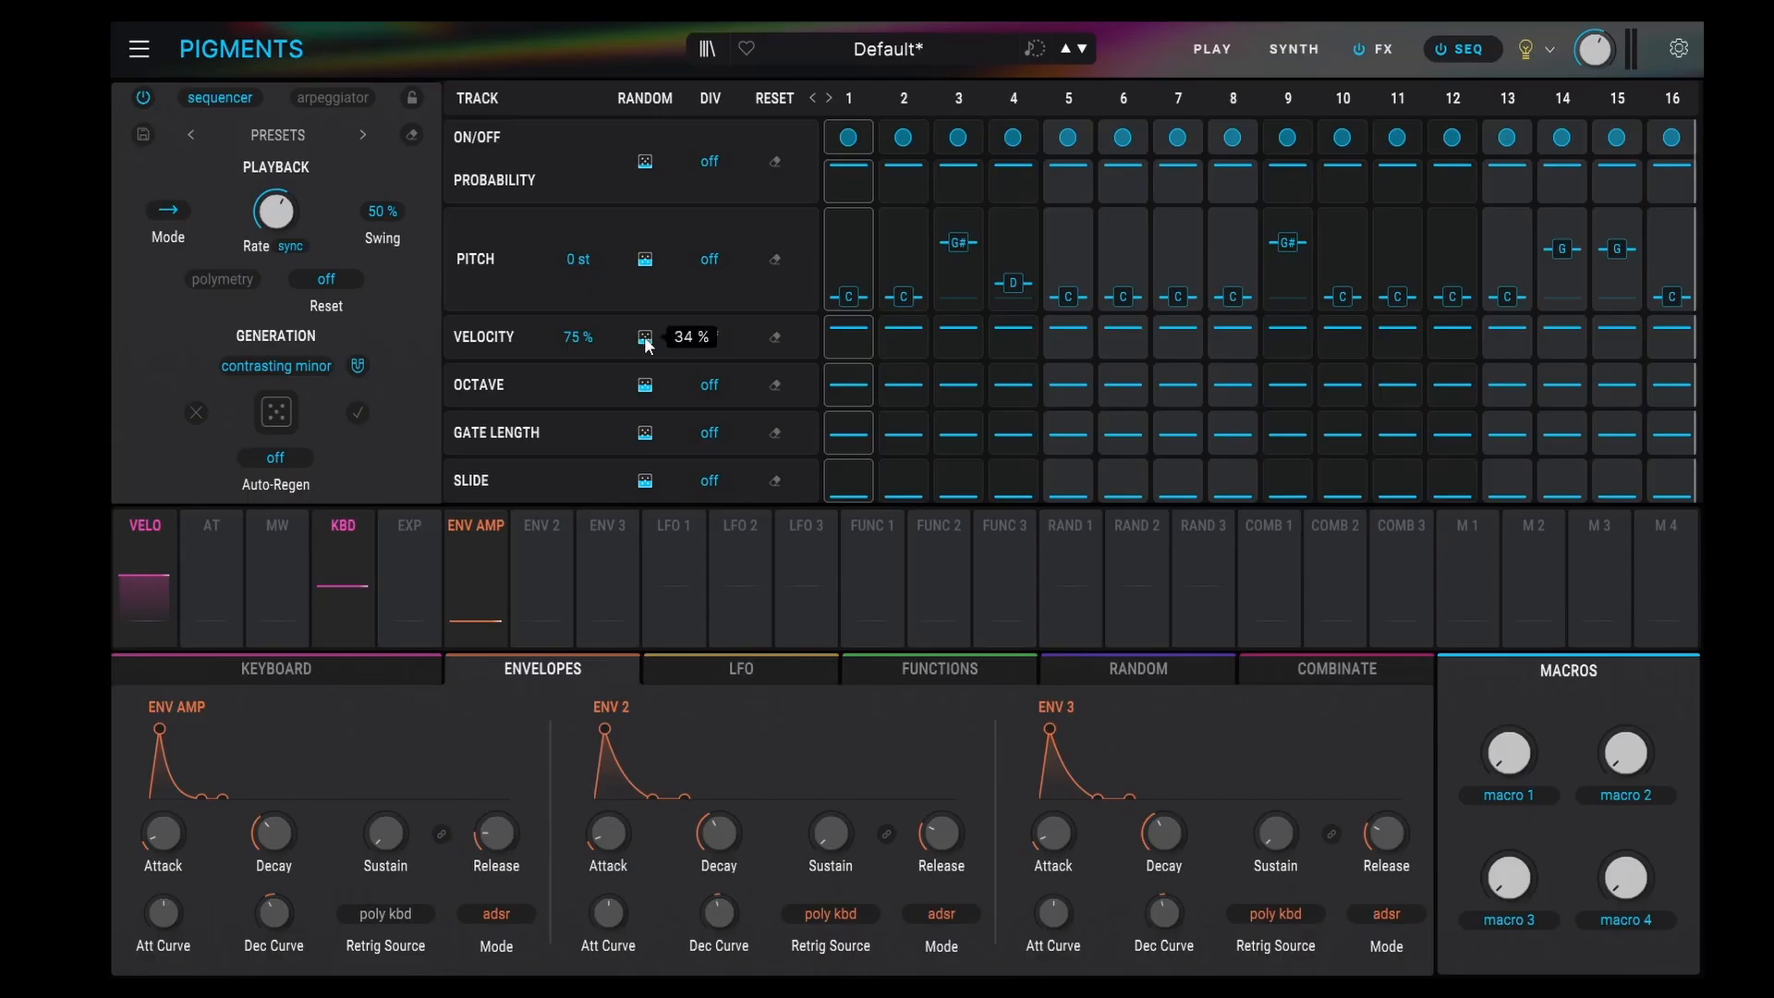
pyautogui.click(1294, 49)
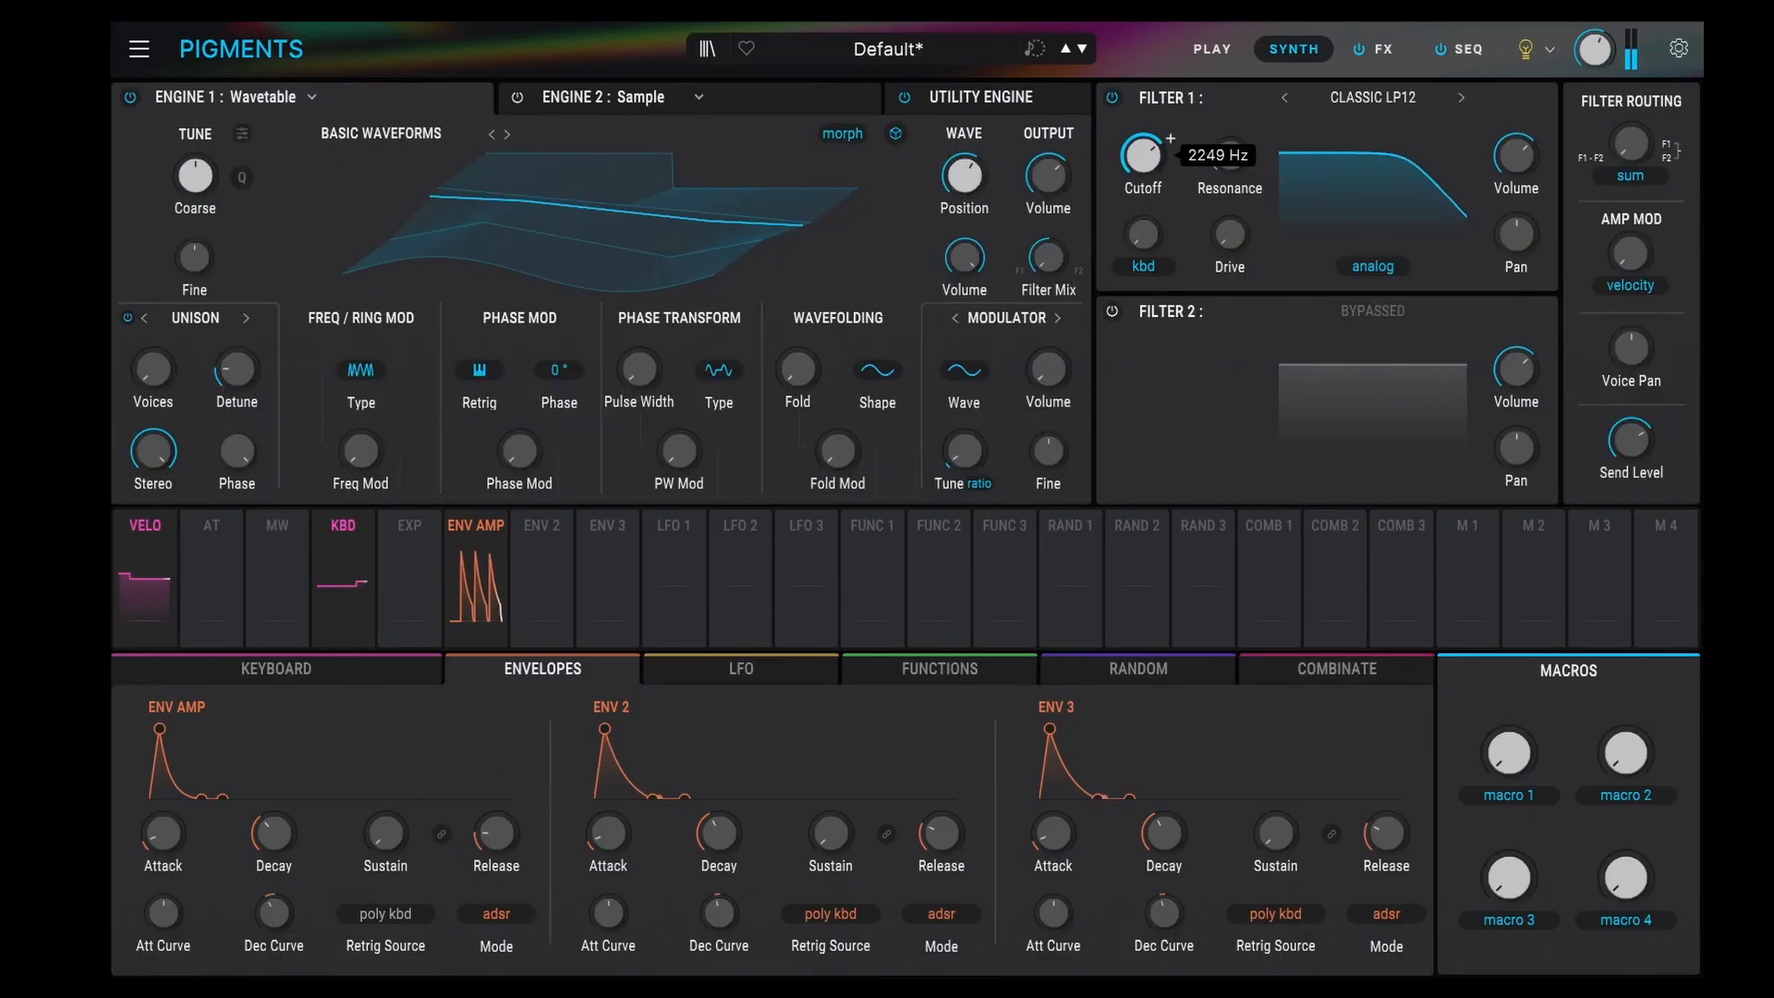
# - Return to the sequencer, enable polymetry and randomize the Octave, Gate Length and Slide tracks
pyautogui.click(1472, 52)
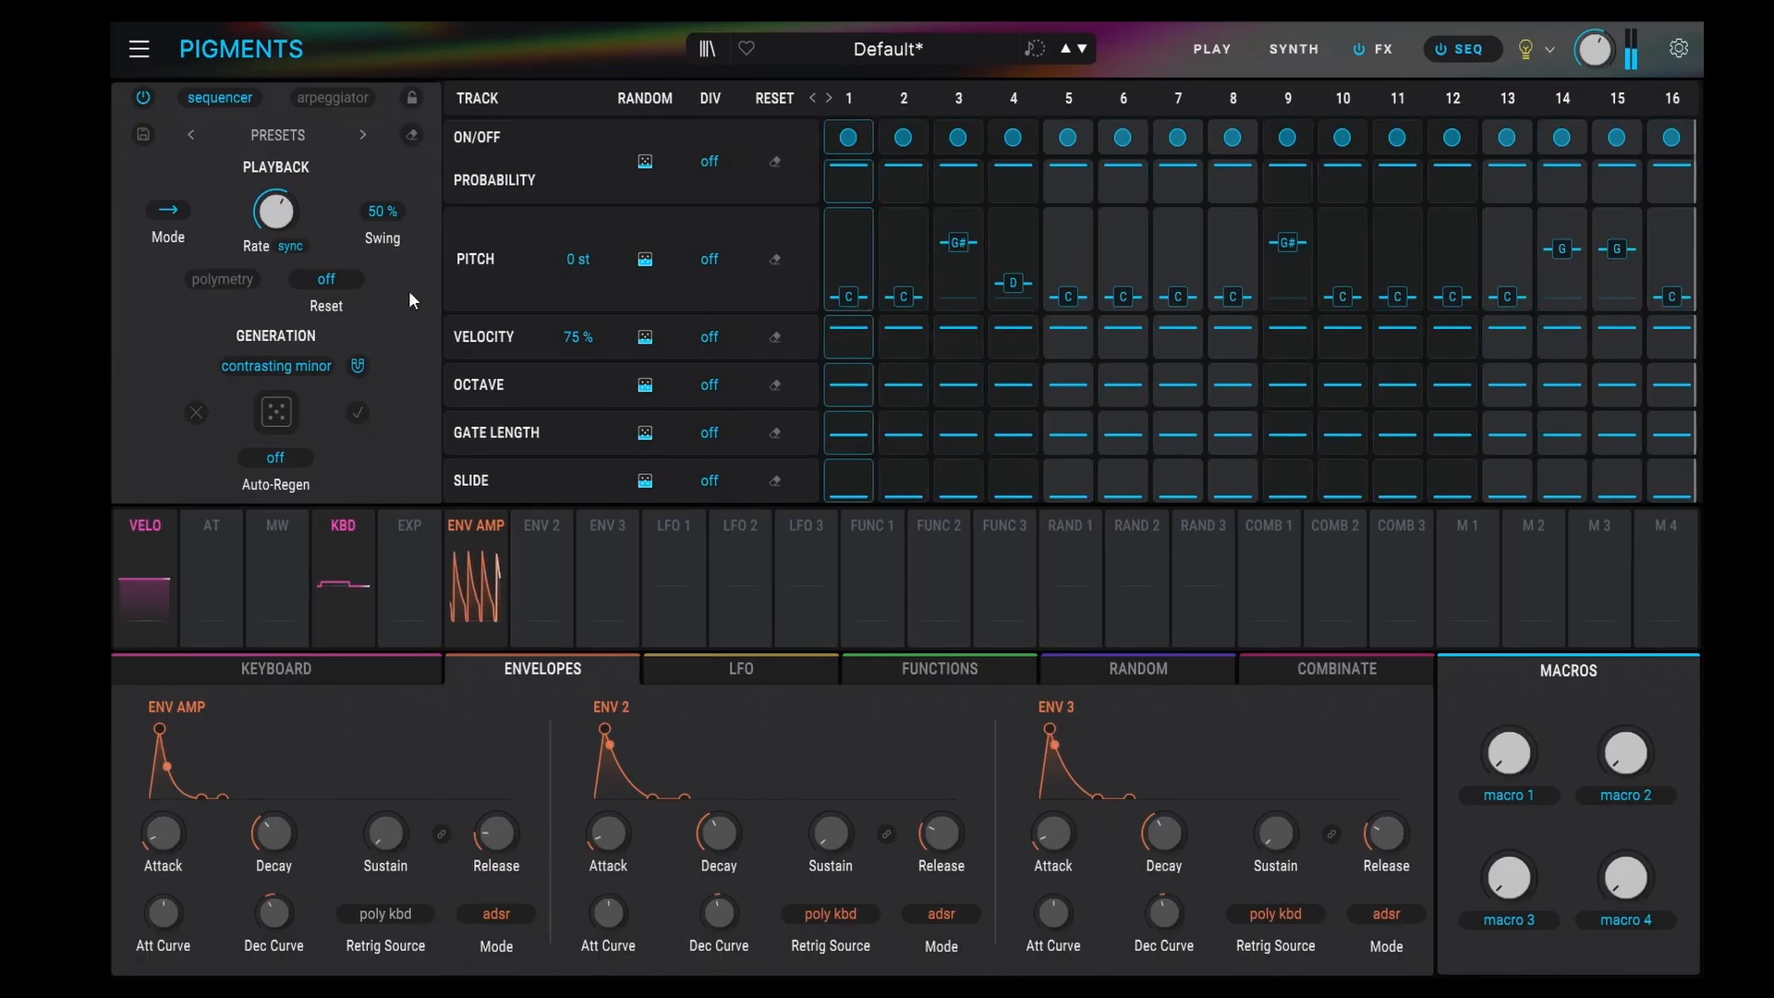
pyautogui.click(220, 282)
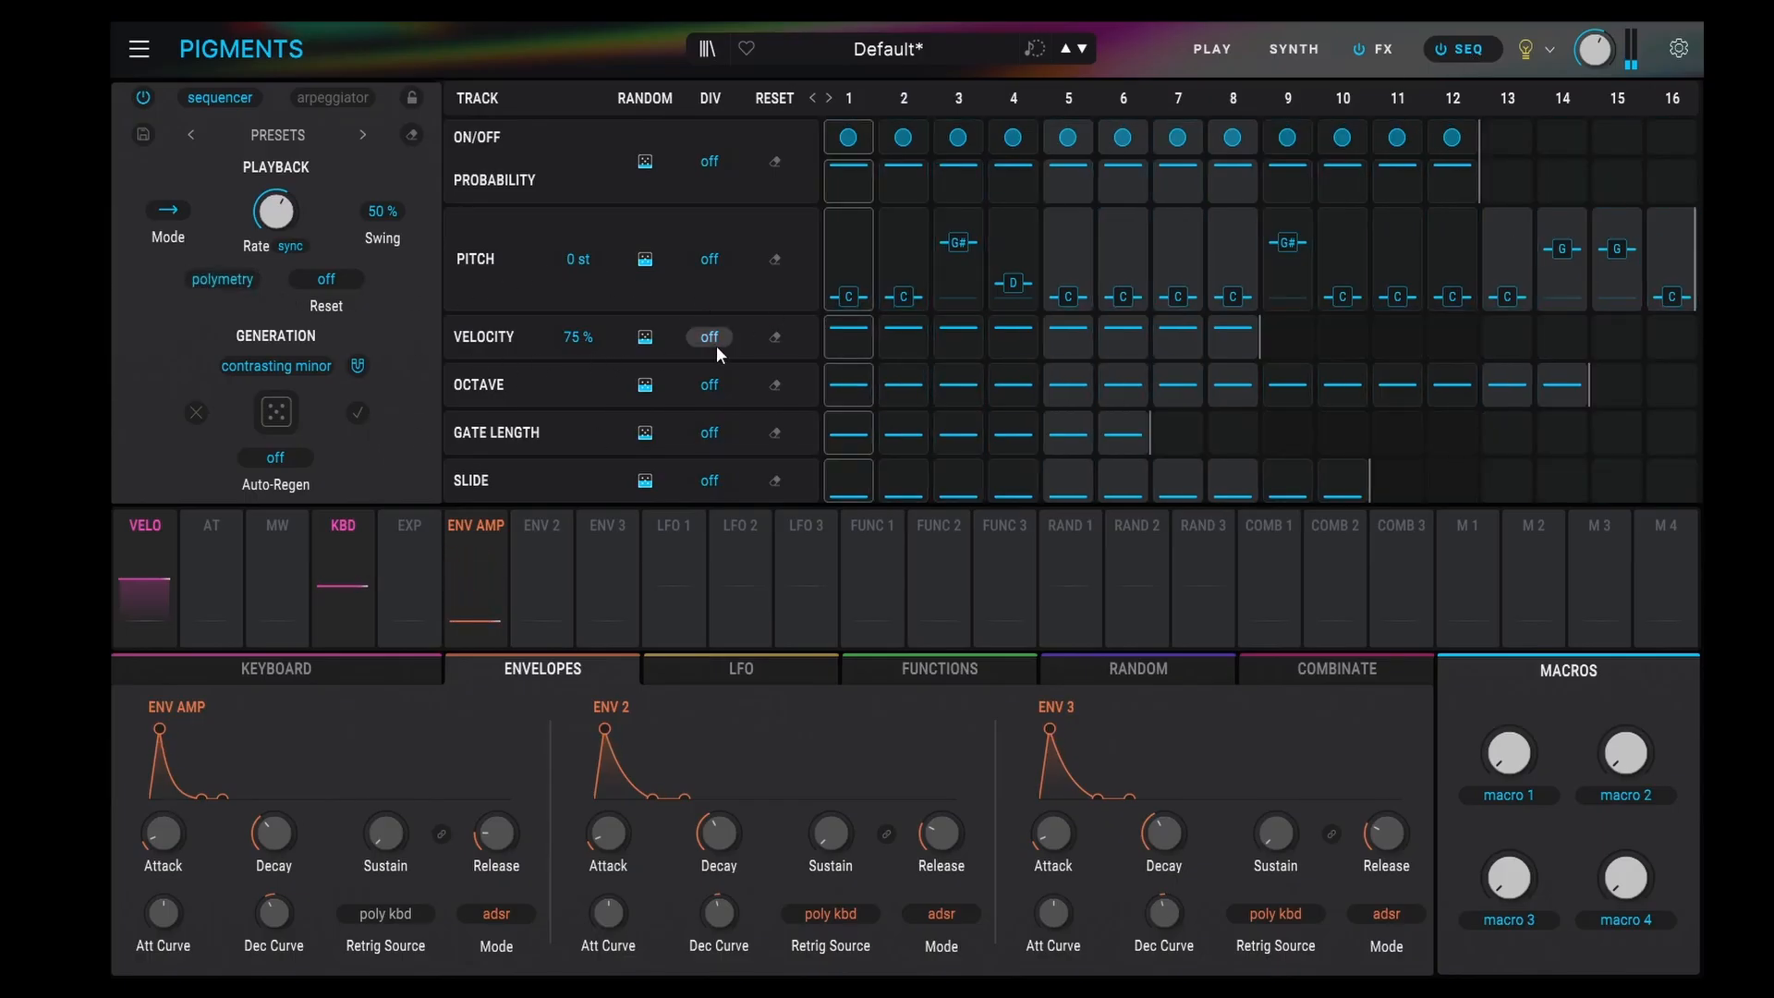
pyautogui.click(646, 385)
pyautogui.click(645, 436)
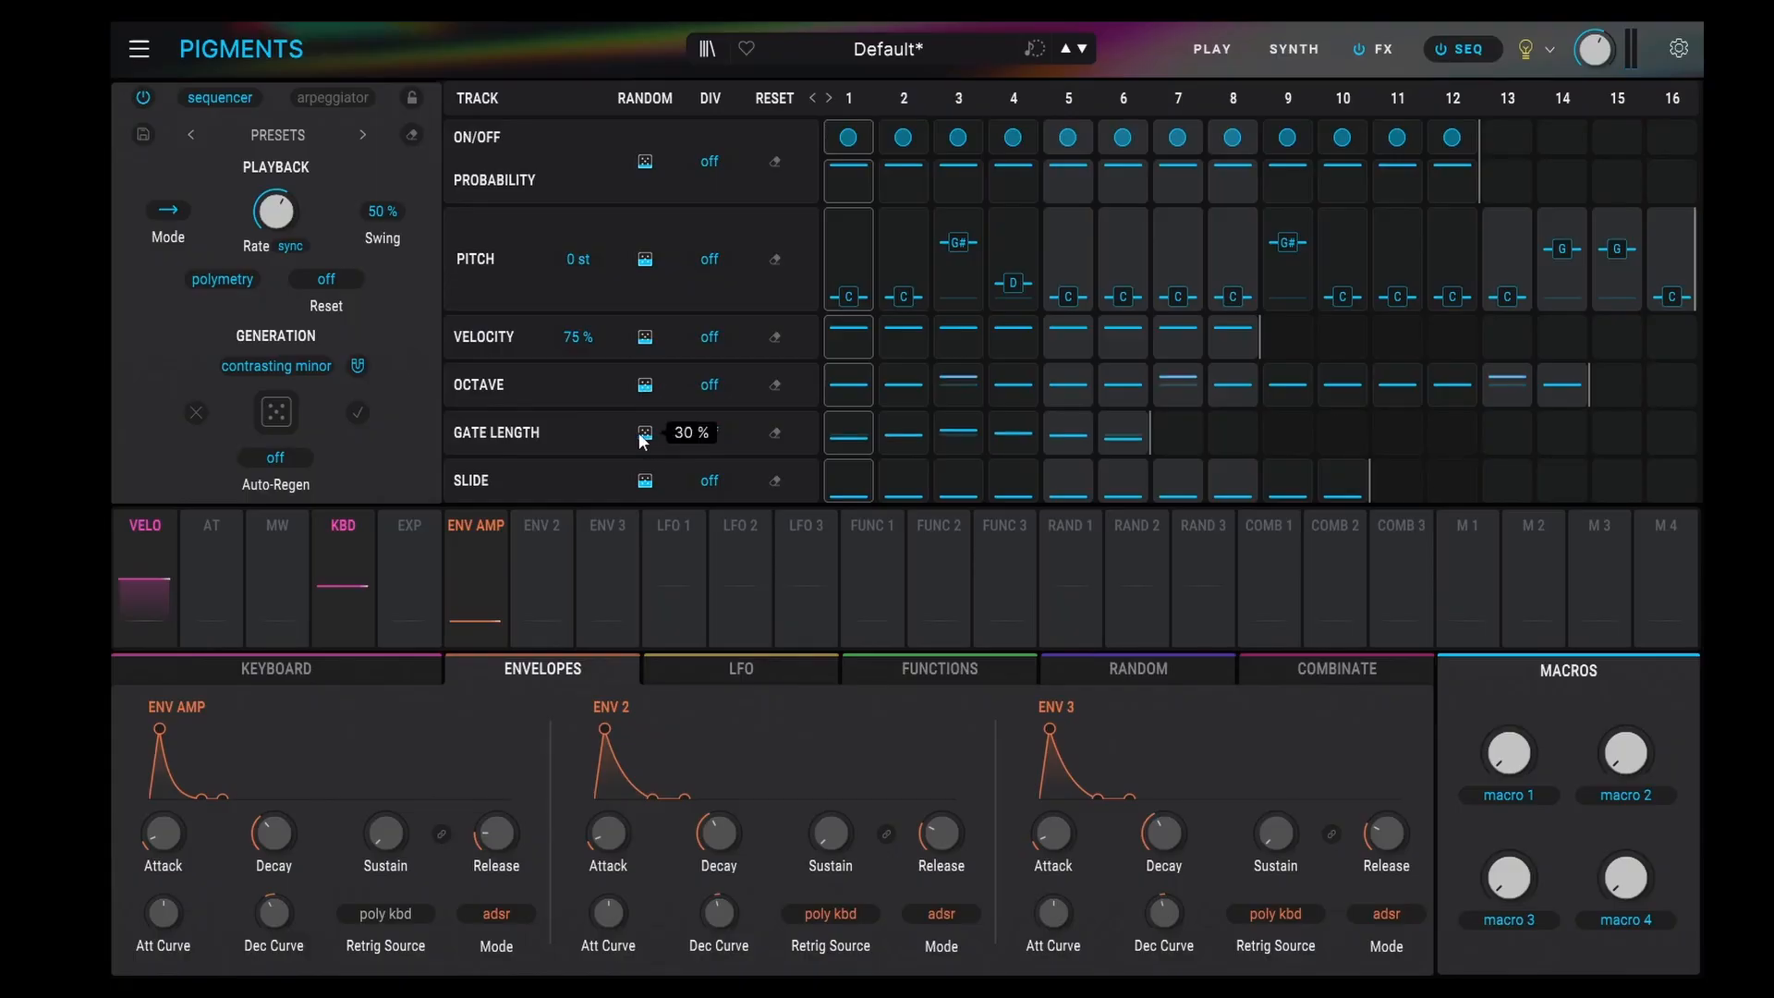
pyautogui.click(645, 480)
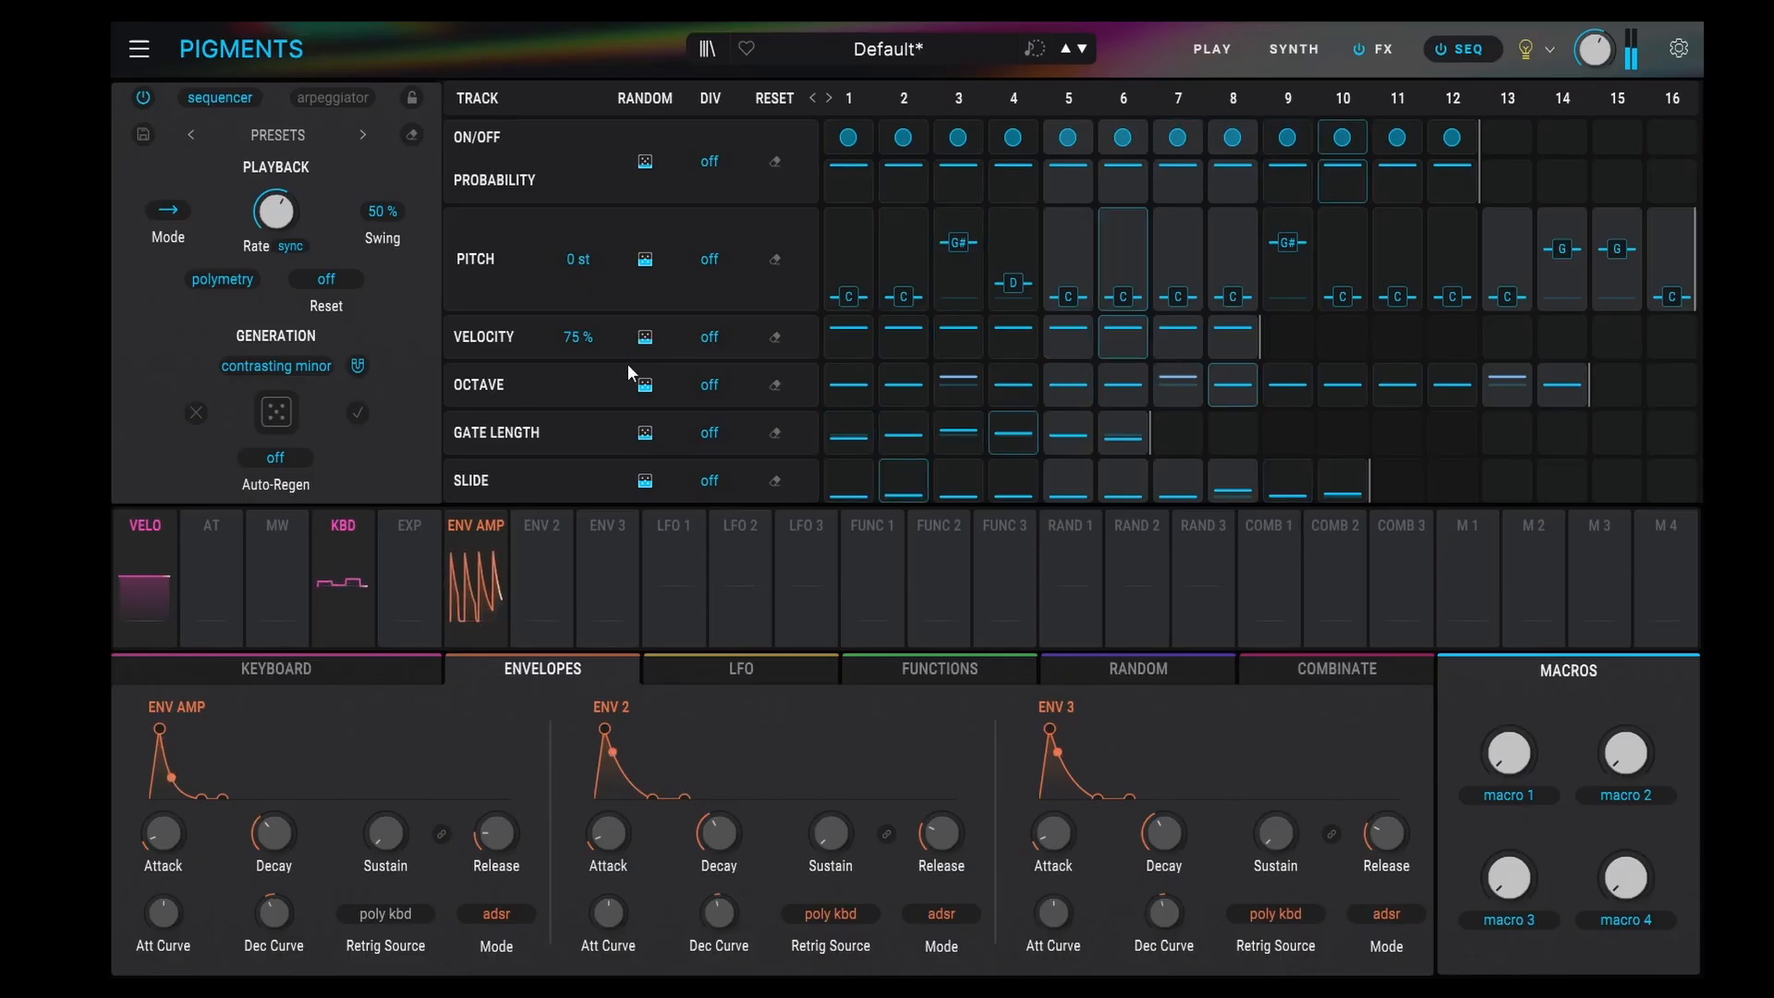
# - Set the track lengths to 5 steps for On/Off Probability and Velocity, 9 steps for Octave and 12 steps for Slide
pyautogui.moveTo(1479, 182); pyautogui.dragTo(1071, 200)
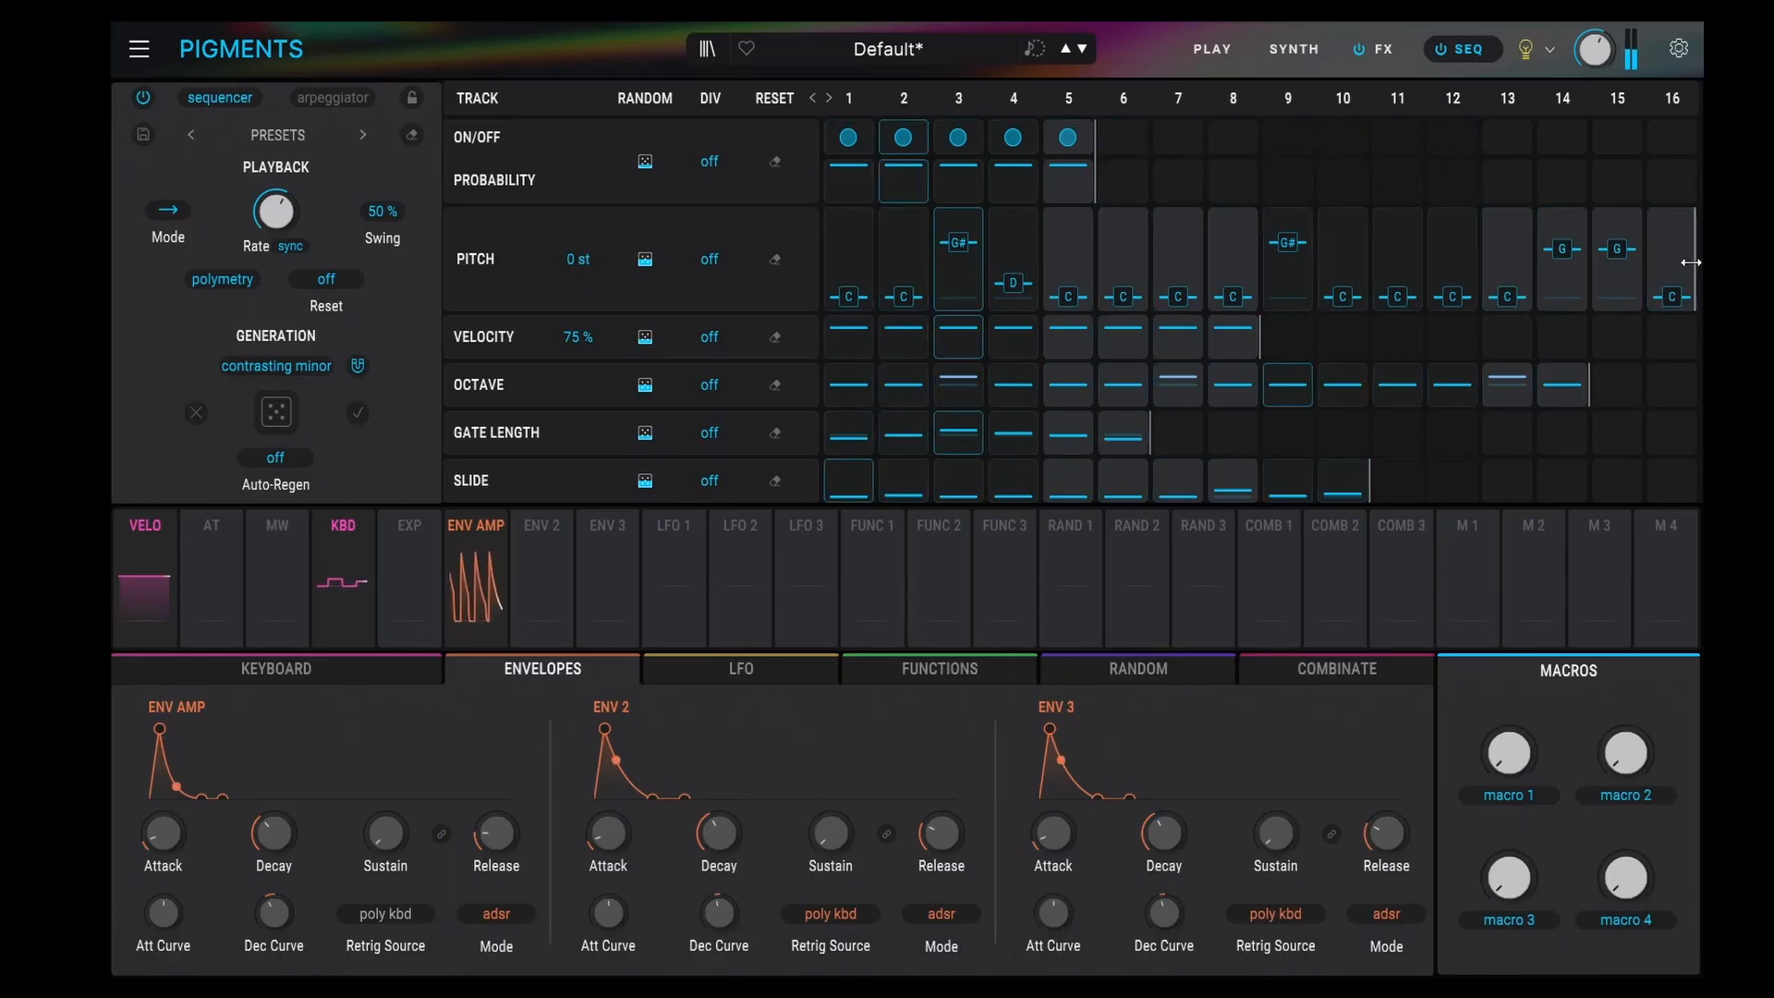
pyautogui.moveTo(1695, 259)
pyautogui.mouseDown()
pyautogui.moveTo(1453, 269)
pyautogui.moveTo(1510, 286)
pyautogui.moveTo(1695, 277)
pyautogui.mouseUp()
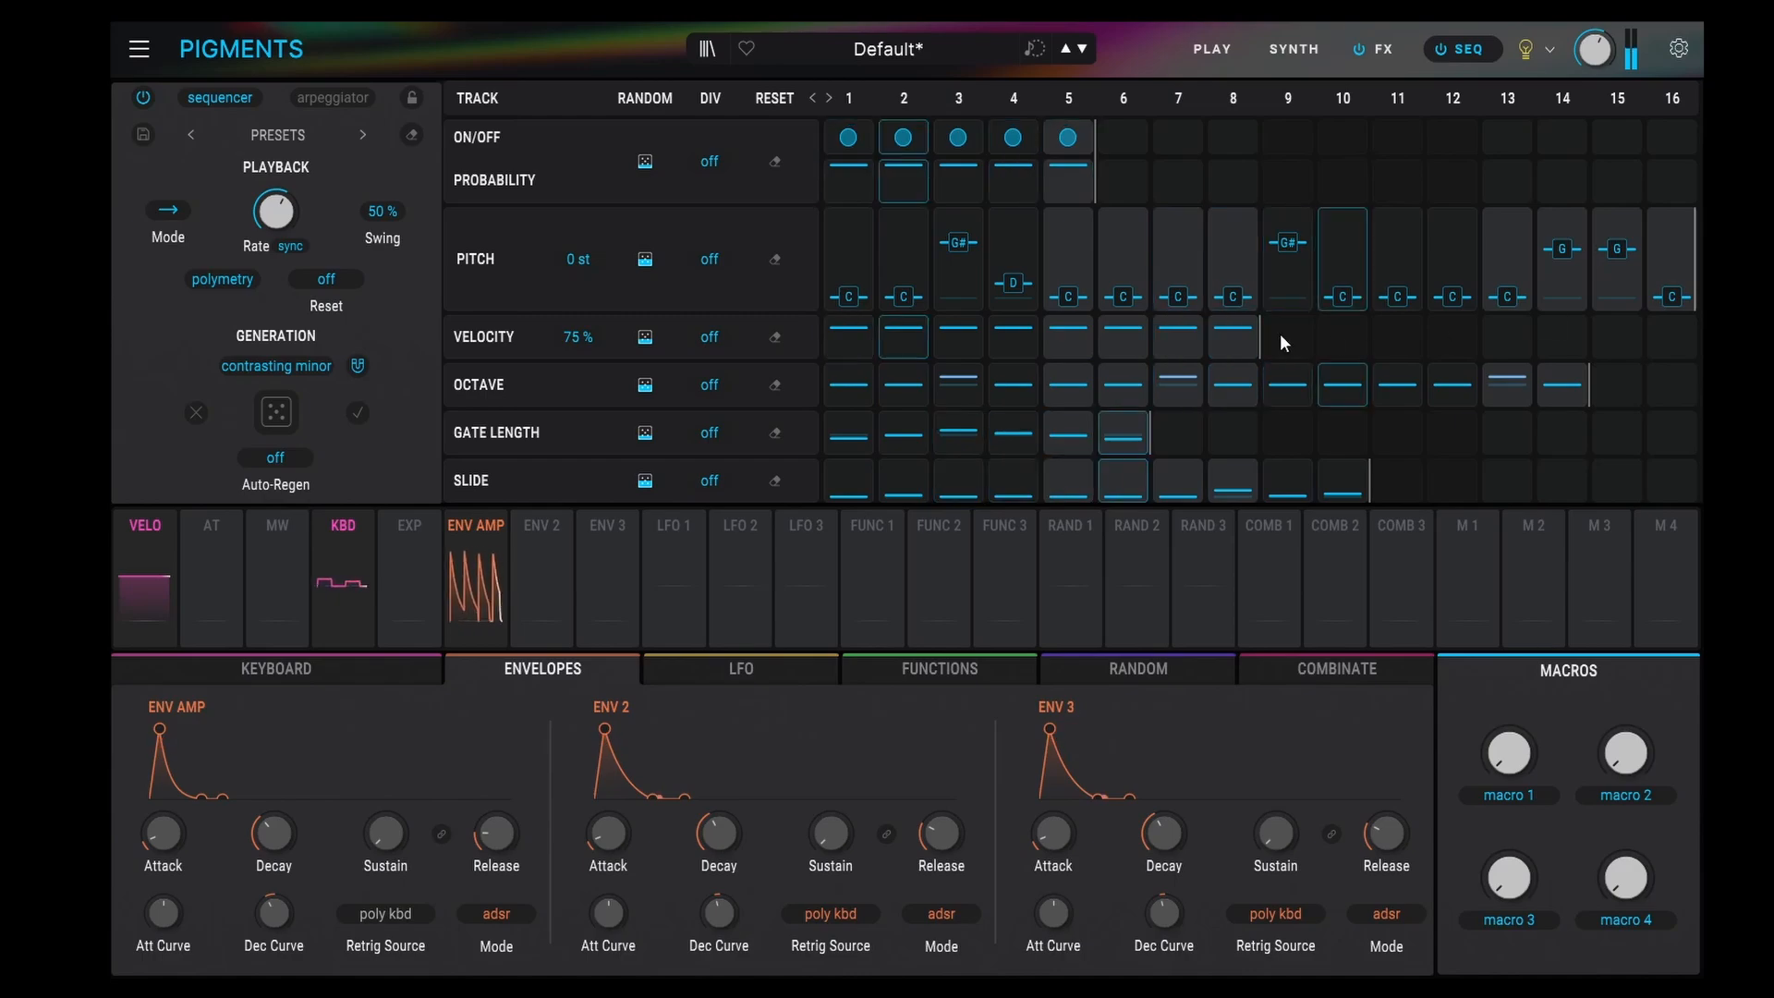
pyautogui.moveTo(1259, 336); pyautogui.dragTo(1110, 340)
pyautogui.moveTo(1589, 386); pyautogui.dragTo(1320, 393)
pyautogui.moveTo(1369, 484); pyautogui.dragTo(1478, 490)
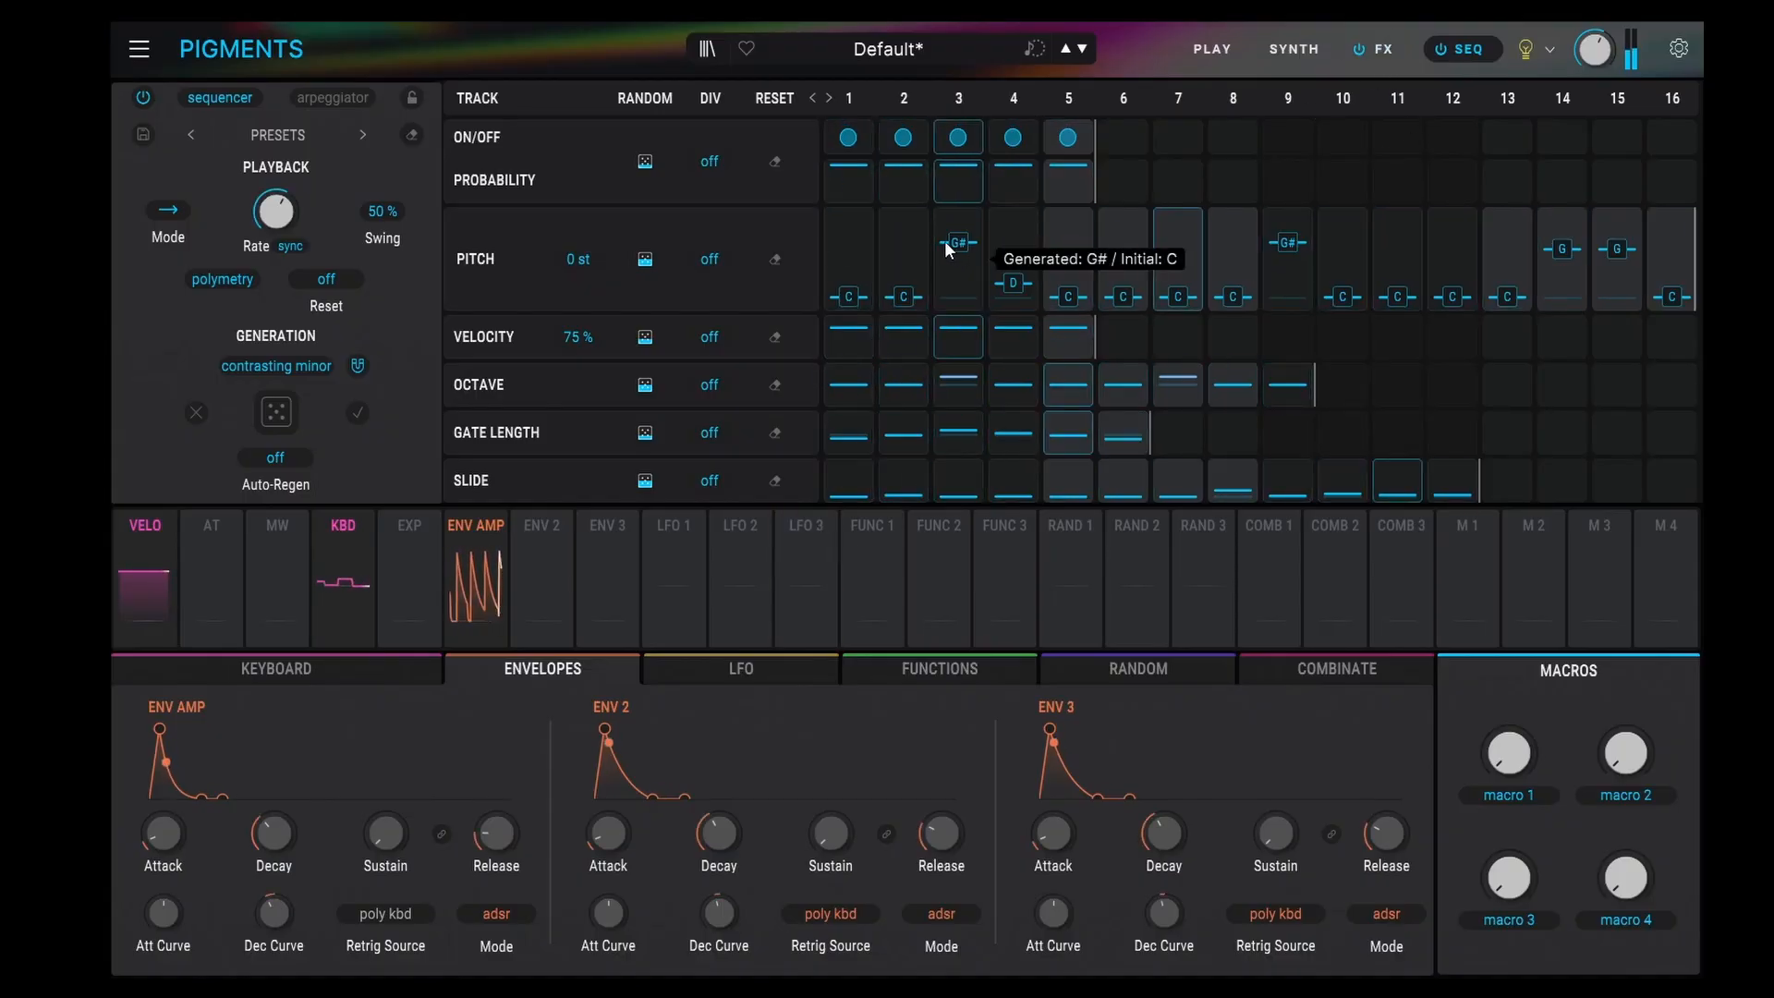
# - Set the polymetric sequence's reset interval to 1 bar, and change it to 2 bars
pyautogui.click(341, 282)
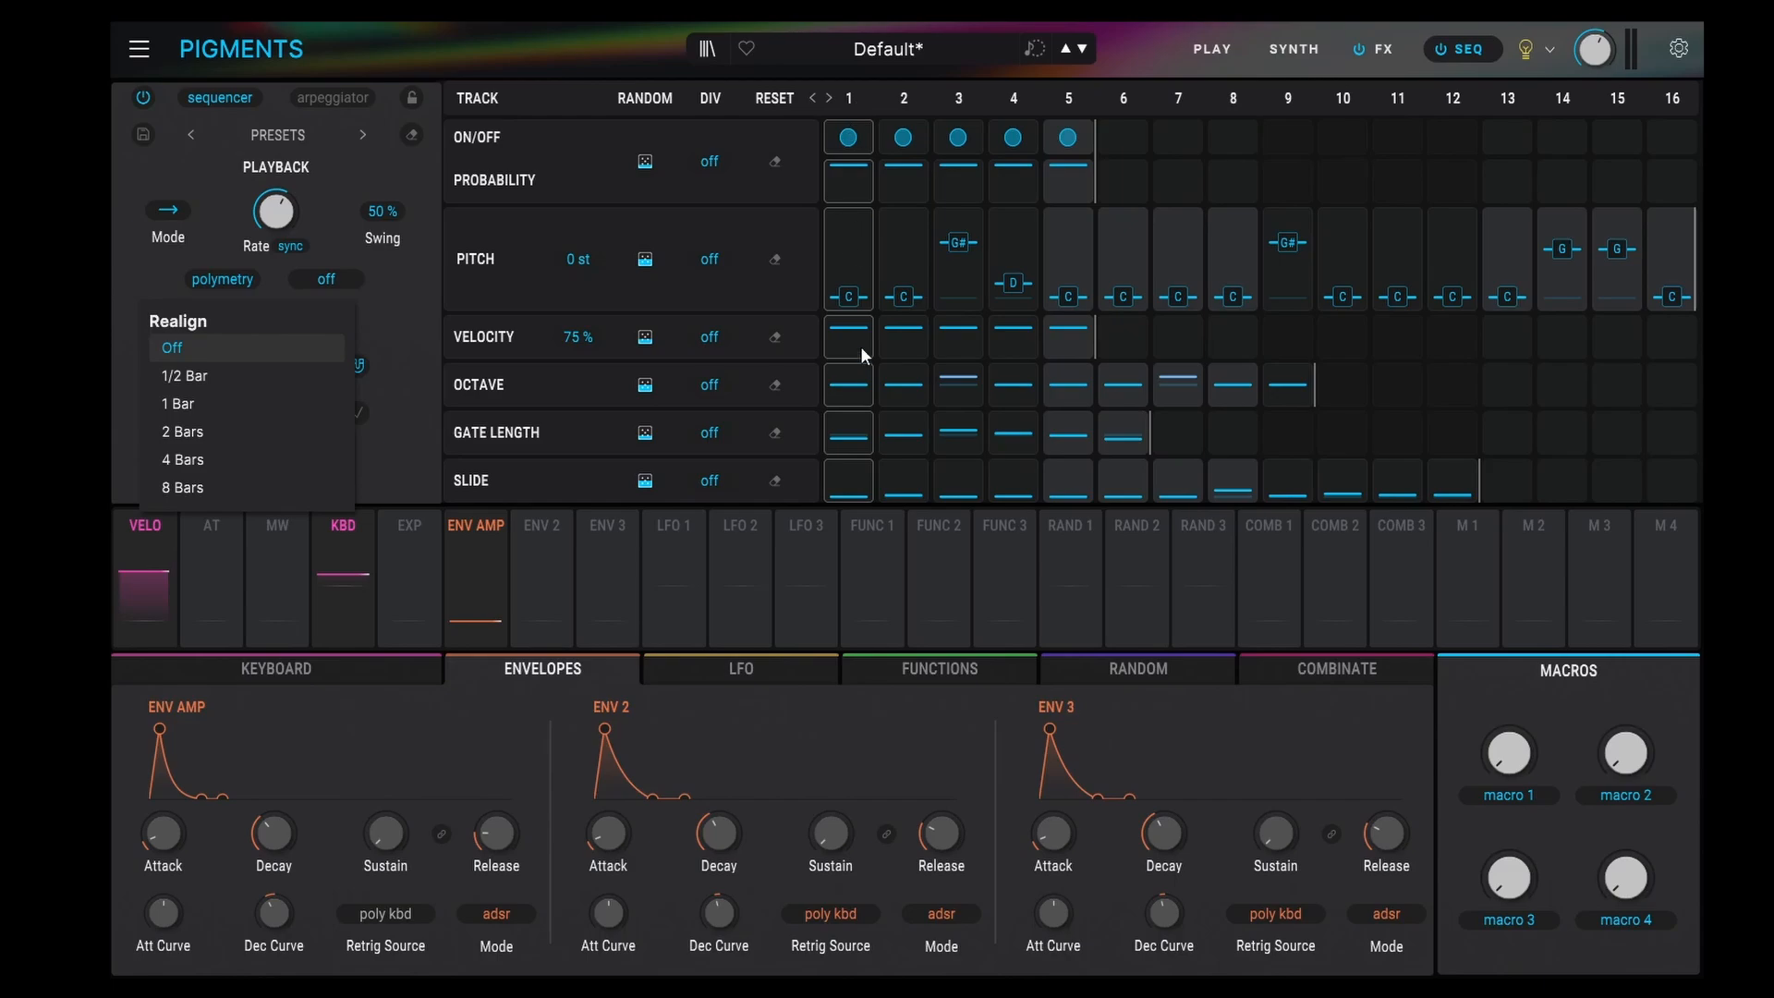
pyautogui.click(188, 406)
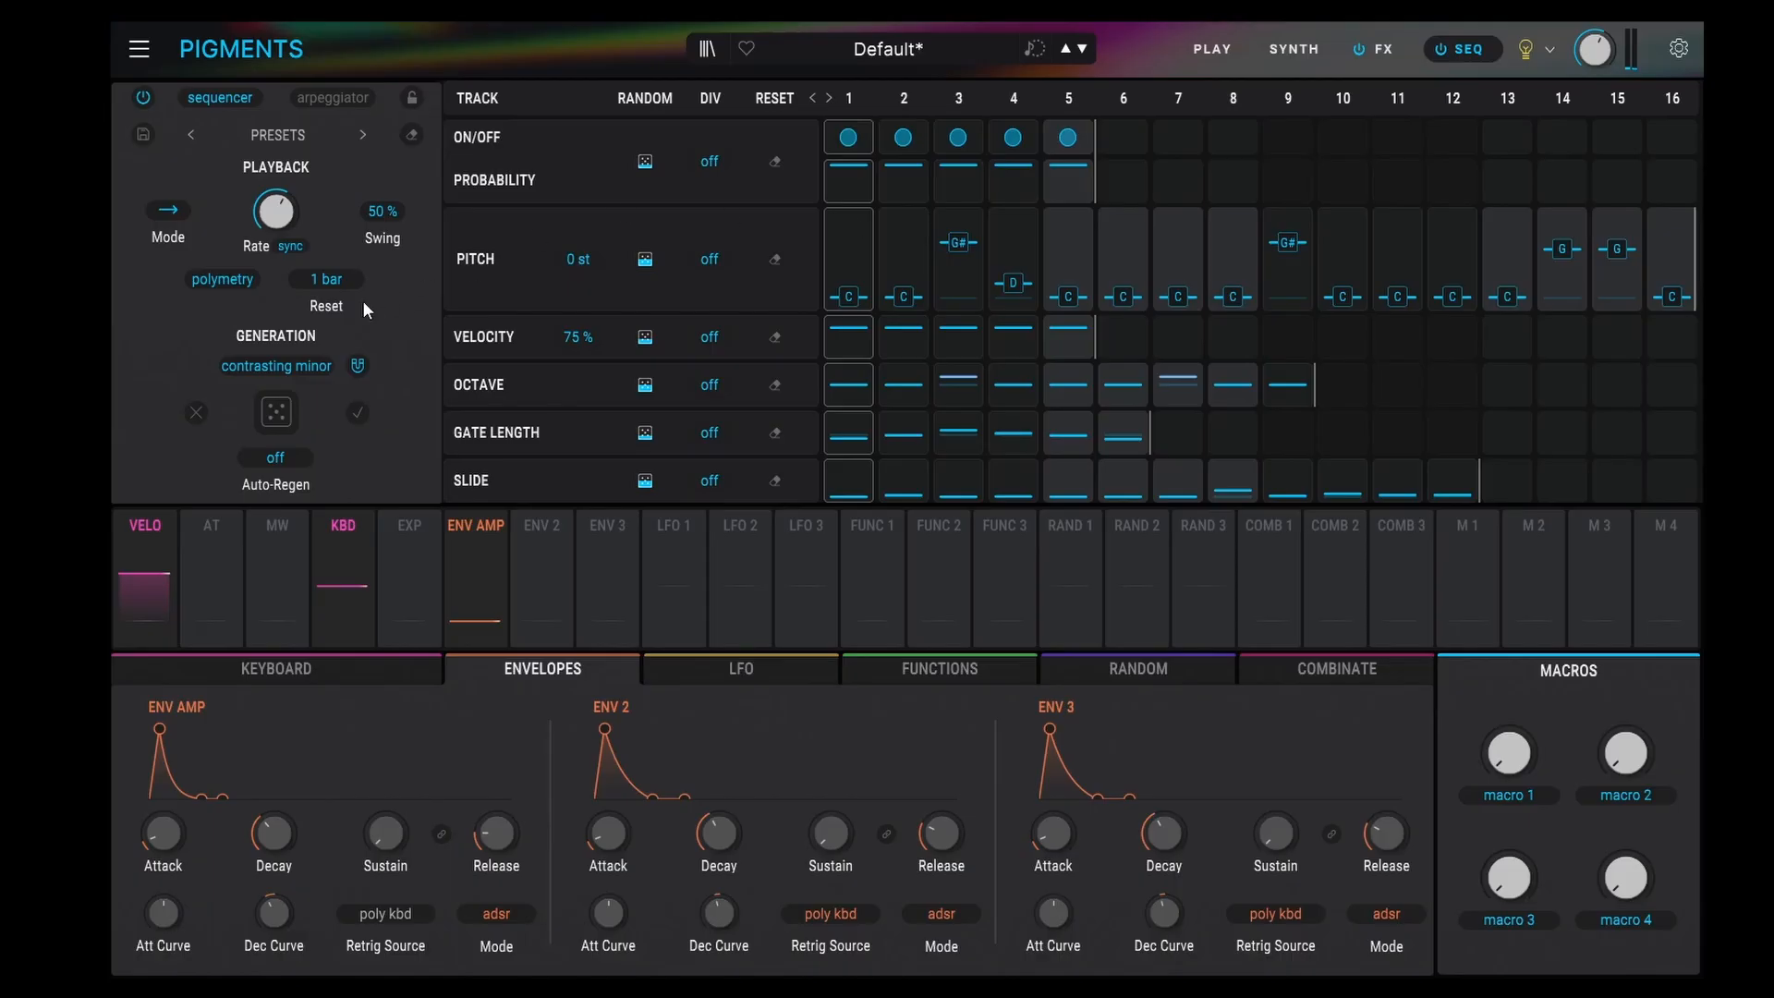
pyautogui.click(334, 277)
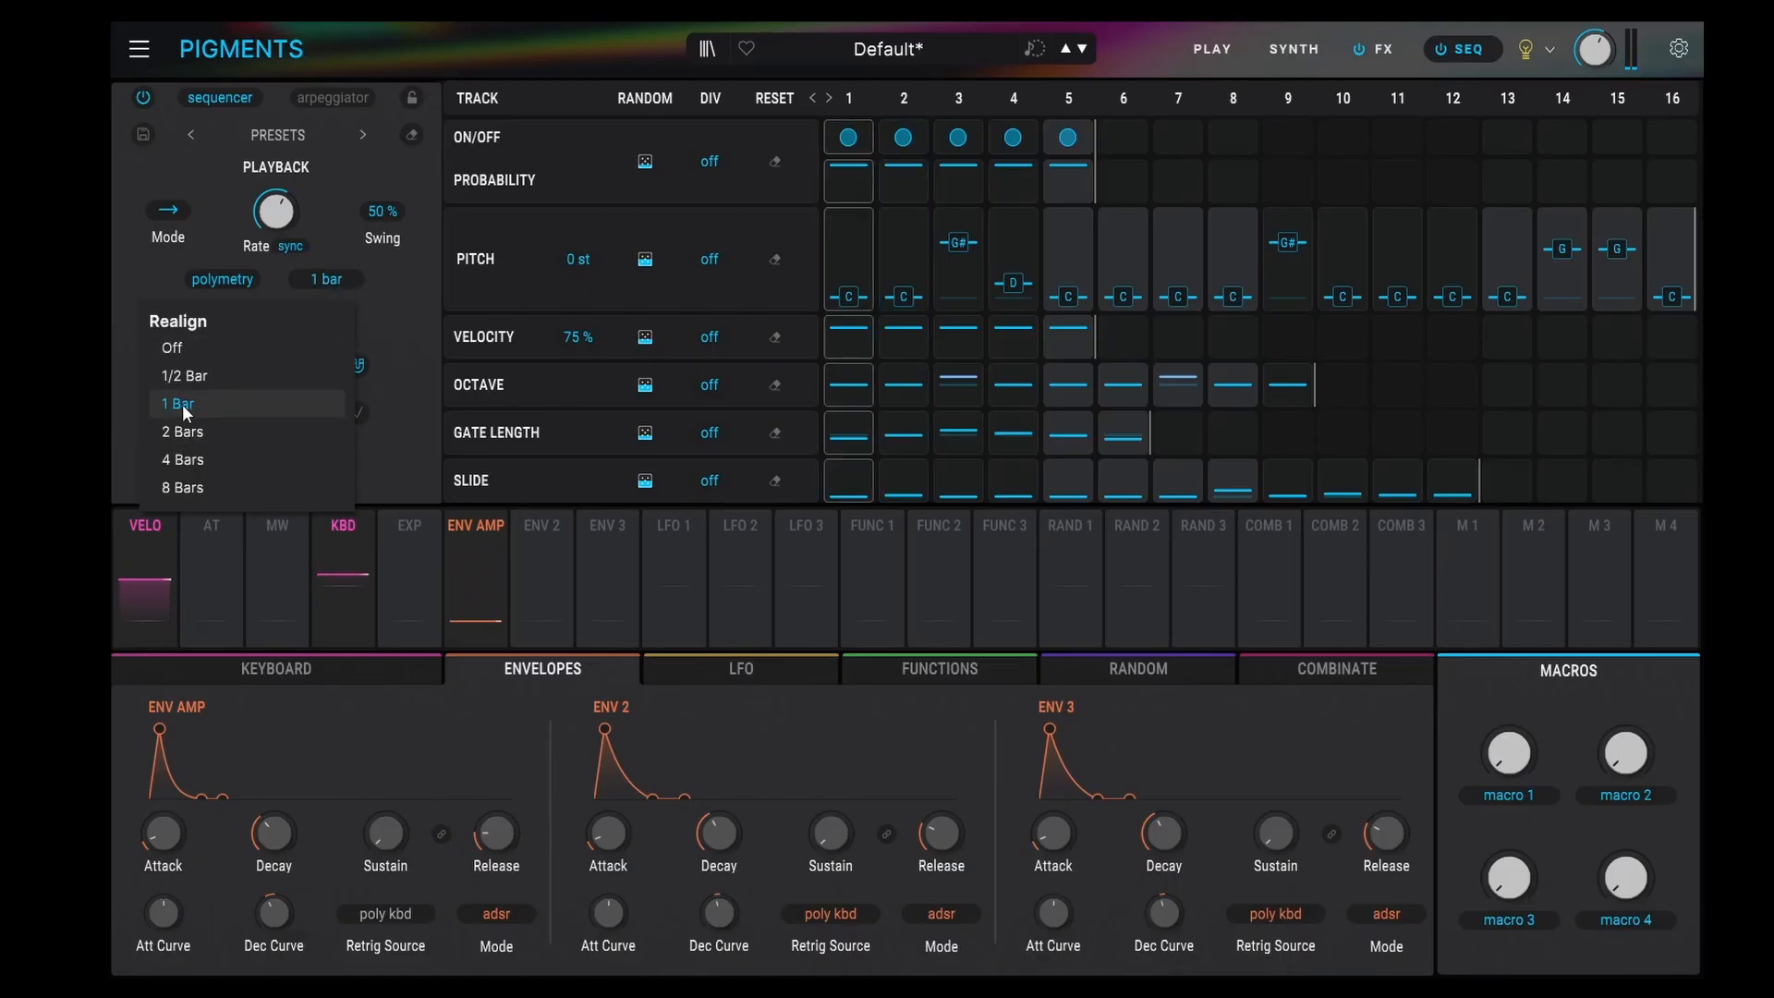
pyautogui.click(198, 434)
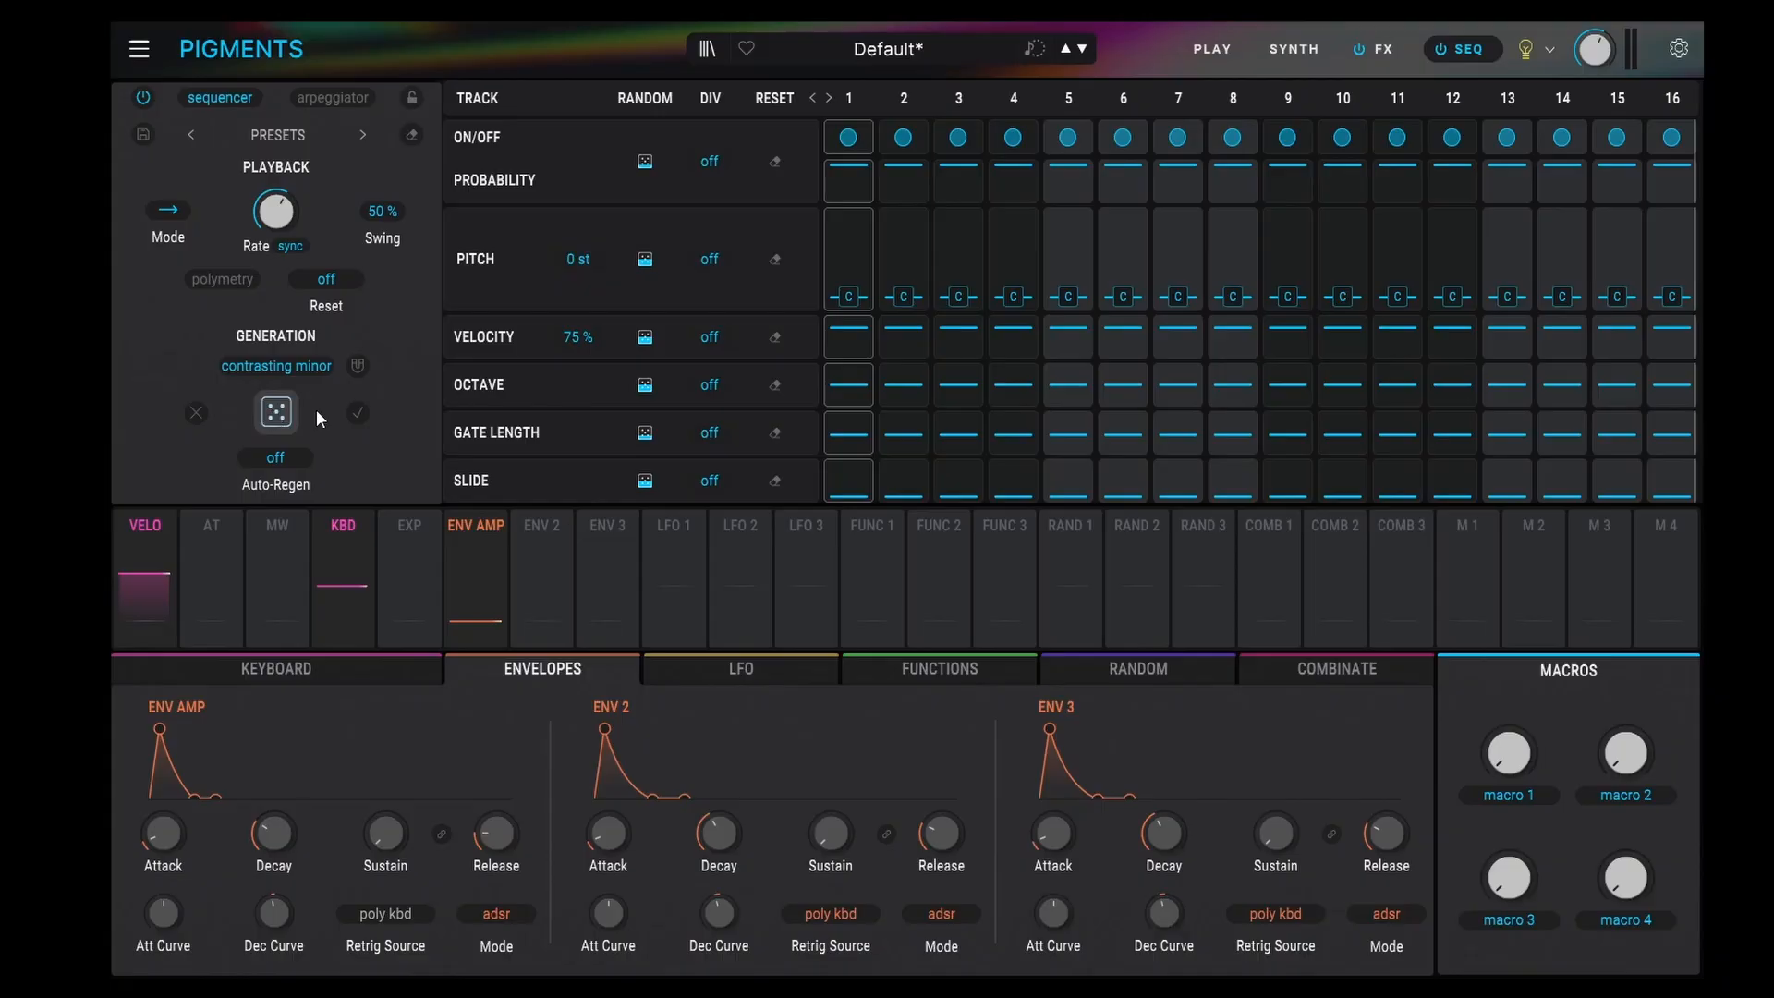
# - Draw new patterns across the steps of the Pitch, Velocity, Octave and Slide tracks, with step 1's pitch on F#
pyautogui.moveTo(833, 275)
pyautogui.mouseDown()
pyautogui.moveTo(1120, 251)
pyautogui.moveTo(1634, 247)
pyautogui.mouseUp()
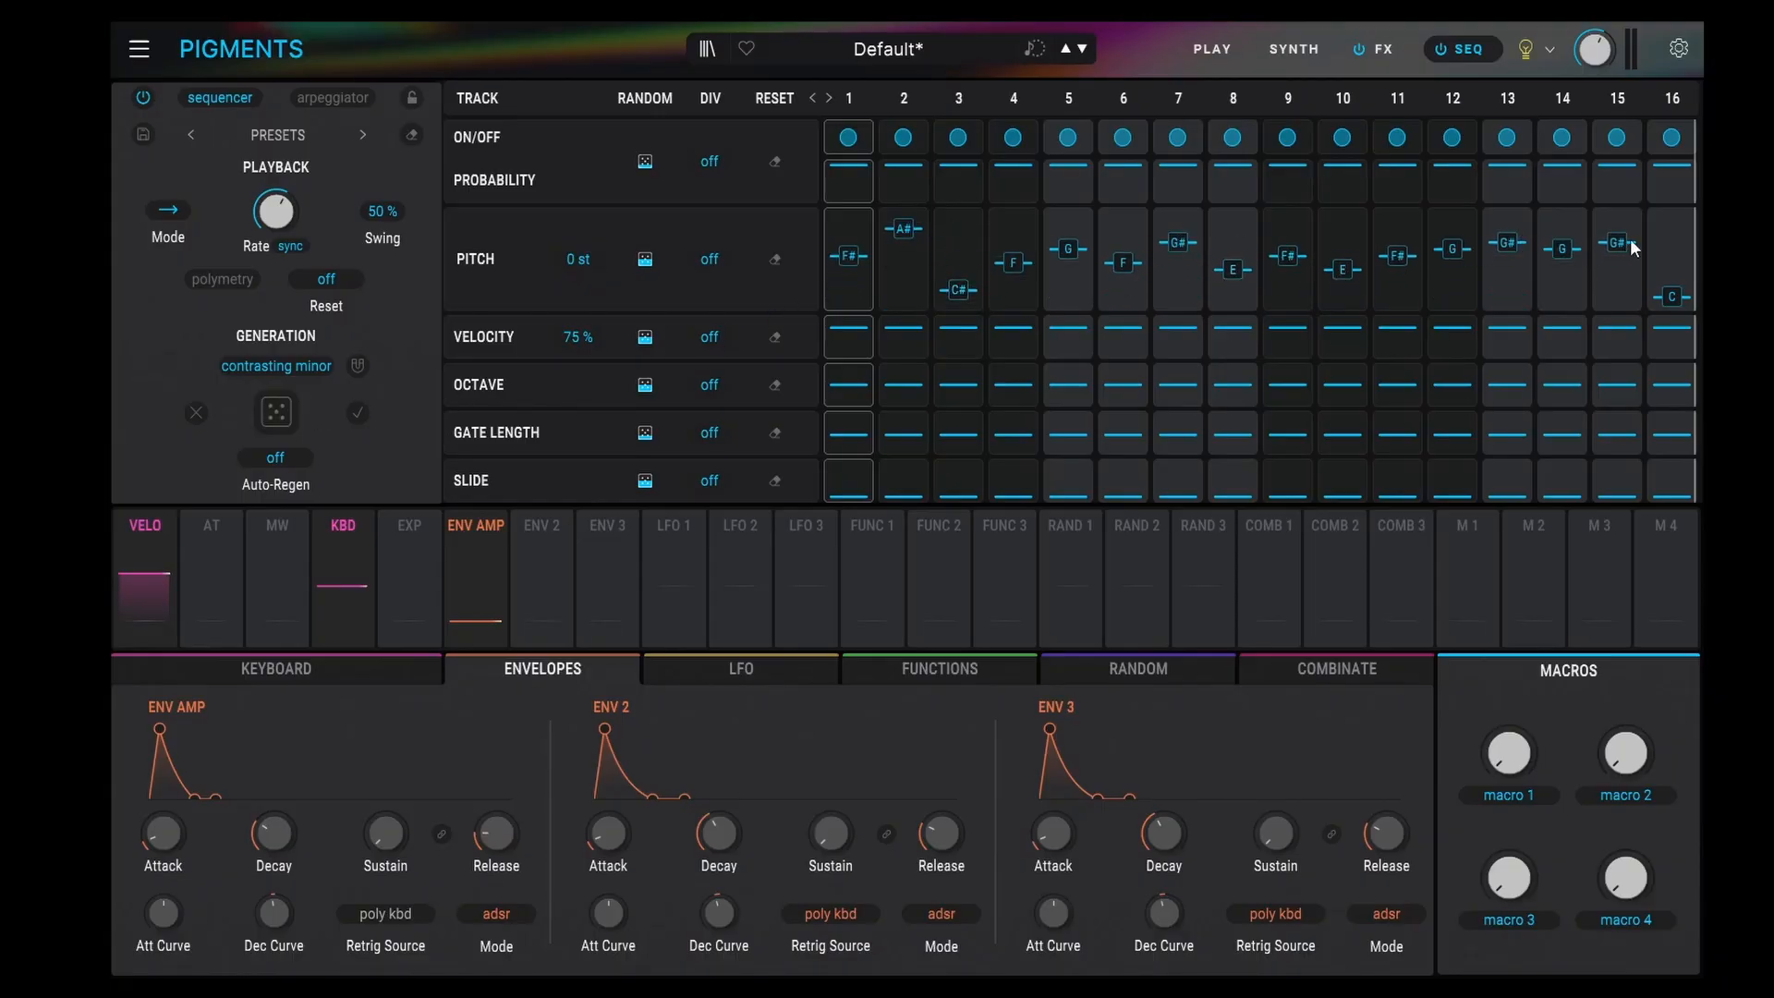
pyautogui.moveTo(843, 346)
pyautogui.mouseDown()
pyautogui.moveTo(1505, 356)
pyautogui.moveTo(1616, 325)
pyautogui.mouseUp()
pyautogui.moveTo(846, 401)
pyautogui.mouseDown()
pyautogui.moveTo(1148, 385)
pyautogui.moveTo(1450, 453)
pyautogui.mouseUp()
pyautogui.moveTo(894, 469); pyautogui.dragTo(952, 453)
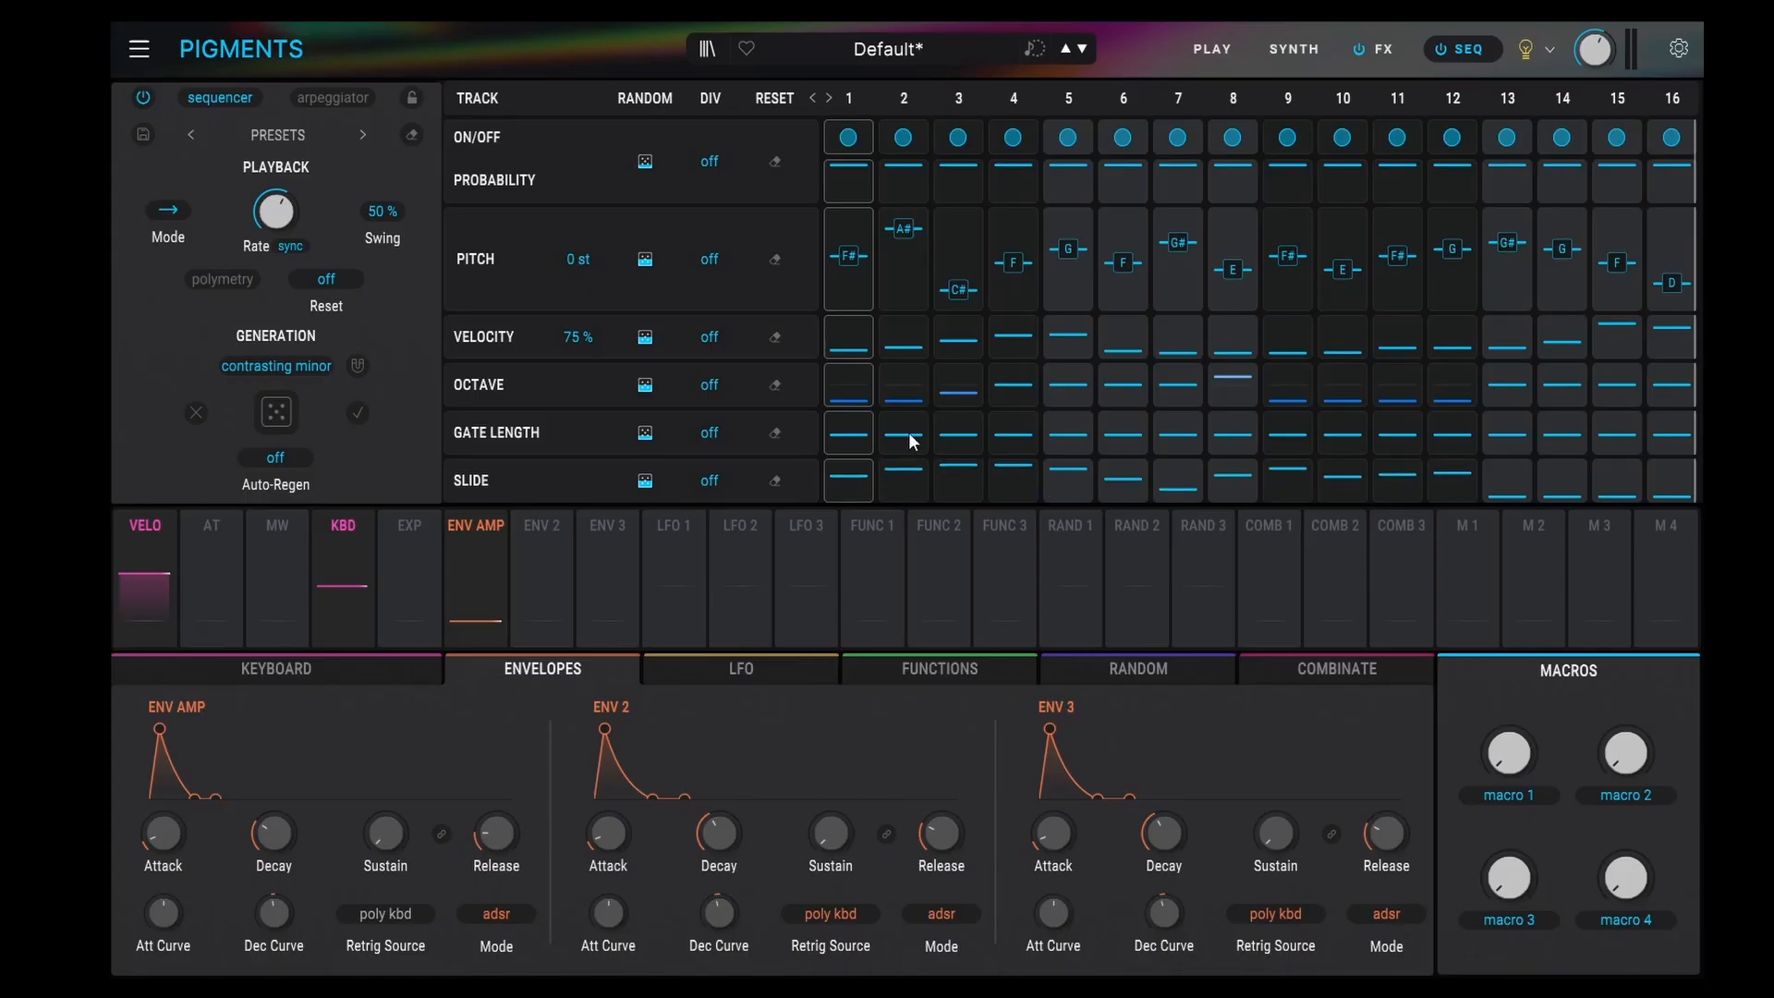
# - Generate a random variation of the whole sequence, quantize its pitches to the contrasting minor scale, and play it back
pyautogui.click(285, 417)
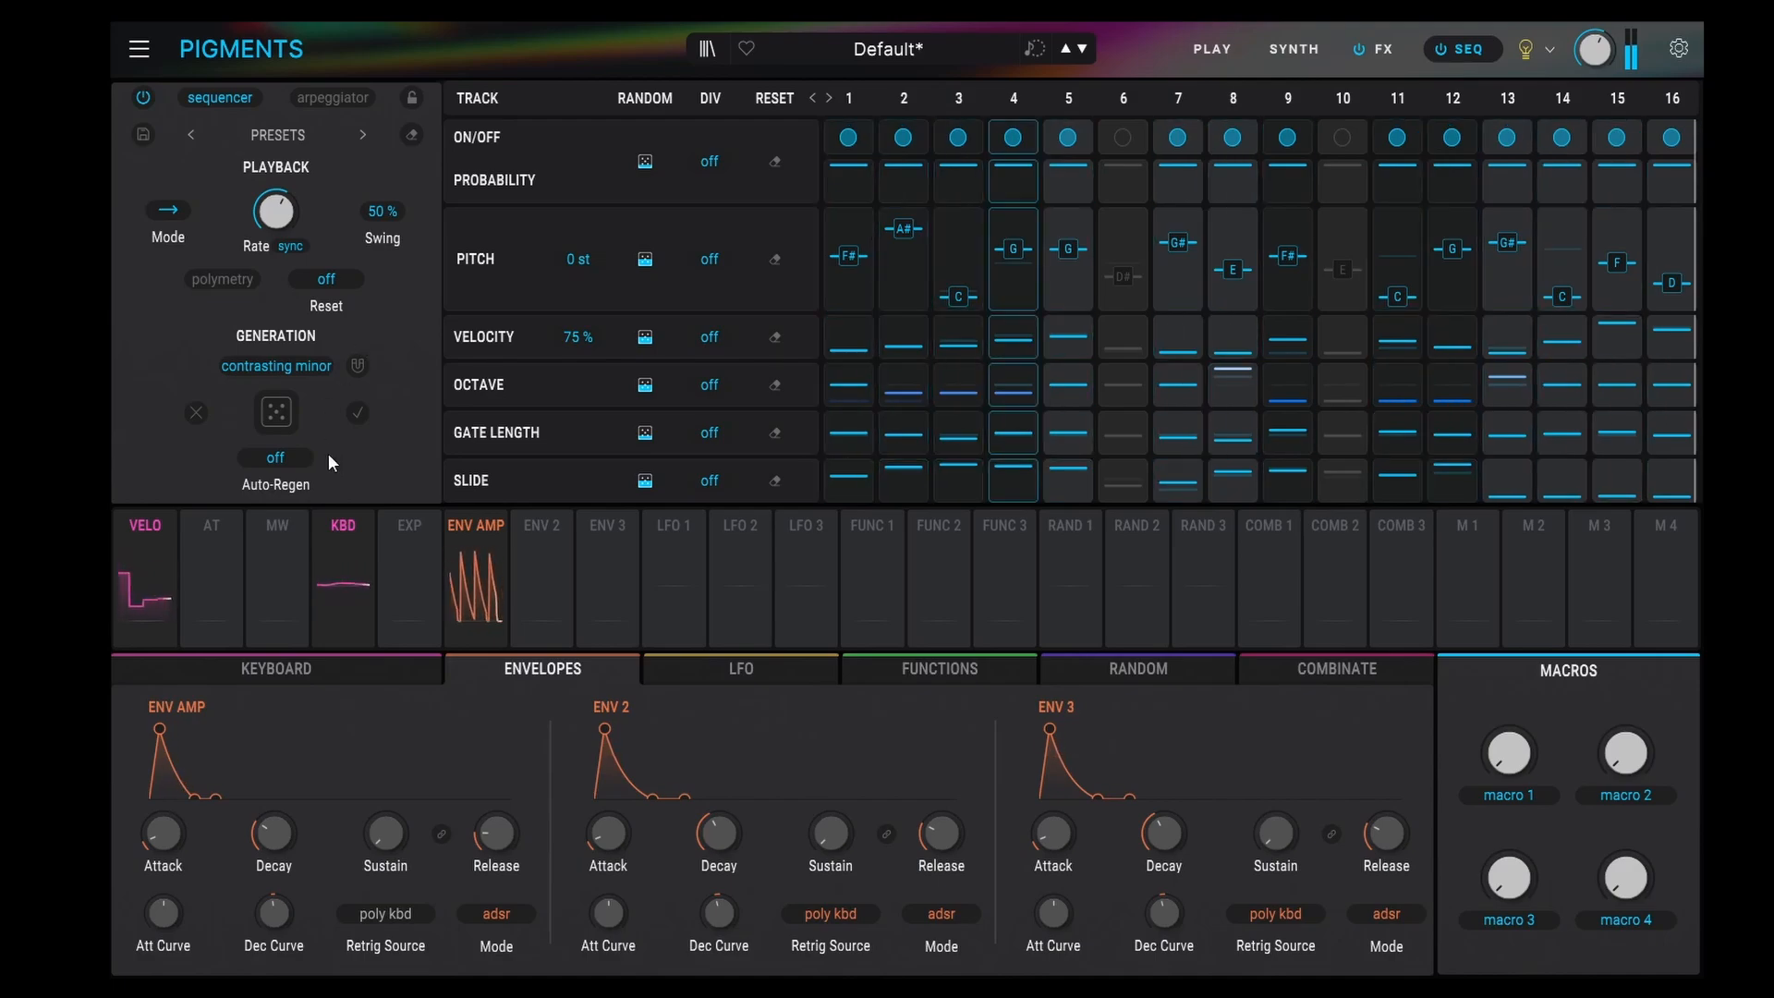
pyautogui.click(358, 366)
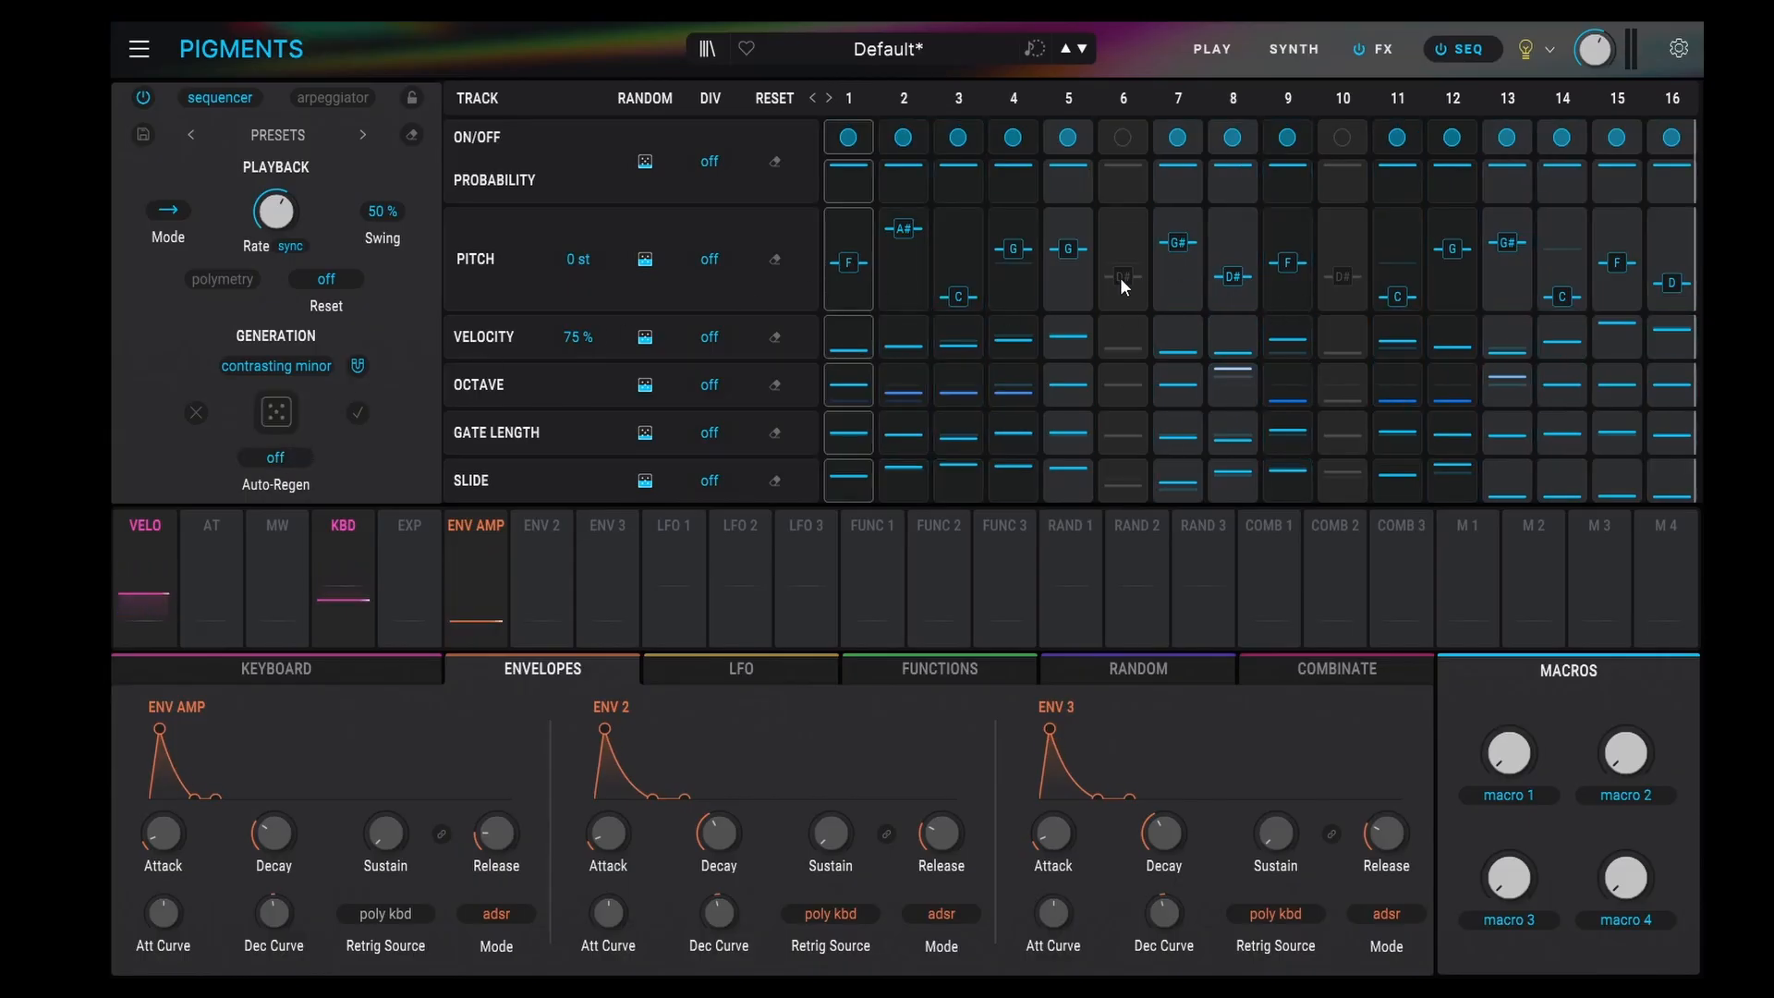
pyautogui.moveTo(1033, 252)
pyautogui.press('space')
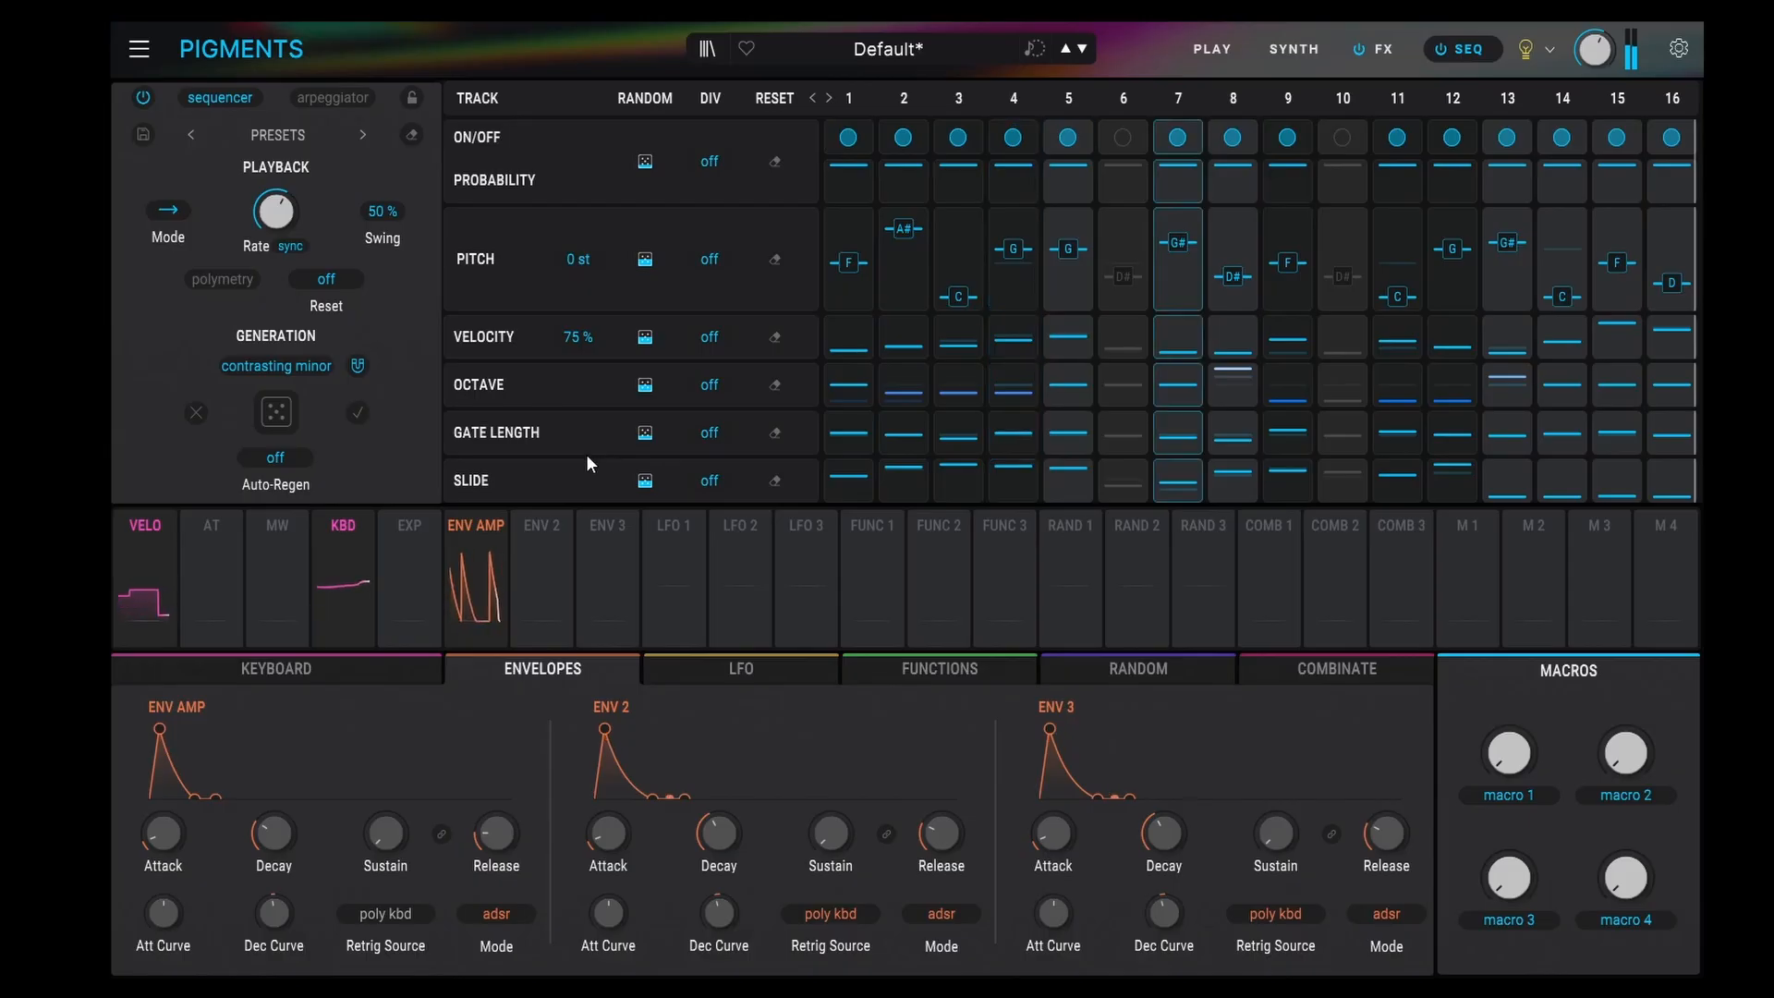
# - Discard the generated variation and audition the original drawn sequence
pyautogui.press('space')
pyautogui.click(196, 413)
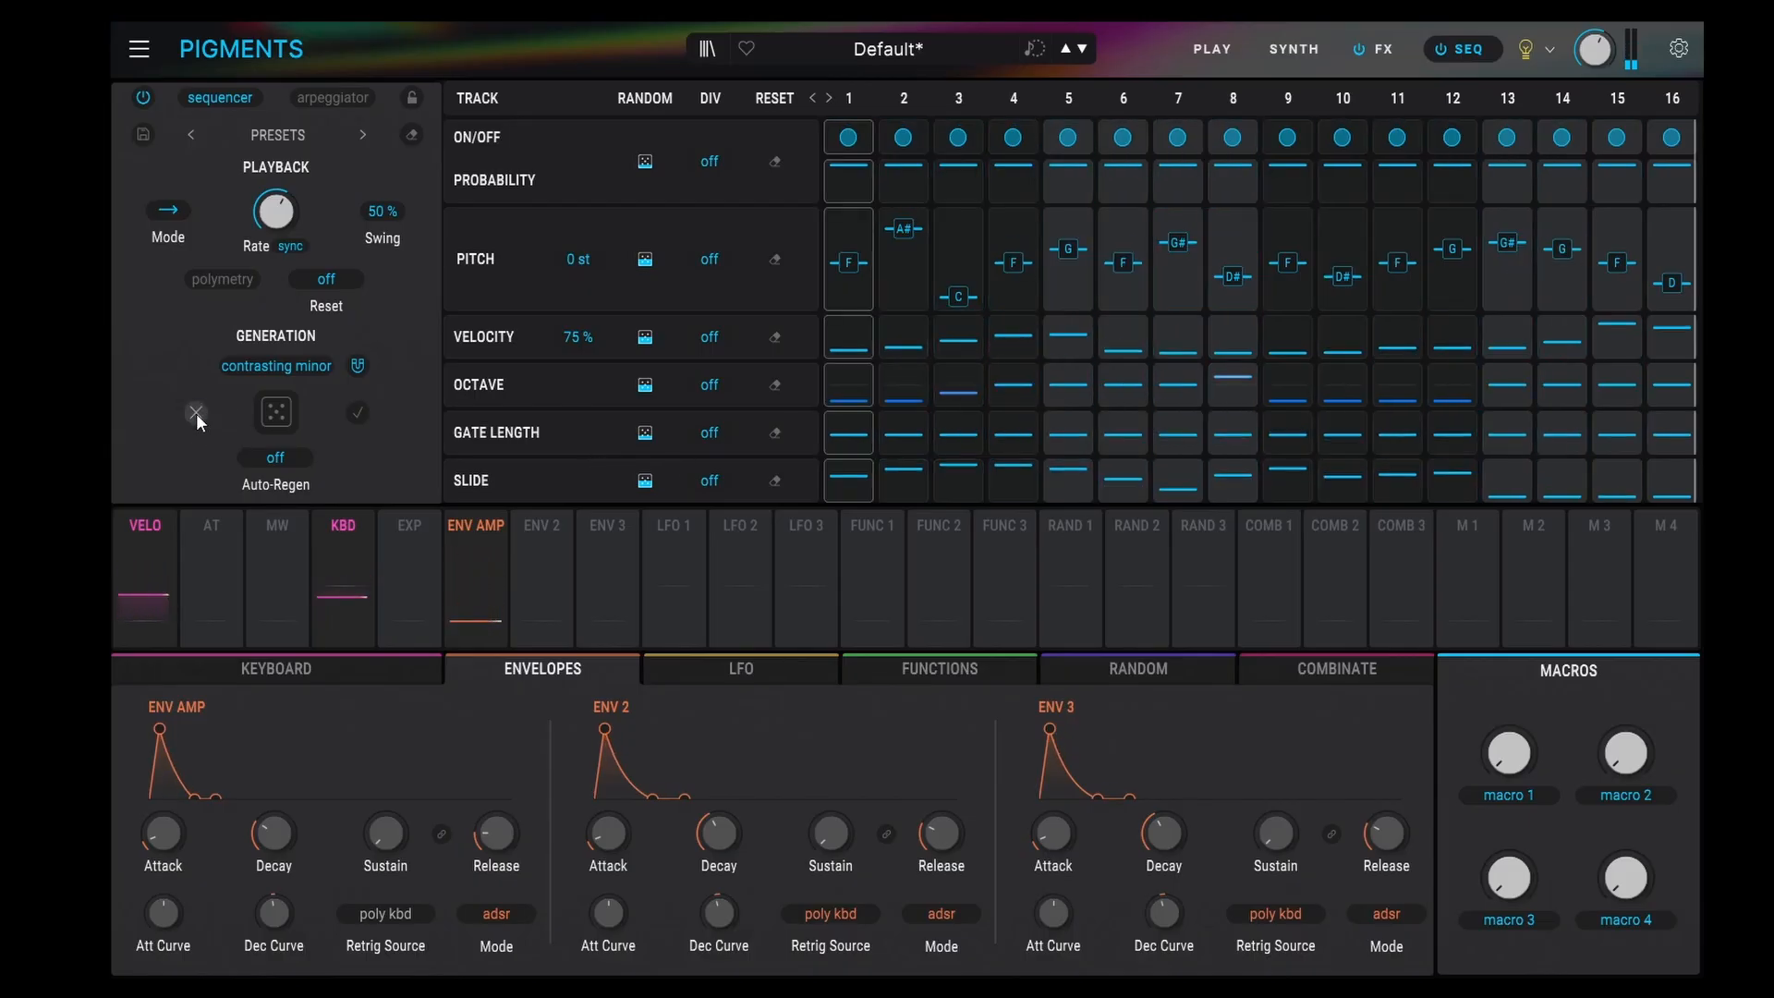
pyautogui.press('space')
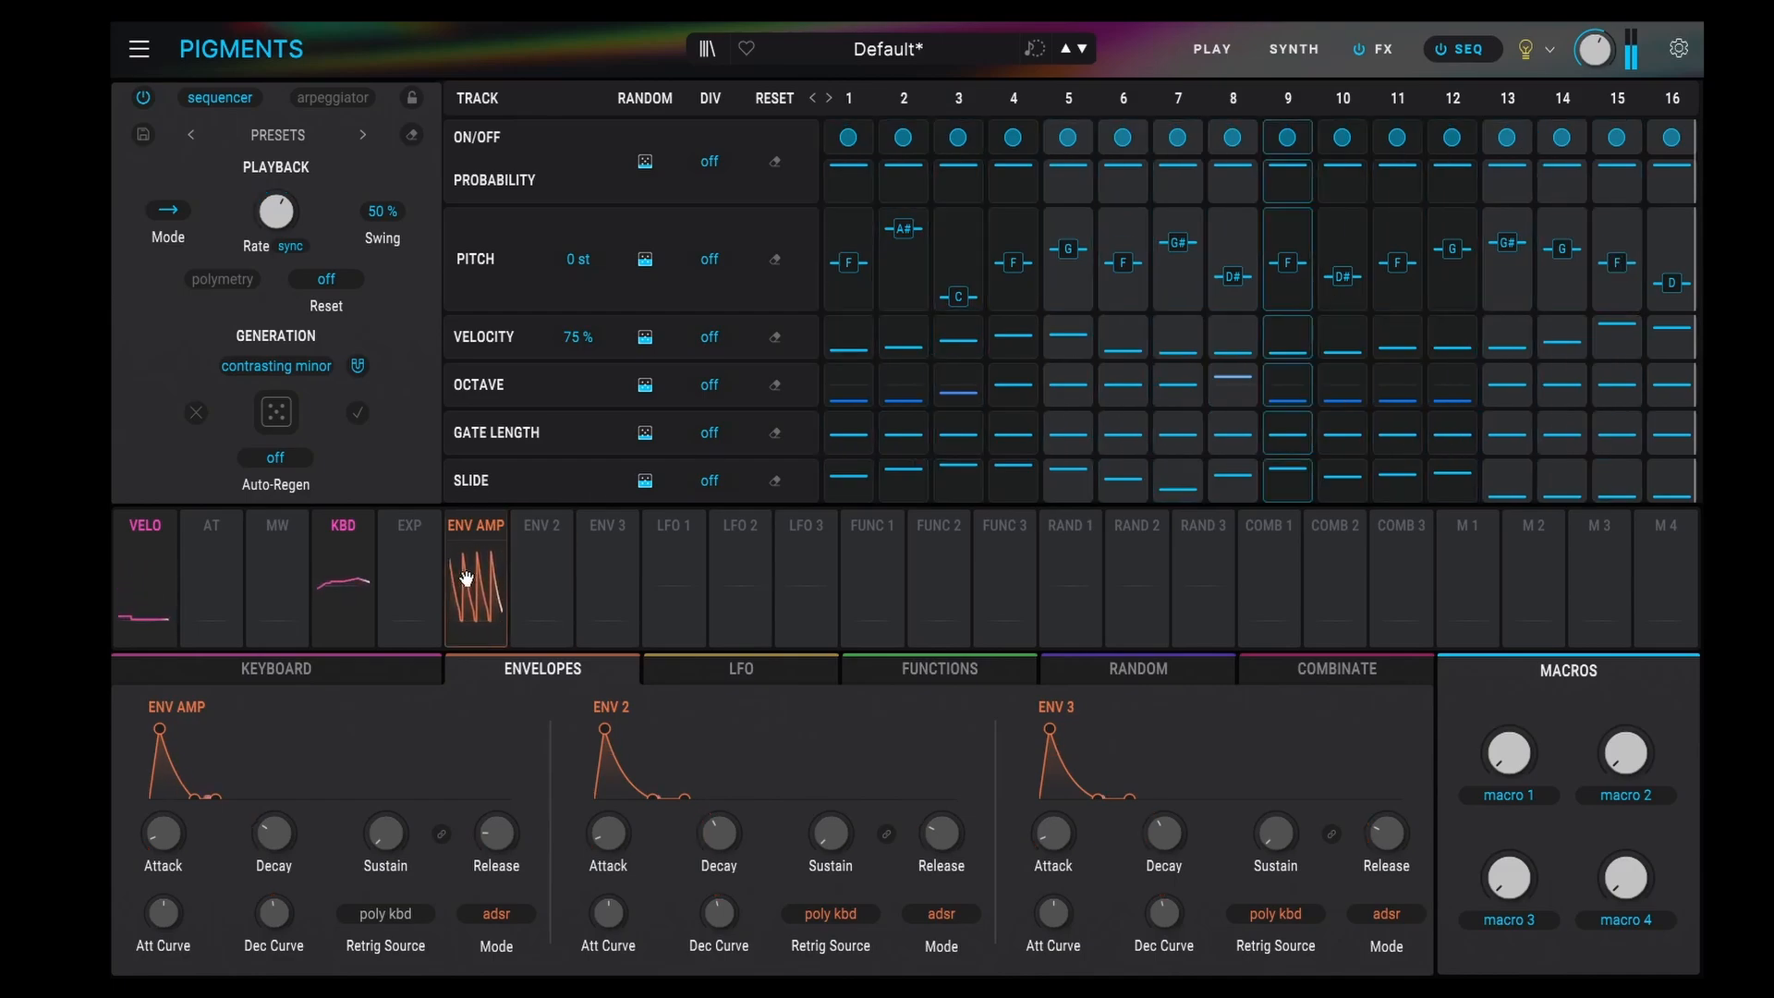
pyautogui.press('space')
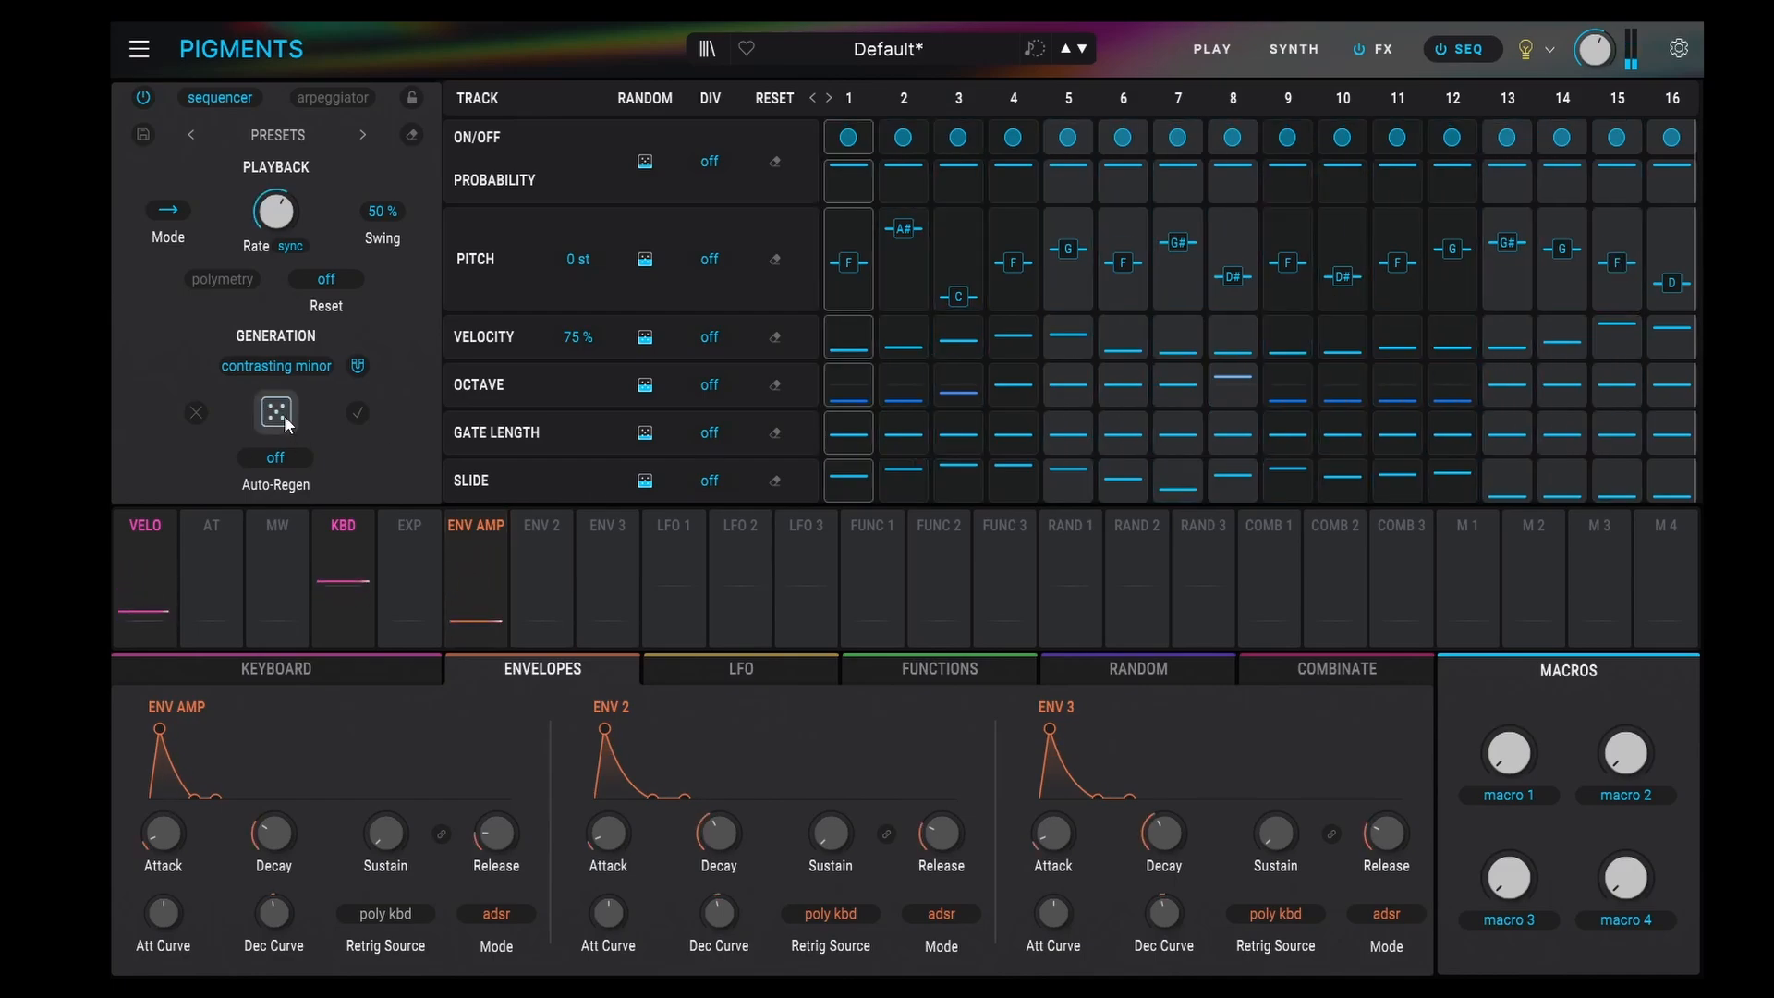
# - Generate a random variation of the whole sequence, play it back, and apply it
pyautogui.click(277, 412)
pyautogui.press('space')
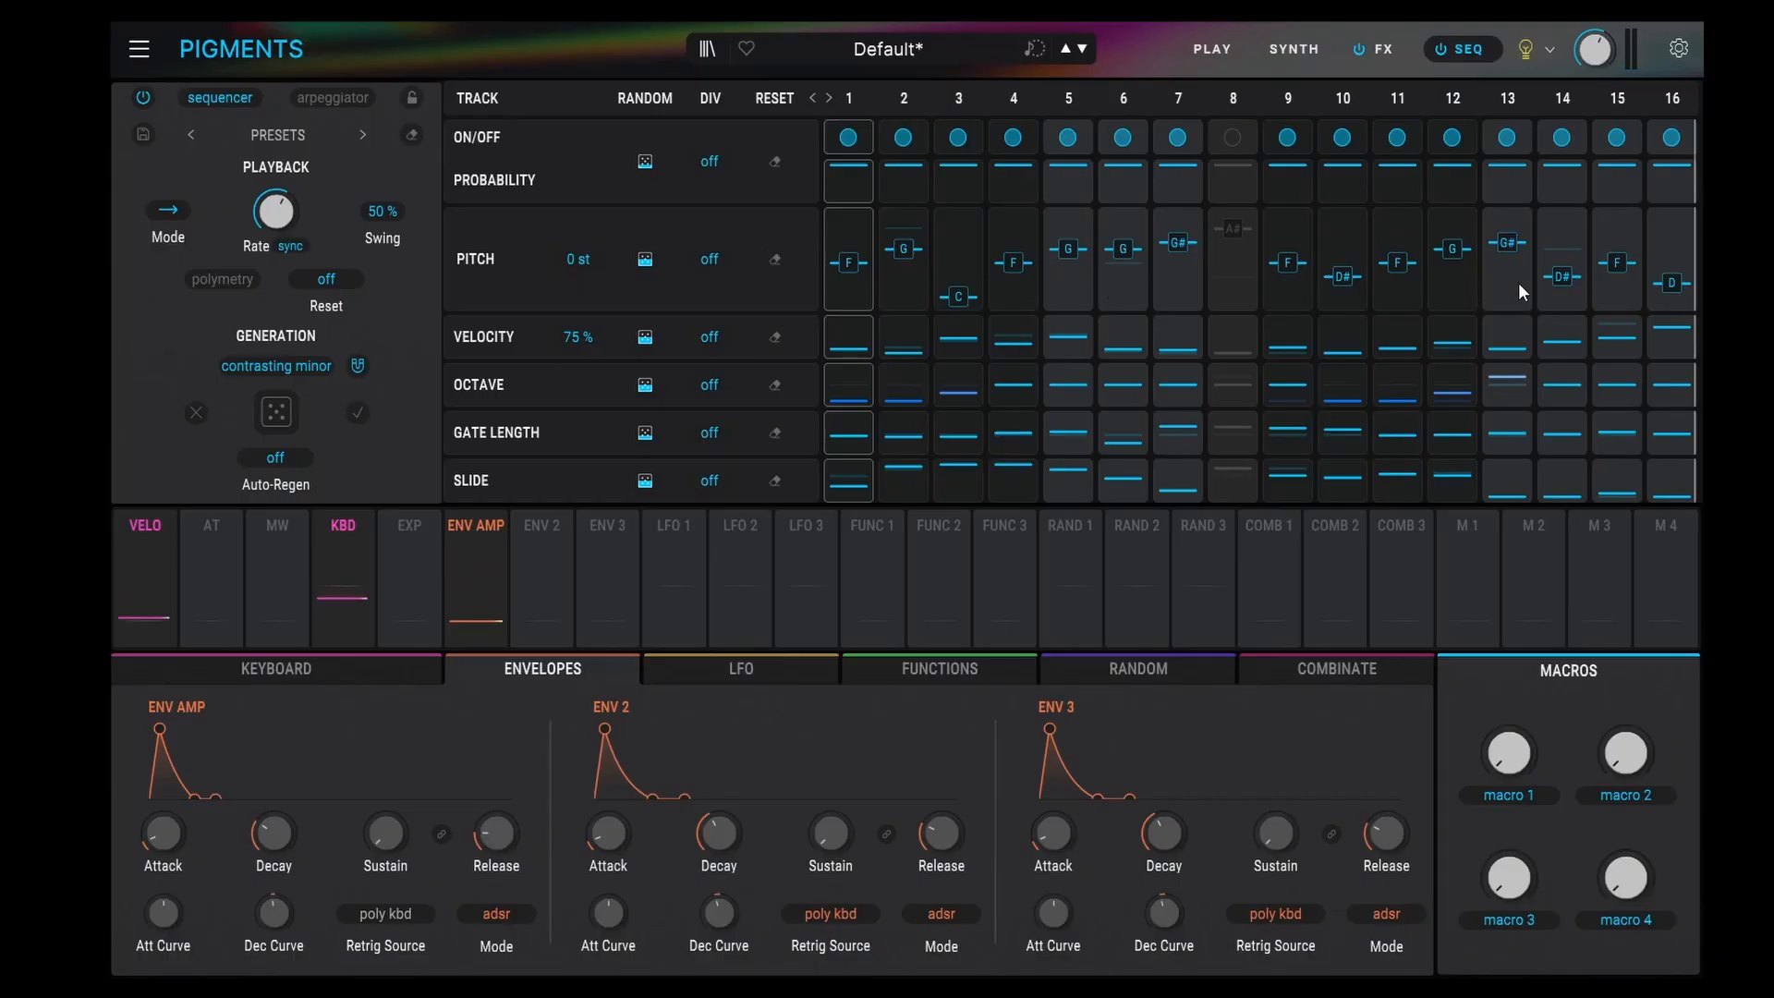
pyautogui.click(358, 413)
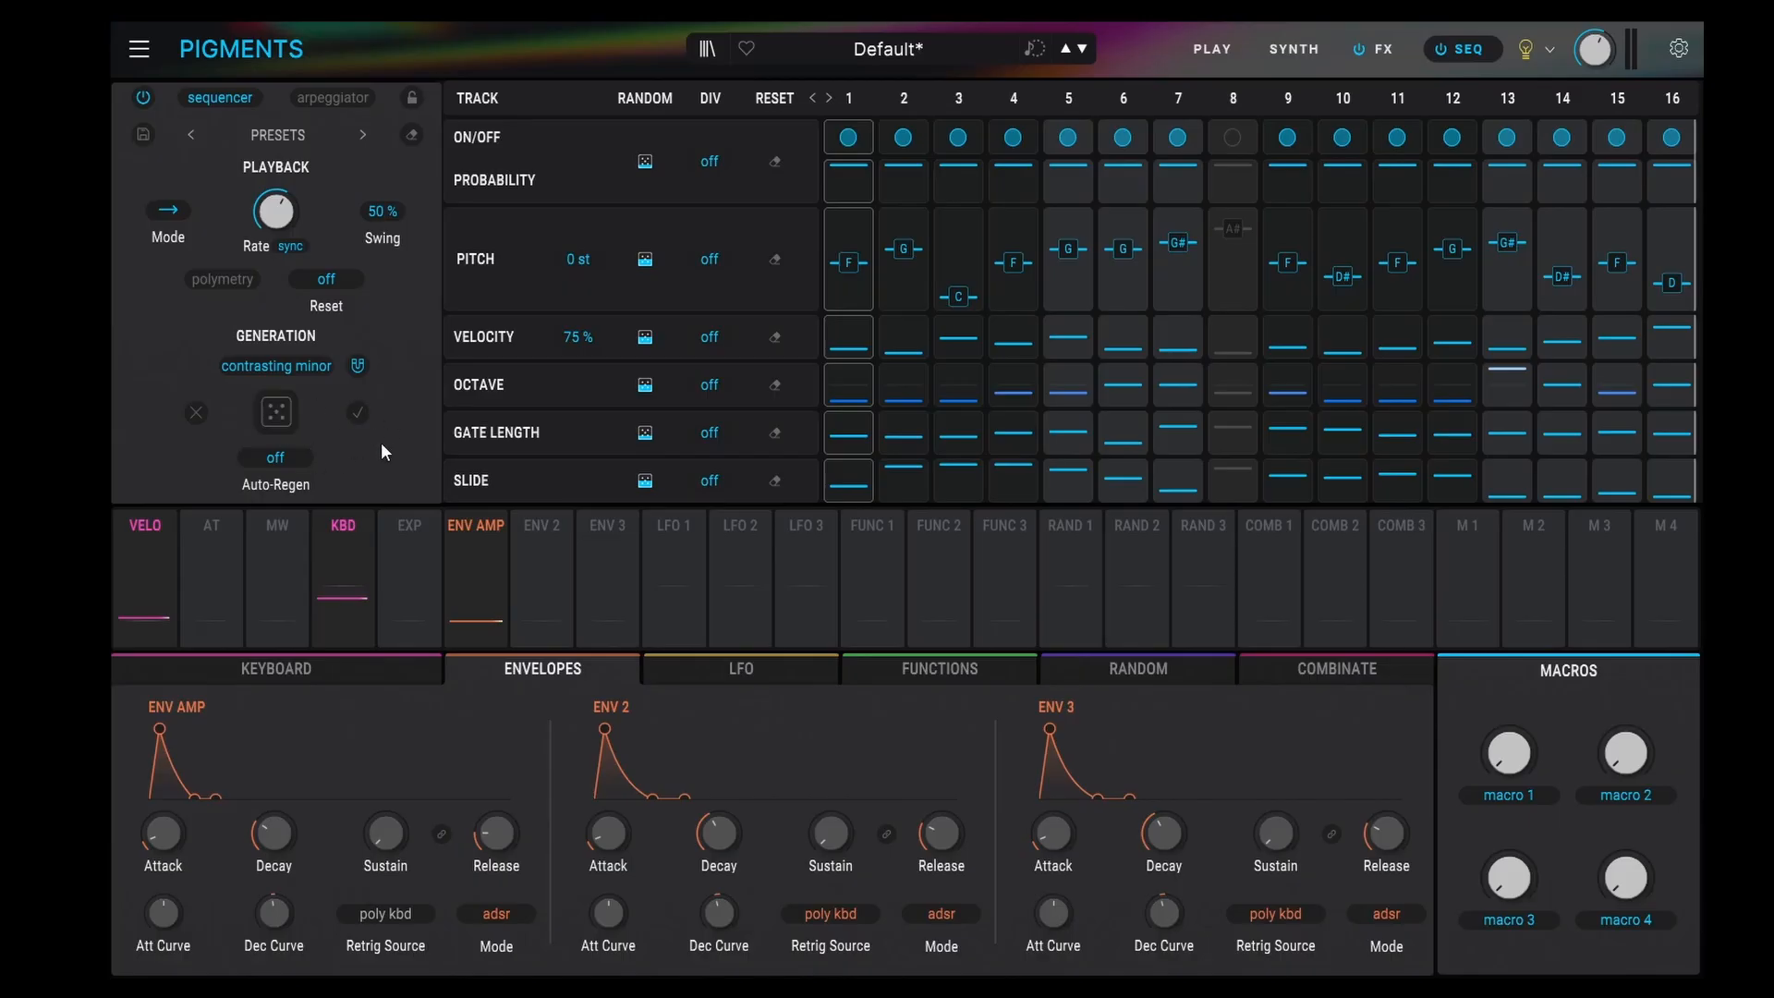
# - Clear the whole sequence and generate a new random variation with the Pitch track's randomization at zero
pyautogui.click(412, 135)
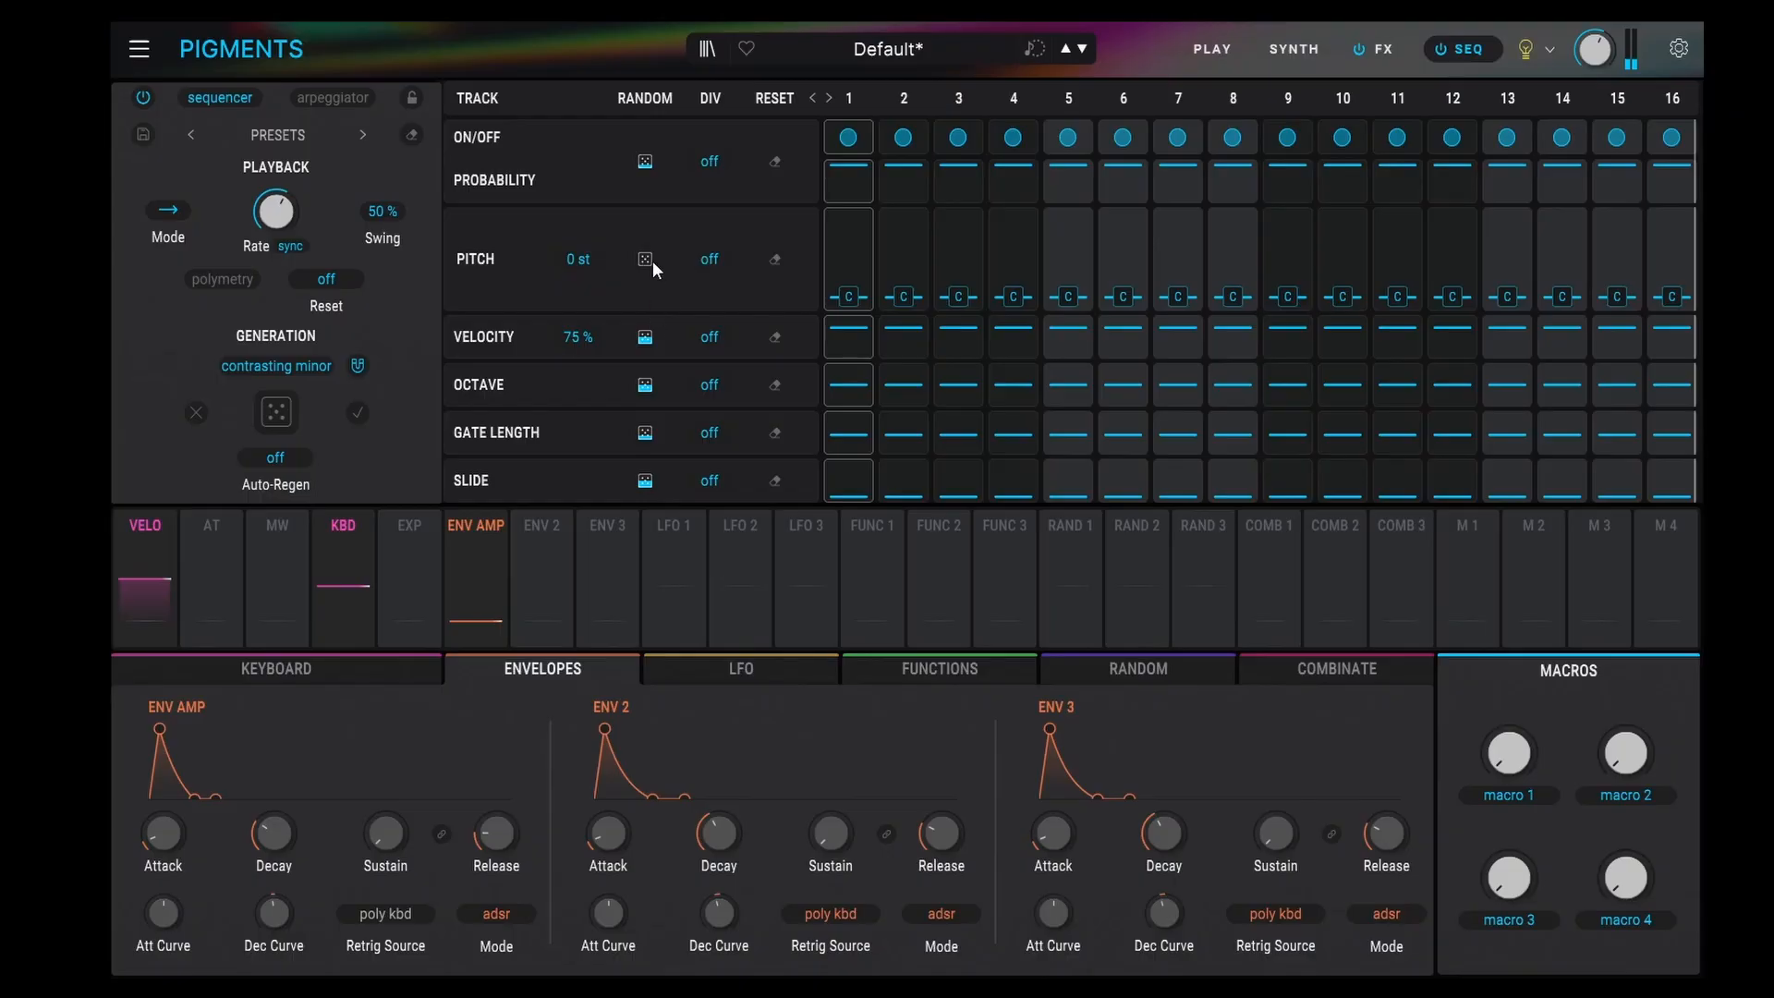
pyautogui.click(281, 414)
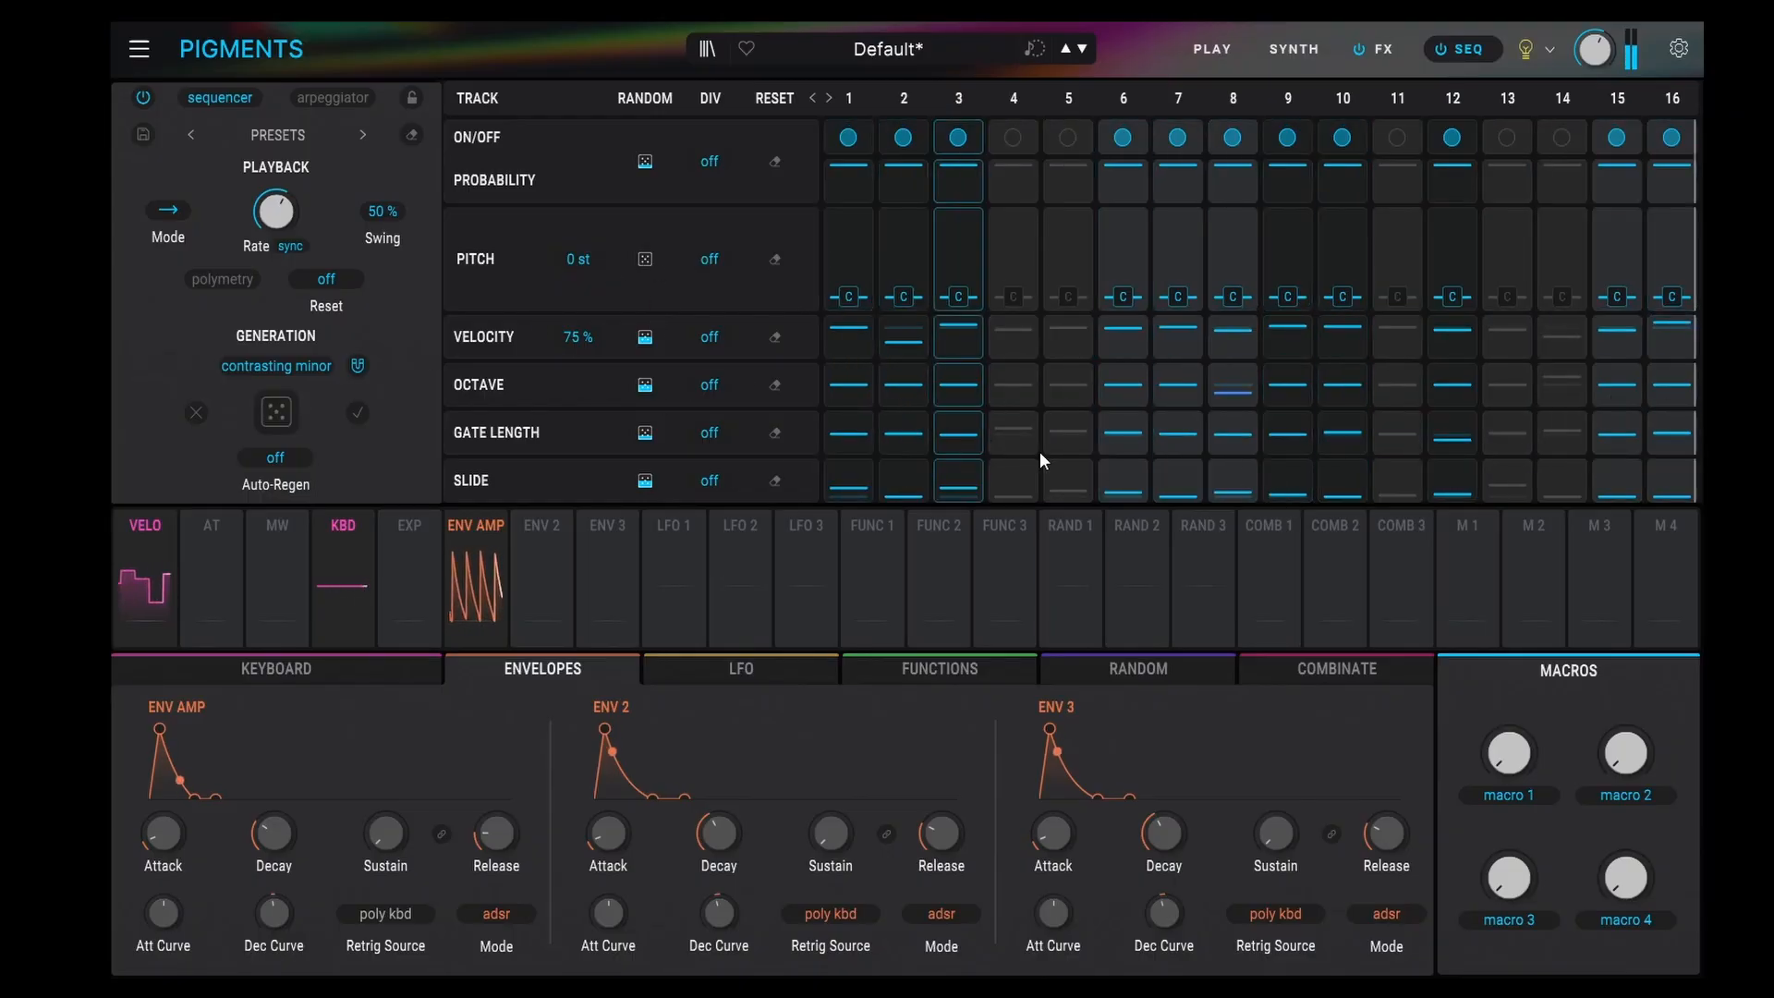
# - Set the Velocity track's randomization to 50 %, lower it for the Octave and Slide tracks, and generate another variation
pyautogui.click(645, 336)
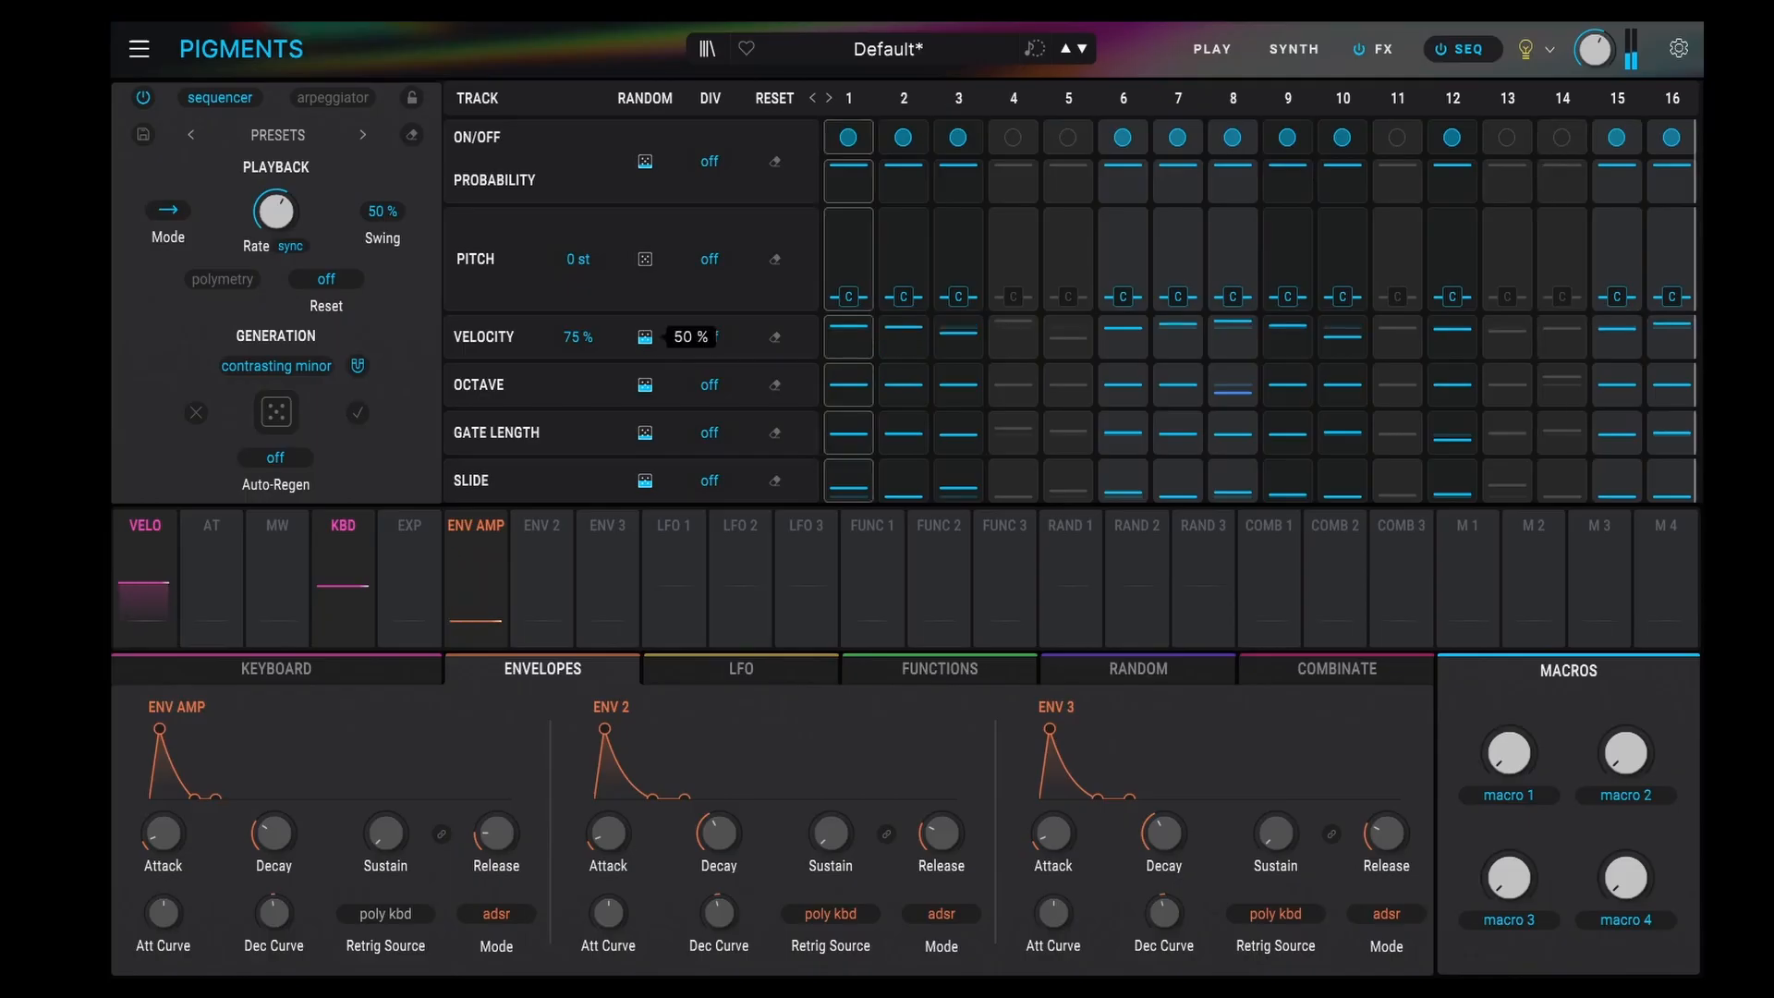
pyautogui.moveTo(645, 337); pyautogui.dragTo(647, 469)
pyautogui.moveTo(646, 484); pyautogui.dragTo(647, 516)
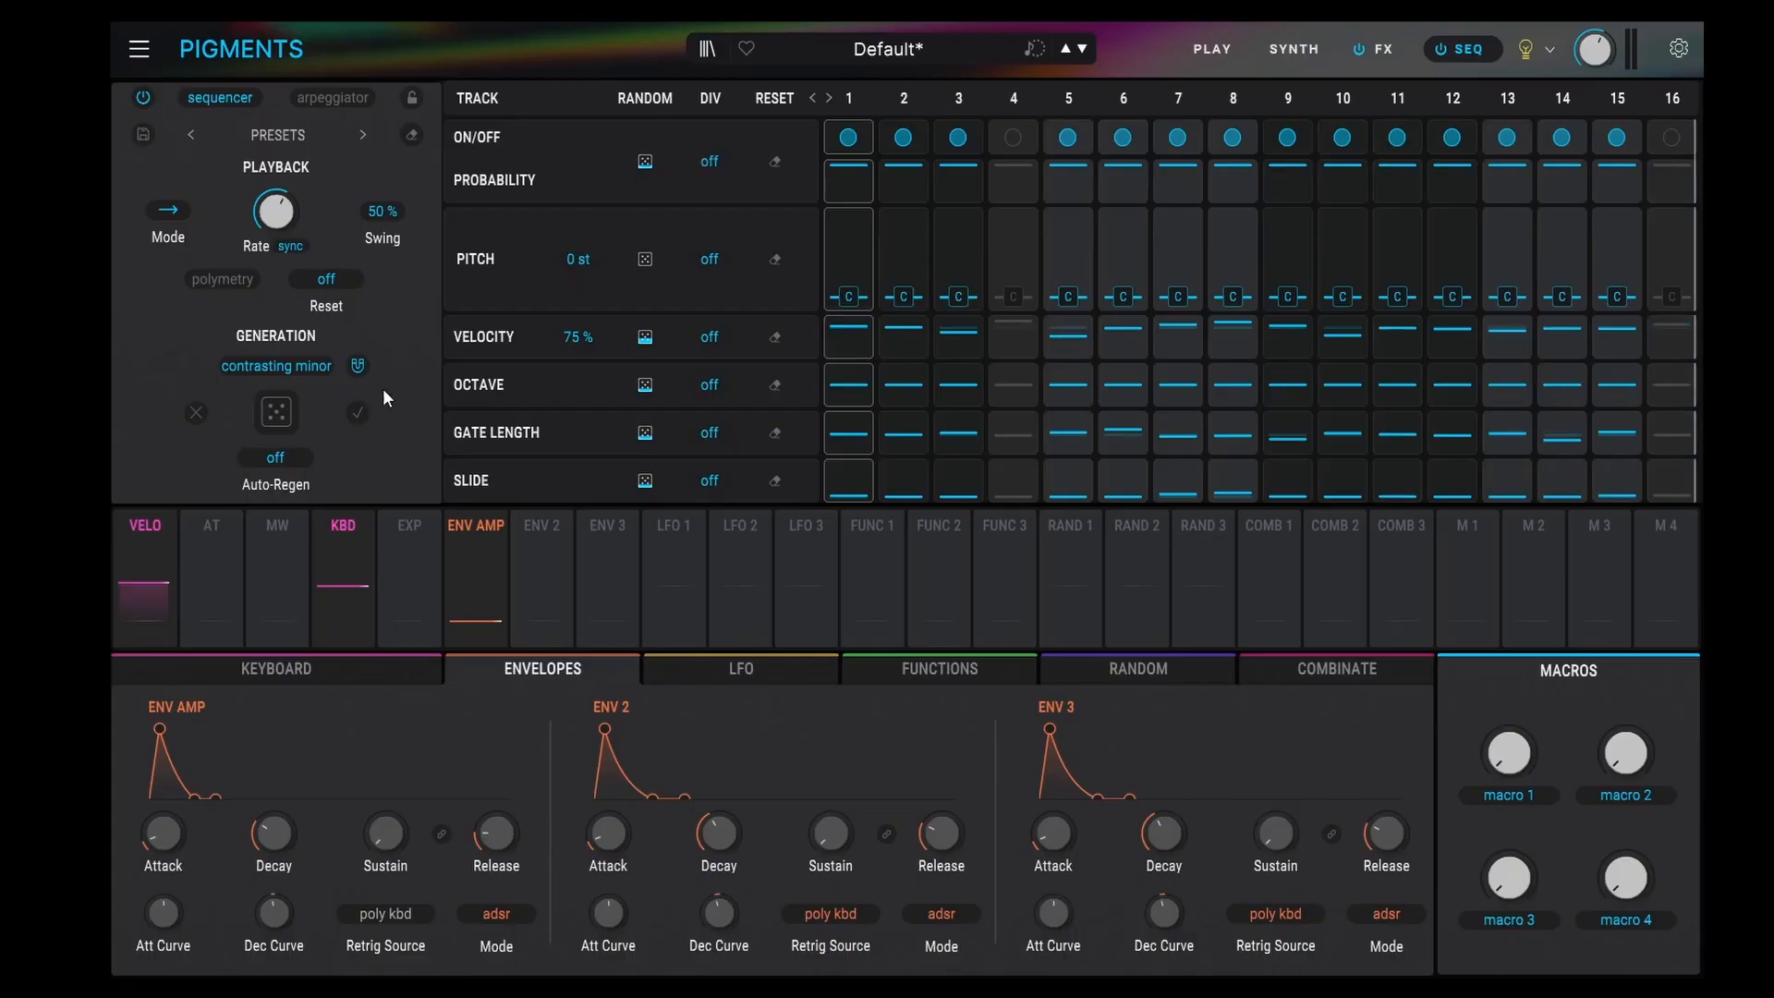
pyautogui.click(287, 416)
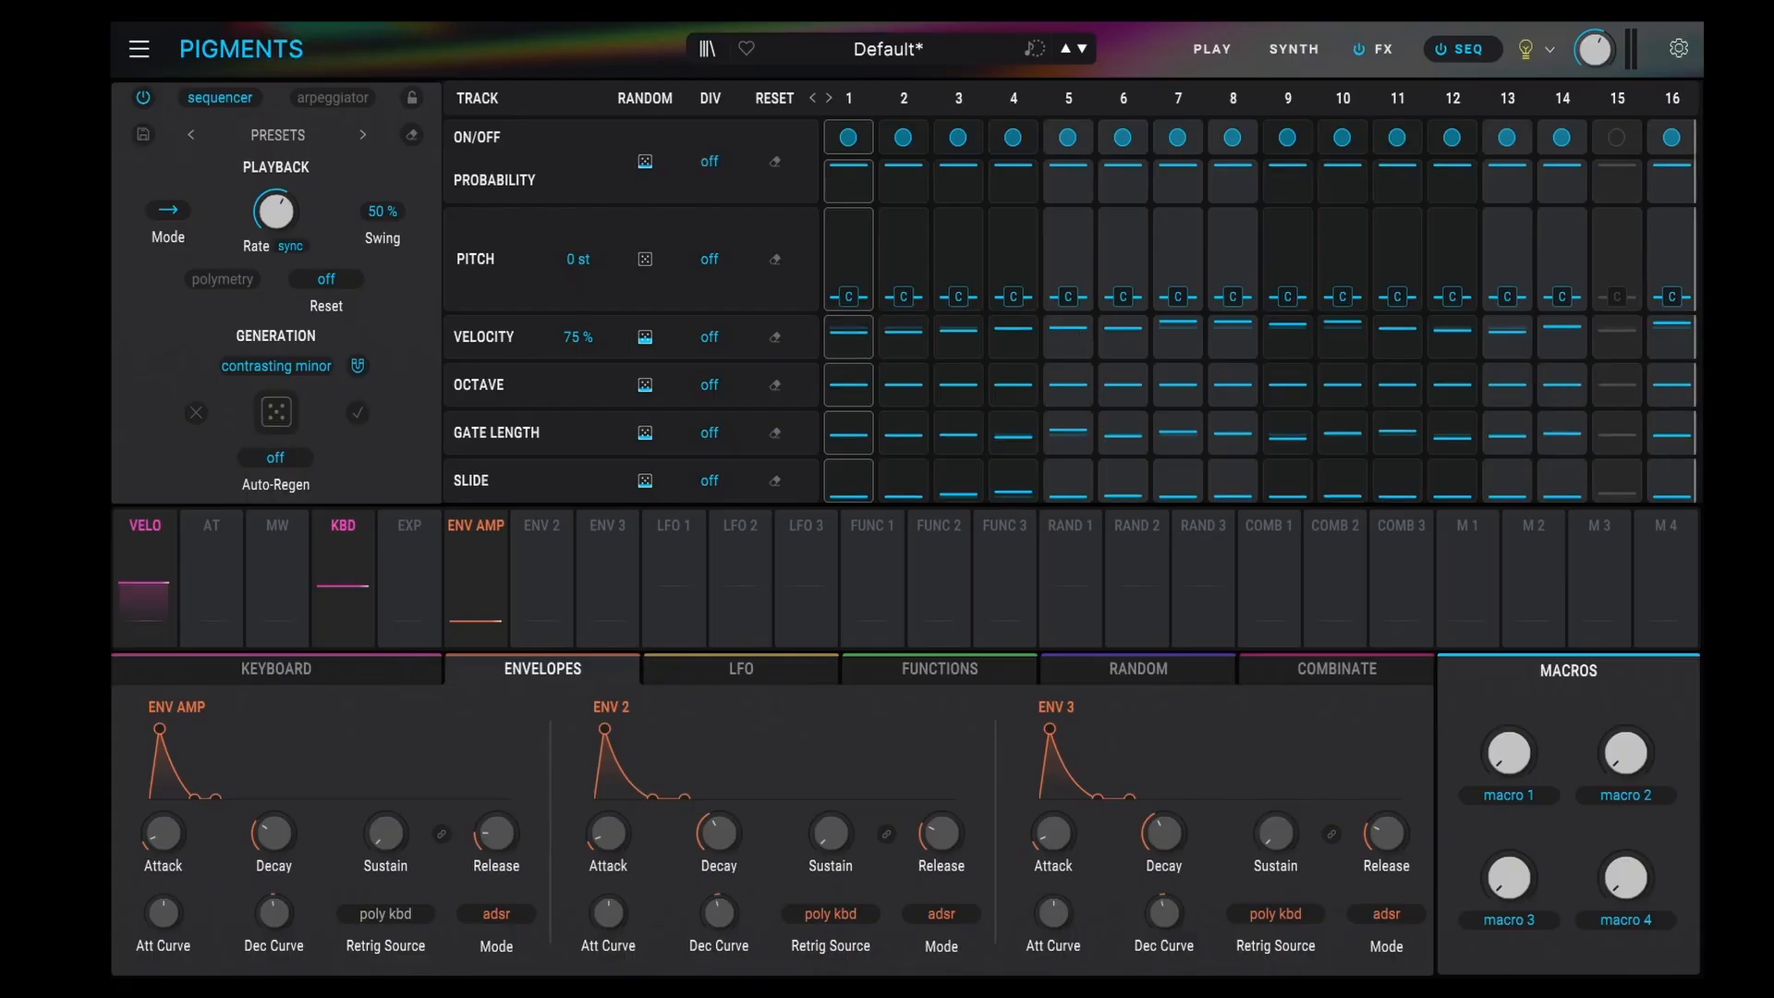
# - Set the Pitch track's randomization to 38 %, generate a variation and audition it
pyautogui.moveTo(645, 262); pyautogui.dragTo(645, 245)
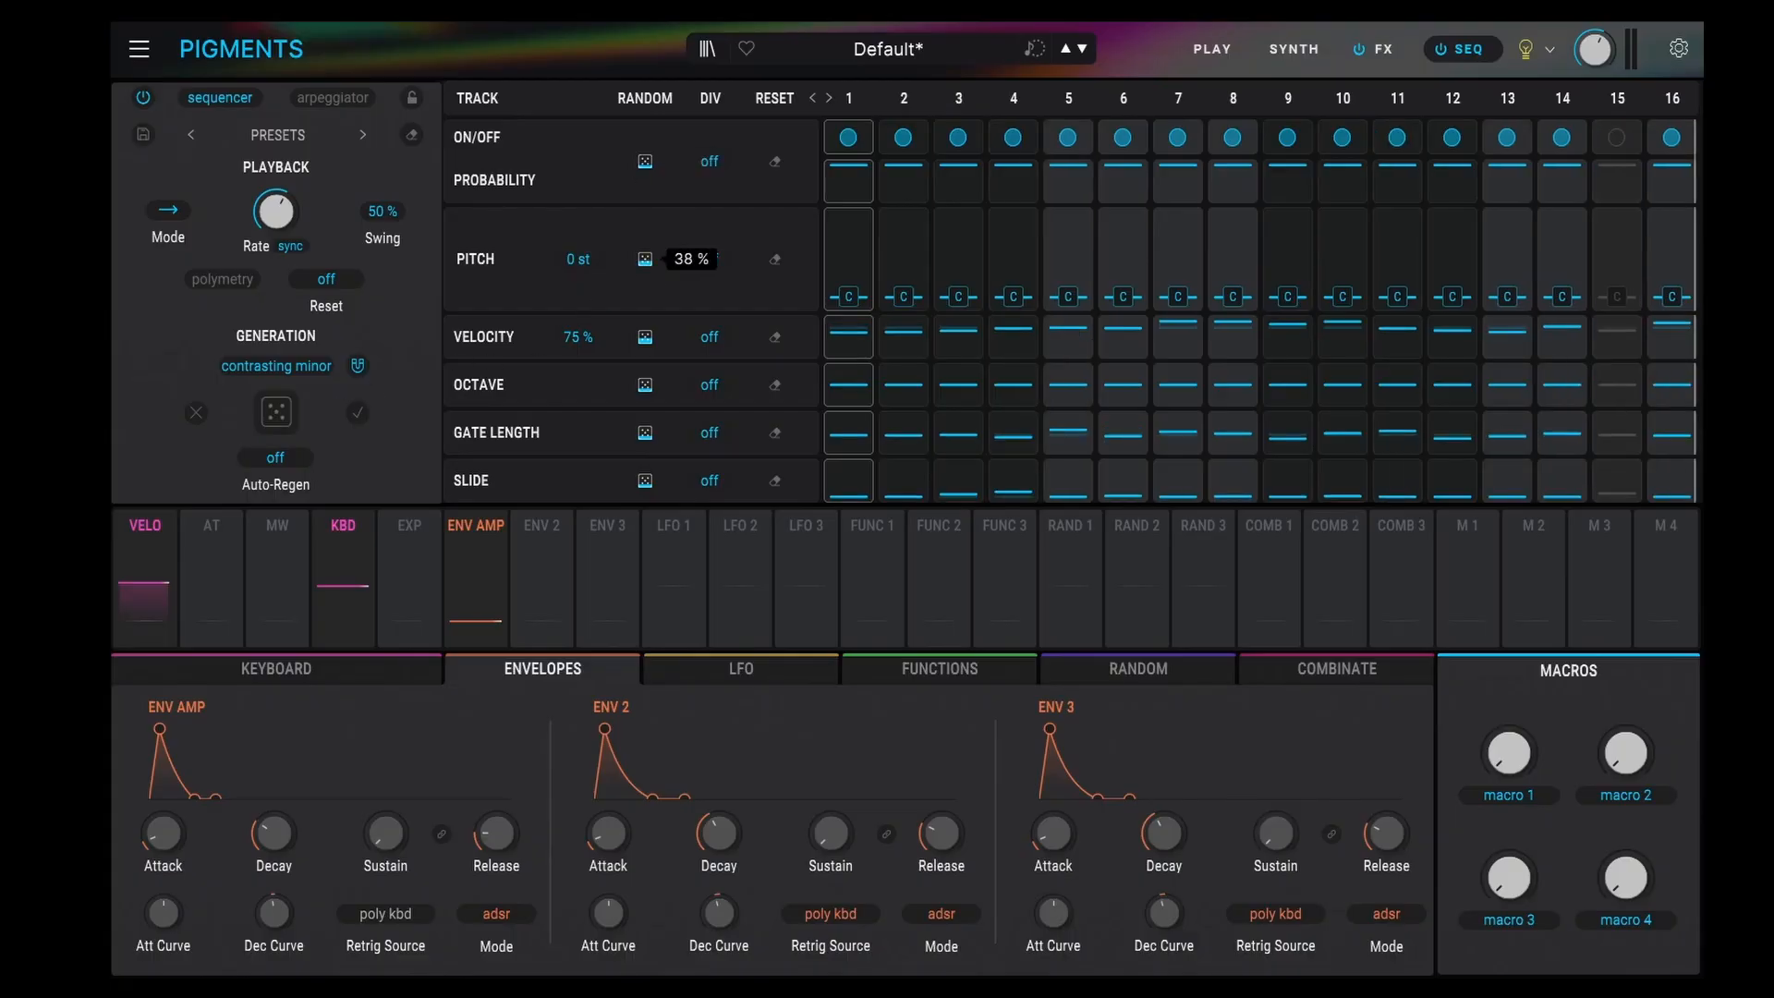
pyautogui.click(276, 412)
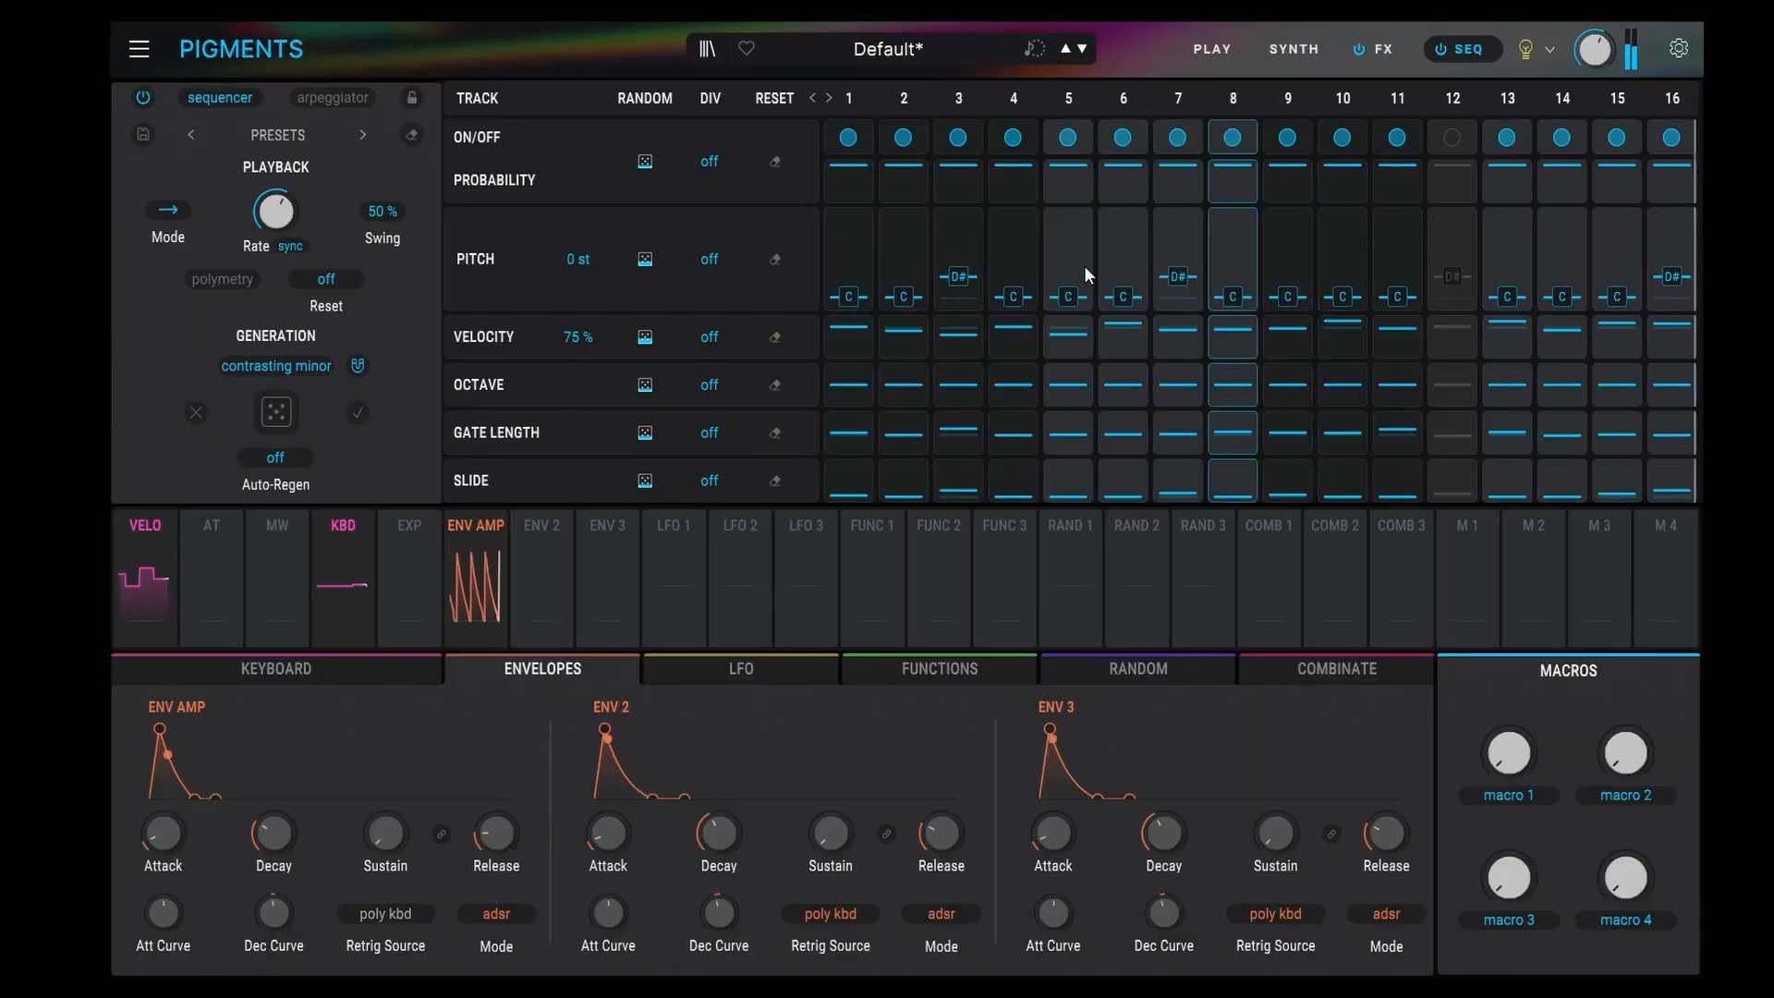
pyautogui.press('space')
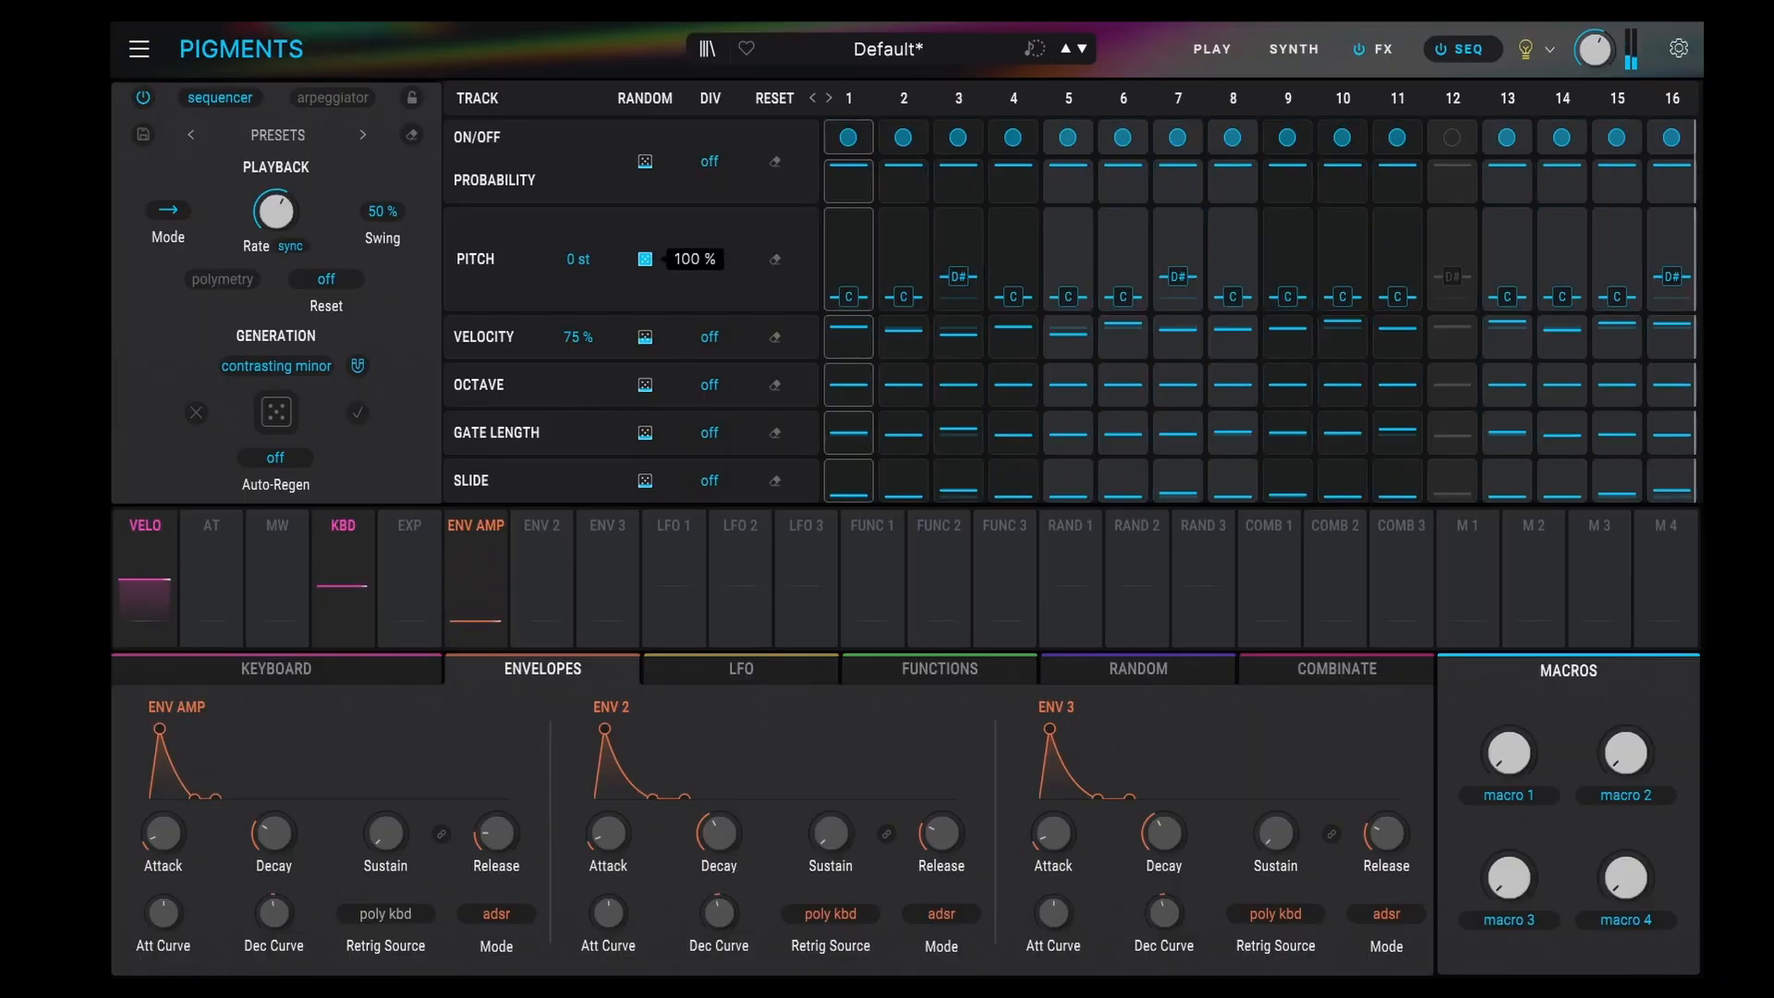
# - Raise the Pitch track's randomization to 100 %, generate several new variations and play them back
pyautogui.click(276, 412)
pyautogui.click(276, 412)
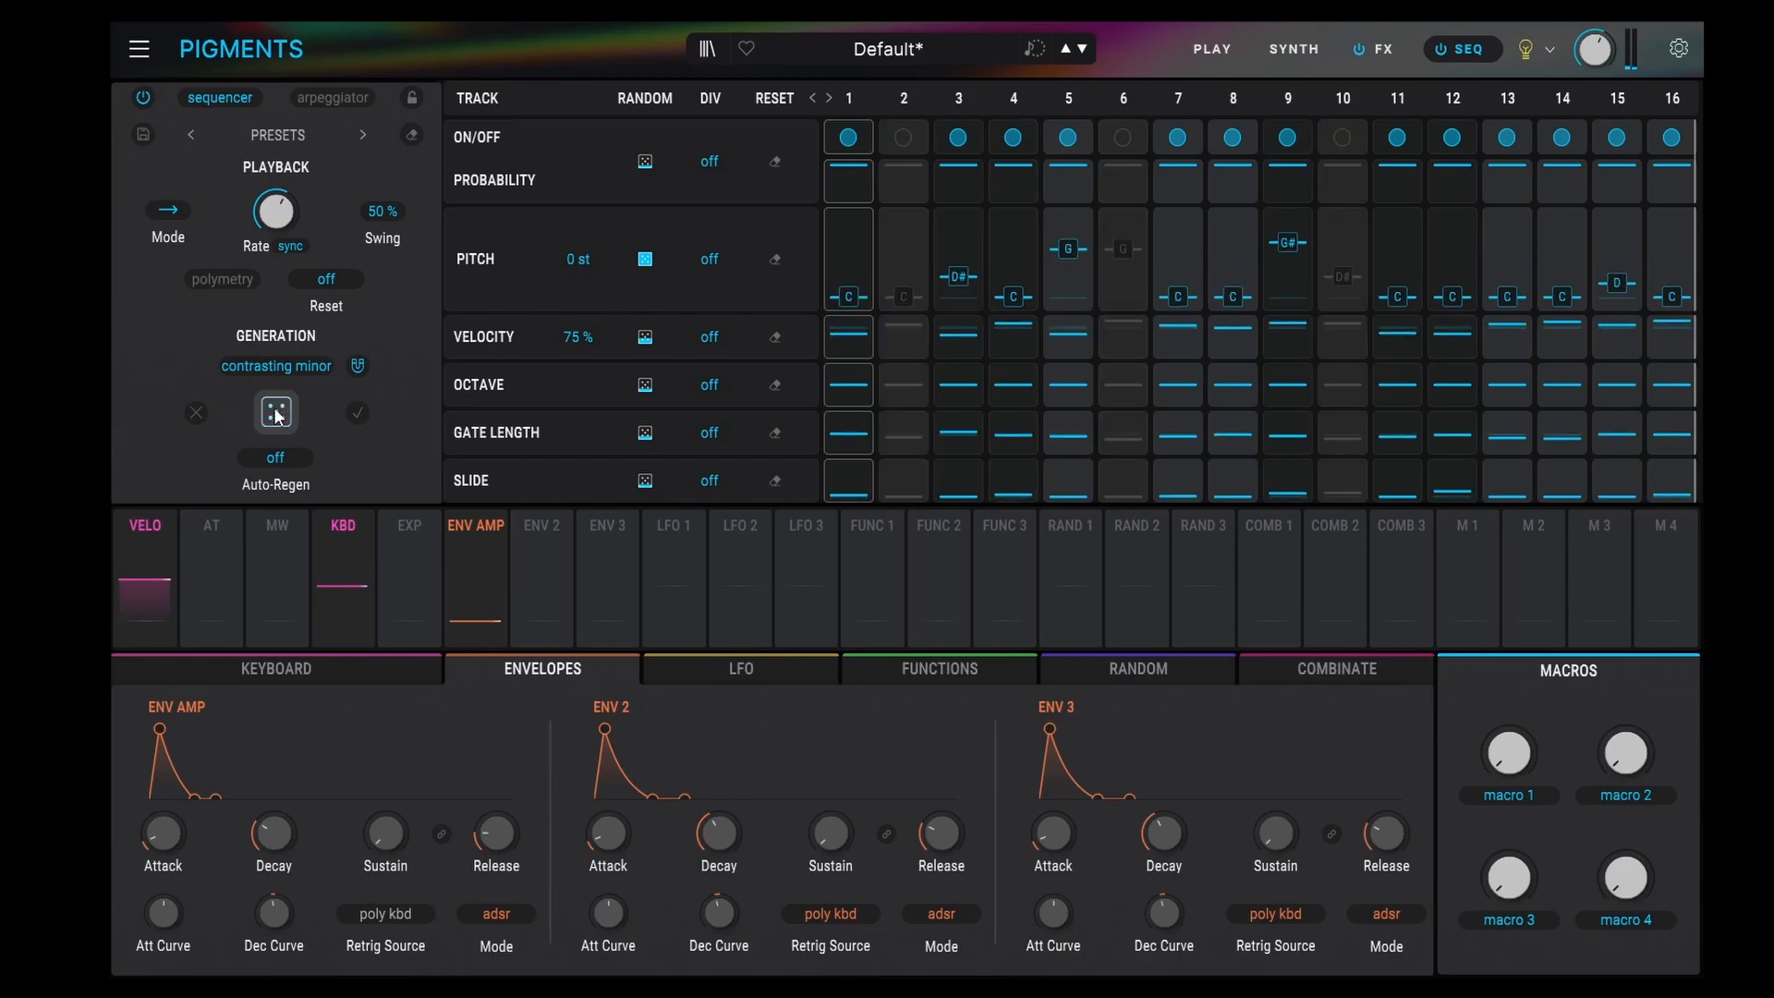
pyautogui.press('space')
pyautogui.click(286, 420)
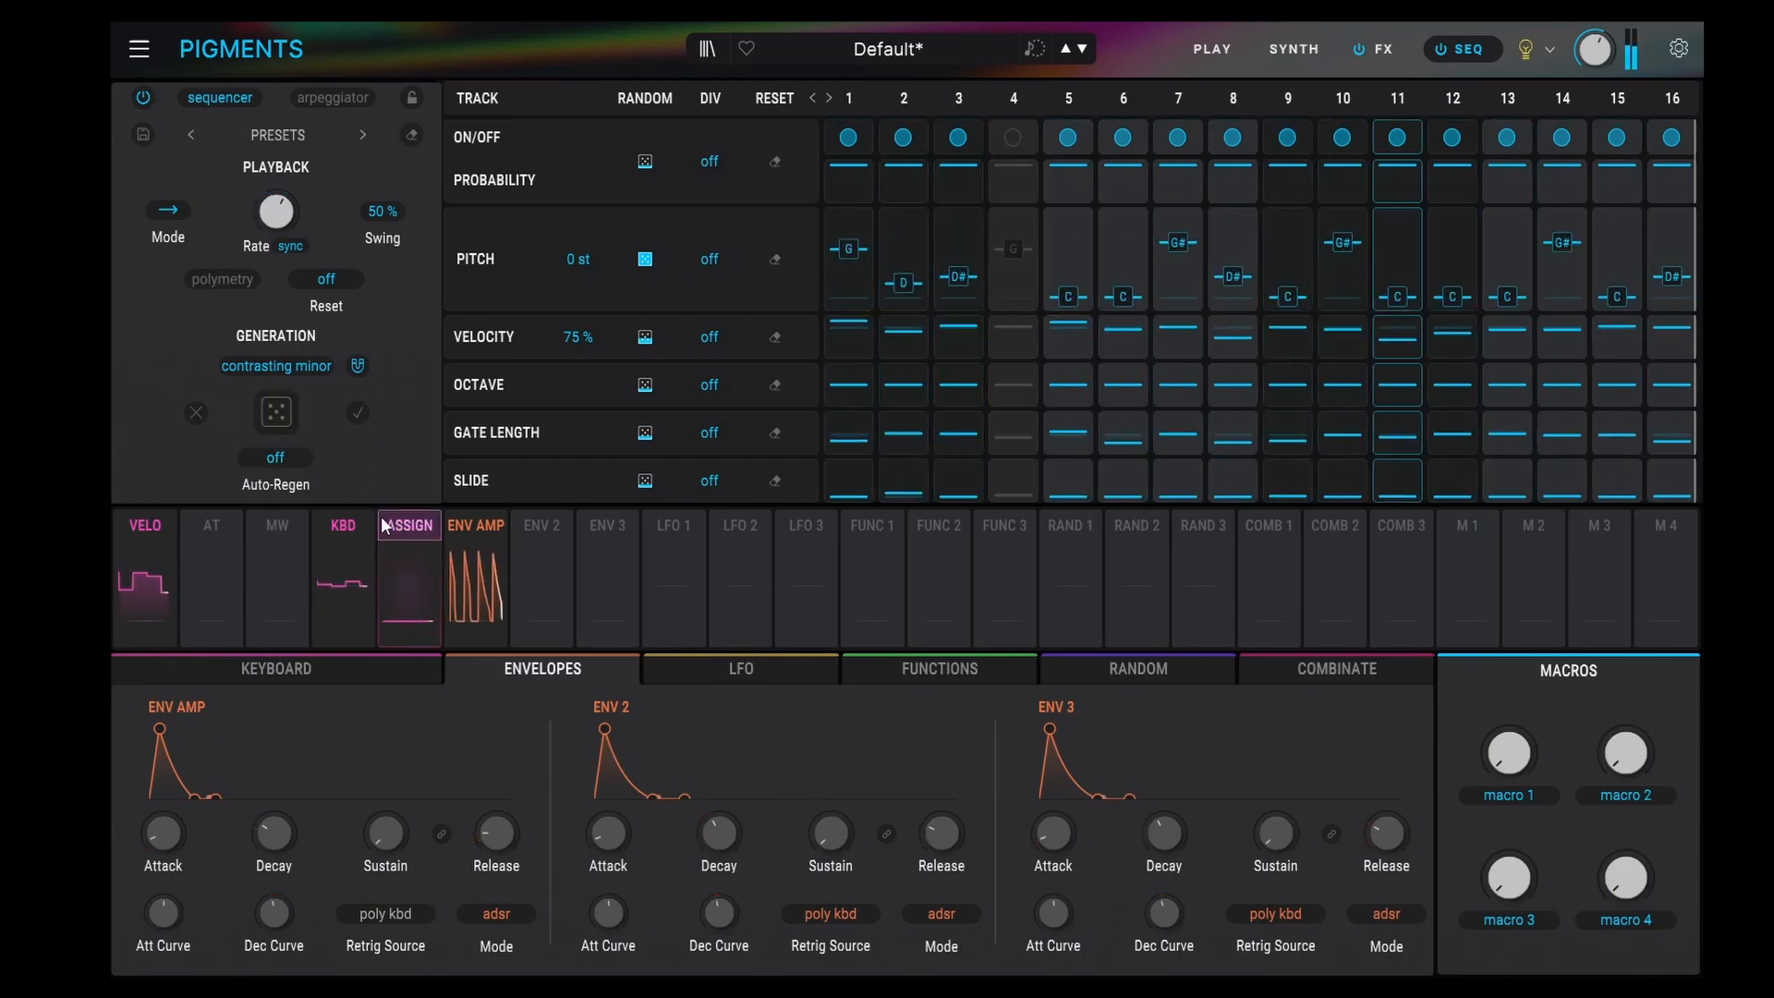
pyautogui.press('space')
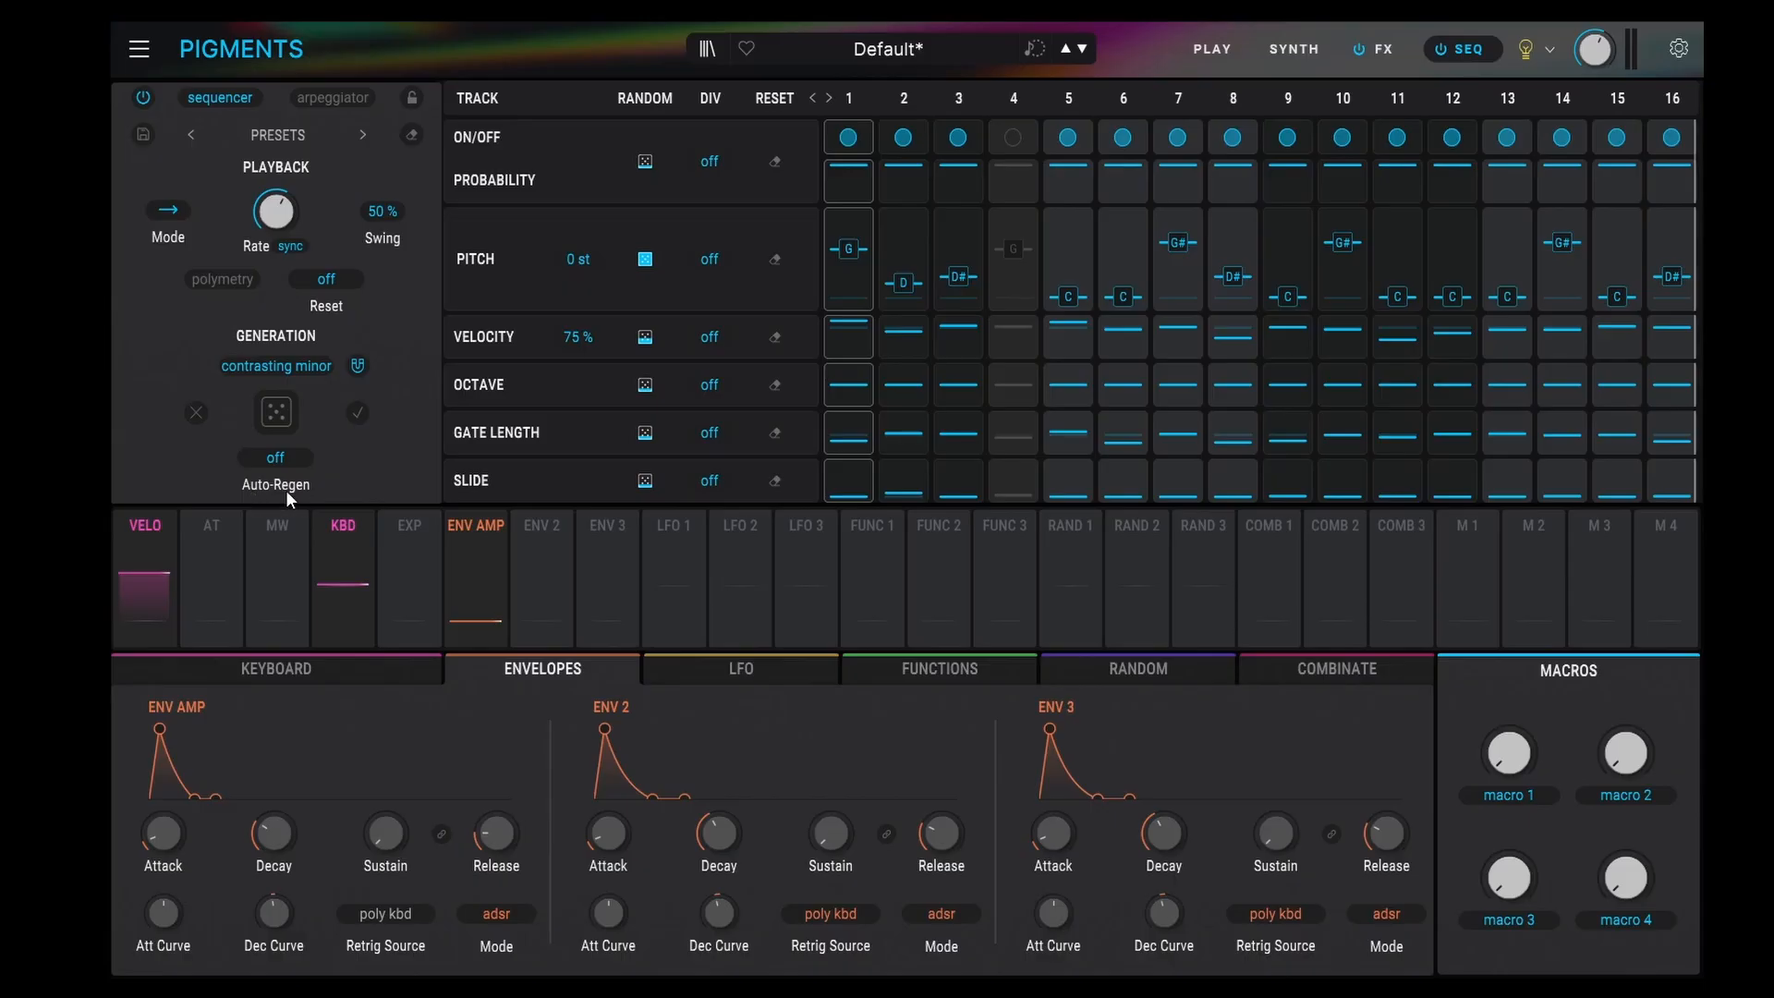
# - Set Auto-Regen to 1 bar, and change it to 2 bars while the sequence plays
pyautogui.click(277, 457)
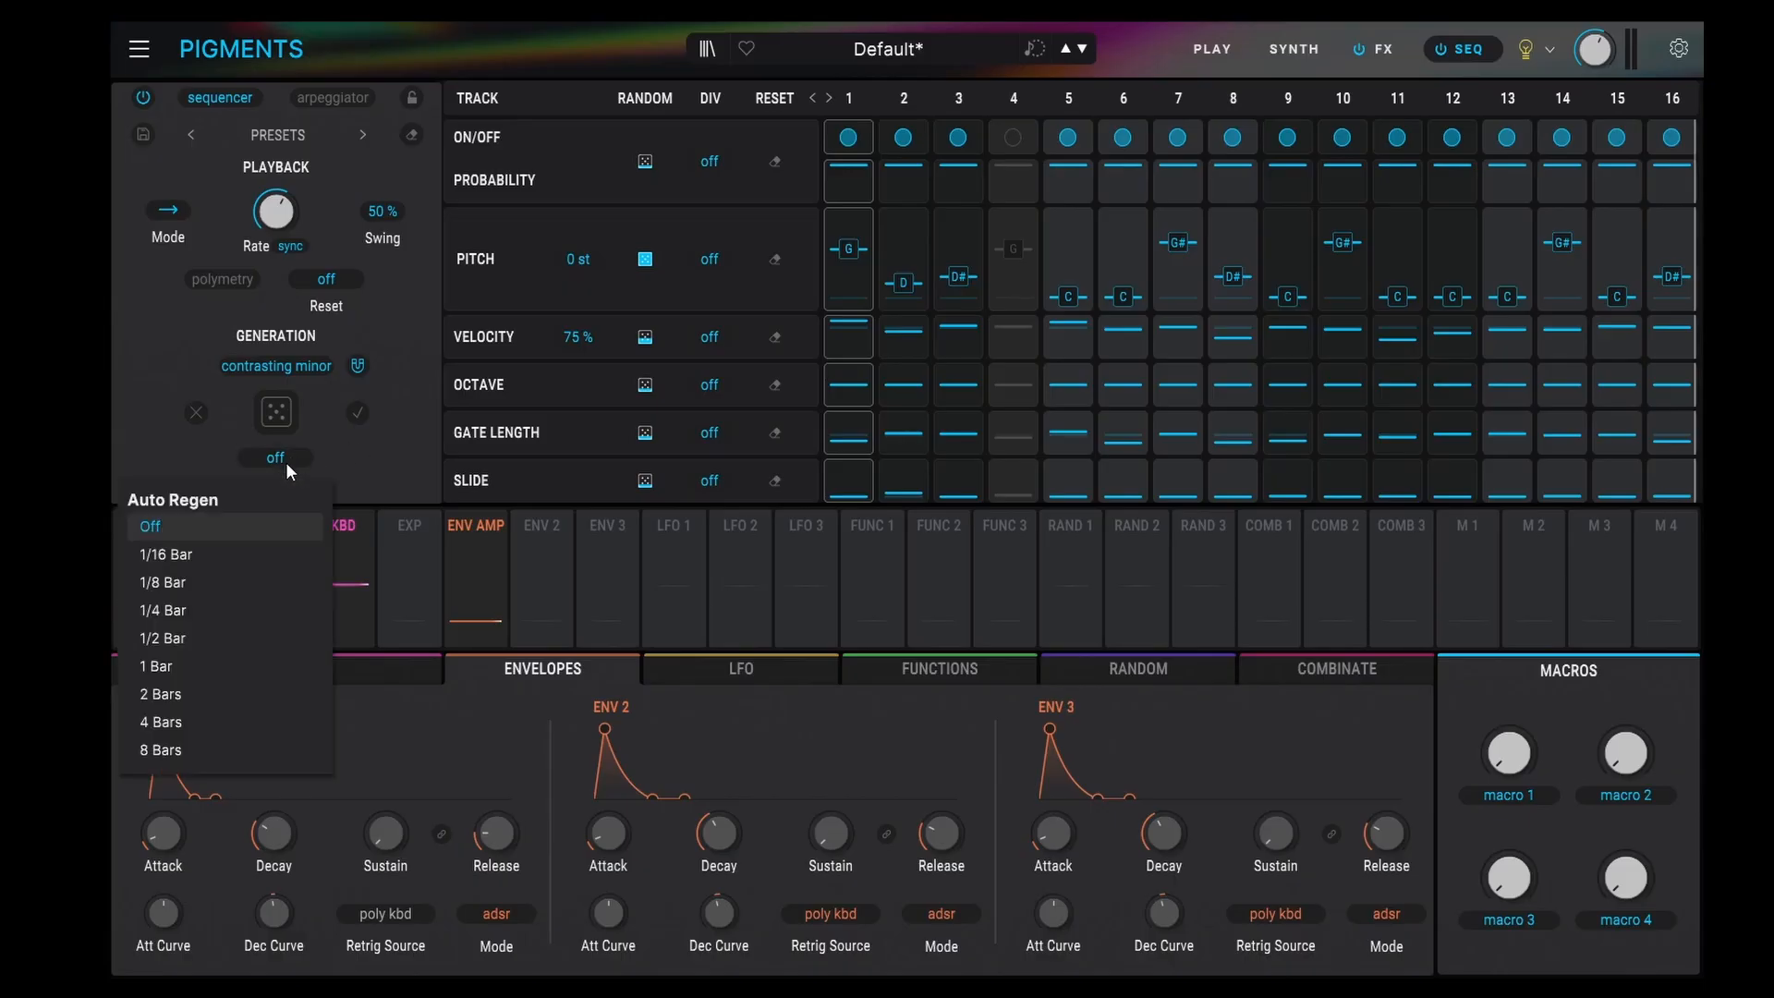
pyautogui.click(173, 664)
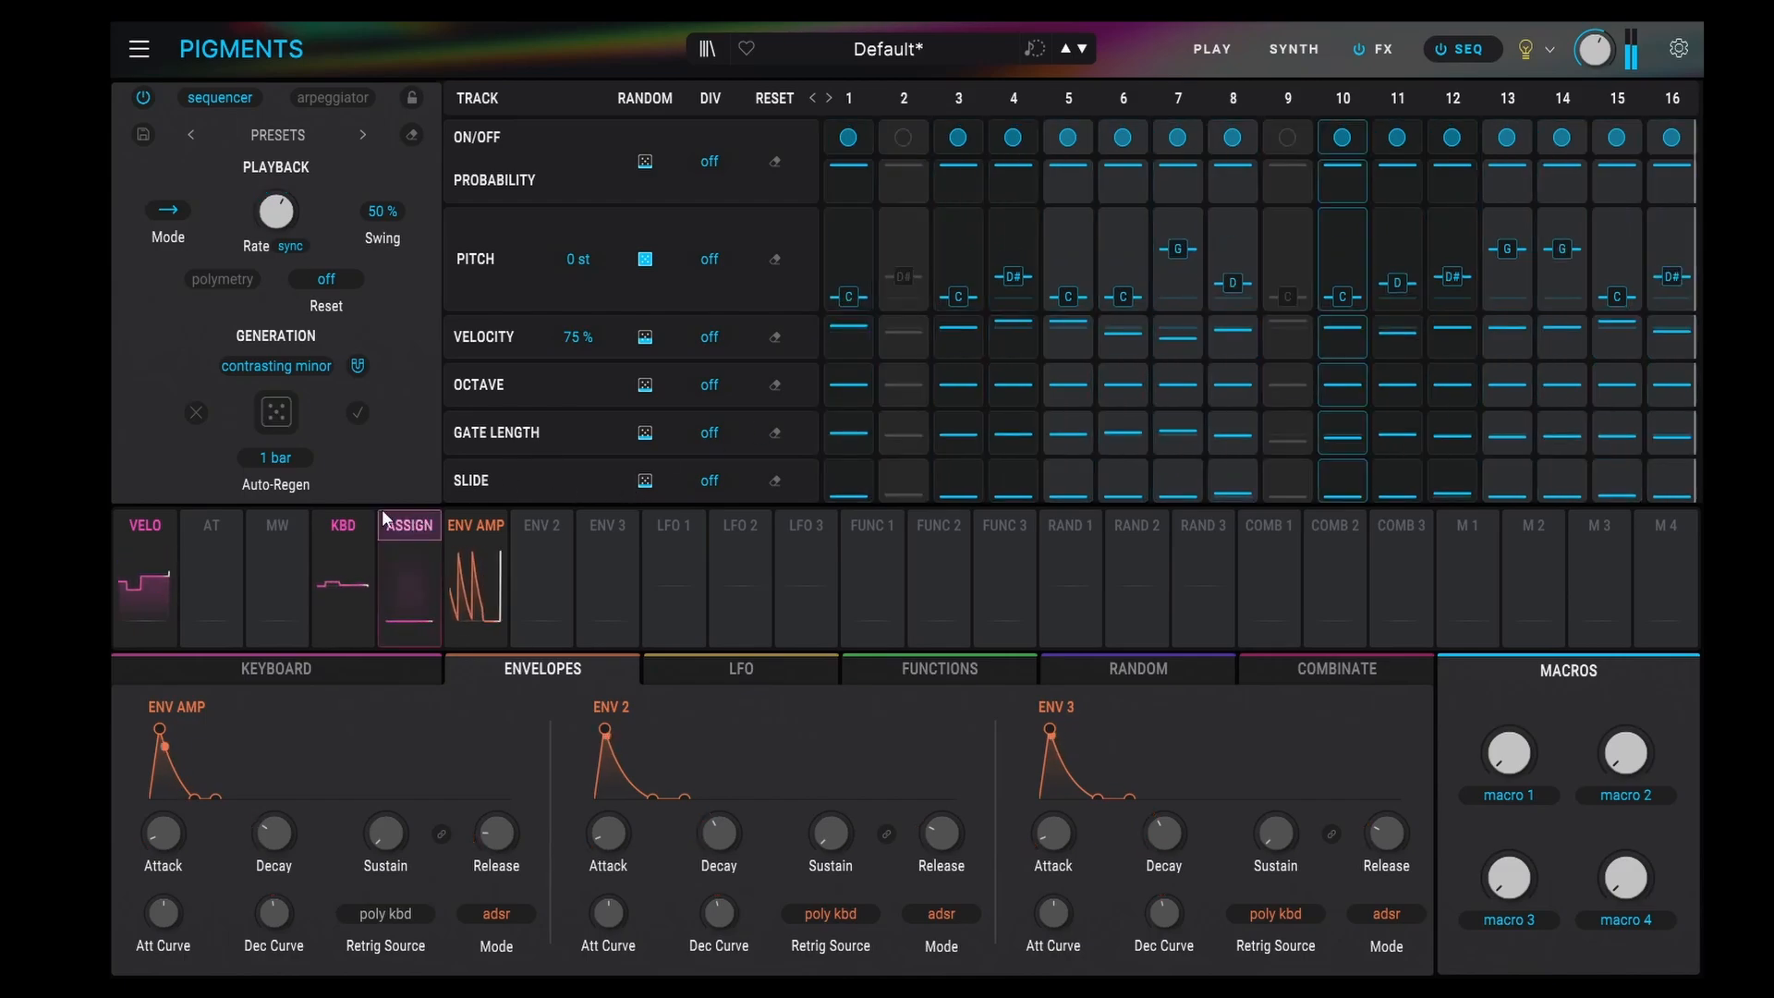
pyautogui.click(291, 458)
pyautogui.click(175, 700)
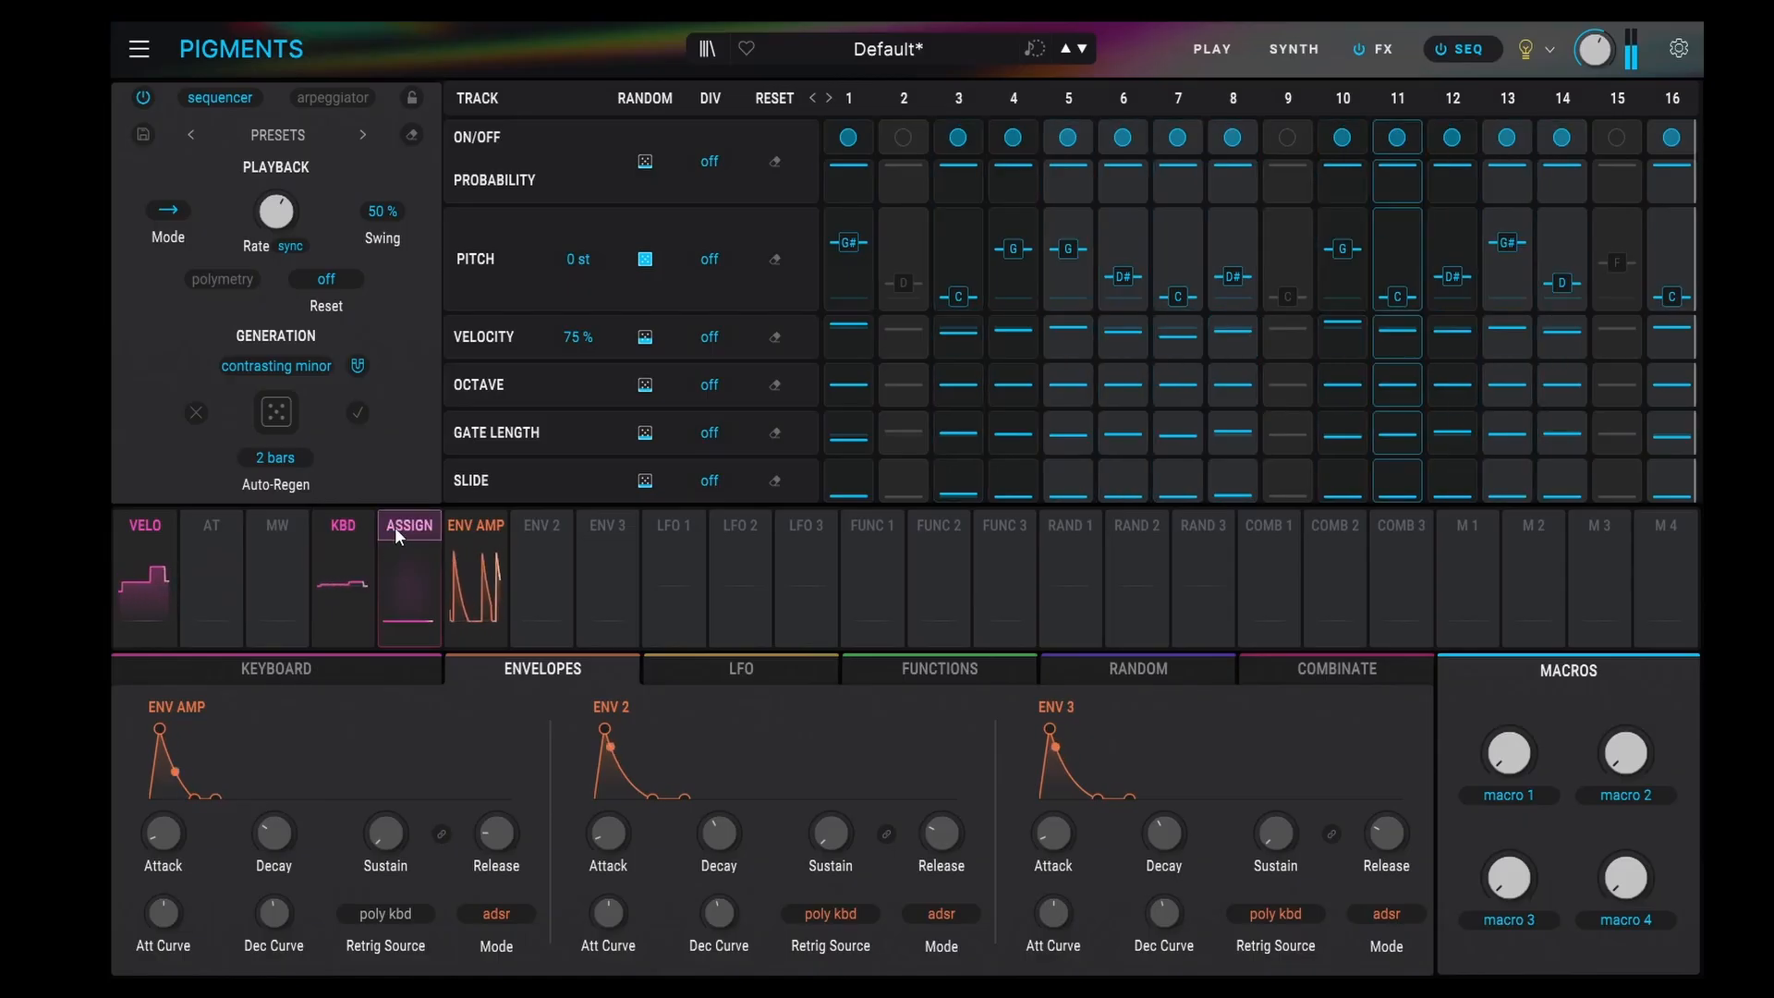
pyautogui.moveTo(281, 223)
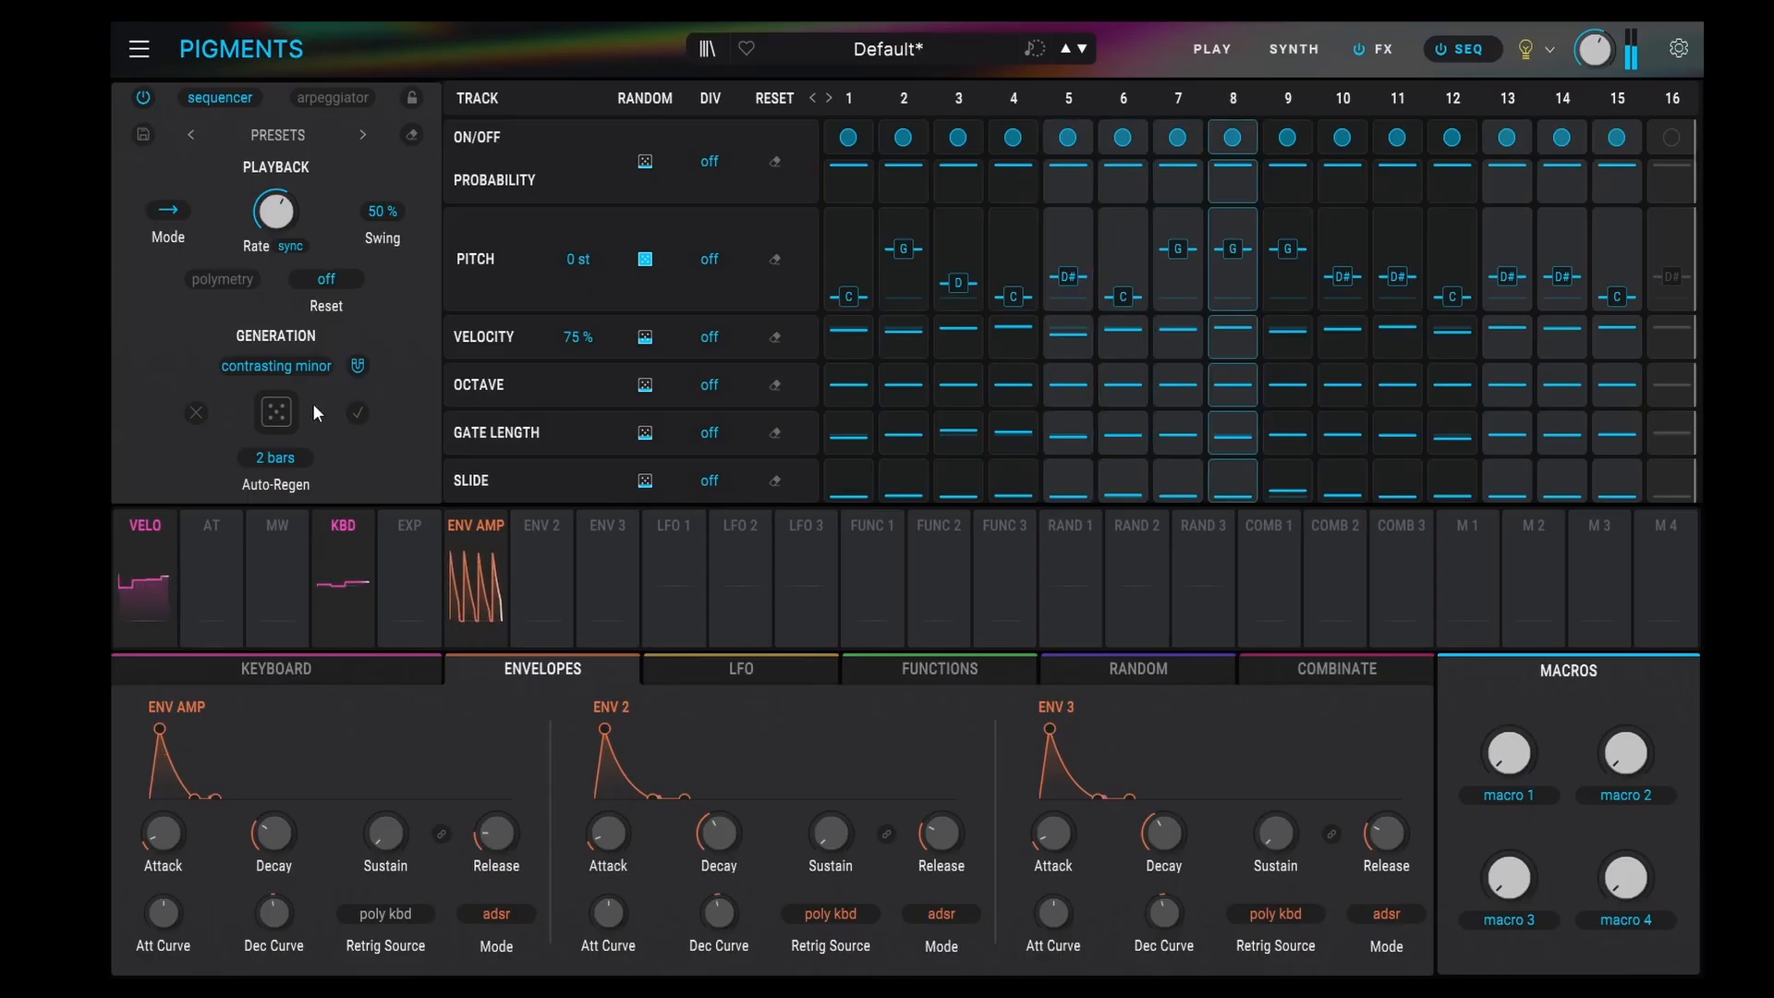
# - Change Auto-Regen to 1/4 bar and to 1 bar during playback, and switch it off
pyautogui.click(292, 453)
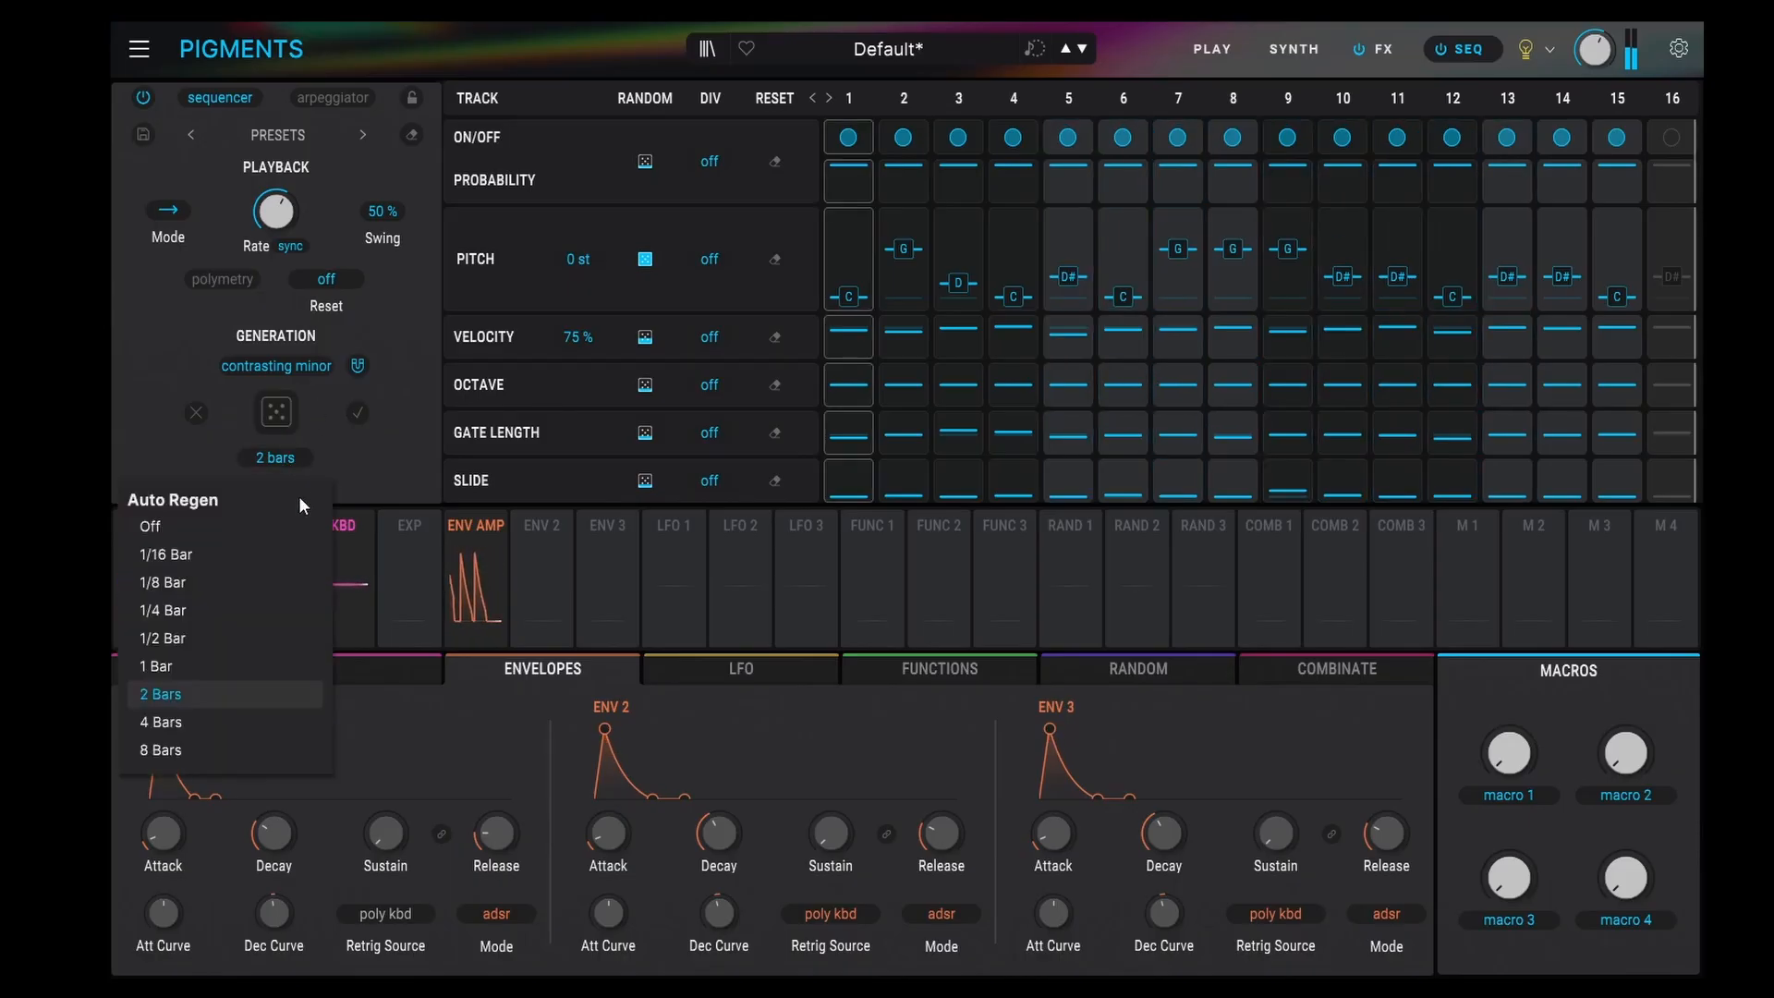
pyautogui.click(179, 606)
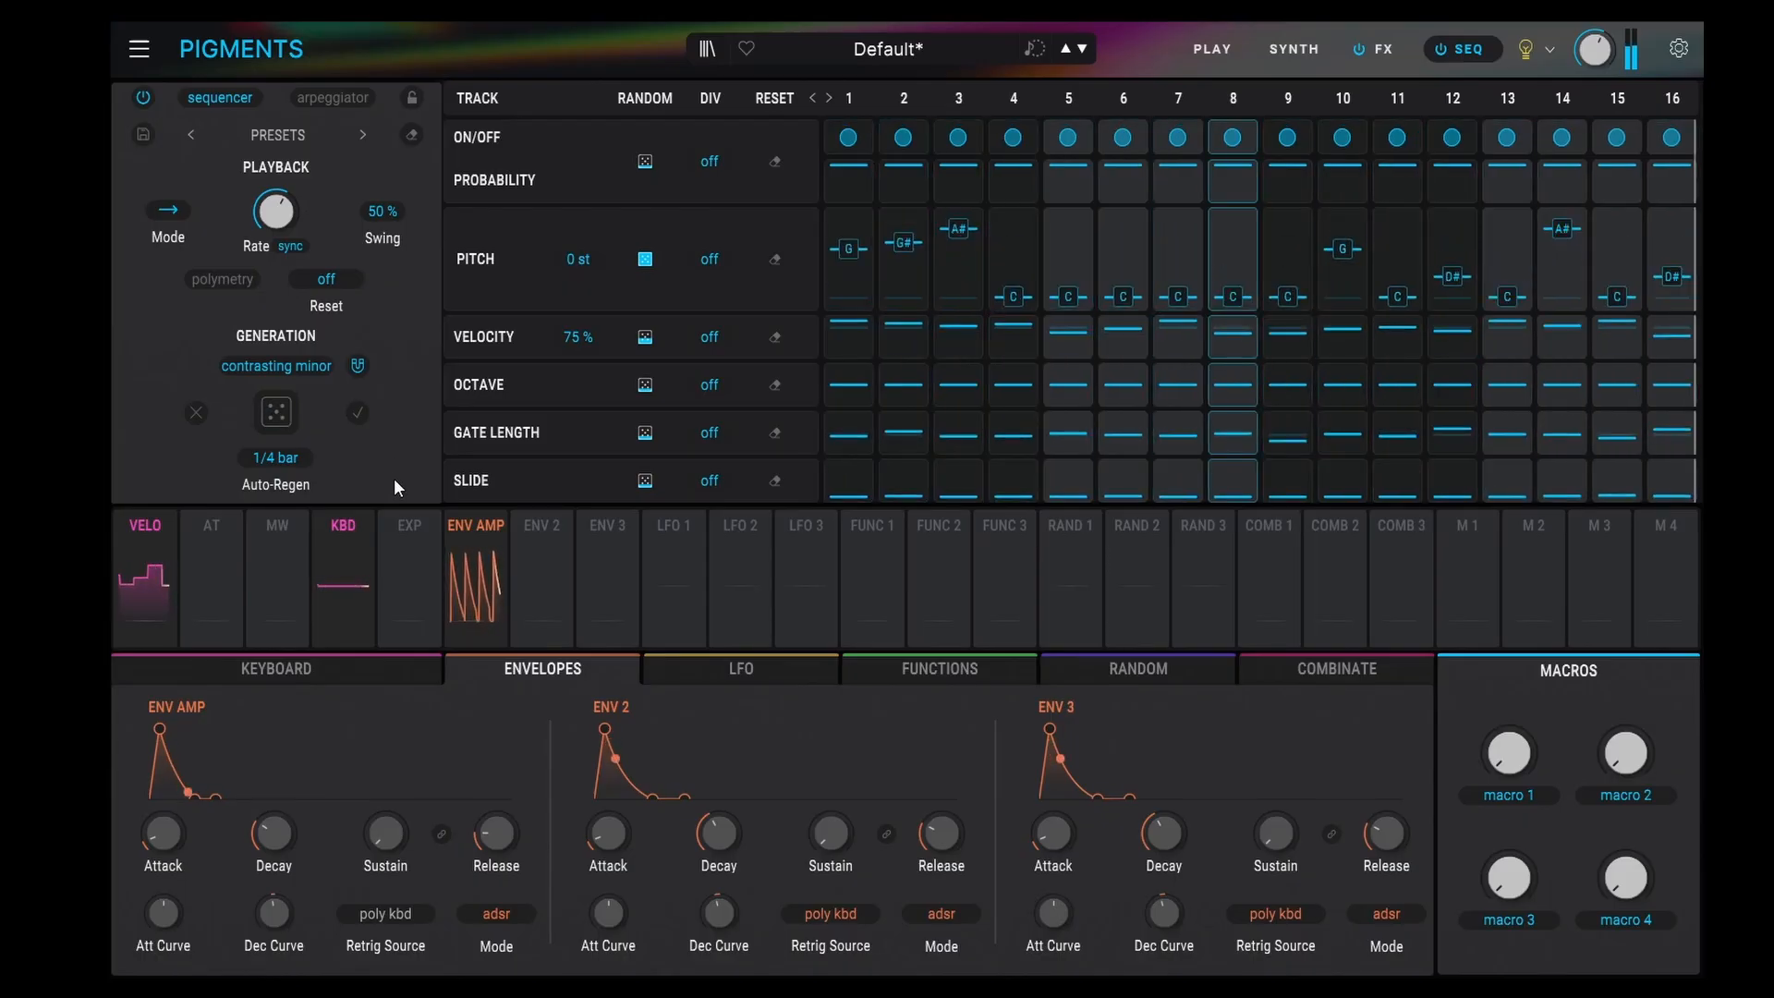
pyautogui.click(297, 458)
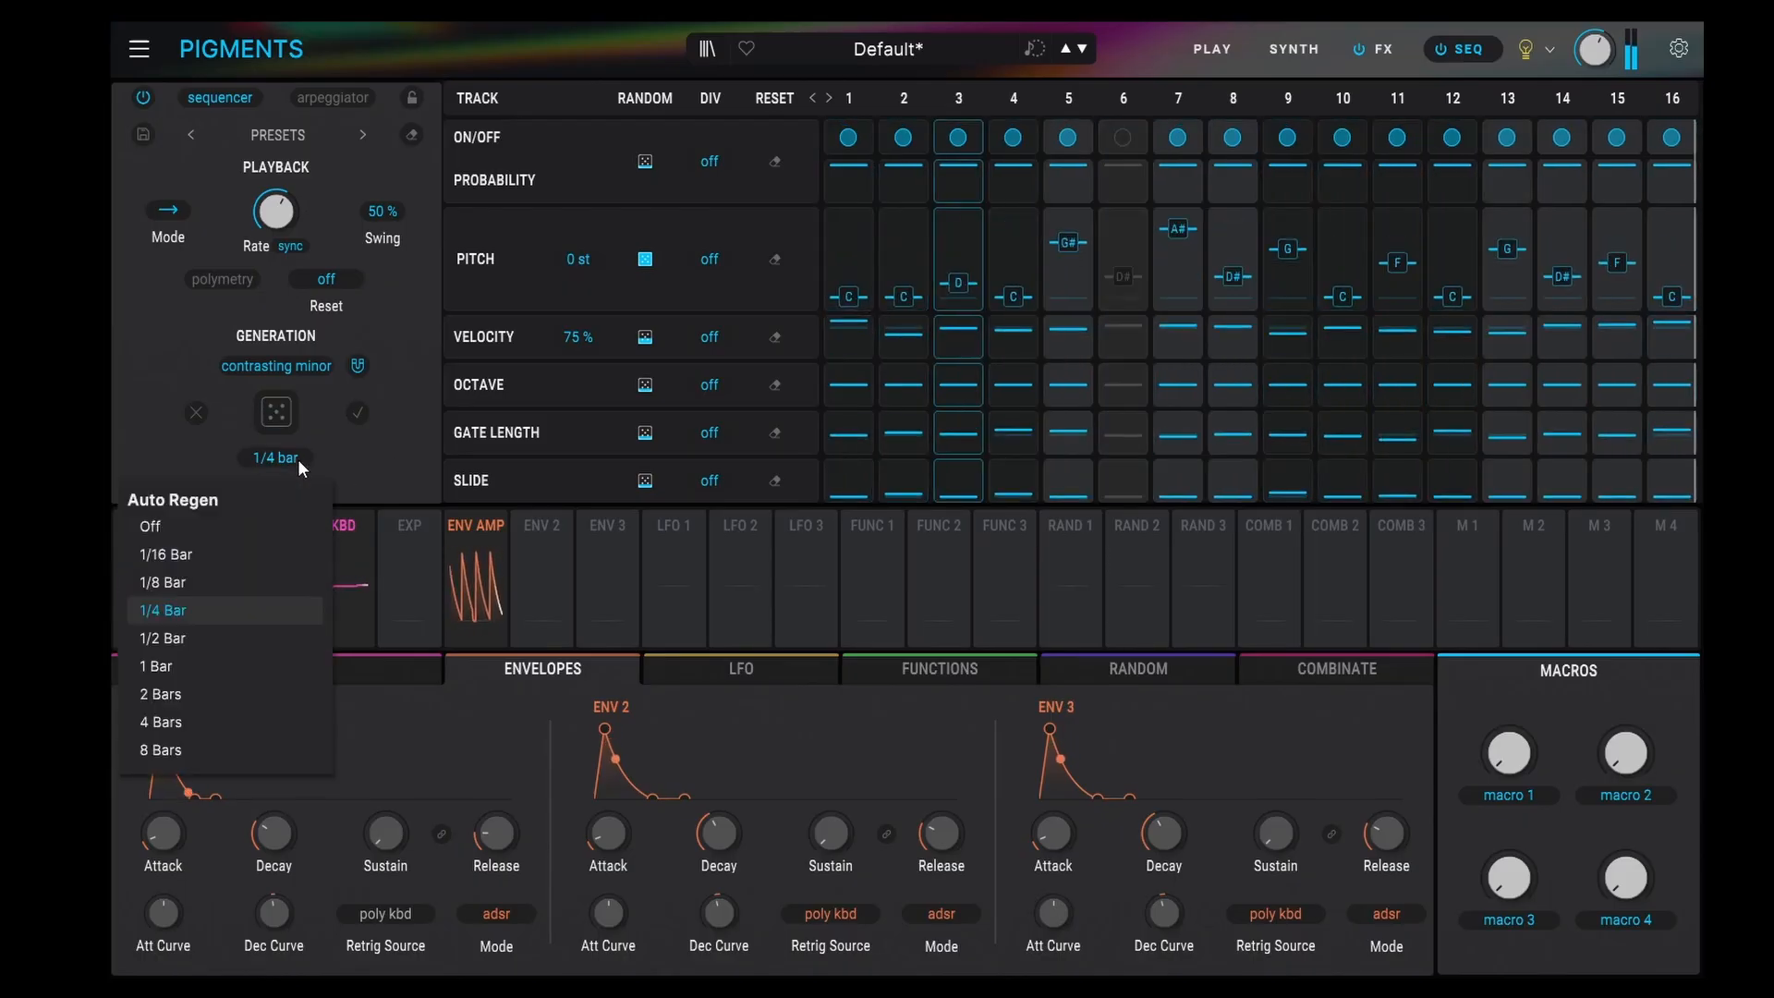
pyautogui.click(169, 665)
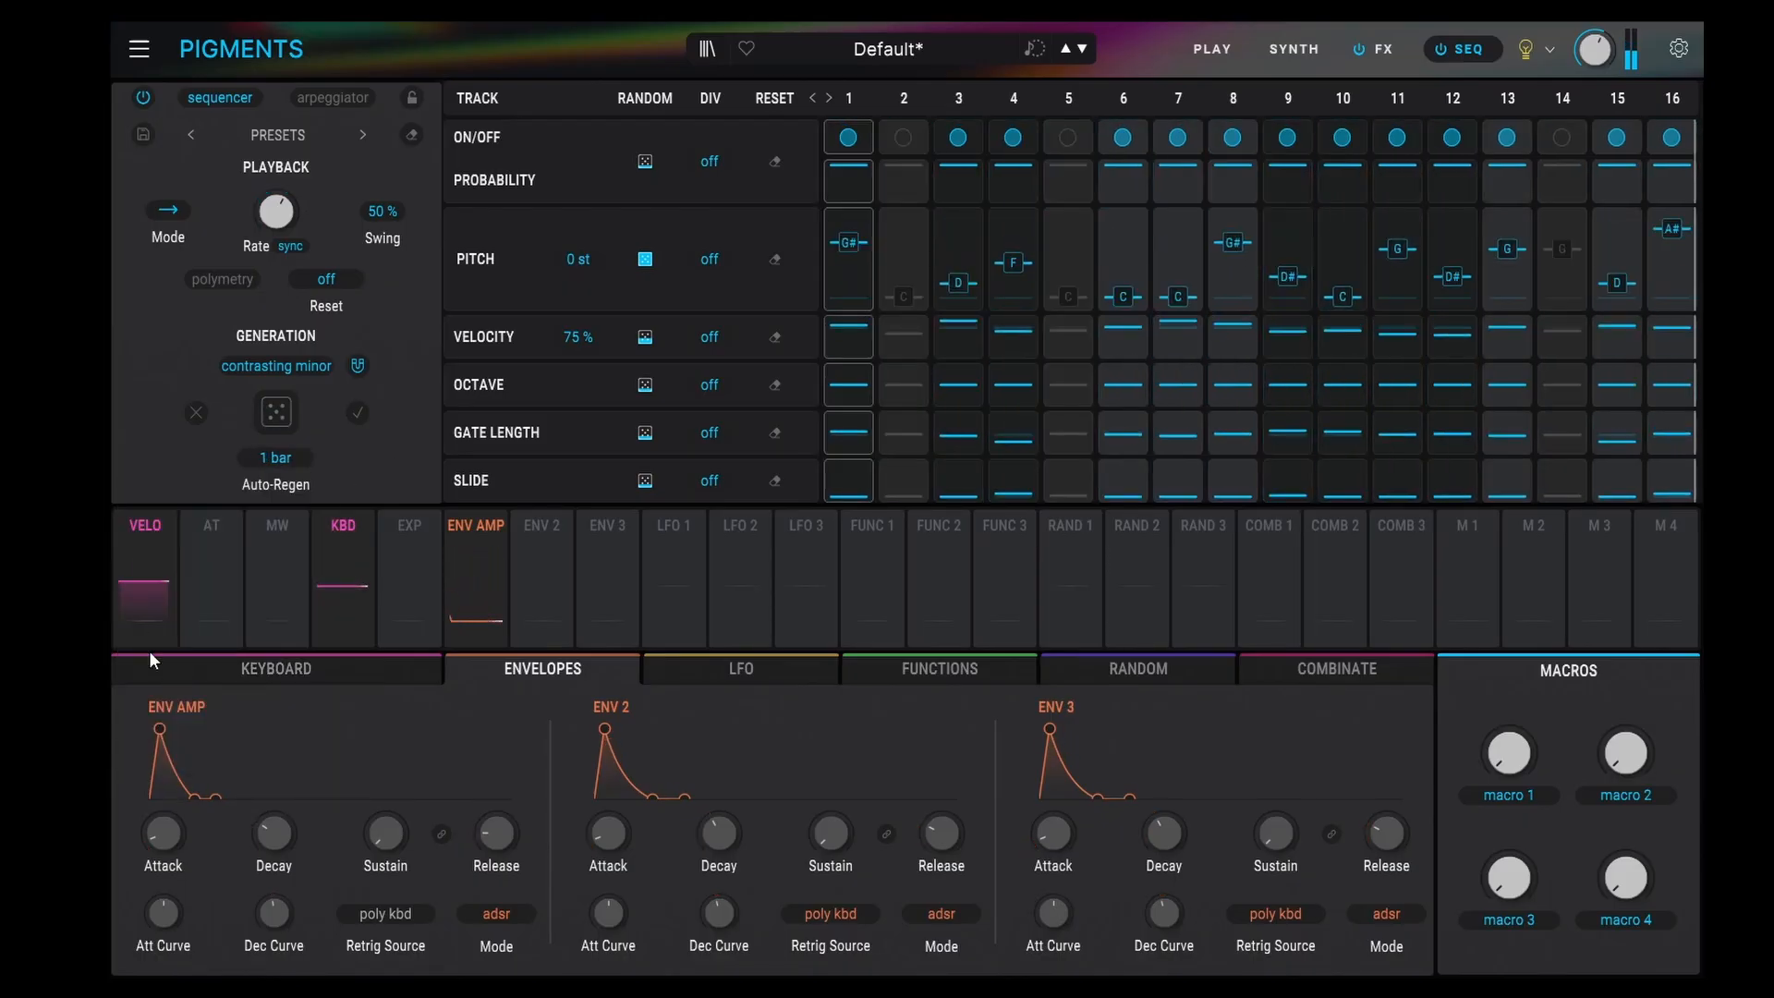
pyautogui.click(292, 462)
pyautogui.click(164, 525)
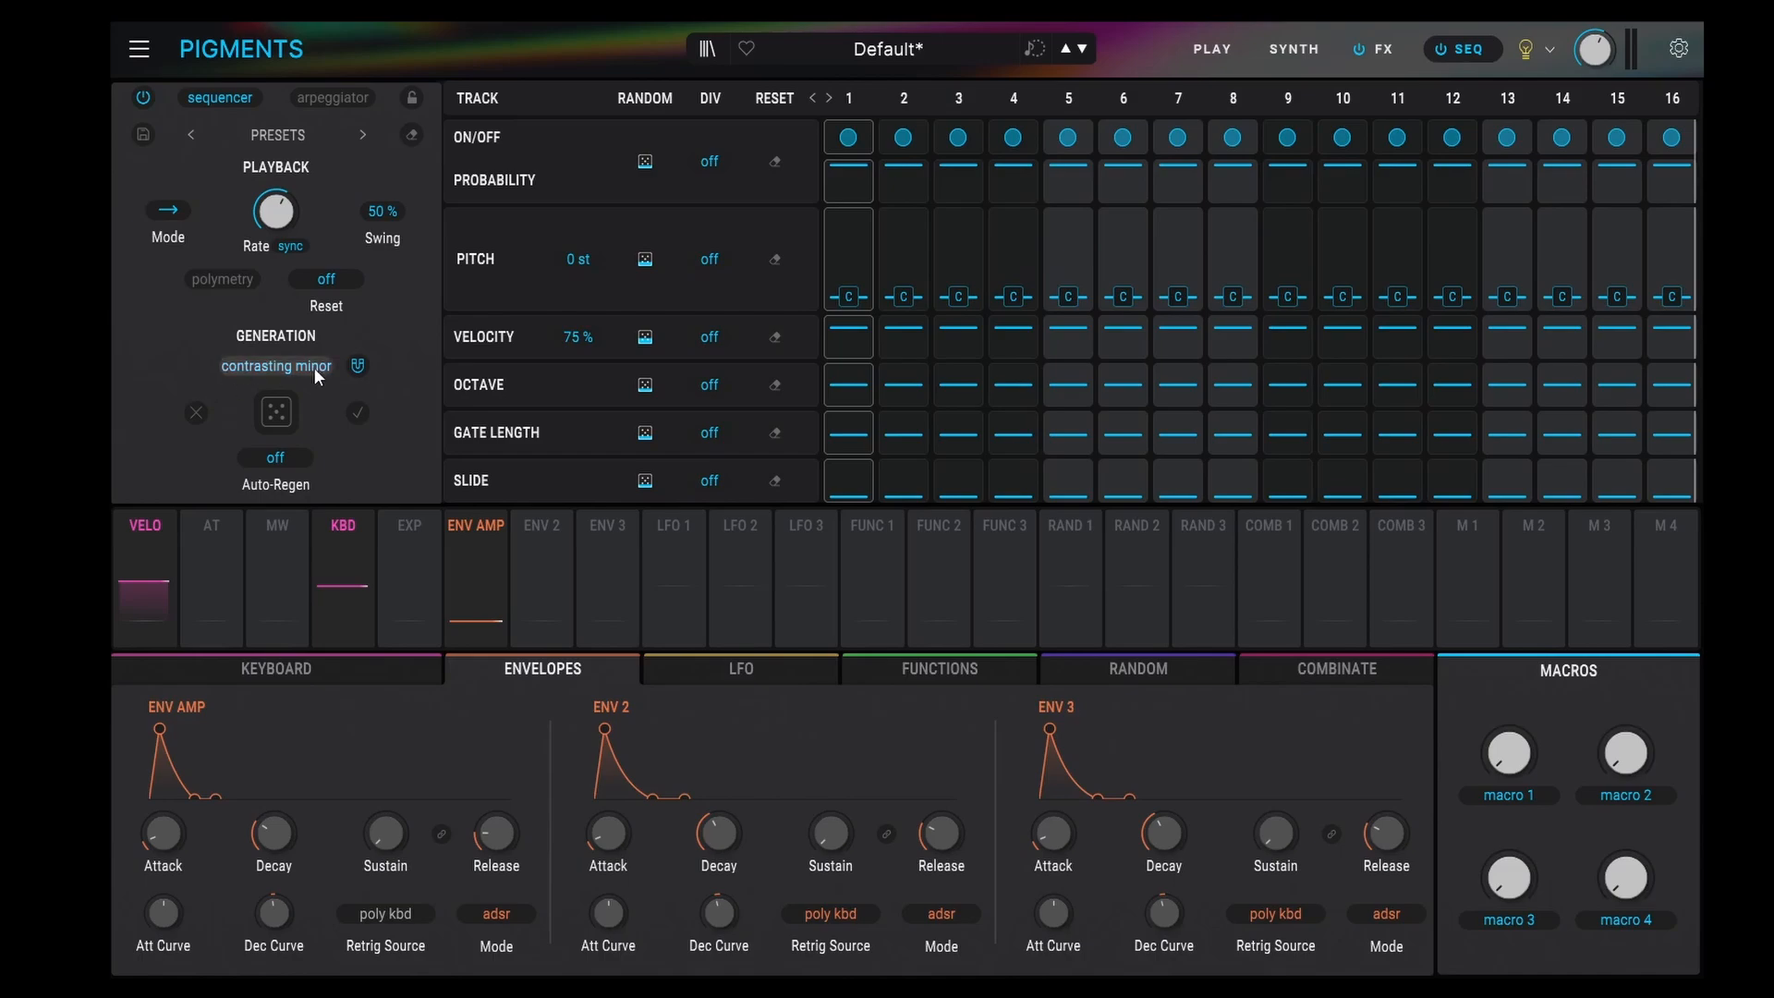
# - Choose the generative High Minor scale for the sequencer and generate a variation in it
pyautogui.click(301, 367)
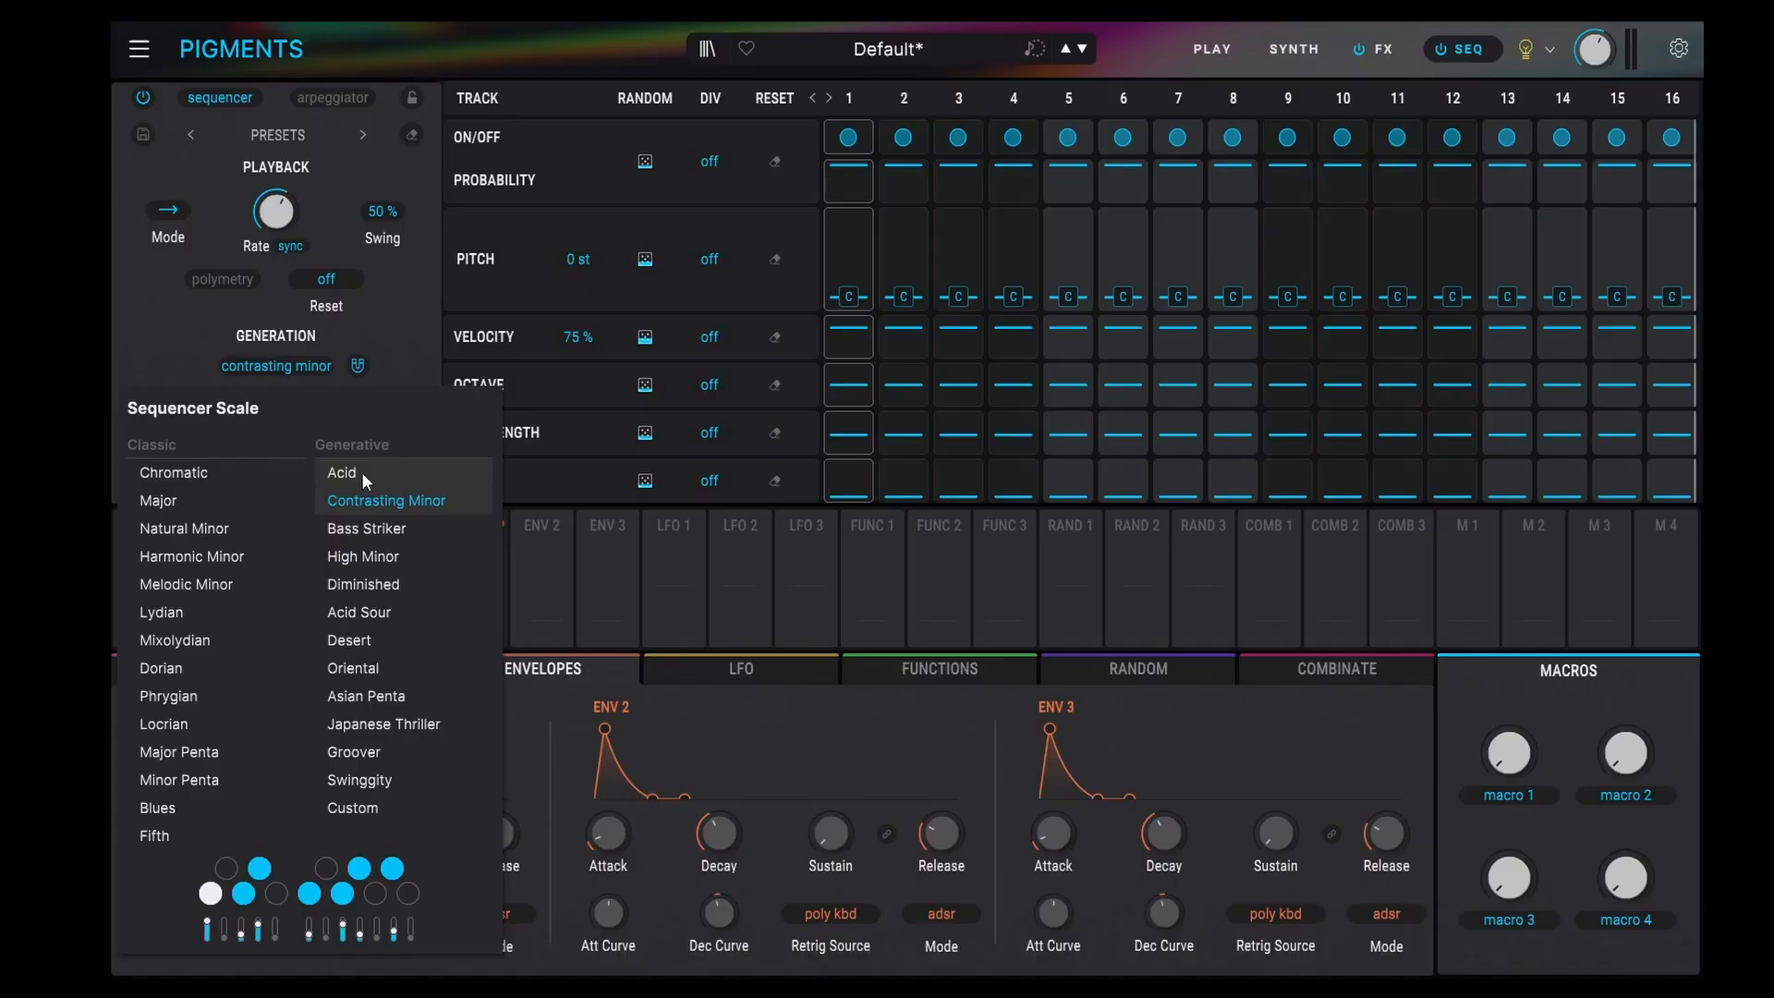
pyautogui.click(373, 558)
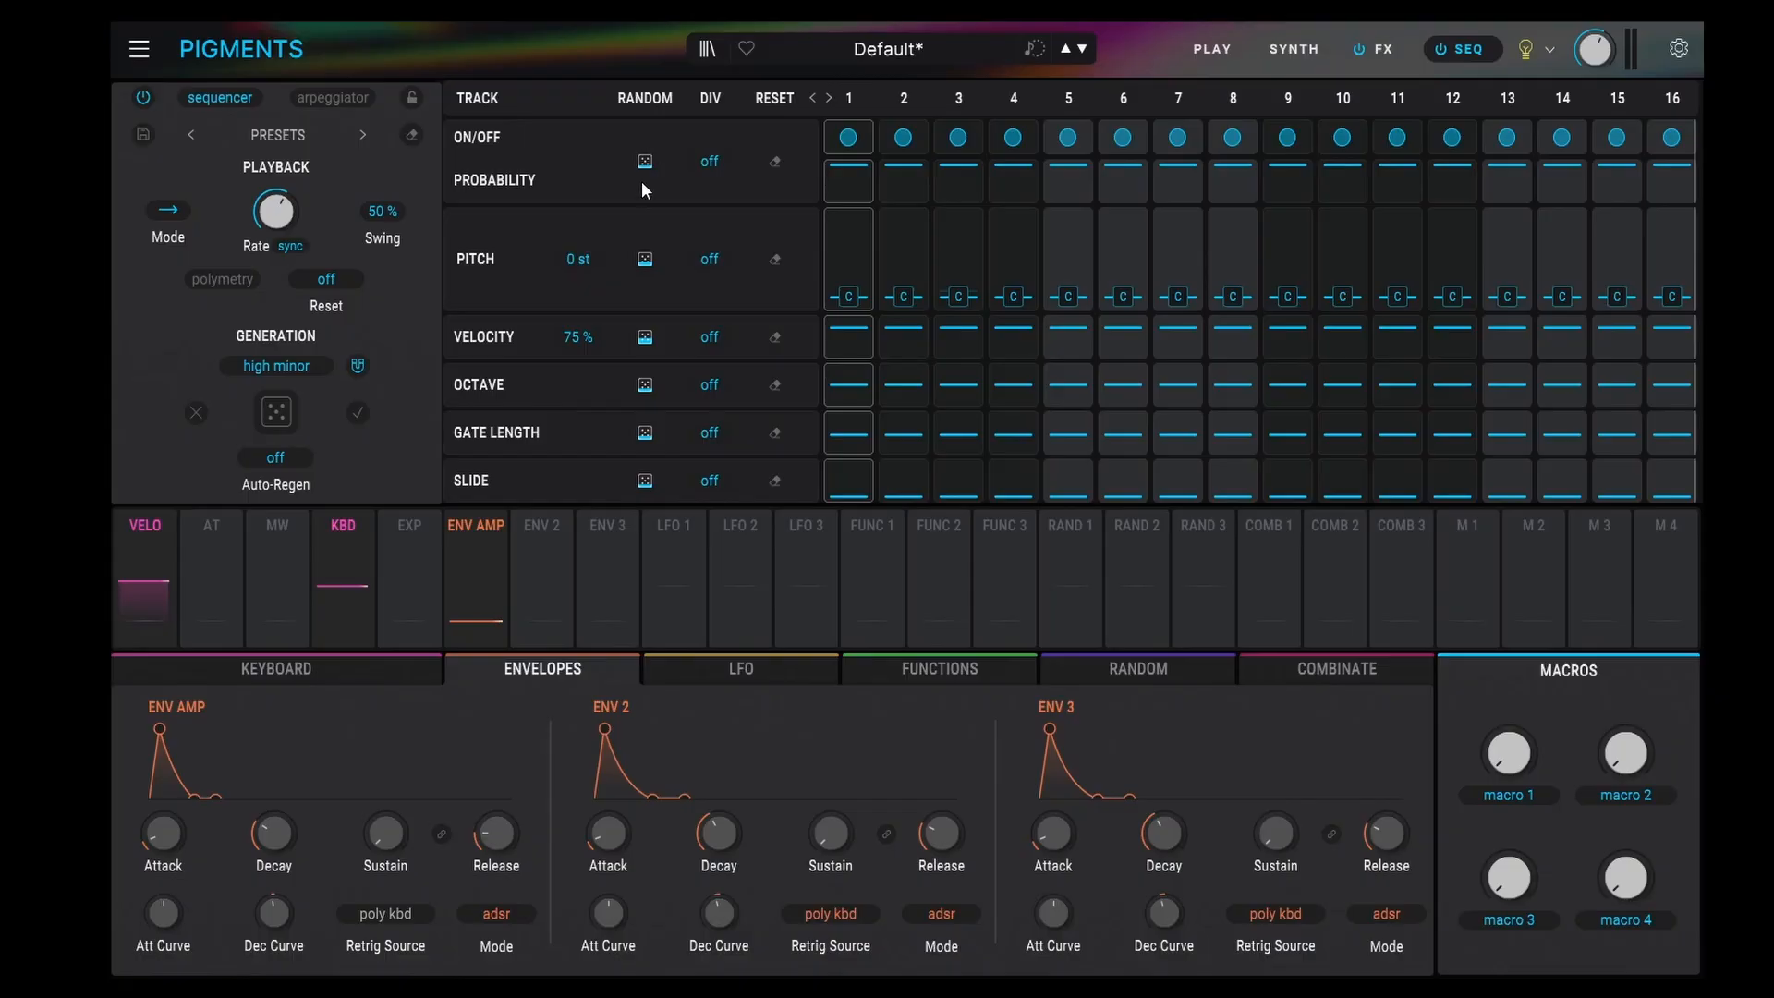
pyautogui.click(288, 418)
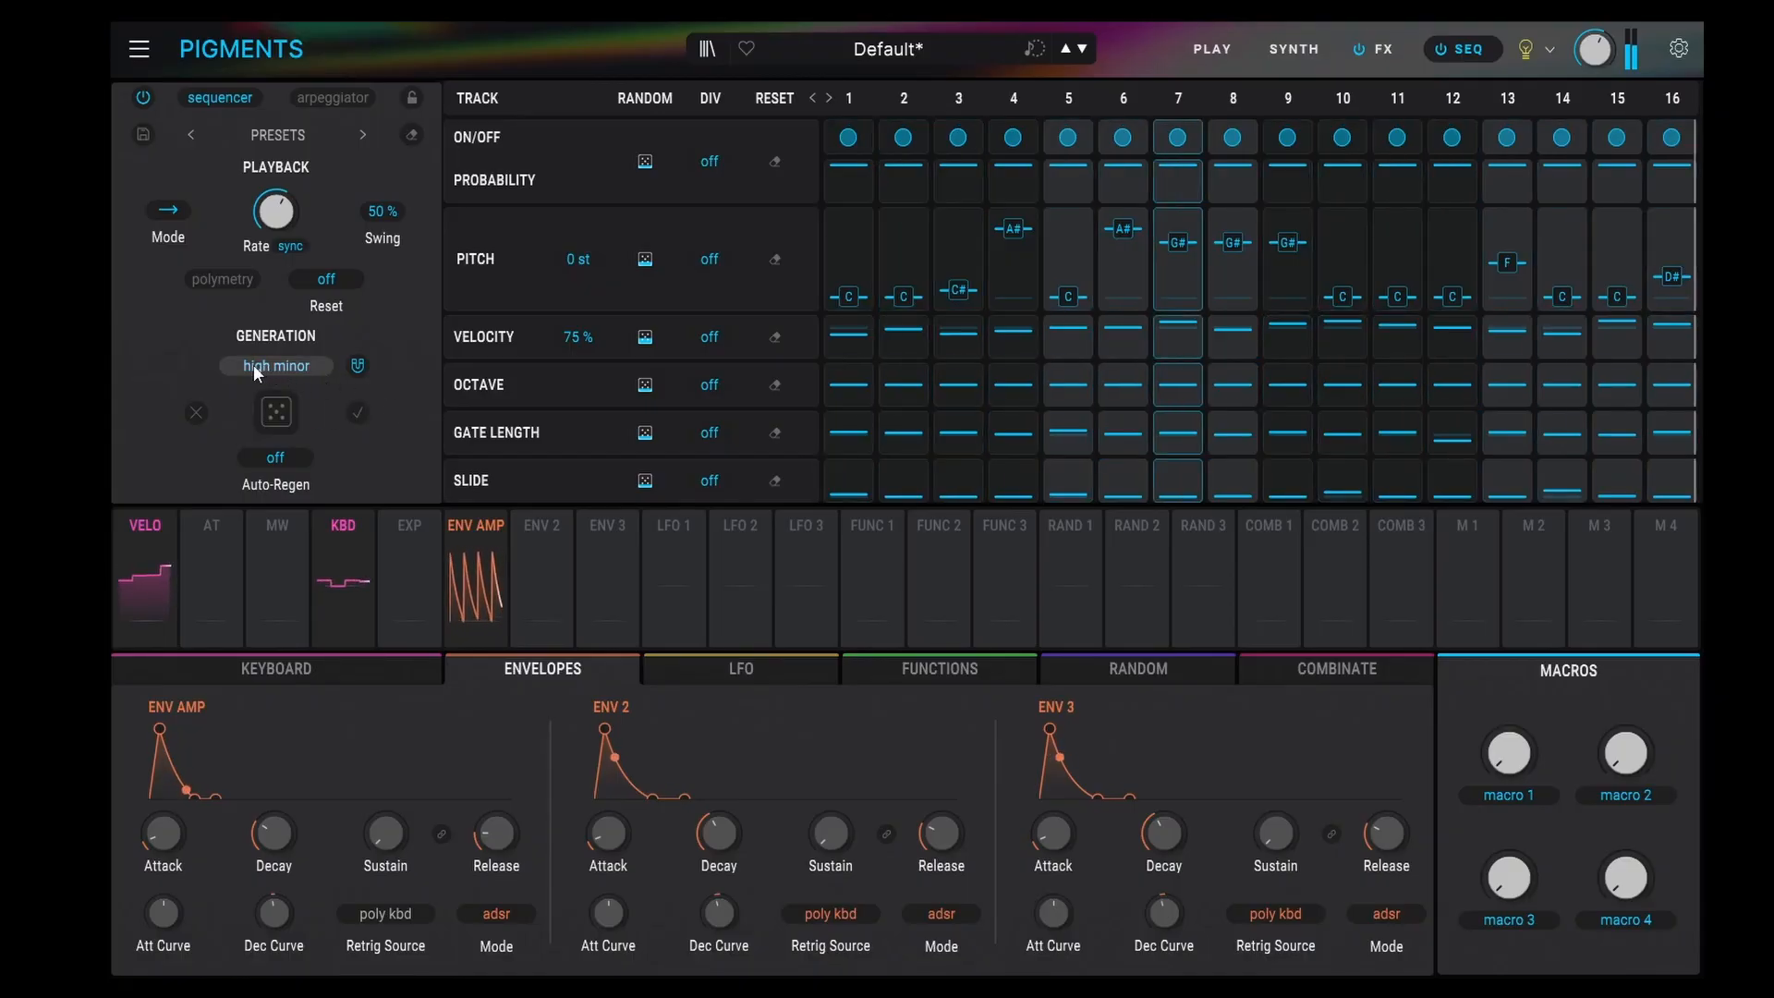
# - Switch the sequencer scale to Mixolydian and generate a new variation in it
pyautogui.click(290, 368)
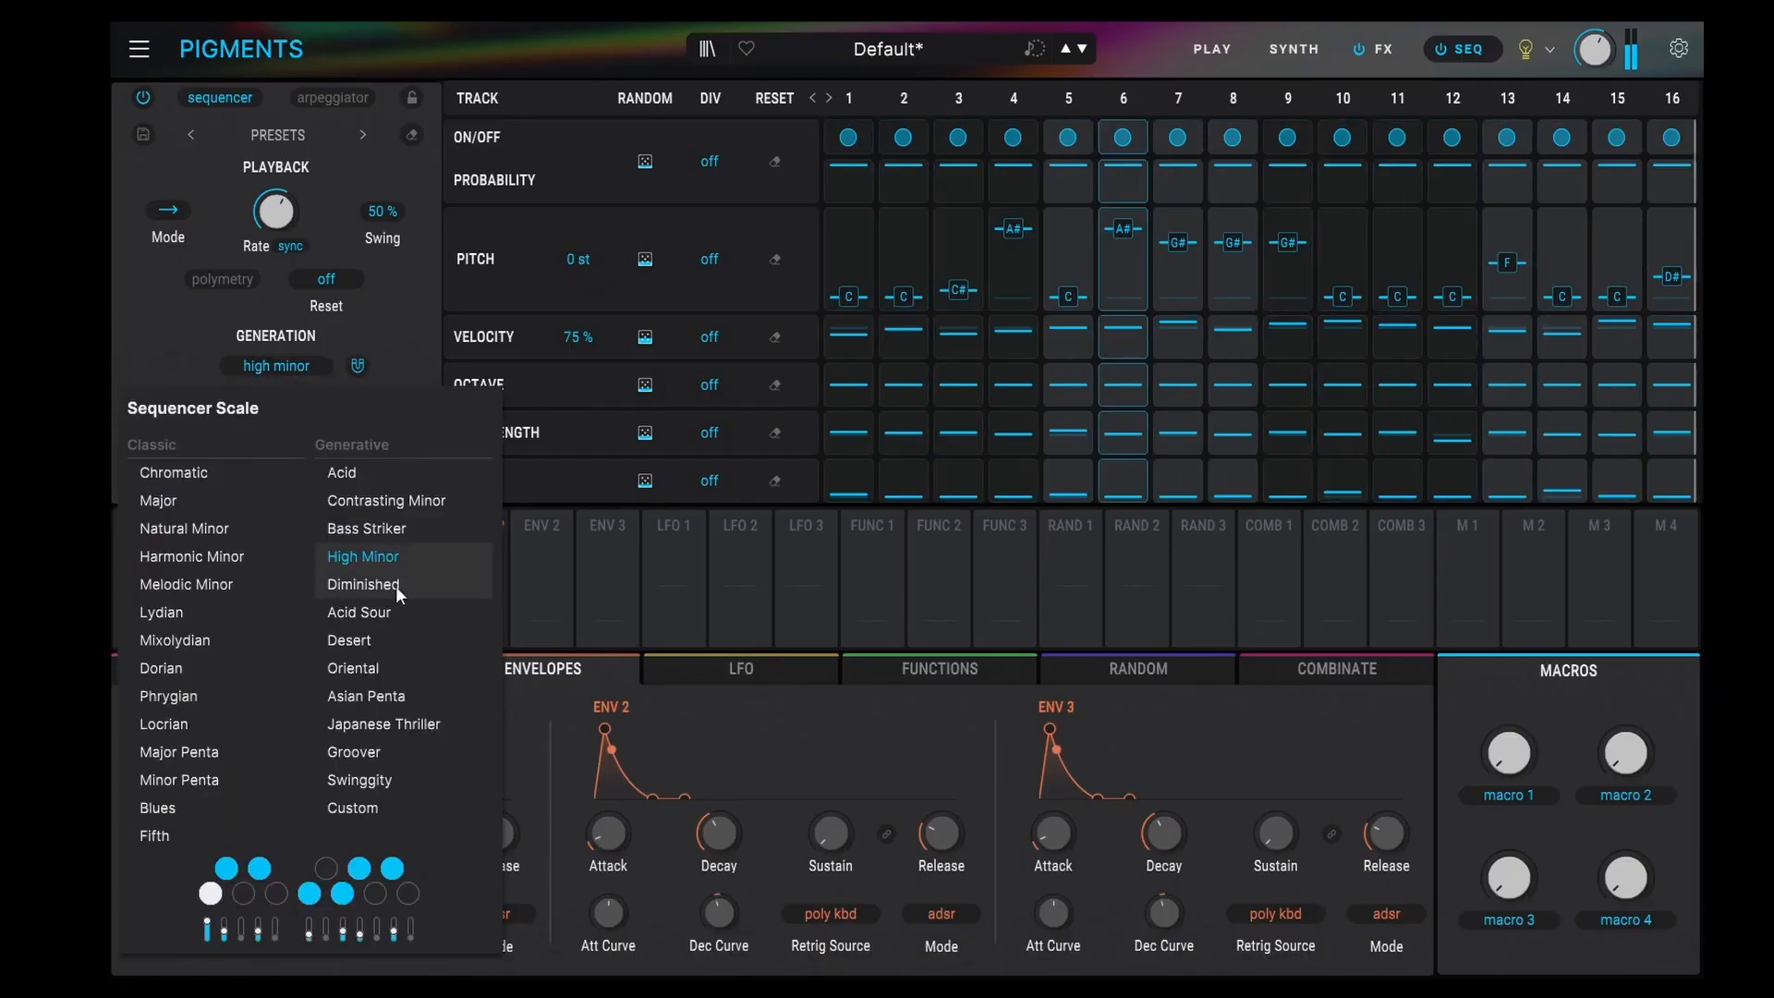
pyautogui.click(174, 644)
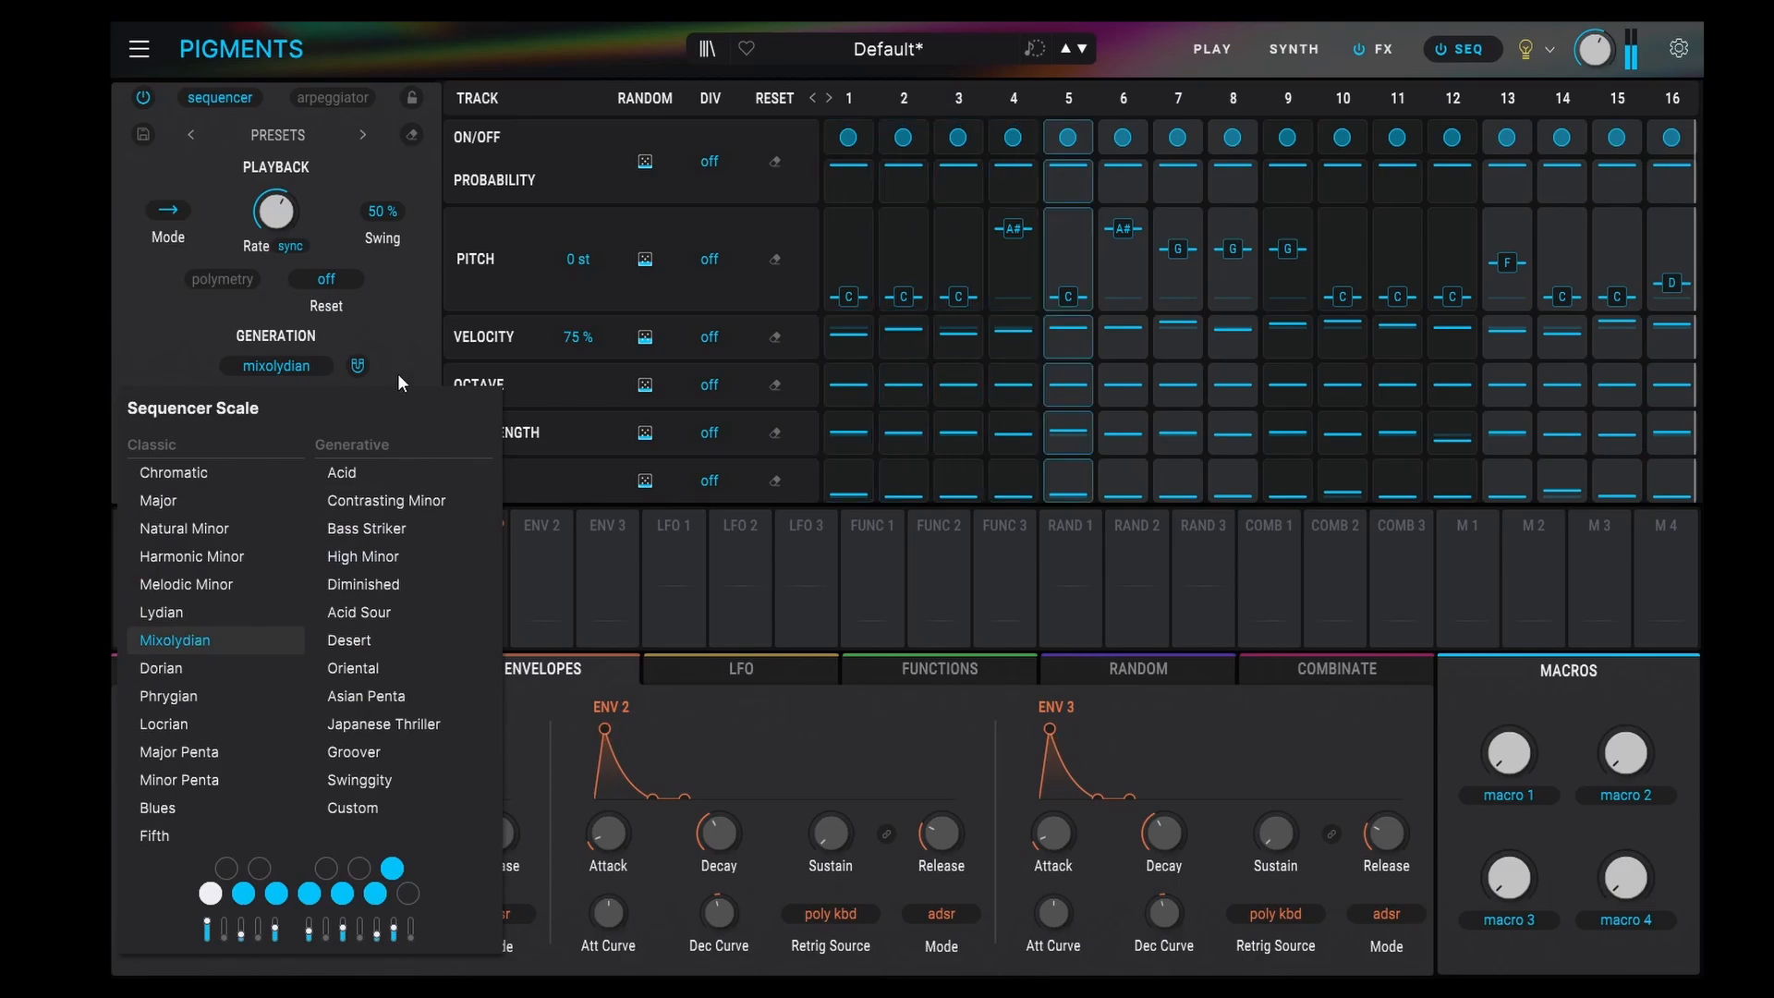
pyautogui.click(284, 419)
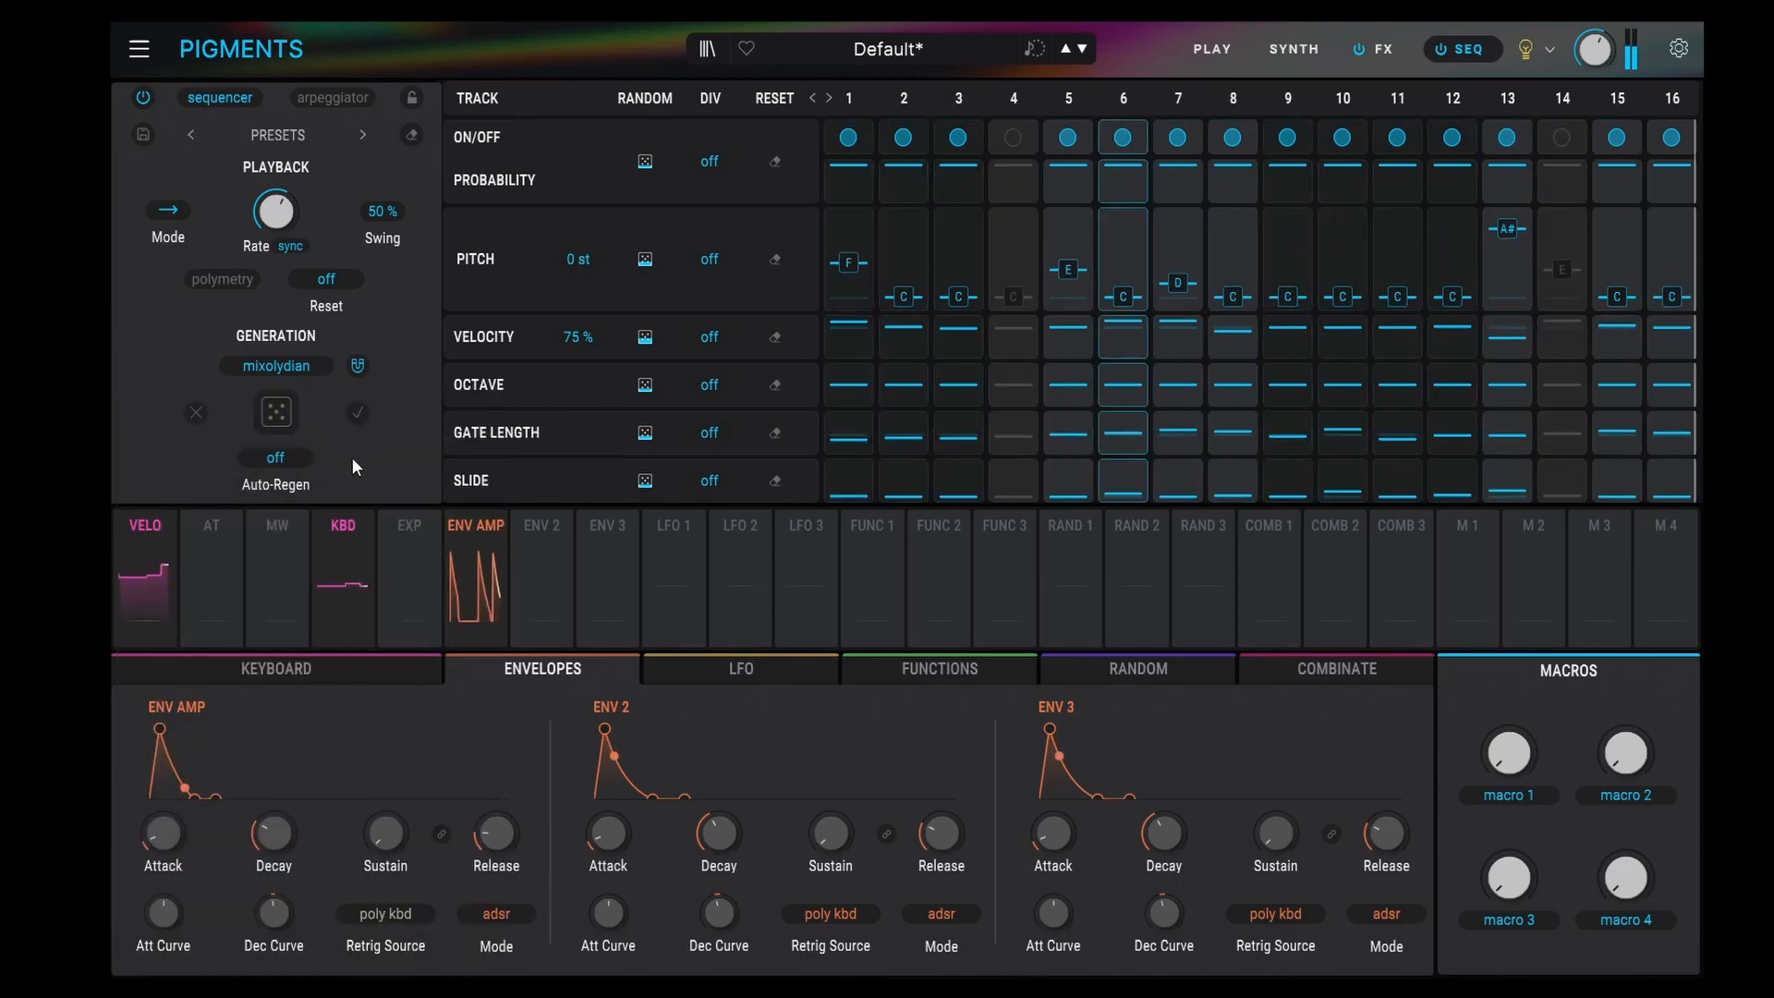
# - Make a custom scale from Mixolydian by removing the notes D, F, A# and A
pyautogui.click(273, 363)
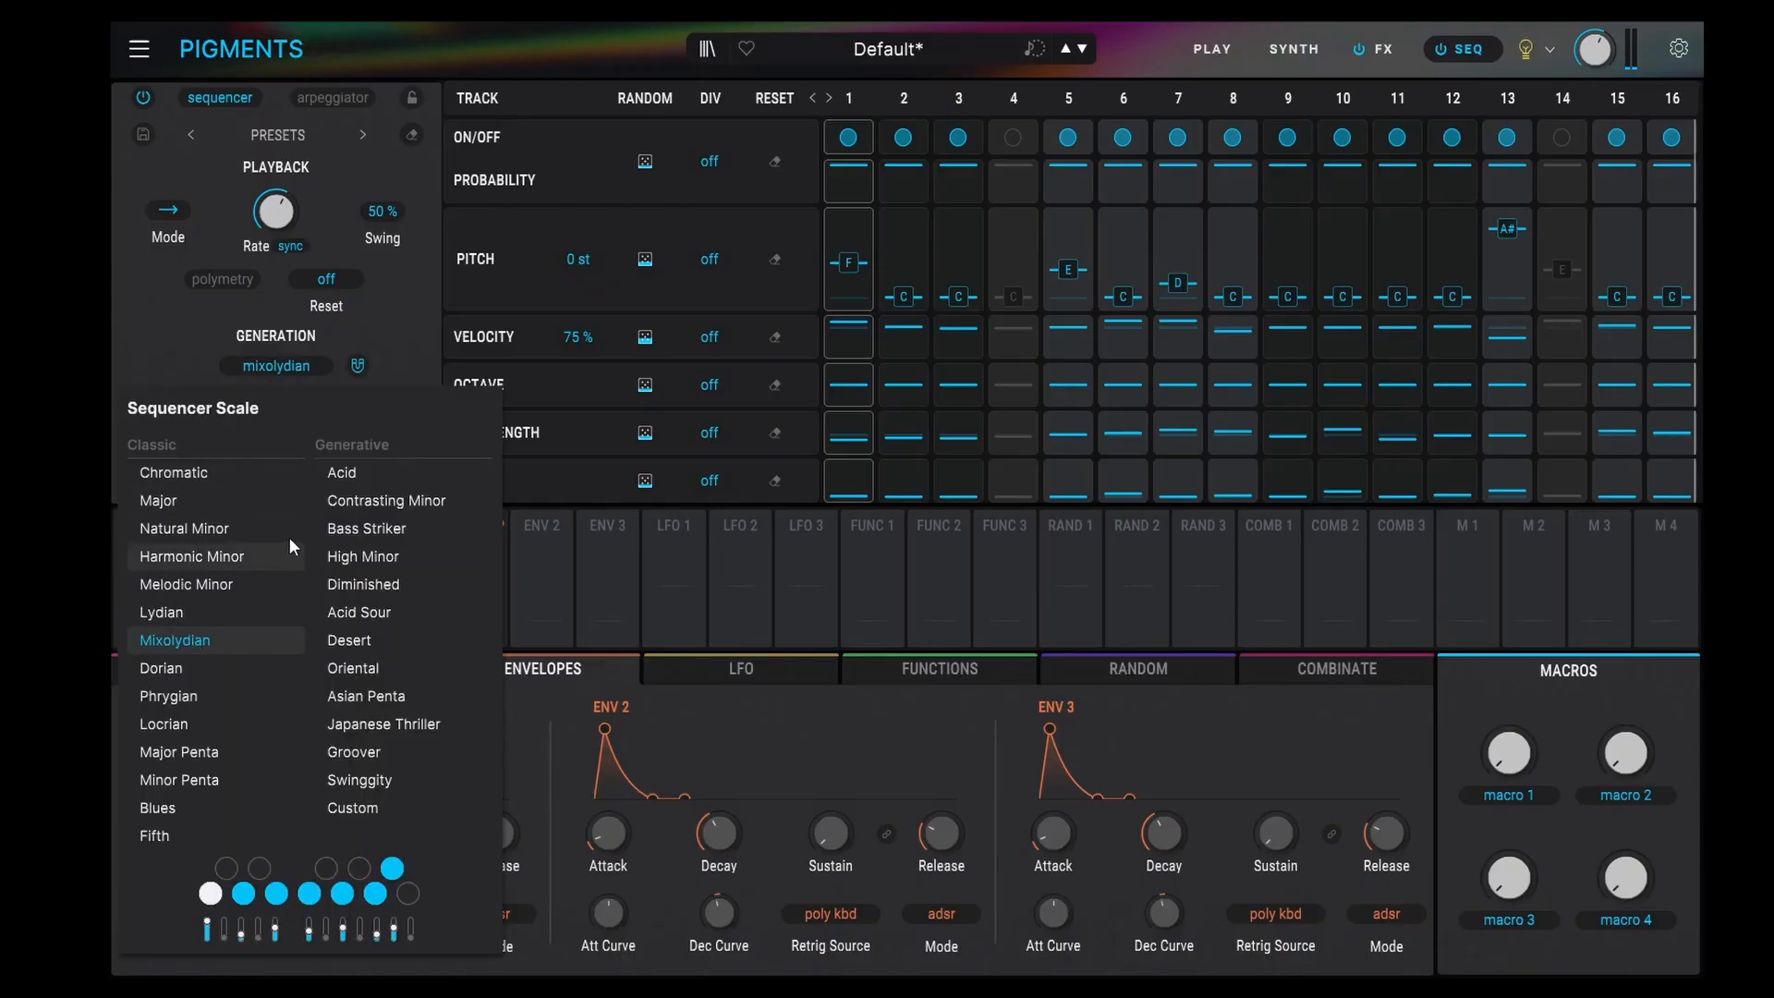
pyautogui.click(385, 368)
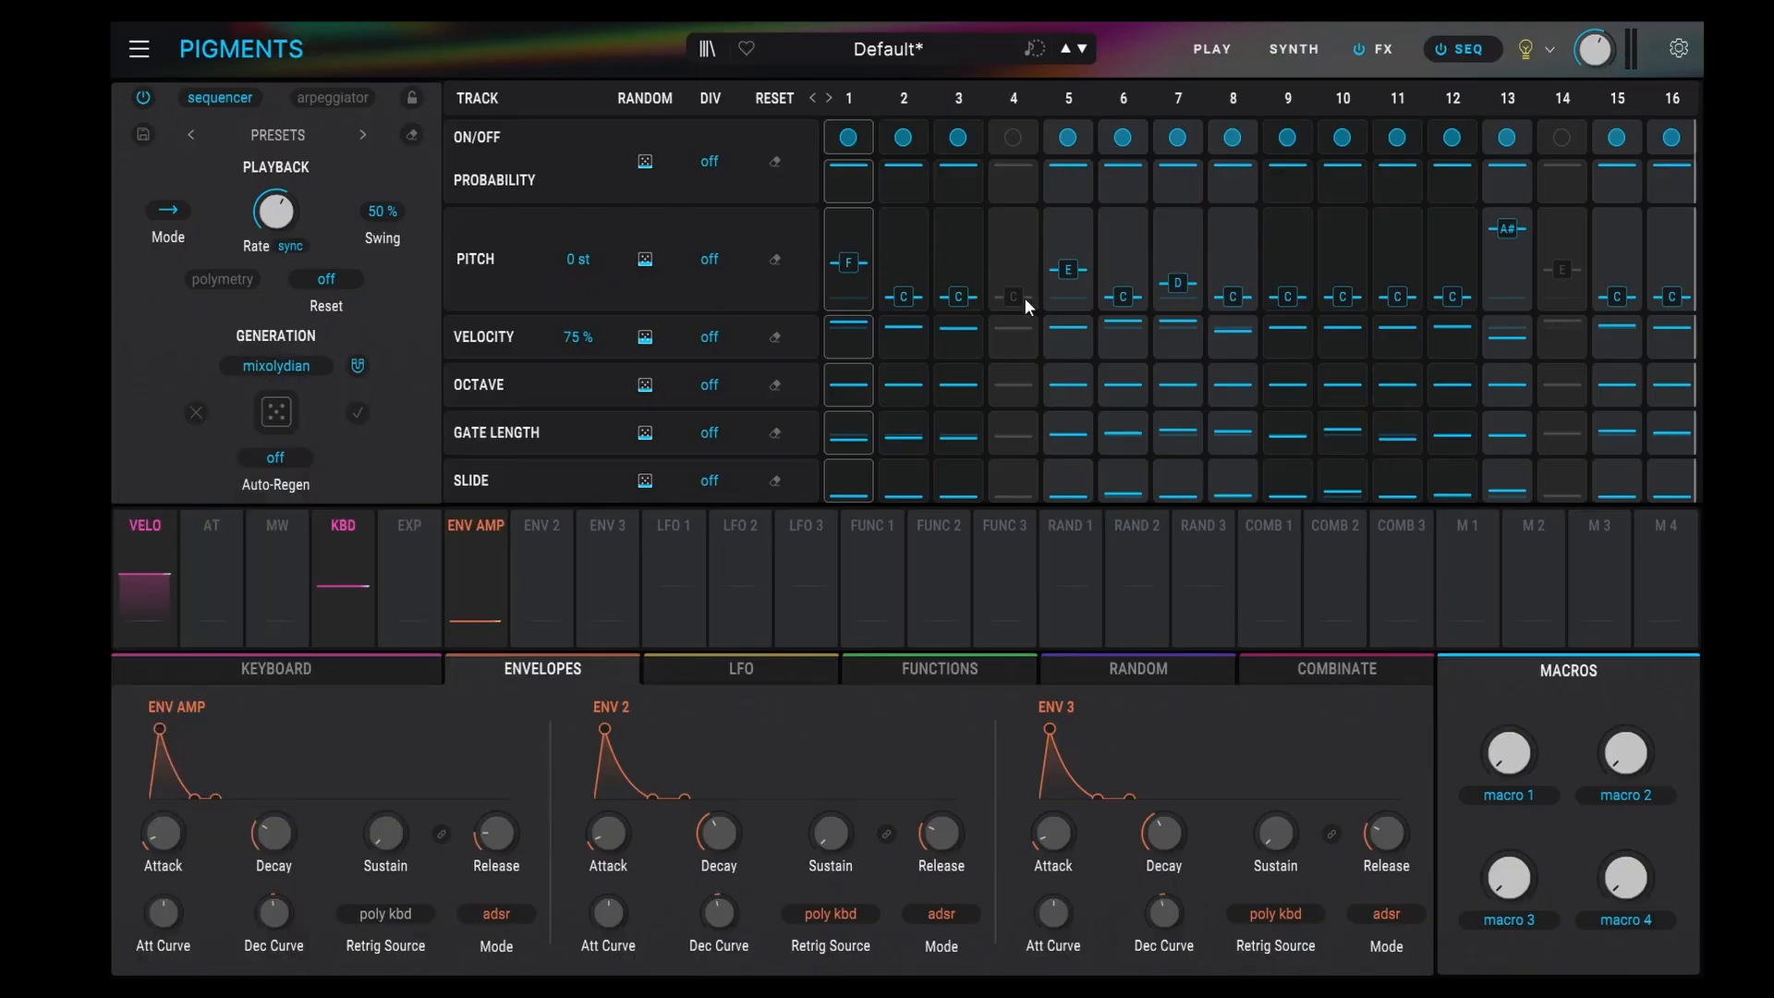
pyautogui.click(294, 369)
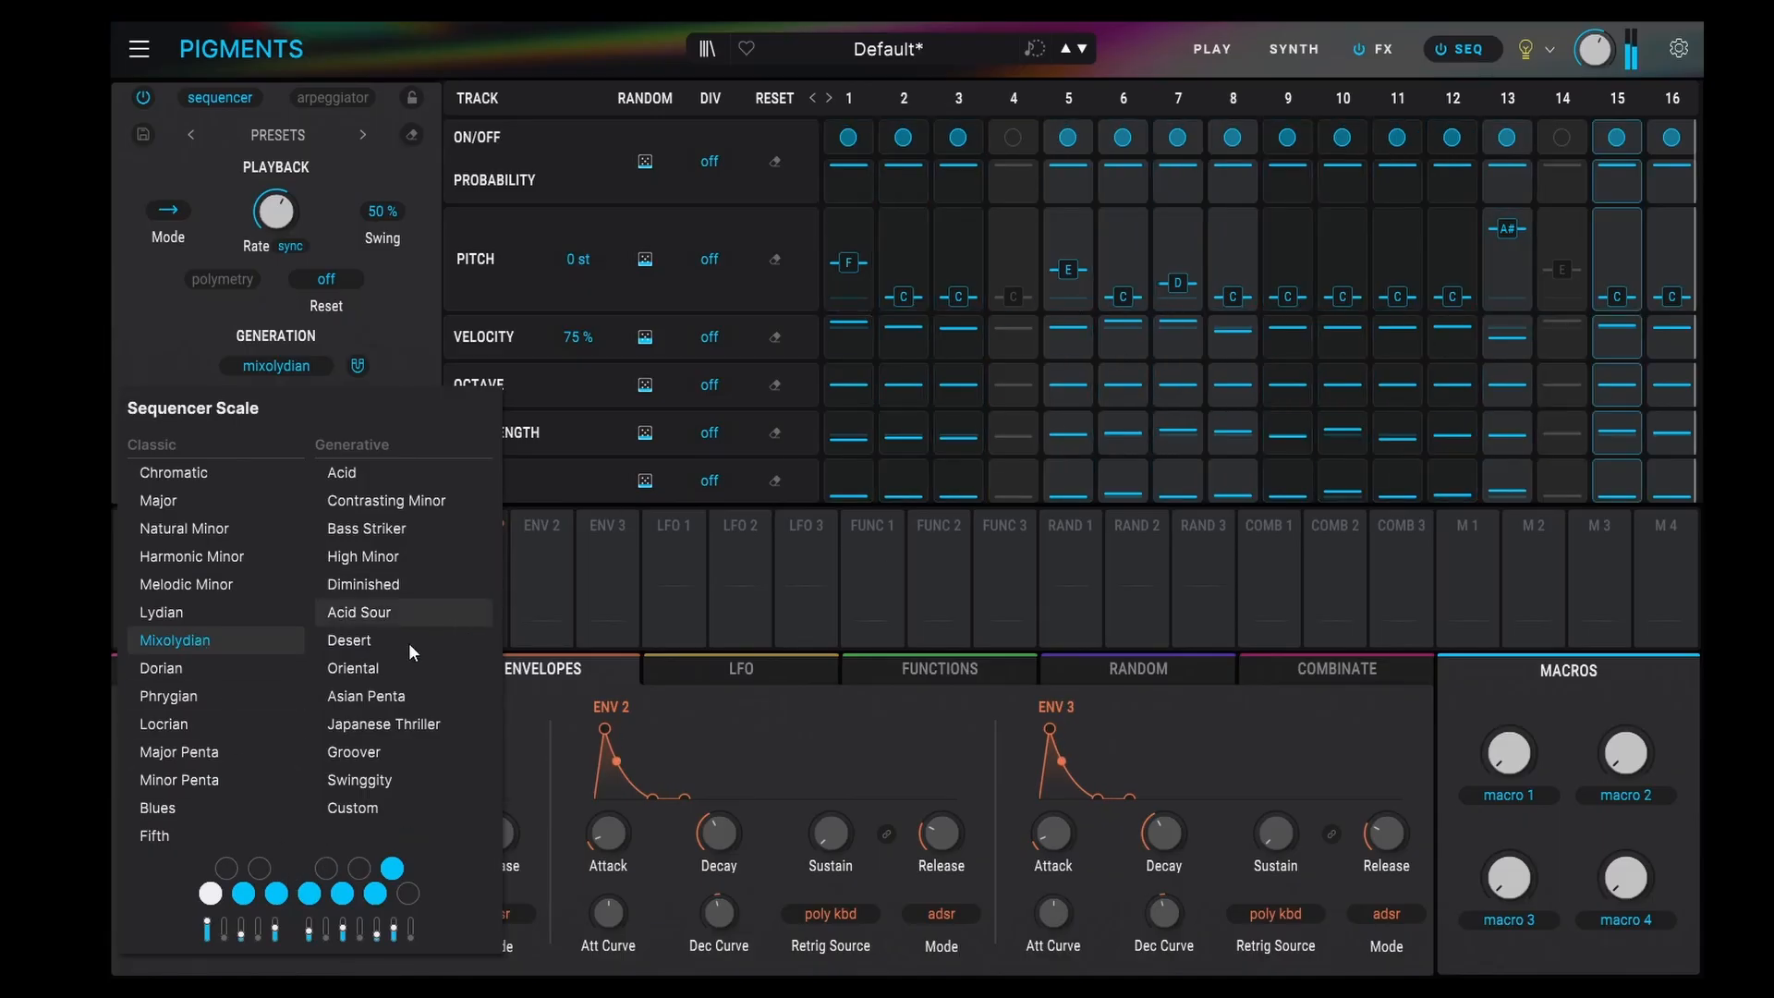
pyautogui.click(243, 892)
pyautogui.click(309, 893)
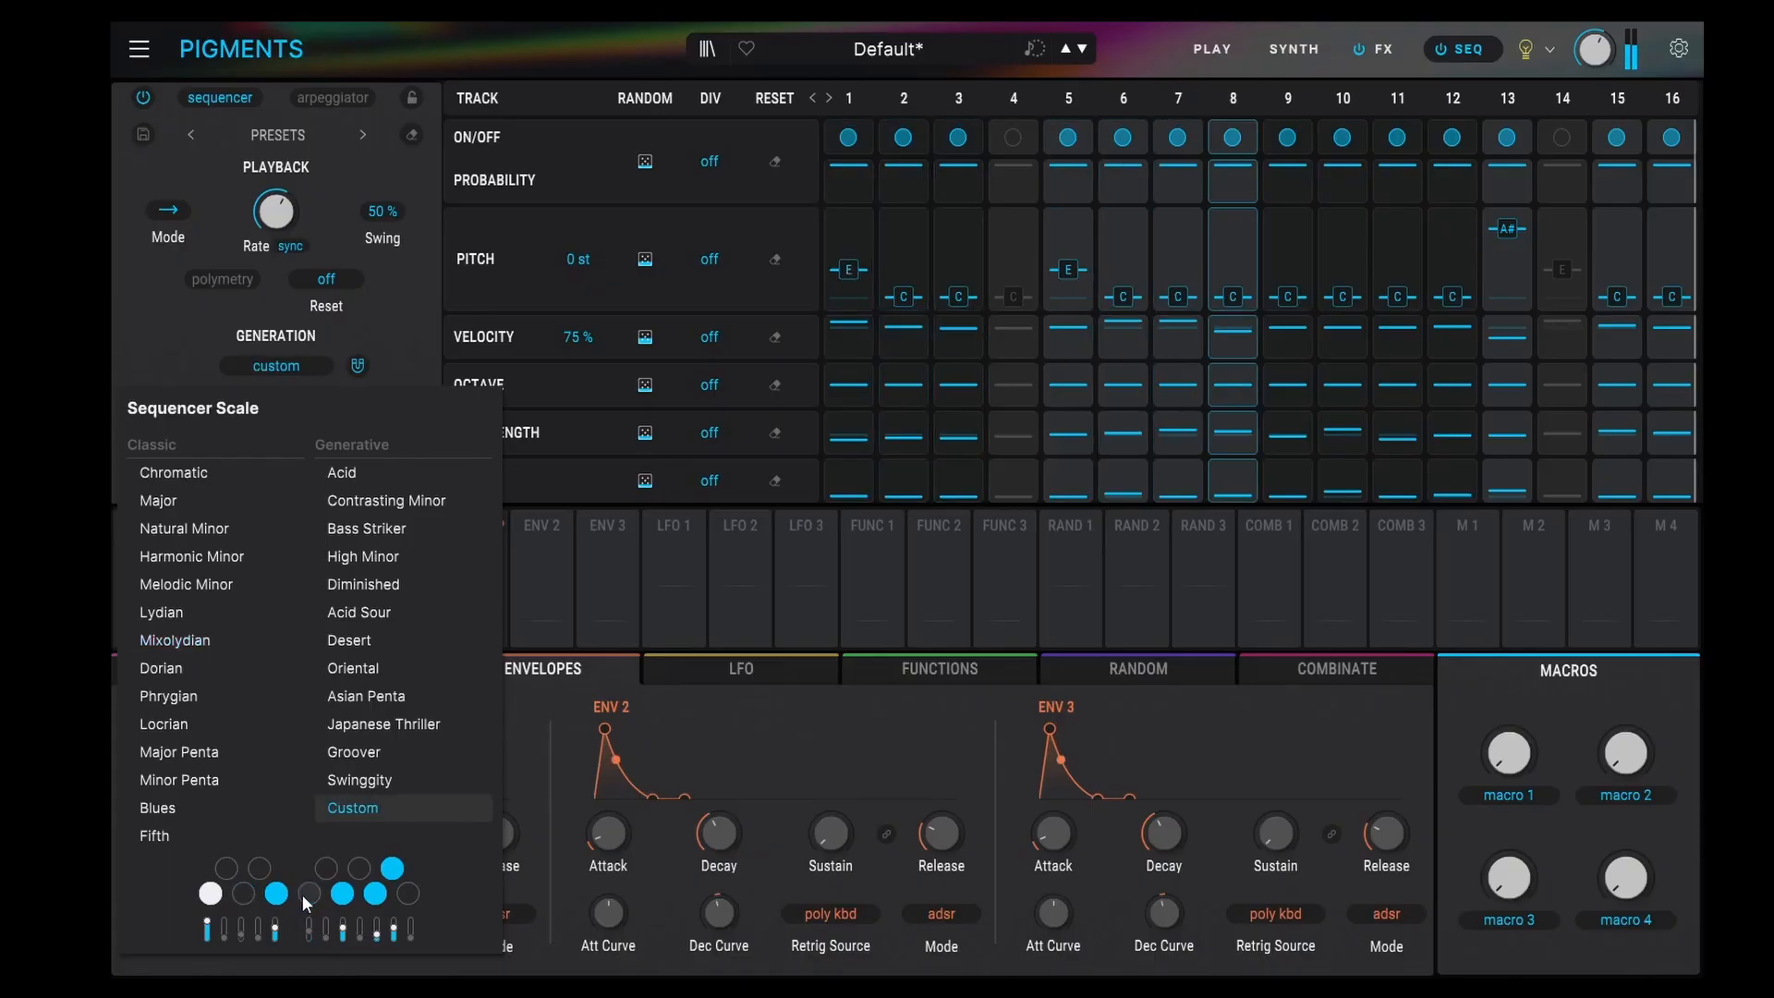
pyautogui.click(393, 868)
pyautogui.click(375, 893)
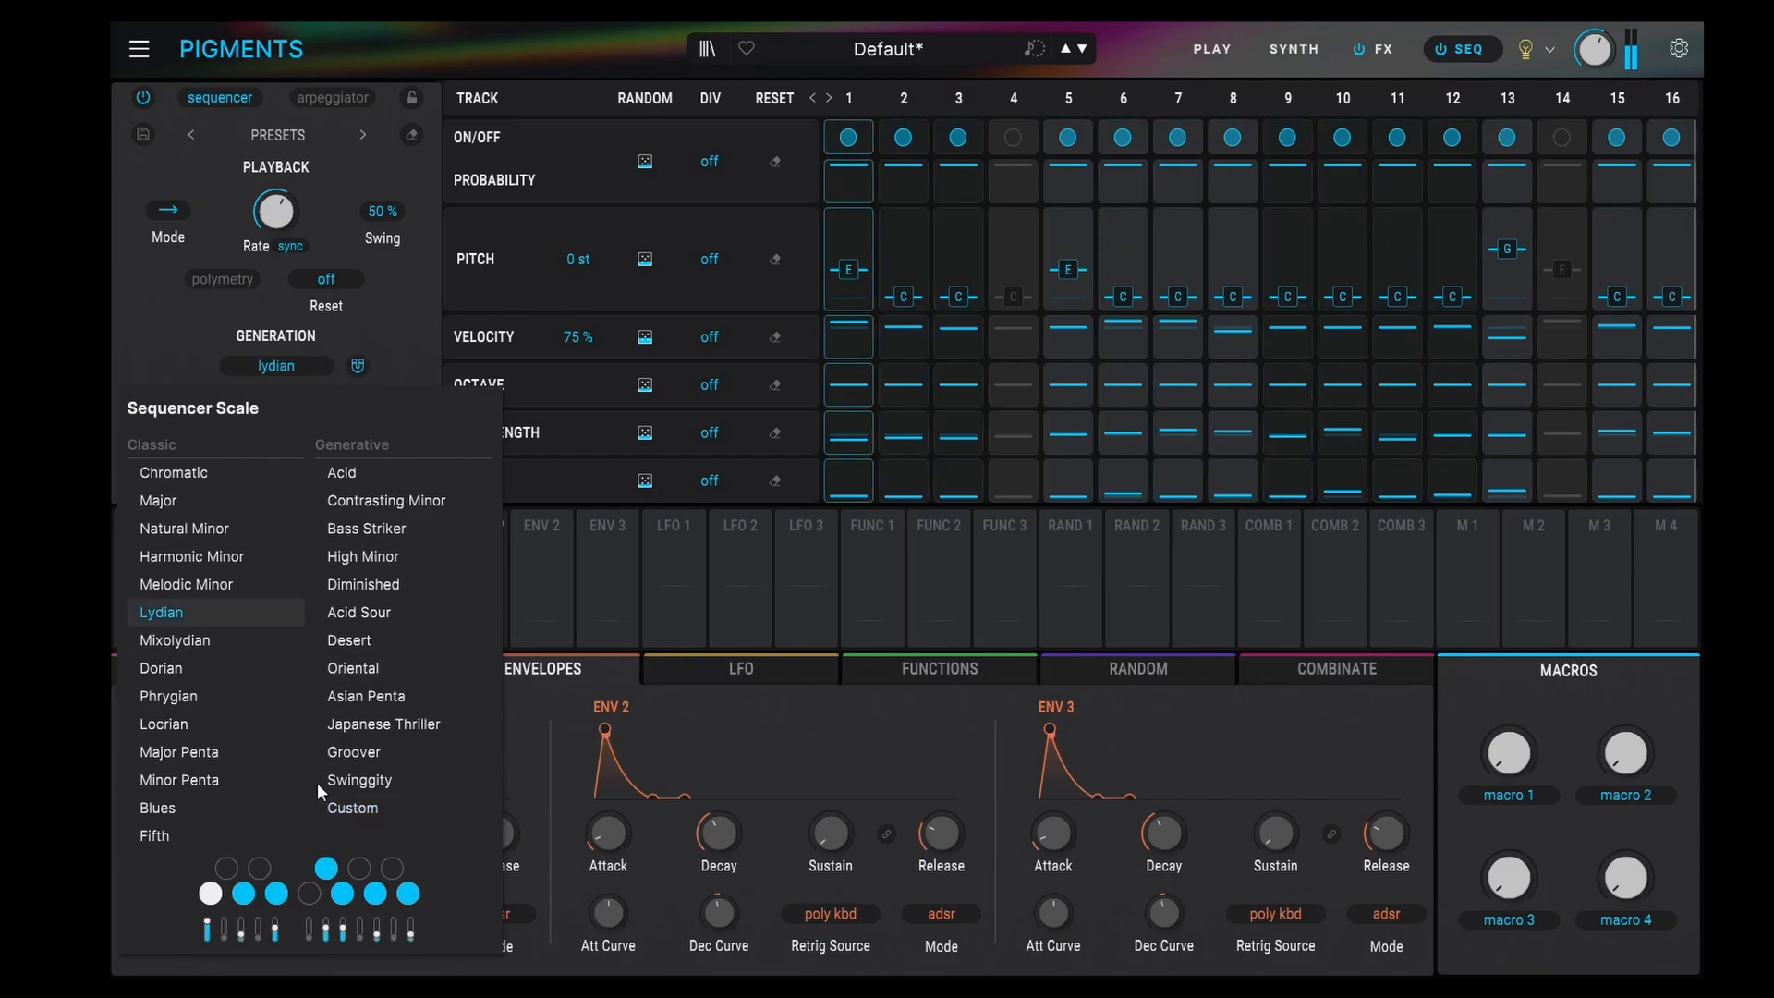
# - Turn the Lydian scale into a custom one by removing the notes F#, B and E
pyautogui.click(326, 867)
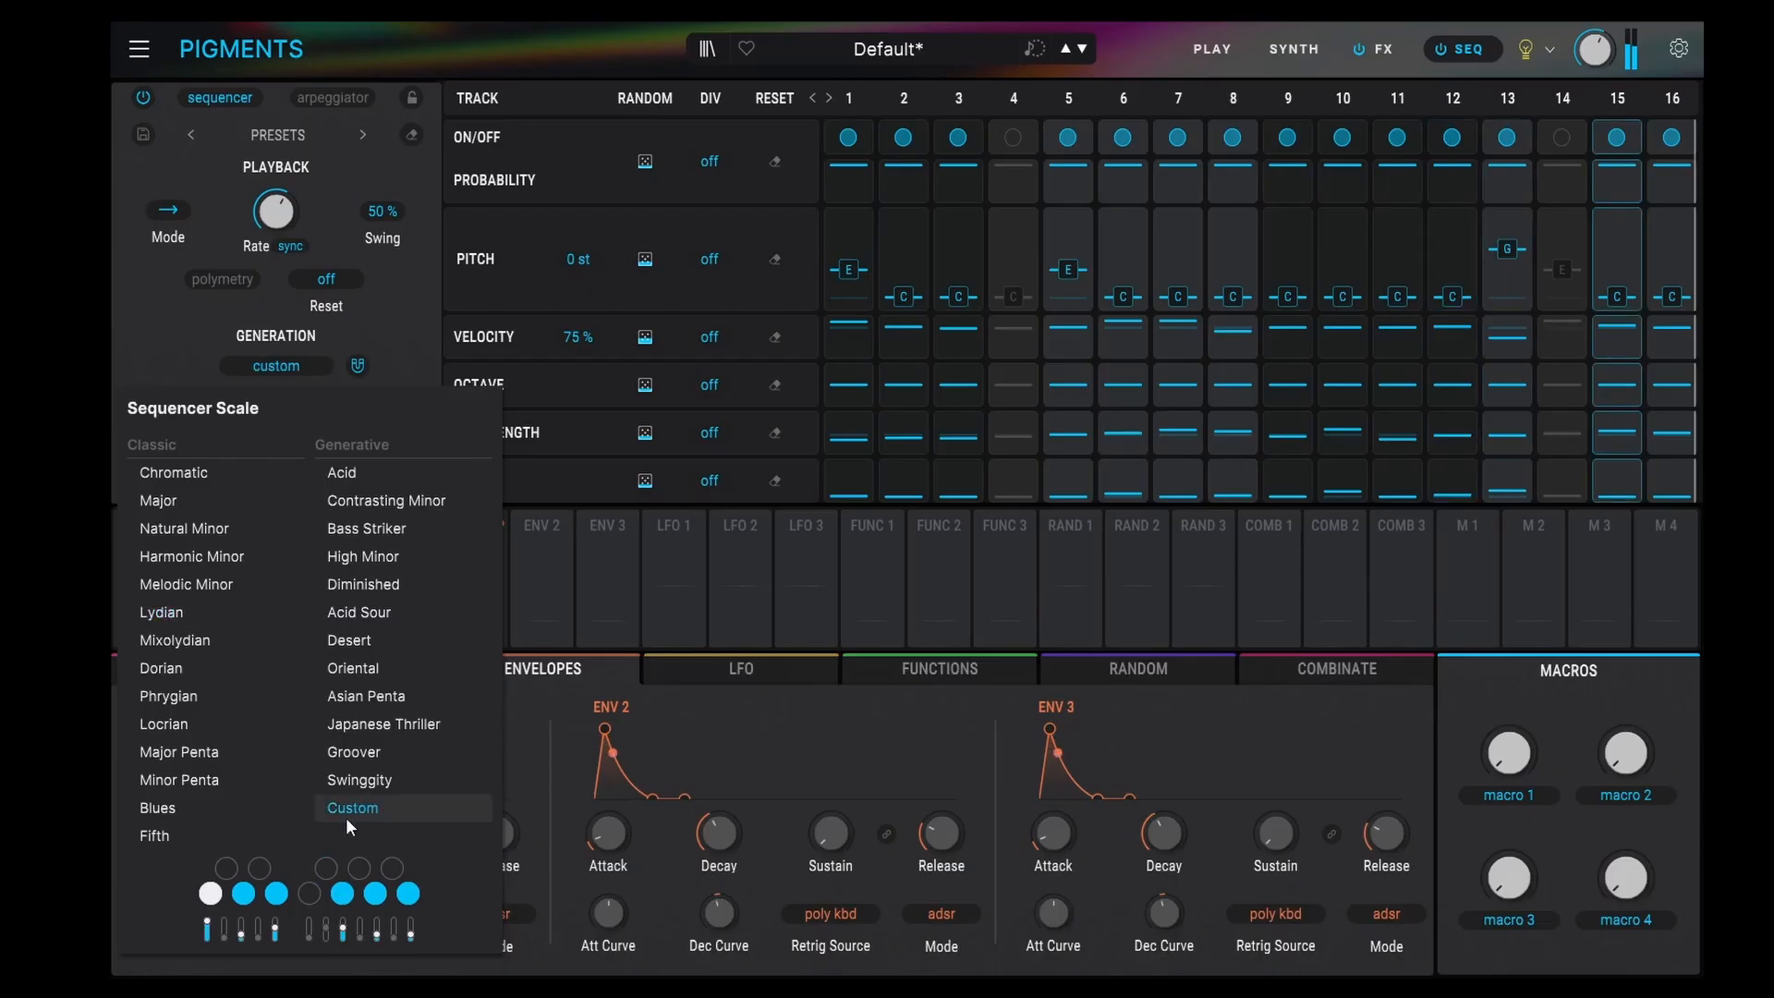
pyautogui.click(408, 894)
pyautogui.click(276, 893)
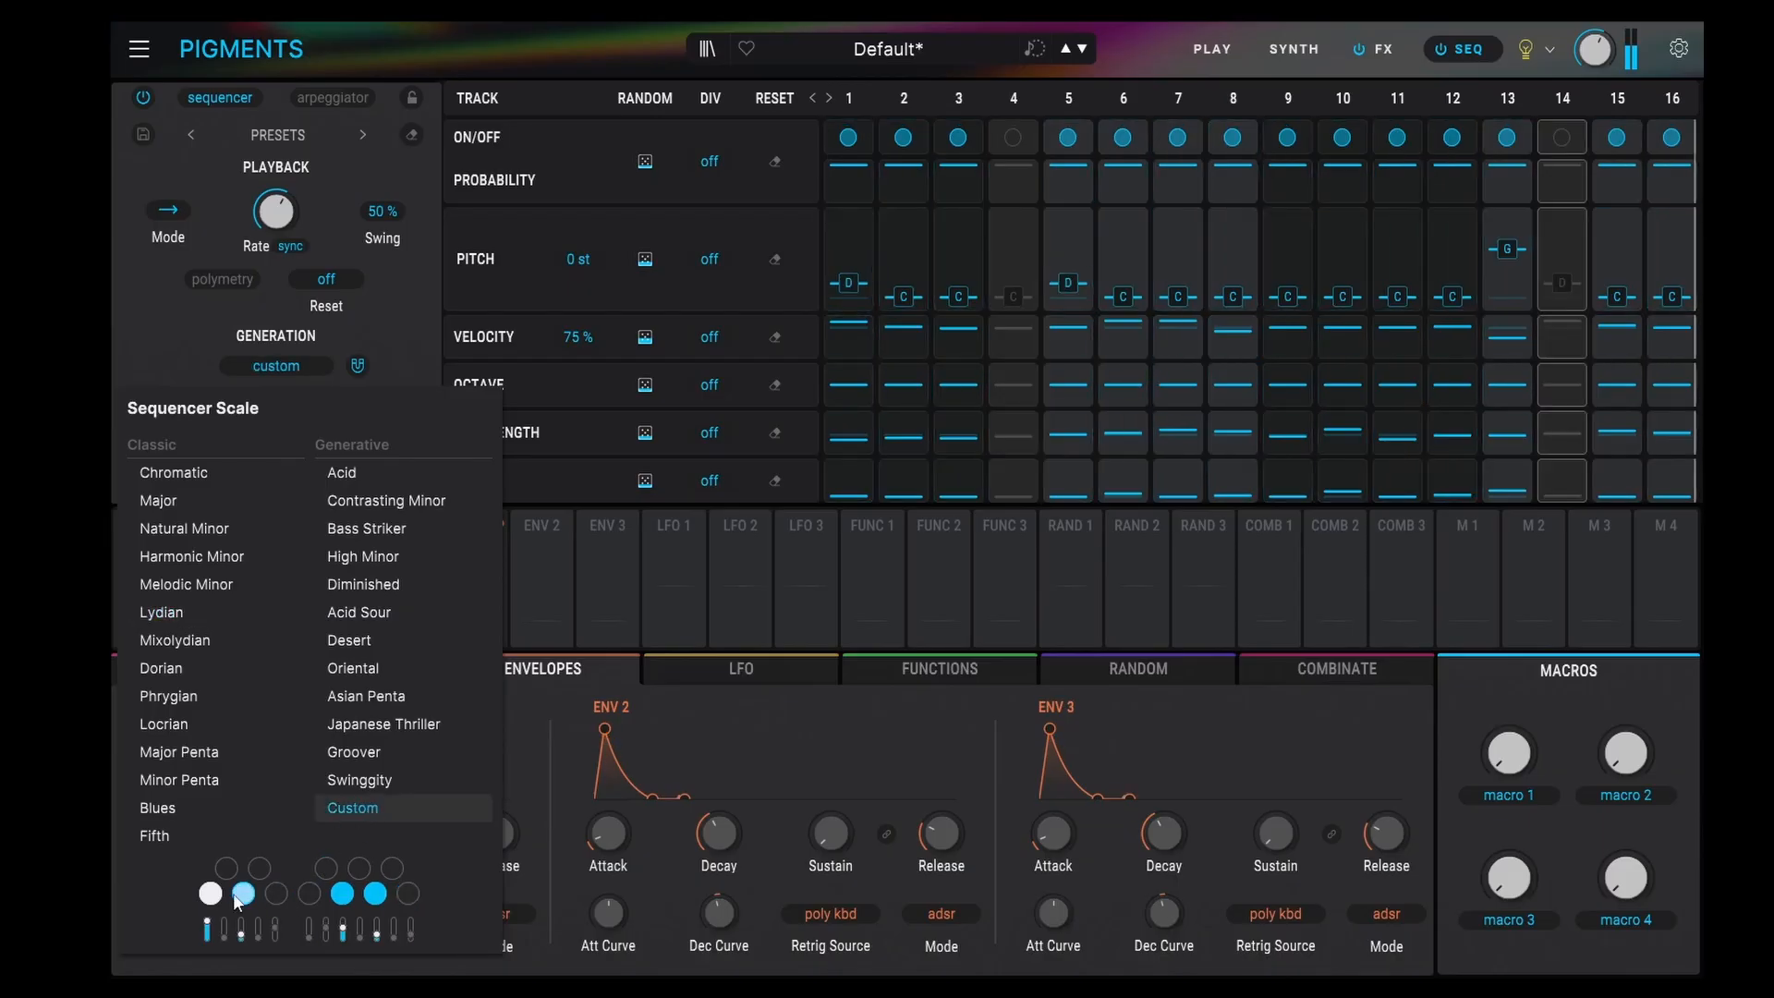
# - Reduce the custom scale to its root note C by removing the notes D, G and A
pyautogui.click(242, 893)
pyautogui.click(341, 893)
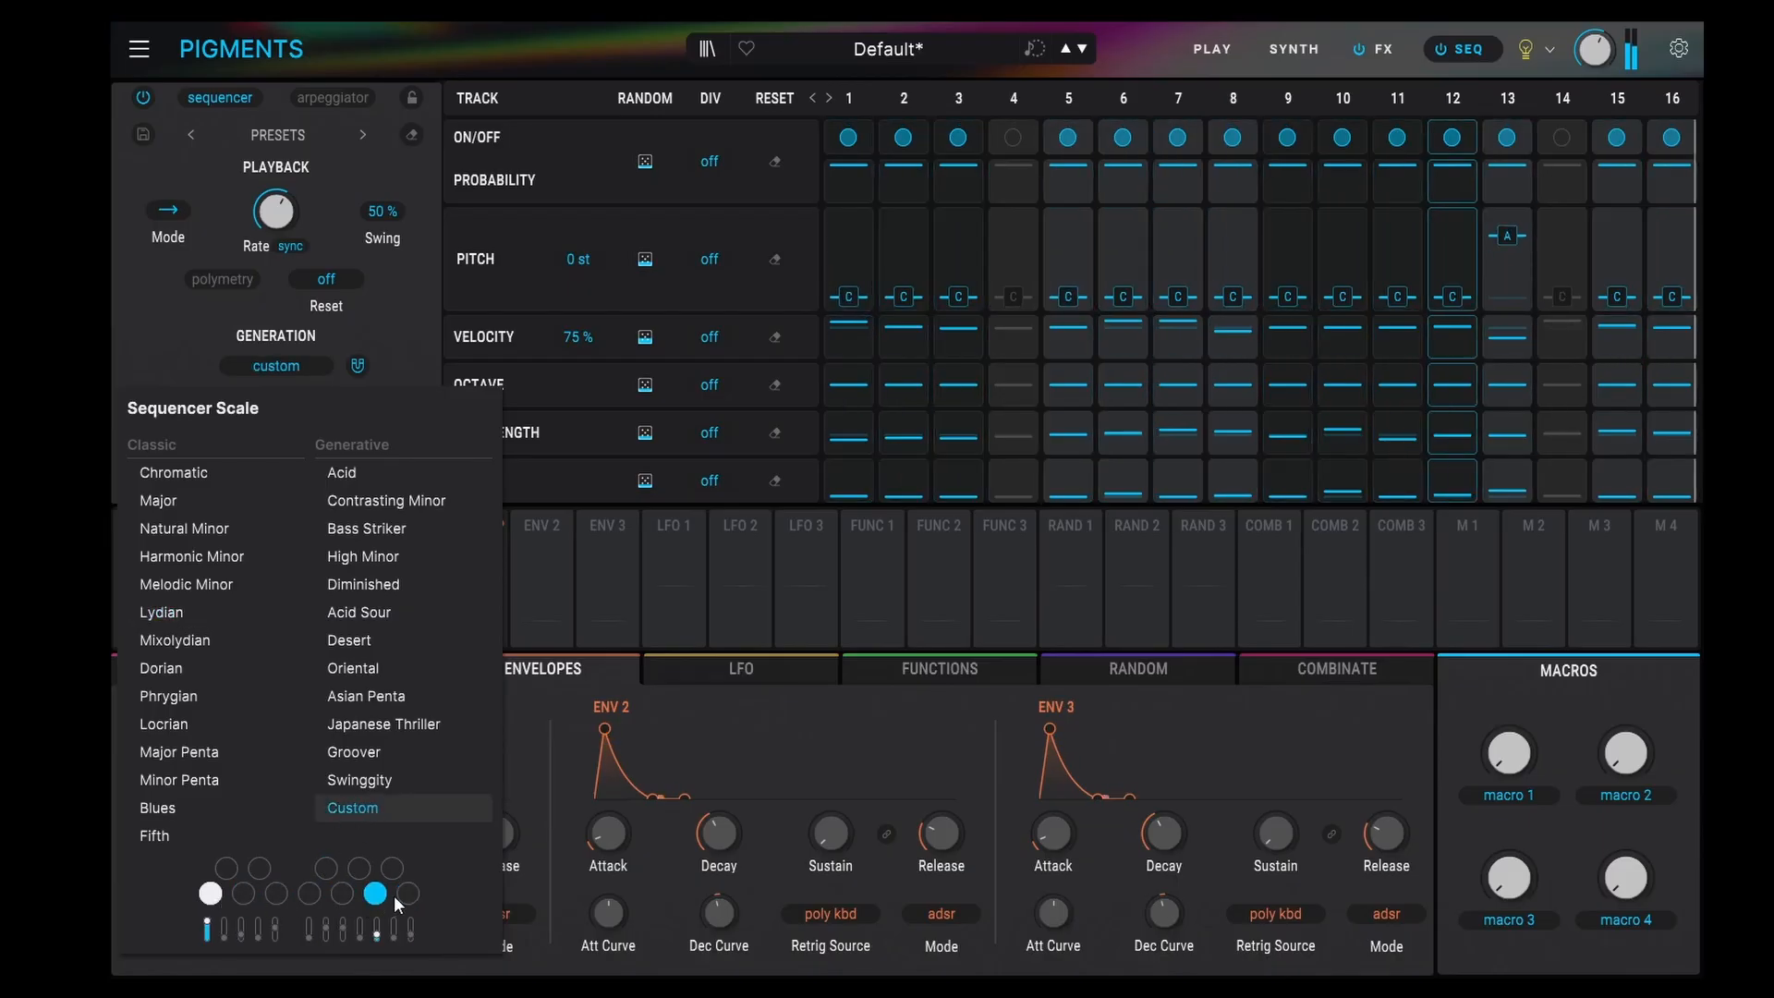
pyautogui.click(375, 893)
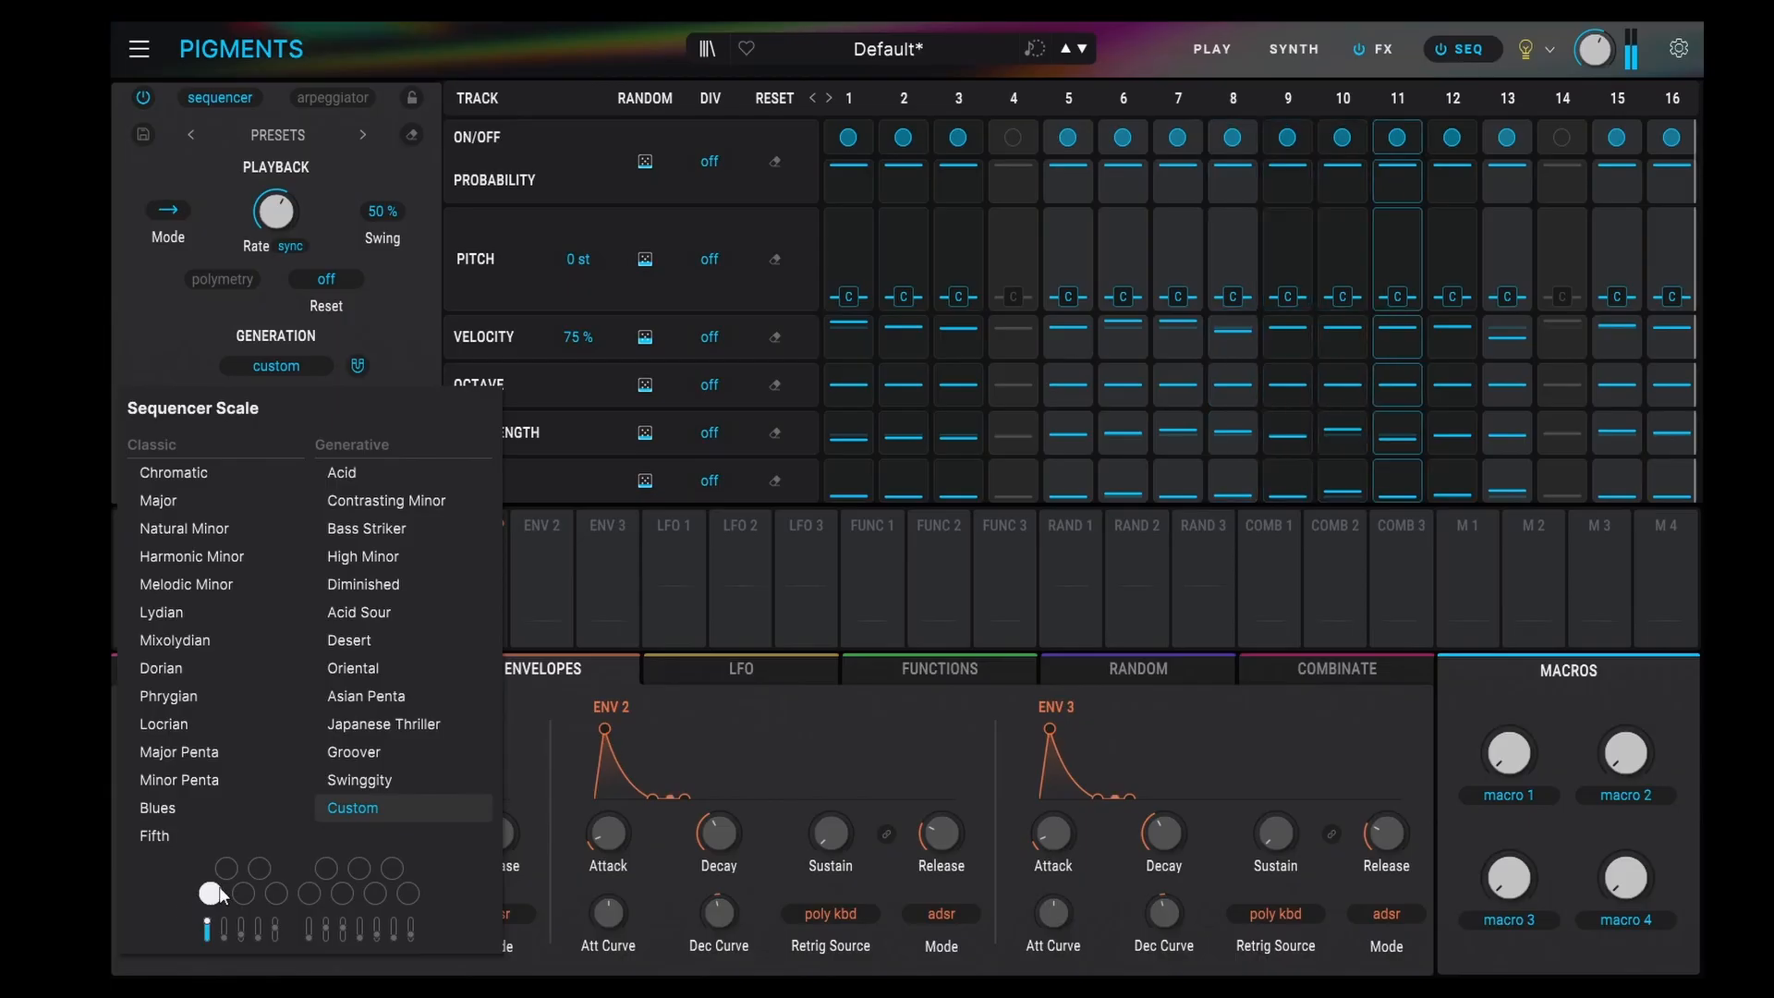
# - Add the notes D#, G and A# to the custom scale and close the scale settings
pyautogui.click(259, 867)
pyautogui.click(341, 893)
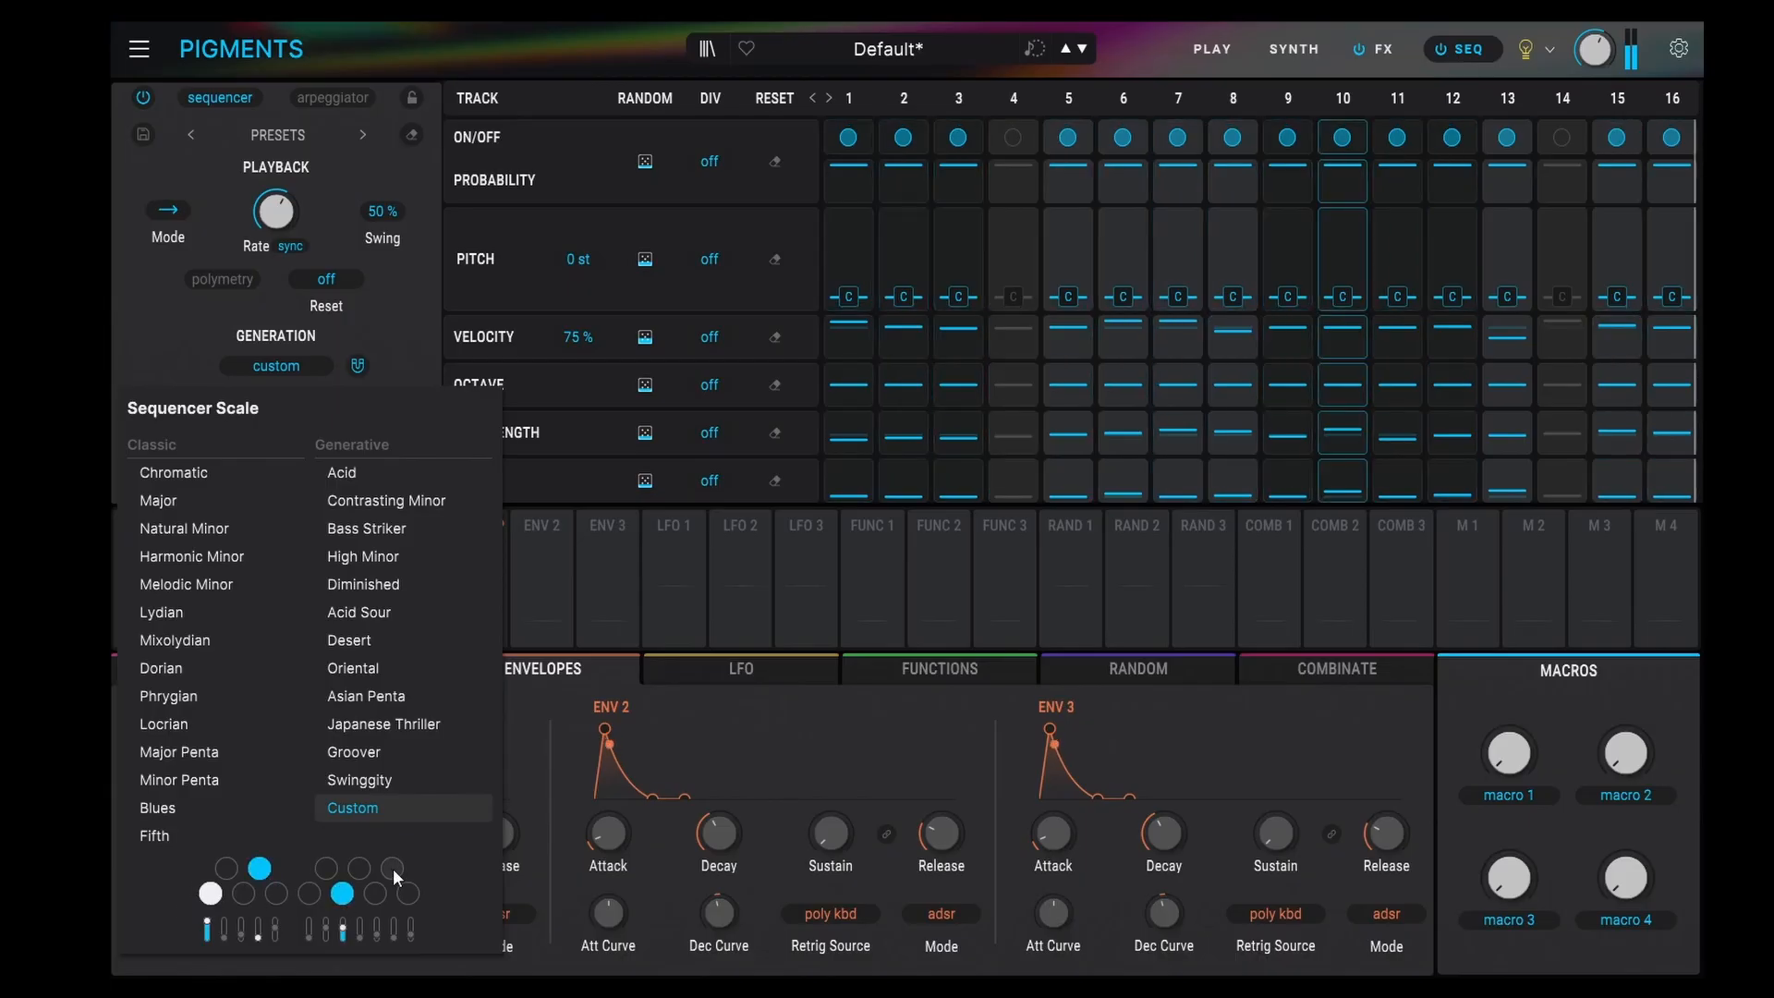
pyautogui.click(392, 868)
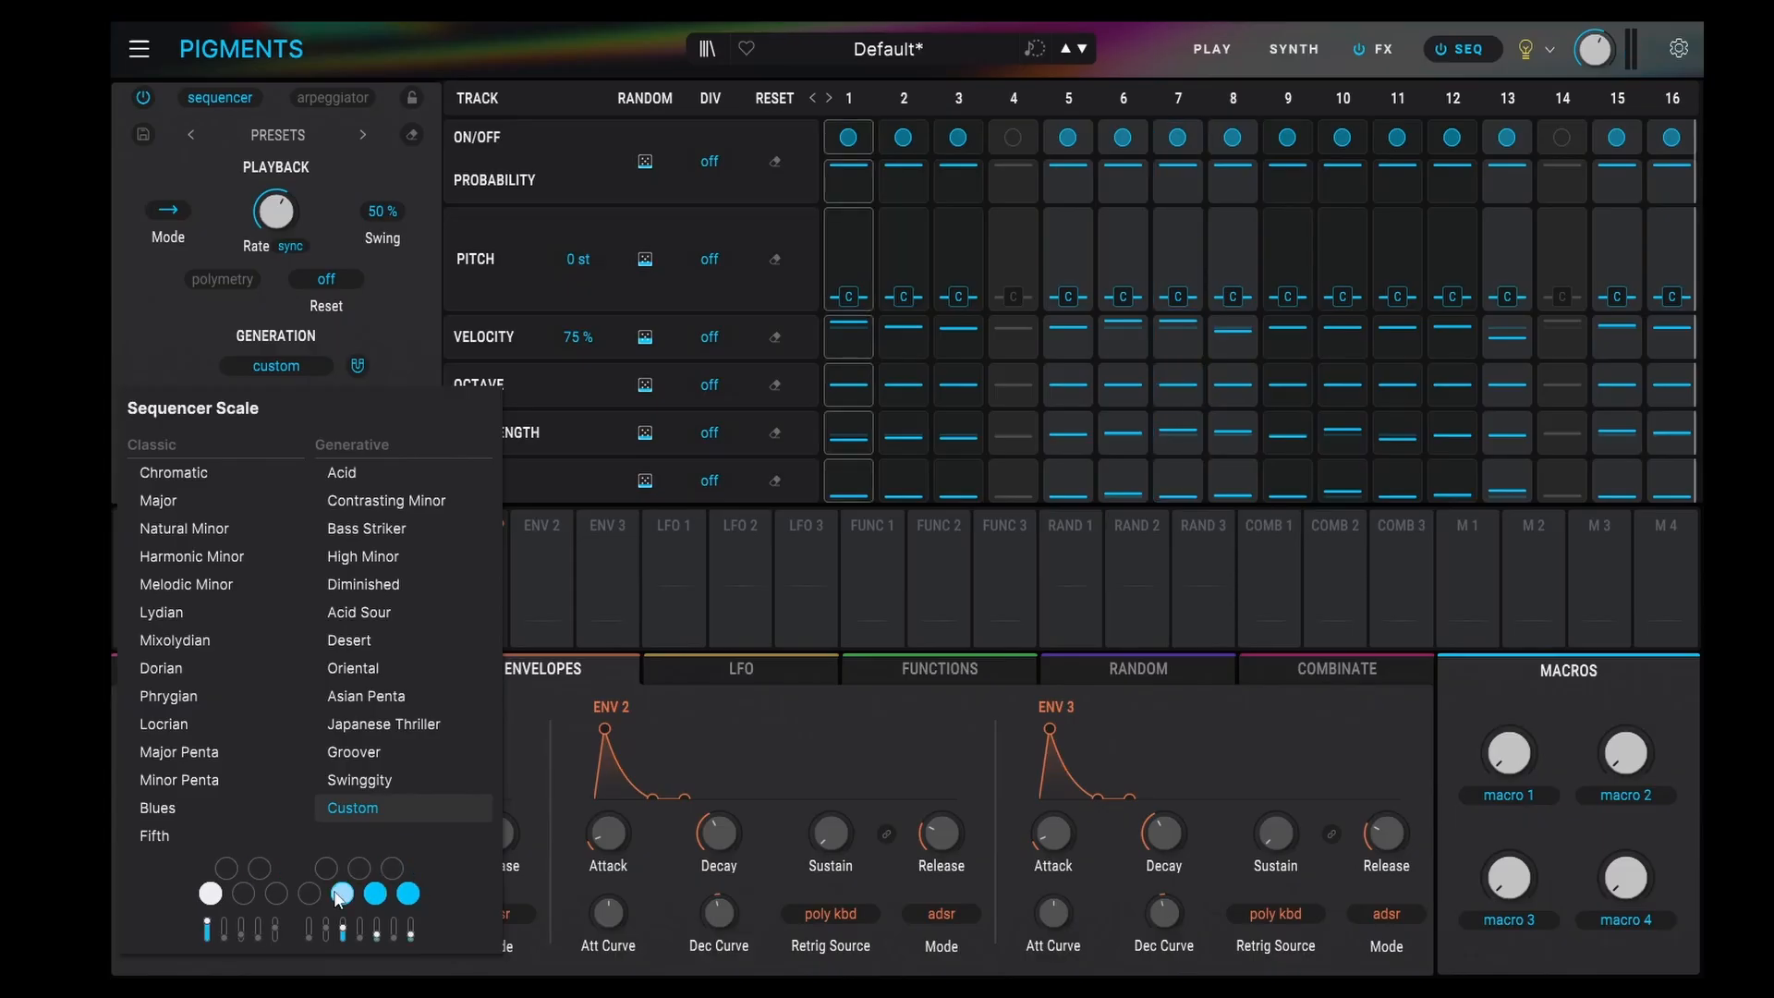
pyautogui.click(401, 336)
# - Generate several whole-sequence variations in the custom scale
pyautogui.click(279, 418)
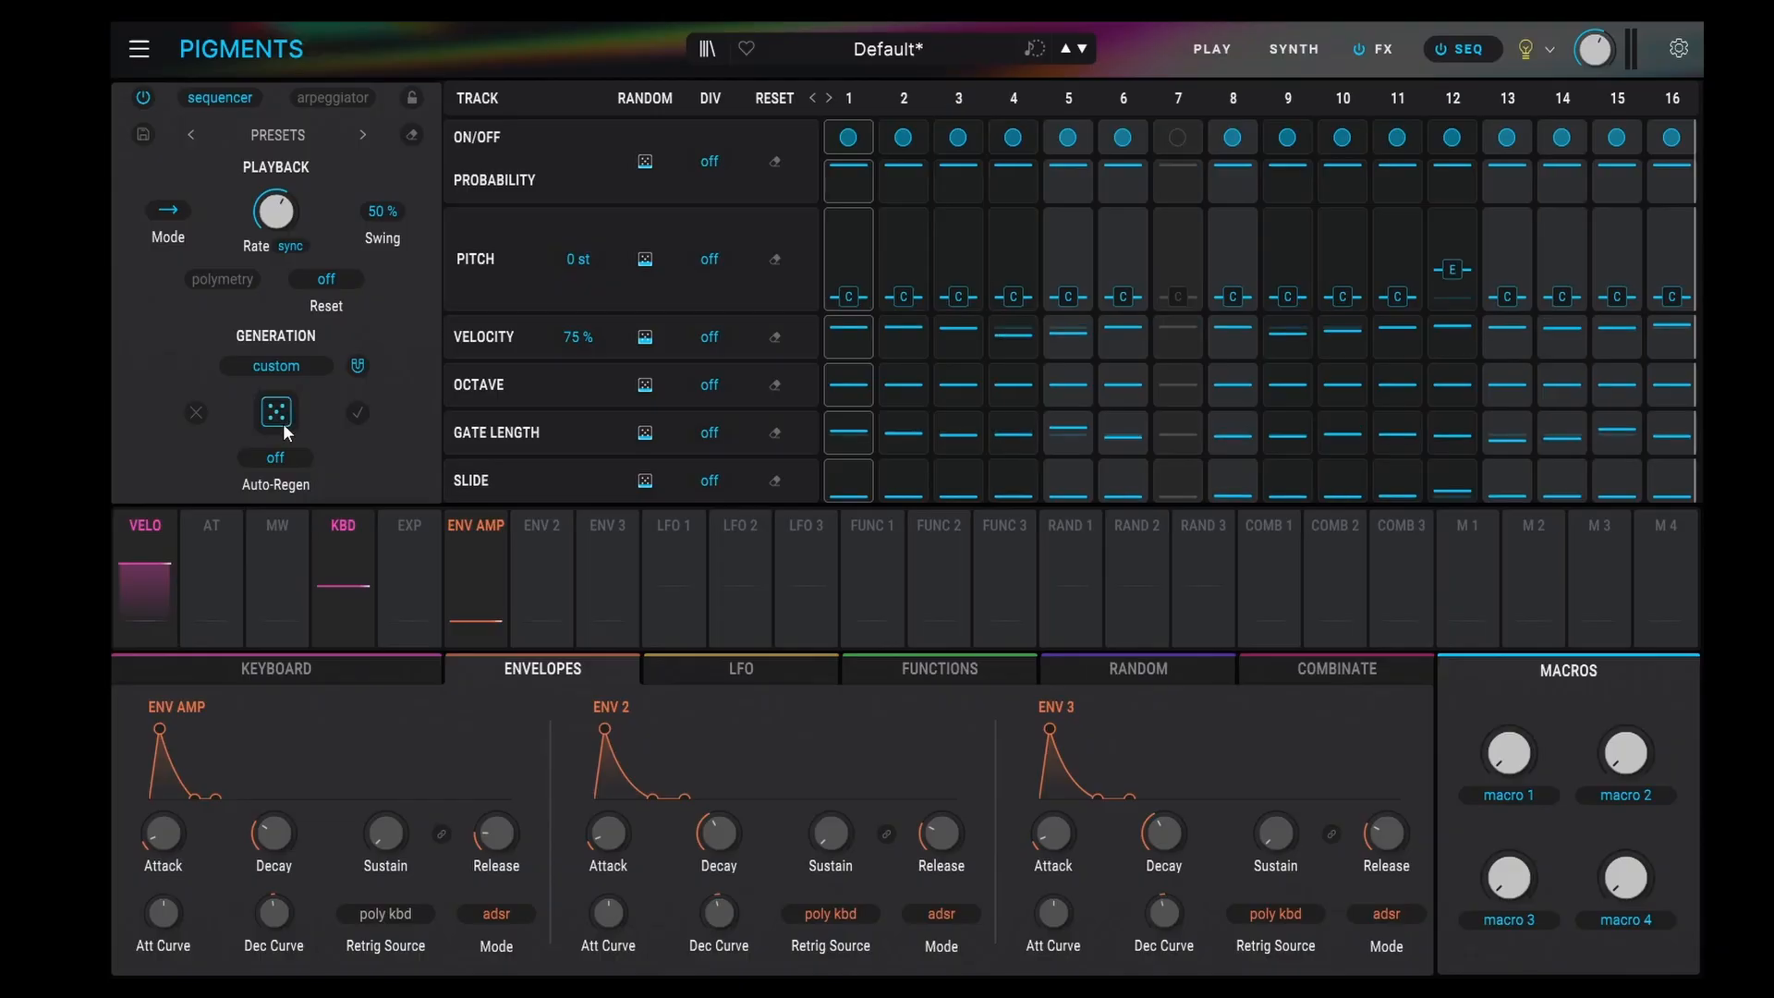
pyautogui.click(279, 417)
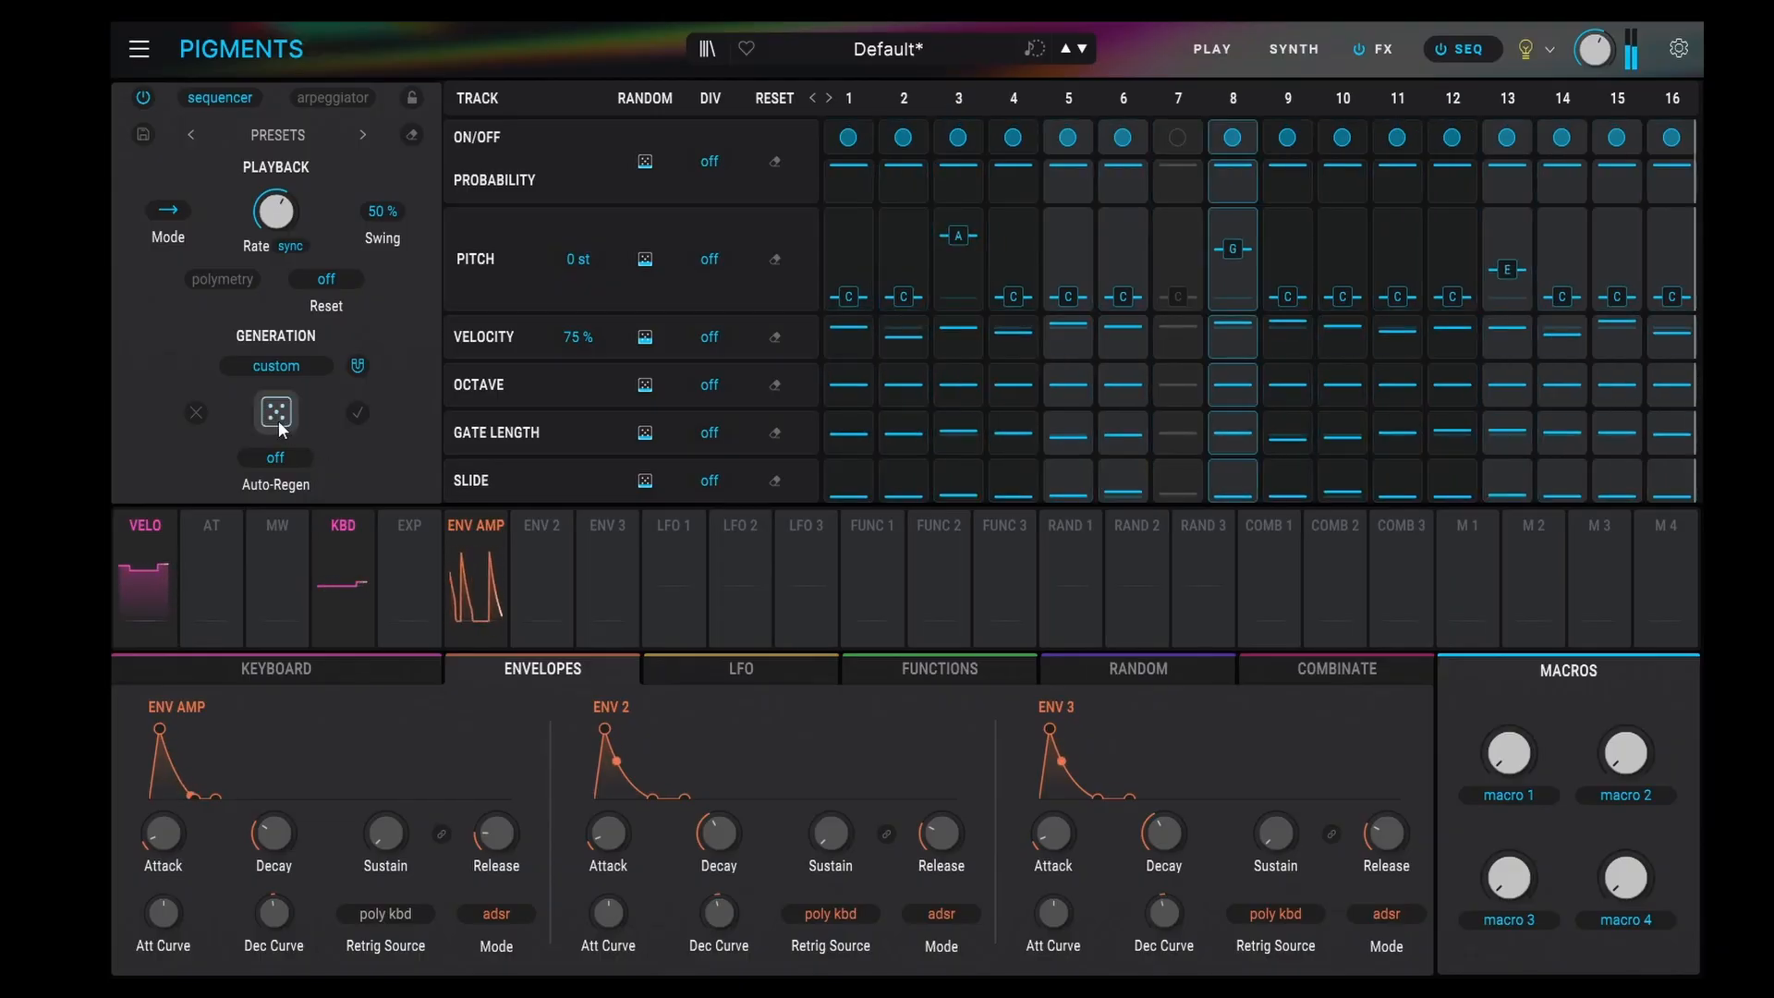
pyautogui.click(283, 414)
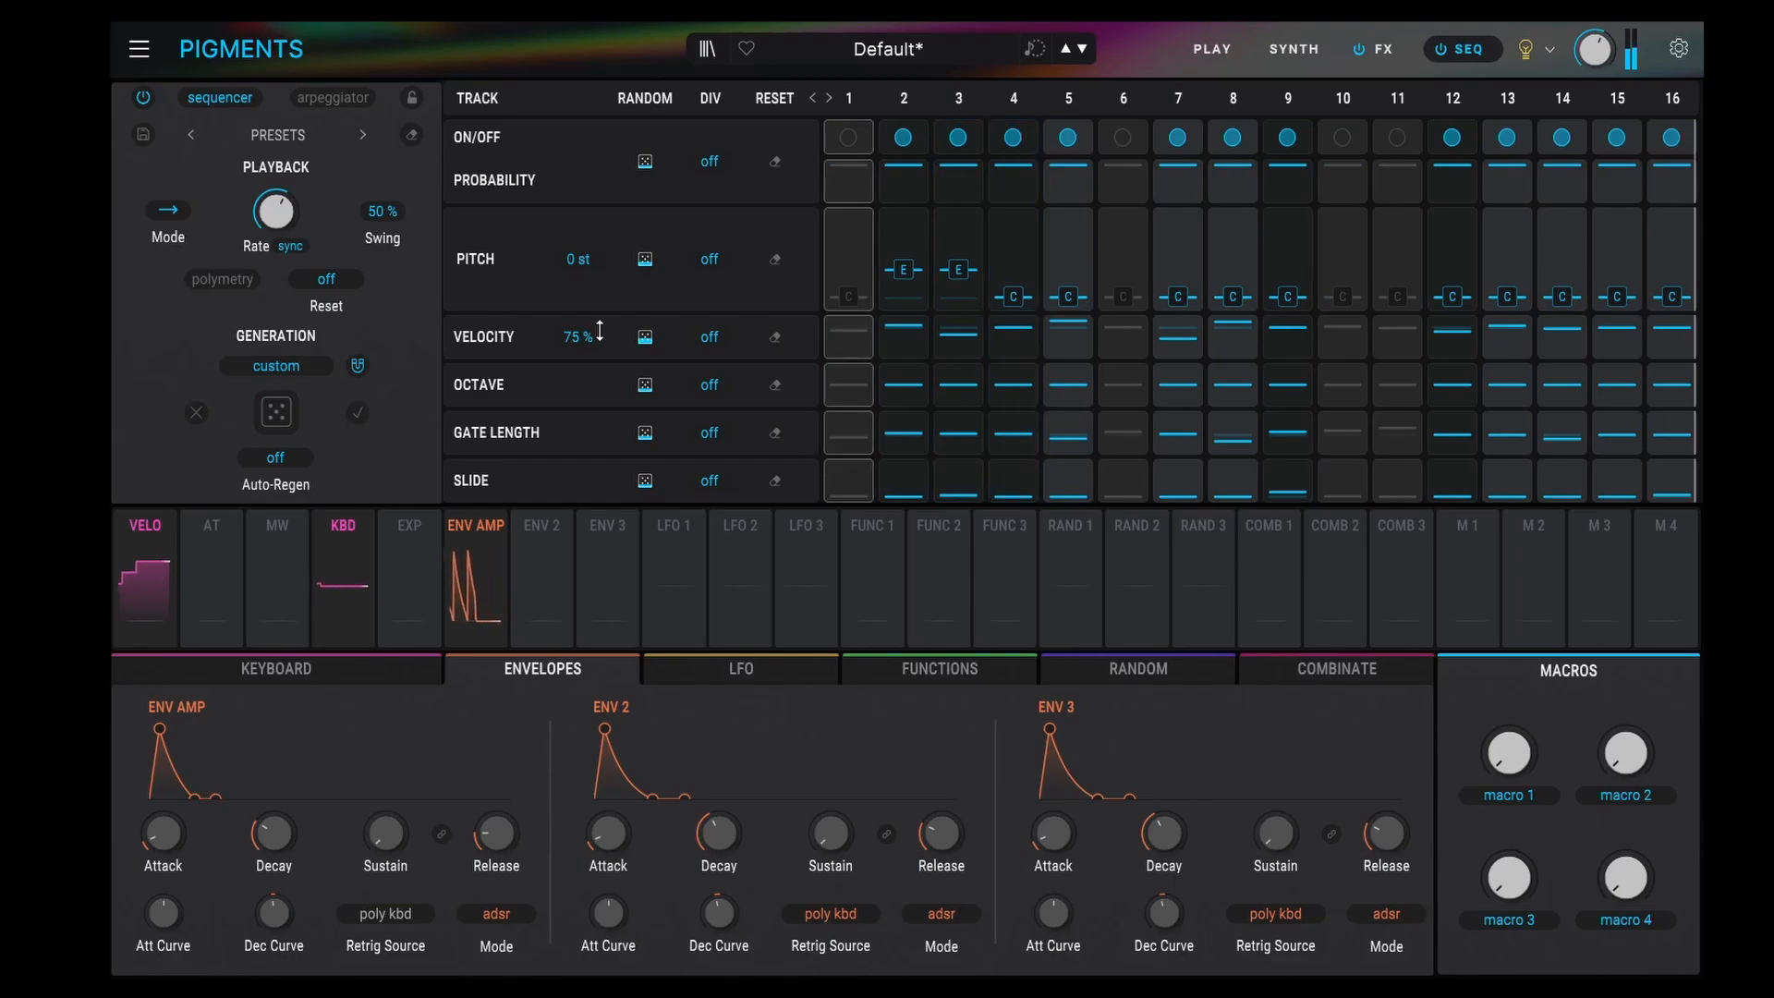
# - Raise the Pitch track's randomization amount and generate two more variations, checking the custom scale's notes
pyautogui.click(645, 262)
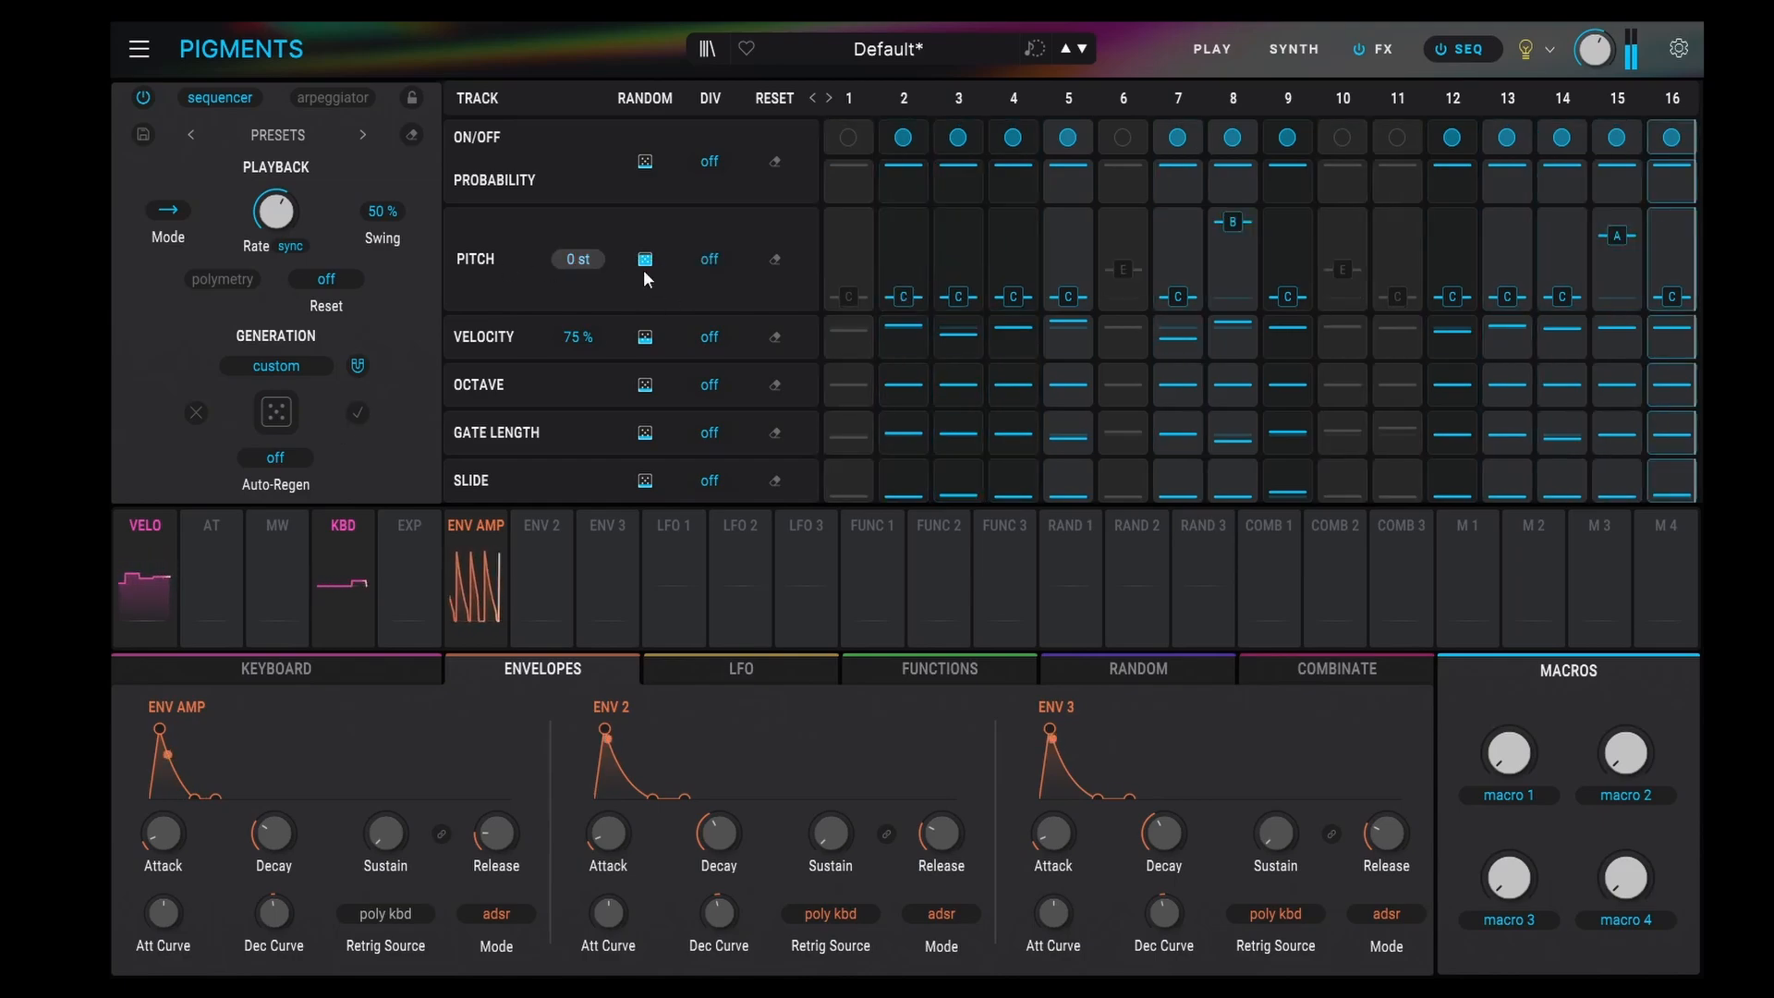
pyautogui.click(283, 414)
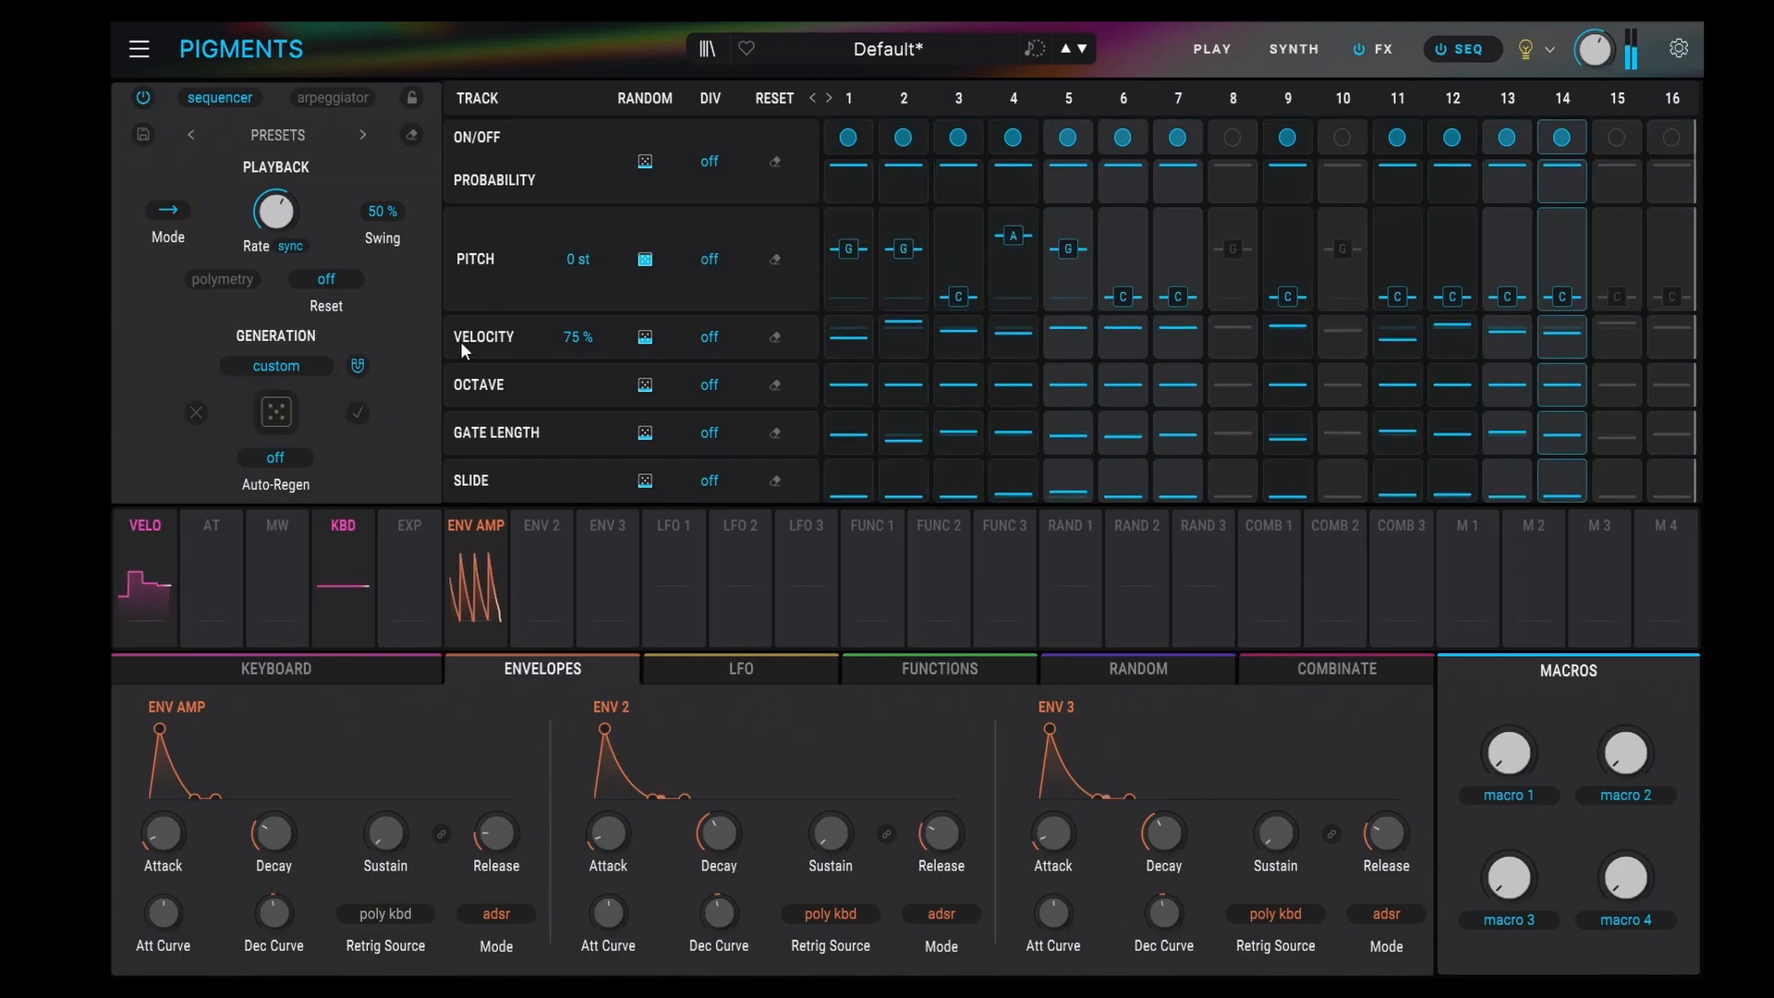
pyautogui.click(283, 415)
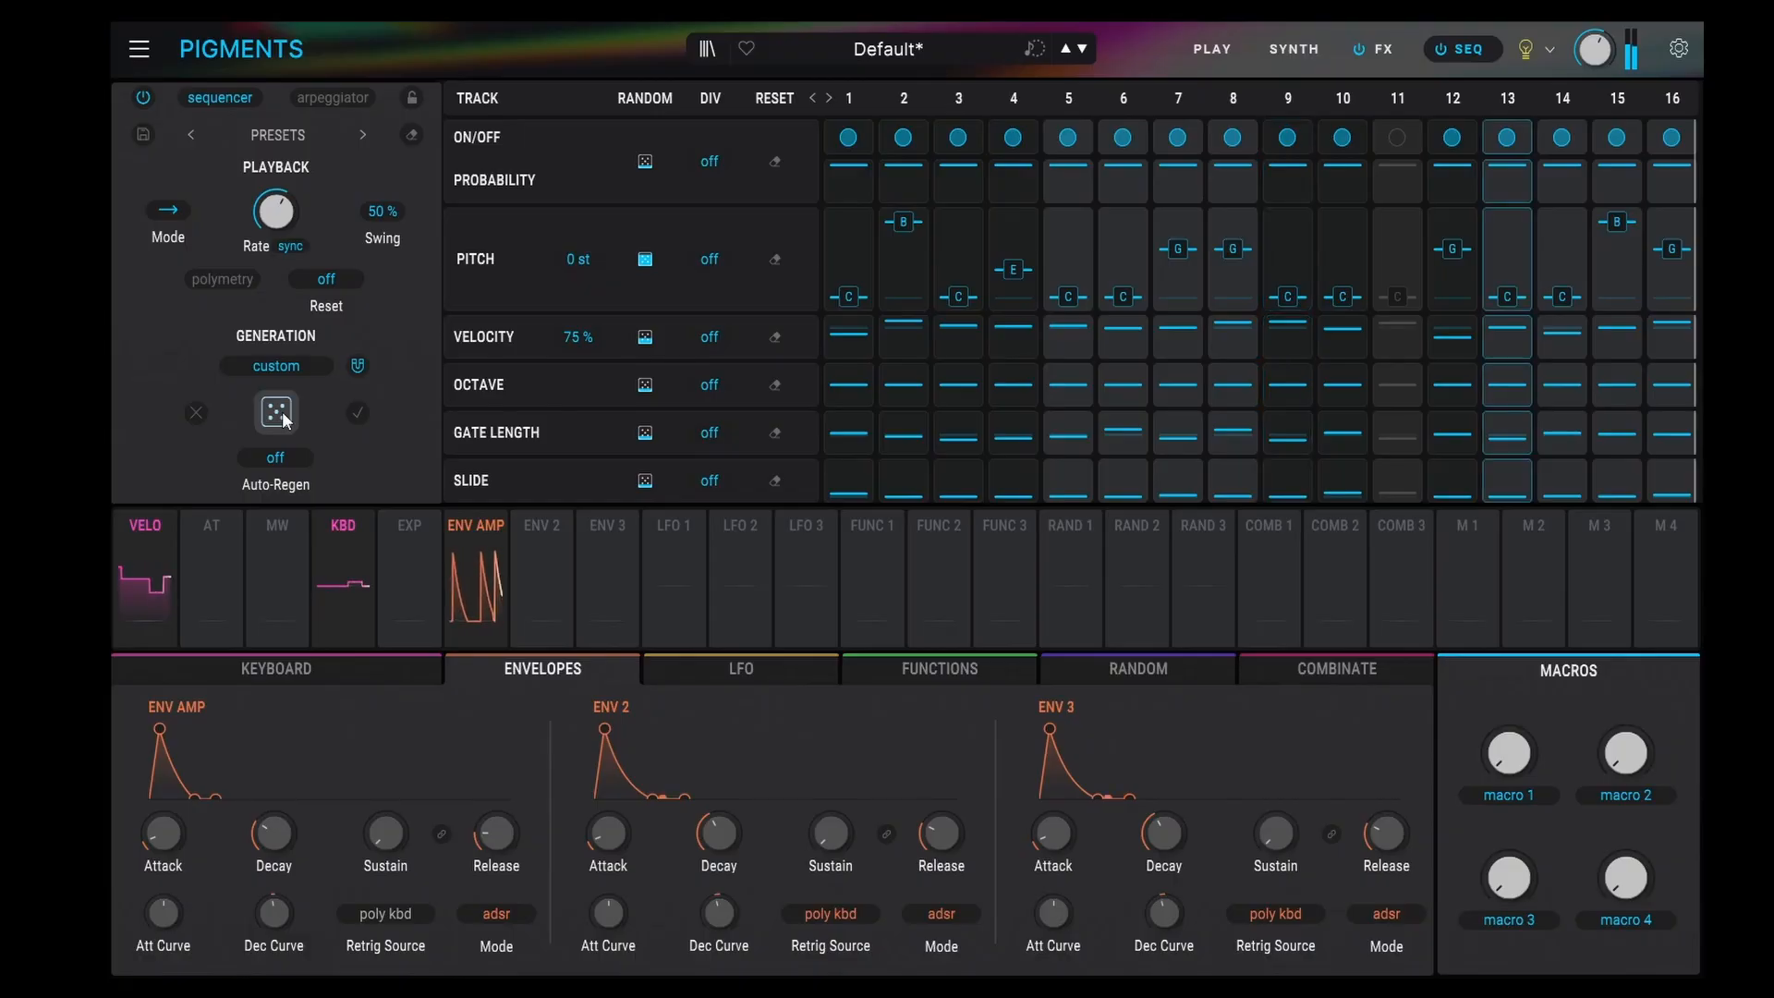
pyautogui.click(296, 368)
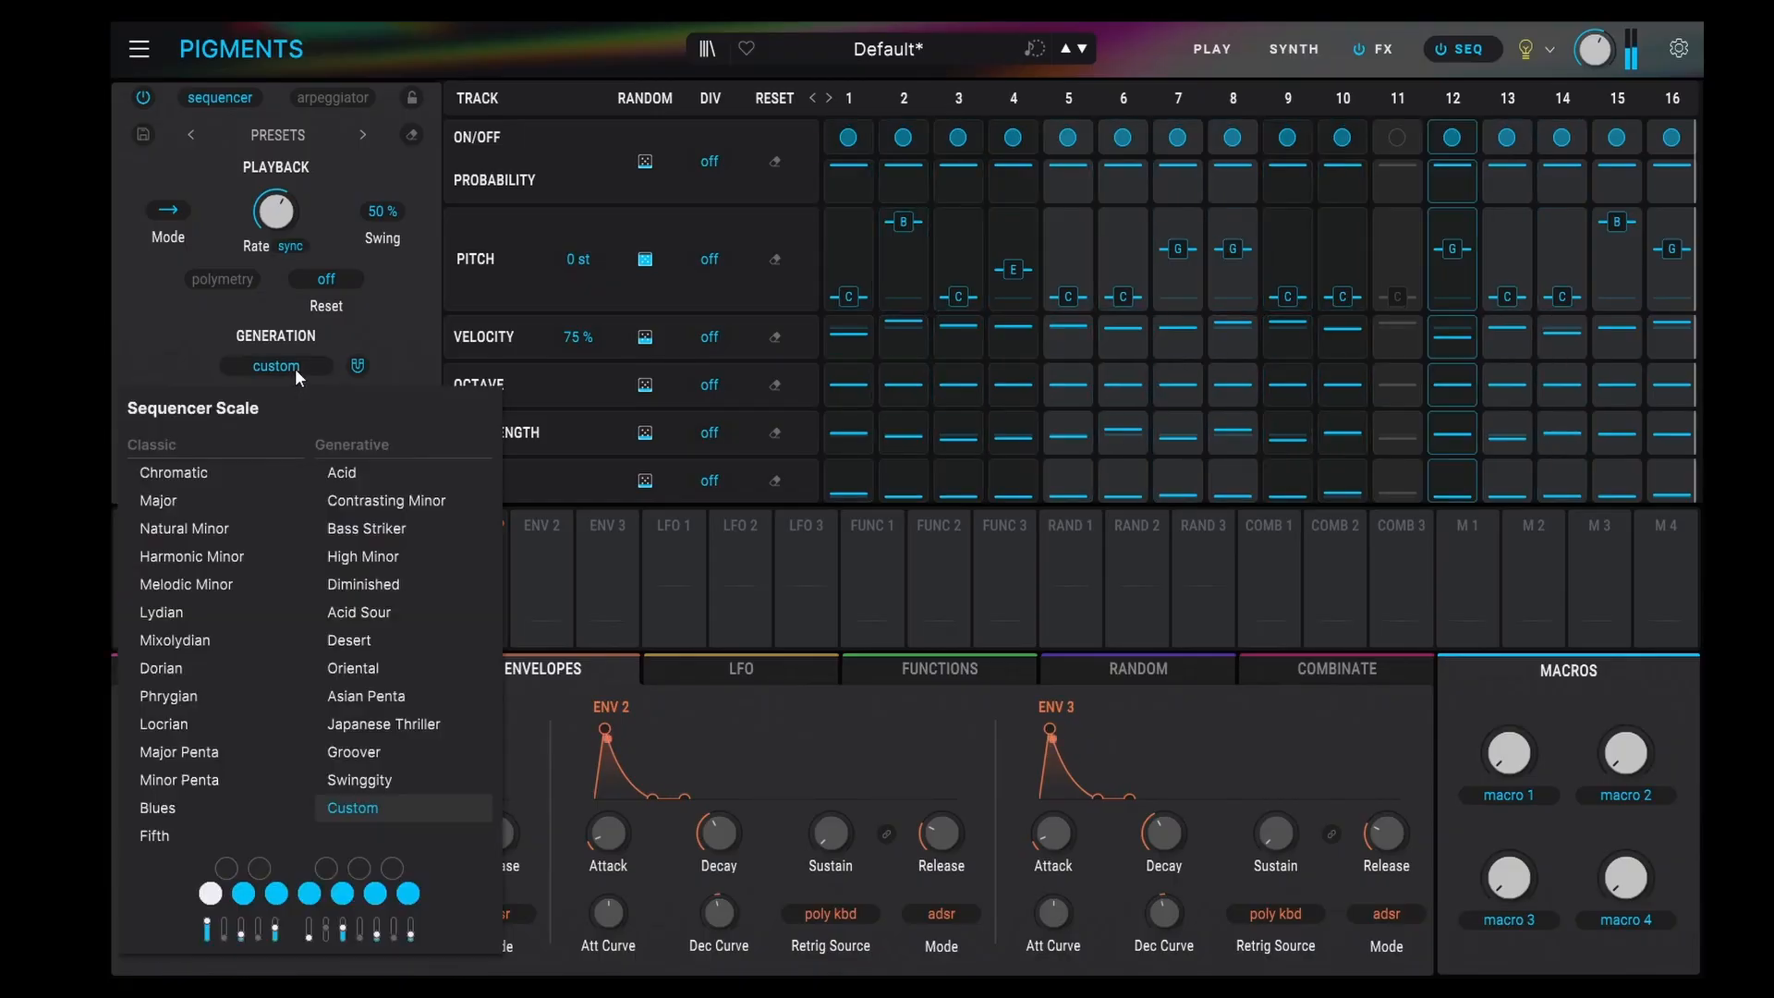
pyautogui.click(296, 368)
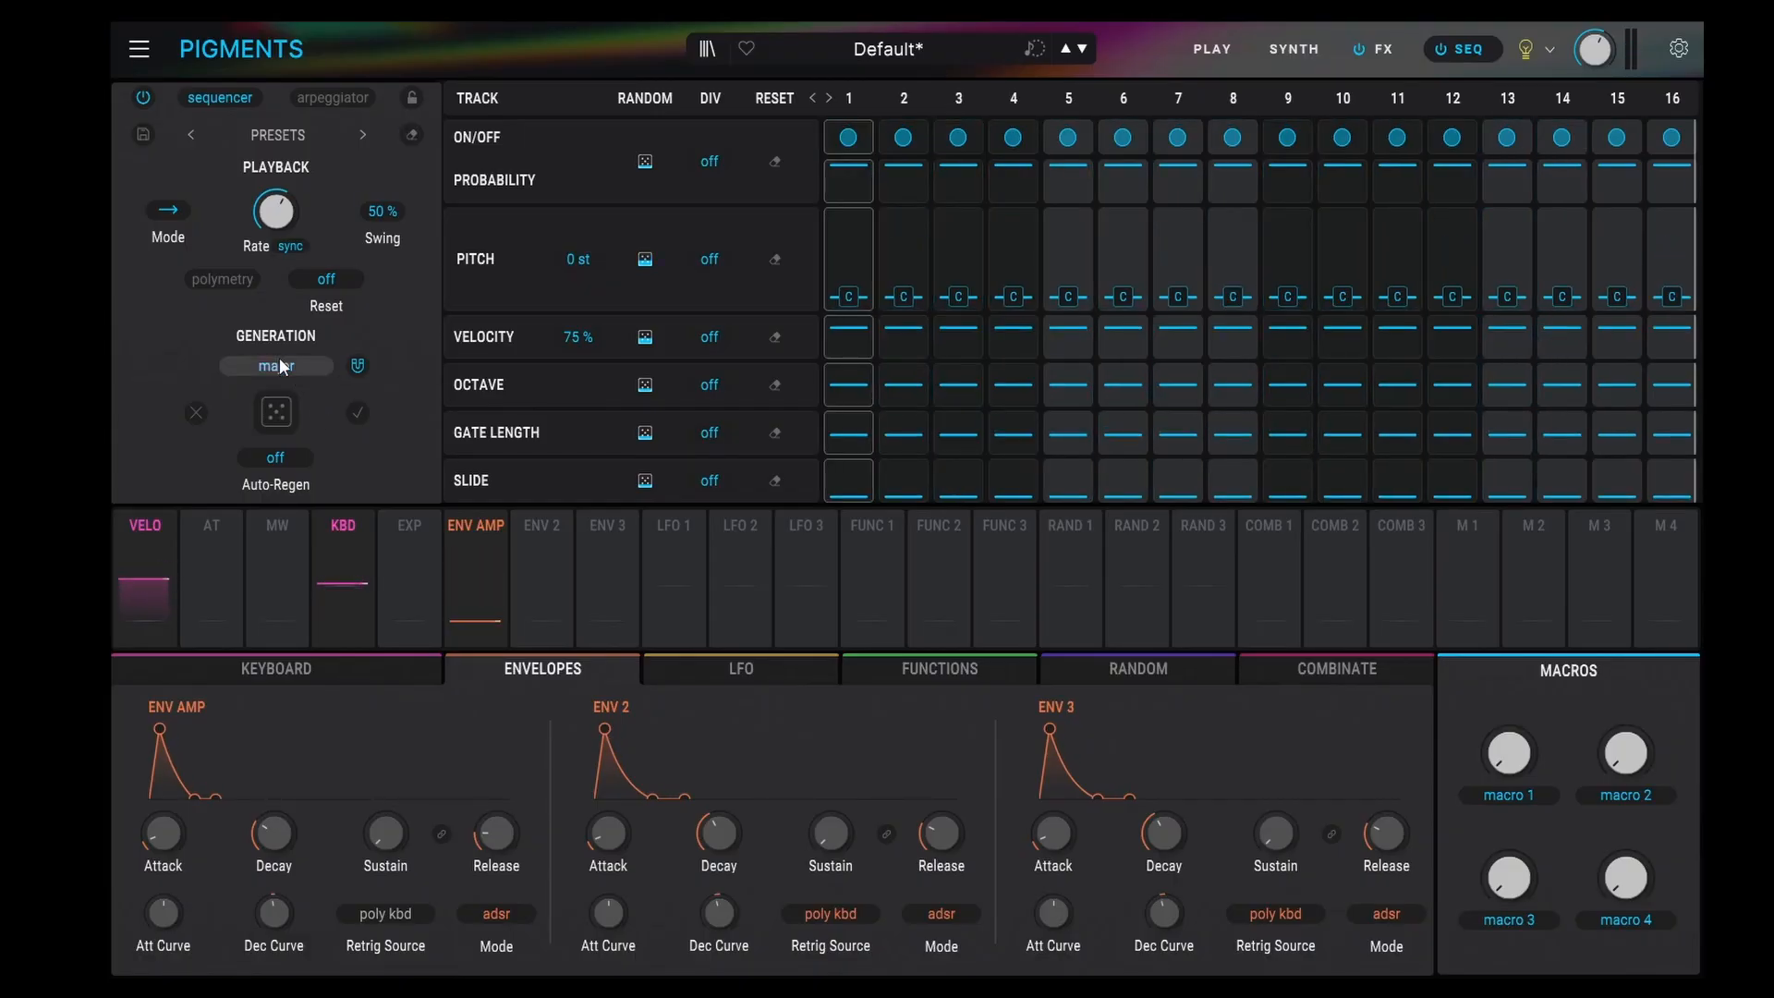
# - Set the sequencer scale to Mixolydian and generate a sequence from the default pattern
pyautogui.click(281, 368)
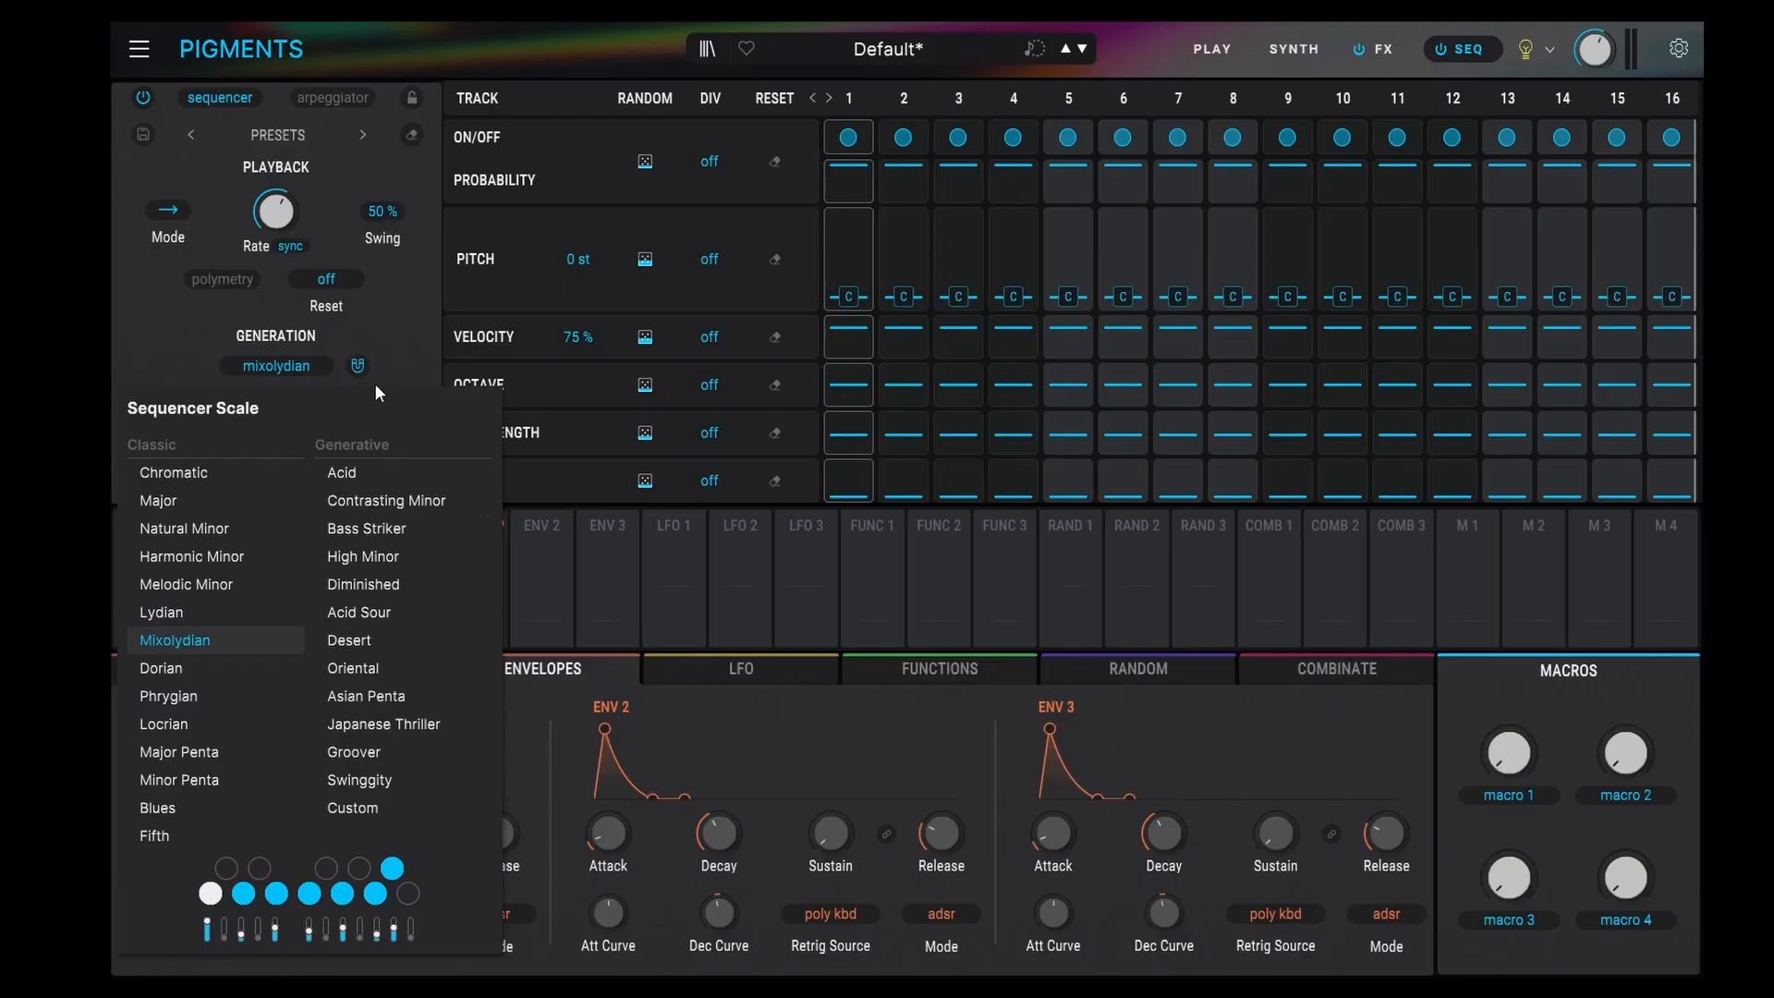
pyautogui.click(277, 412)
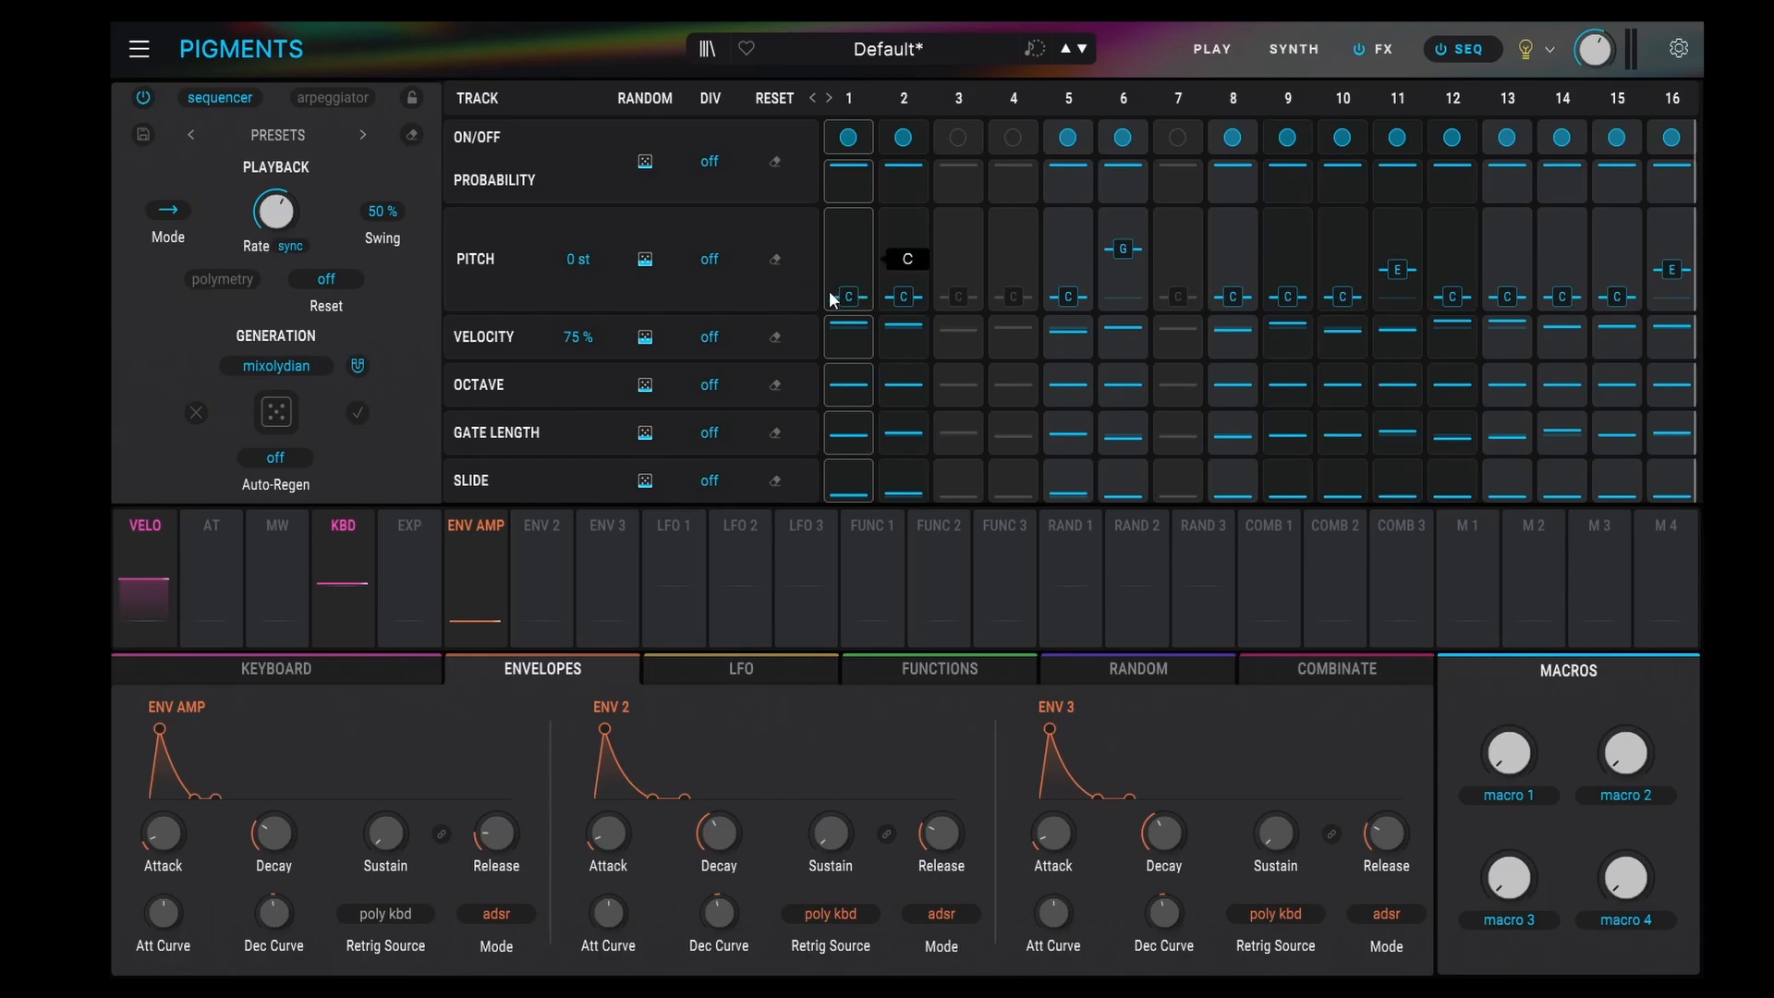
# - Switch the sequencer to a custom scale made of the notes C, D, E and F
pyautogui.click(296, 367)
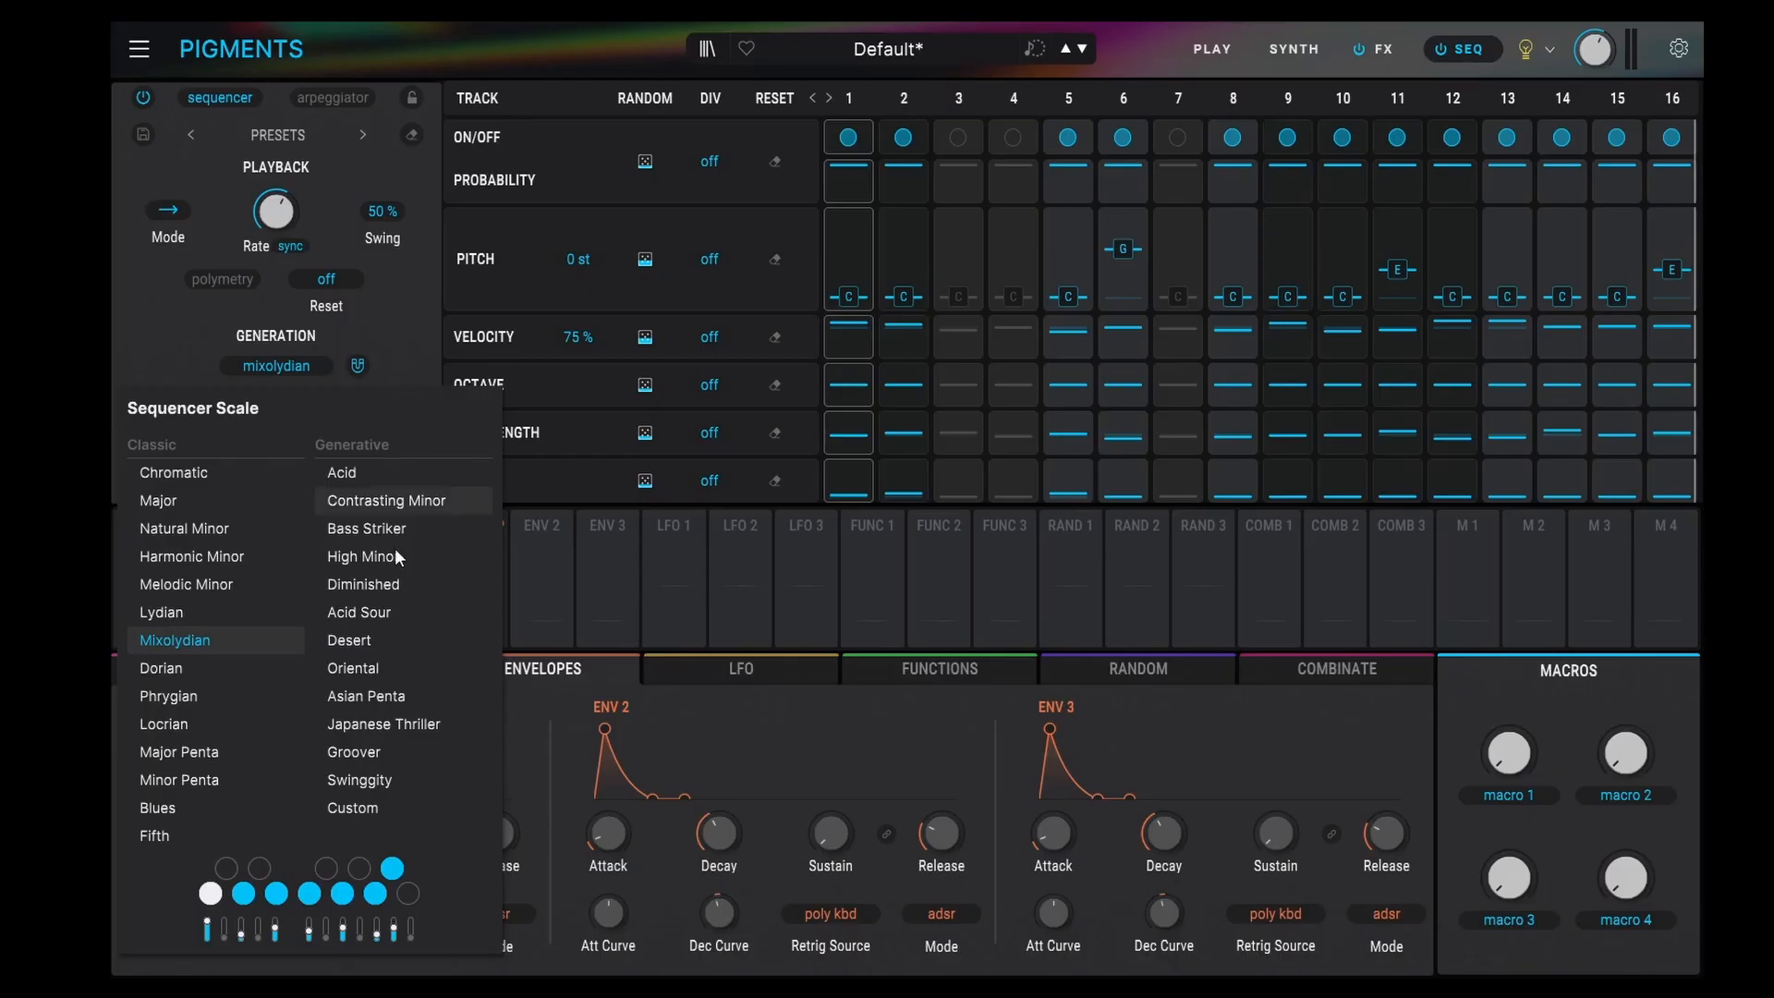
pyautogui.click(369, 809)
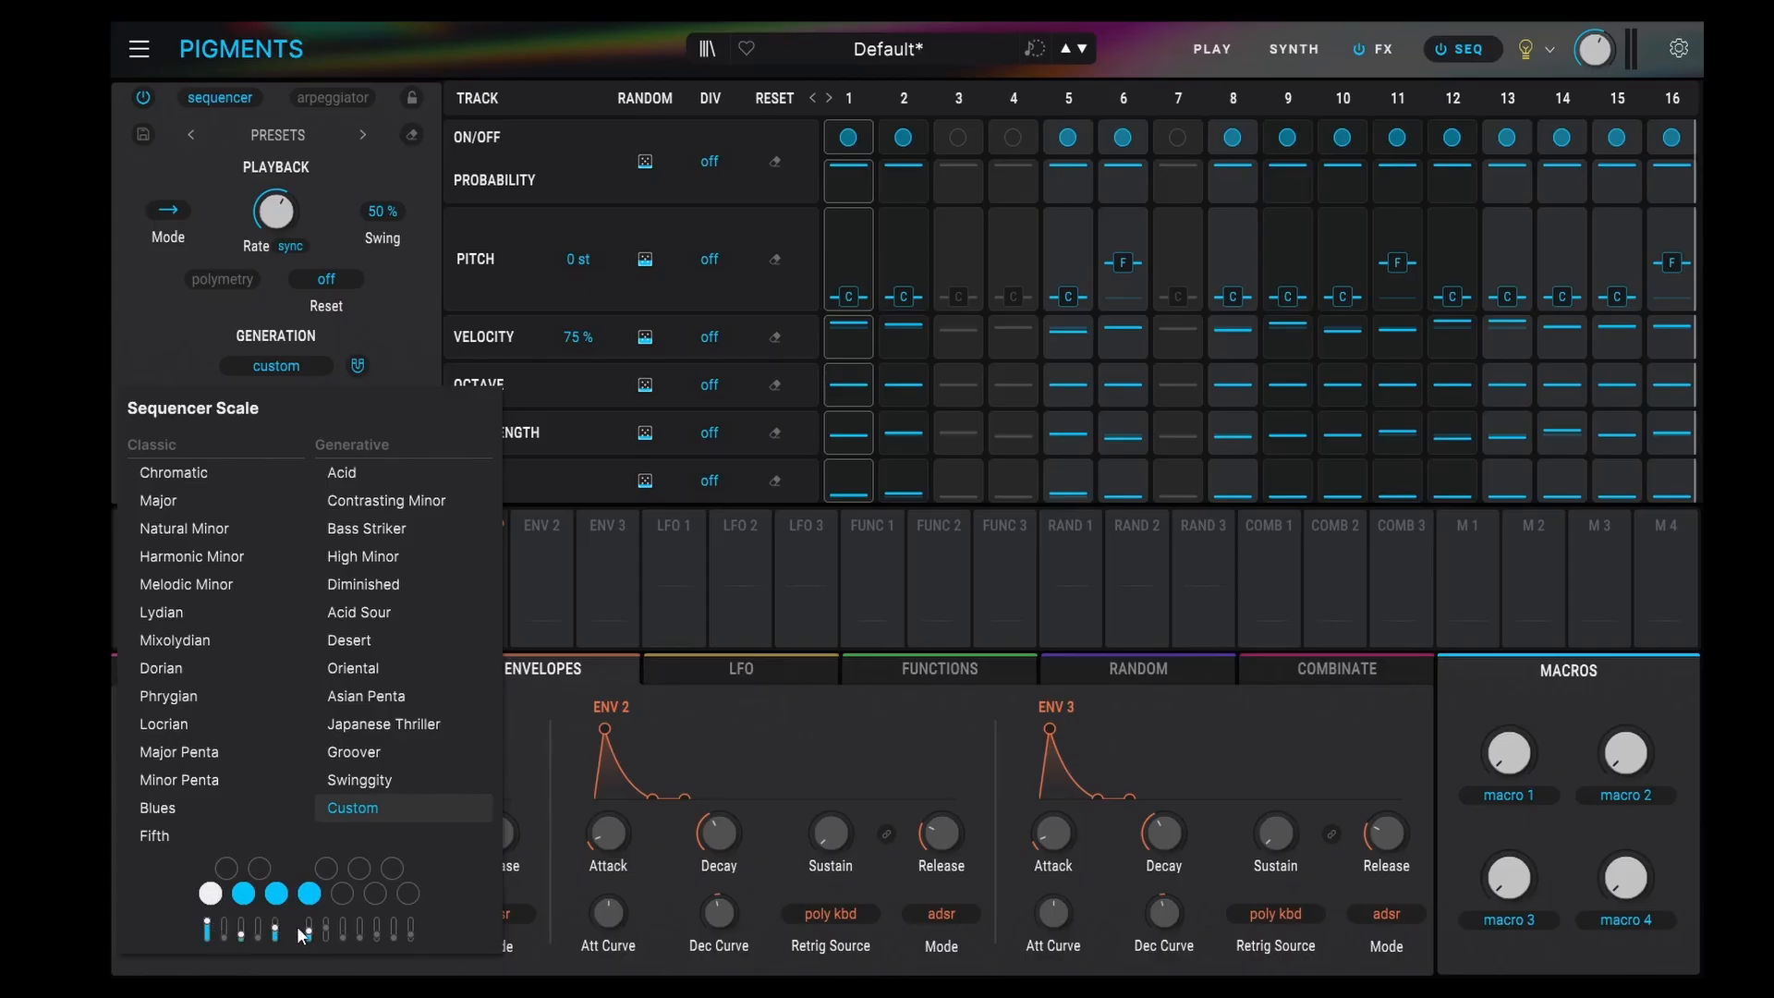
pyautogui.moveTo(277, 929)
pyautogui.click(405, 365)
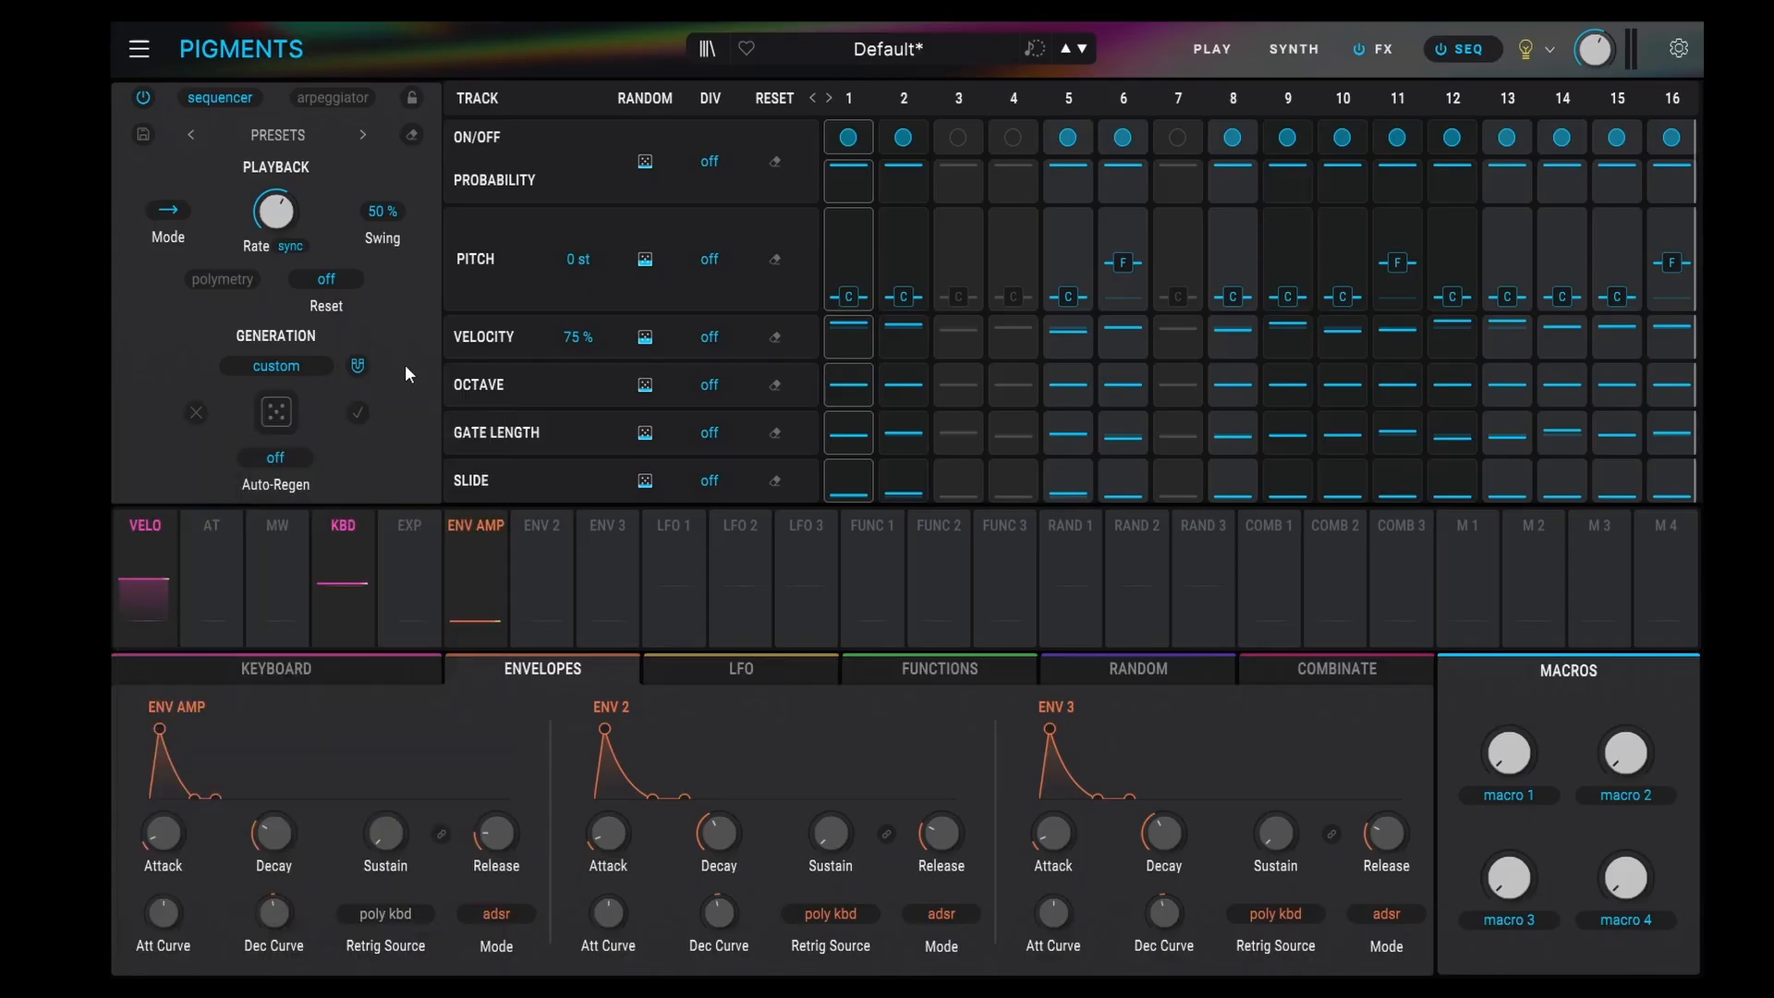
# - Generate new sequence variations in the custom C, D, E and F scale
pyautogui.click(284, 412)
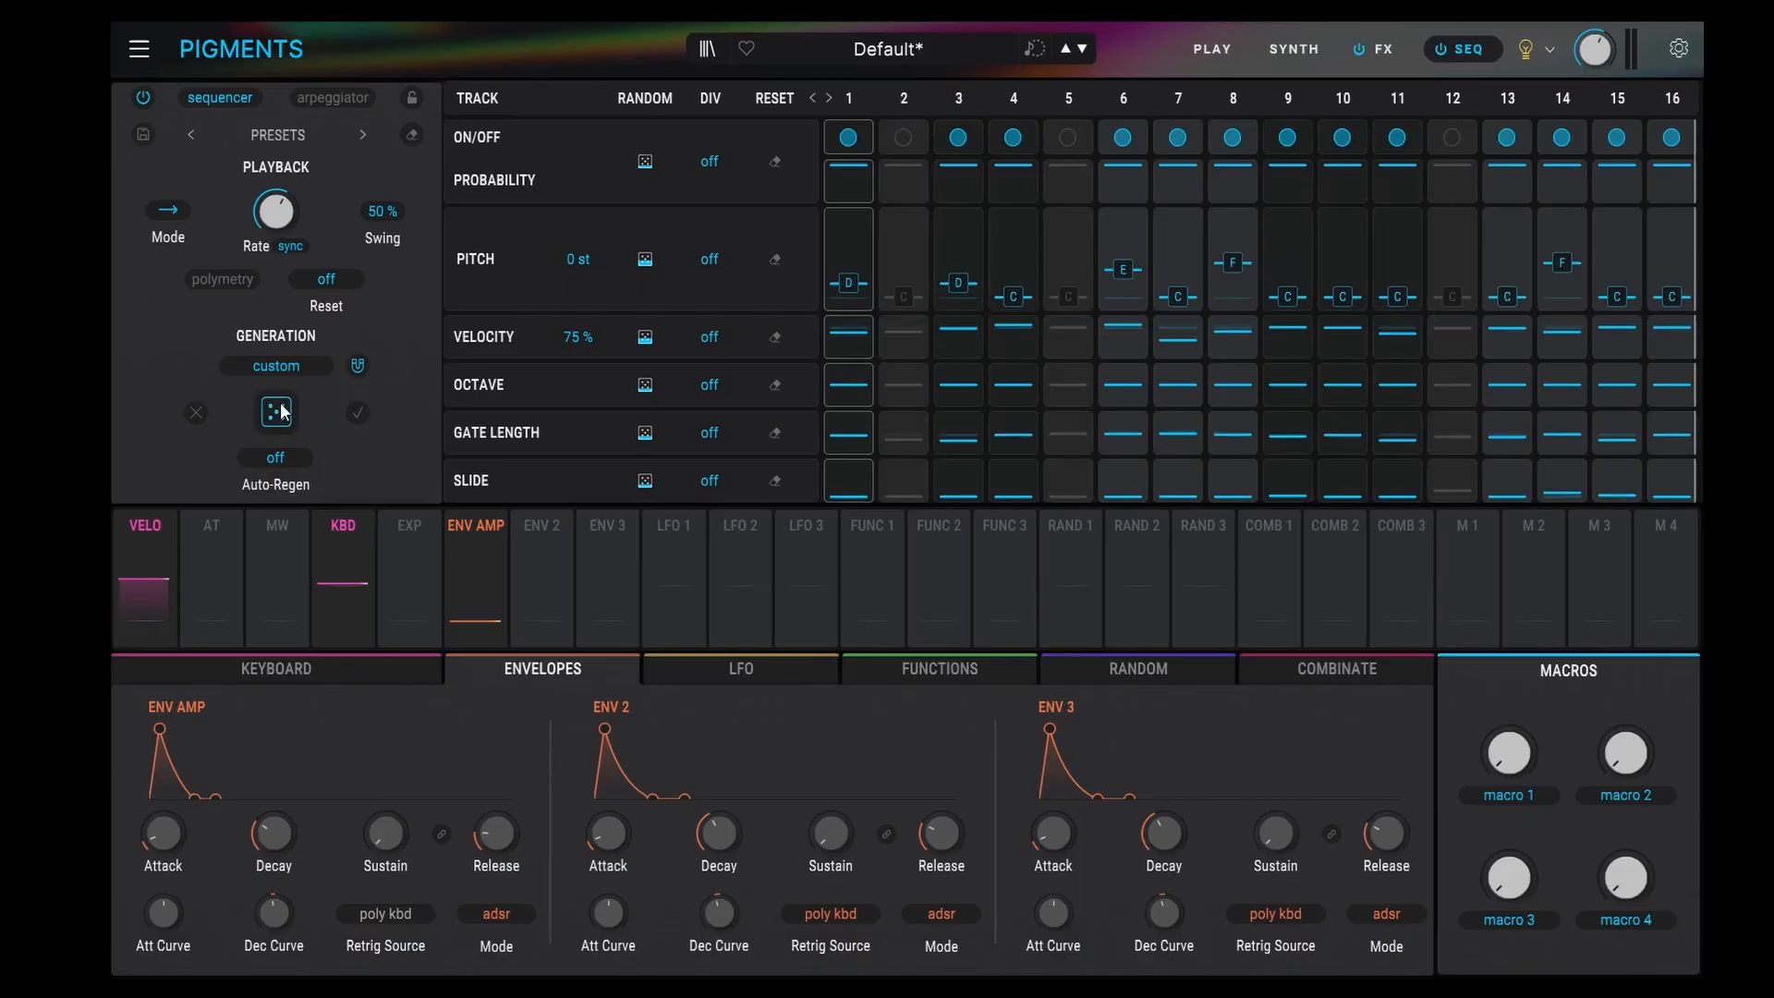
pyautogui.click(284, 412)
pyautogui.click(283, 412)
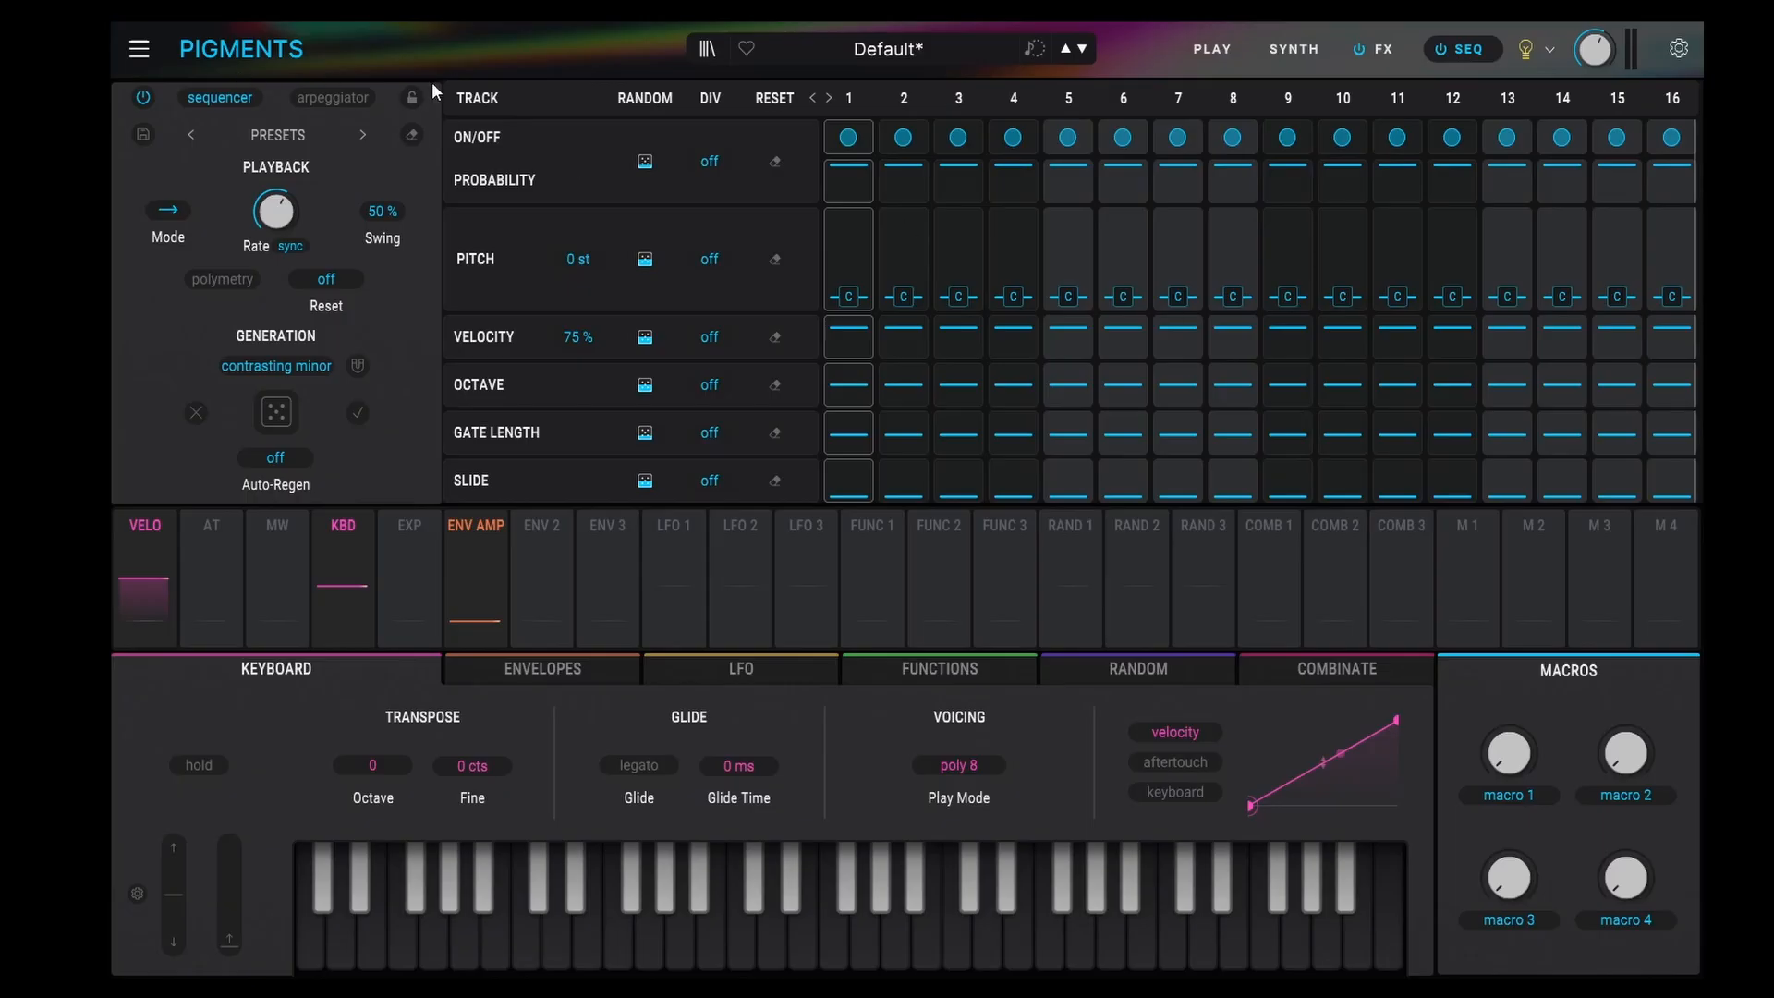
# - Switch from the sequencer to the arpeggiator and set the arp mode to As Played
pyautogui.click(333, 98)
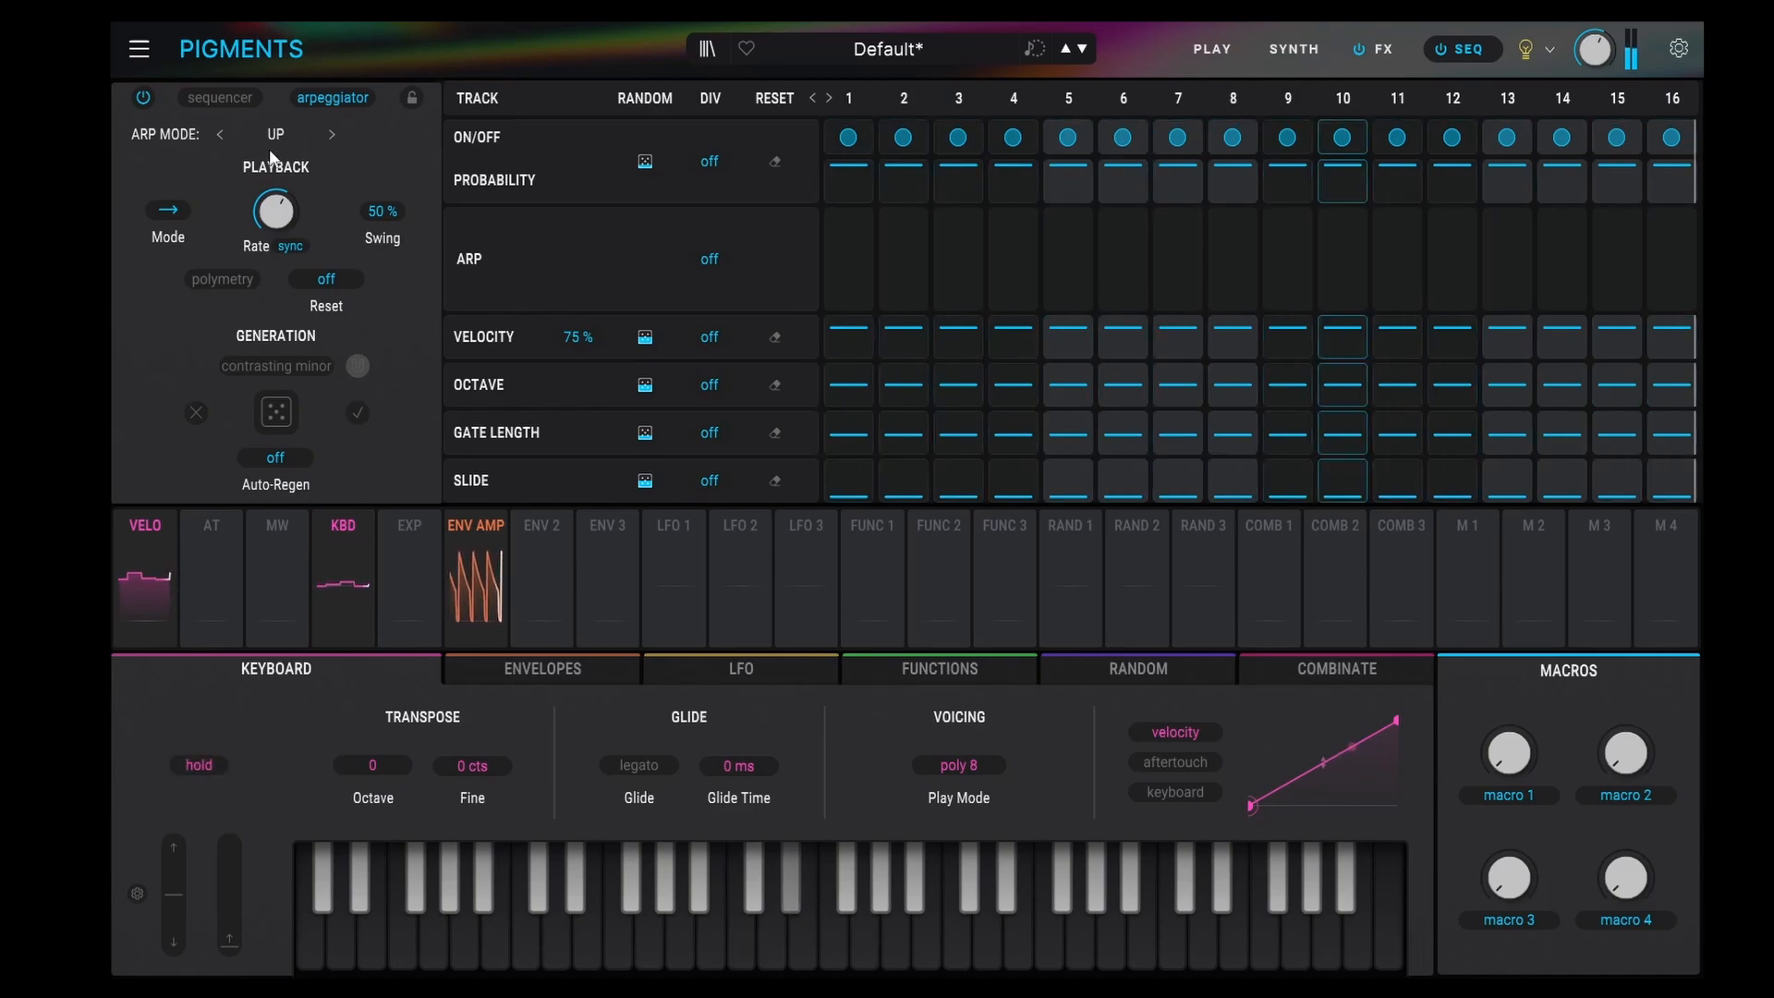
pyautogui.click(298, 135)
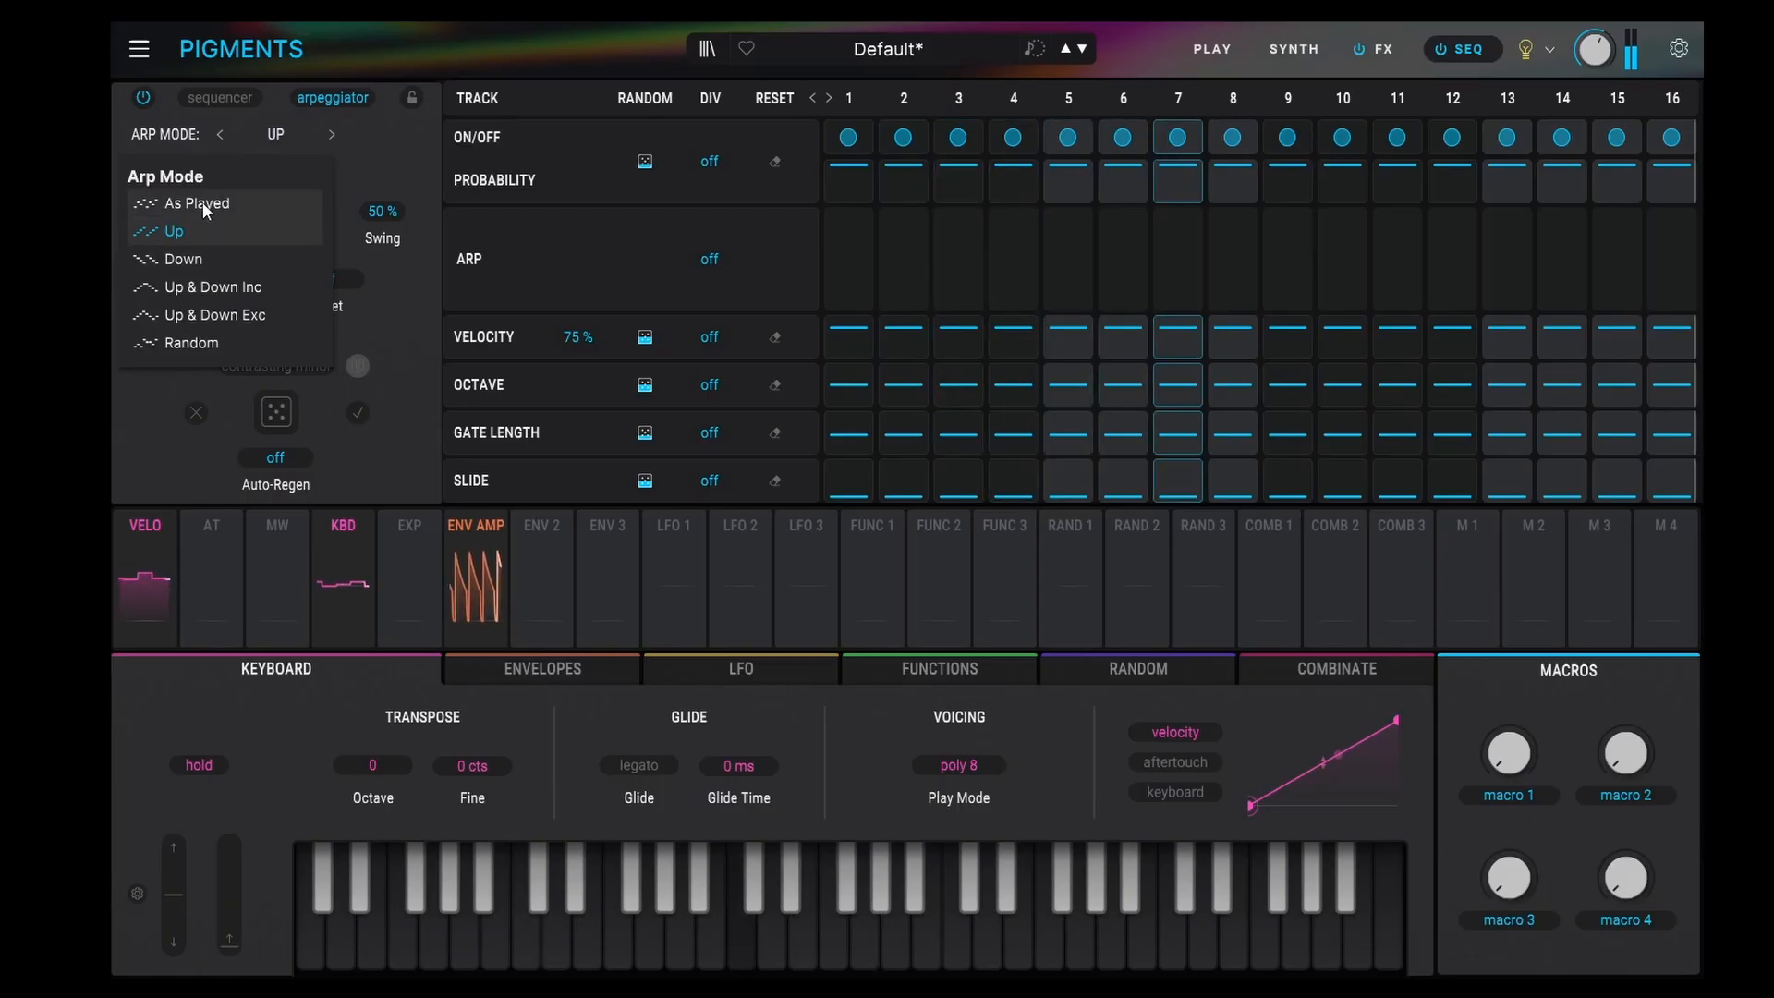
pyautogui.click(202, 203)
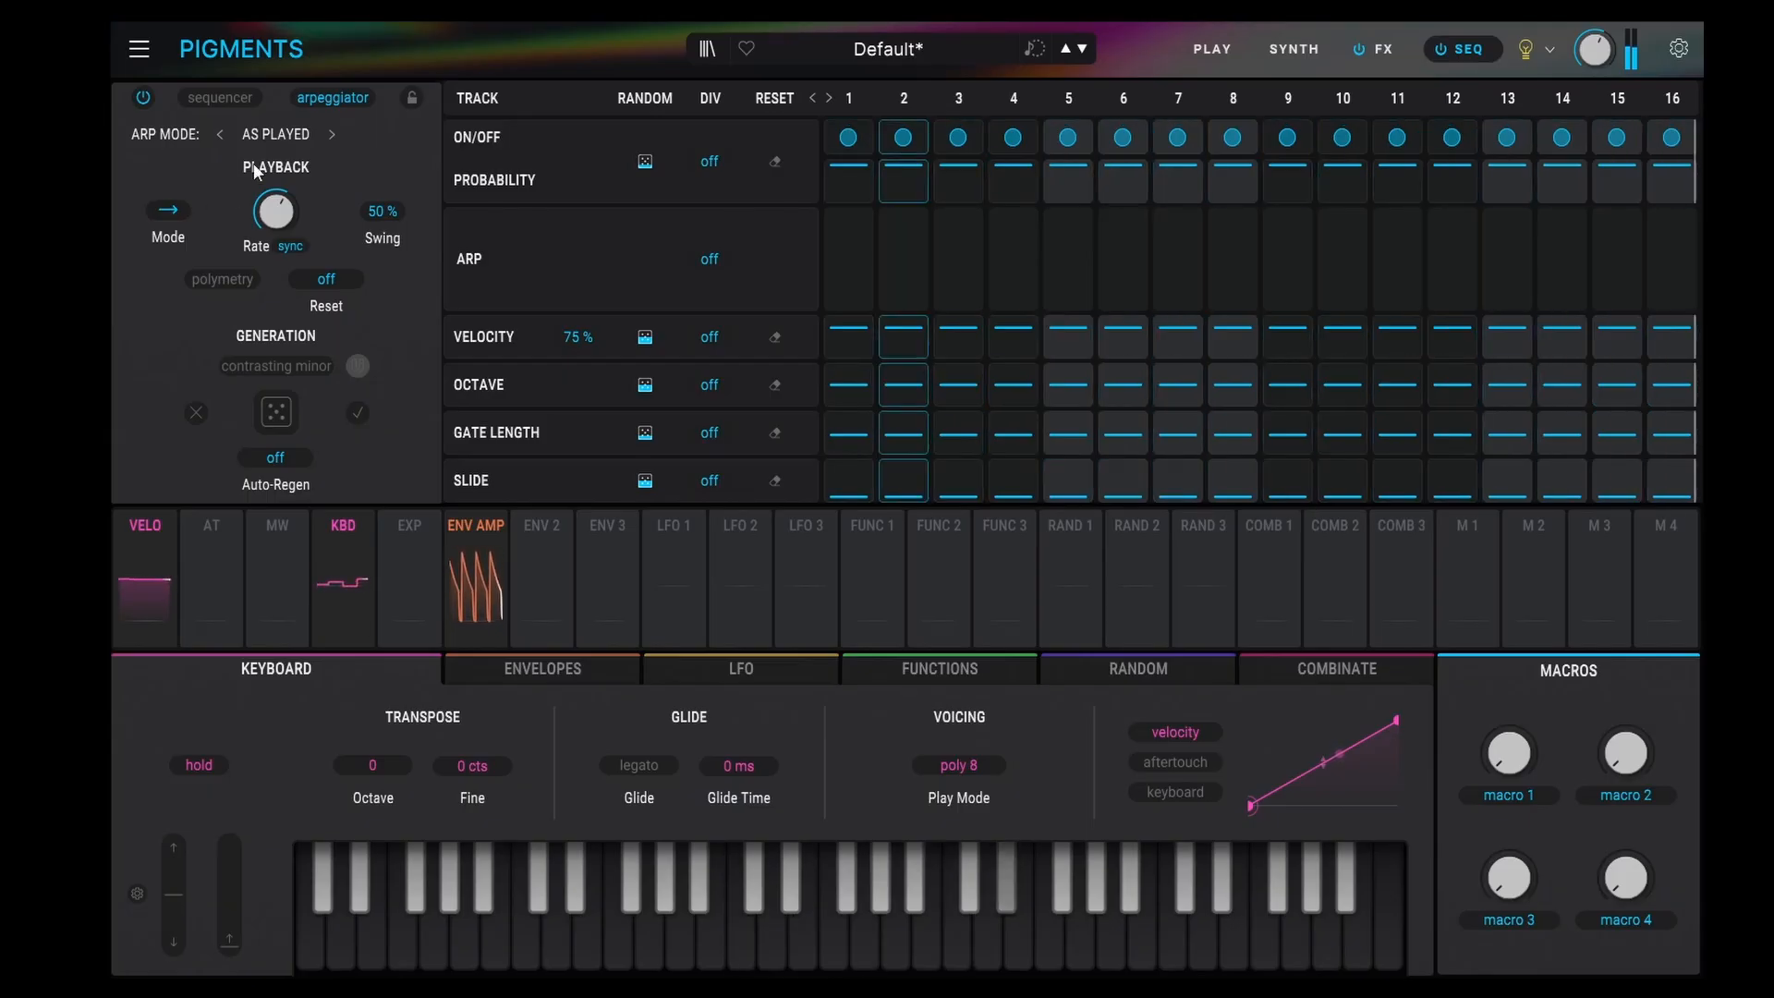
# - Try the Up, Down, Up & Down Inc and Up & Down Exc arp modes in turn
pyautogui.click(301, 133)
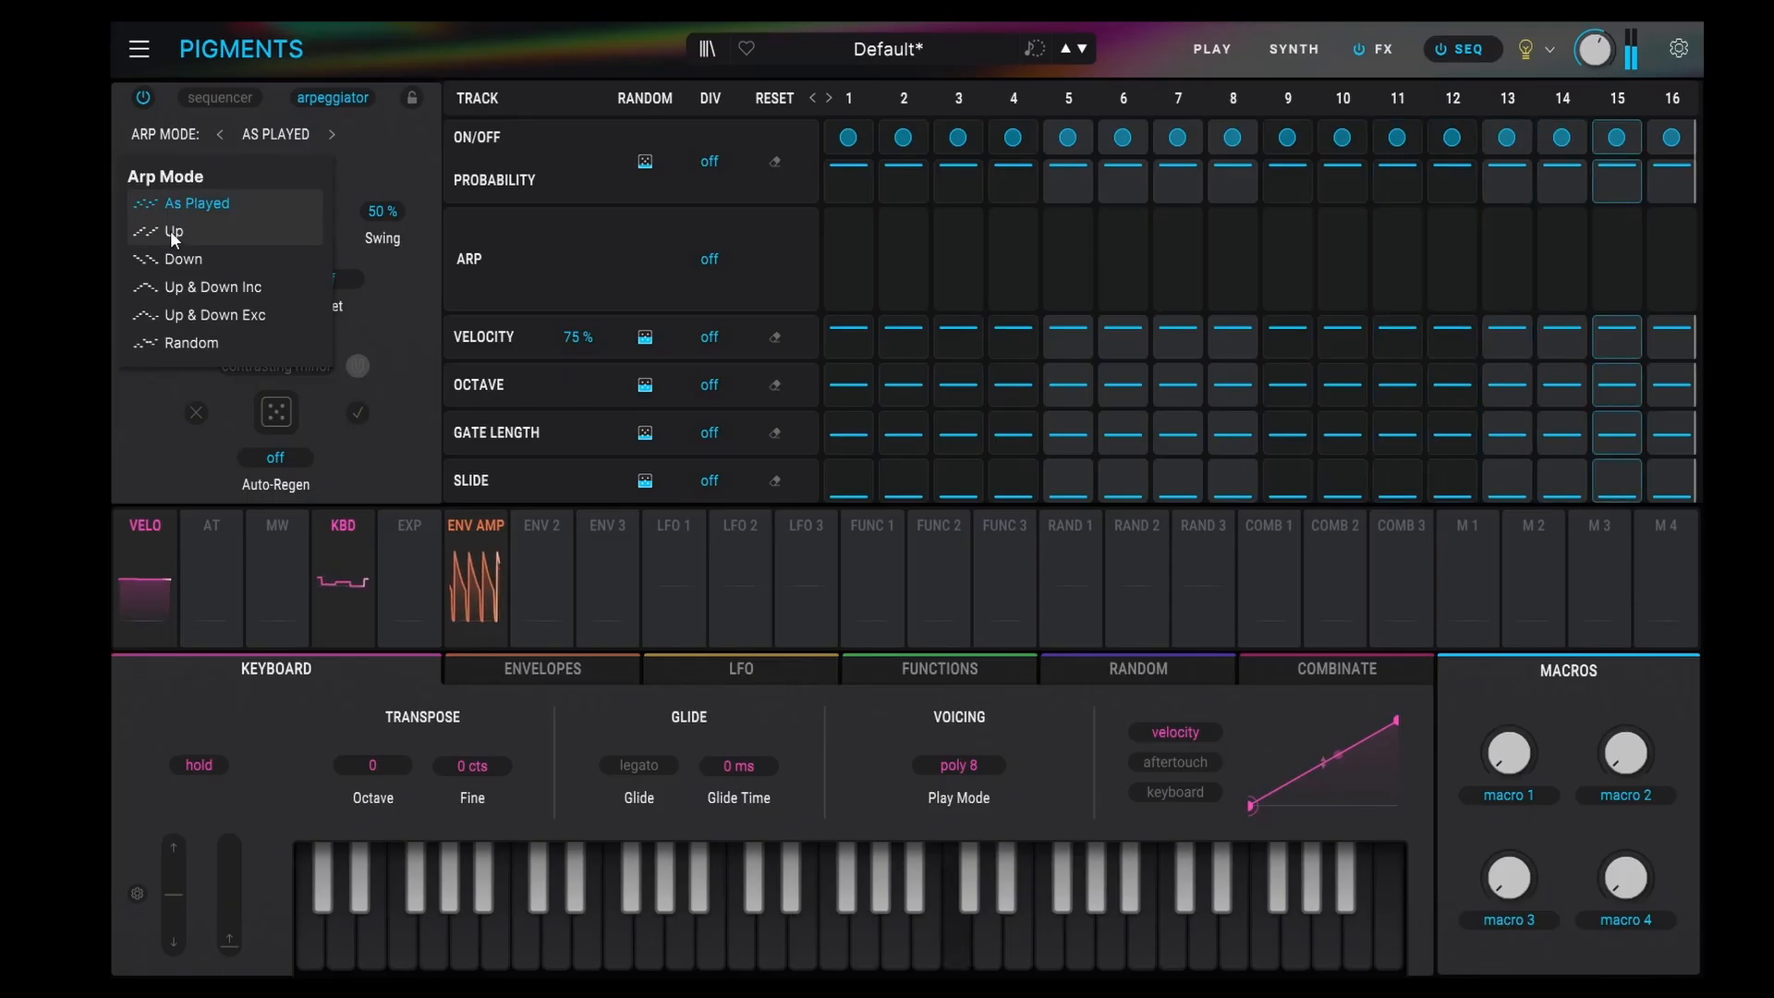
pyautogui.click(172, 232)
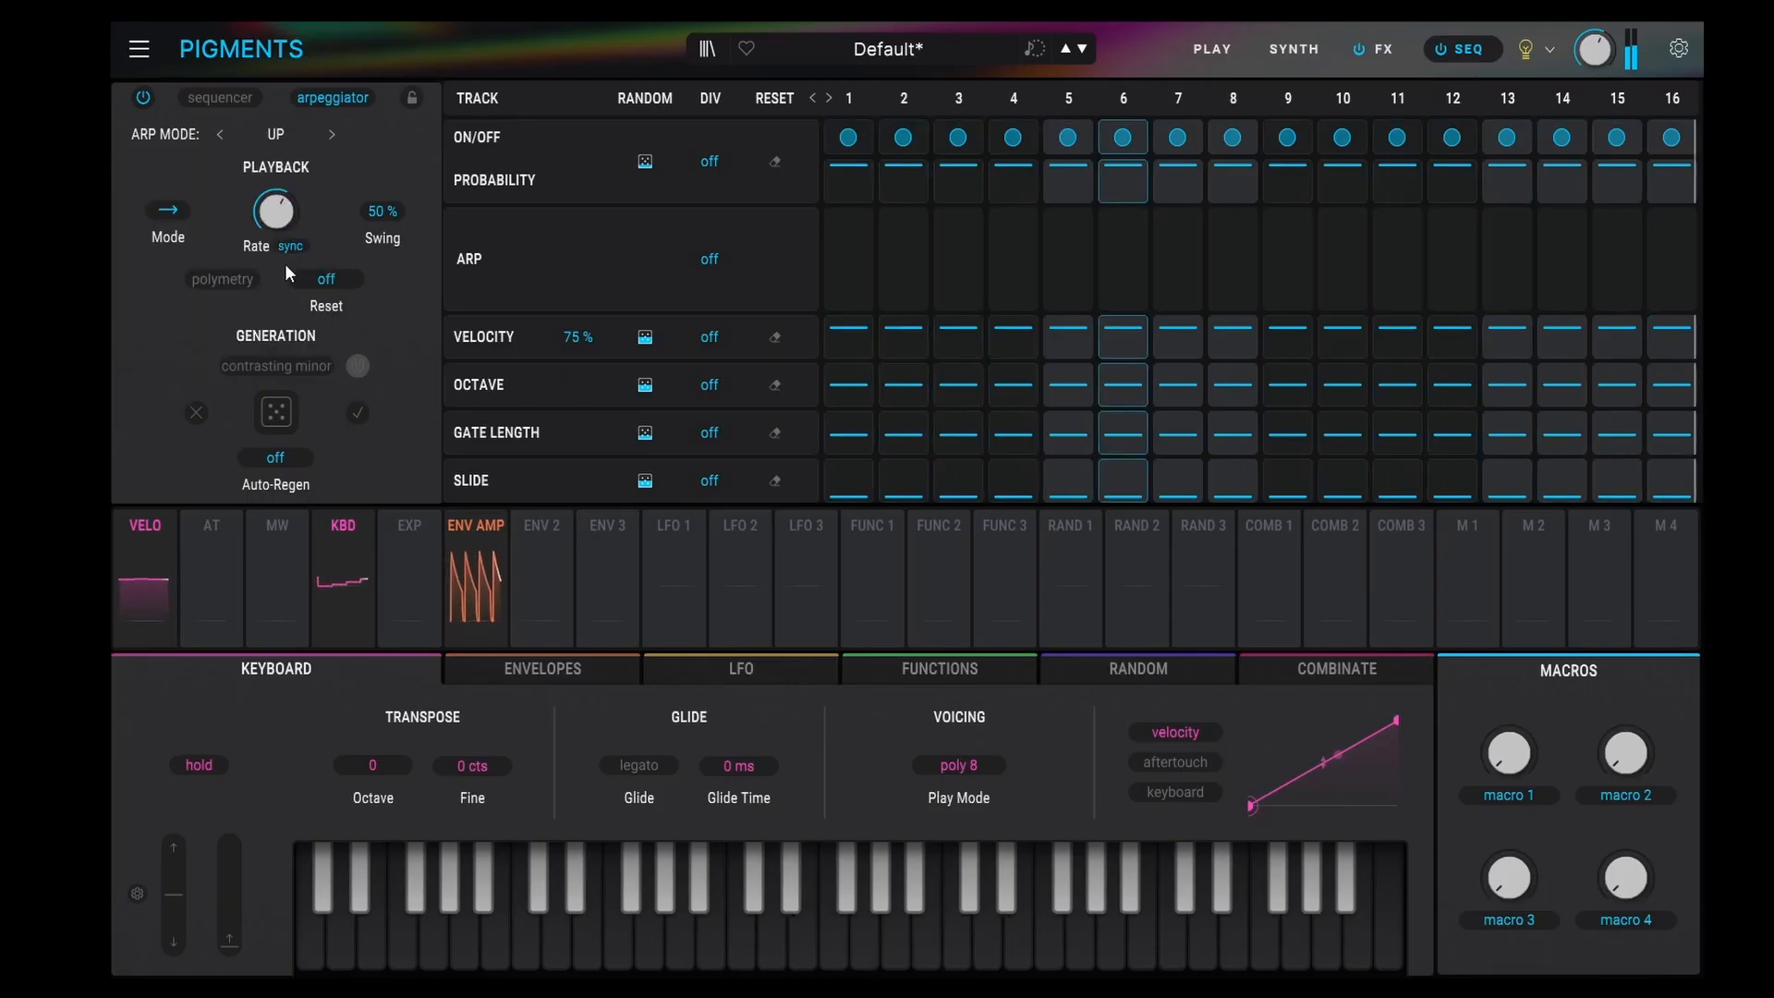
pyautogui.click(333, 135)
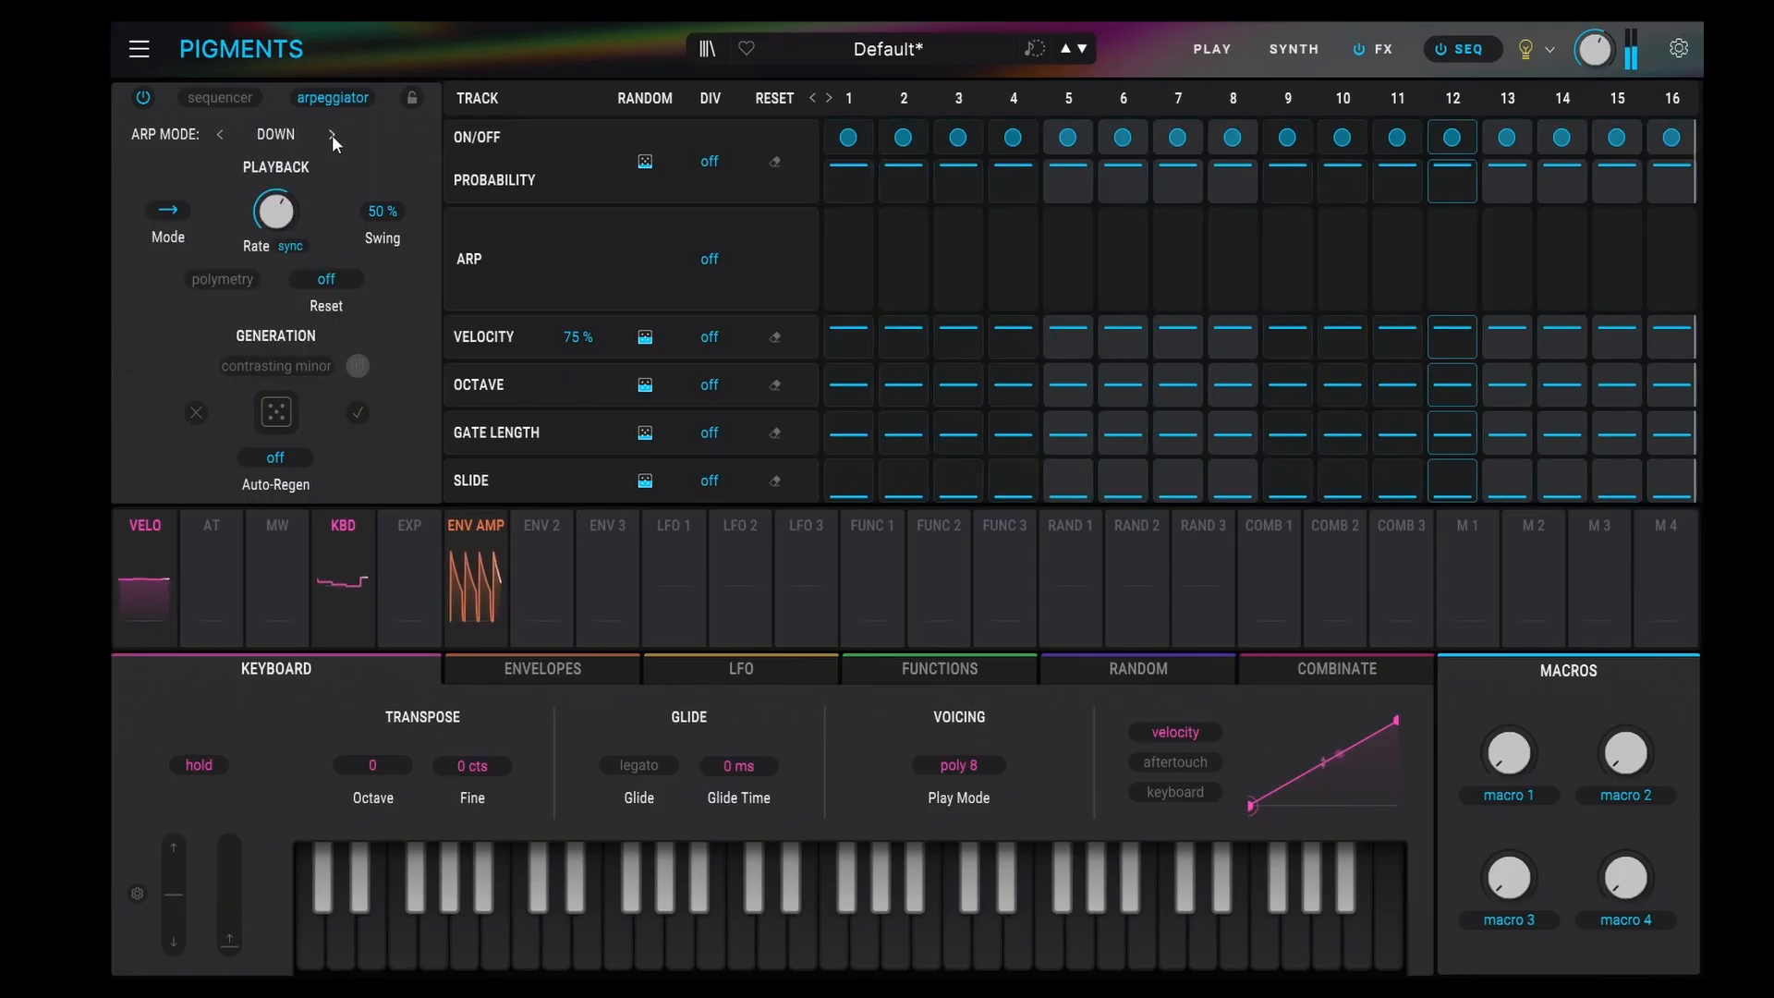
pyautogui.click(329, 138)
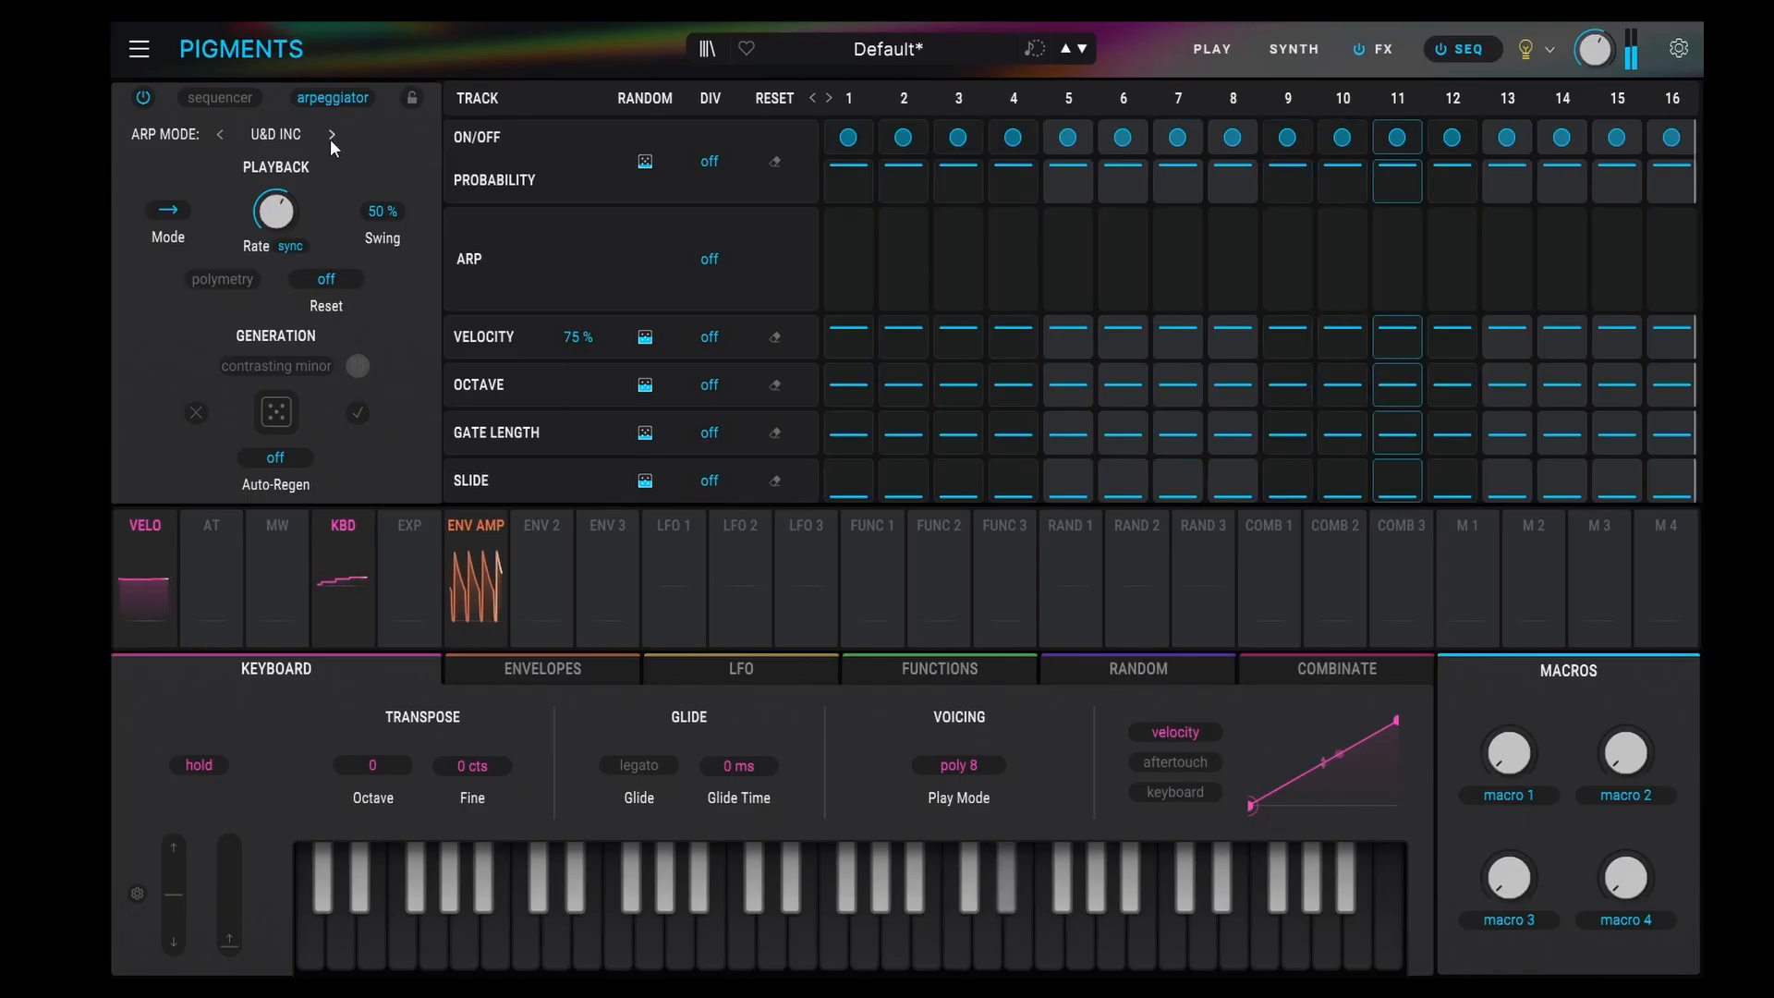
pyautogui.click(276, 134)
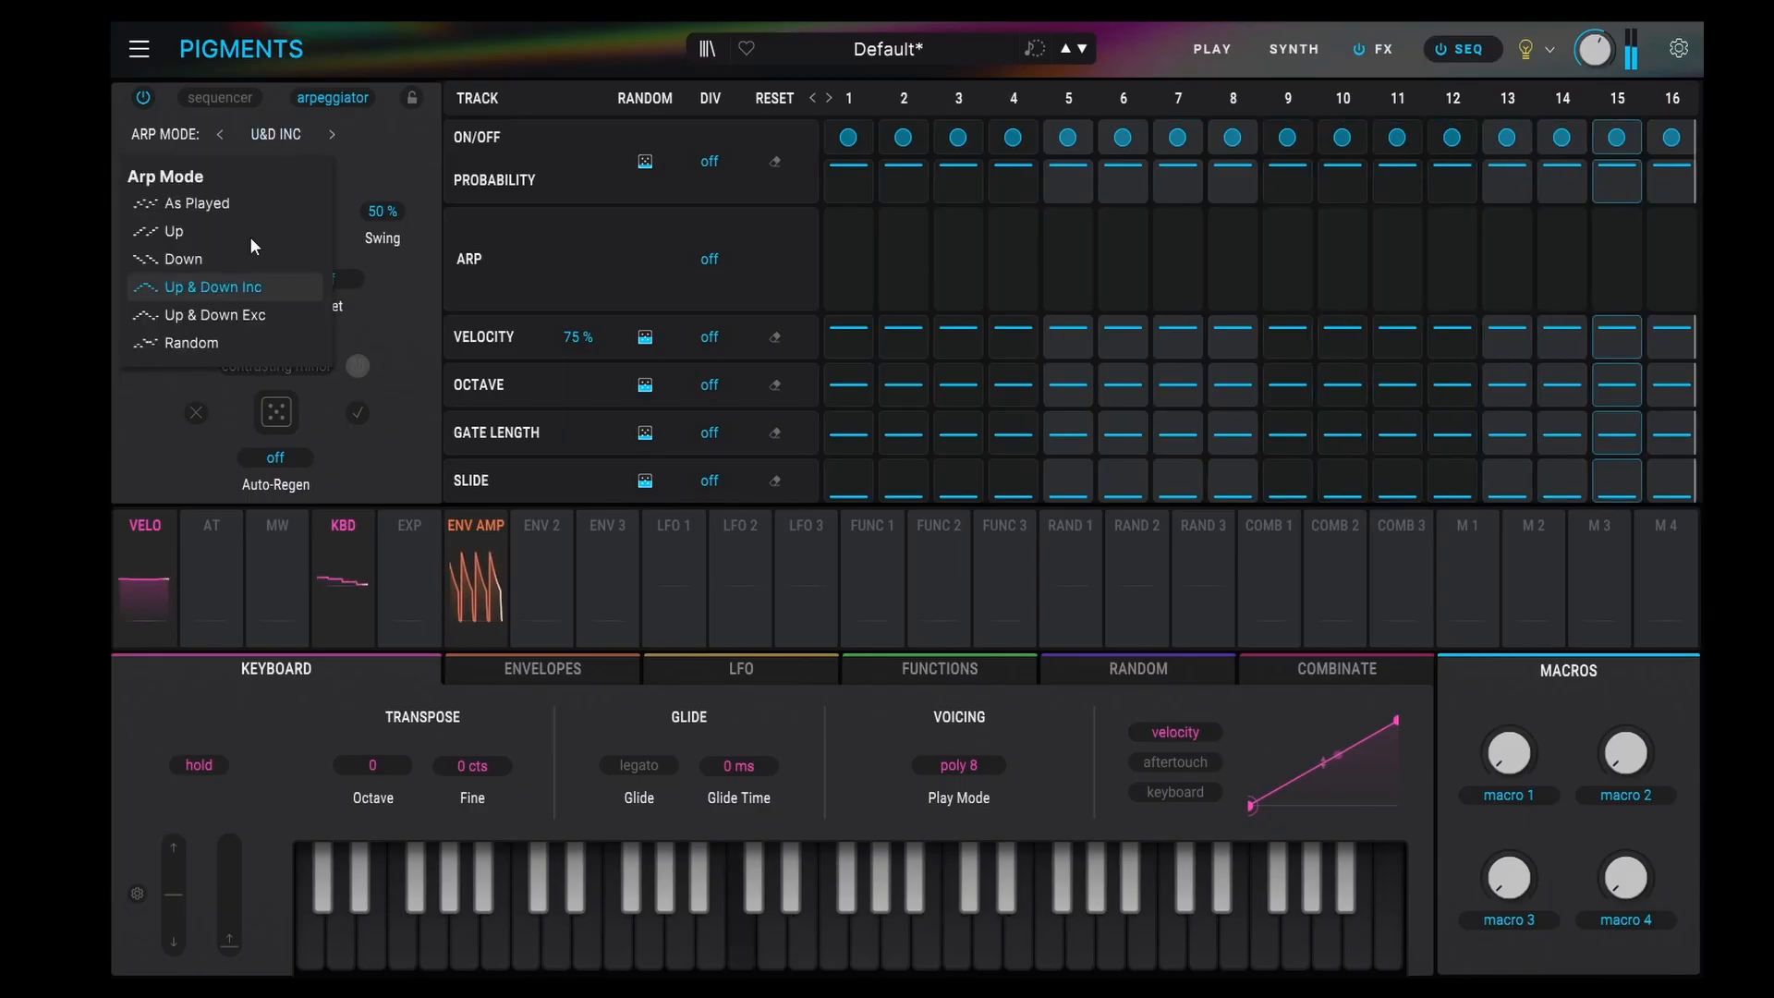
pyautogui.click(240, 314)
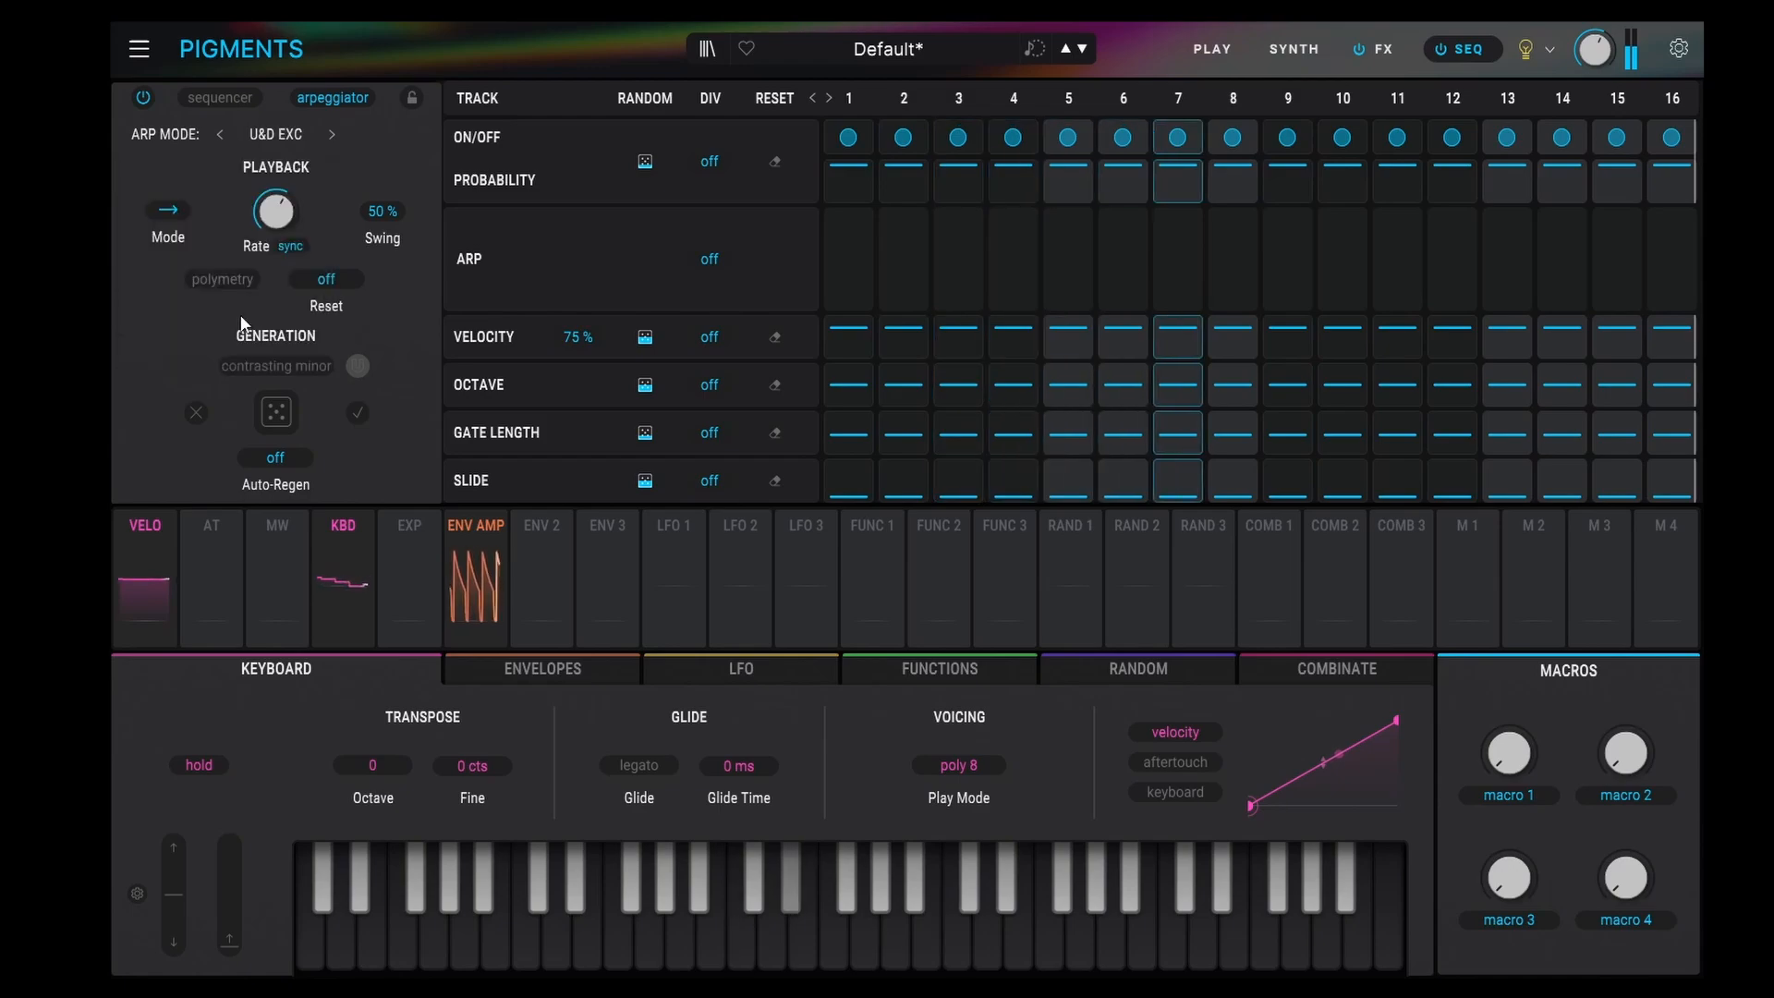
# - Set the arp mode to Random and turn off the keyboard's Hold
pyautogui.click(296, 138)
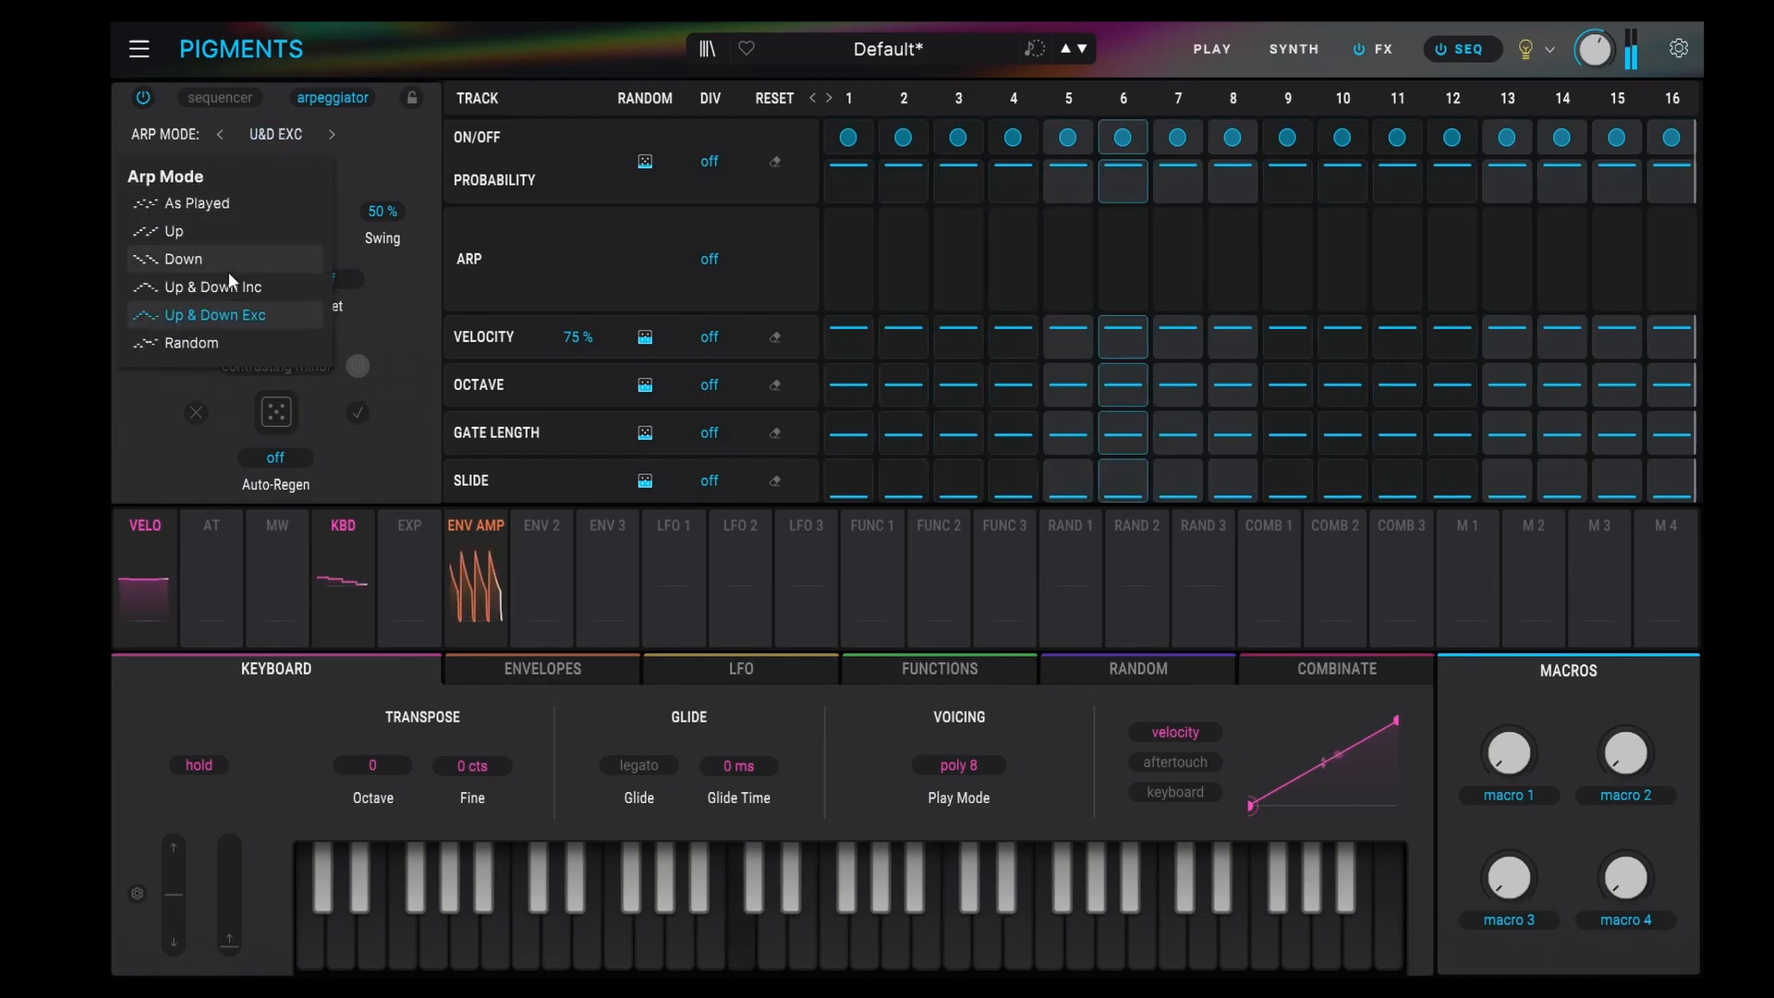
pyautogui.click(181, 341)
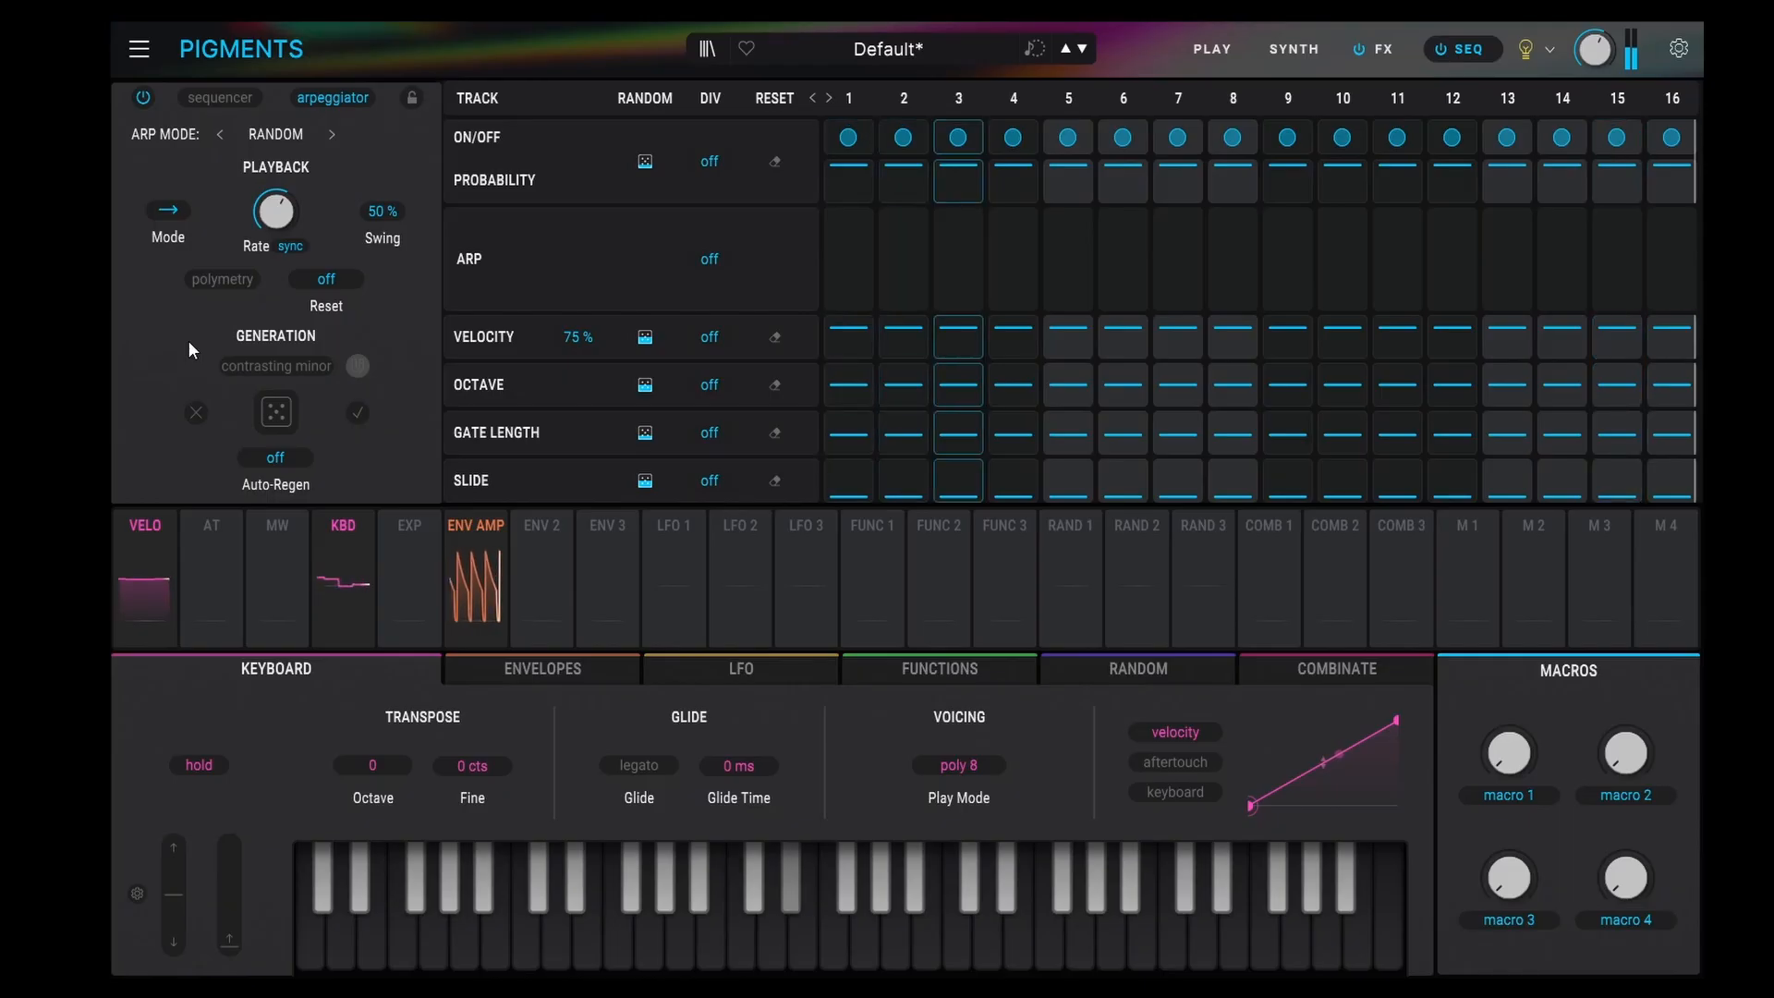
pyautogui.click(200, 765)
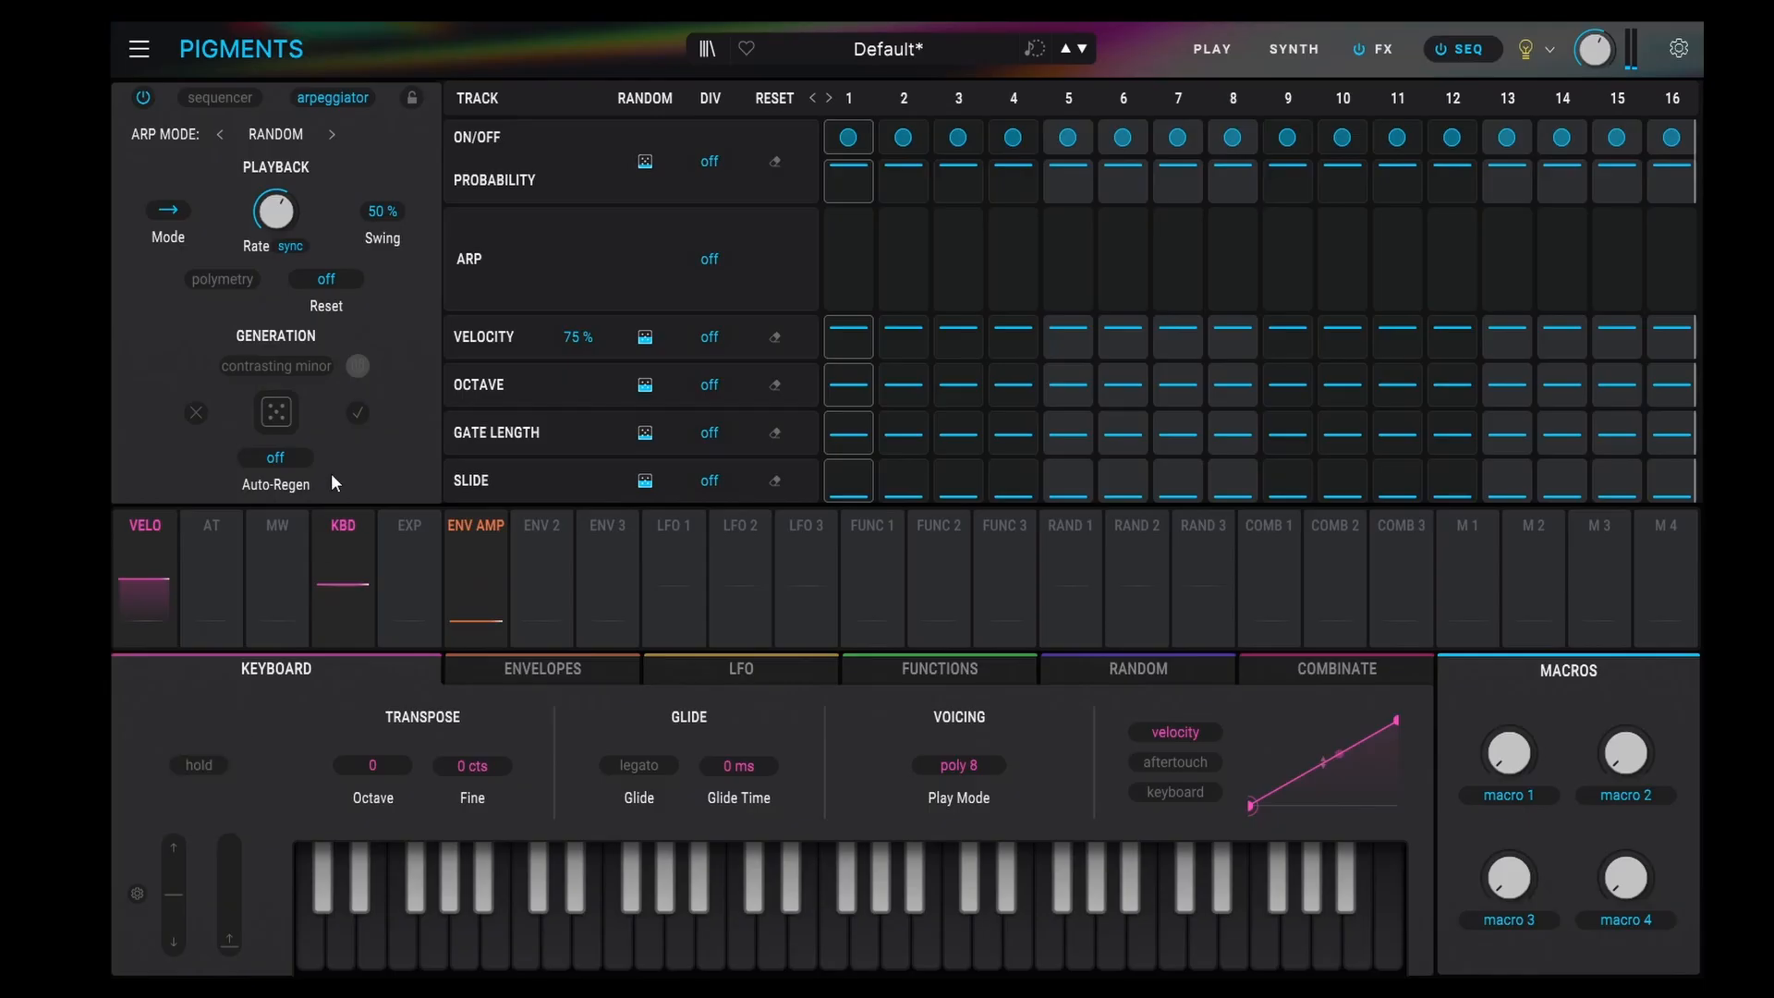
# - Adjust the arpeggiator's playback rate and set its playback mode to Forward & Backward
pyautogui.moveTo(274, 217)
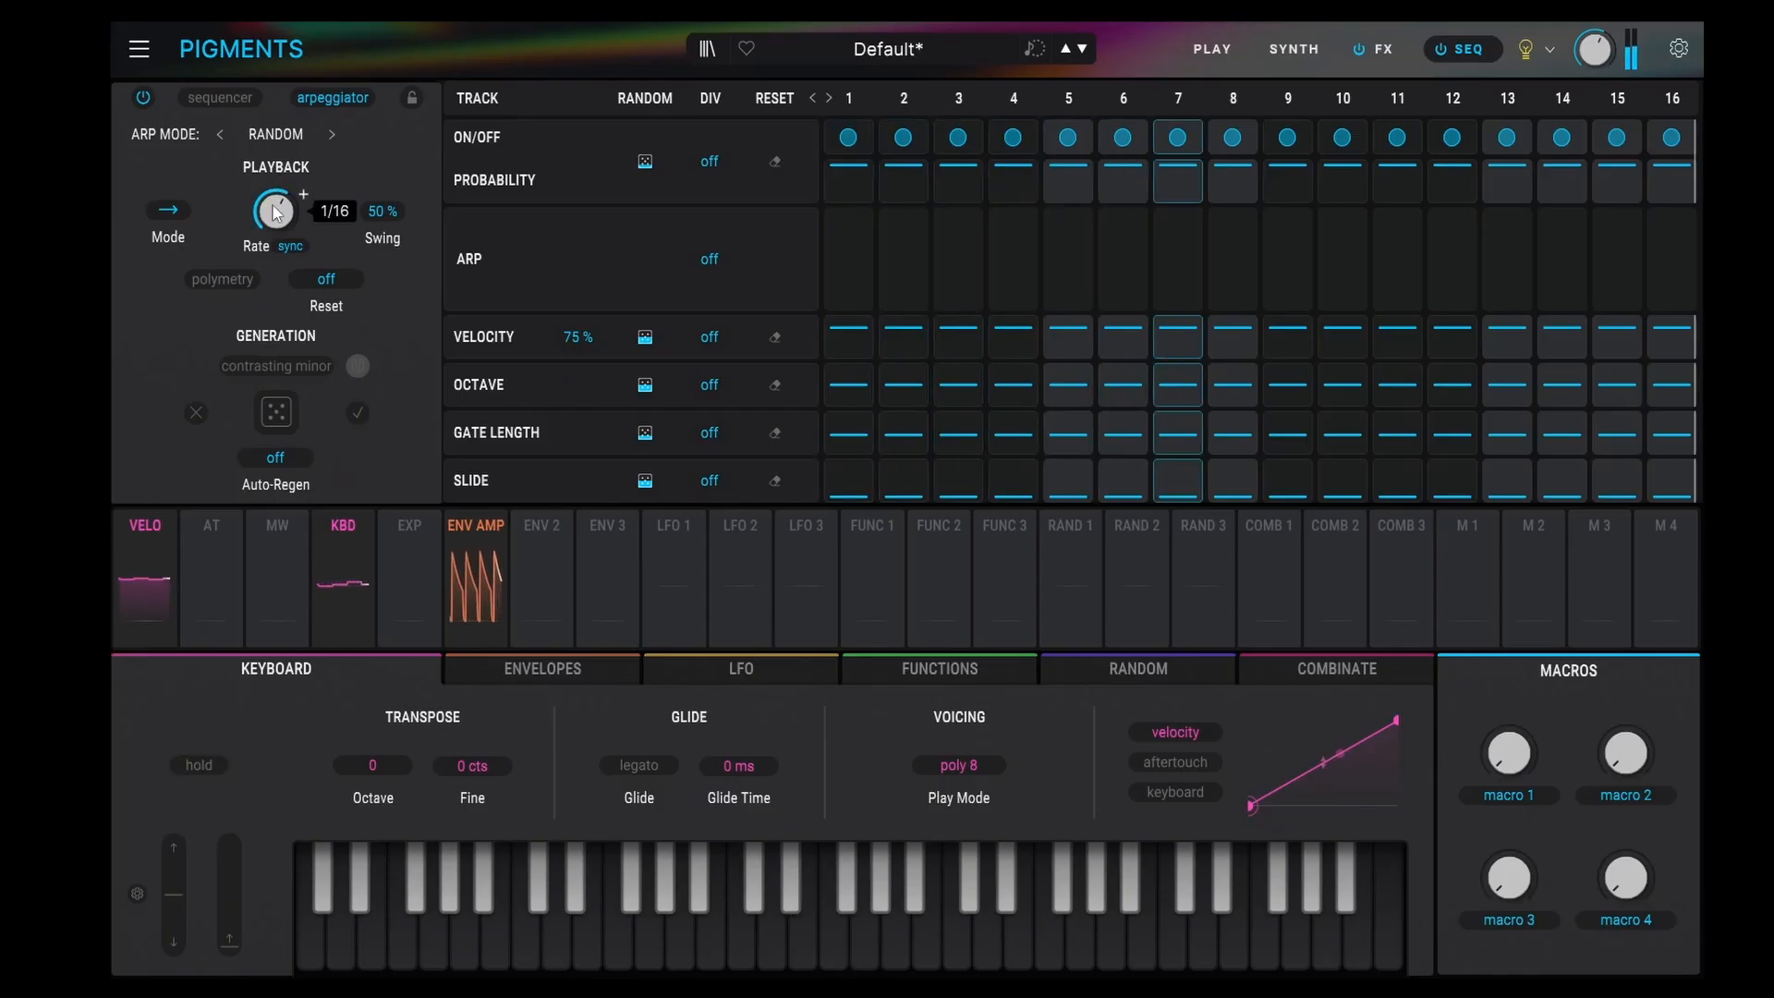
pyautogui.moveTo(275, 216)
pyautogui.mouseDown()
pyautogui.moveTo(274, 189)
pyautogui.moveTo(275, 243)
pyautogui.mouseUp()
pyautogui.click(291, 247)
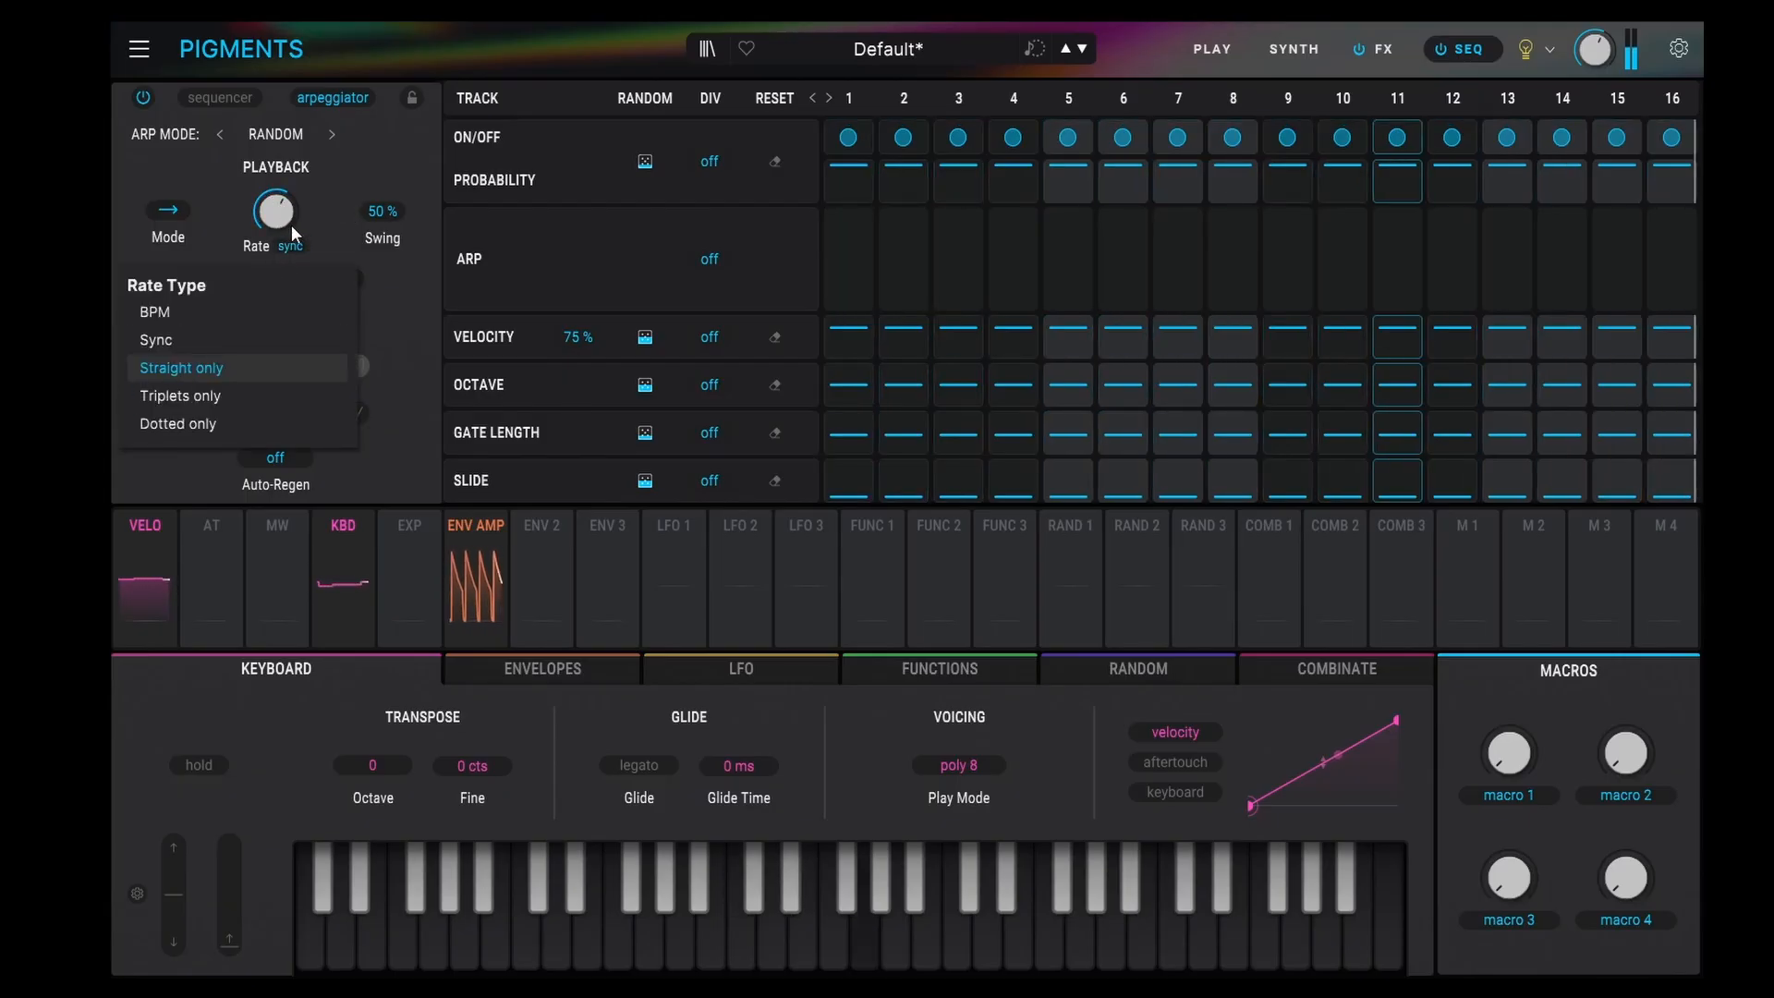
pyautogui.click(280, 219)
pyautogui.click(168, 211)
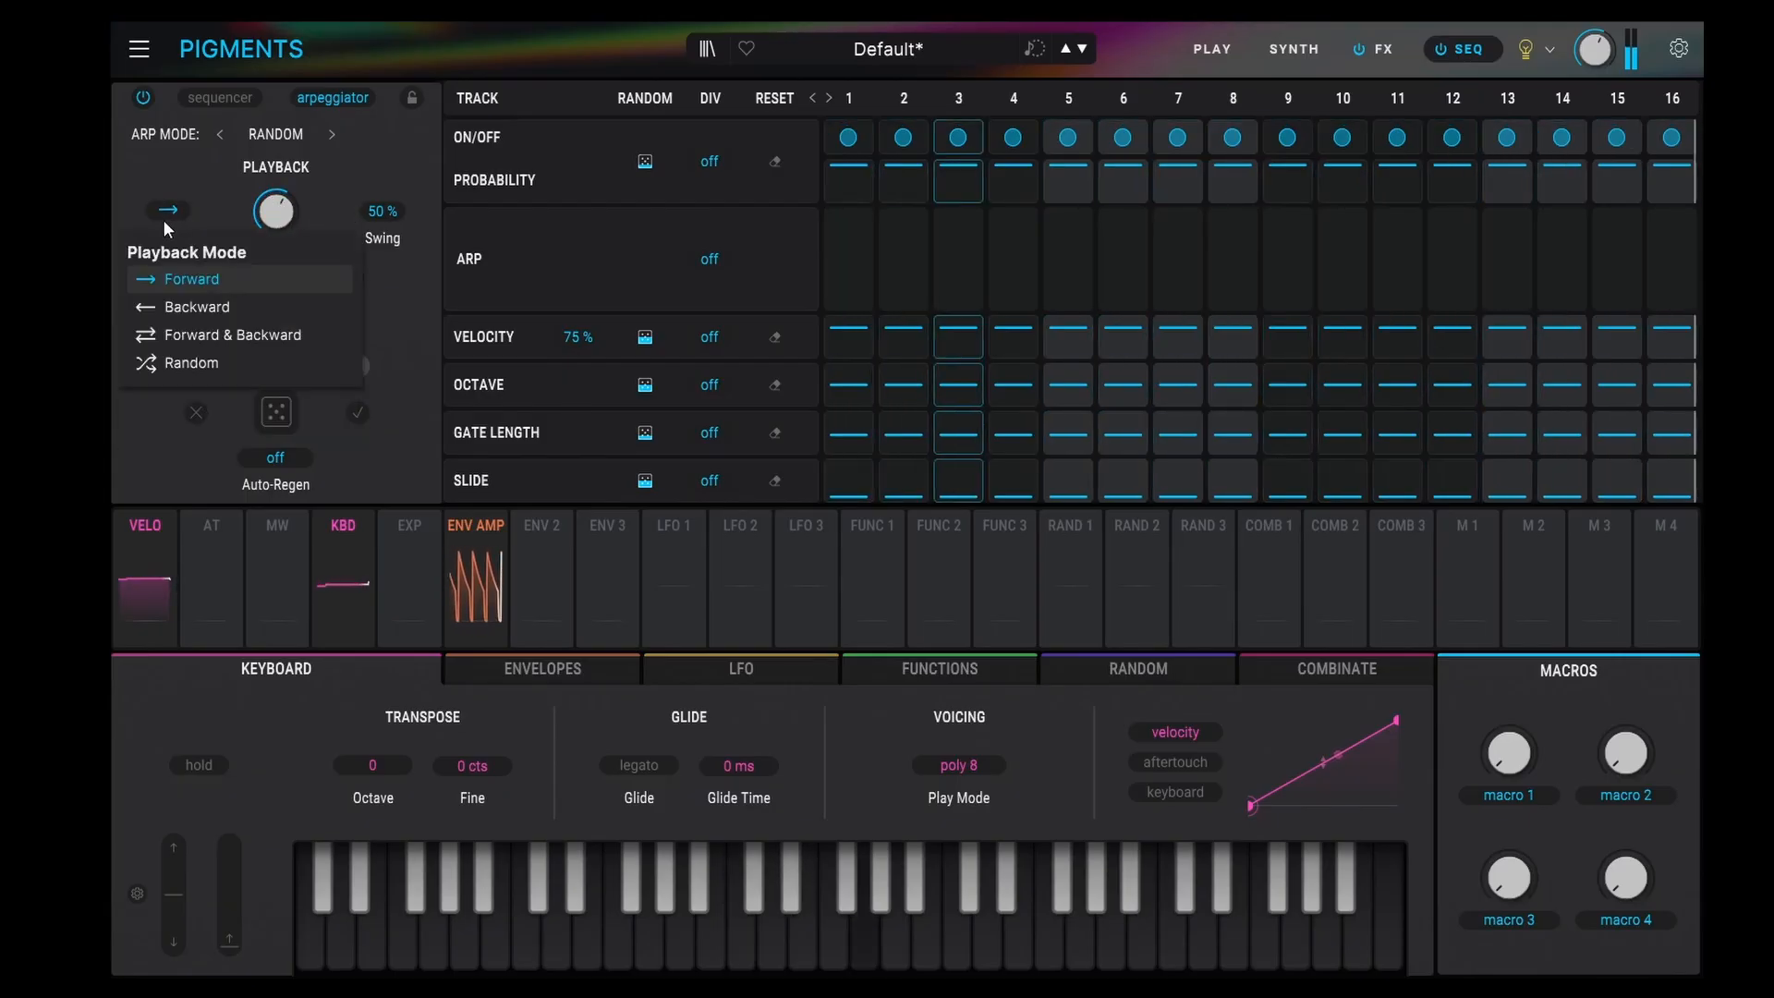
pyautogui.click(205, 337)
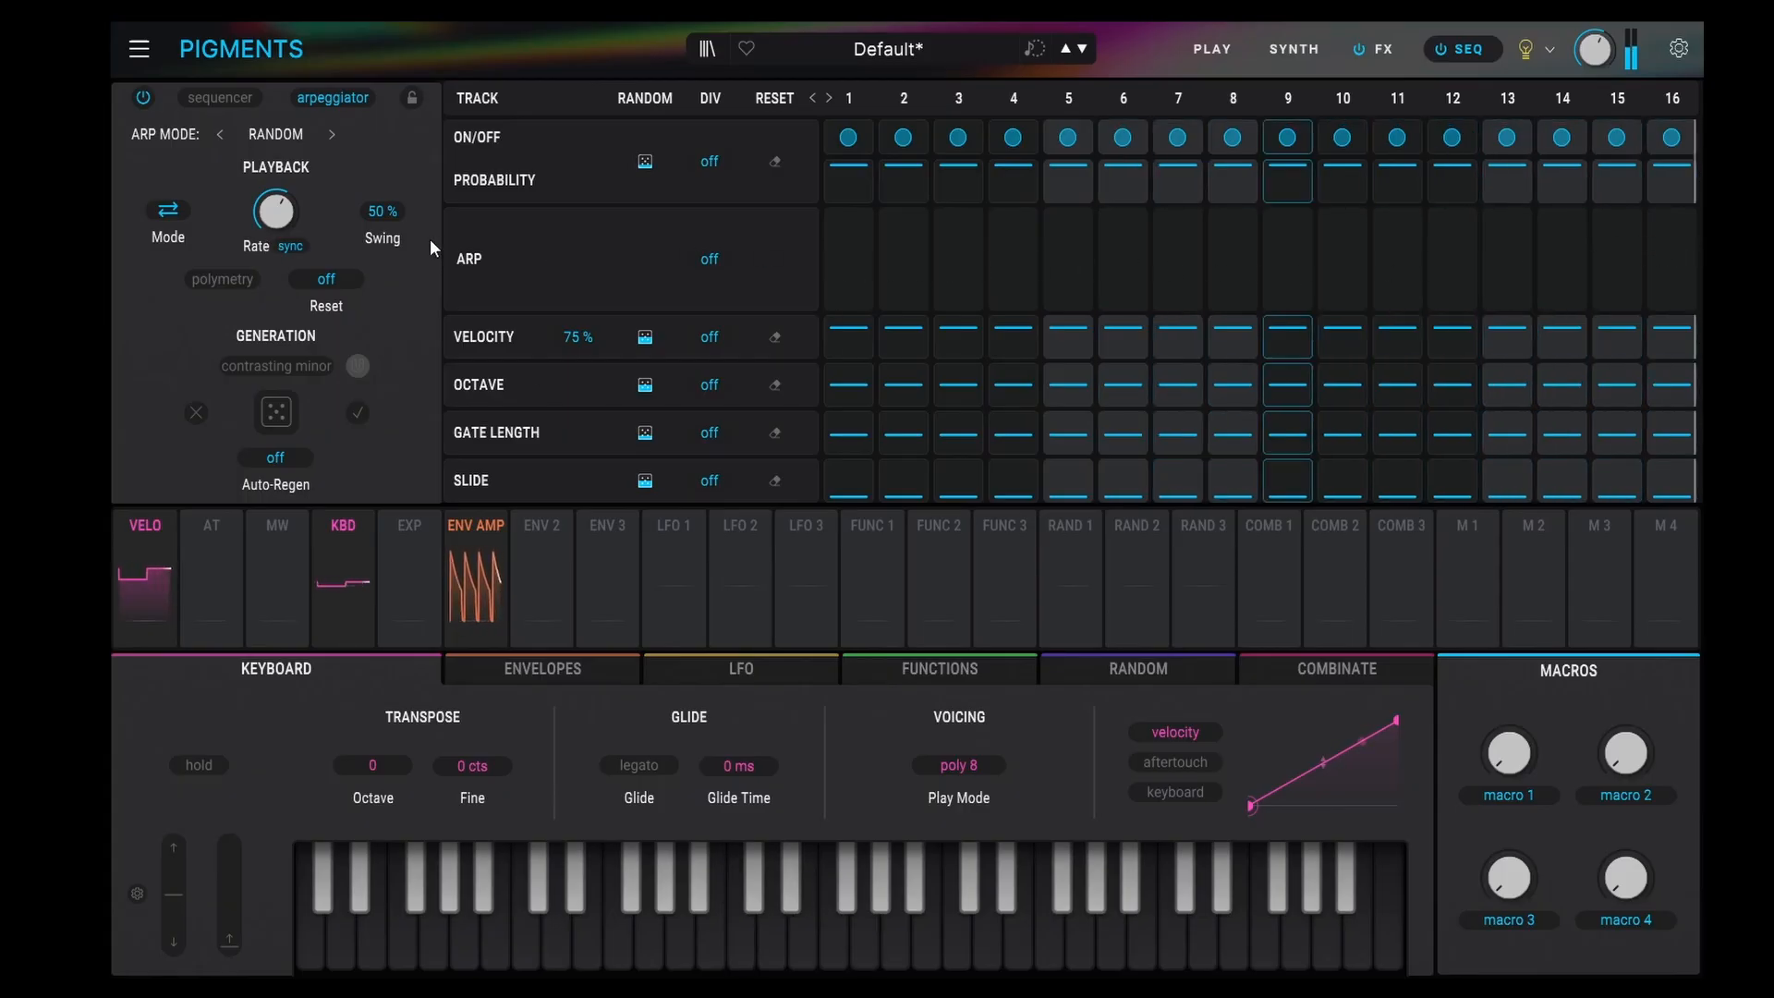
# - Try a swing of 75 % on the arpeggiator and reset it to its default
pyautogui.moveTo(380, 212); pyautogui.dragTo(381, 120)
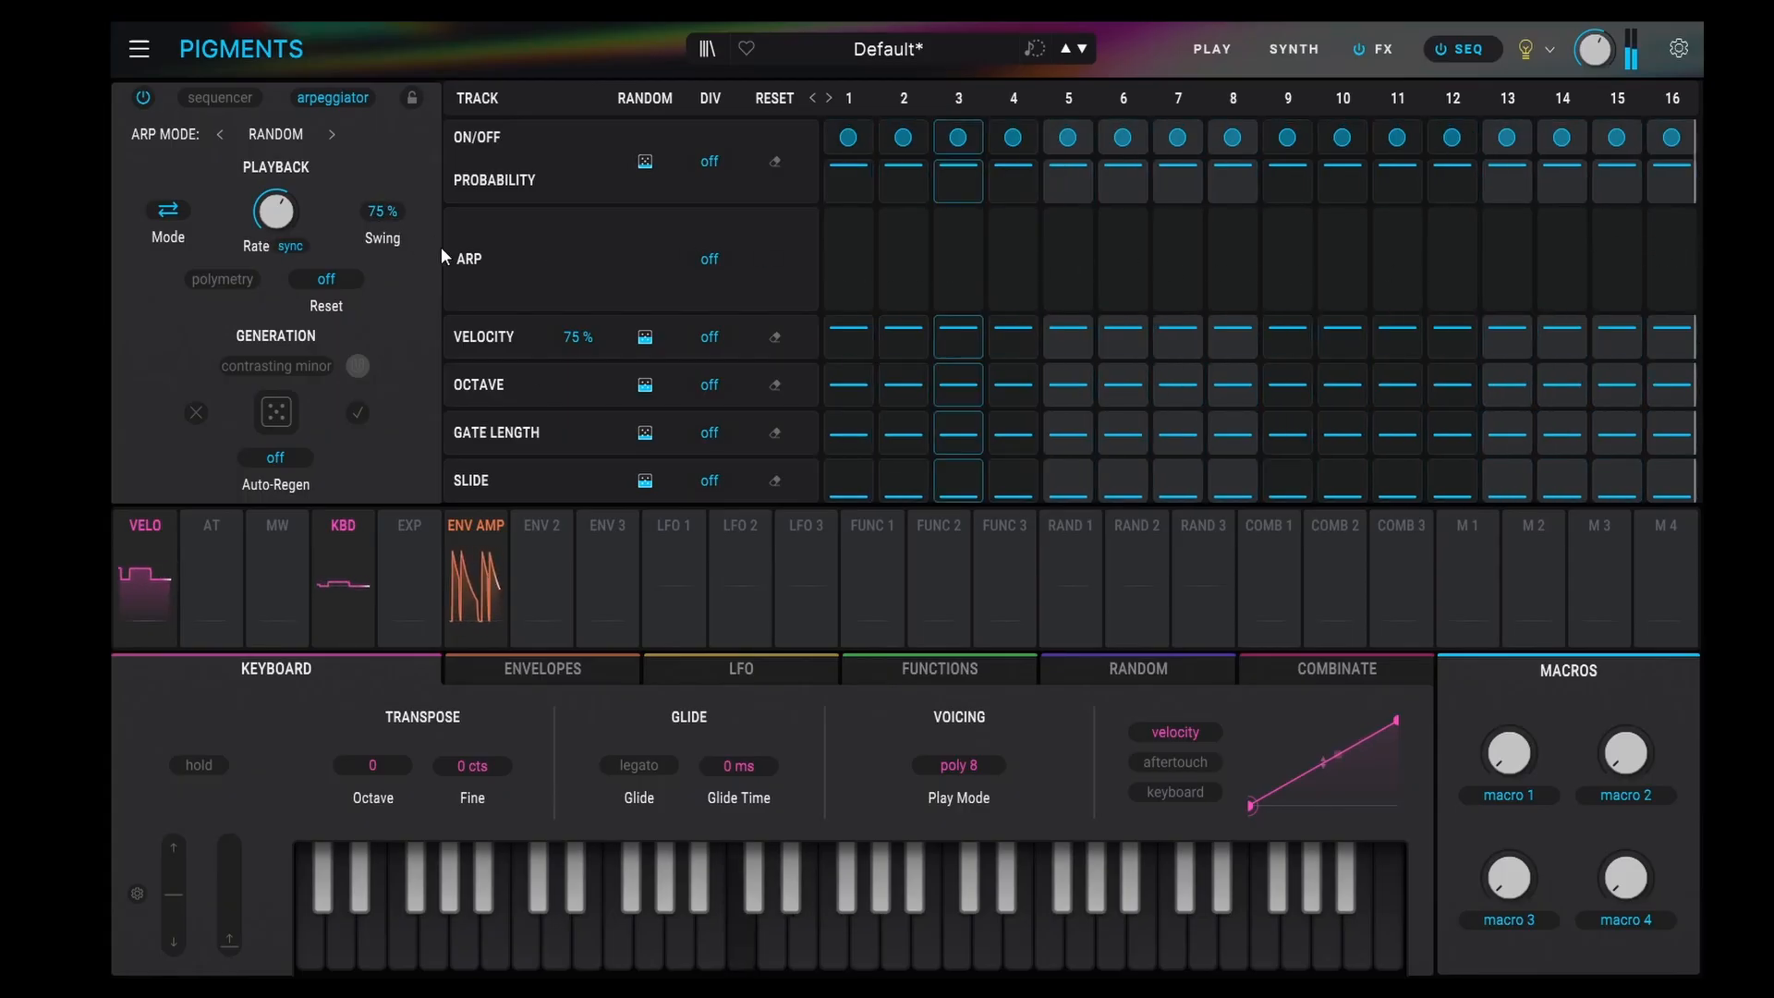
pyautogui.doubleClick(386, 211)
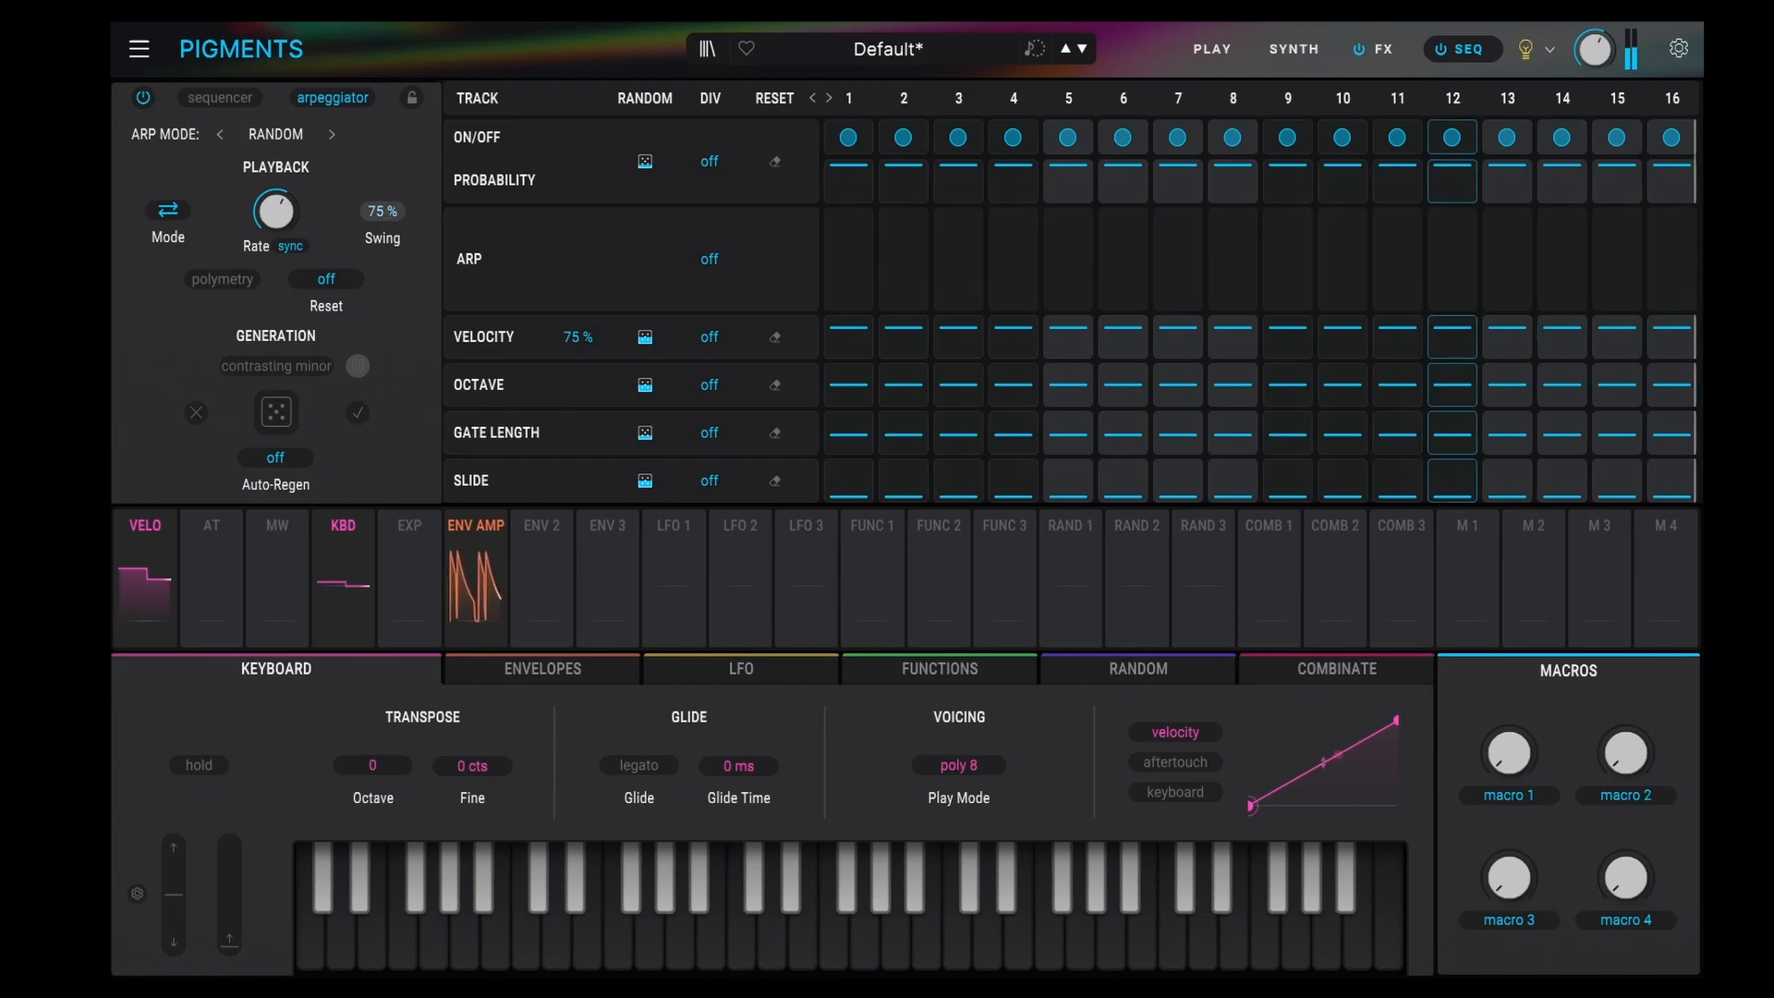
# - Turn on polymetry and draw varied values in the velocity, octave, gate length, slide and probability tracks of the early steps
pyautogui.click(216, 277)
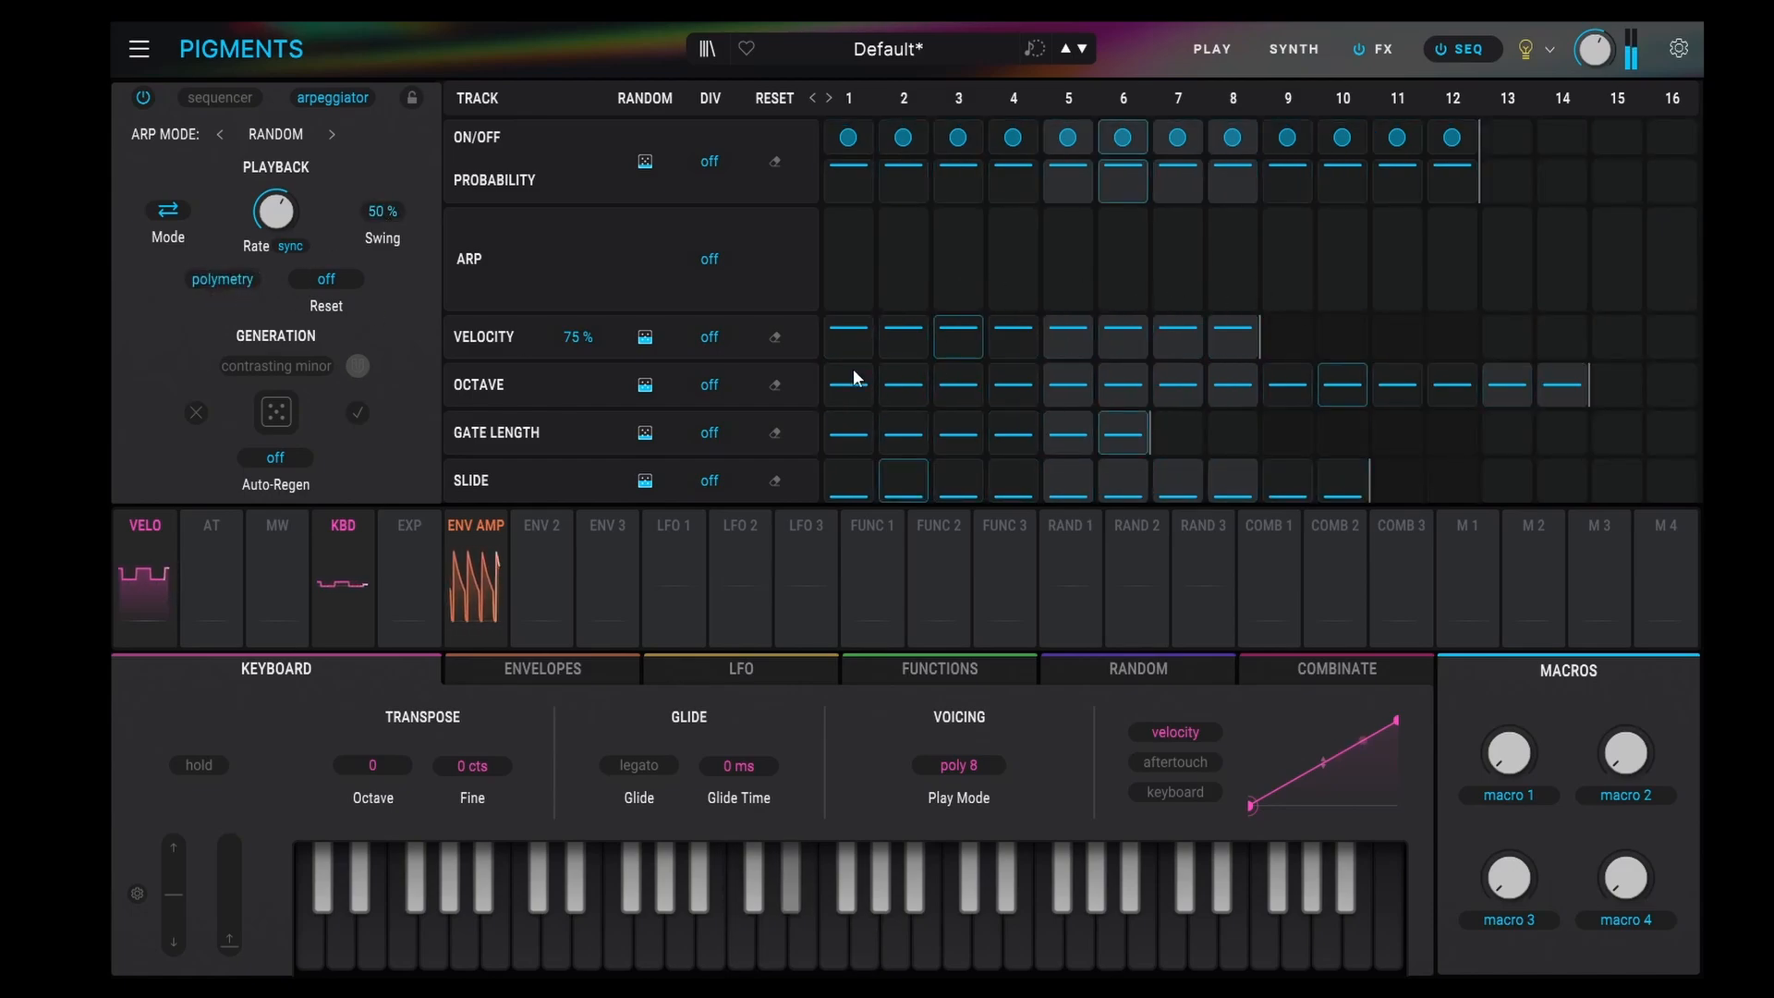
pyautogui.moveTo(854, 344); pyautogui.dragTo(1230, 336)
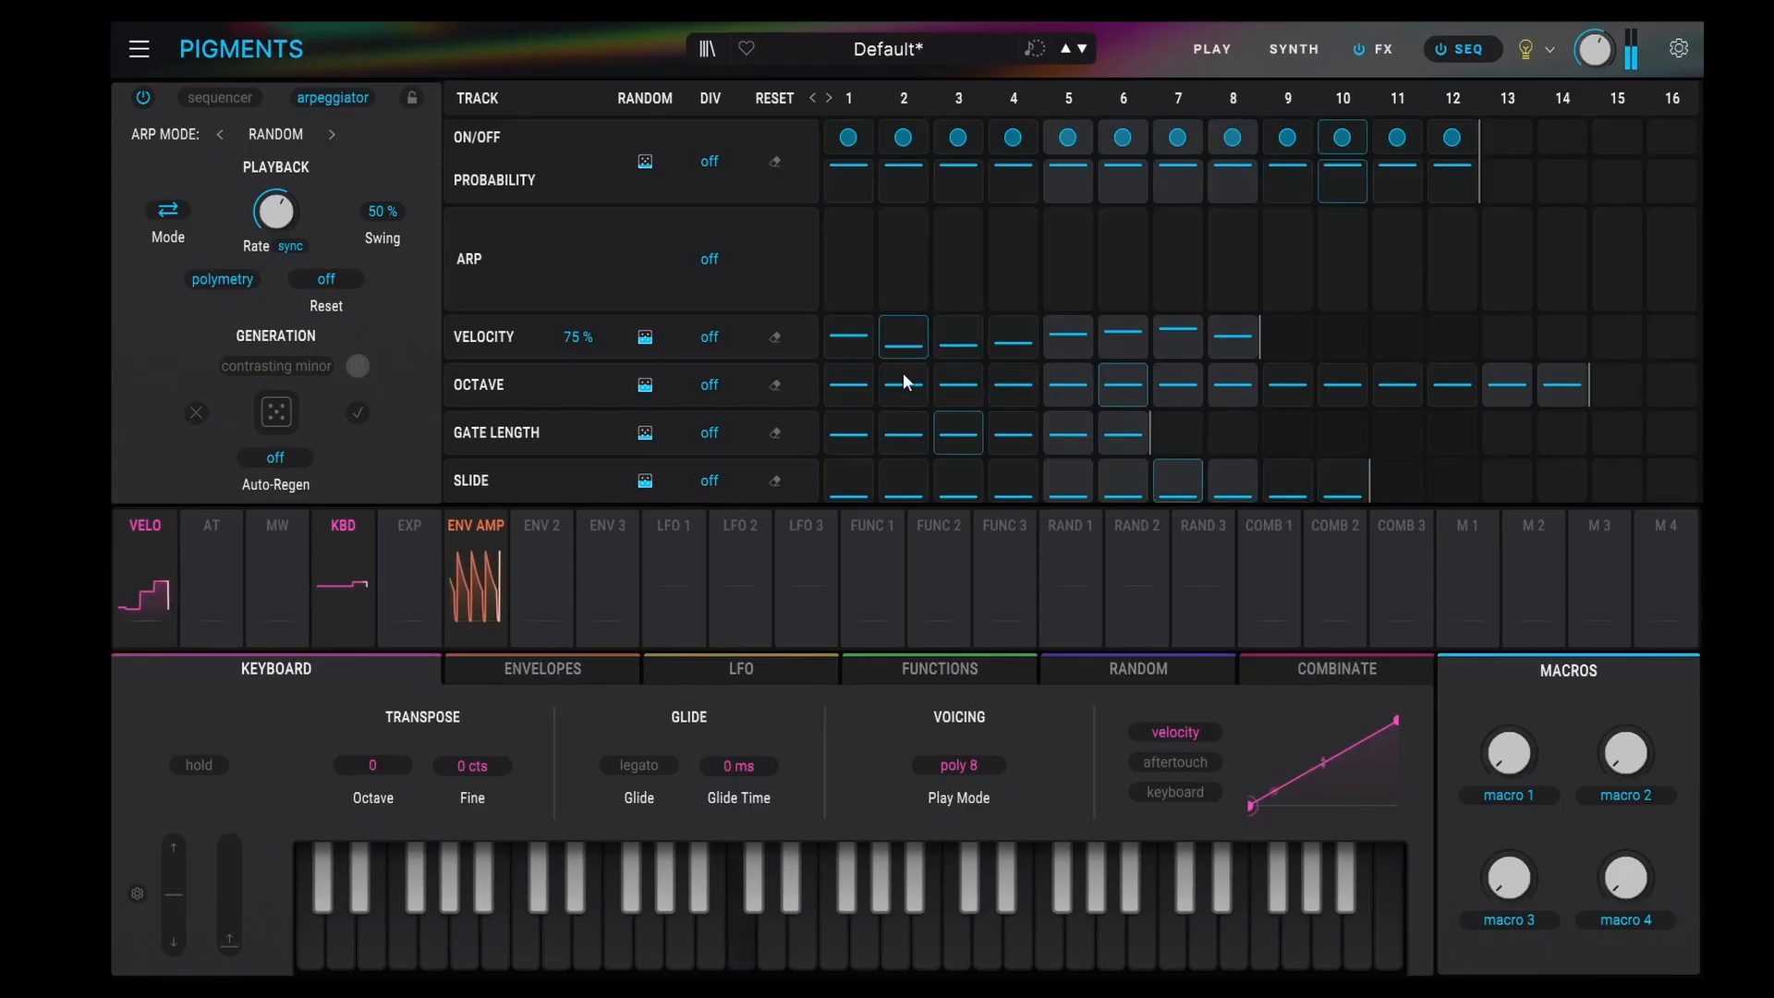
pyautogui.moveTo(901, 373)
pyautogui.mouseDown()
pyautogui.moveTo(1095, 388)
pyautogui.moveTo(1191, 368)
pyautogui.mouseUp()
pyautogui.moveTo(845, 420)
pyautogui.mouseDown()
pyautogui.moveTo(978, 394)
pyautogui.moveTo(1029, 447)
pyautogui.moveTo(1079, 450)
pyautogui.mouseUp()
pyautogui.moveTo(865, 493); pyautogui.dragTo(1184, 477)
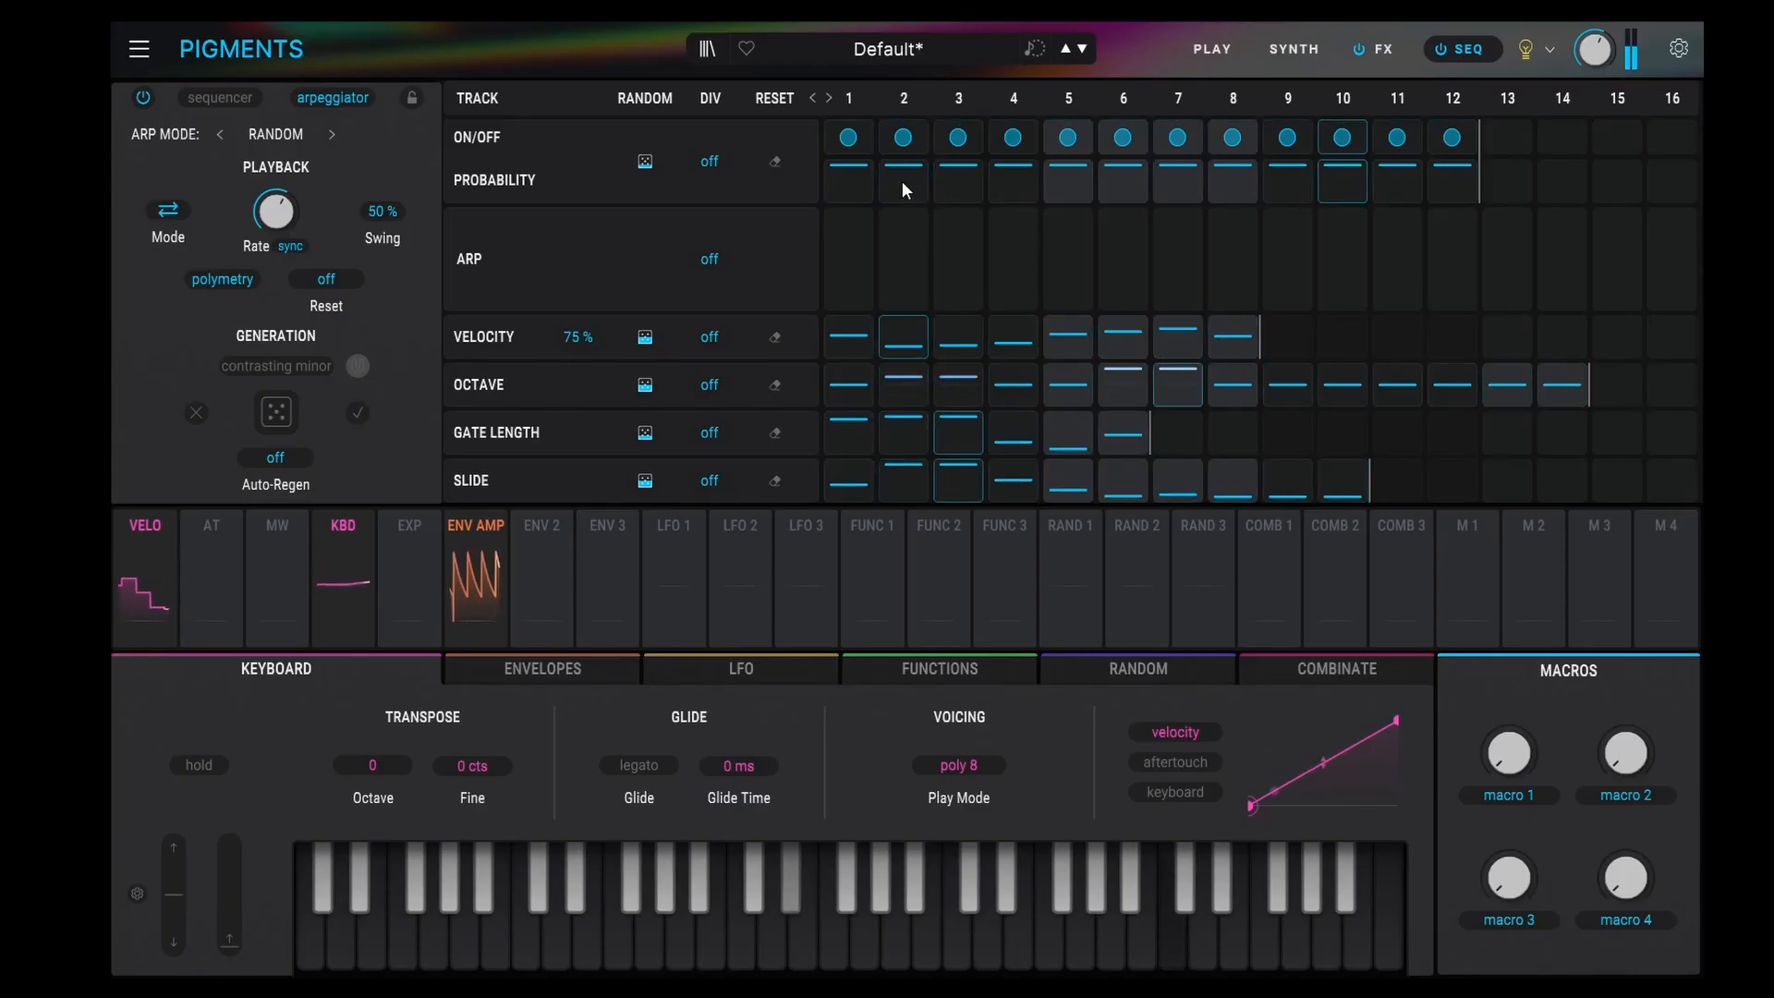
pyautogui.moveTo(907, 179)
pyautogui.mouseDown()
pyautogui.moveTo(883, 177)
pyautogui.moveTo(908, 192)
pyautogui.moveTo(961, 170)
pyautogui.moveTo(1050, 178)
pyautogui.moveTo(1017, 191)
pyautogui.mouseUp()
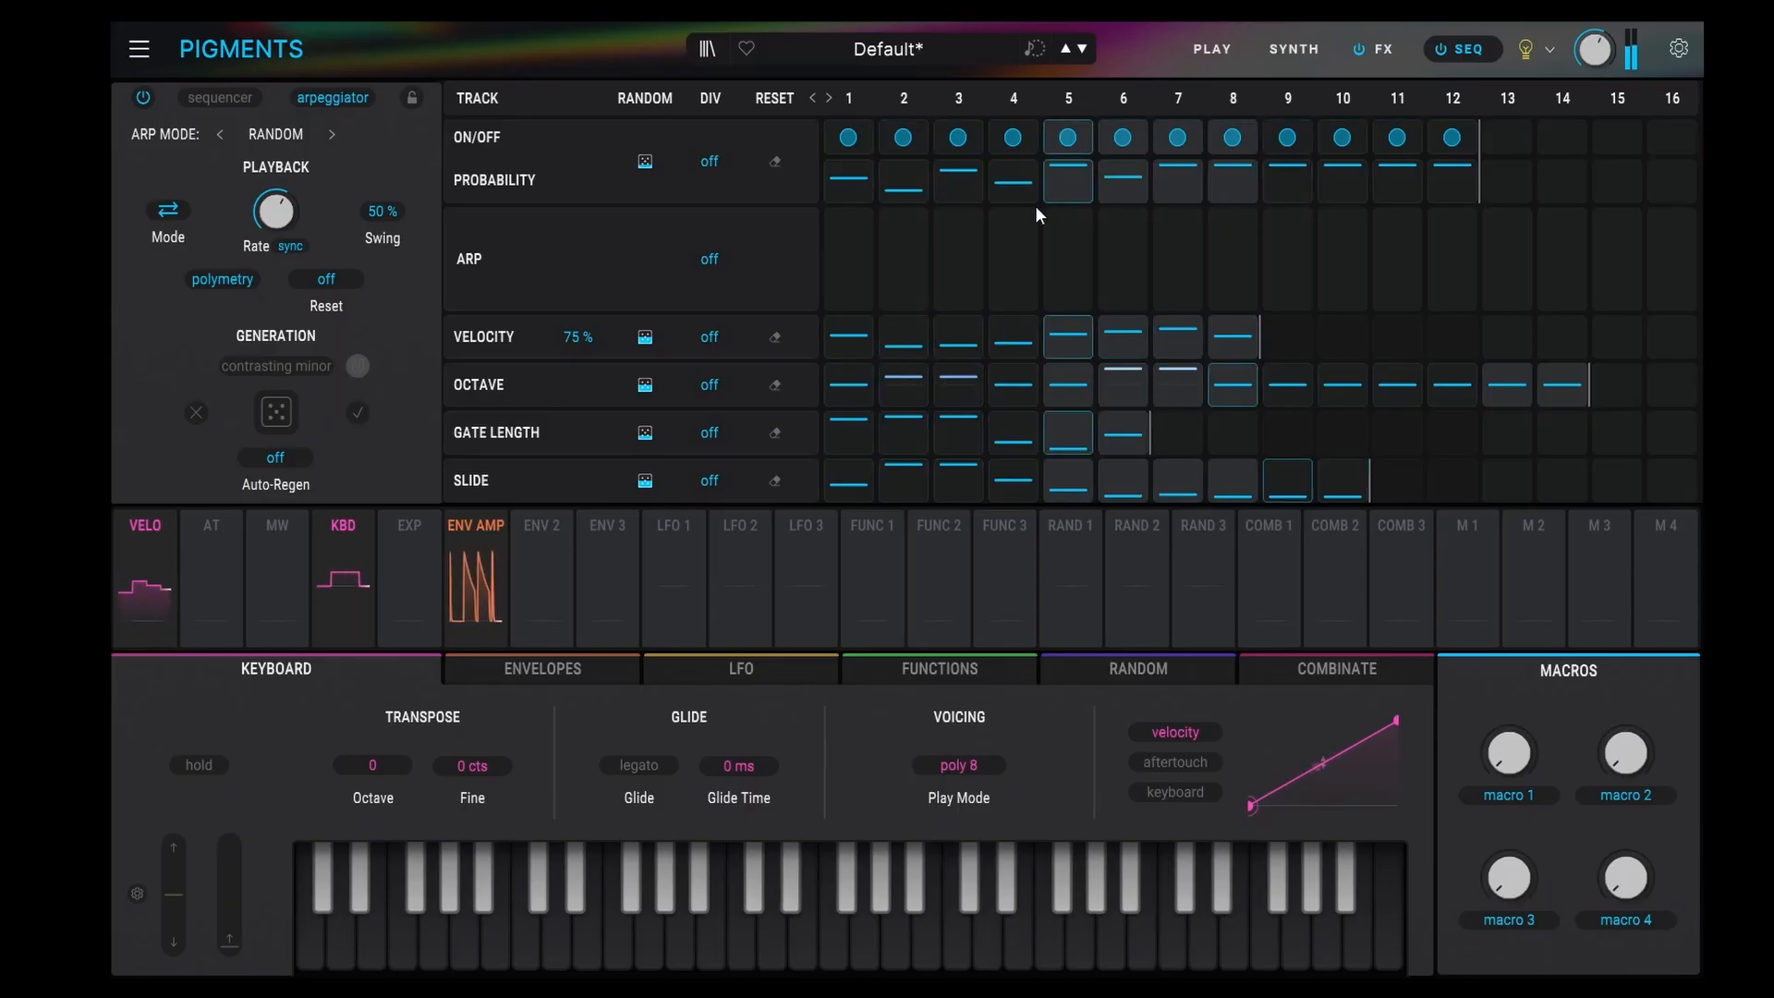
# - Turn off polymetry and lower the velocity of steps 9, 11, 12 and 13
pyautogui.click(214, 275)
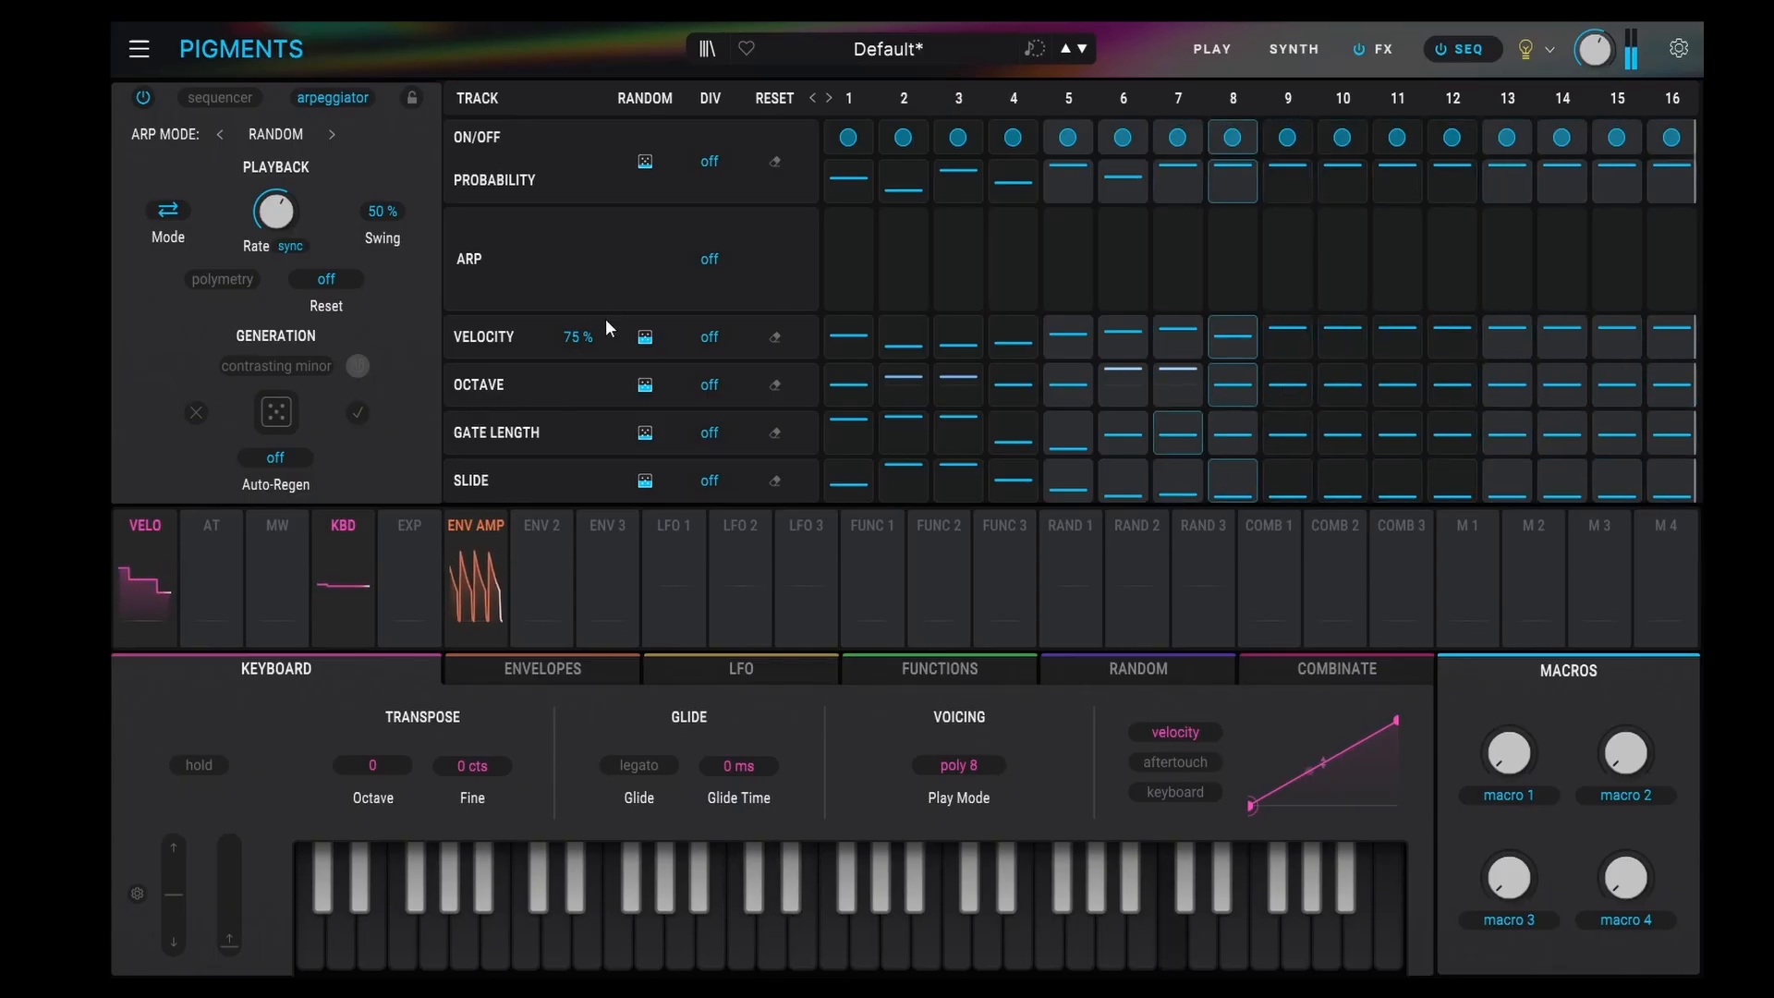
pyautogui.click(1287, 347)
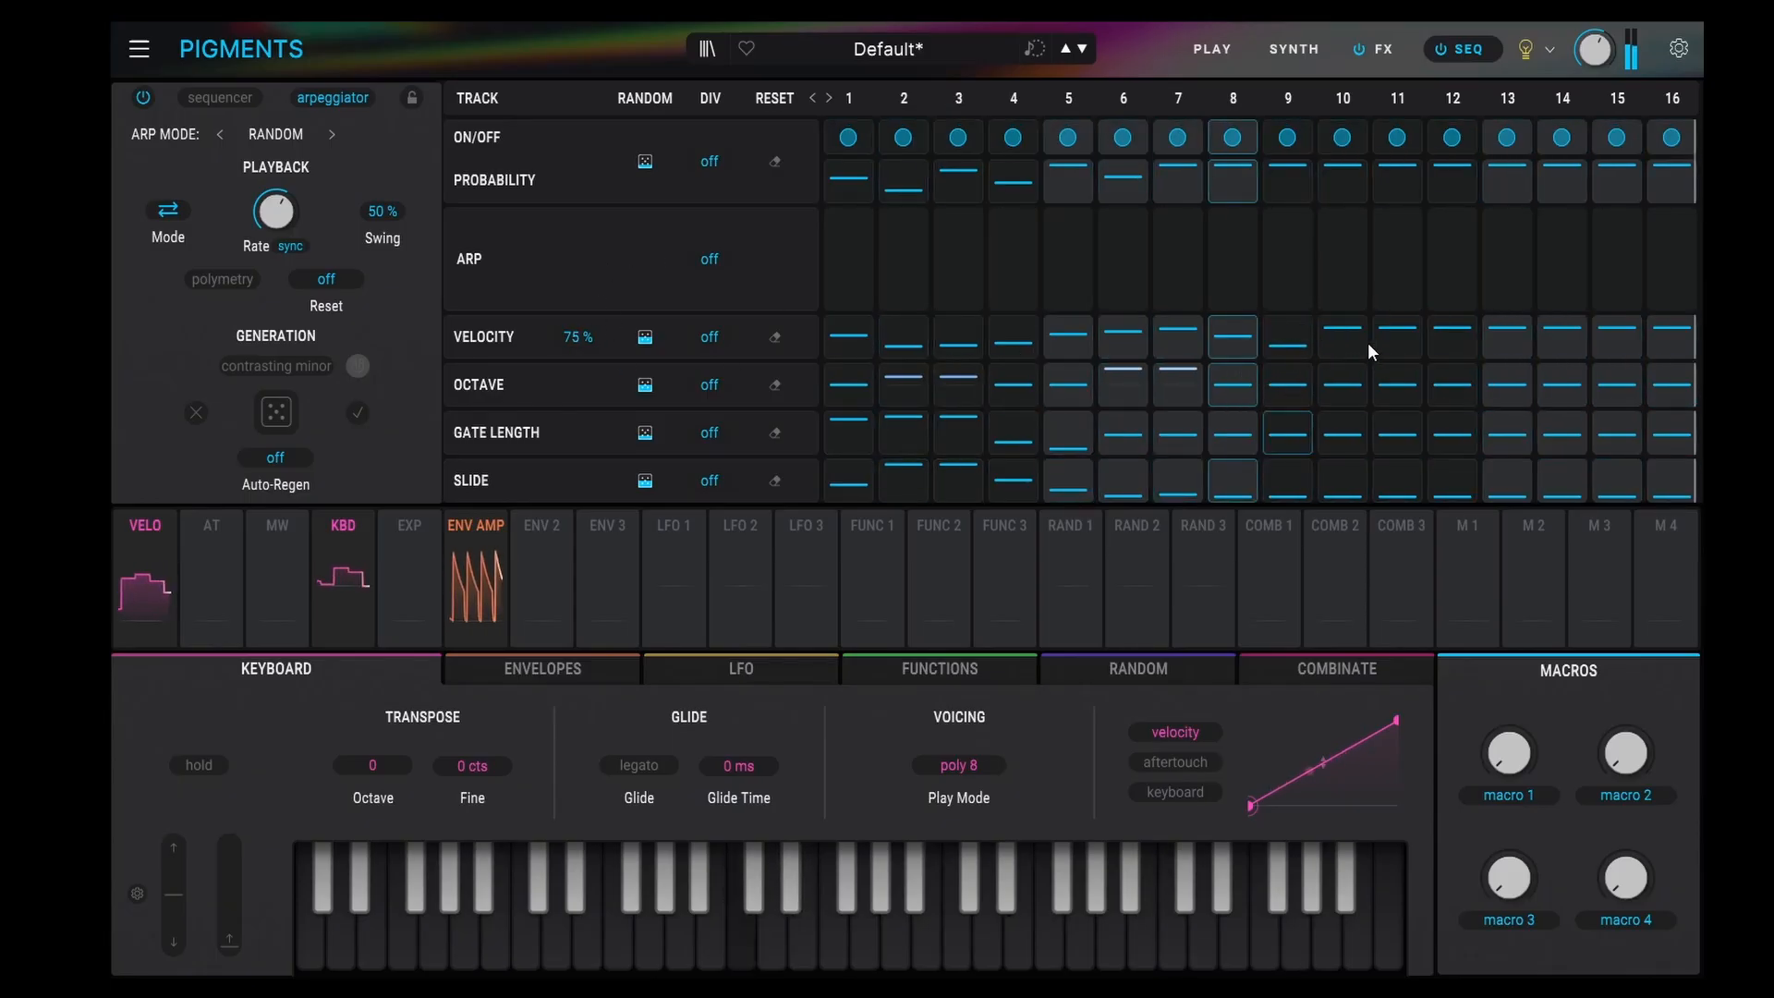
pyautogui.click(1455, 345)
pyautogui.click(1404, 343)
pyautogui.click(1515, 342)
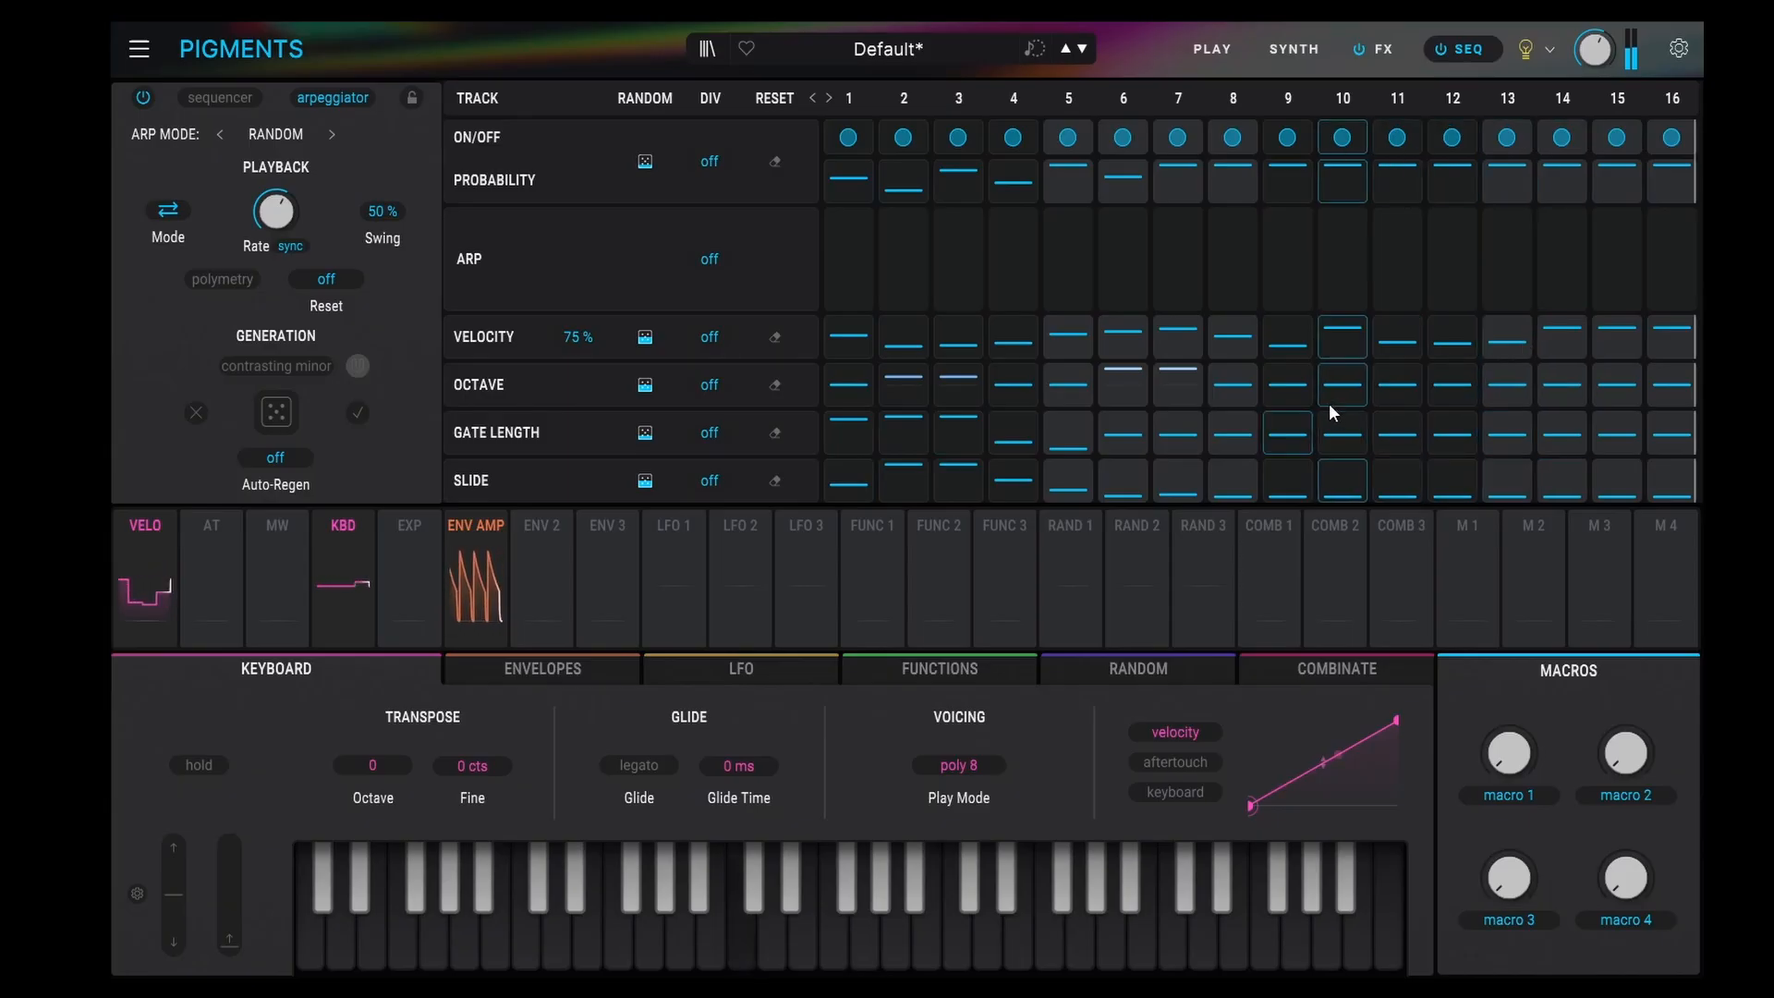
# - Draw varied octave, gate length and slide values across steps 9 to 14
pyautogui.moveTo(1328, 403); pyautogui.dragTo(1561, 377)
pyautogui.click(1325, 449)
pyautogui.moveTo(1322, 449); pyautogui.dragTo(1395, 424)
pyautogui.moveTo(1395, 478); pyautogui.dragTo(1561, 473)
pyautogui.click(1300, 479)
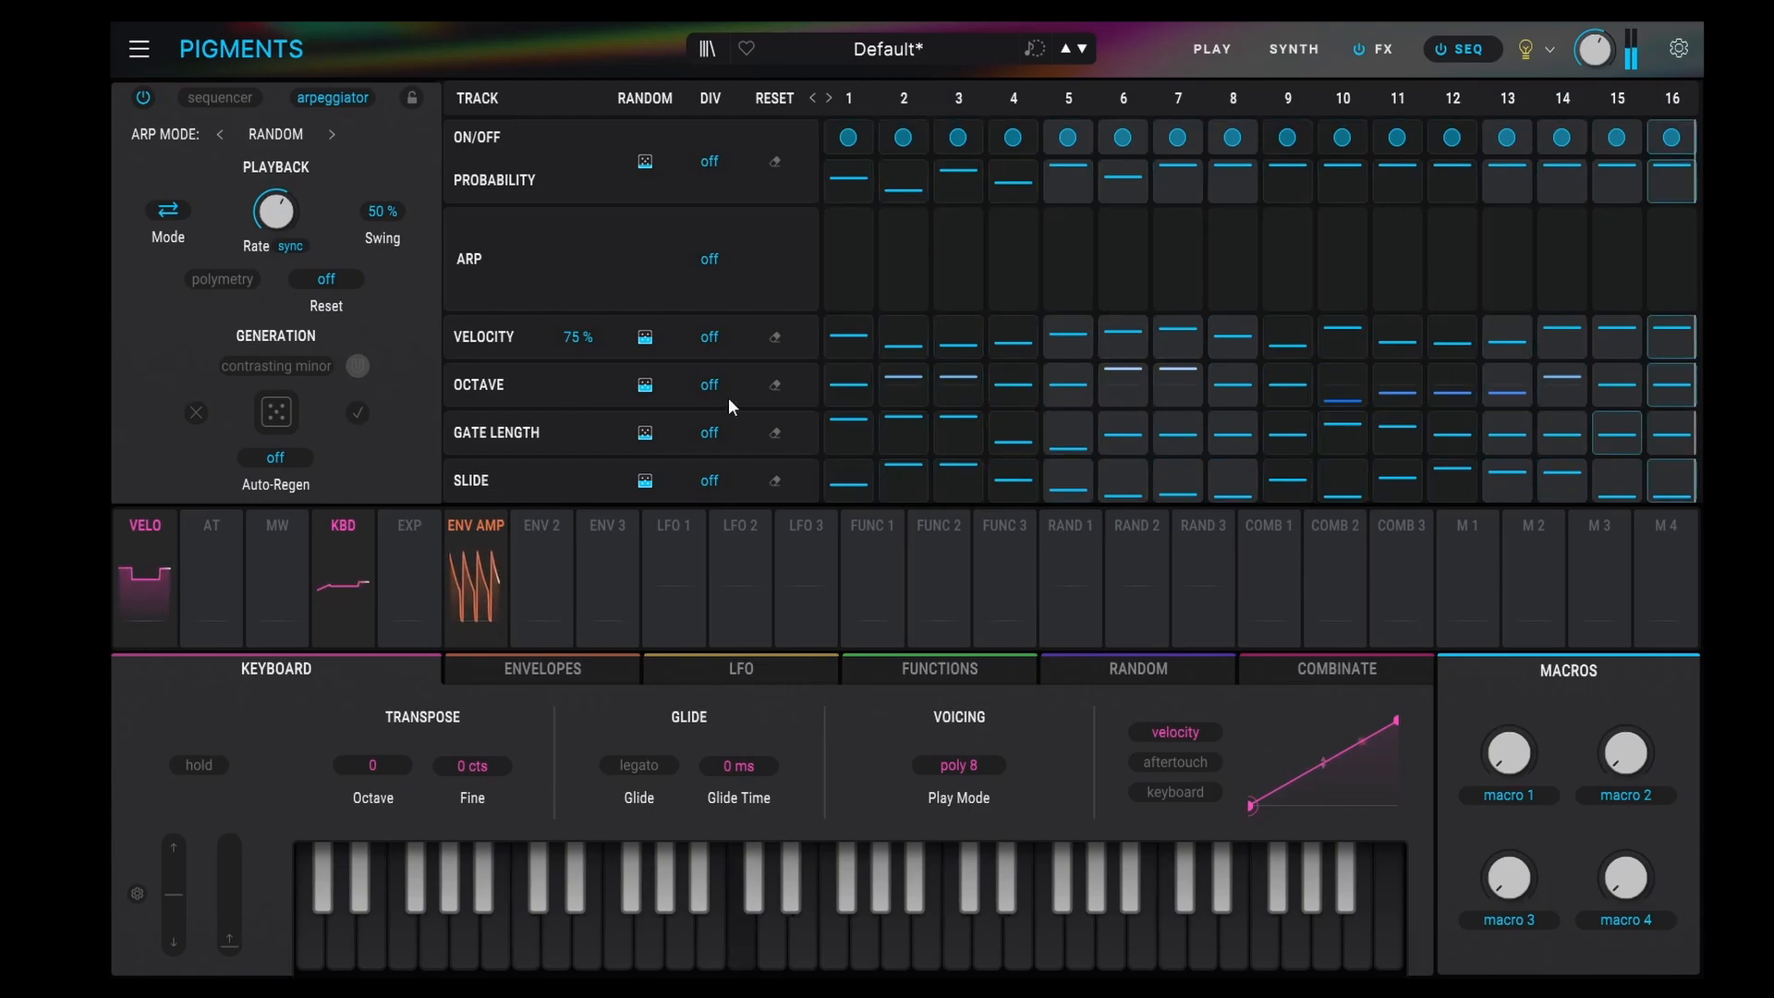
# - Reset the probability, velocity, octave, gate length and slide tracks to their defaults
pyautogui.click(774, 163)
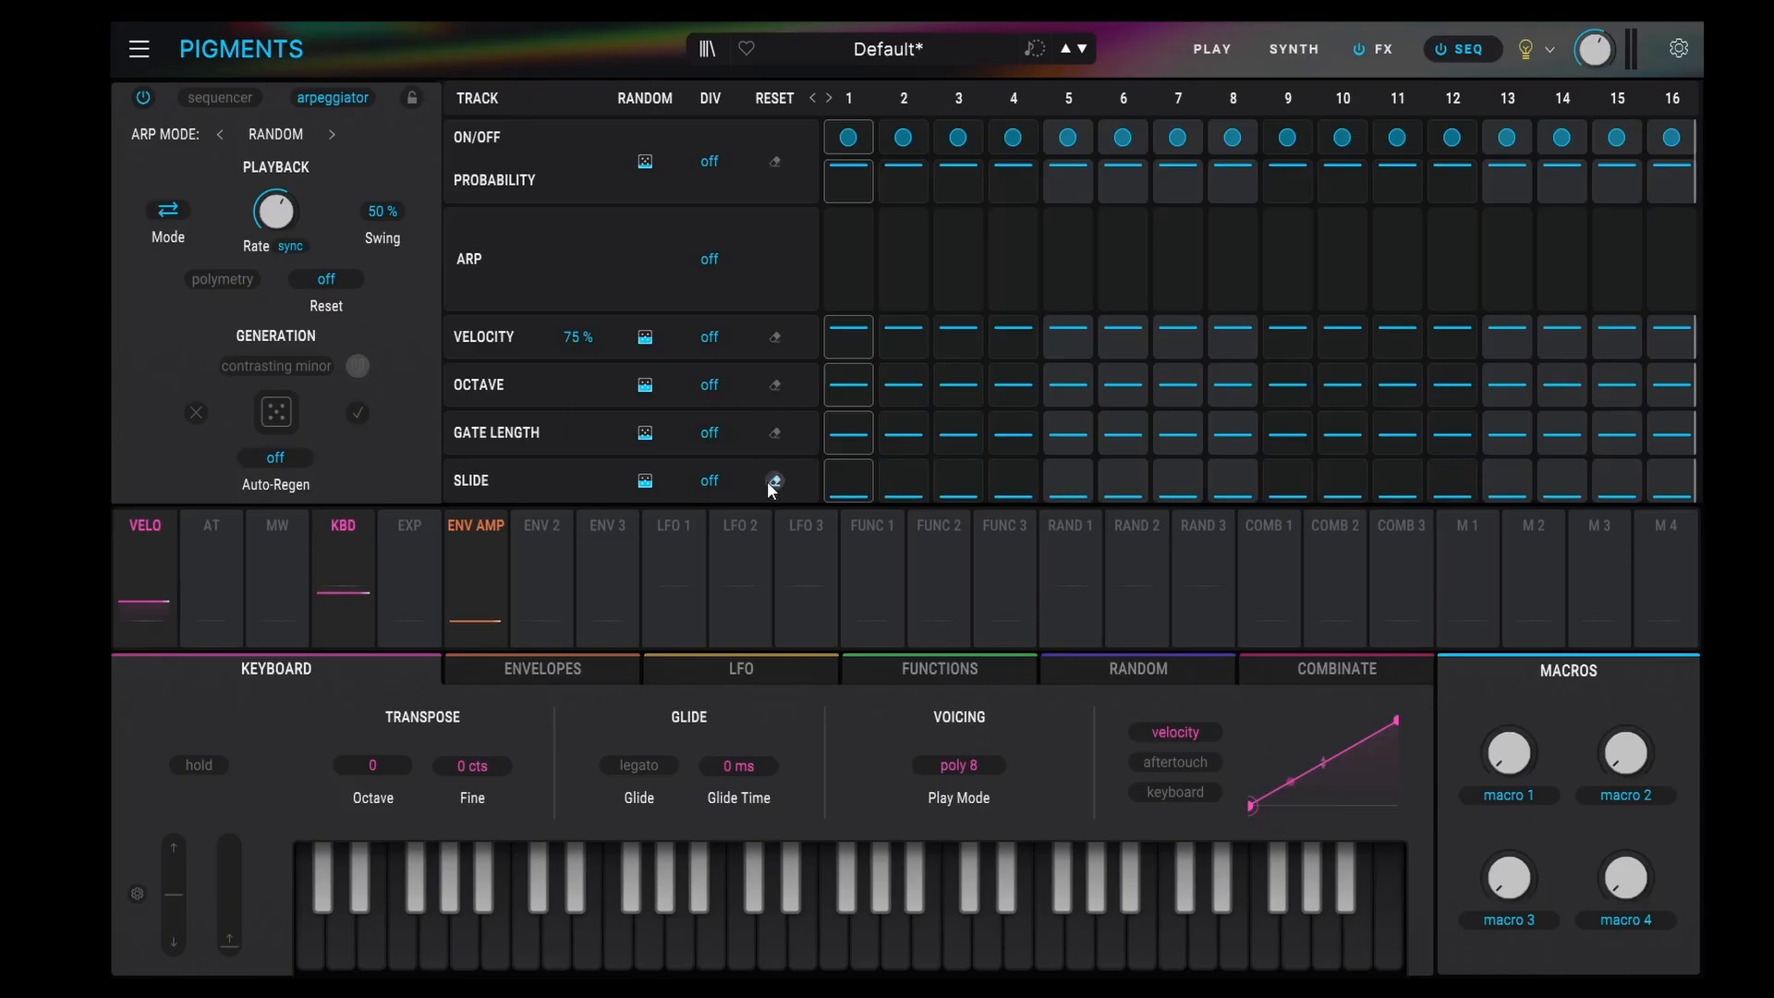
# - Turn on the keyboard's Hold and set the arpeggiator's playback mode to Forward
pyautogui.click(194, 766)
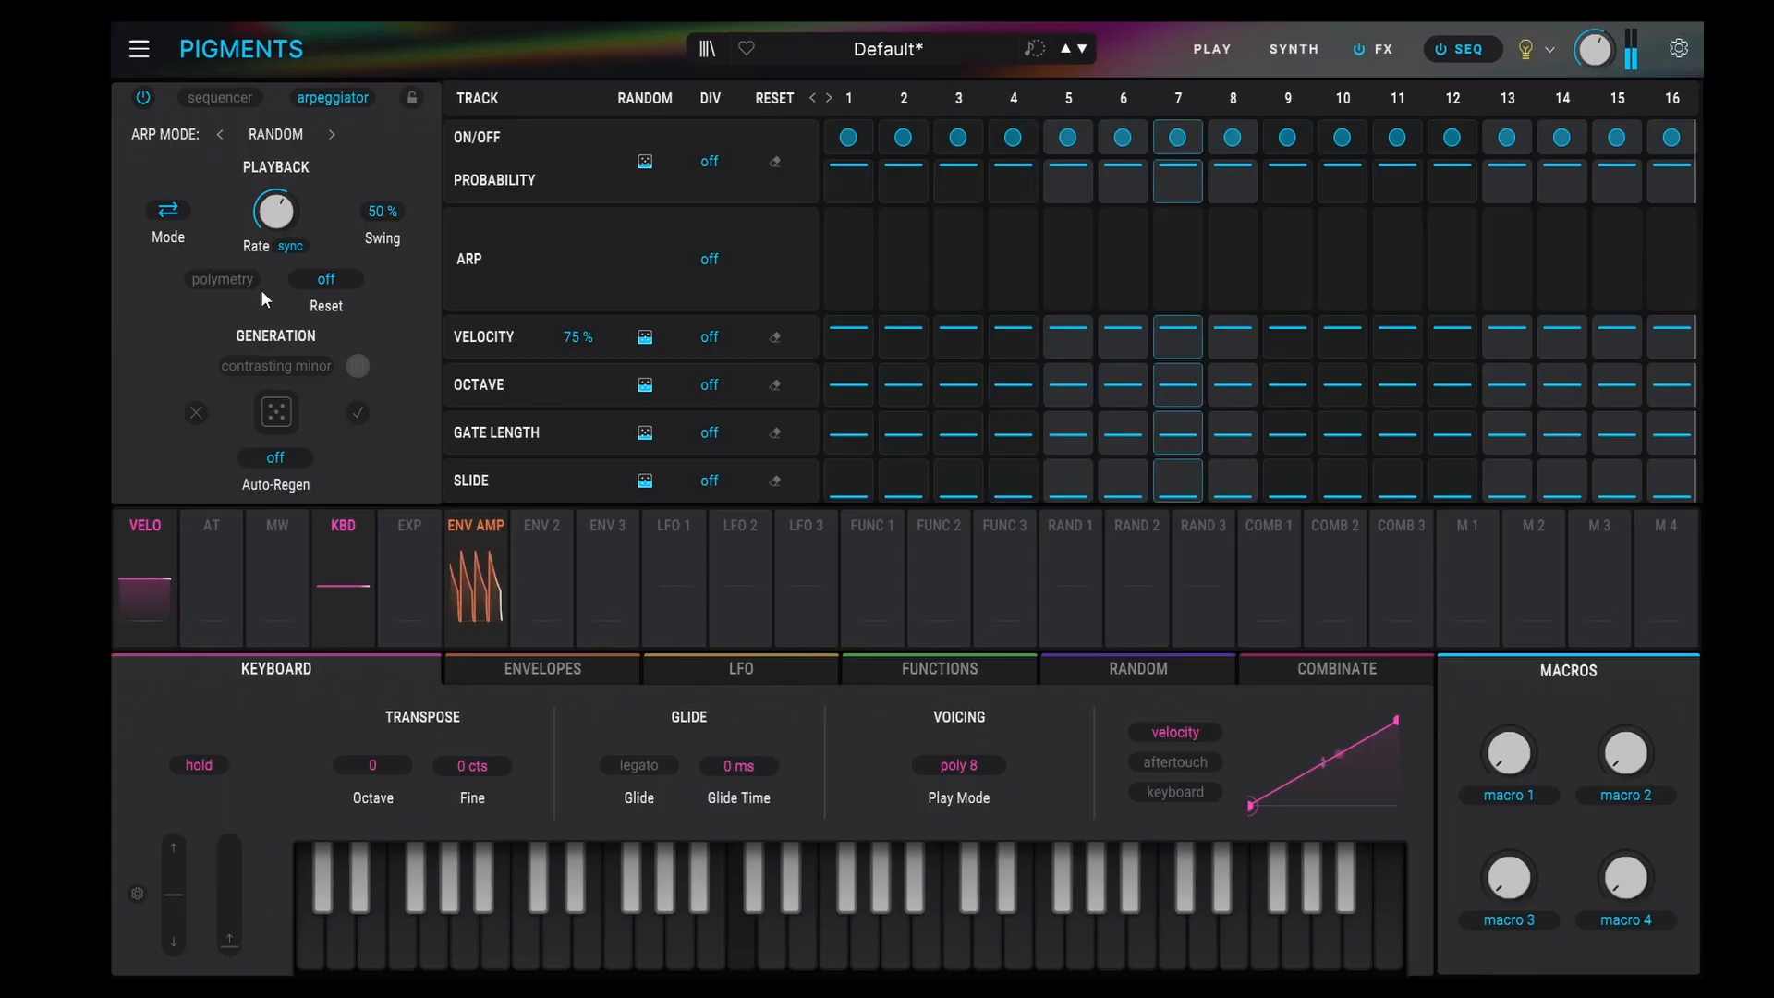
pyautogui.click(162, 218)
pyautogui.click(164, 279)
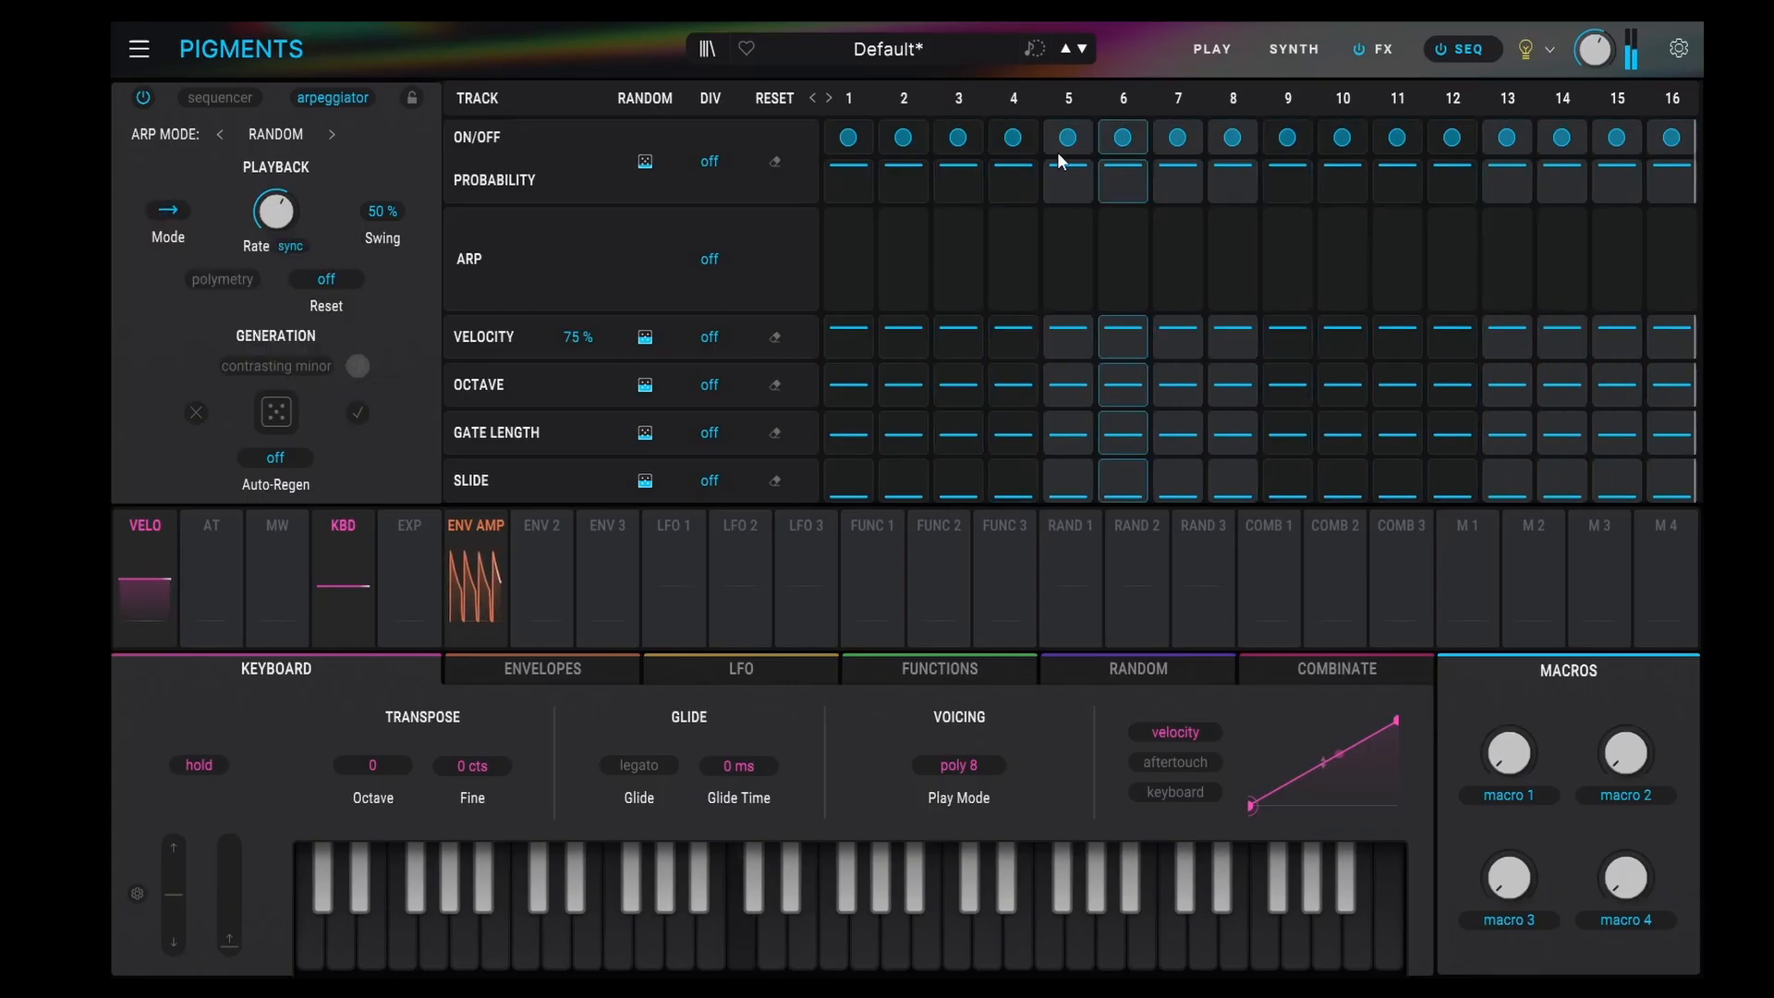
# - Switch to the synth page and examine the engine types available for Engine 1
pyautogui.click(1294, 59)
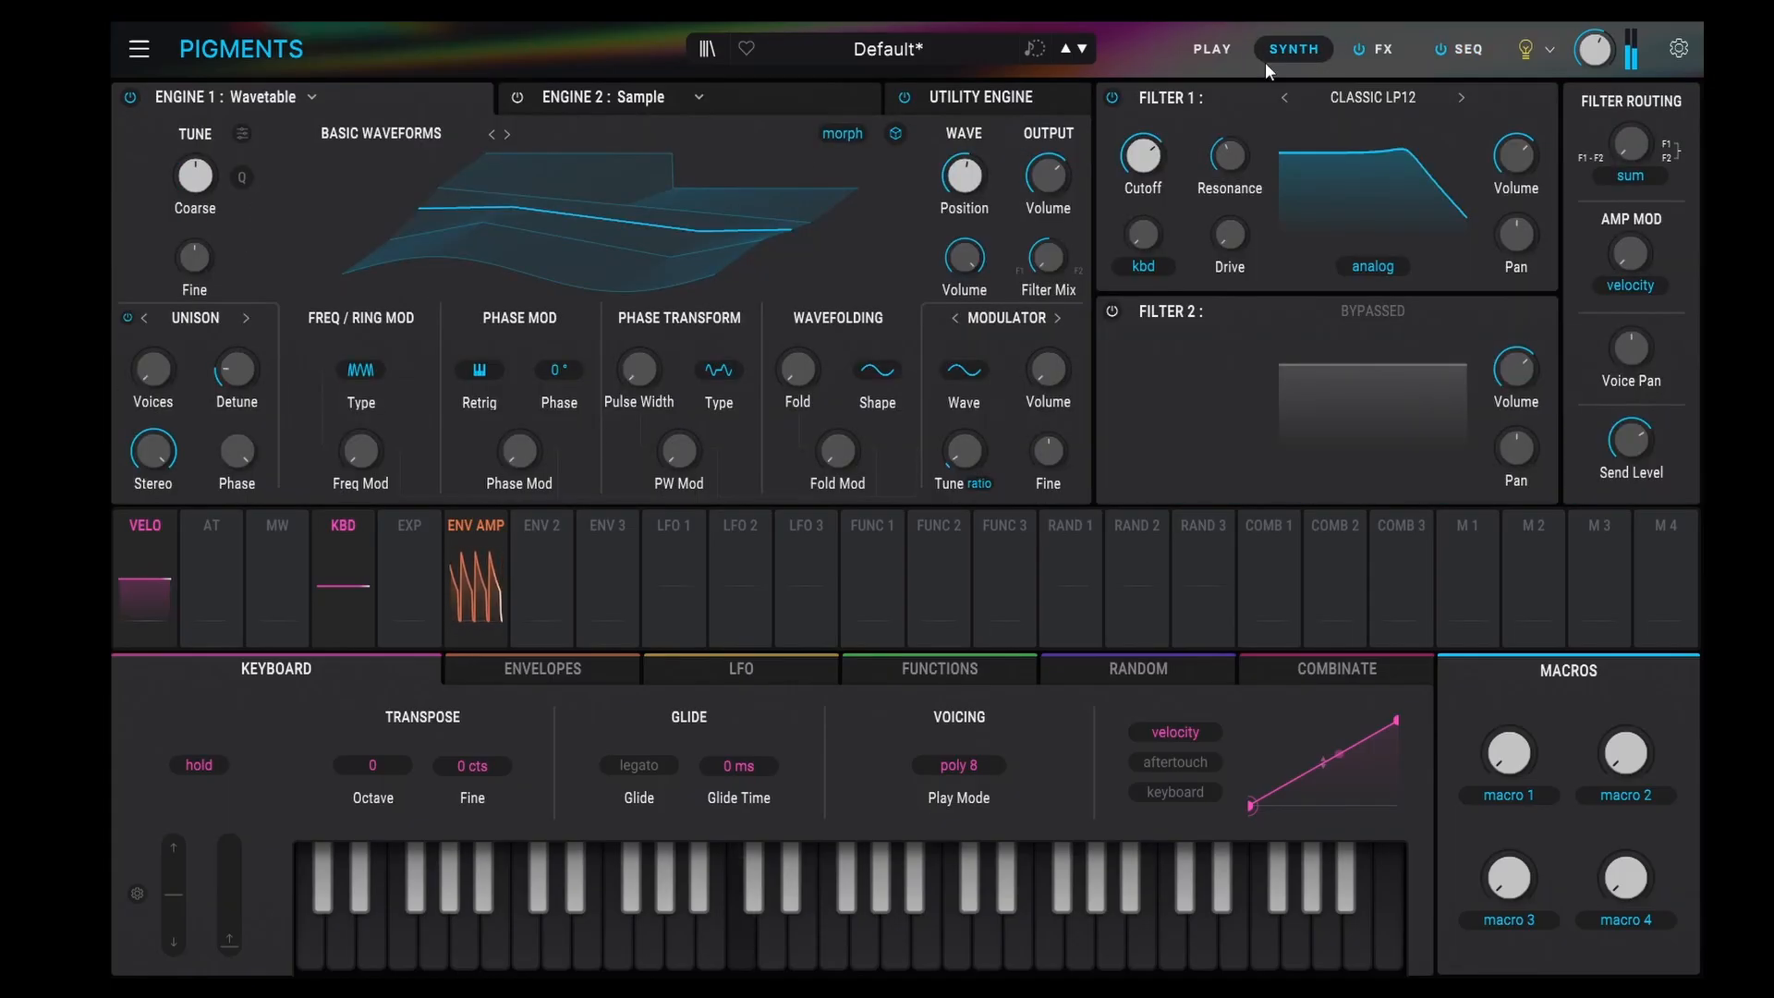
pyautogui.click(264, 97)
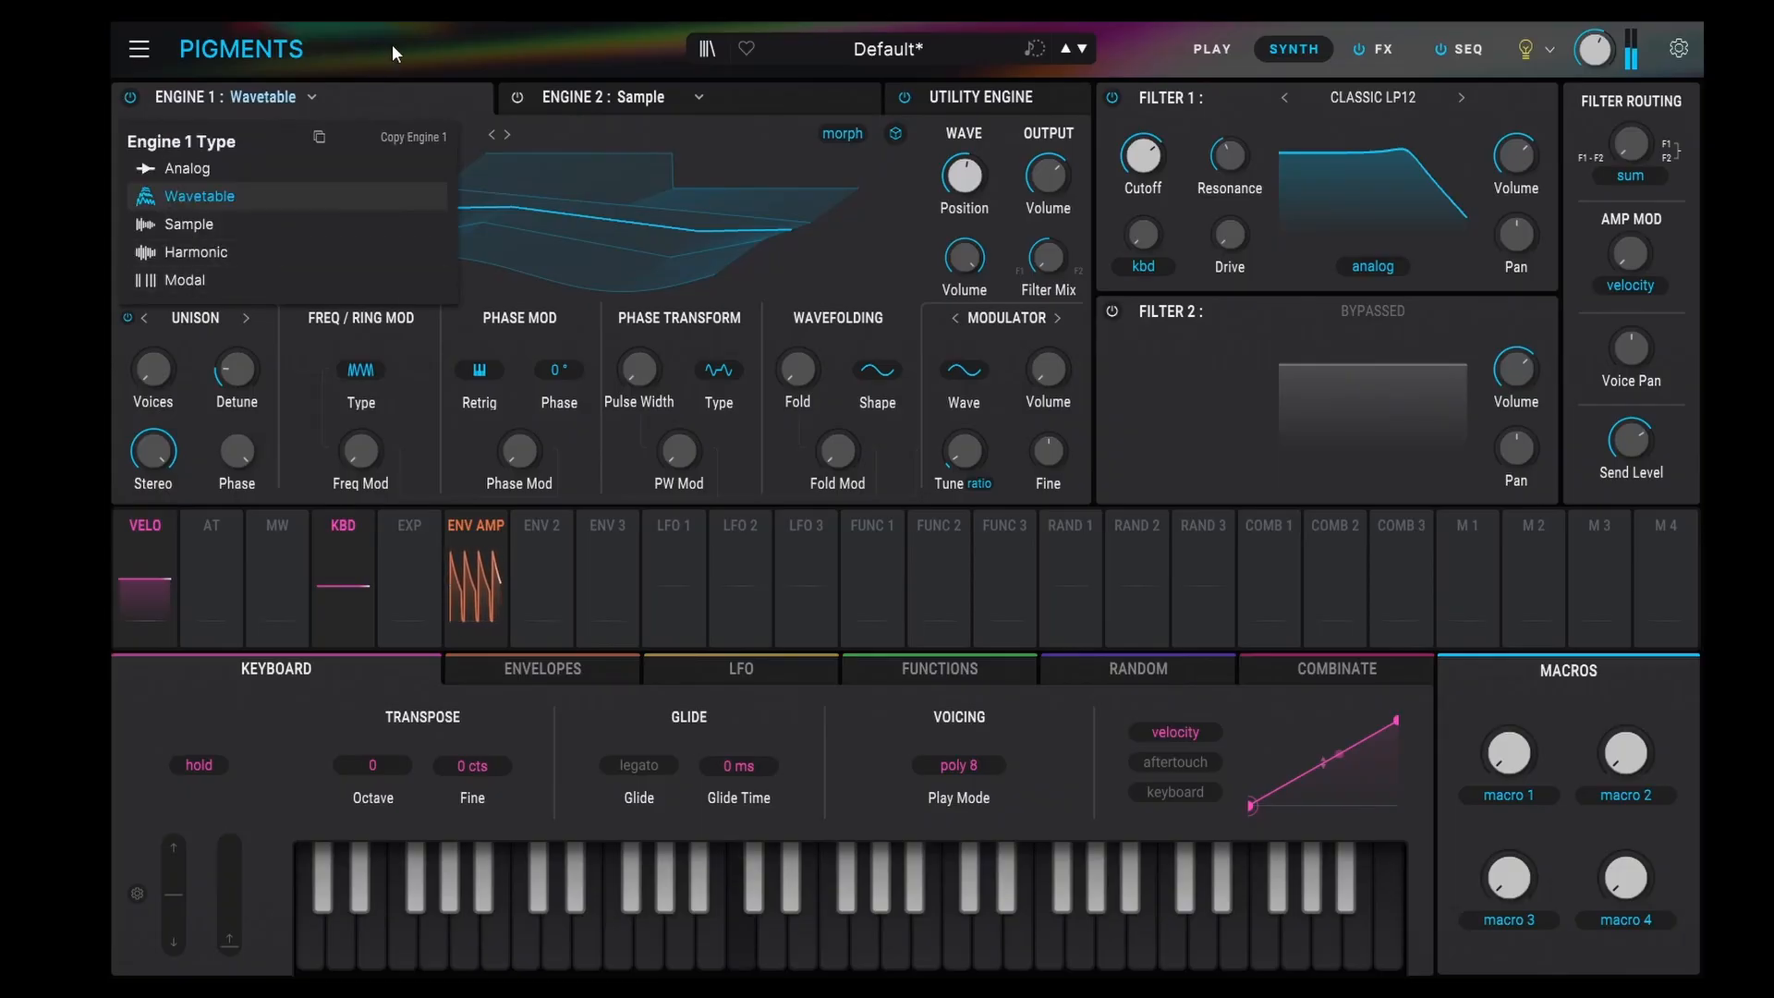
pyautogui.click(379, 109)
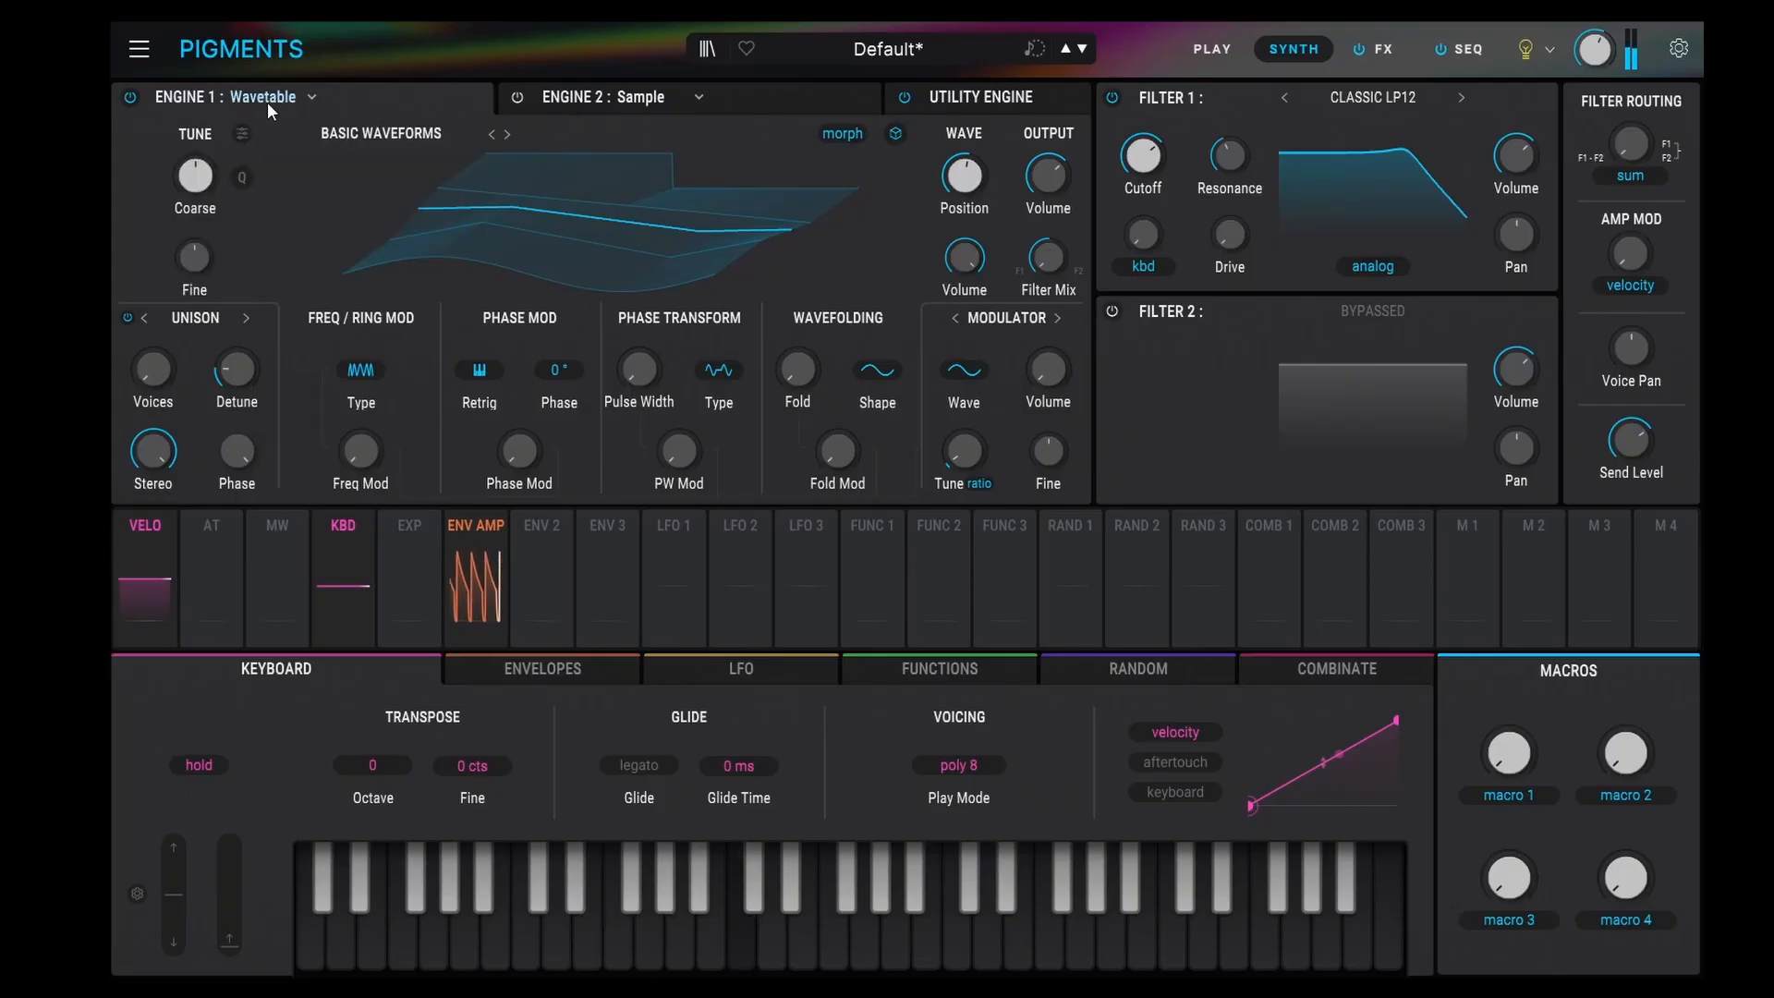
pyautogui.click(268, 98)
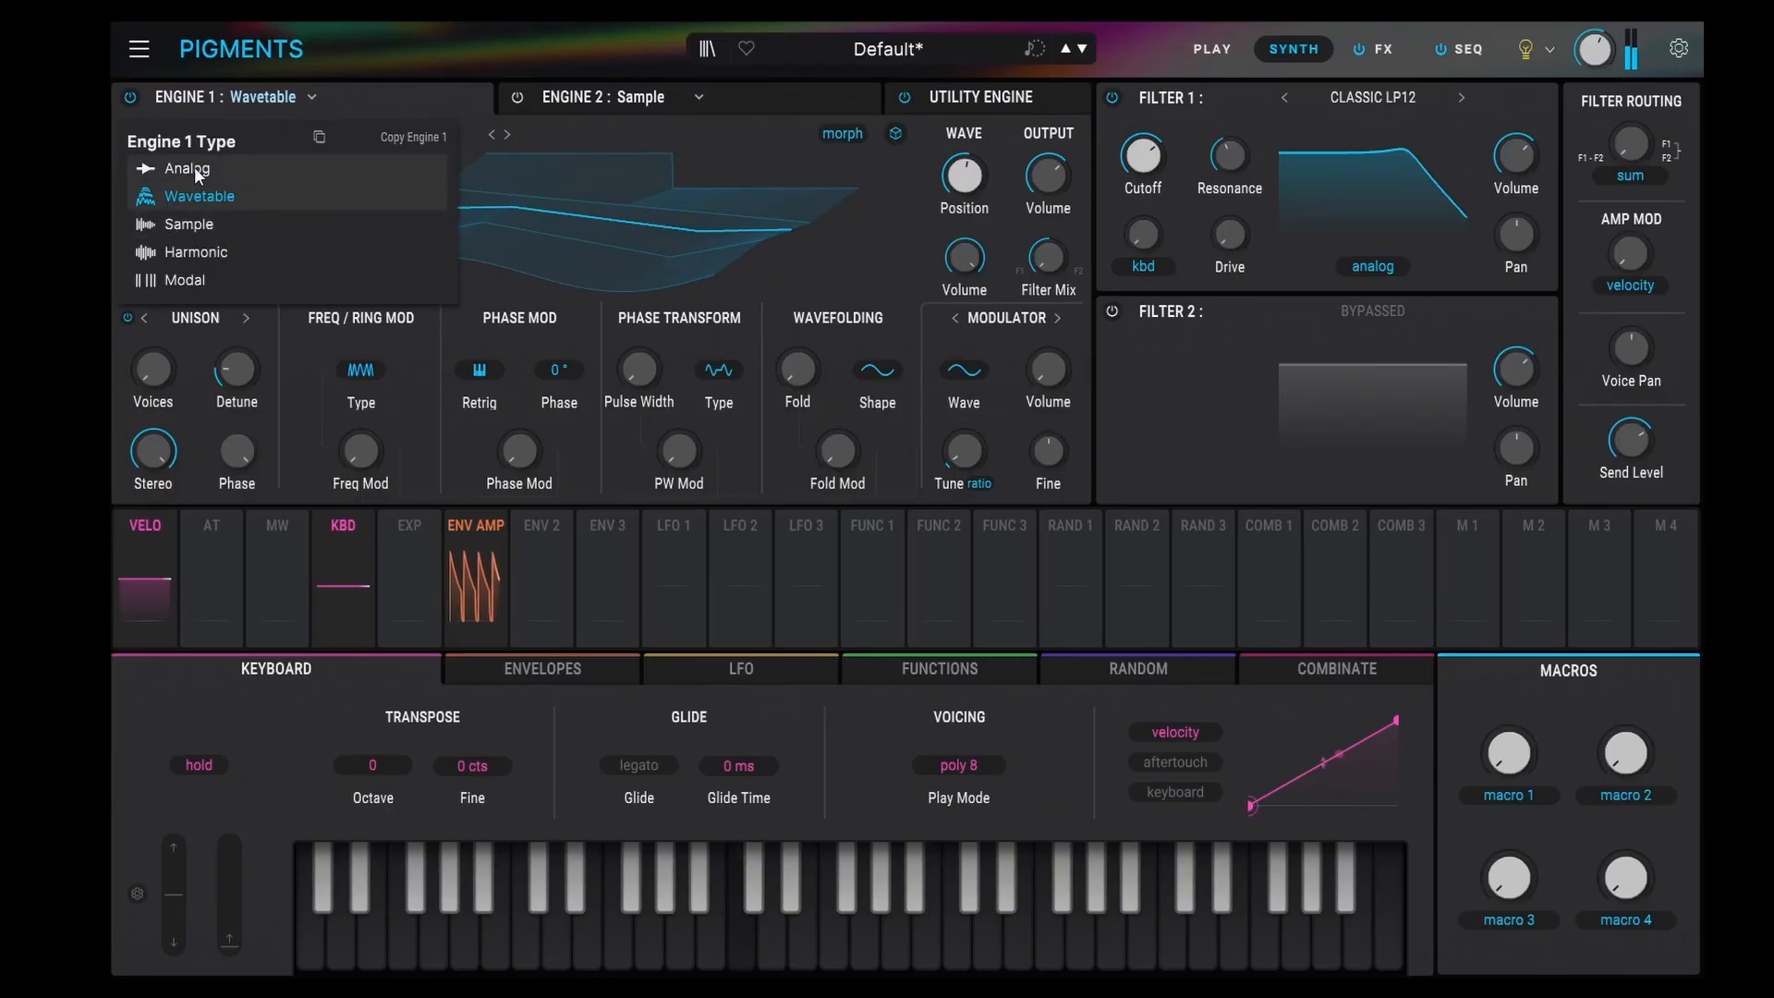
pyautogui.click(406, 81)
# - Change Engine 1's unison mode to Chord and set the chord type to m
pyautogui.click(216, 321)
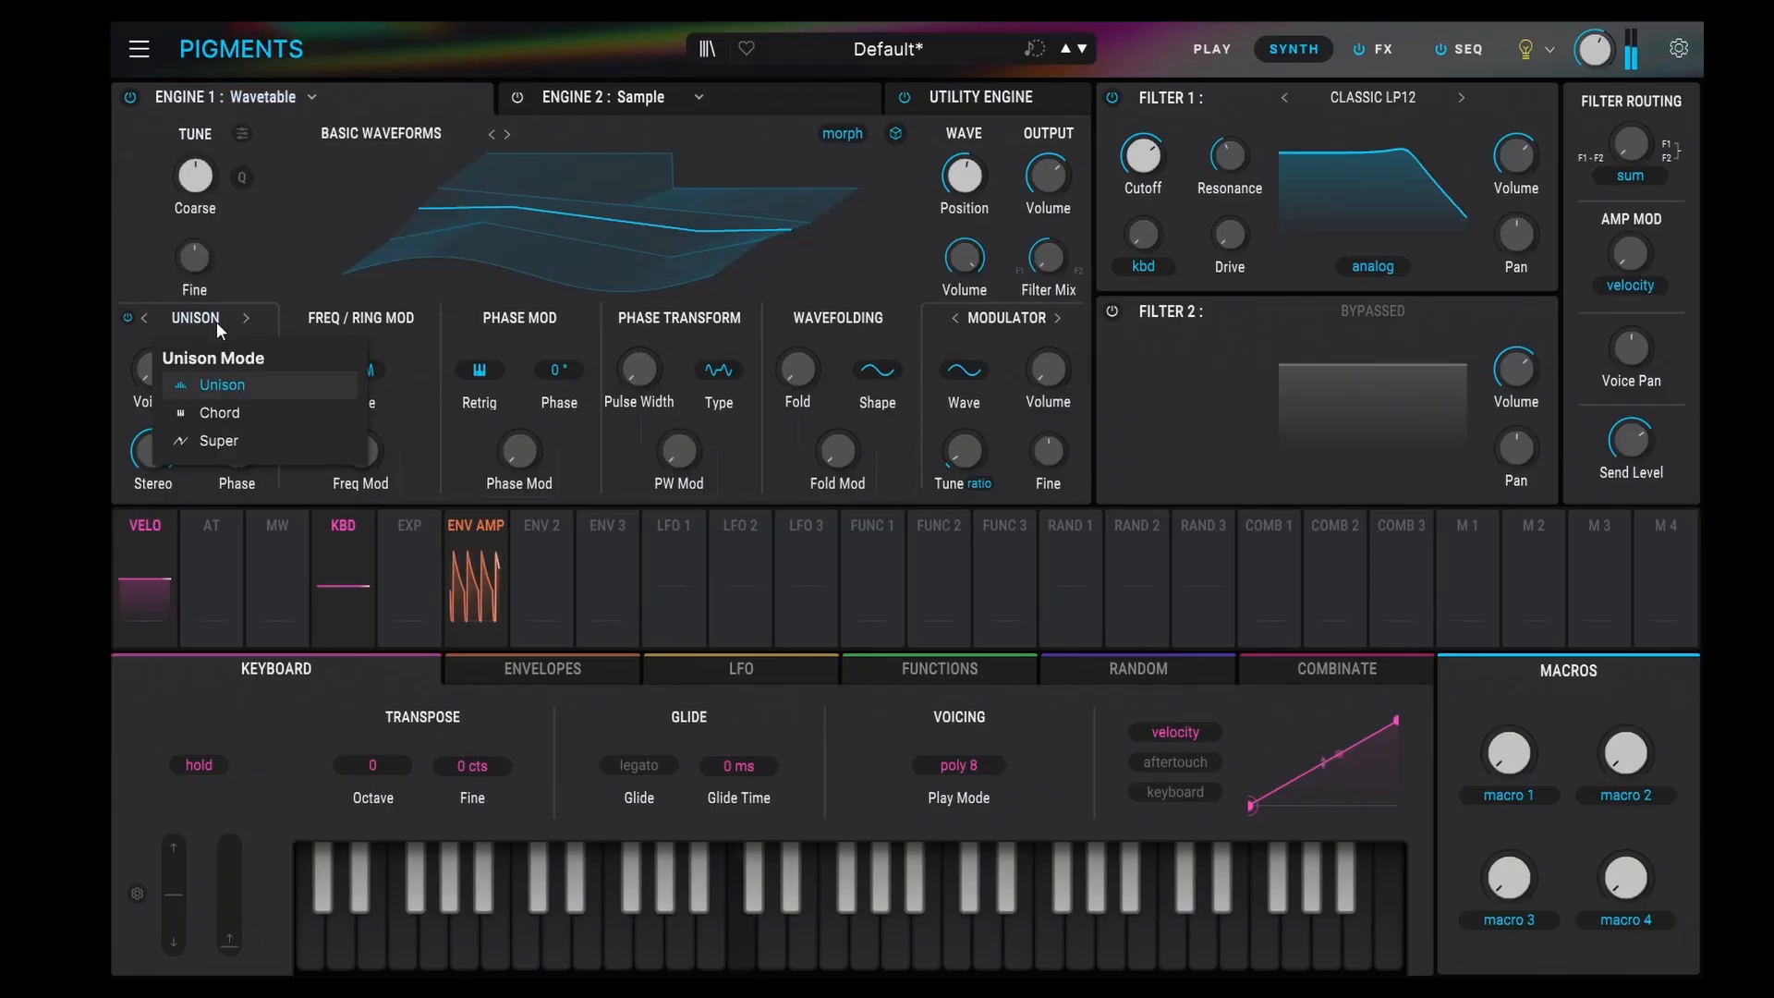
pyautogui.click(229, 413)
pyautogui.moveTo(264, 352)
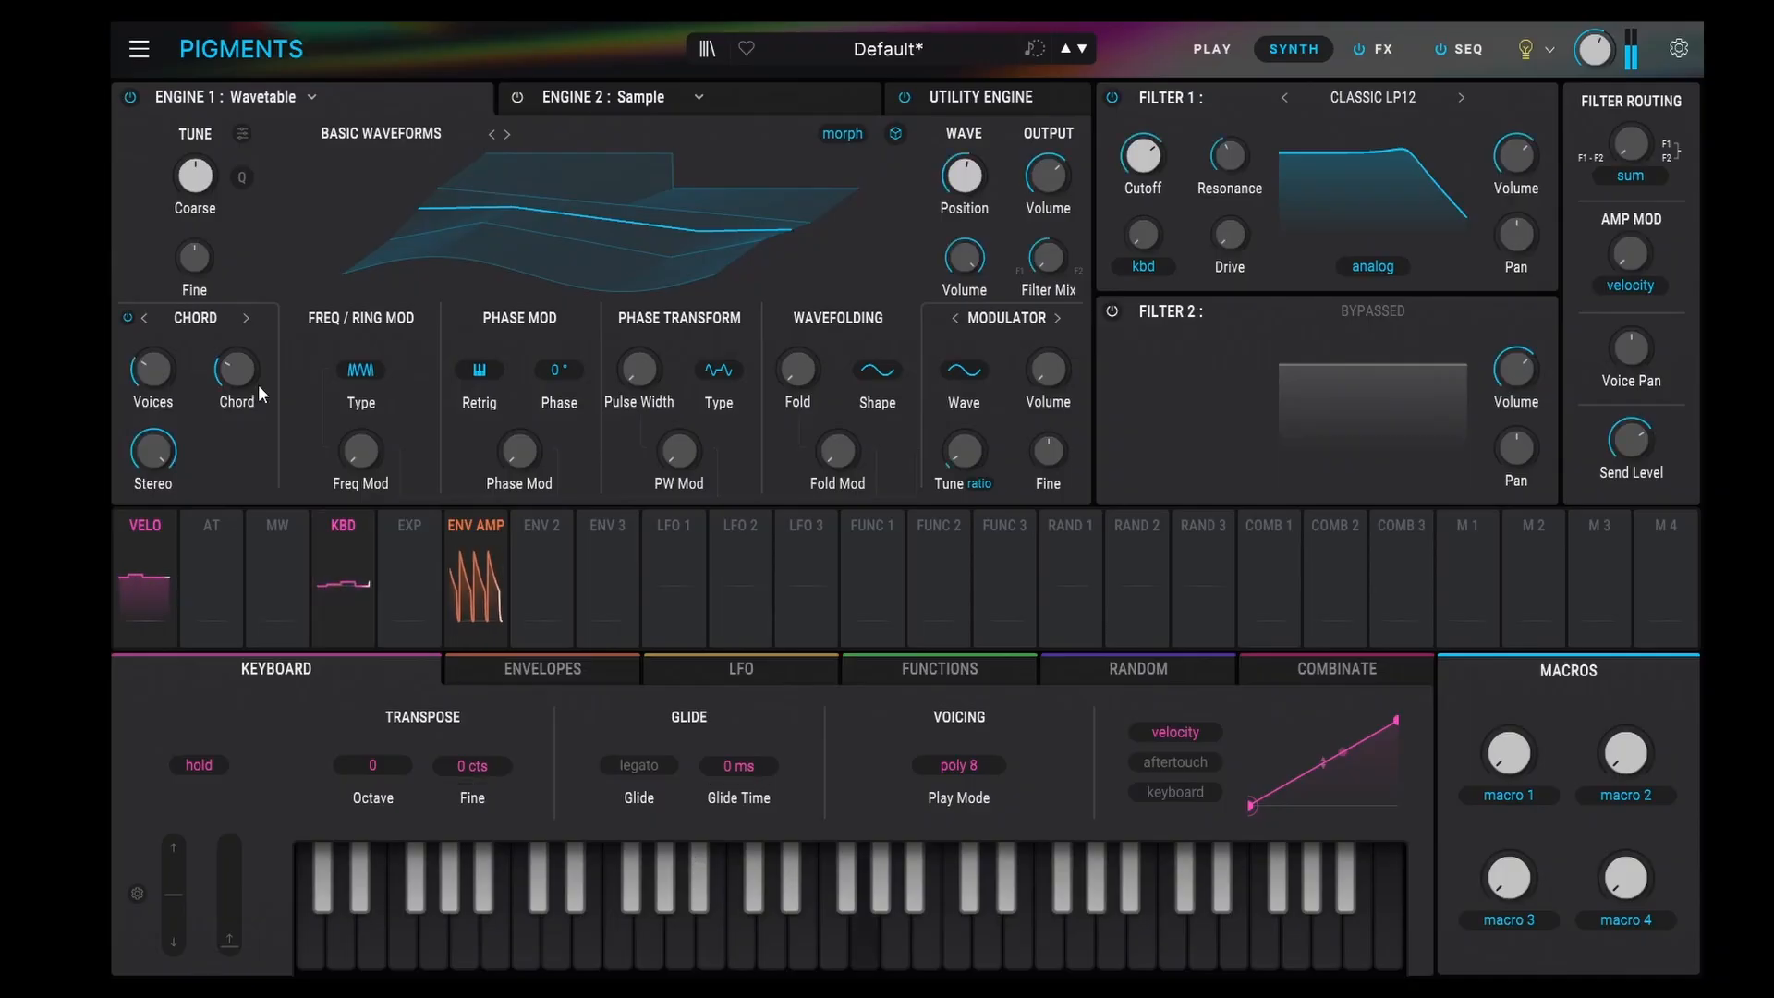
pyautogui.moveTo(240, 373); pyautogui.dragTo(240, 384)
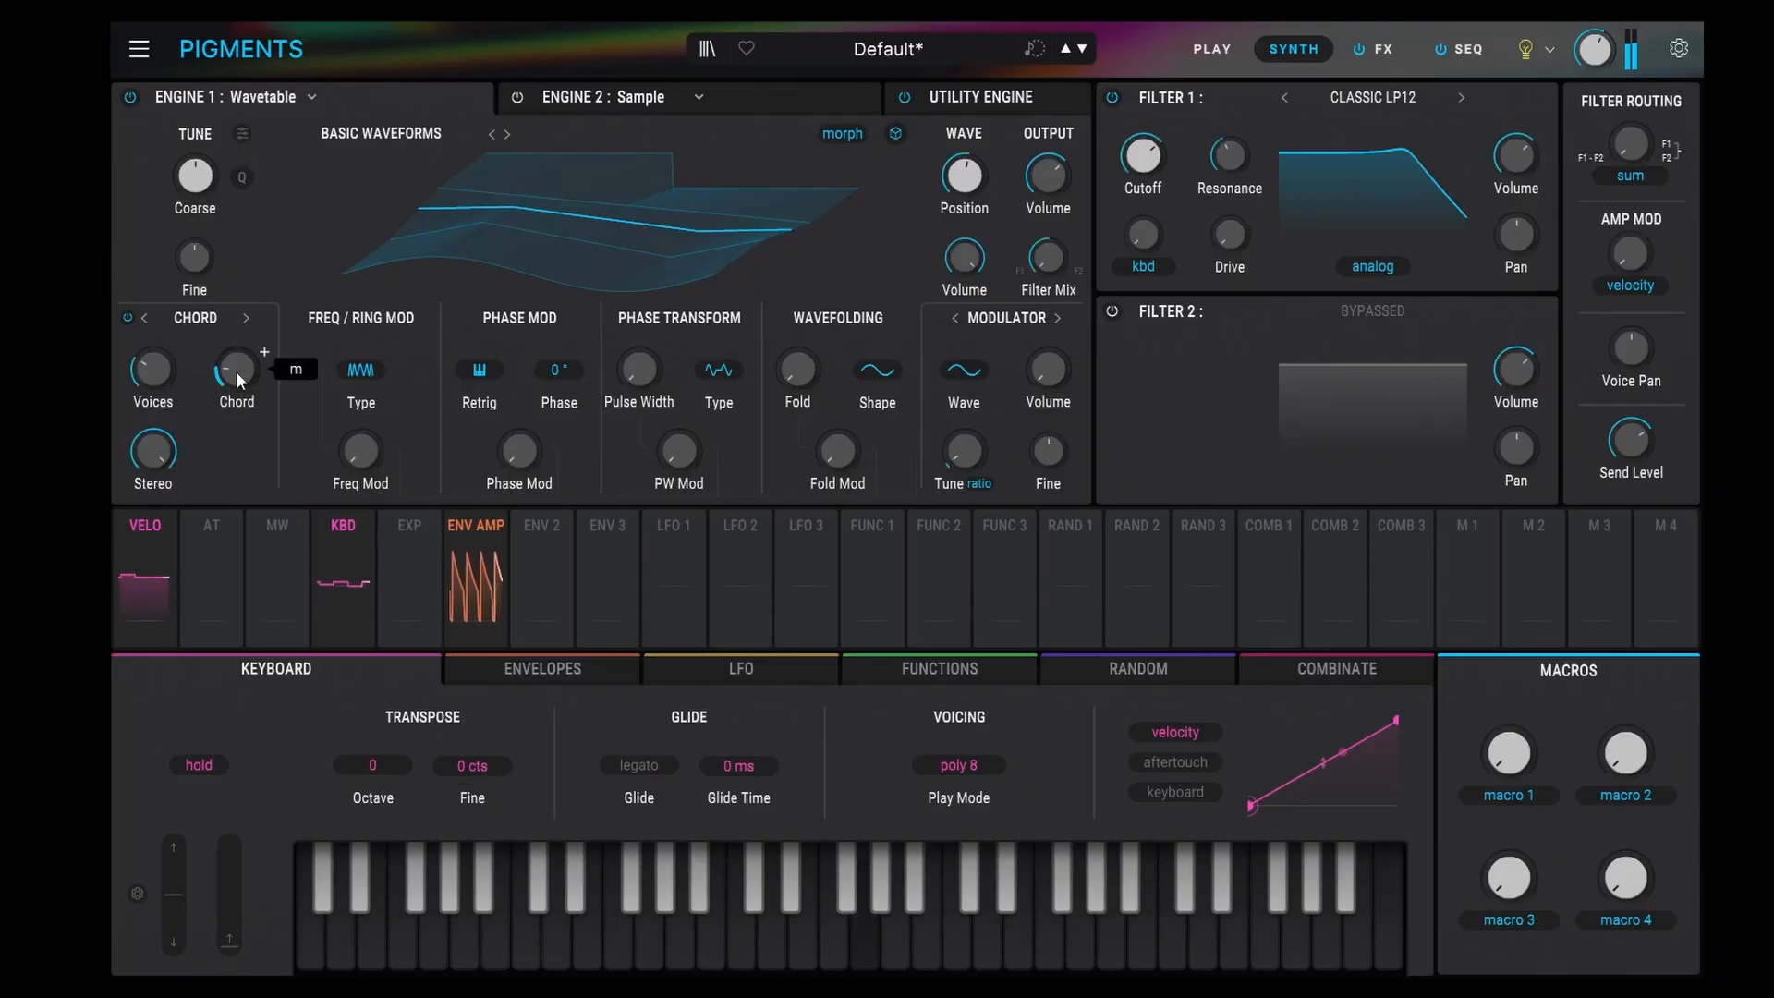
# - Set the arpeggiator's rate to 1/8 and vary Engine 1's chord, including m7, and its number of voices
pyautogui.click(1455, 49)
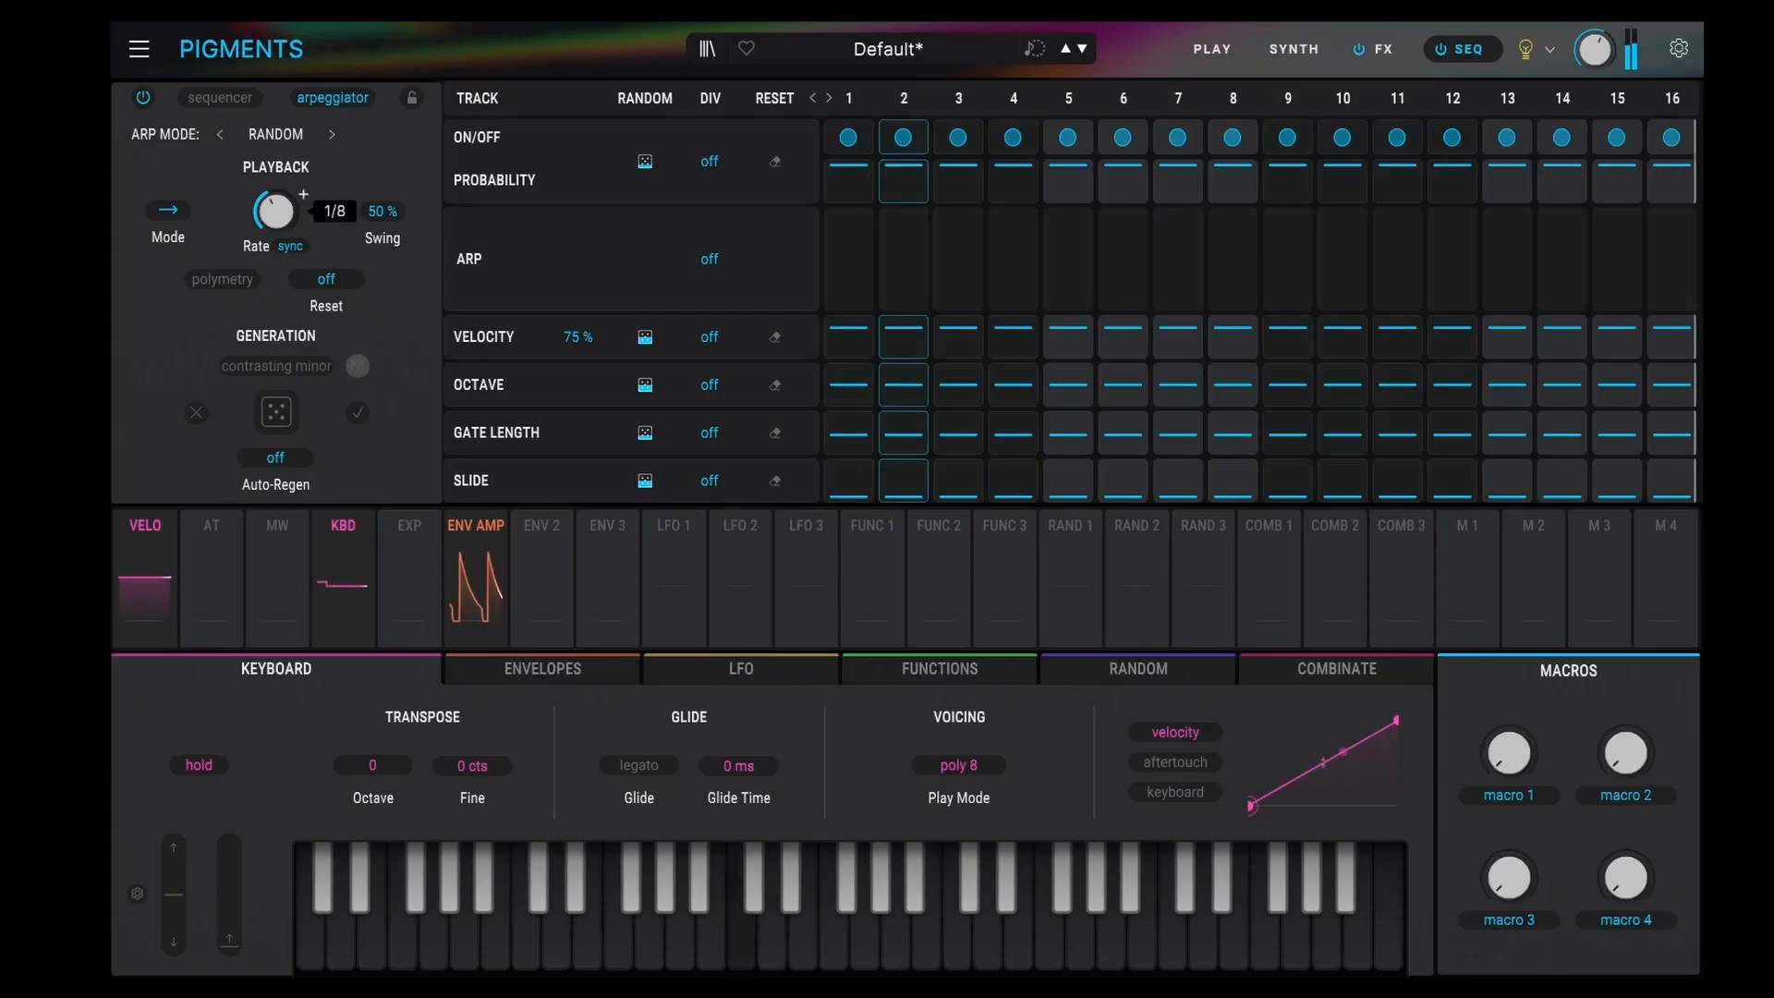
pyautogui.click(1297, 51)
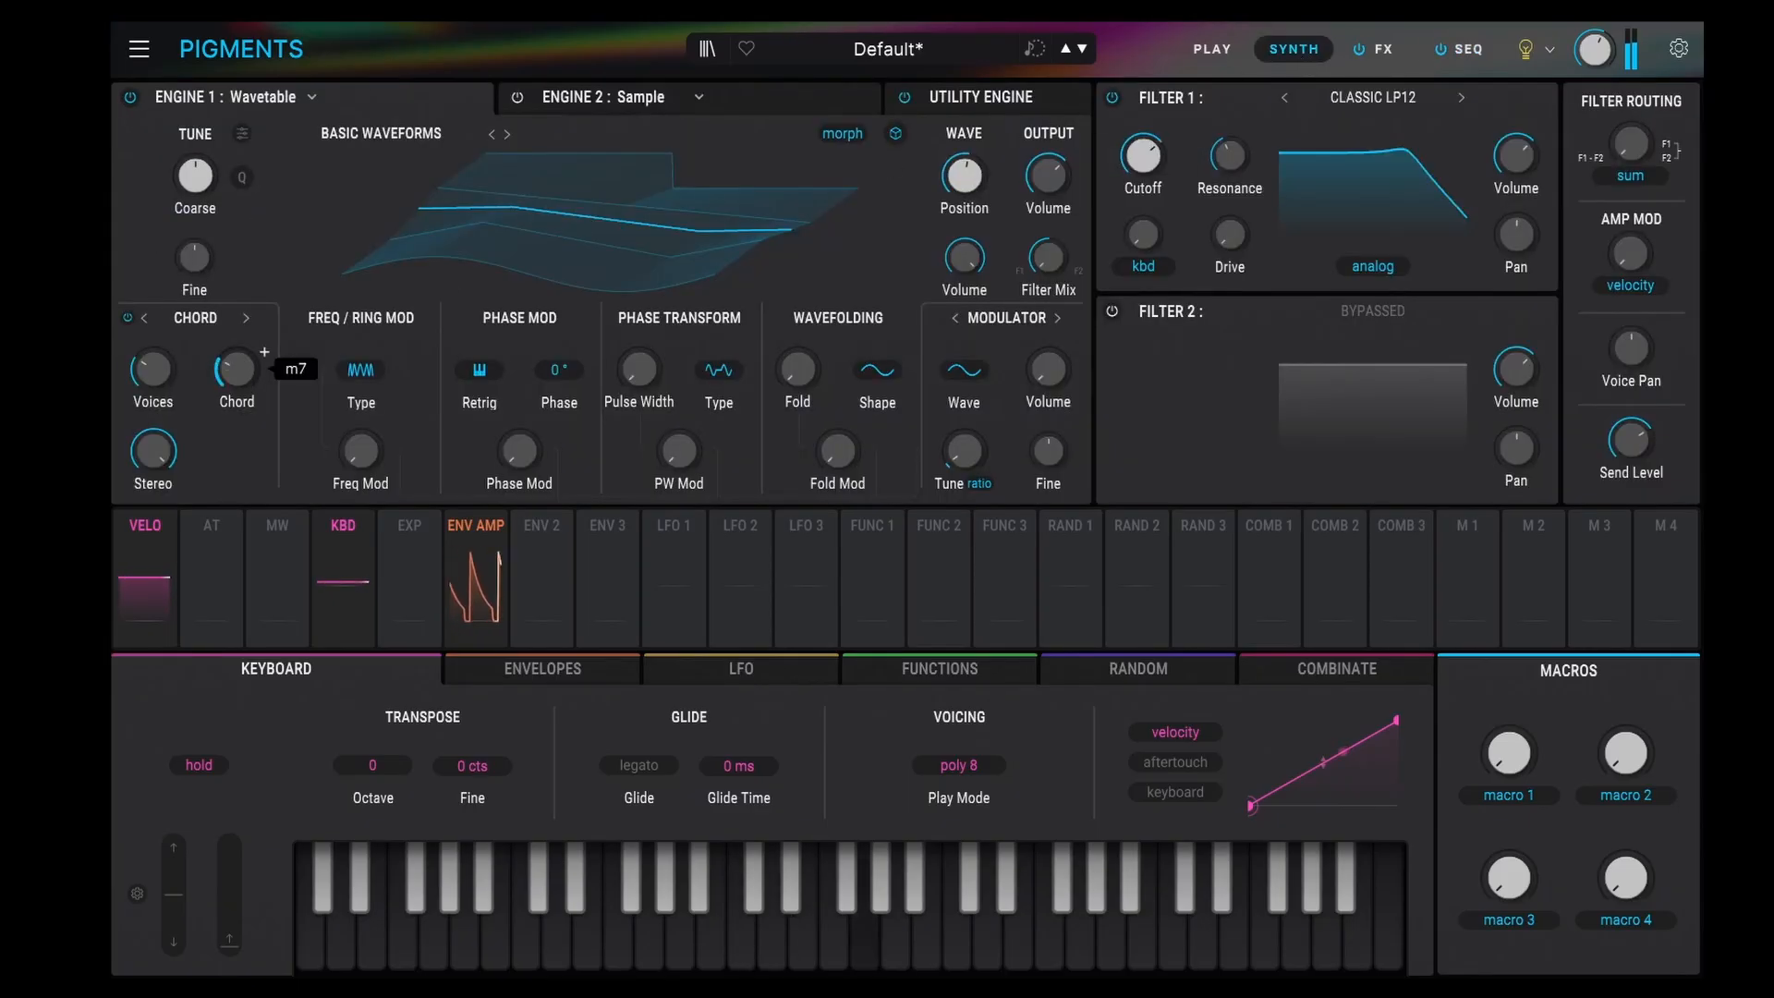
pyautogui.moveTo(153, 368); pyautogui.dragTo(236, 334)
pyautogui.moveTo(237, 368); pyautogui.dragTo(237, 396)
# - Review the sequencer page and the synth page in turn, finishing on the sequencer
pyautogui.click(1469, 51)
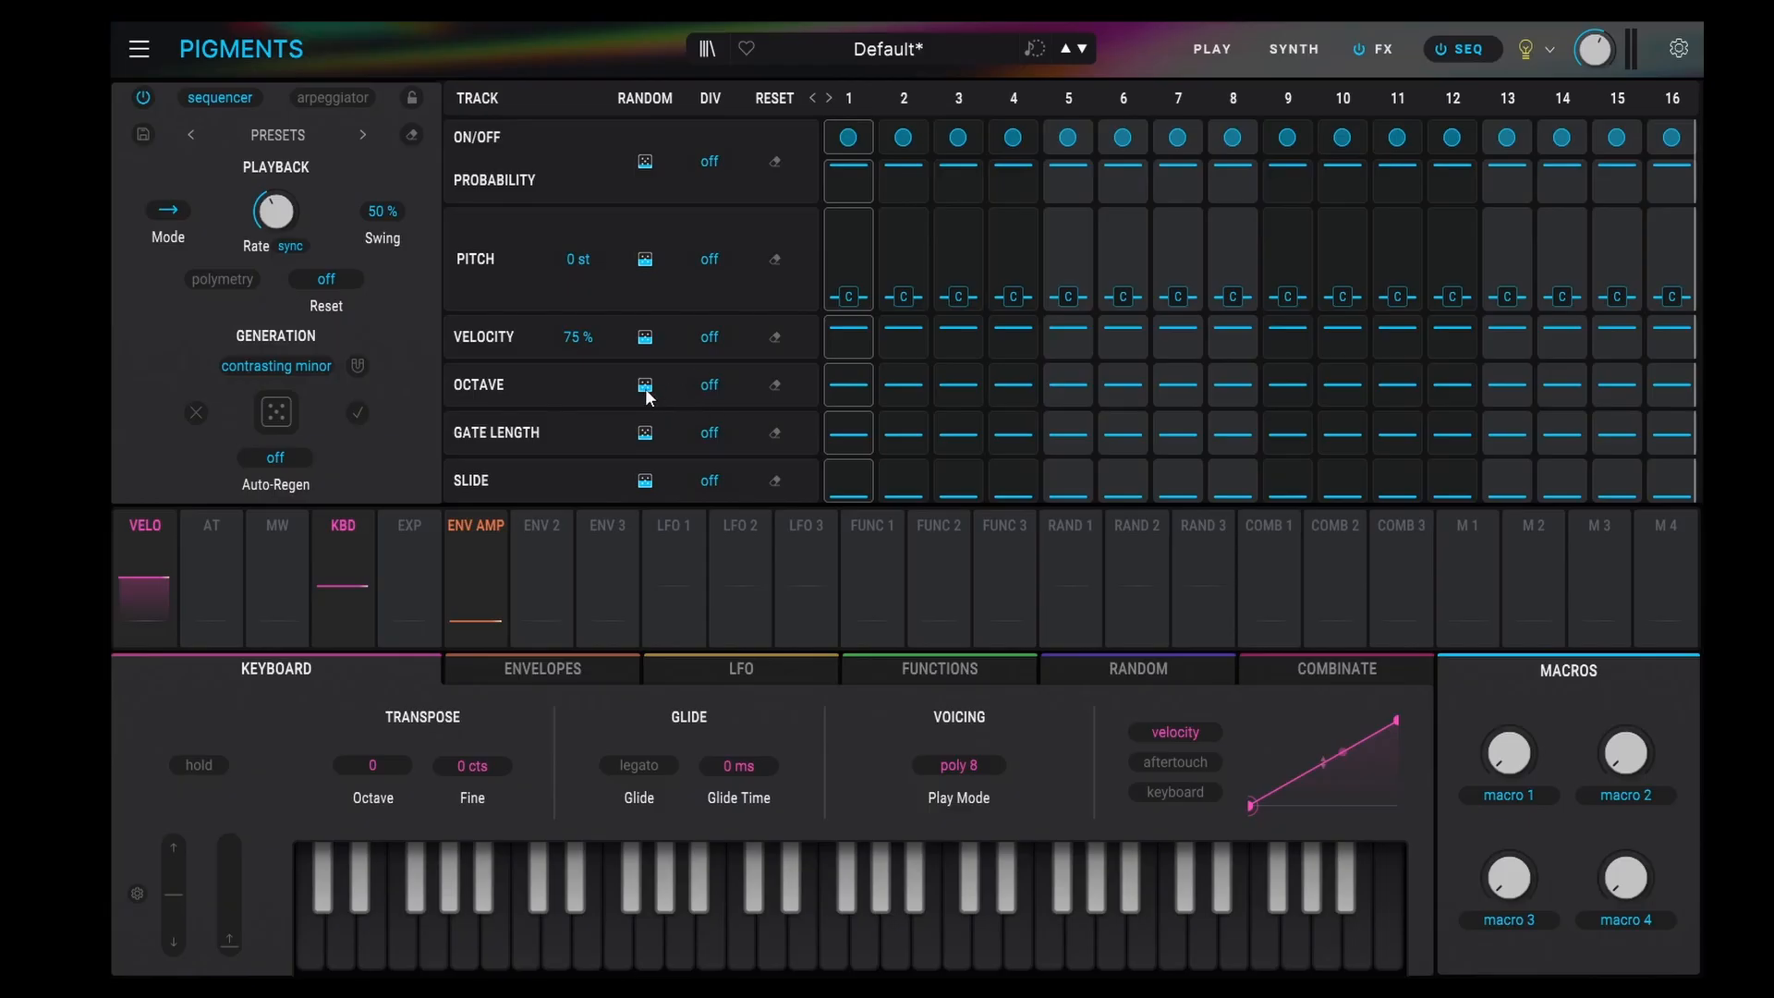
pyautogui.click(1309, 57)
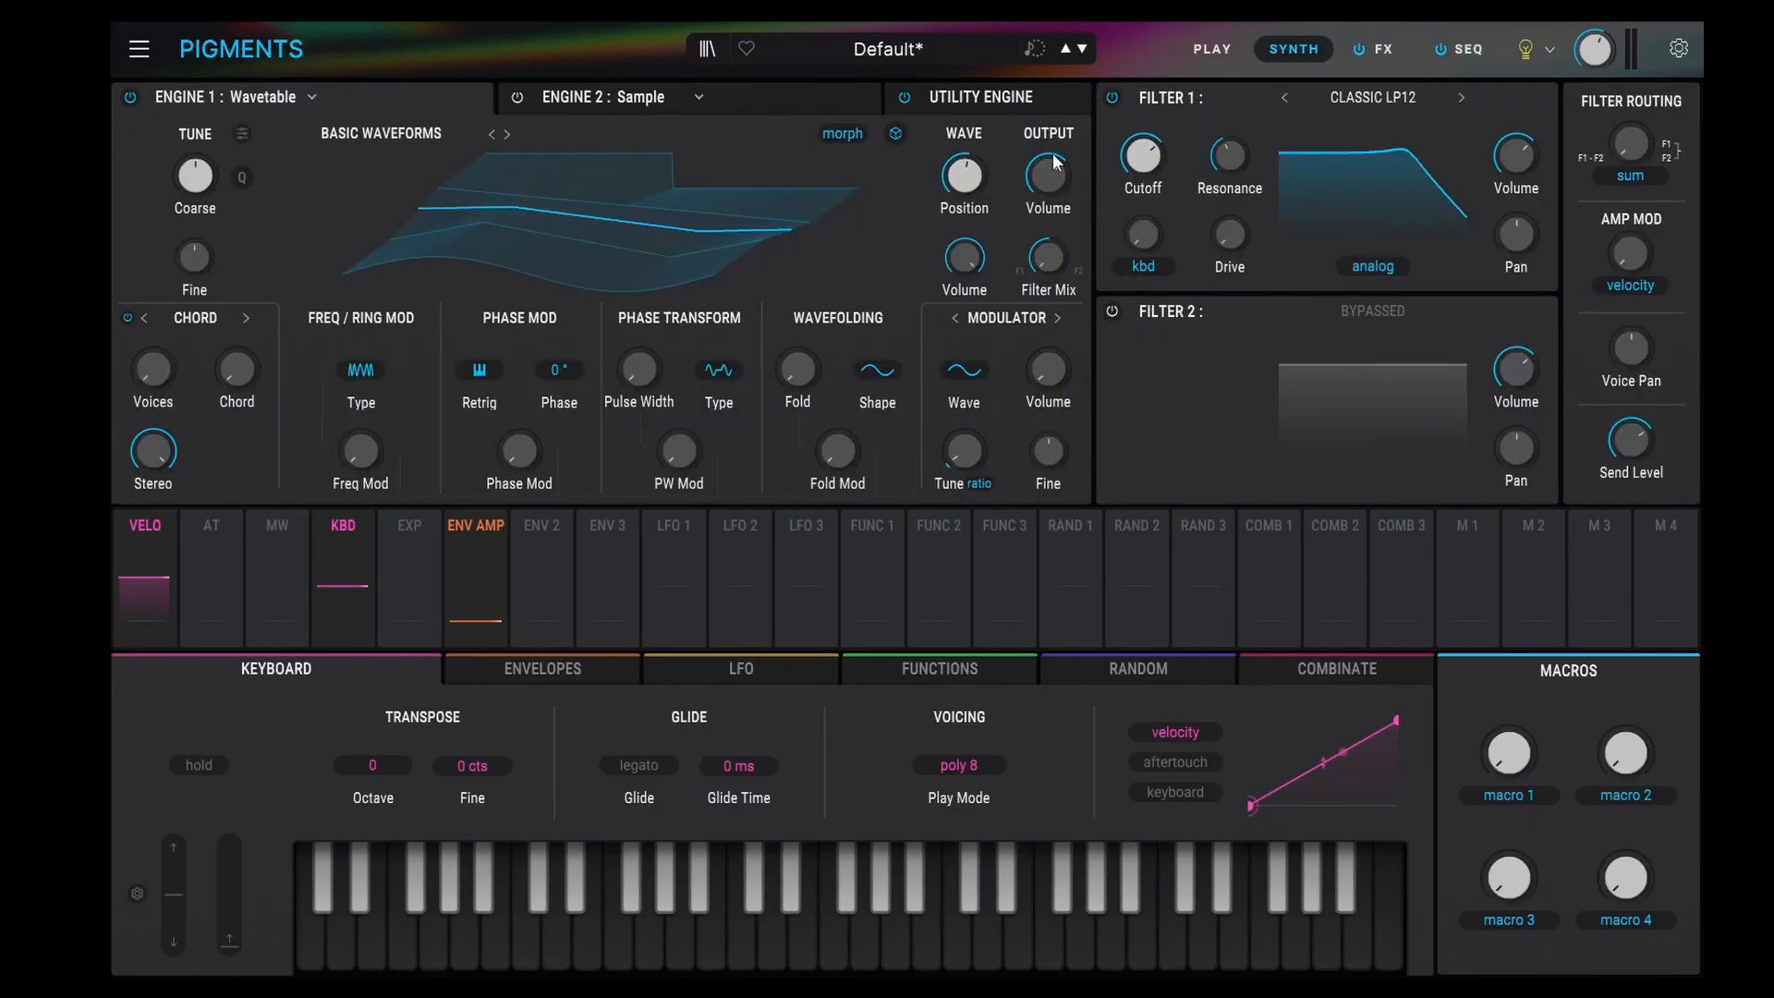
pyautogui.click(1476, 60)
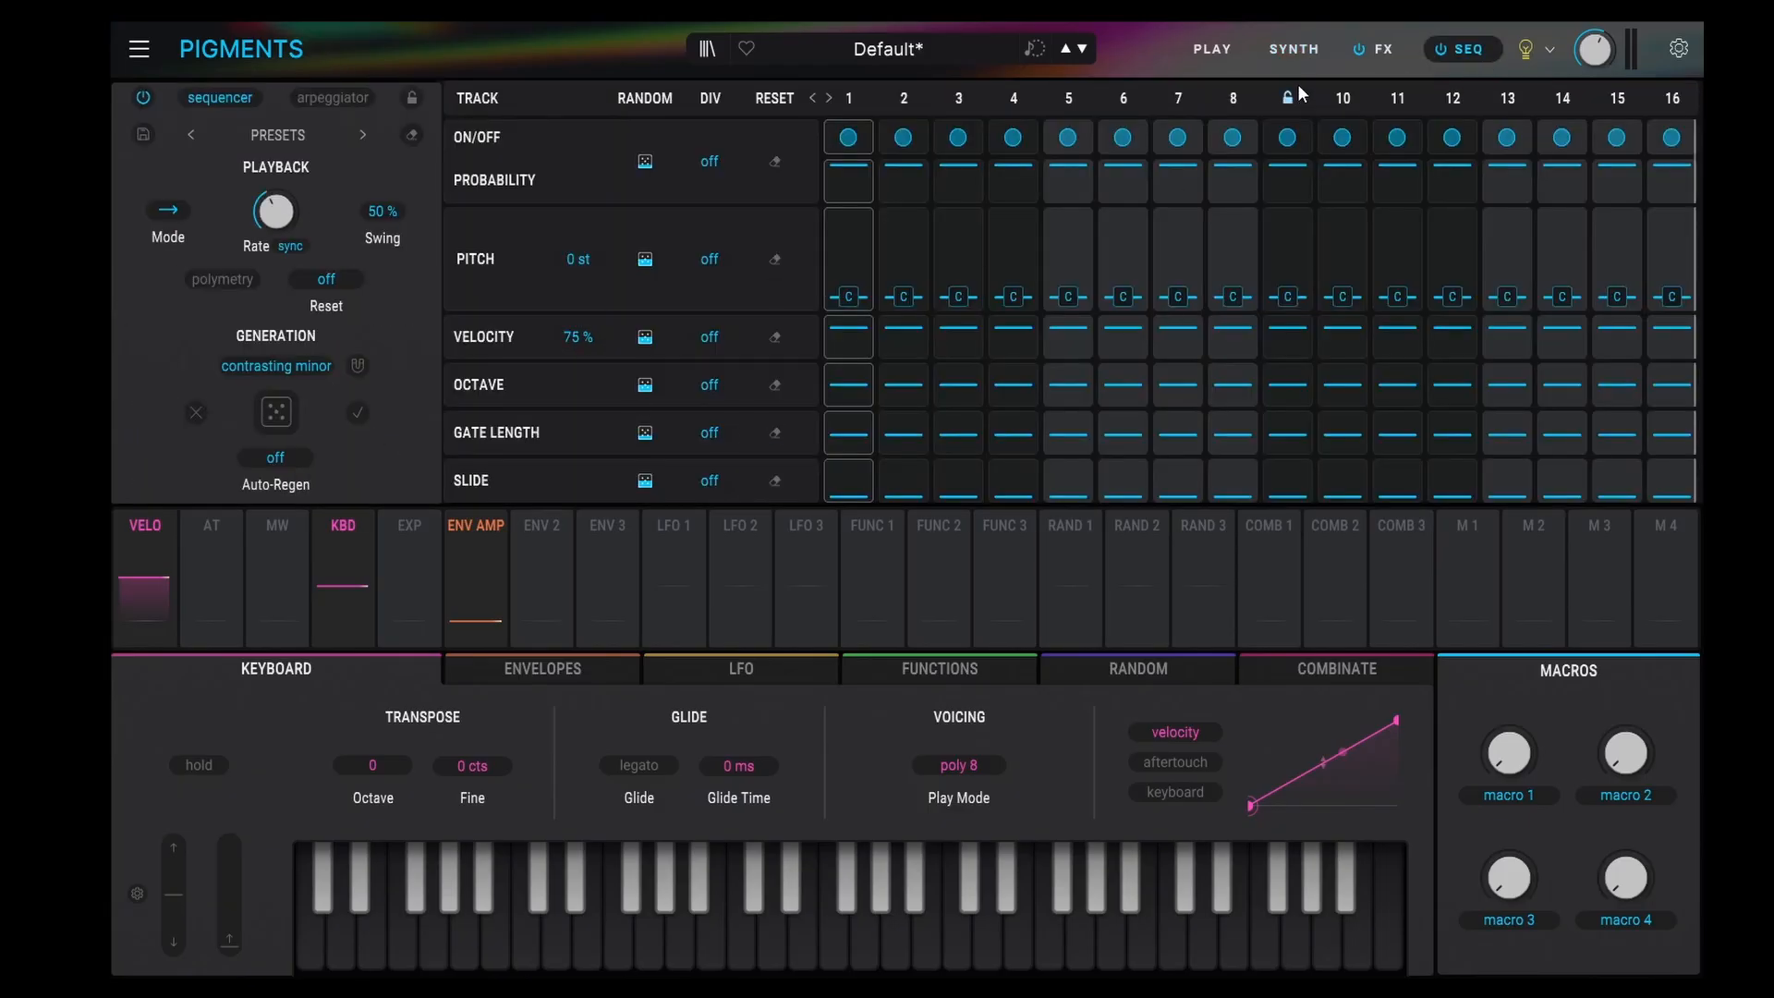
pyautogui.click(1293, 48)
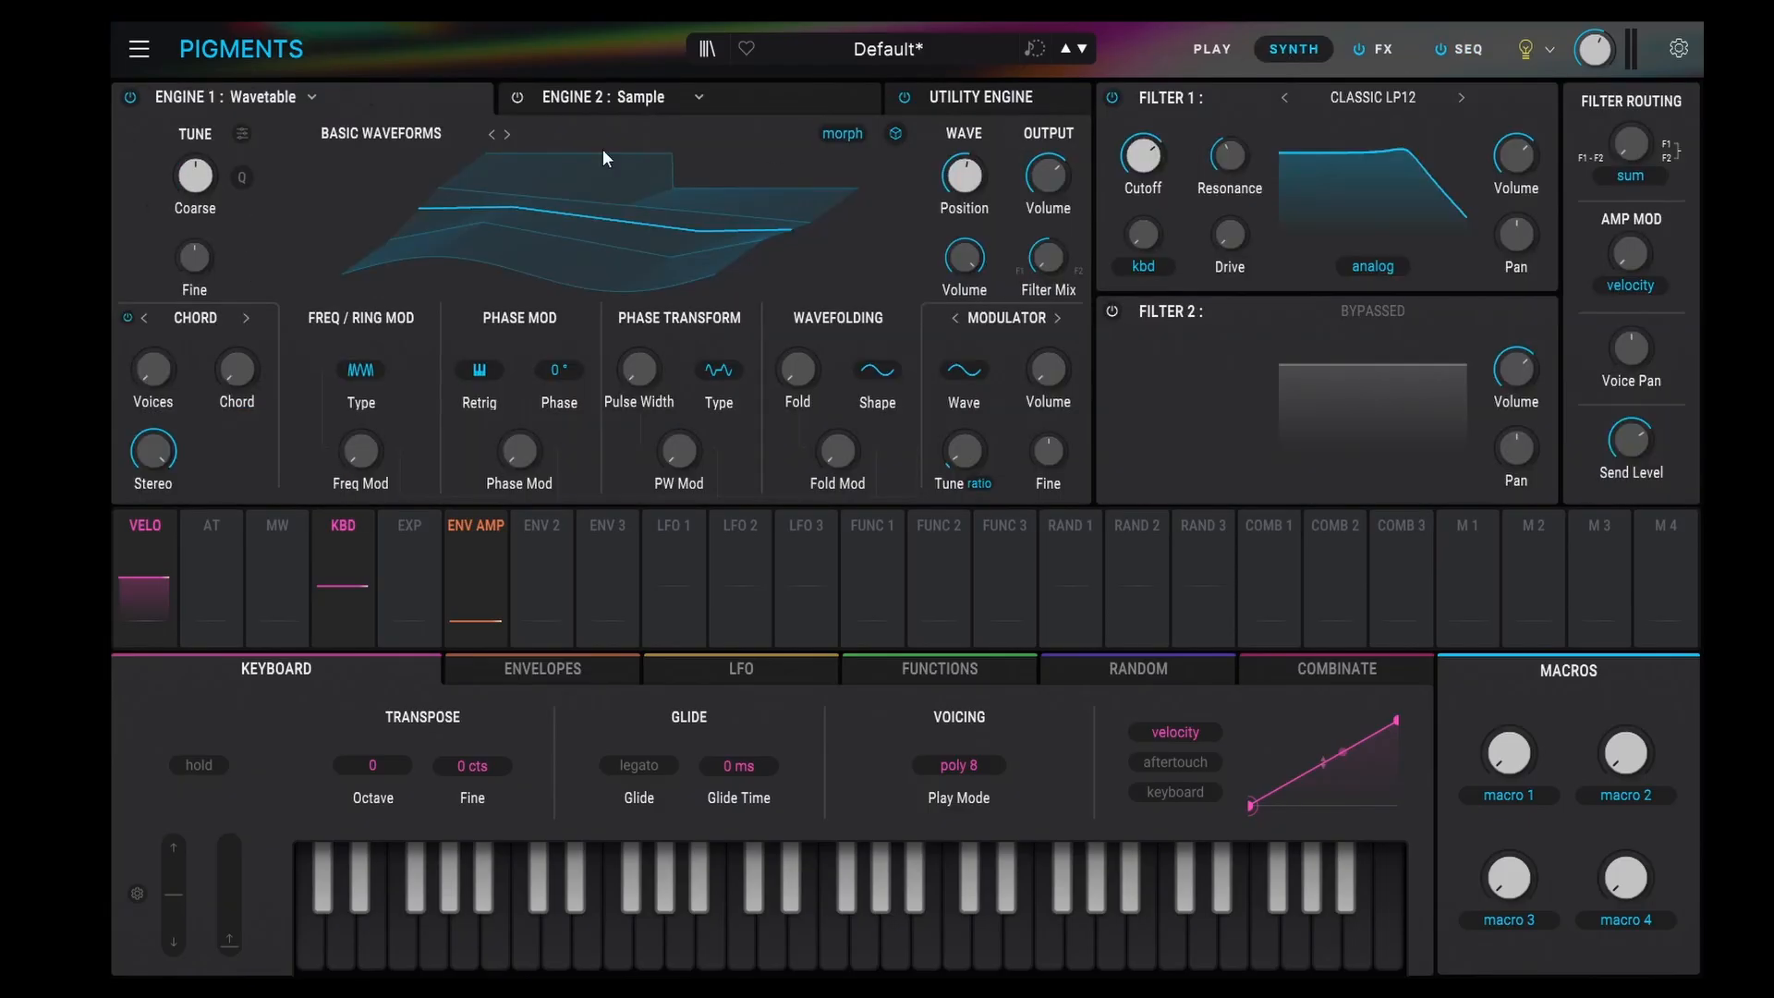
pyautogui.click(1470, 56)
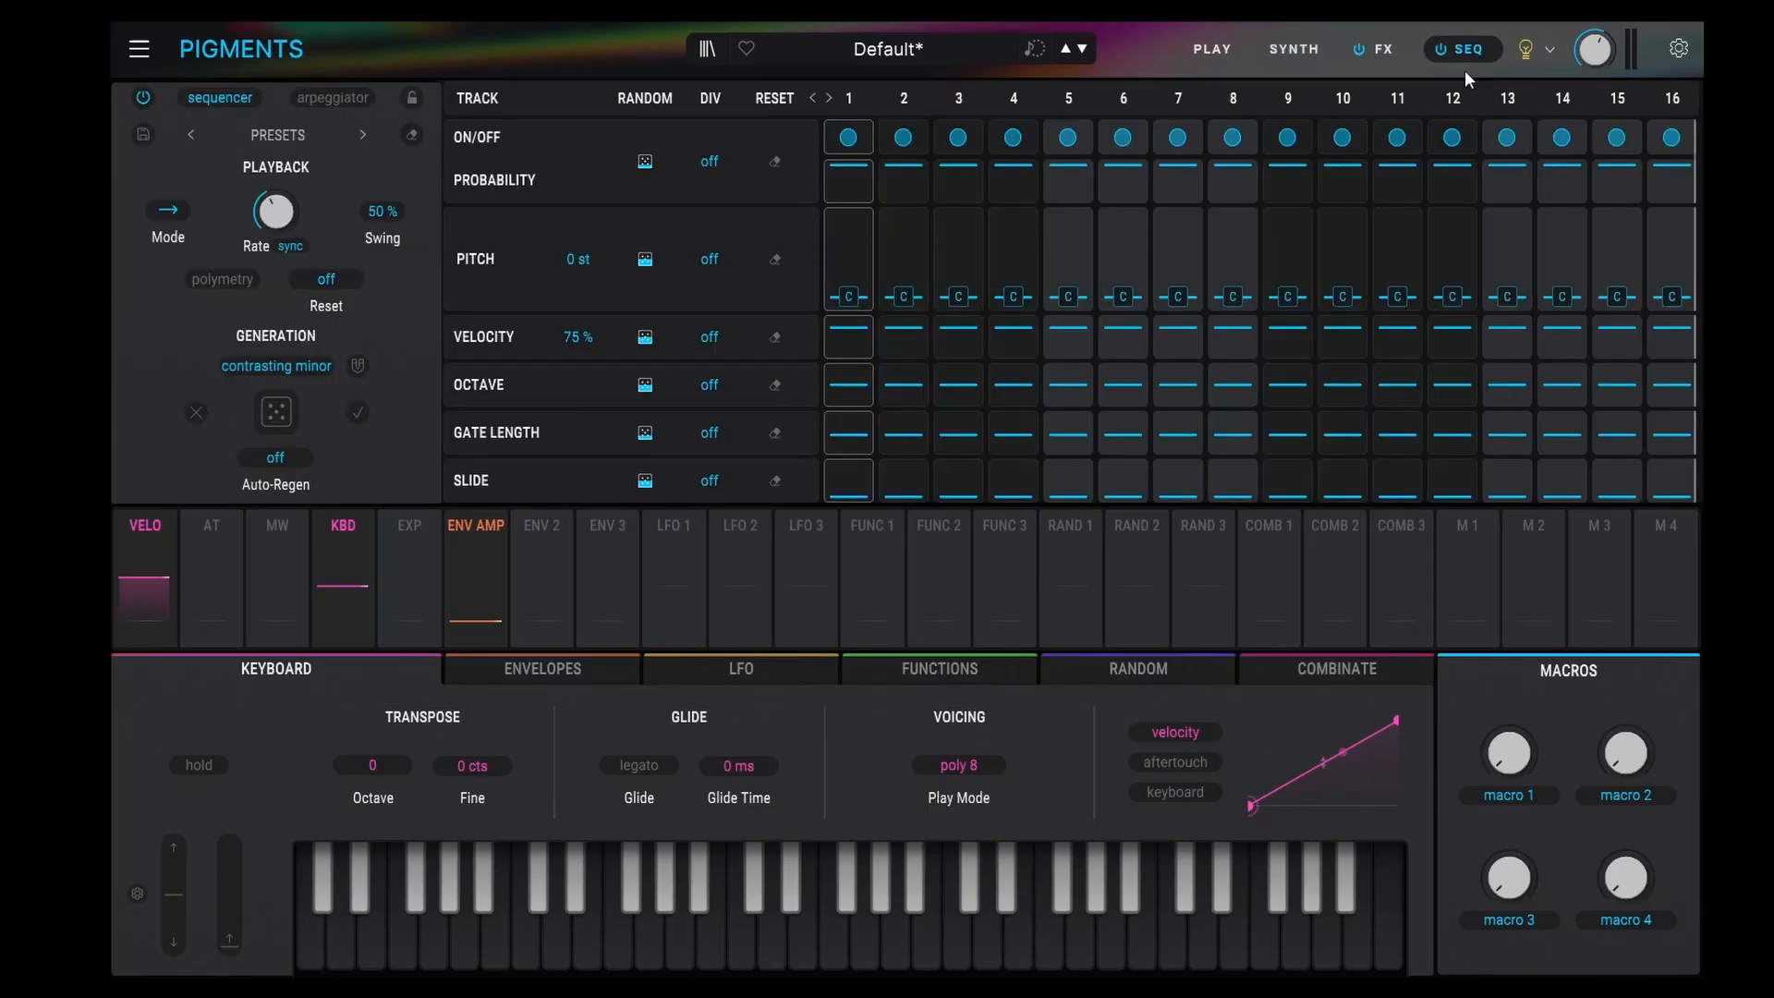